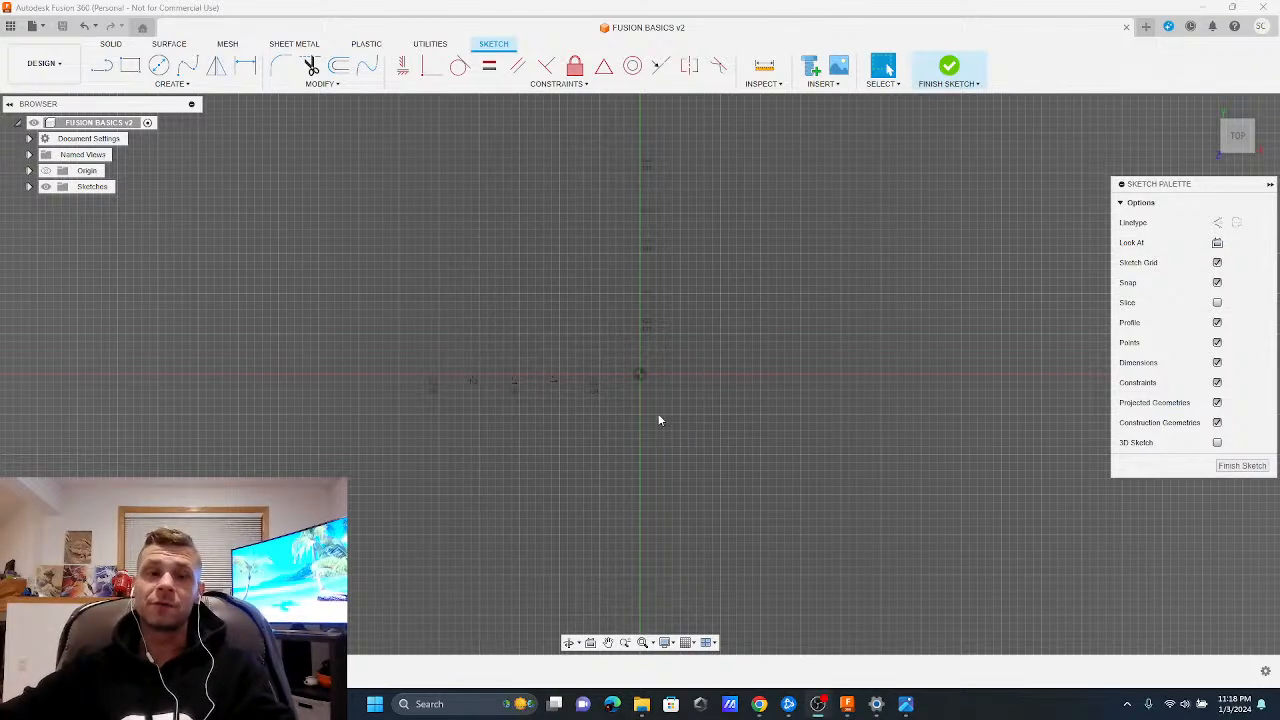
Switch the display environment to Photo Booth
mouse_move(685, 400)
shift+middle_down()
mouse_move(720, 309)
mouse_move(655, 340)
mouse_move(636, 293)
mouse_move(600, 363)
mouse_move(687, 309)
shift+middle_up()
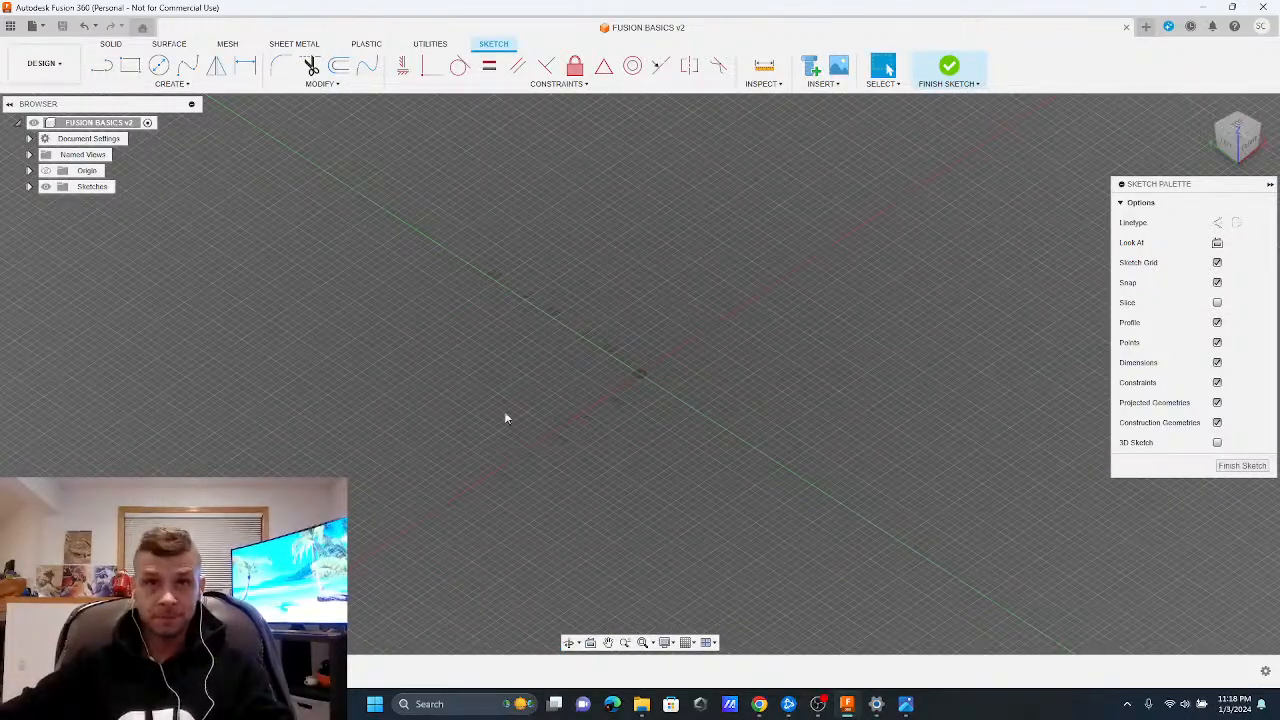
mouse_move(505, 418)
shift+middle_down()
mouse_move(515, 395)
mouse_move(528, 415)
shift+middle_up()
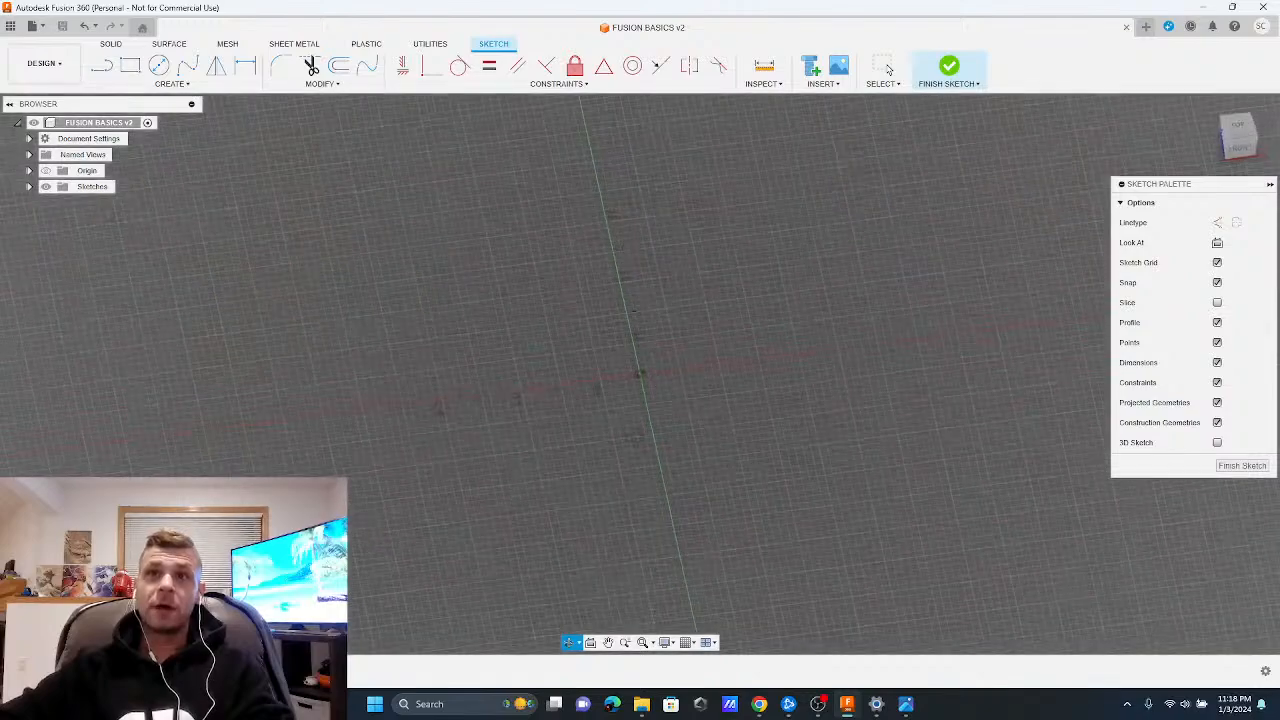
mouse_move(634, 311)
shift+middle_down()
mouse_move(618, 372)
mouse_move(674, 337)
mouse_move(611, 330)
mouse_move(603, 395)
mouse_move(717, 563)
shift+middle_up()
click(665, 642)
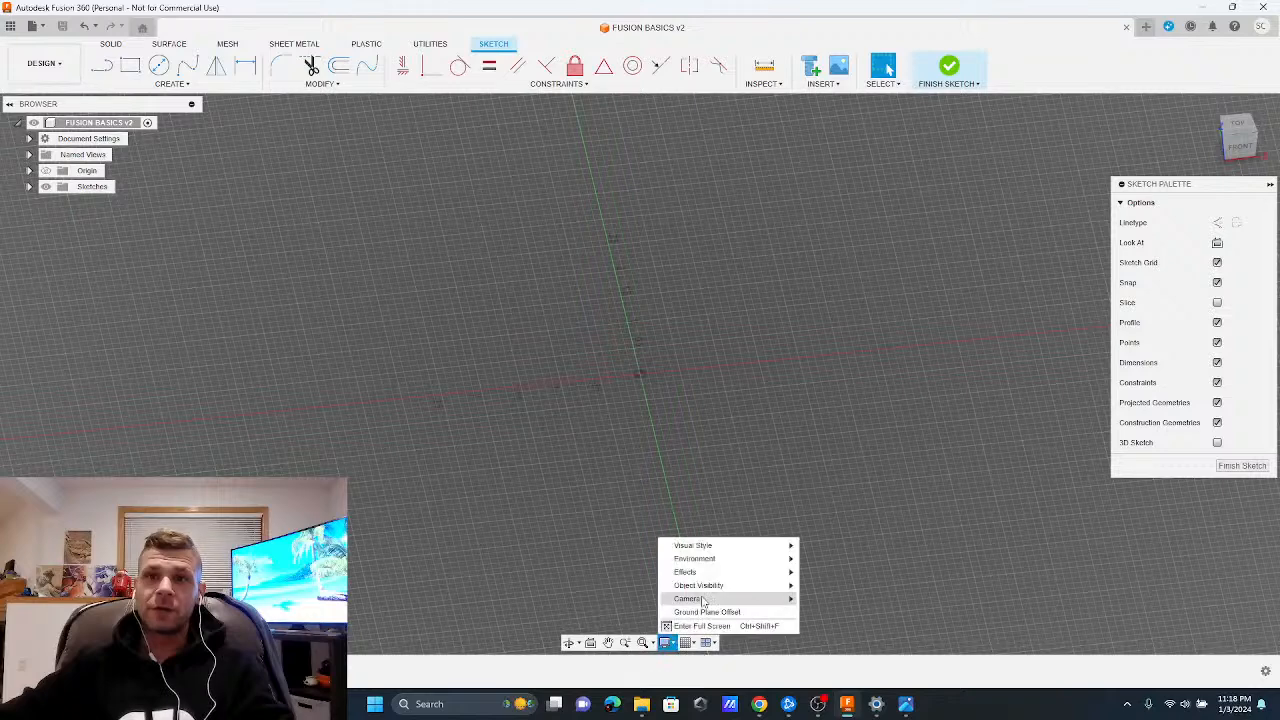
mouse_move(740, 559)
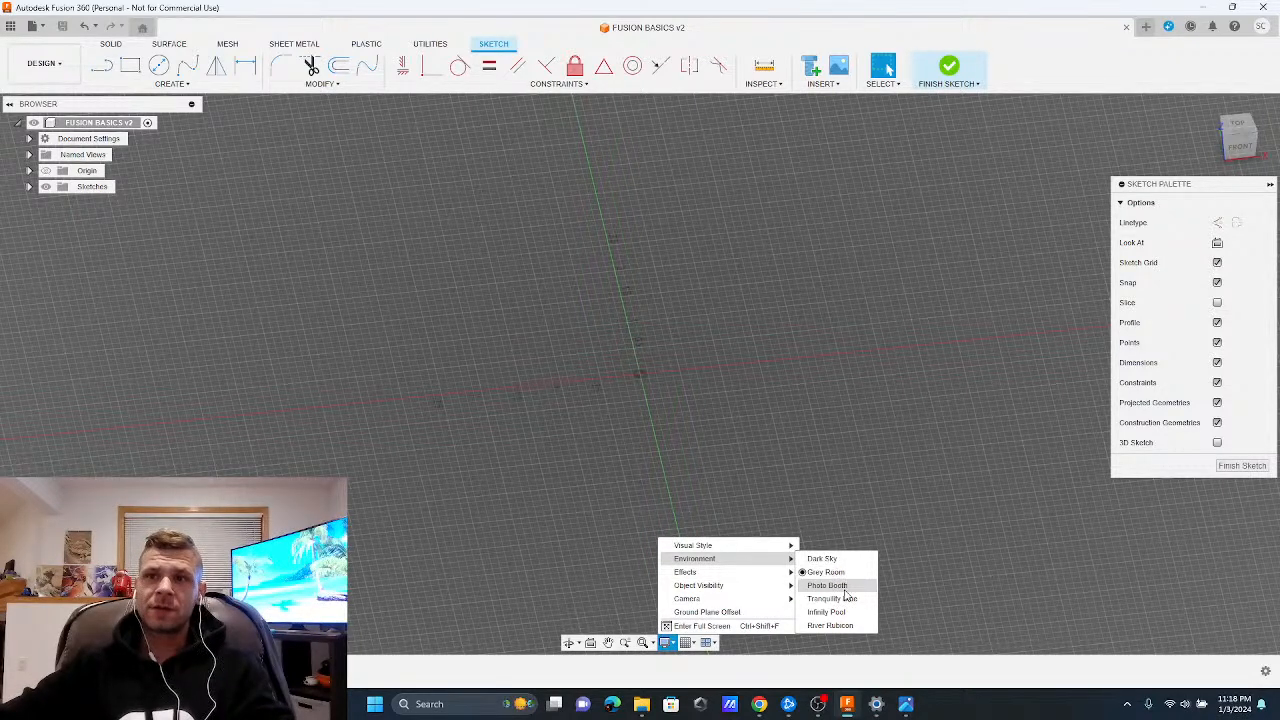
click(840, 586)
mouse_move(742, 476)
shift+middle_down()
mouse_move(729, 457)
mouse_move(737, 429)
mouse_move(718, 493)
shift+middle_up()
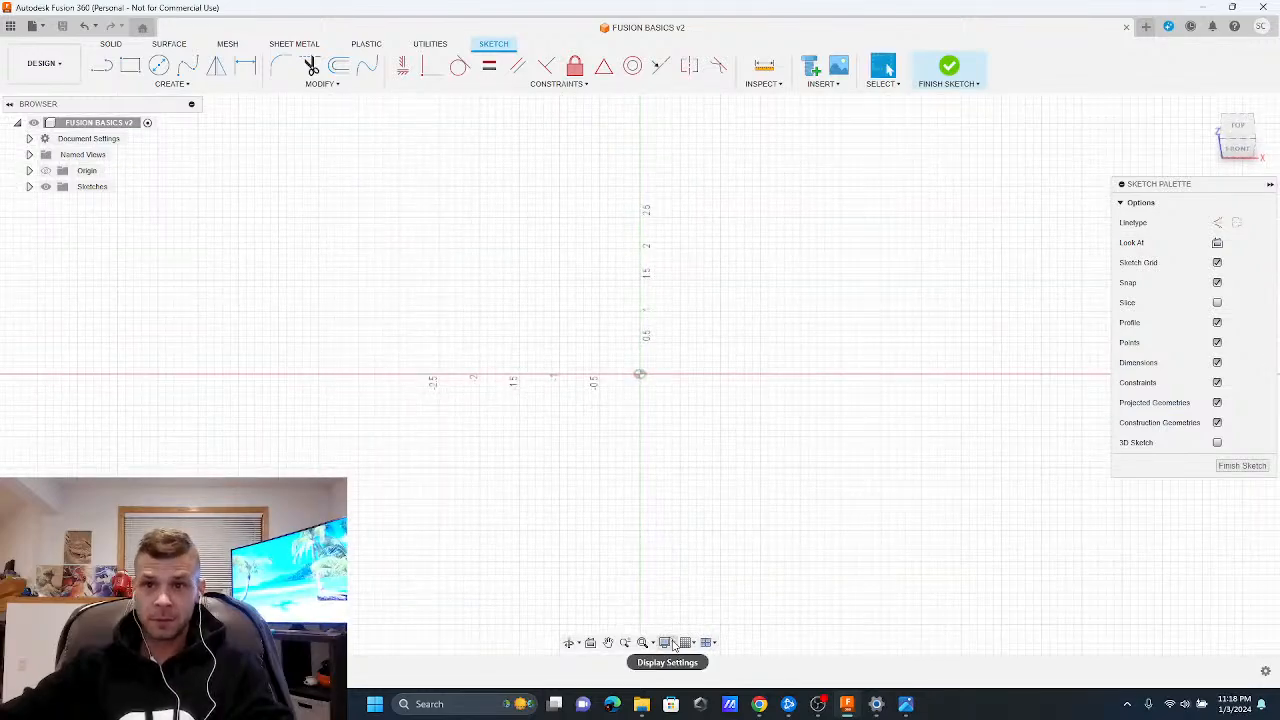
Switch the display environment to Dark Sky
click(673, 644)
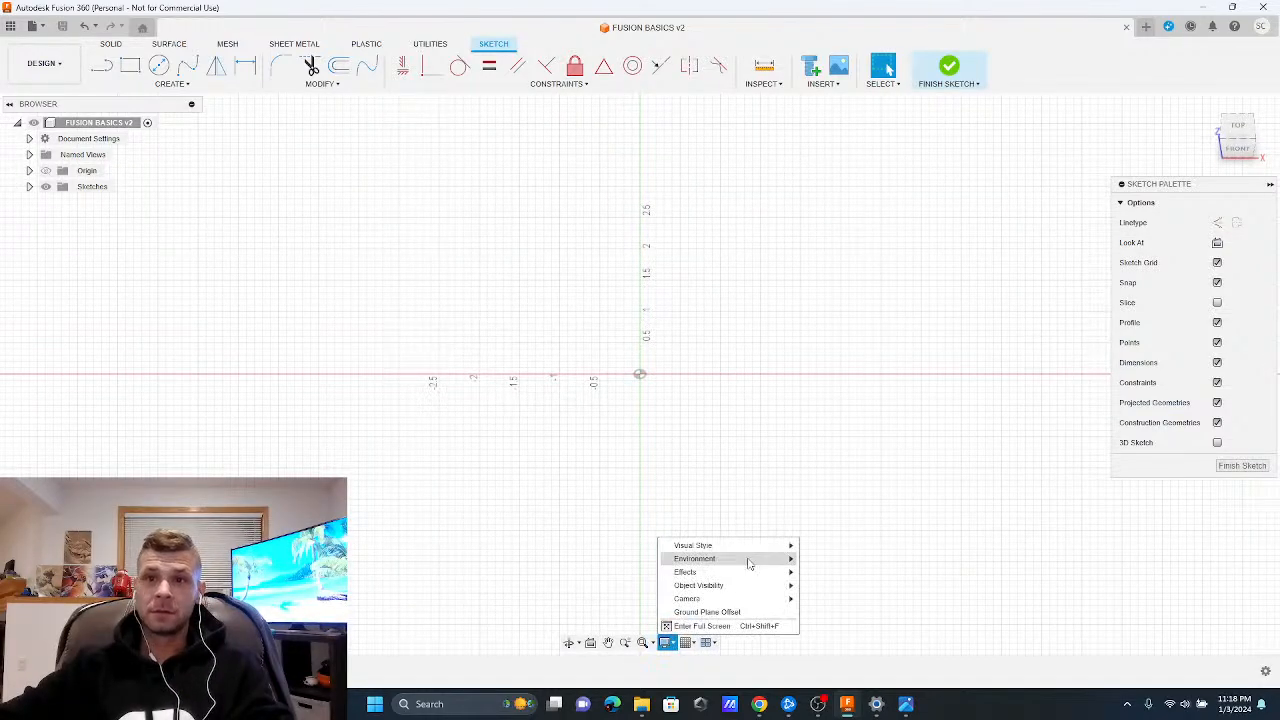
mouse_move(753, 559)
click(822, 560)
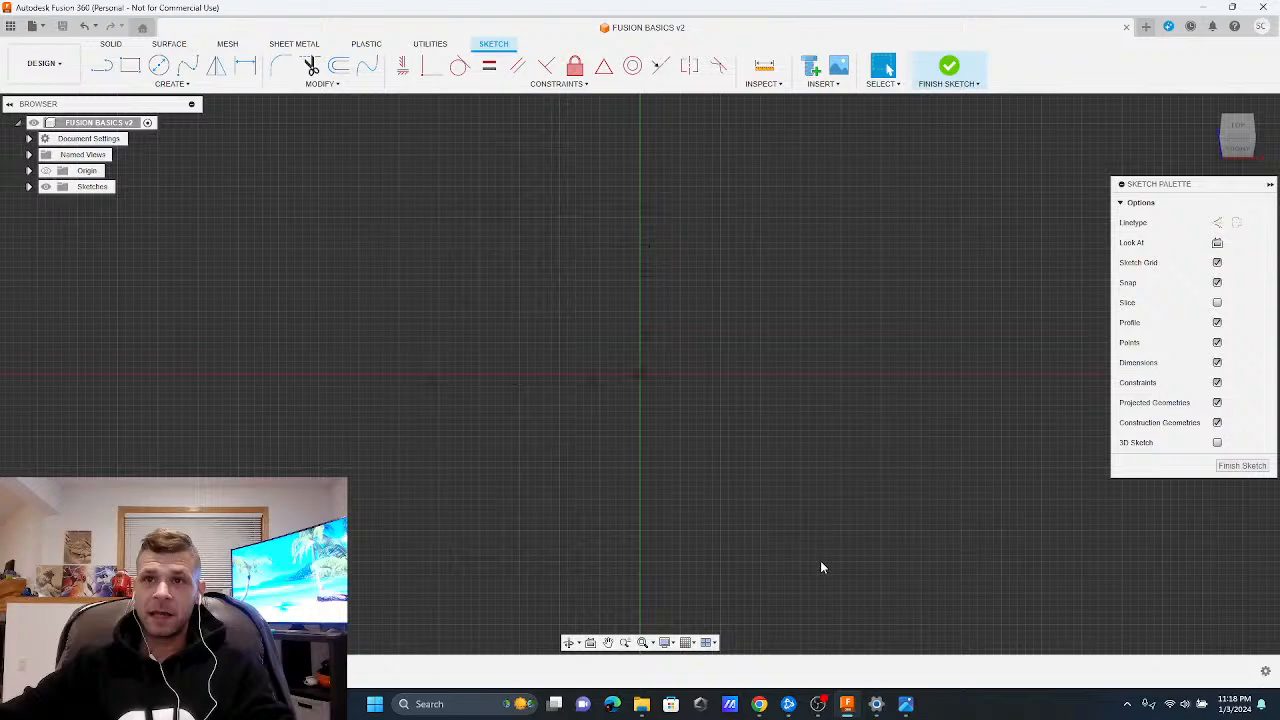
Set the display environment back to Grey Room
click(665, 644)
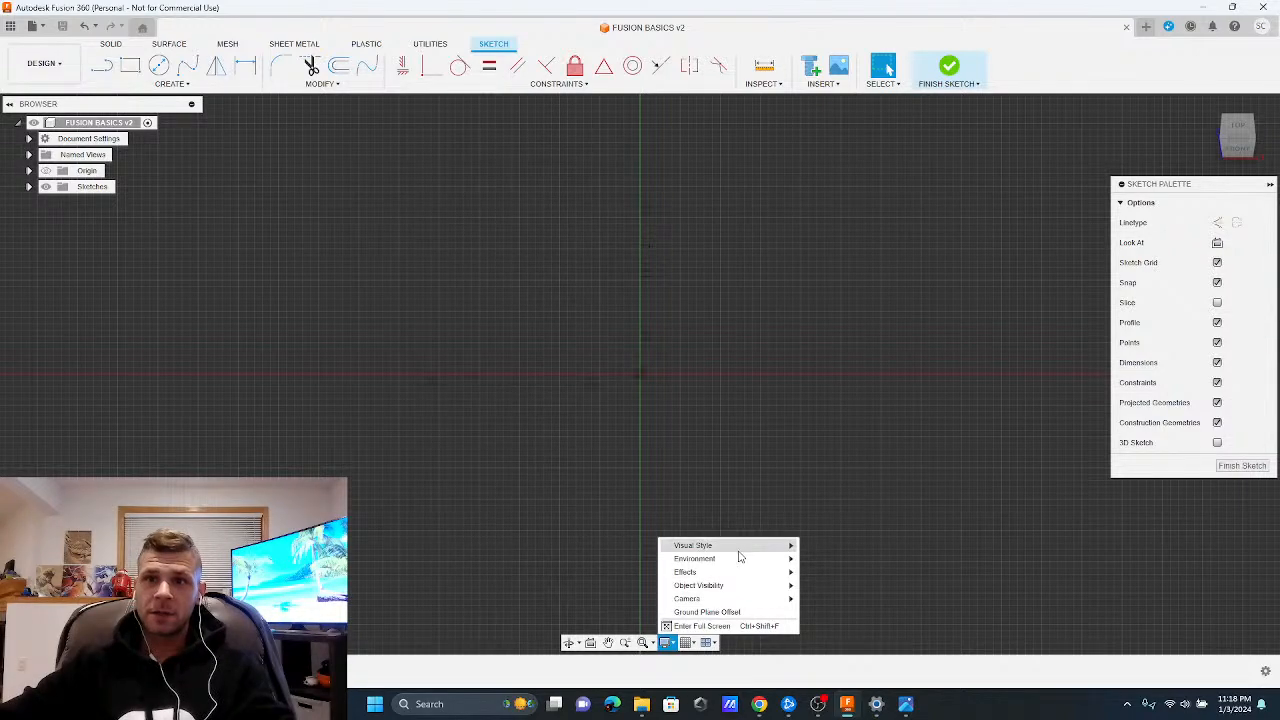
mouse_move(743, 552)
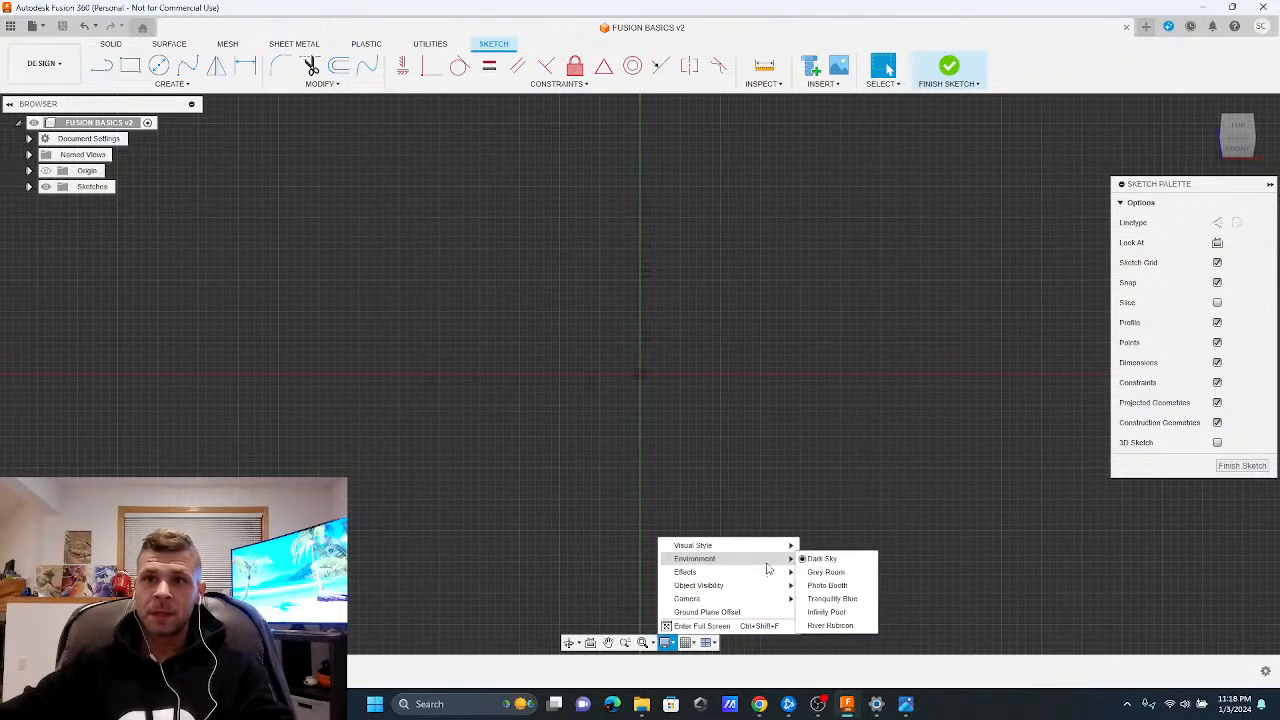
click(826, 573)
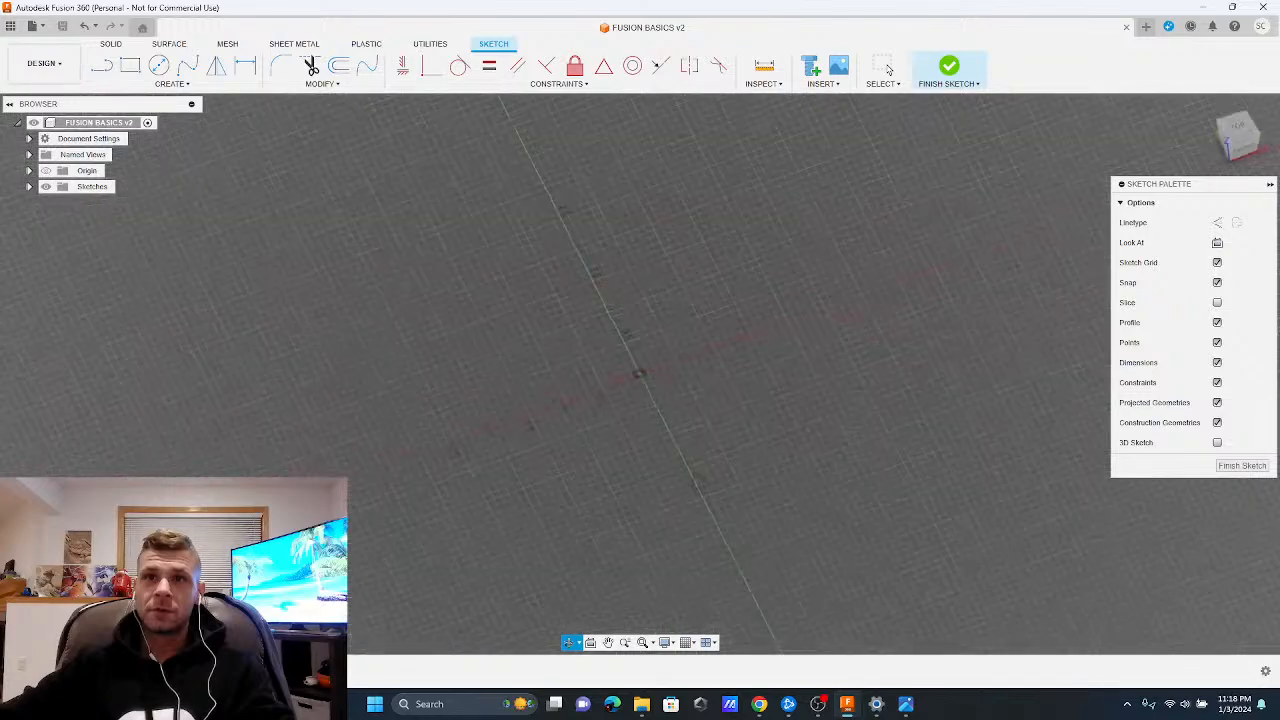
Inspect the empty sketch grid around the origin from several angles and zoom levels, ending in the top view
shift+middle_drag(735, 455, 676, 493)
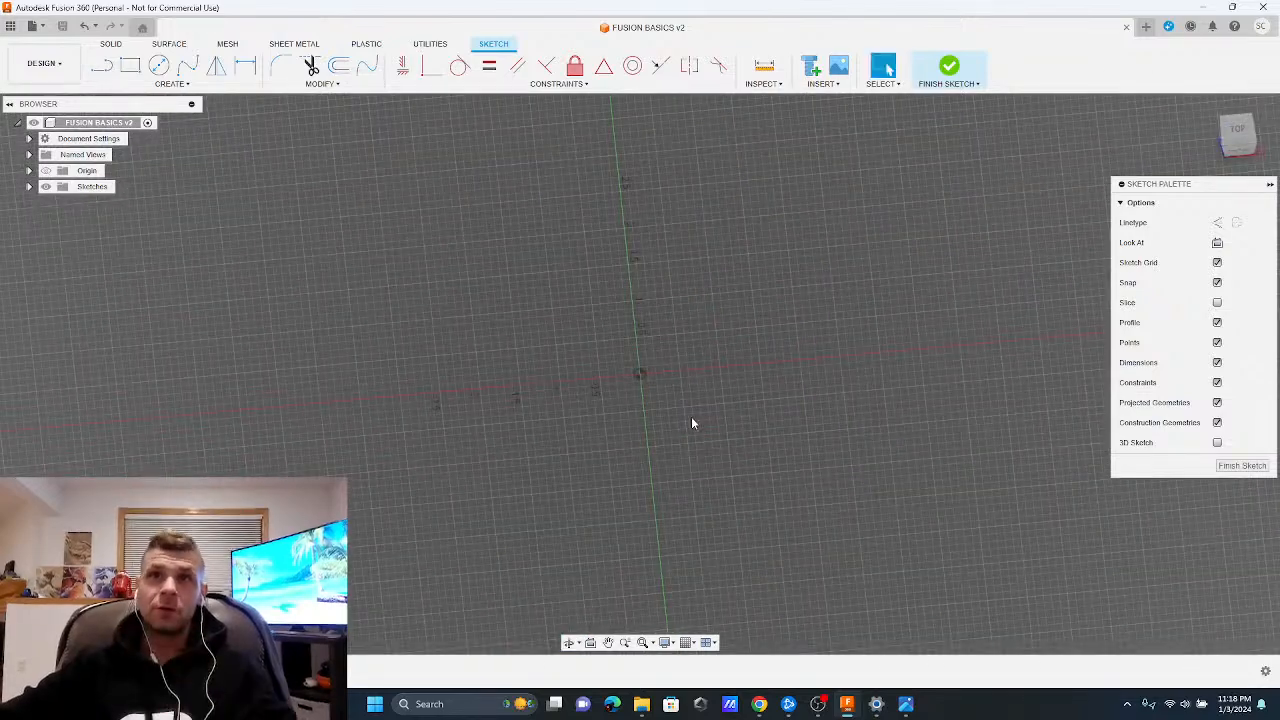
scroll(684, 402, down, 3)
scroll(668, 391, down, 3)
scroll(664, 386, up, 4)
scroll(630, 360, down, 5)
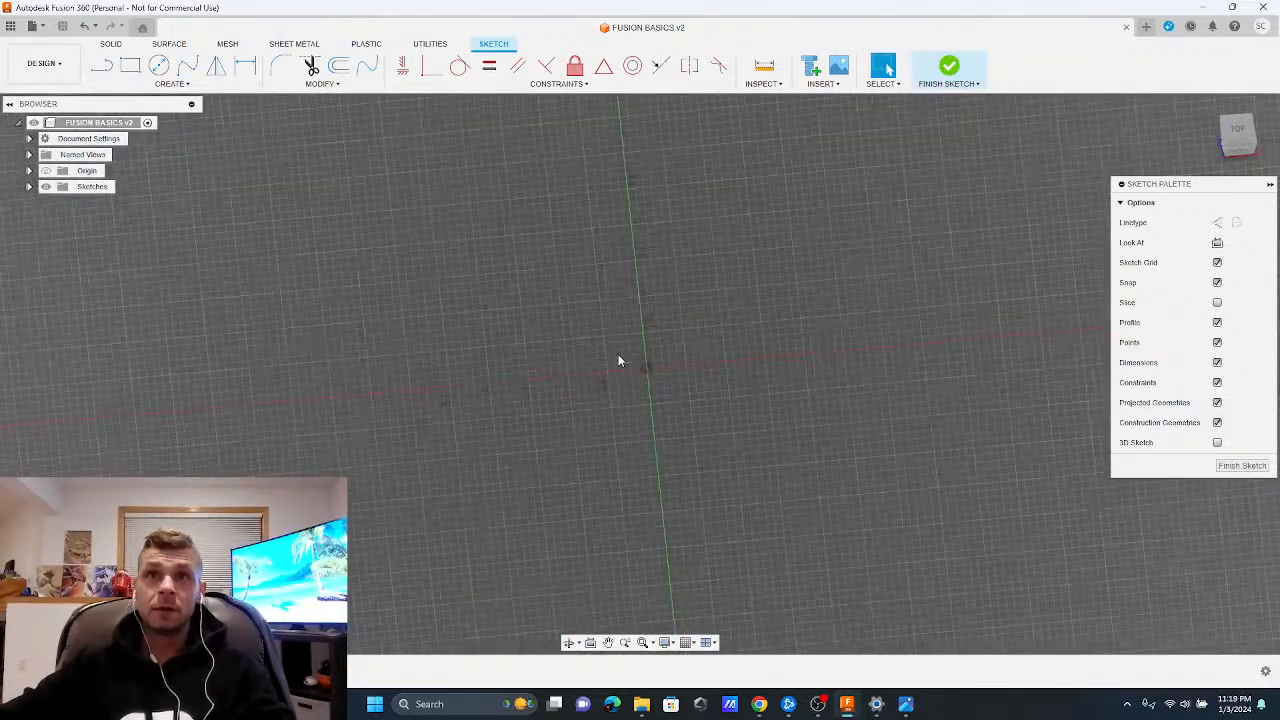
shift+middle_drag(420, 308, 513, 320)
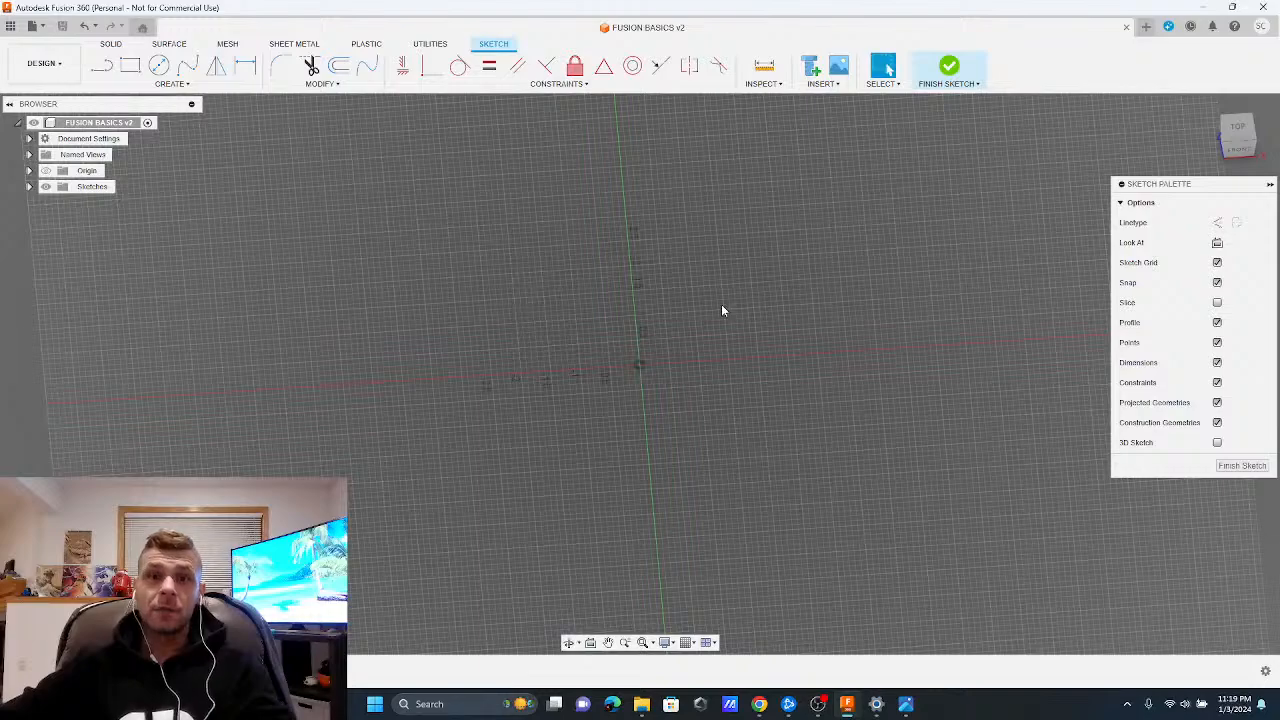
mouse_move(662, 389)
shift+middle_down()
mouse_move(720, 398)
mouse_move(703, 352)
mouse_move(688, 385)
mouse_move(673, 383)
shift+middle_up()
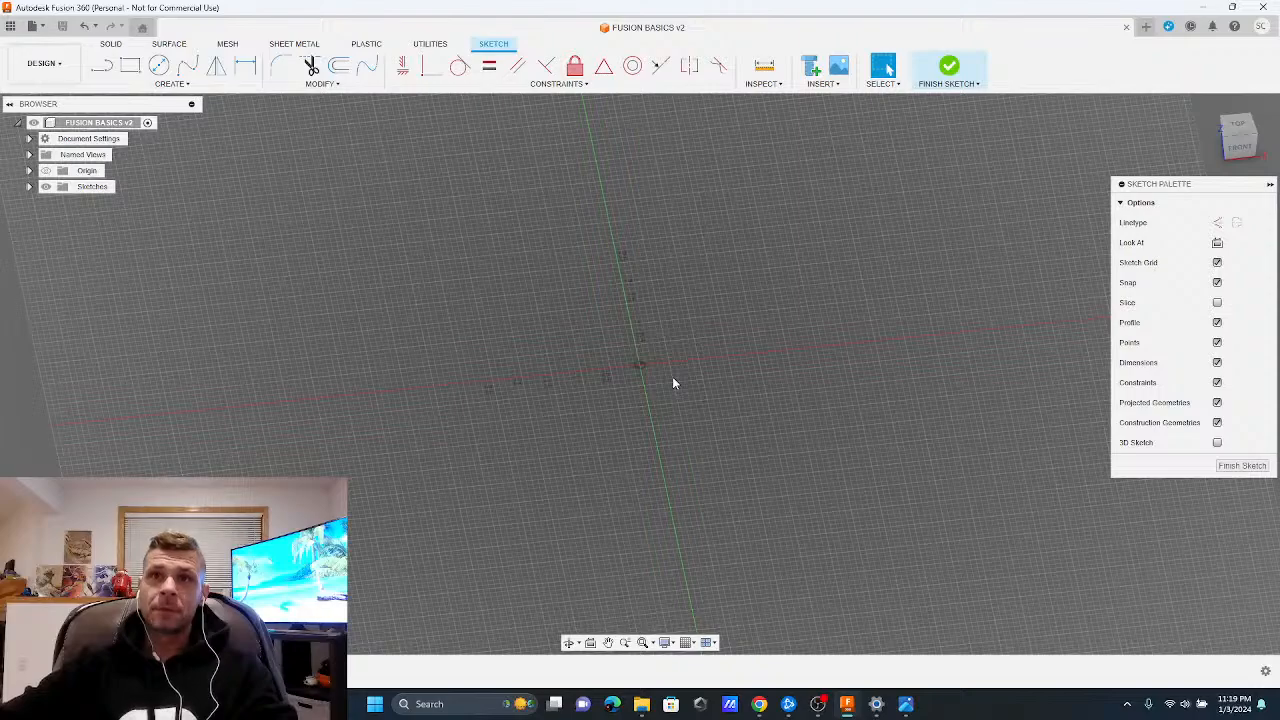
scroll(640, 392, up, 2)
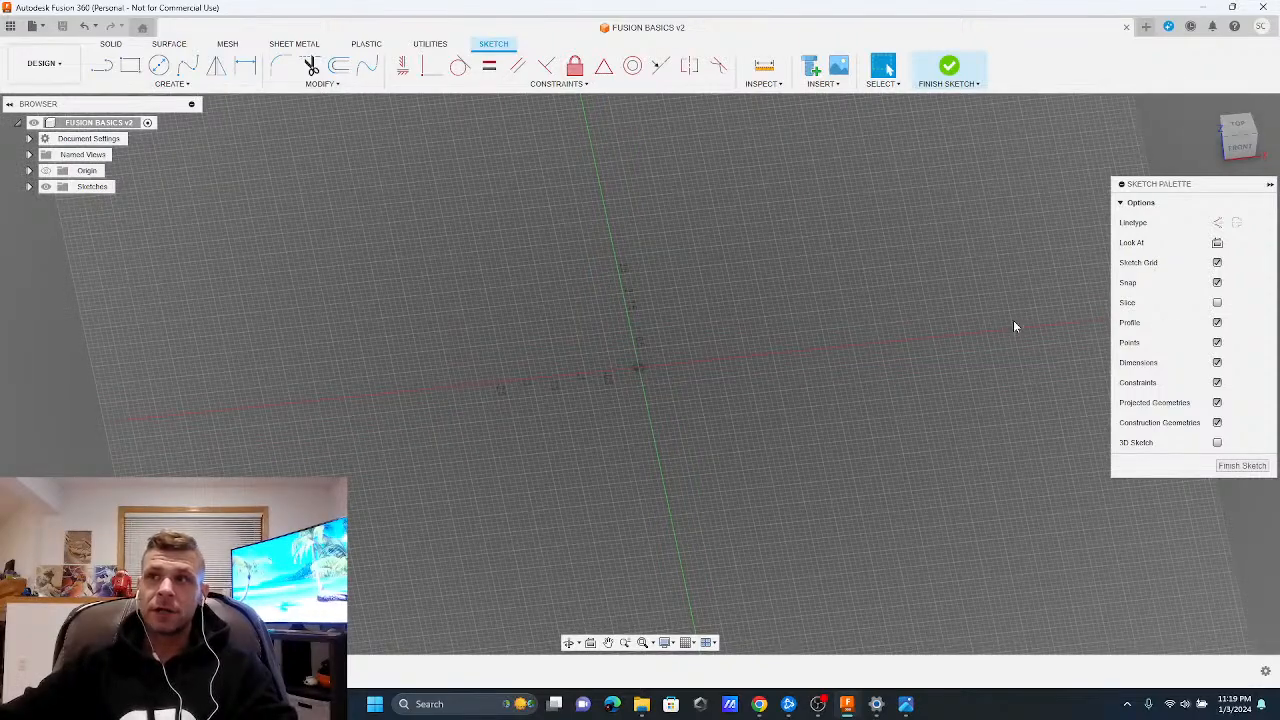
scroll(522, 352, up, 3)
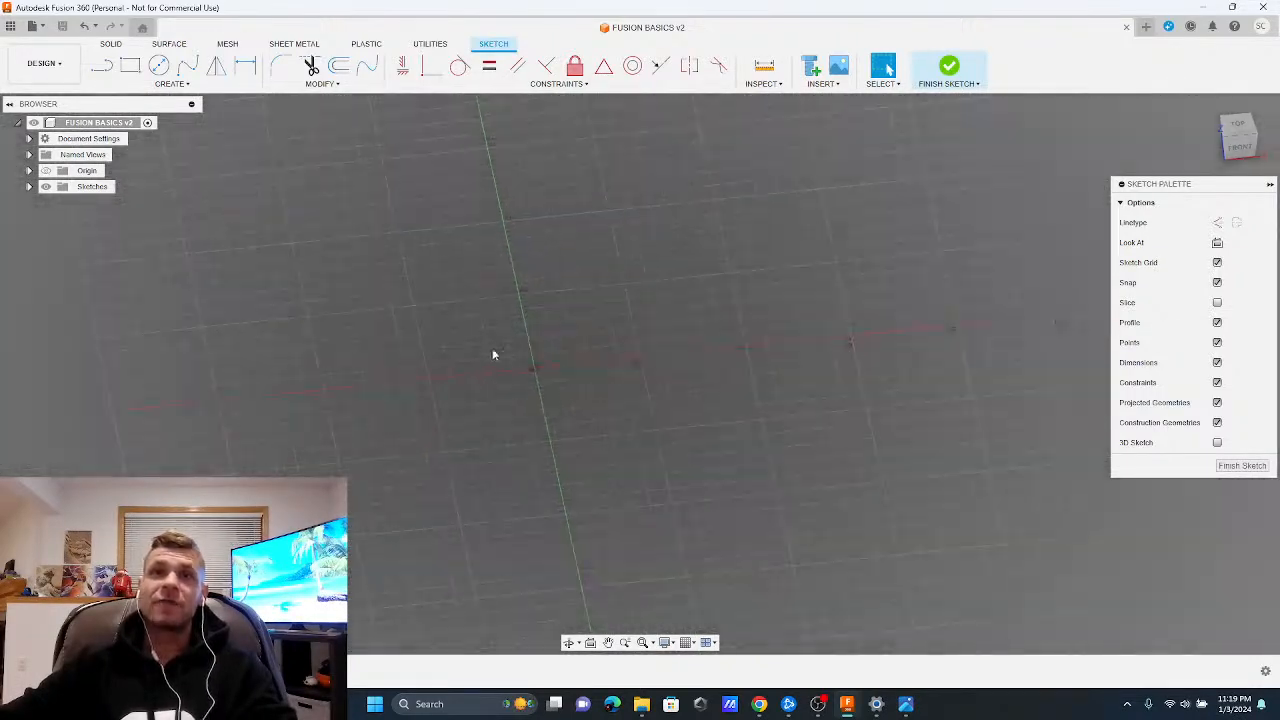
scroll(492, 352, up, 3)
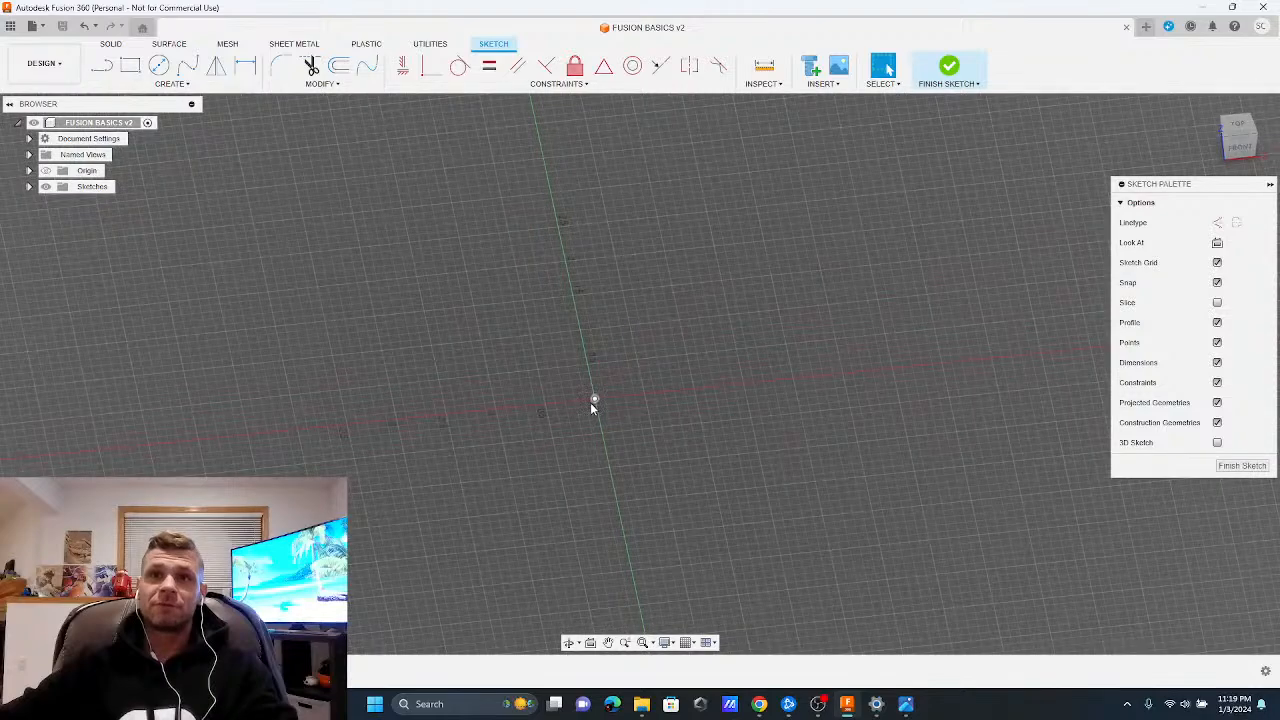
scroll(591, 404, up, 3)
scroll(597, 386, up, 2)
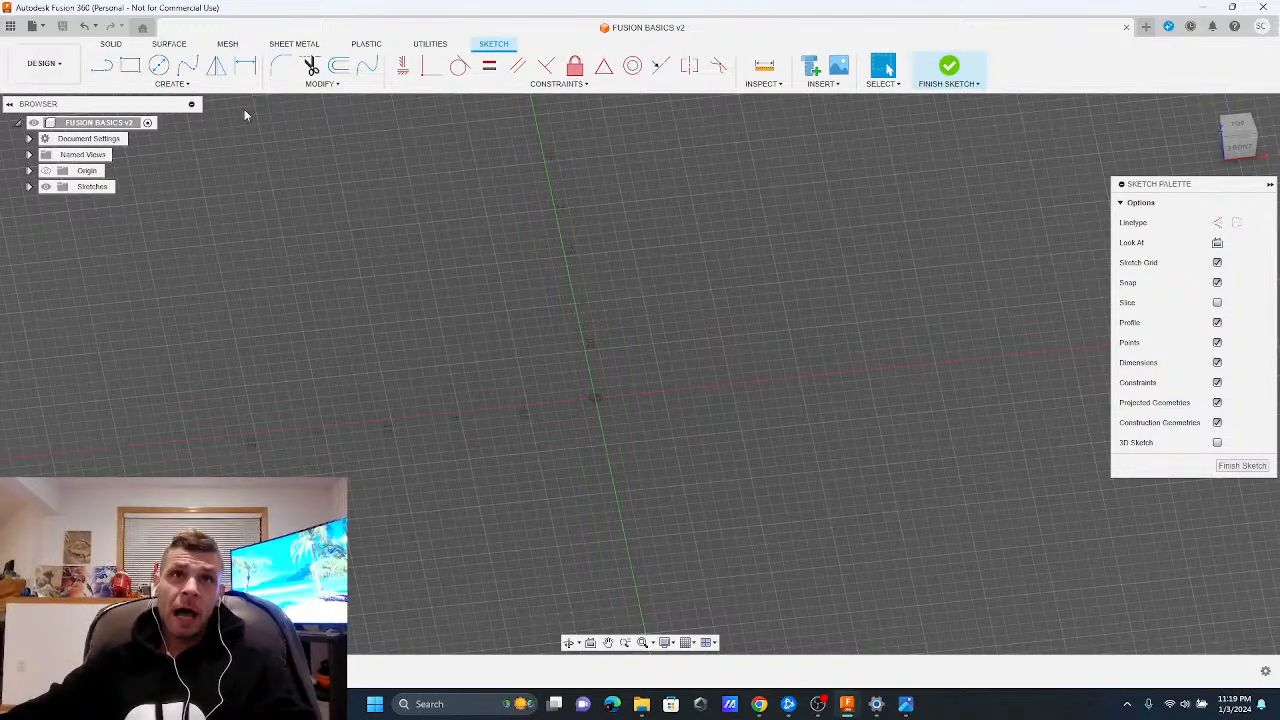
shift+middle_drag(571, 291, 598, 293)
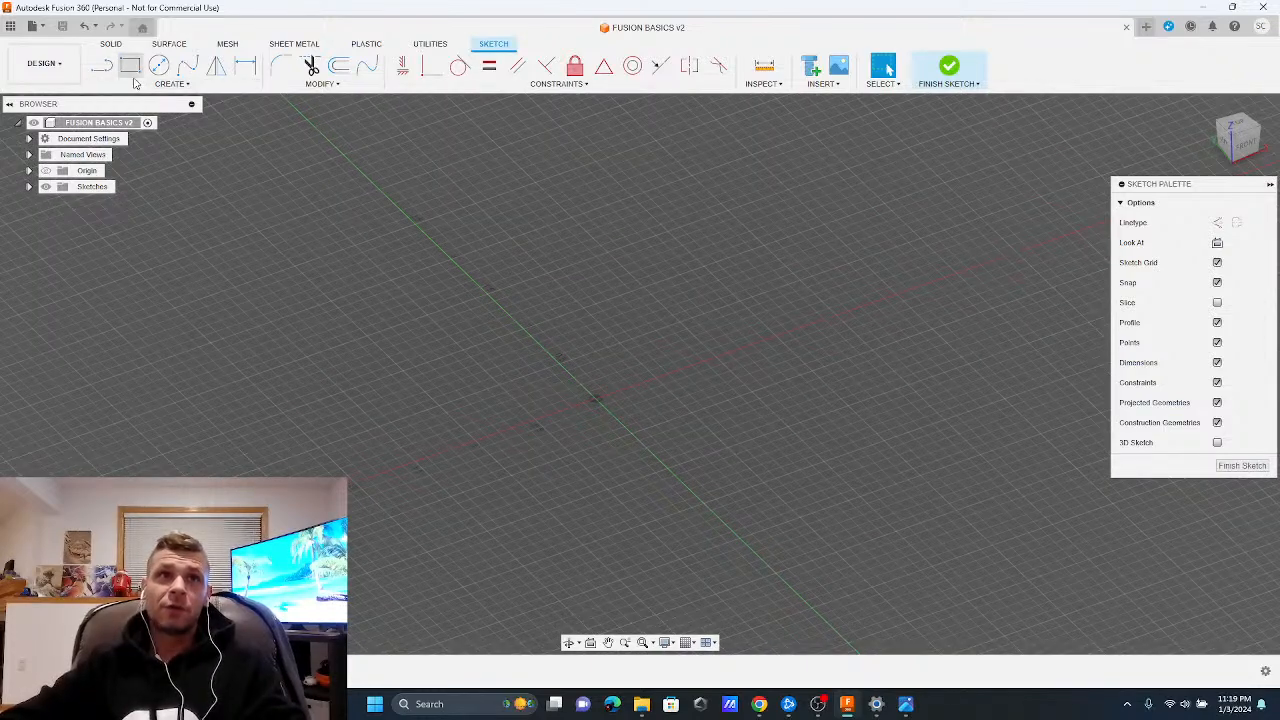
mouse_move(558, 320)
shift+middle_down()
mouse_move(515, 350)
mouse_move(550, 348)
shift+middle_up()
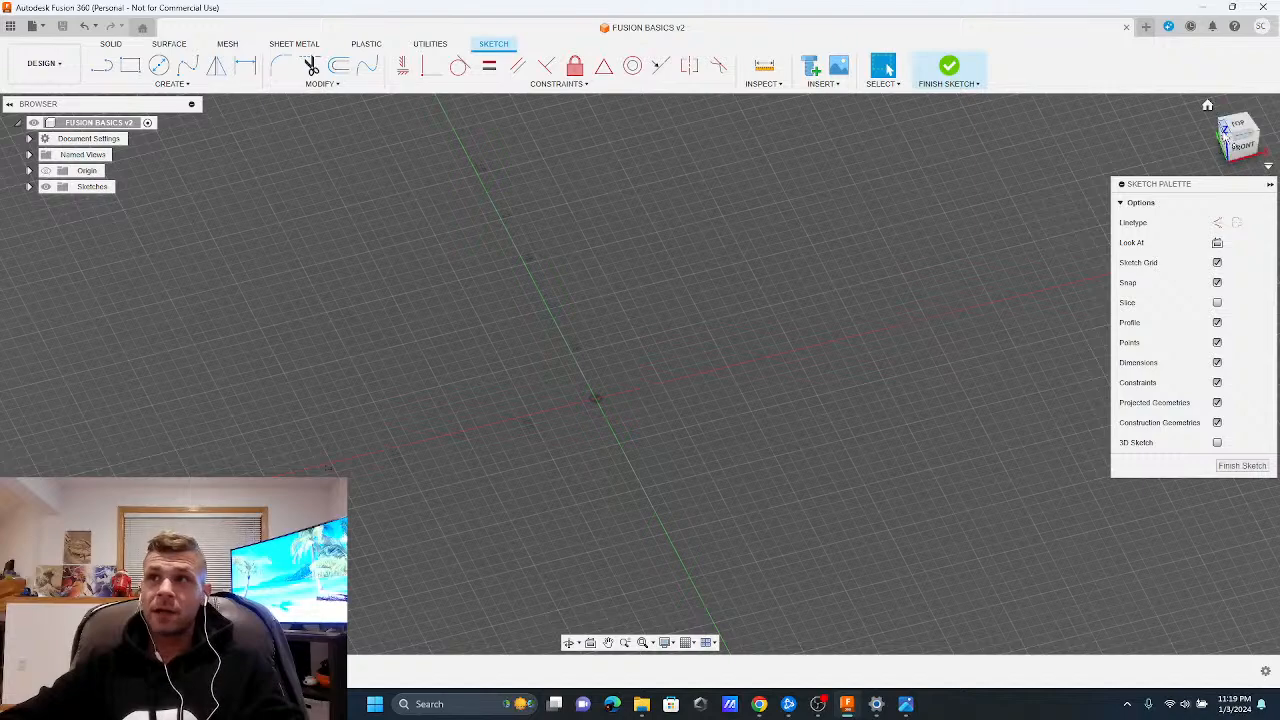
click(1232, 124)
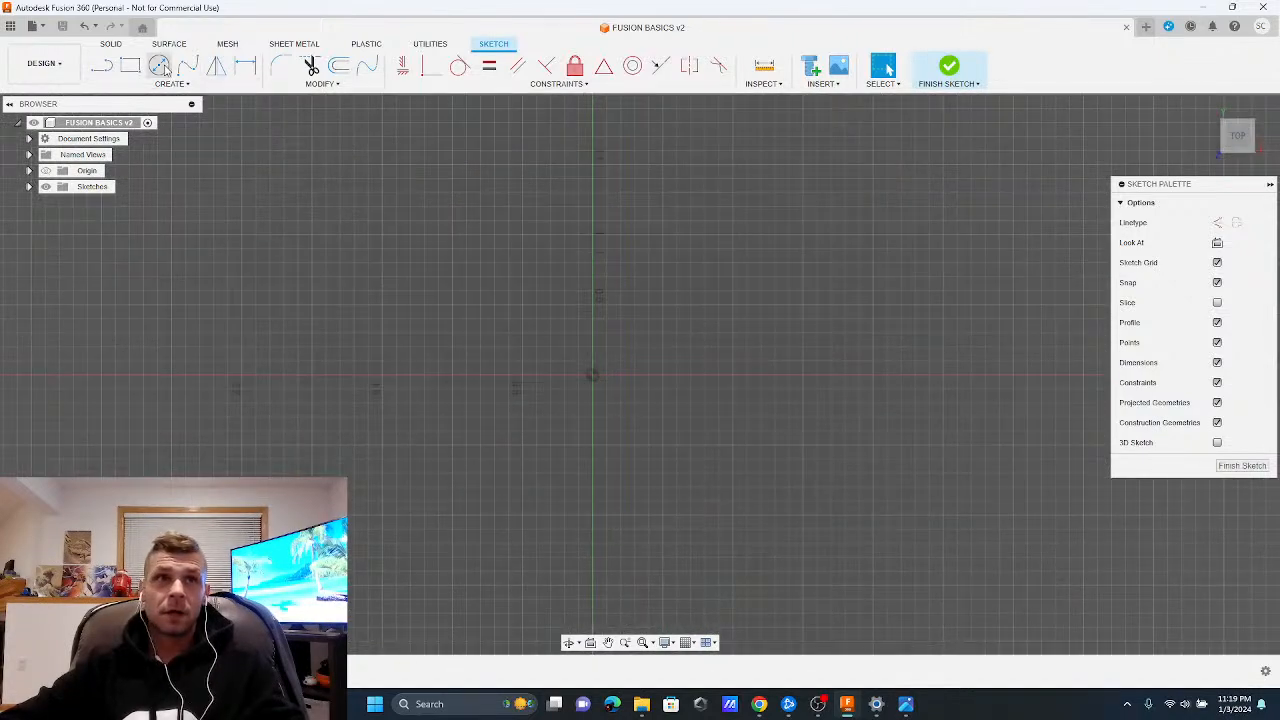
click(127, 66)
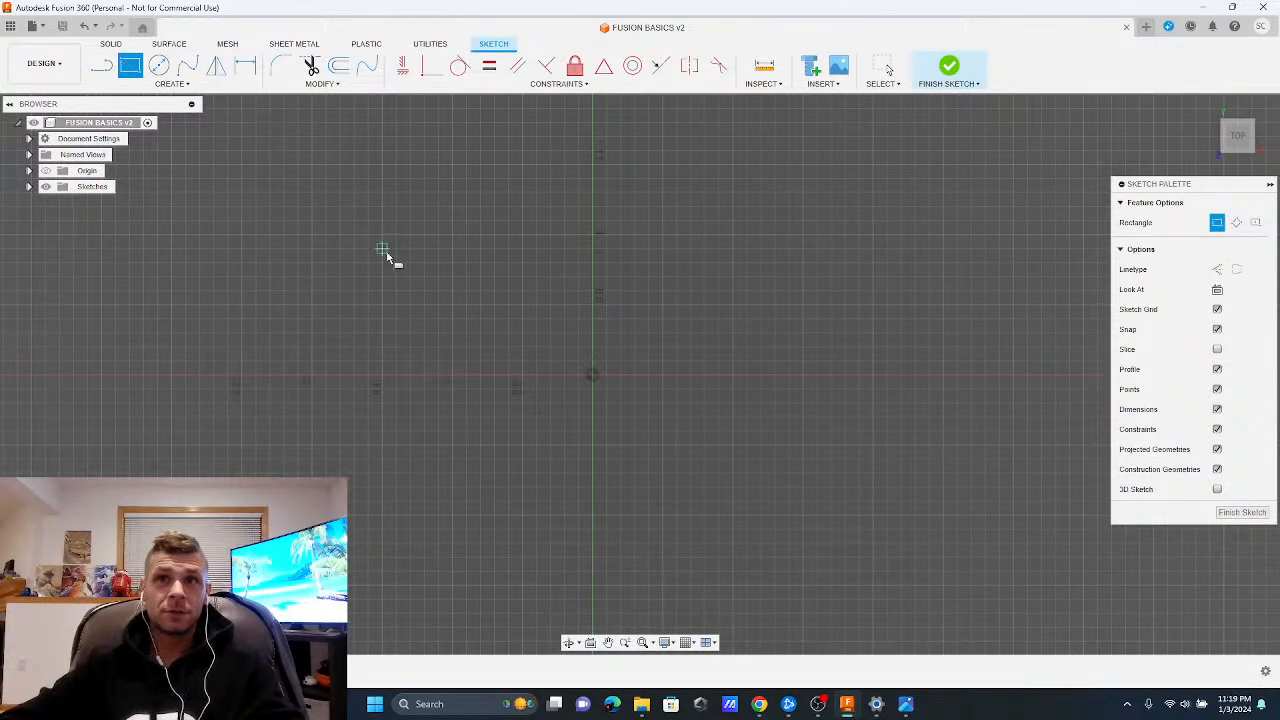
click(1257, 223)
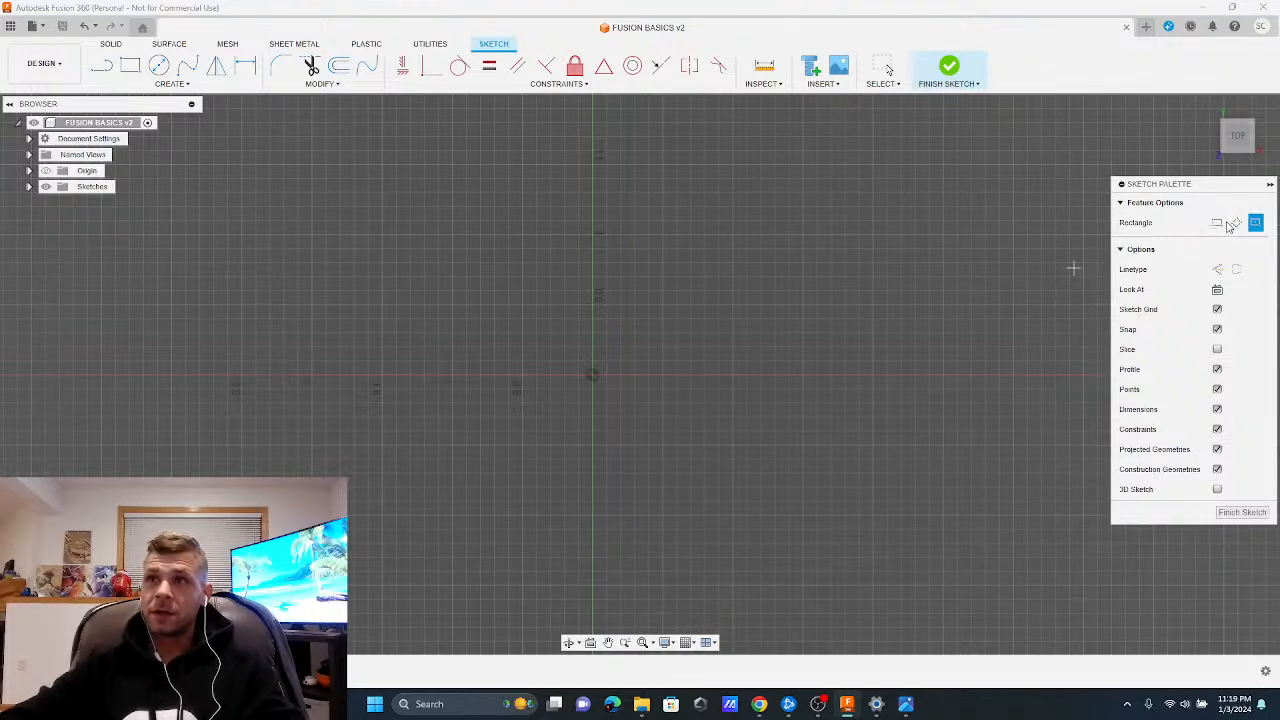
click(1218, 223)
click(594, 376)
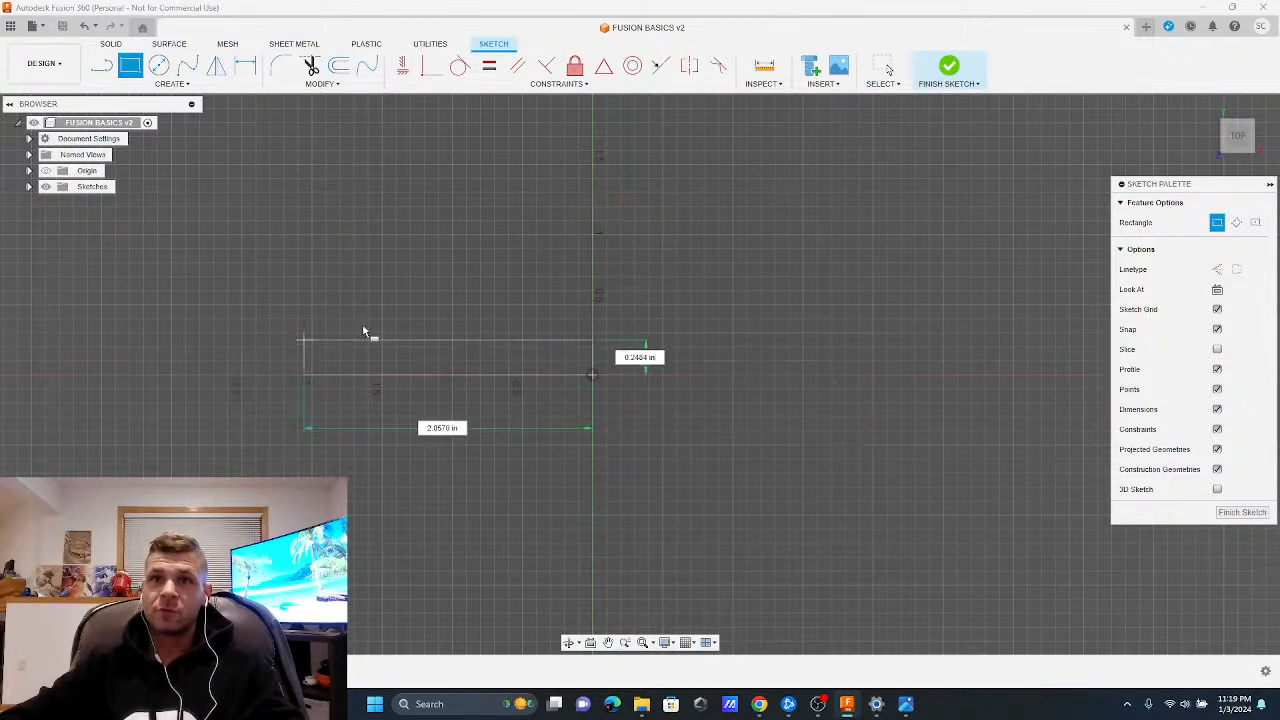
key(Escape)
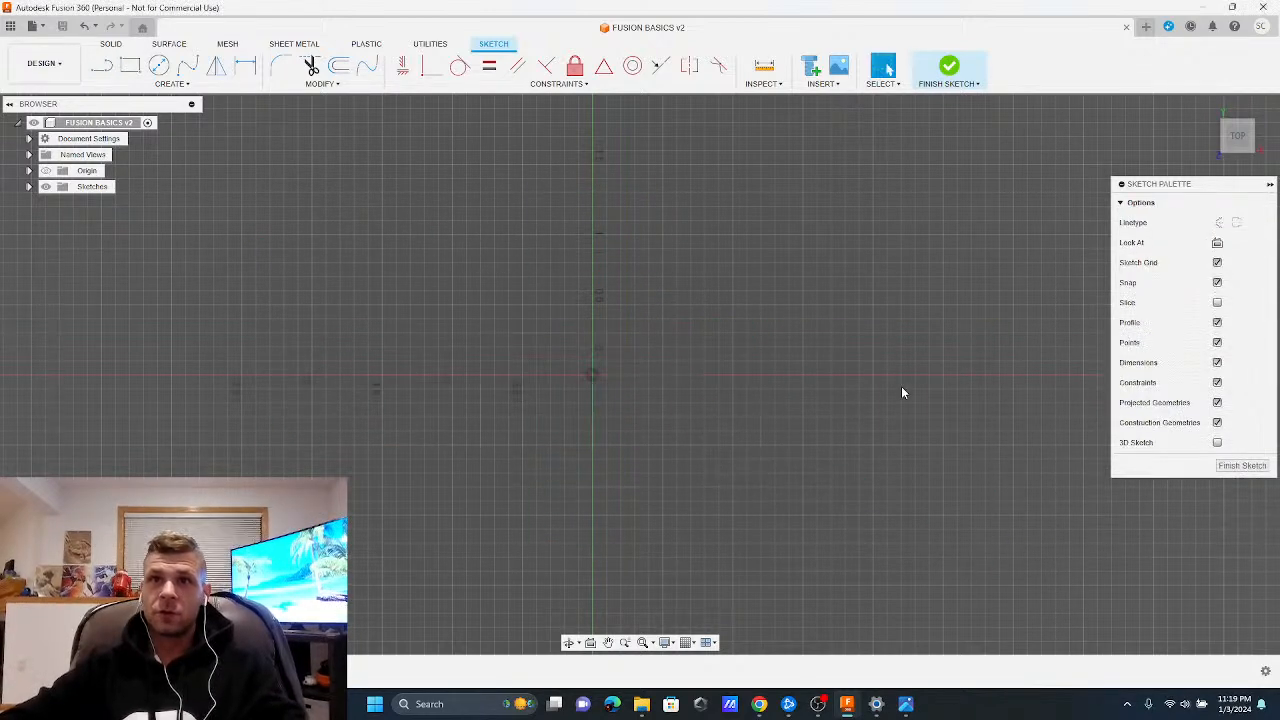
Sketch a 2 in by 2 in center rectangle centred on the origin and finish the sketch
click(130, 66)
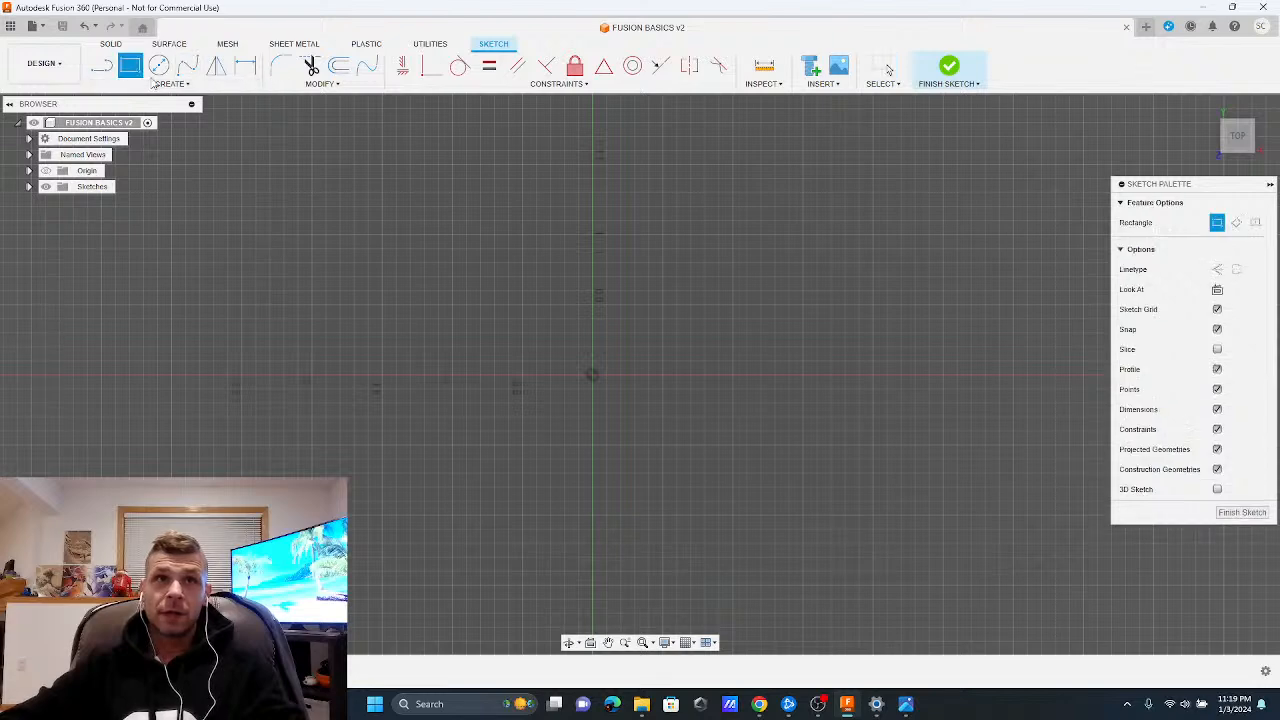
click(1256, 222)
click(592, 378)
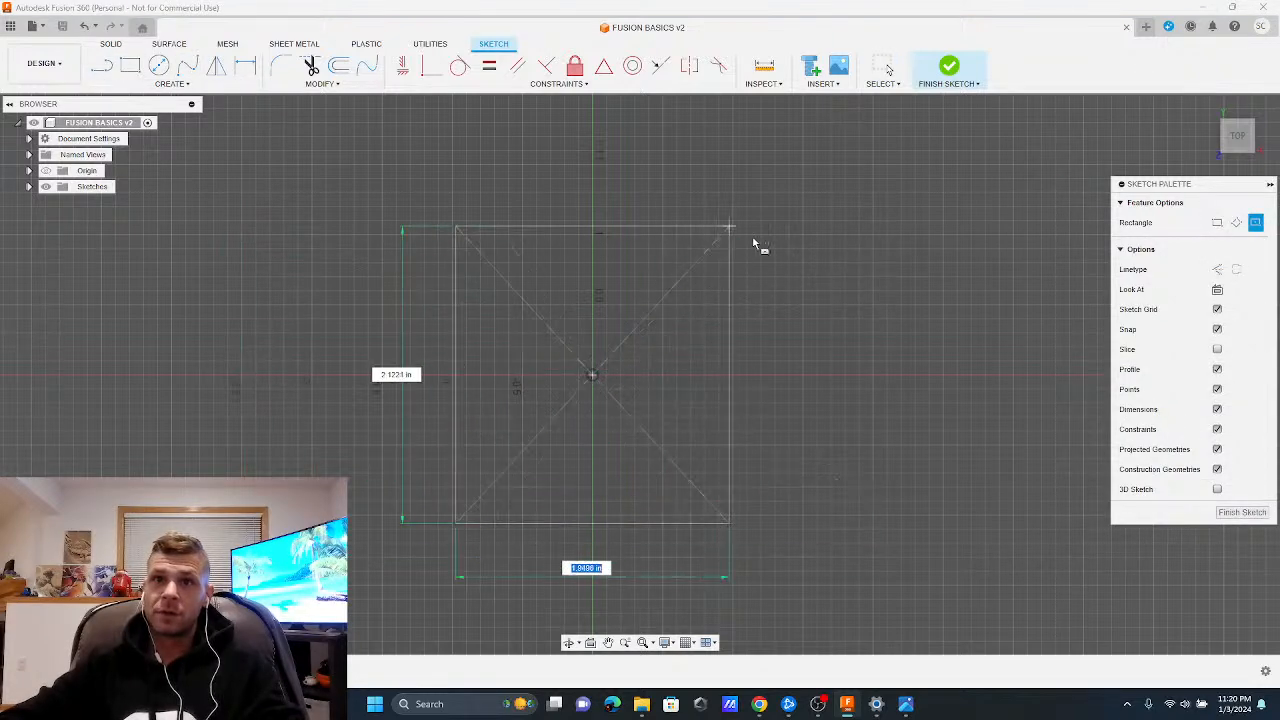
key(Tab)
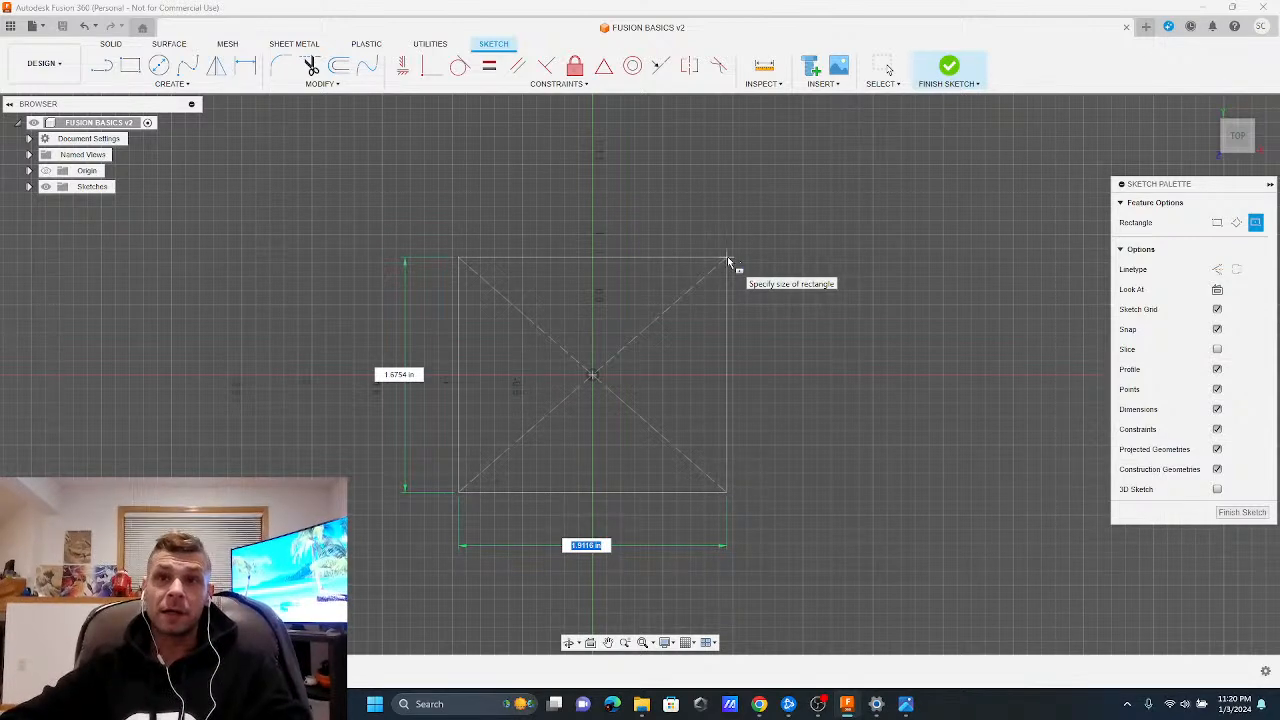
key(Tab)
text(2)
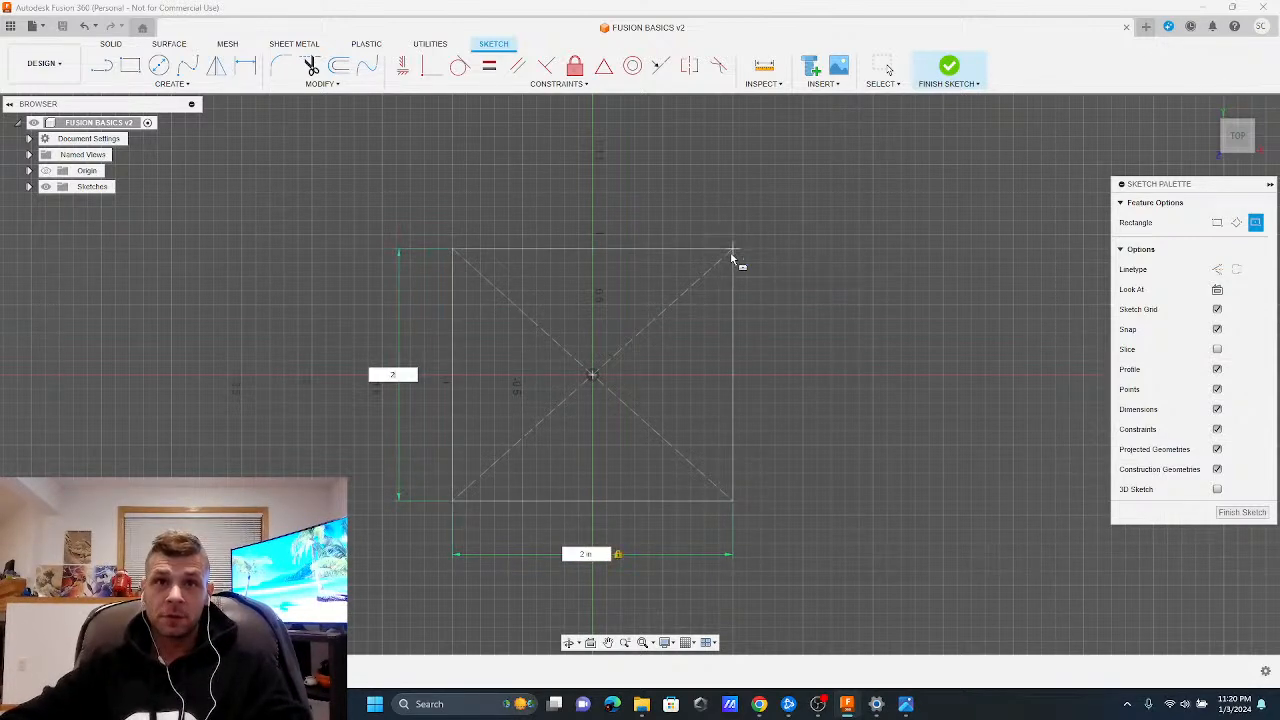
key(Tab)
key(Return)
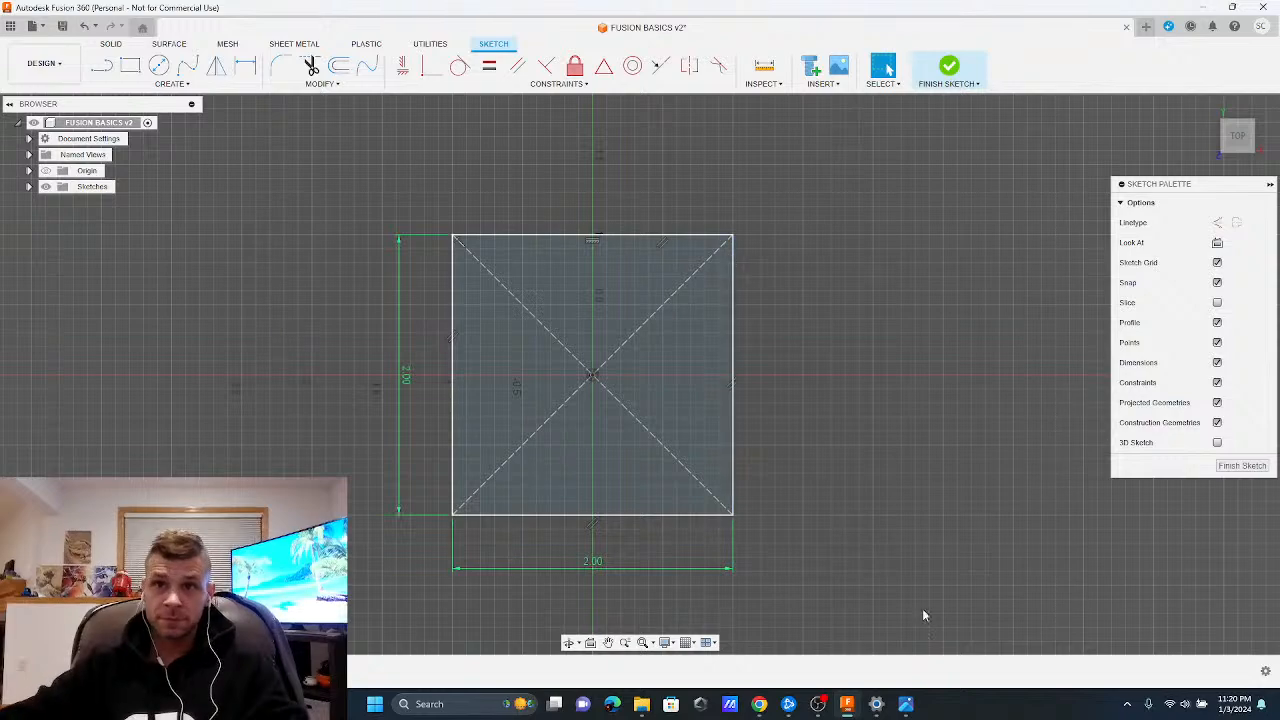
shift+middle_drag(711, 366, 719, 325)
mouse_move(825, 425)
shift+middle_down()
mouse_move(760, 290)
mouse_move(843, 350)
shift+middle_up()
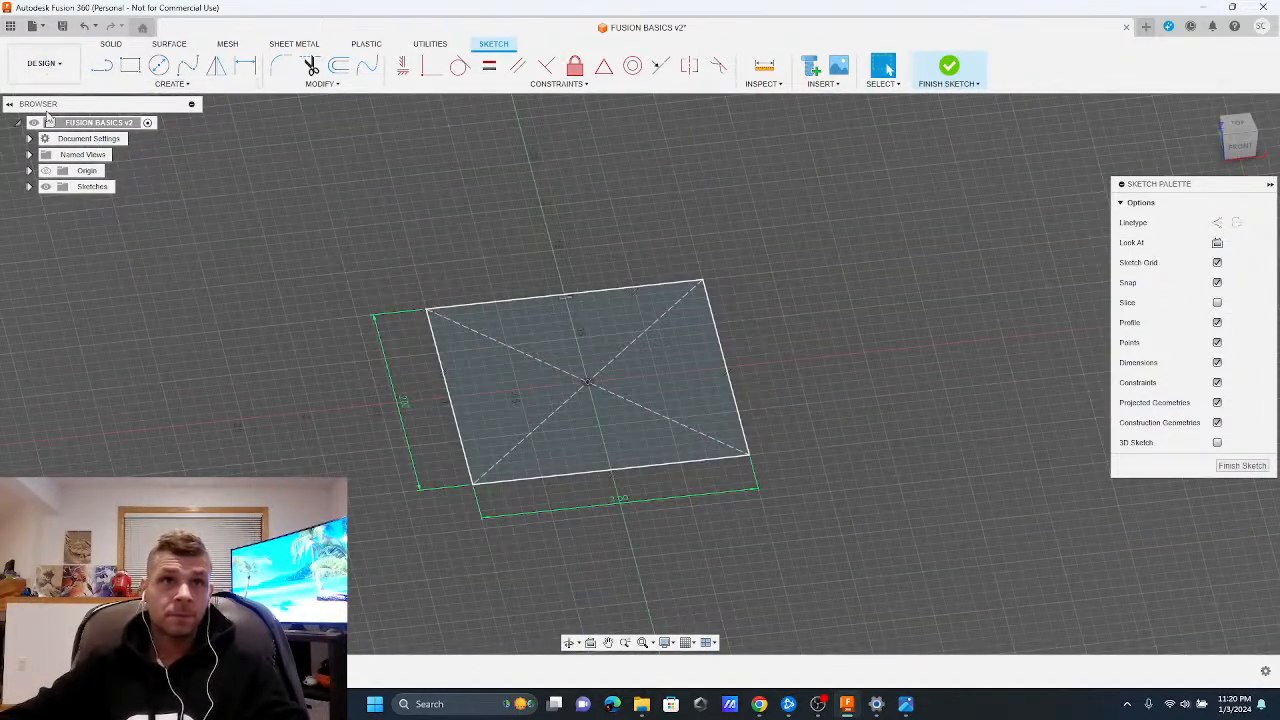
click(1243, 466)
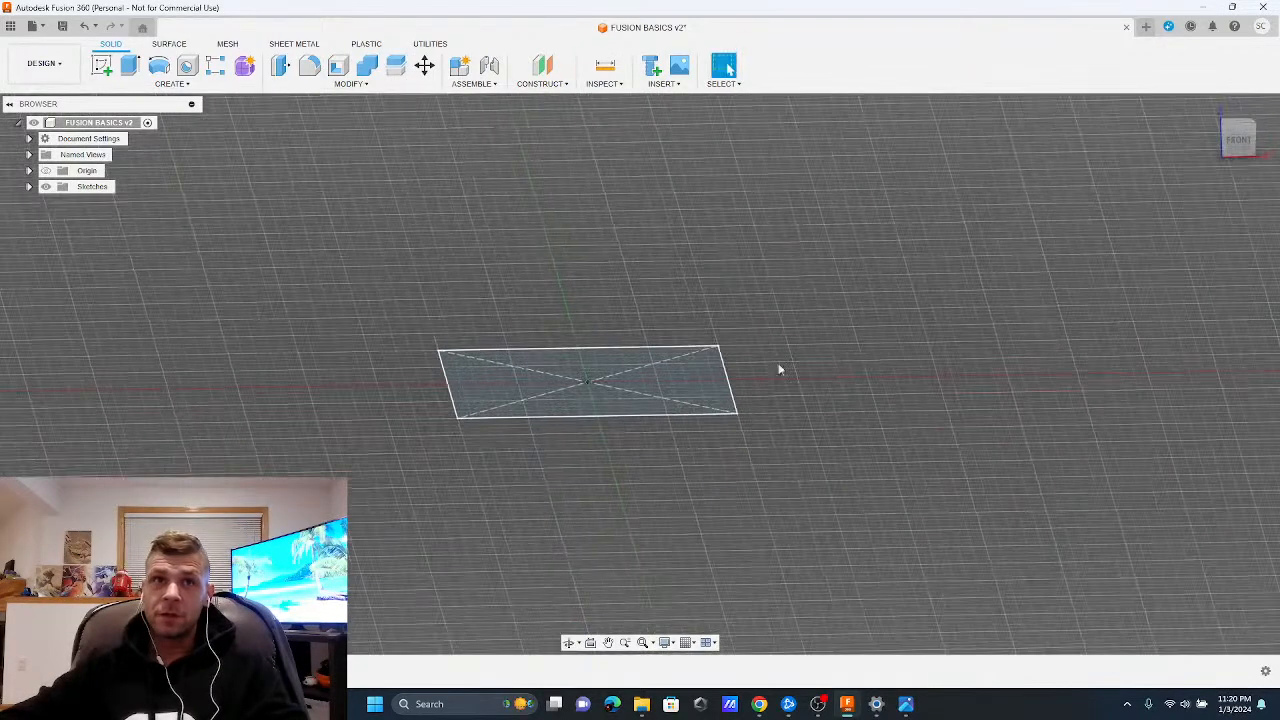
Extrude the square profile -0.25 in below the sketch plane as a new body
click(130, 65)
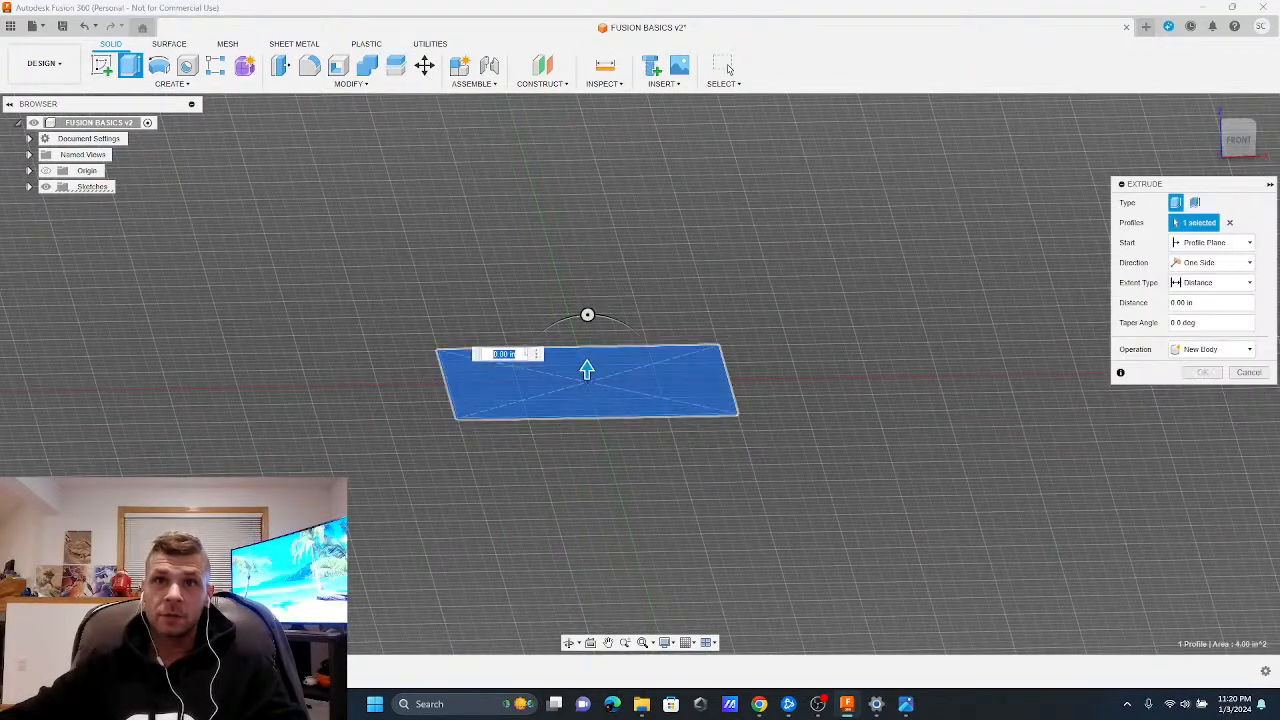
drag(587, 370, 587, 432)
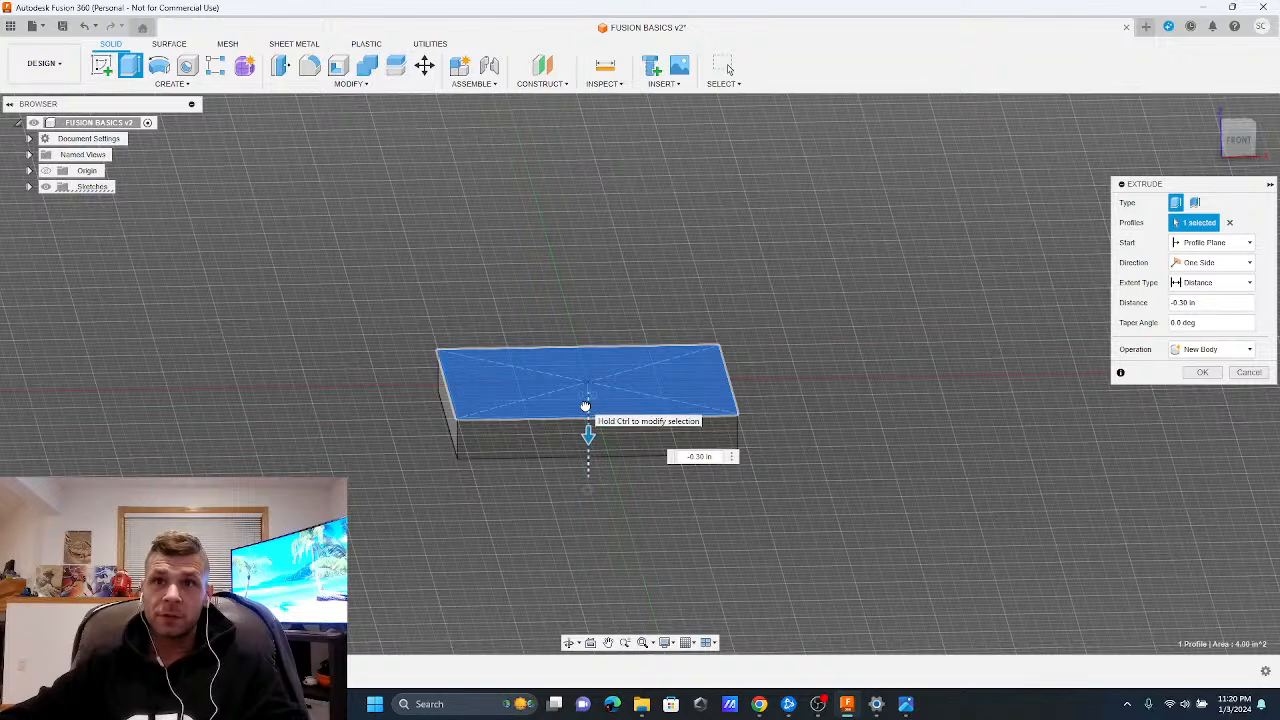
text(.25)
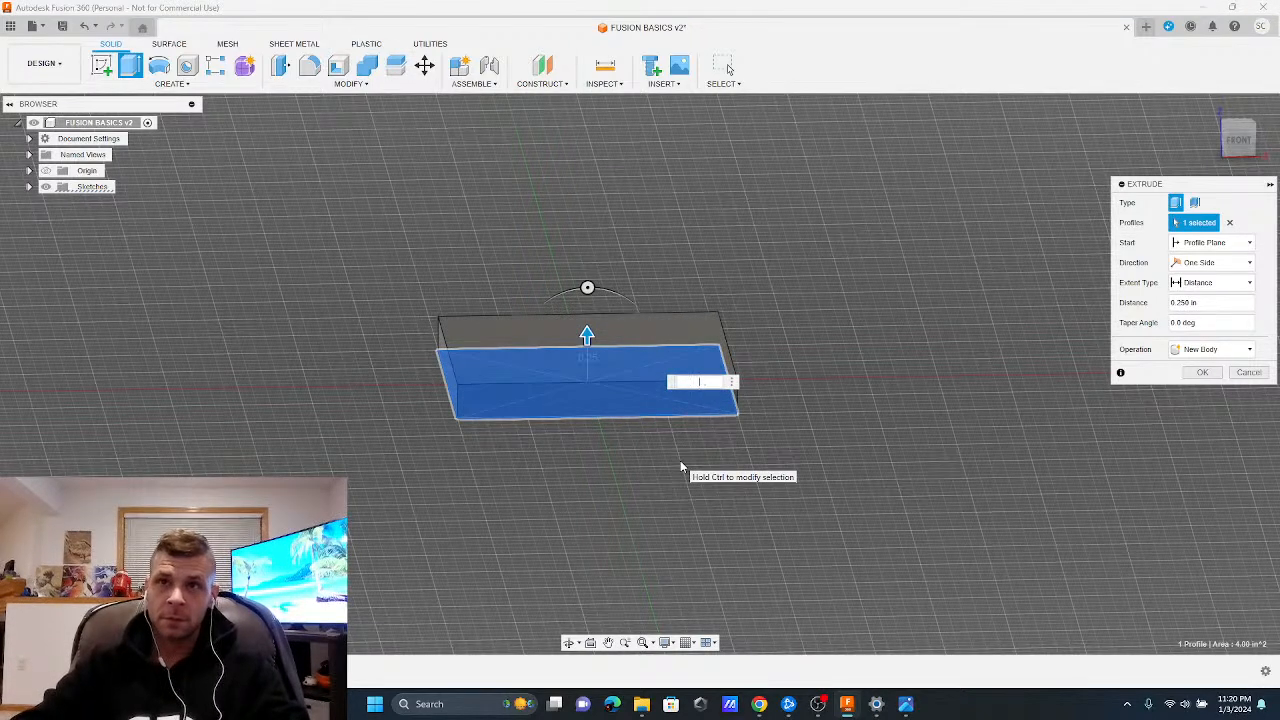
text(-.250)
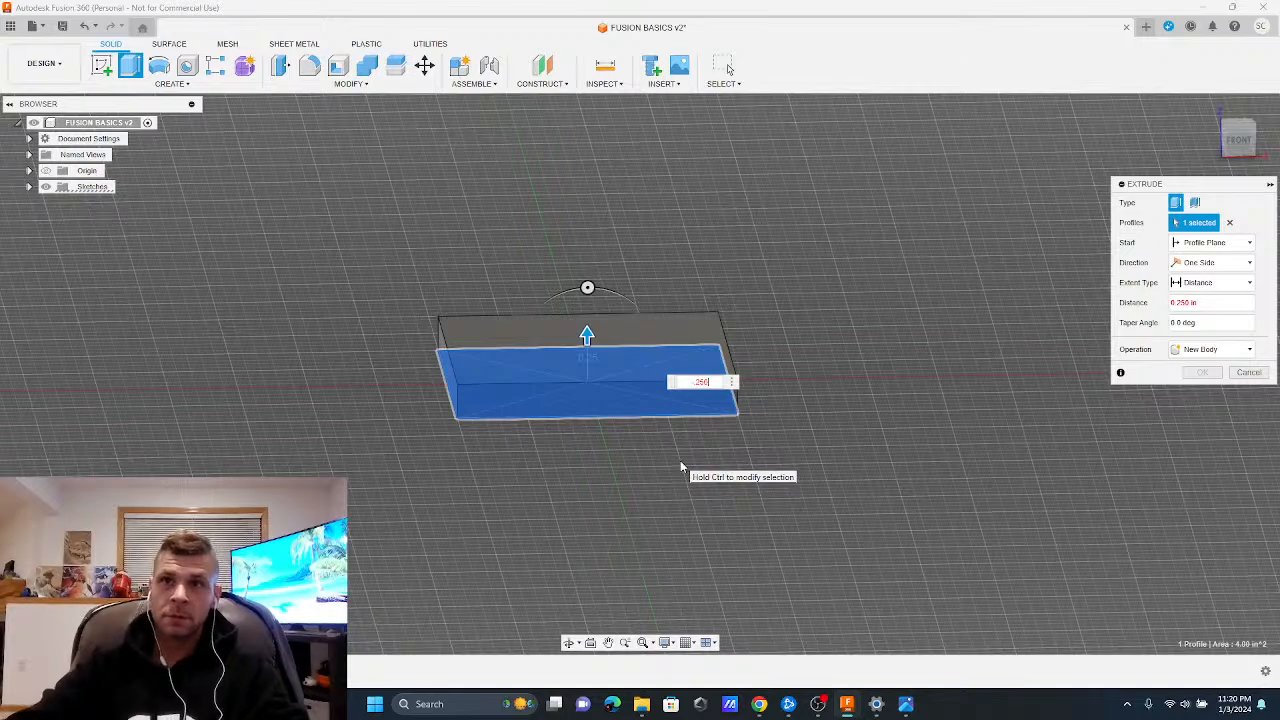
key(Return)
Start a sketch on the body's top face and draw a five-sided inscribed polygon centred on the origin, with one vertex at the face's upper edge
shift+middle_drag(660, 387, 672, 415)
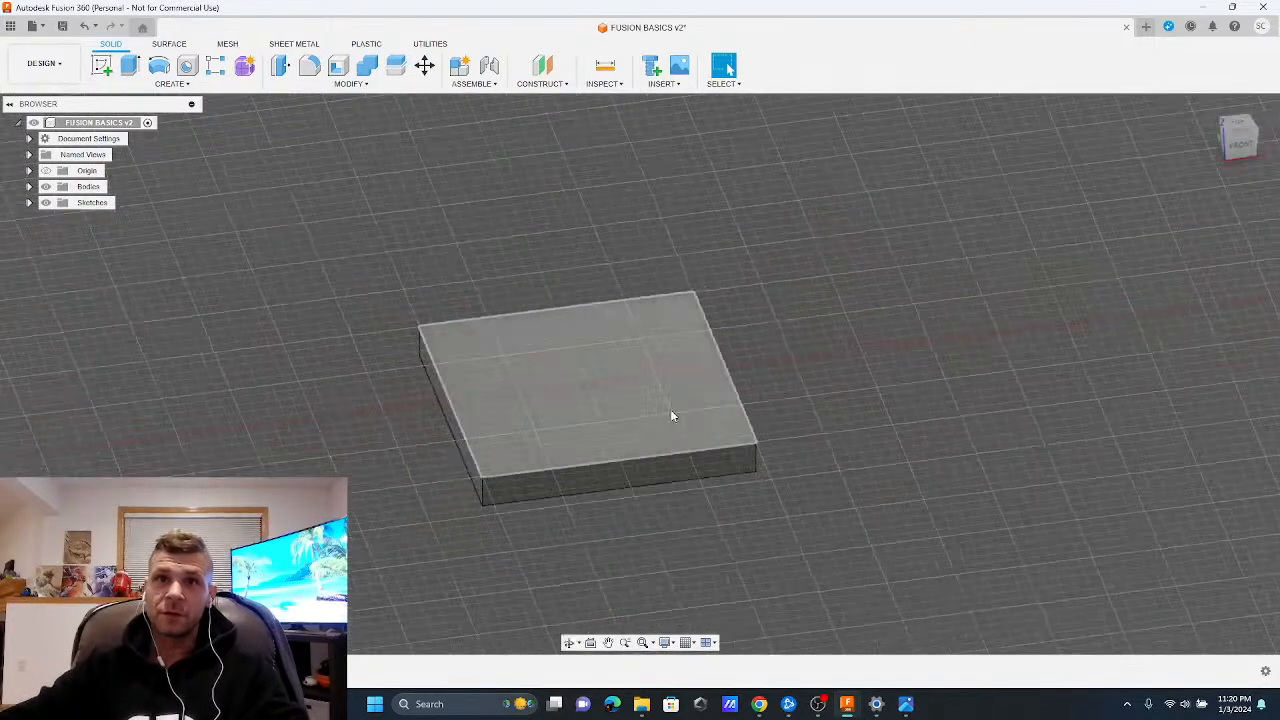
shift+middle_drag(726, 490, 530, 366)
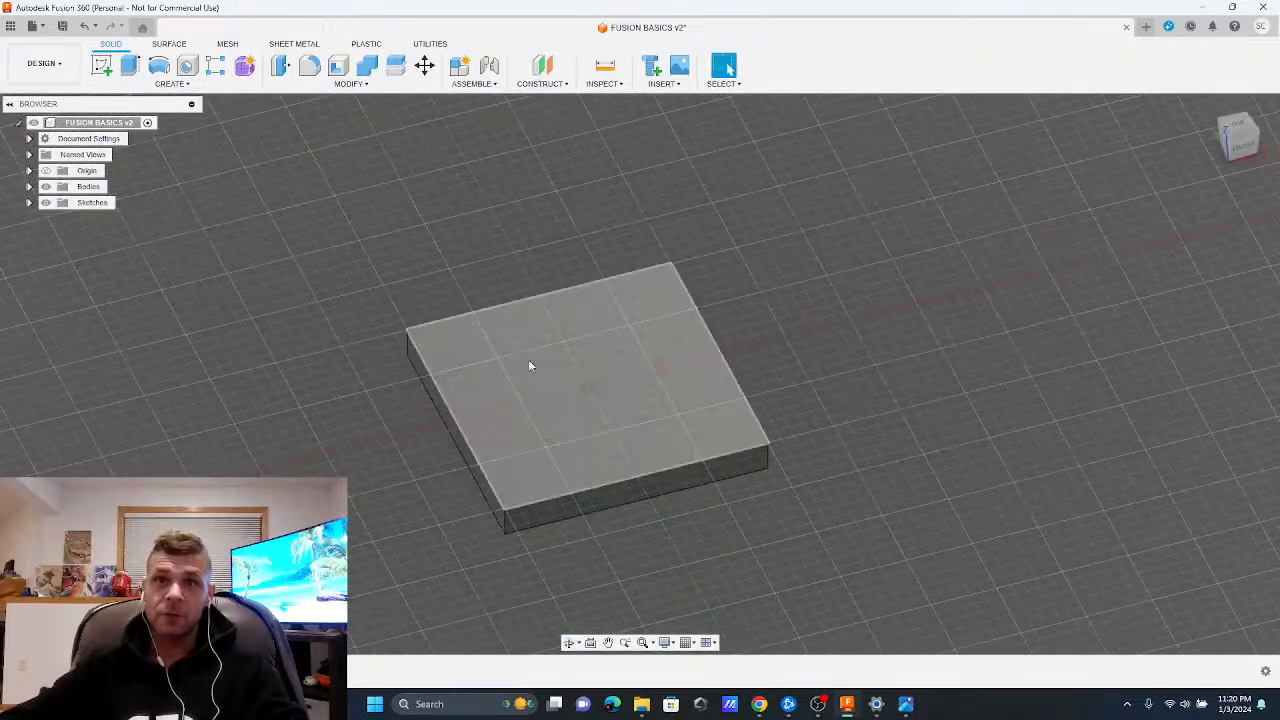
click(101, 65)
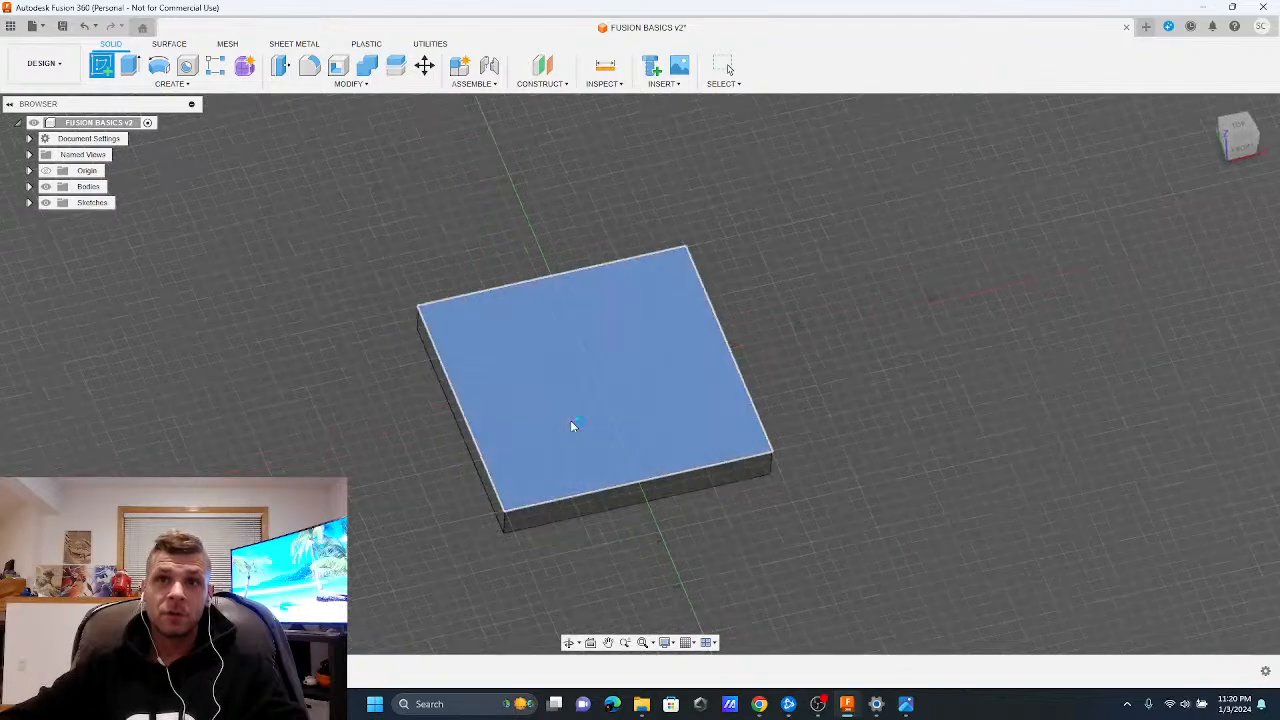
click(570, 420)
click(172, 83)
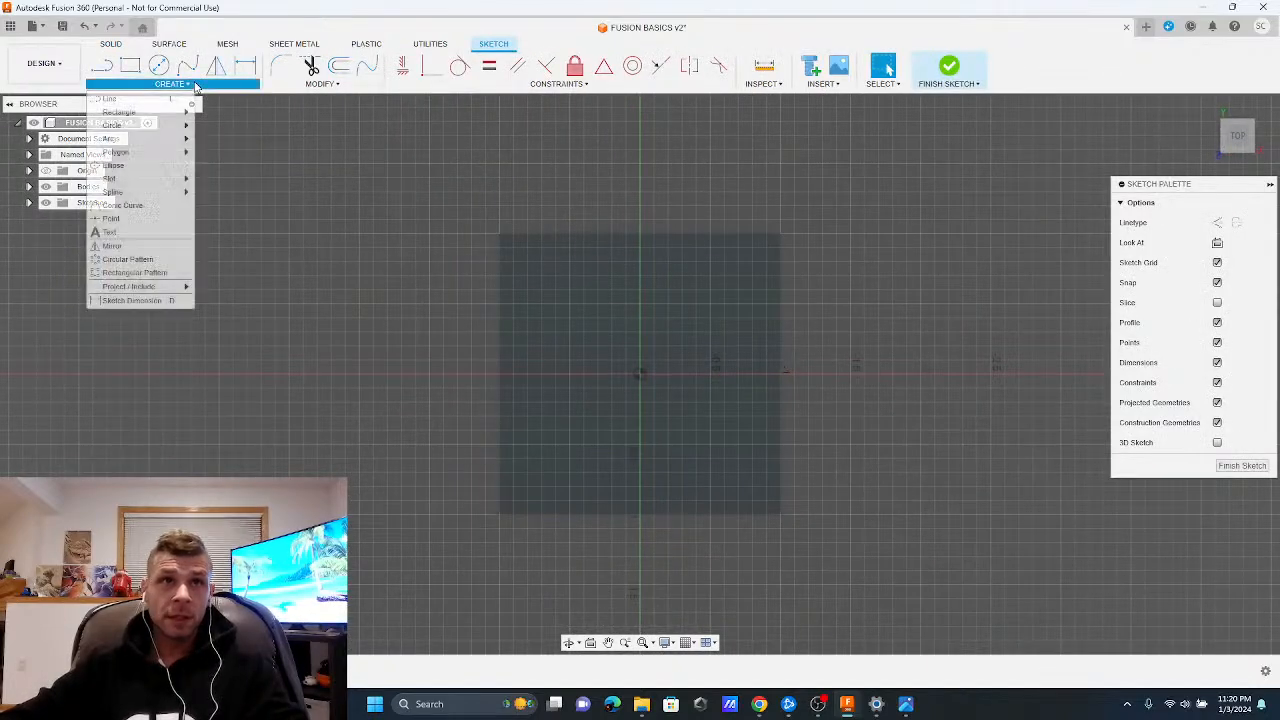
mouse_move(151, 153)
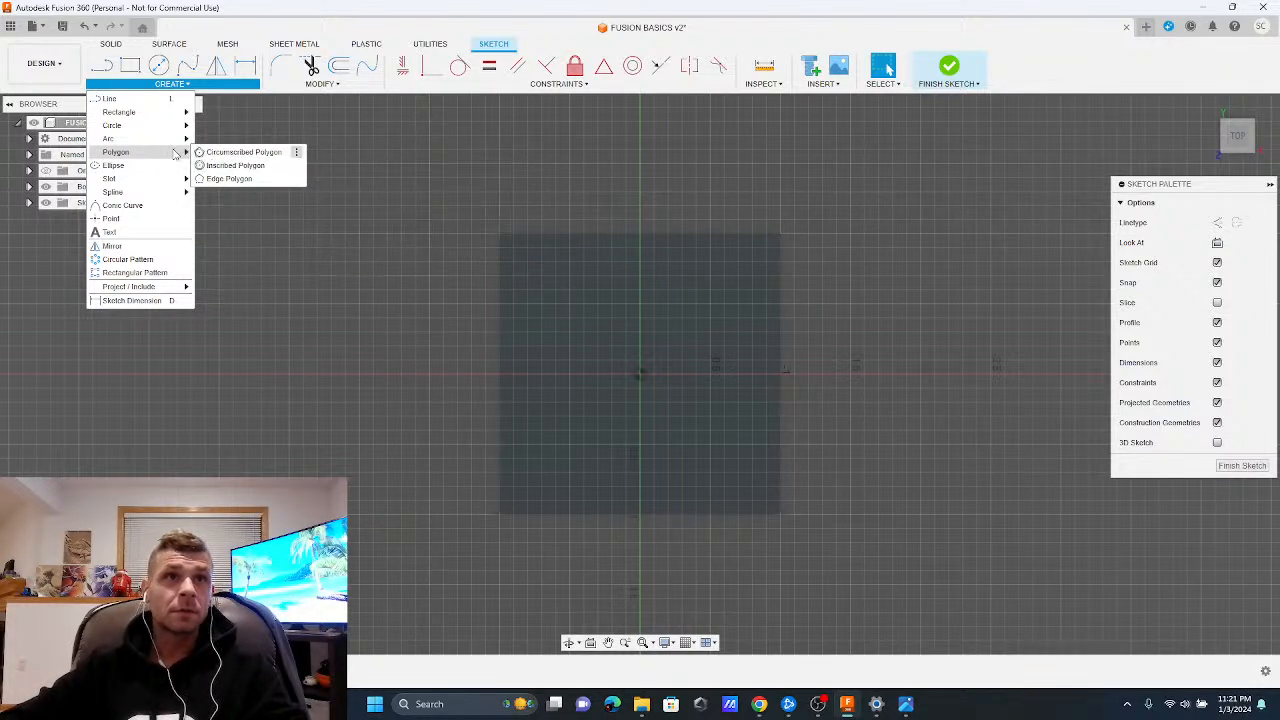
click(245, 165)
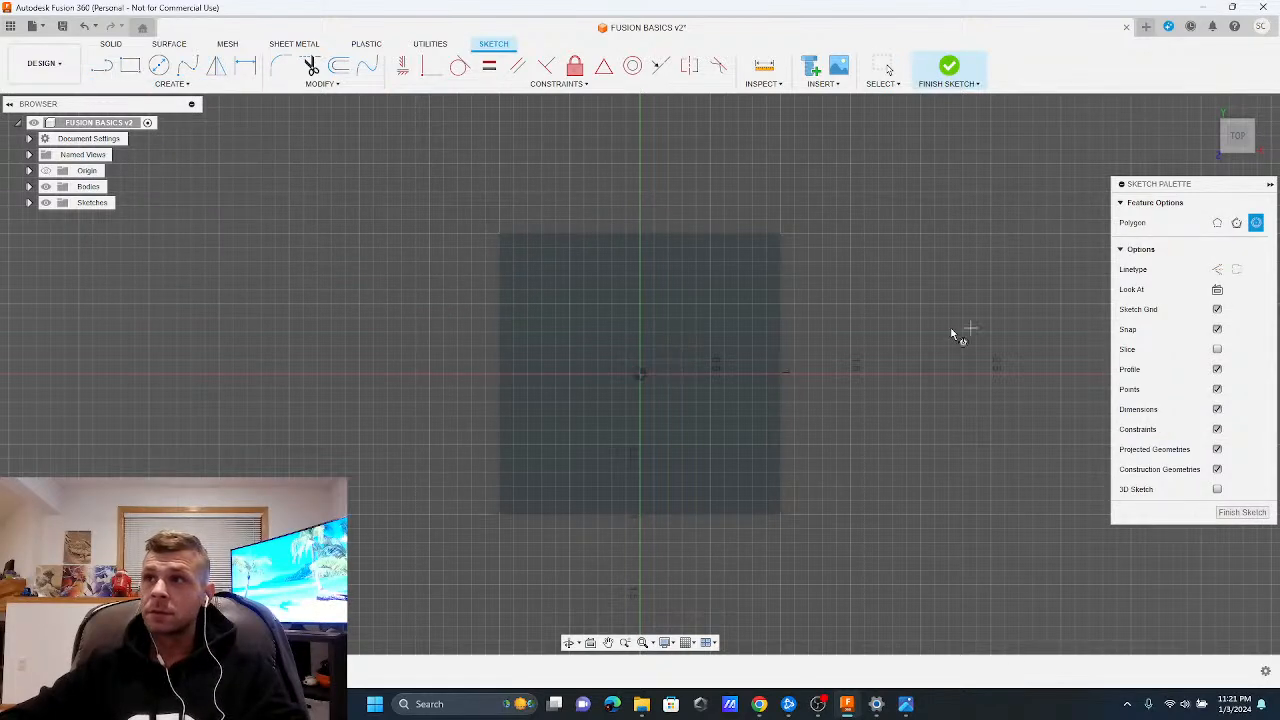
click(641, 374)
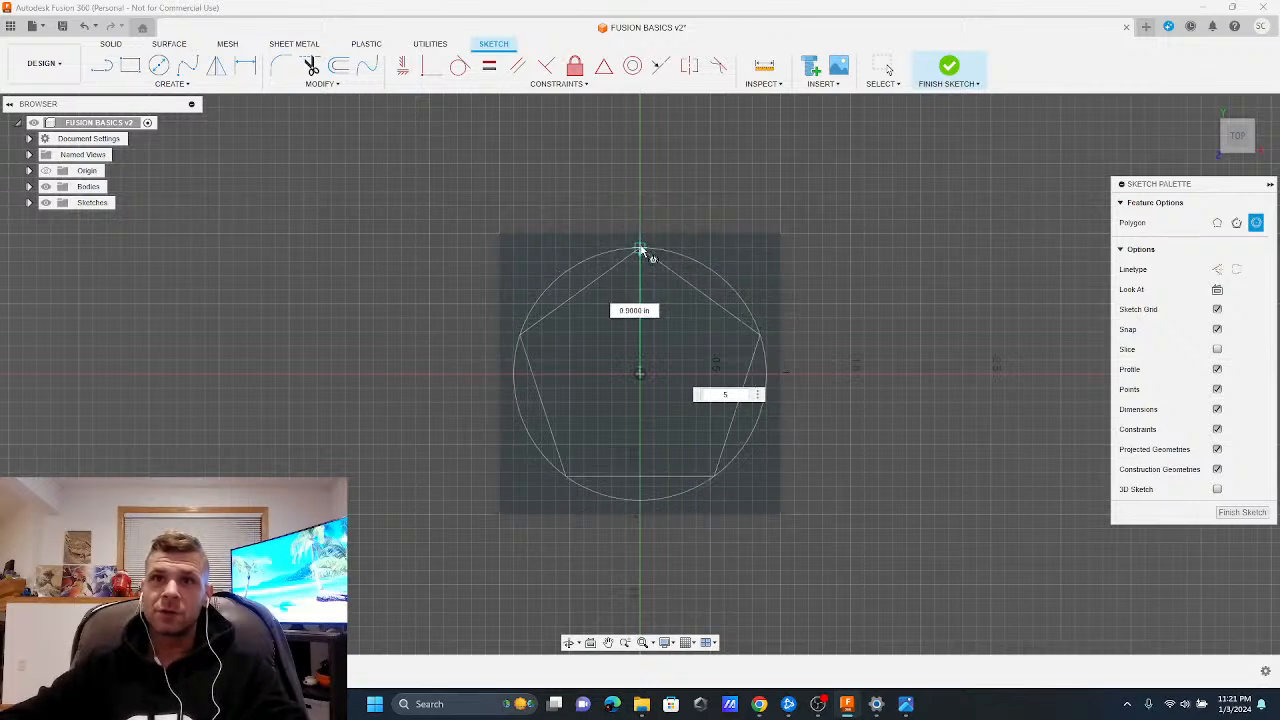
click(642, 236)
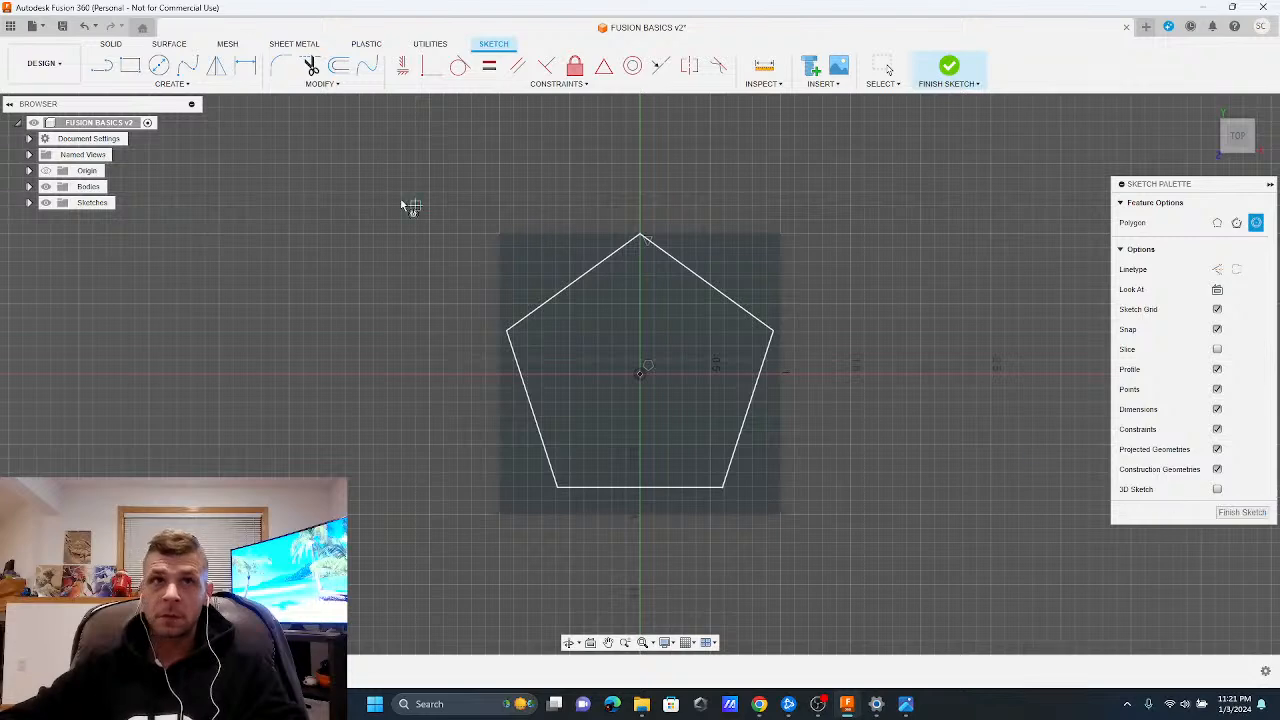
Draw five lines joining the pentagon's non-adjacent corners to form a five-pointed star
click(102, 68)
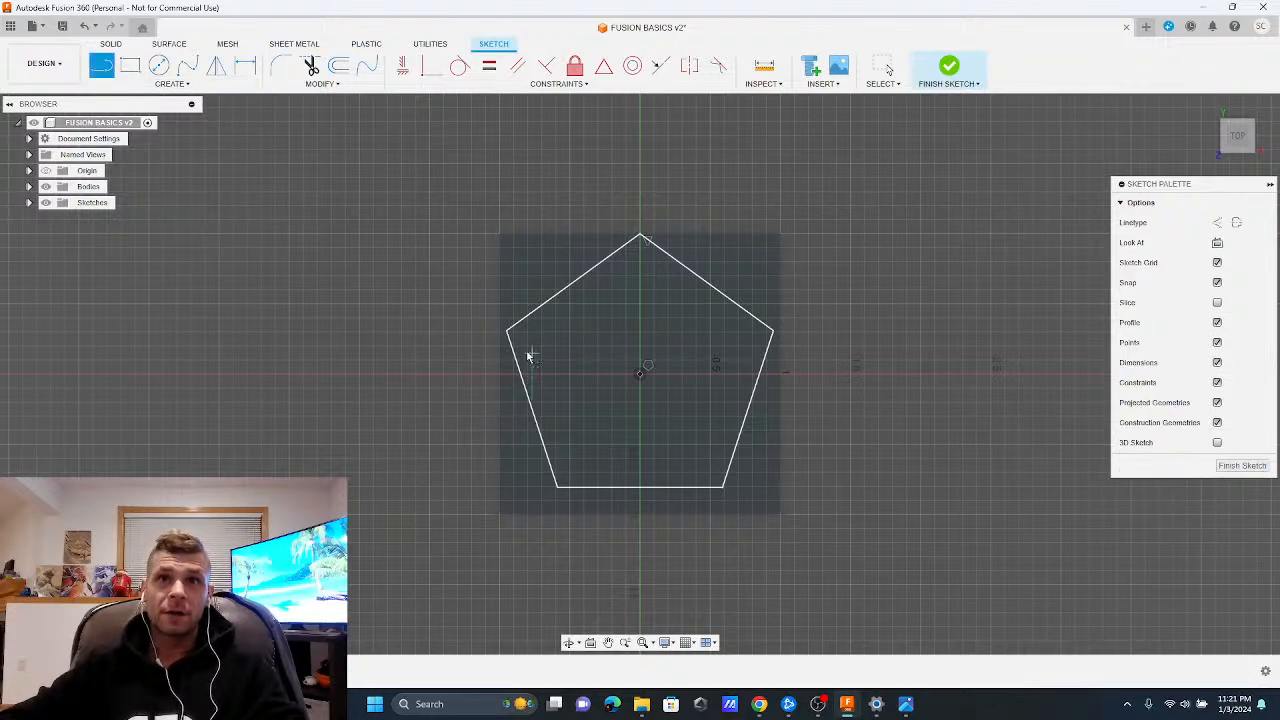
click(640, 238)
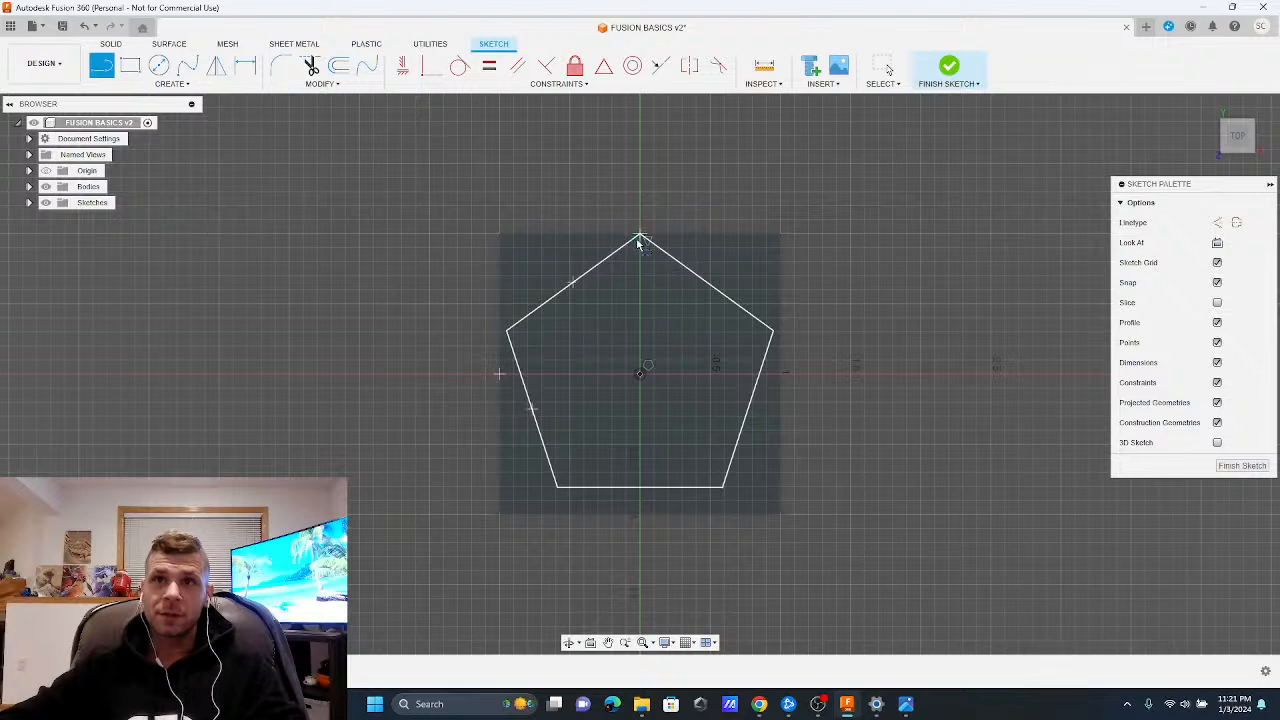
double_click(557, 487)
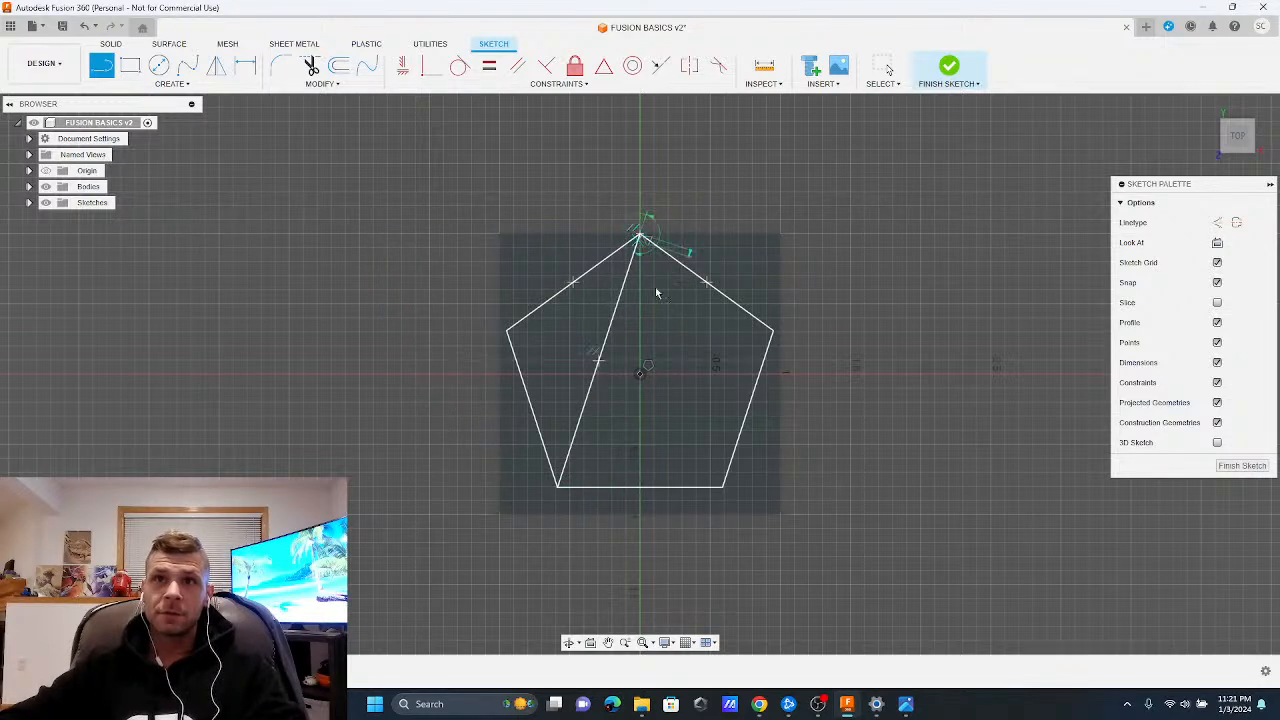
click(640, 238)
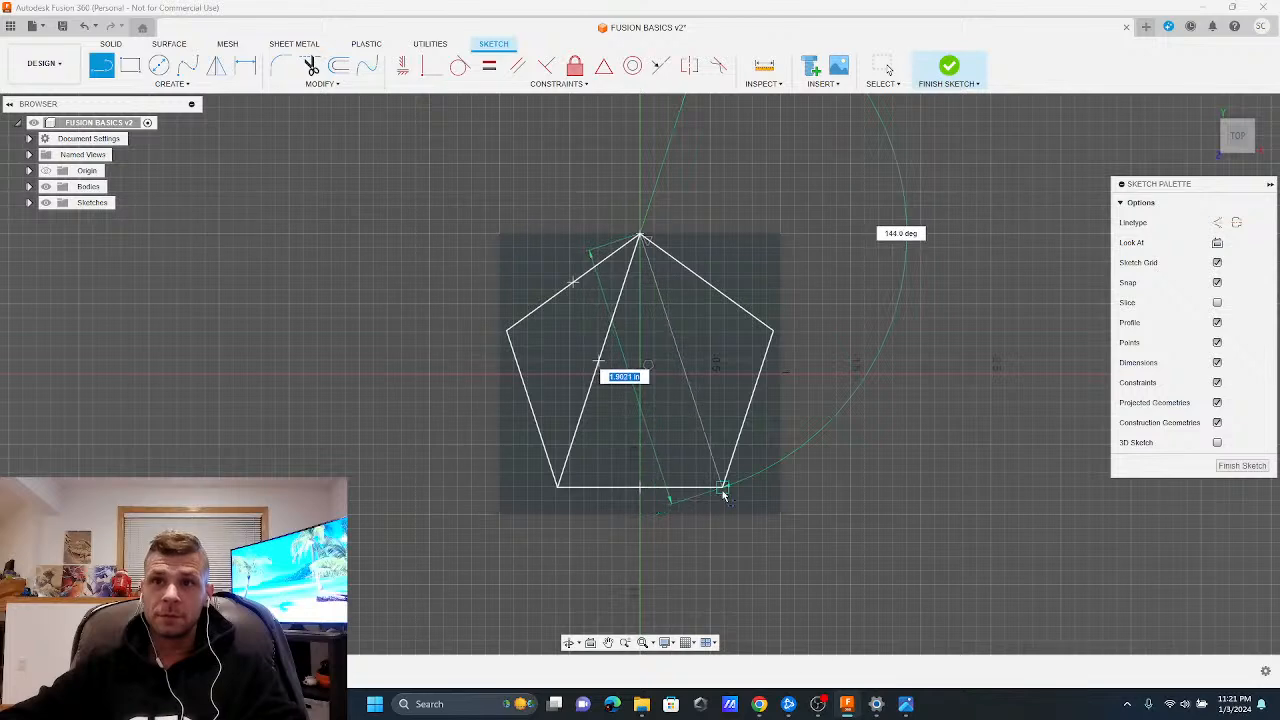
double_click(724, 491)
click(722, 489)
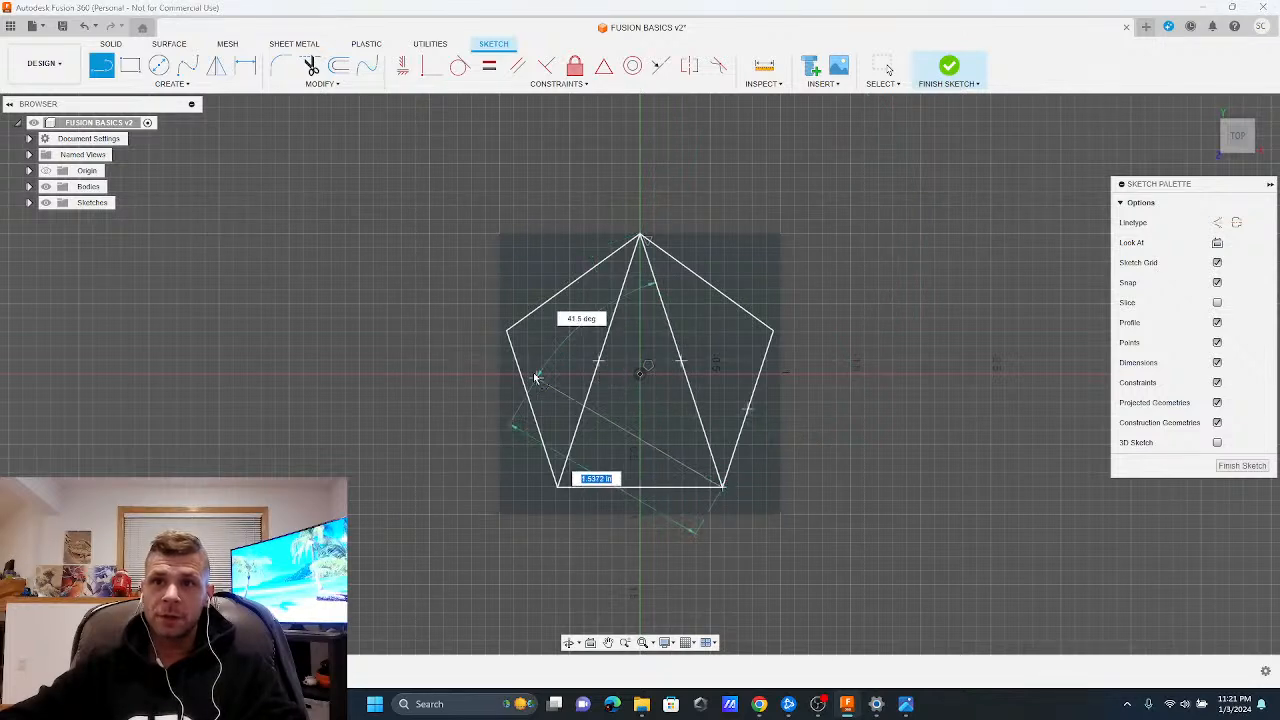
double_click(508, 331)
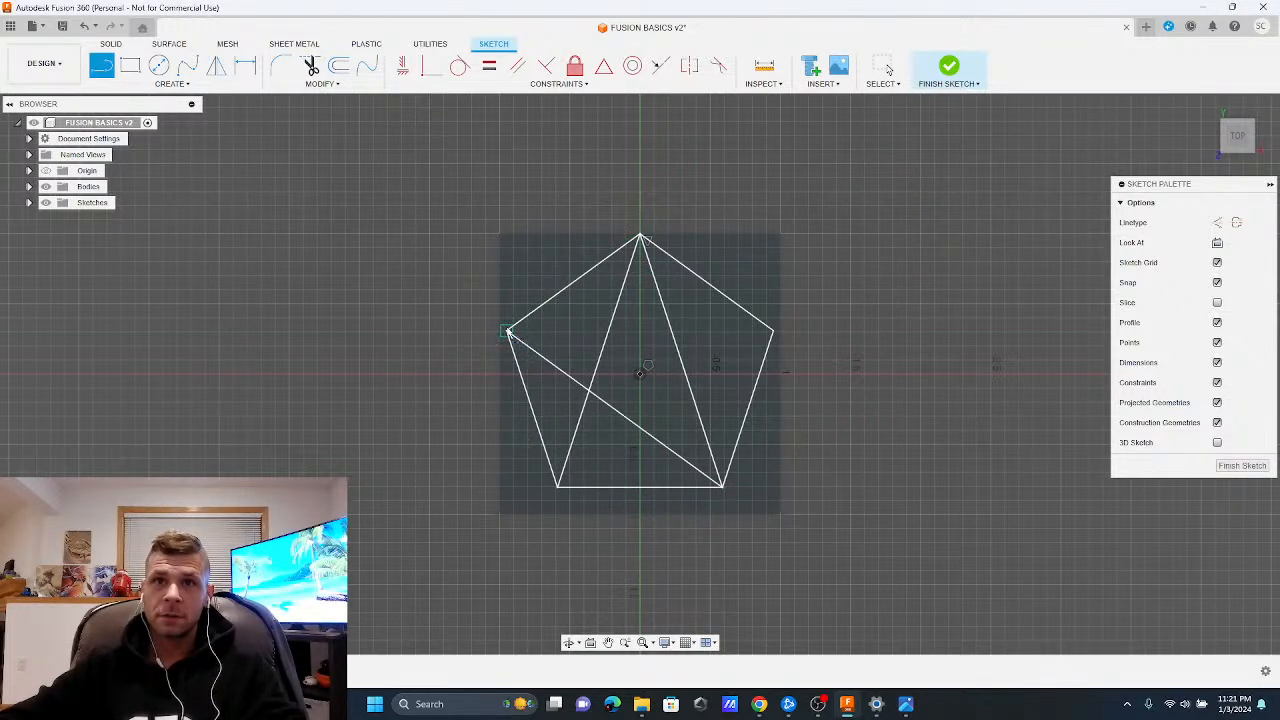
click(508, 331)
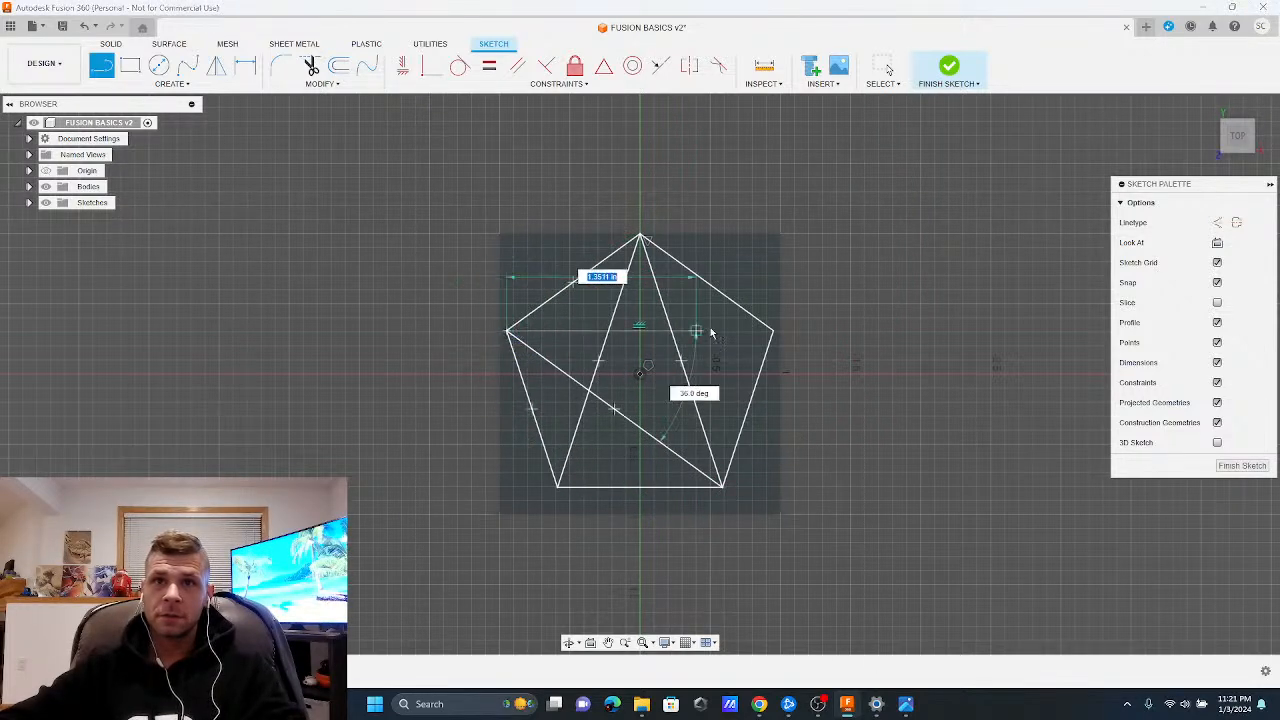
double_click(771, 332)
click(771, 332)
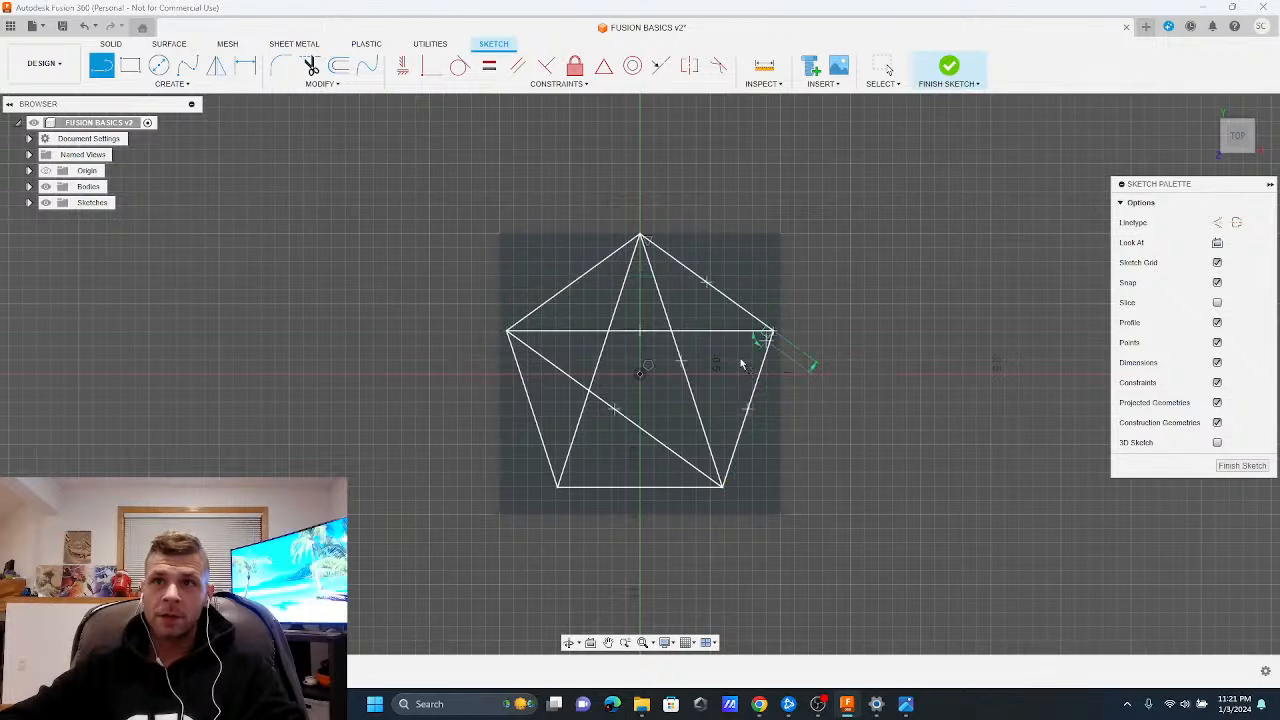
double_click(559, 485)
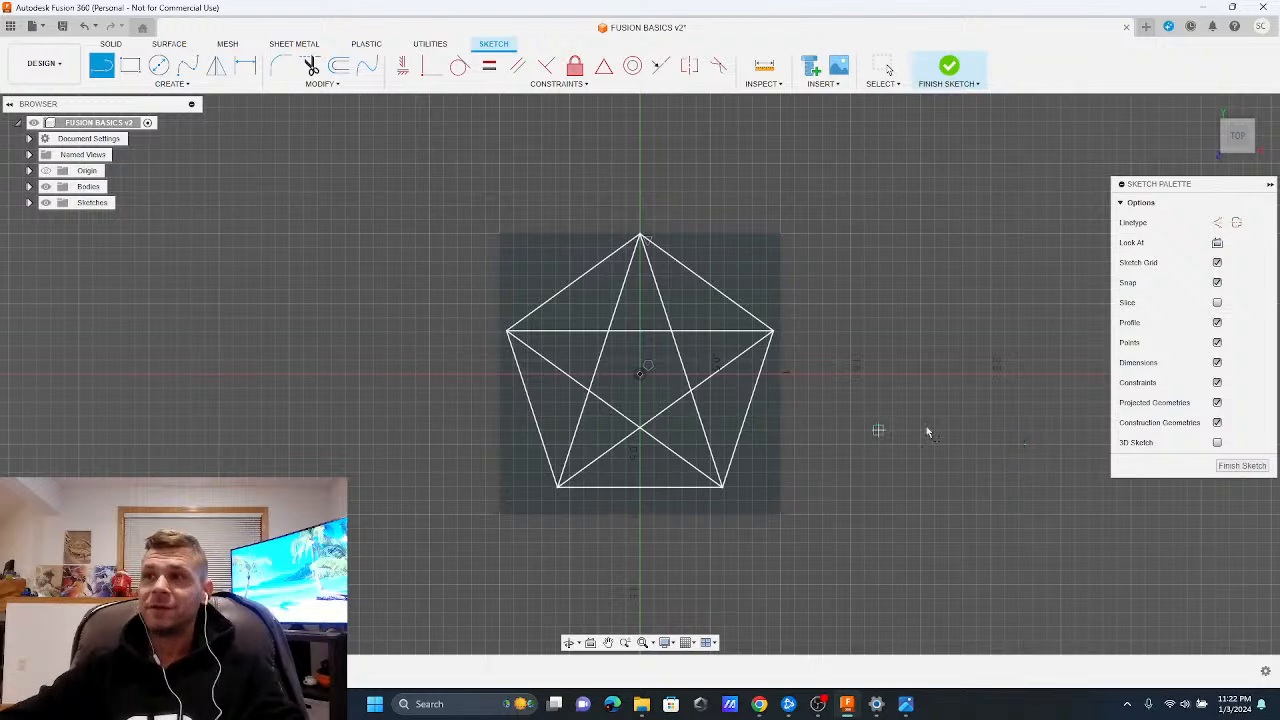
View the star sketch on the body from several angles and hide the solid bodies
mouse_move(775, 466)
shift+middle_down()
mouse_move(826, 396)
mouse_move(770, 412)
mouse_move(838, 446)
mouse_move(1050, 418)
shift+middle_up()
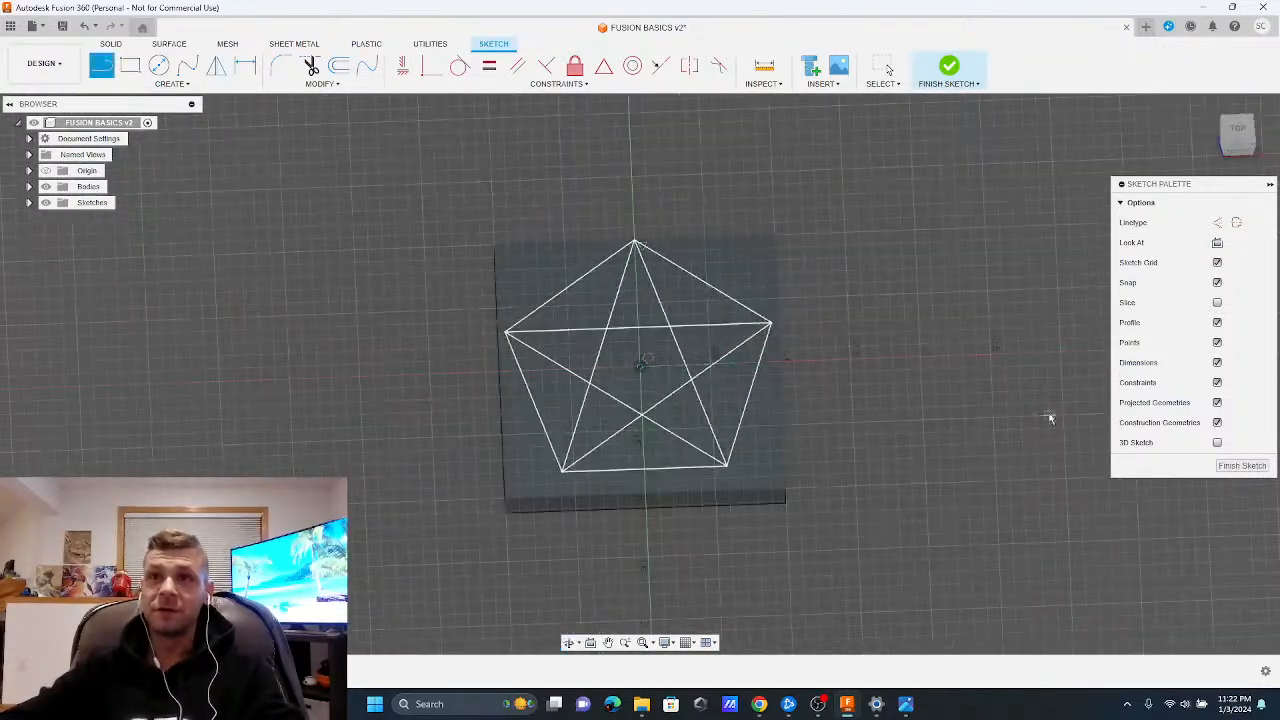
shift+middle_drag(755, 332, 778, 324)
shift+middle_drag(621, 216, 543, 270)
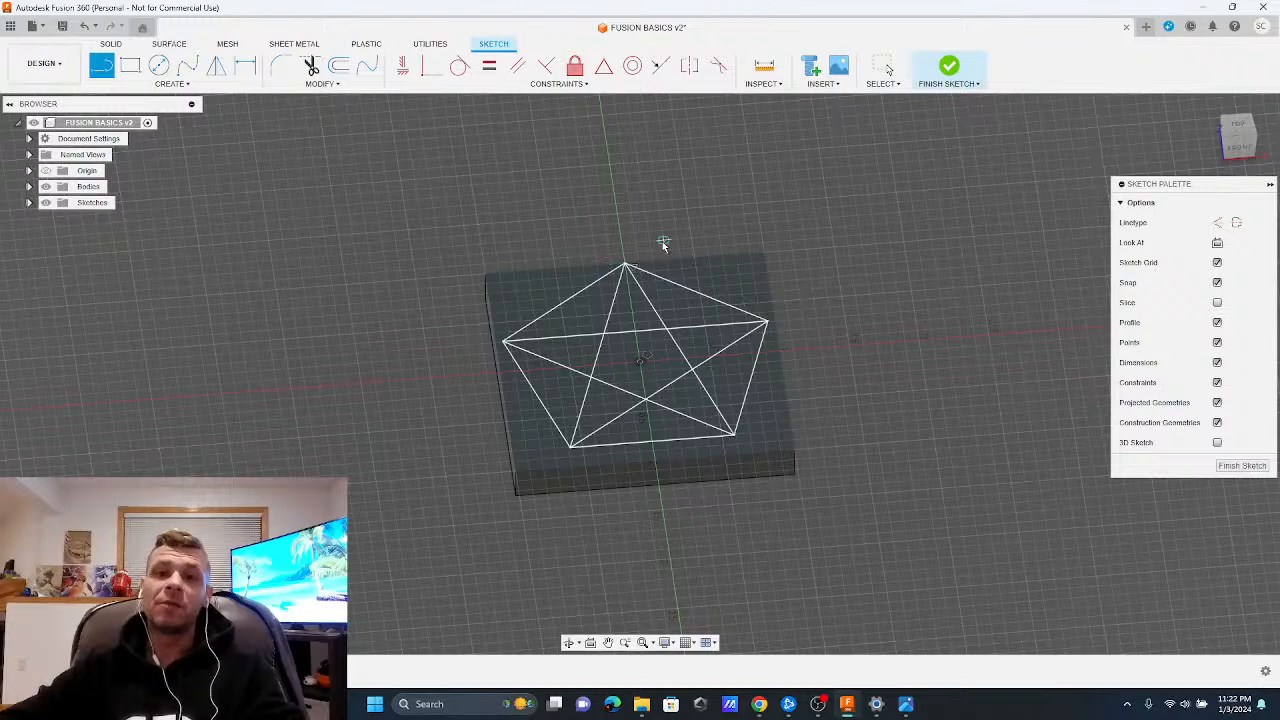
shift+middle_drag(466, 287, 471, 377)
shift+middle_drag(447, 302, 600, 330)
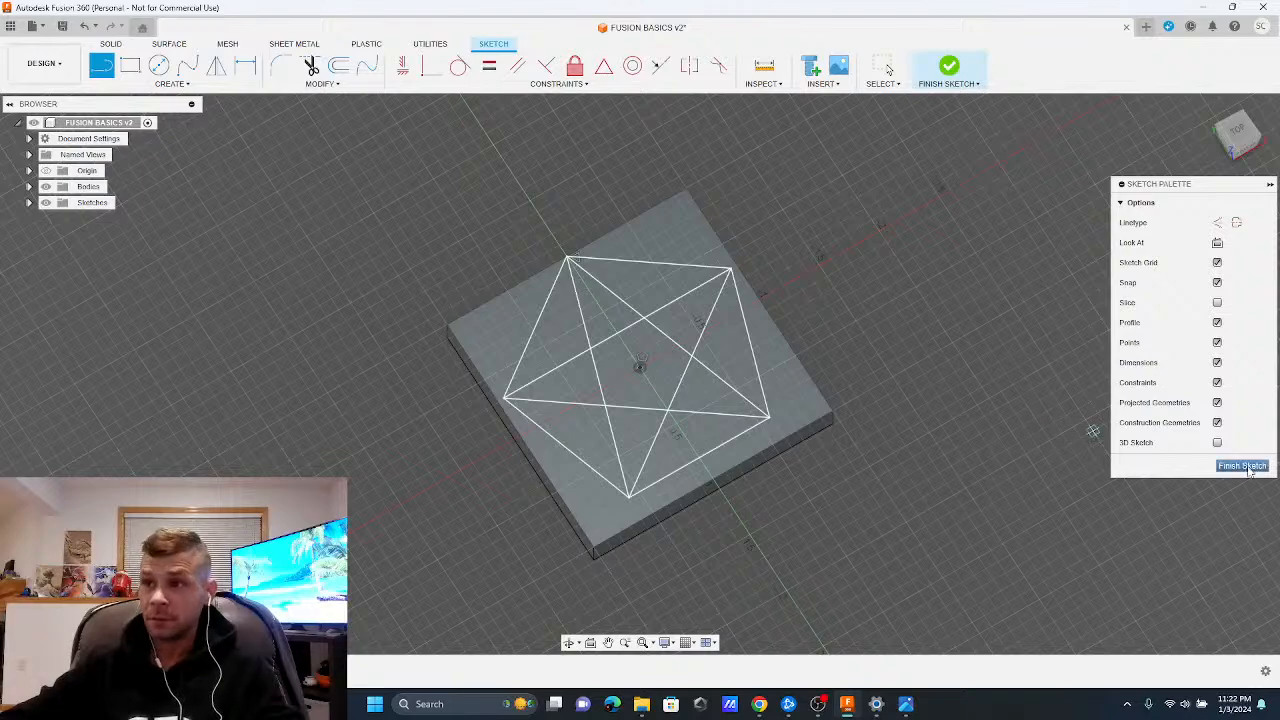
mouse_move(795, 405)
shift+mouse_down()
mouse_move(750, 420)
mouse_move(812, 407)
shift+mouse_up()
shift+middle_drag(876, 347, 822, 383)
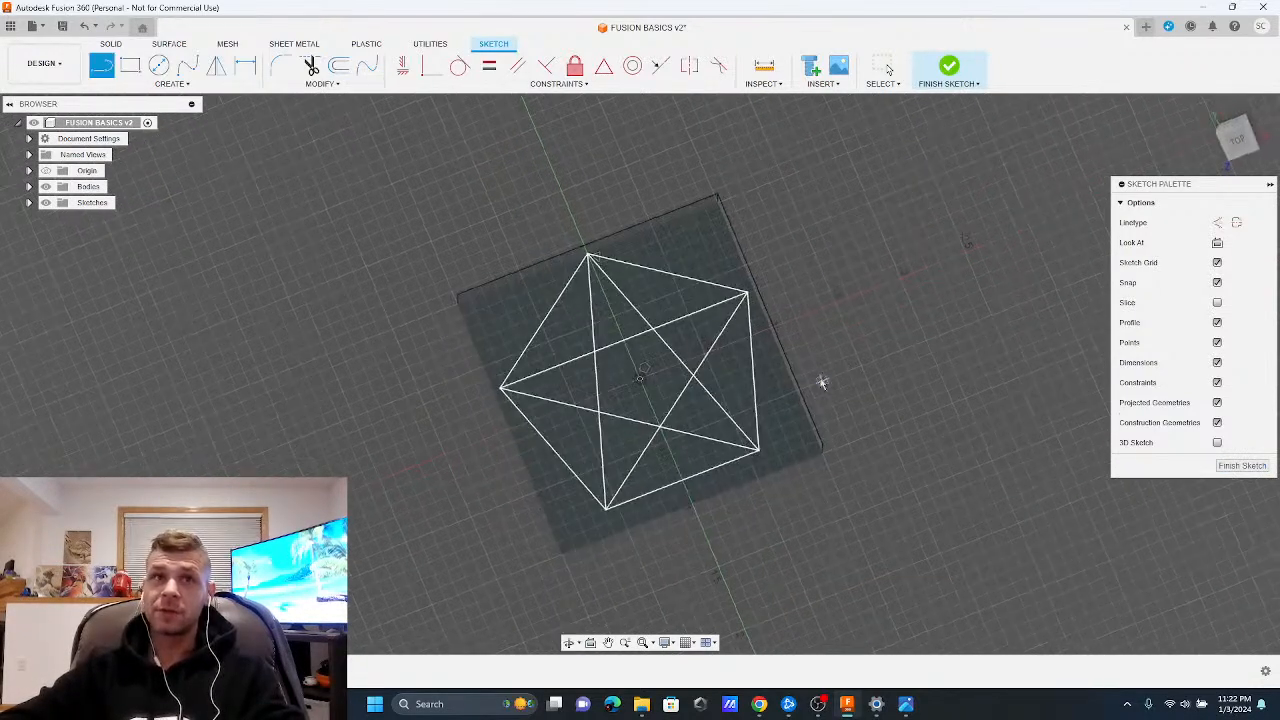
click(45, 190)
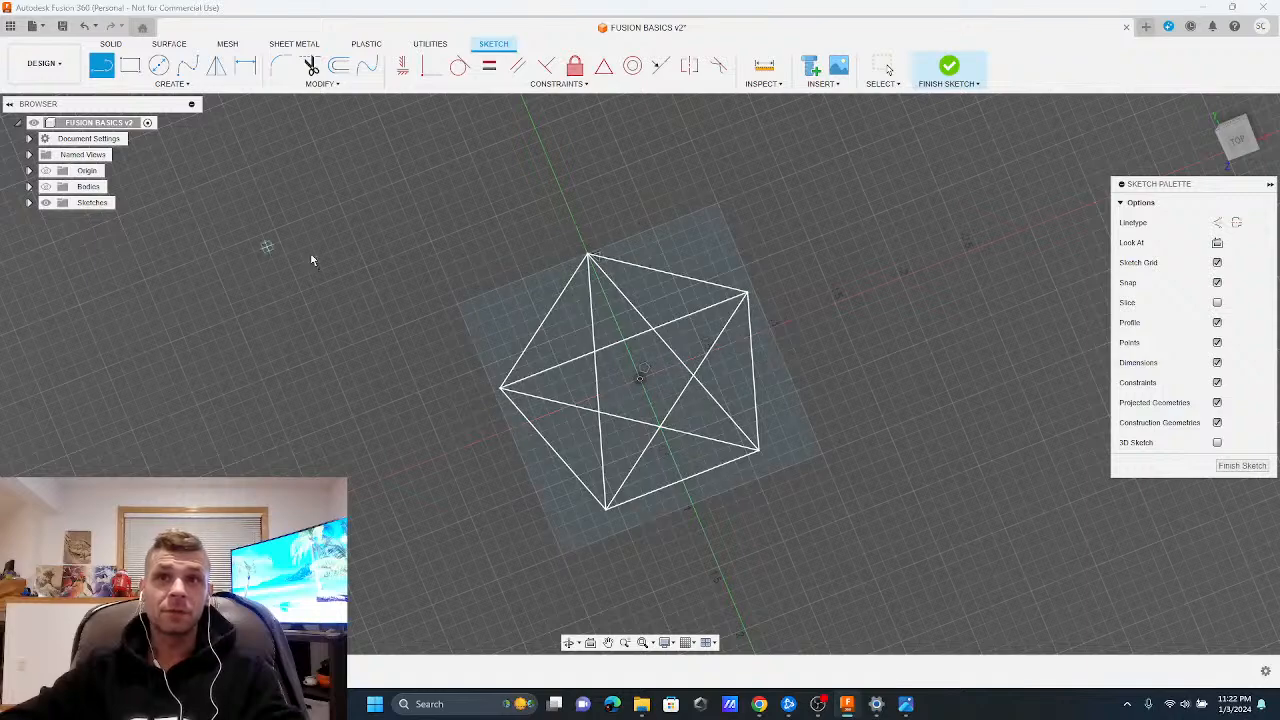
Trim the pentagon's lower-left edge and the star's inner line segments beside it
shift+middle_drag(440, 295, 475, 334)
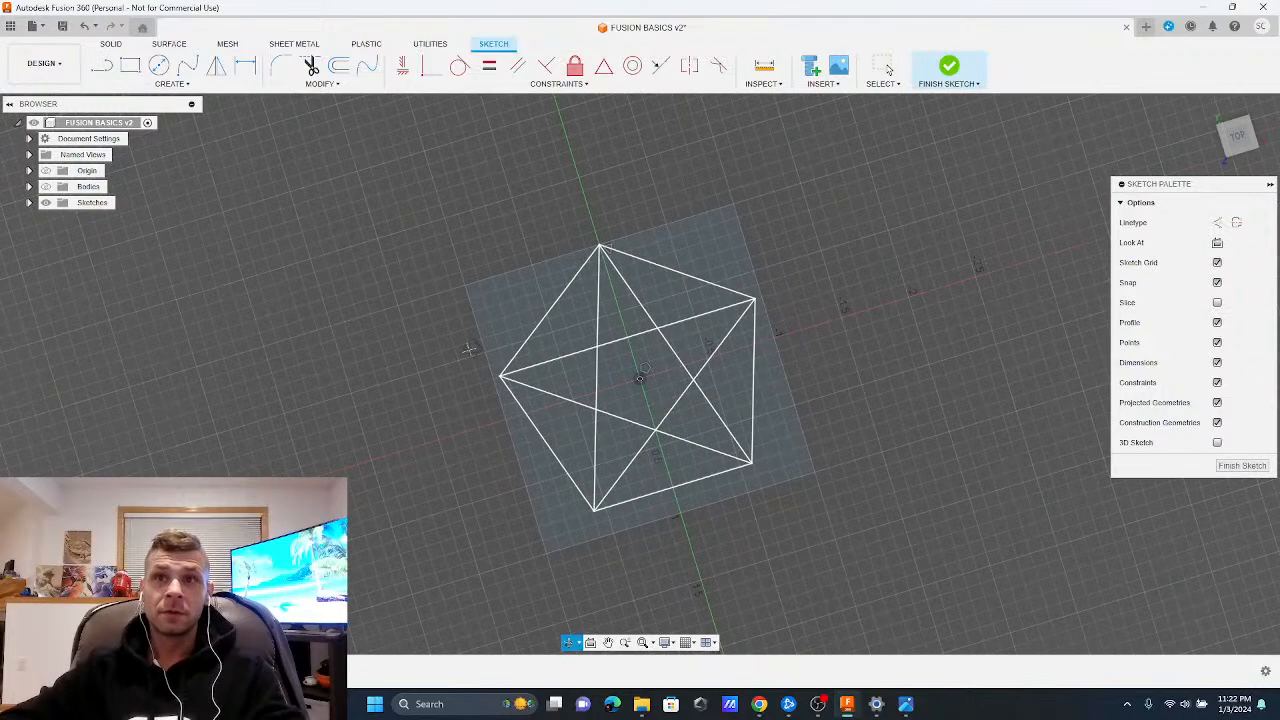
click(312, 70)
click(551, 447)
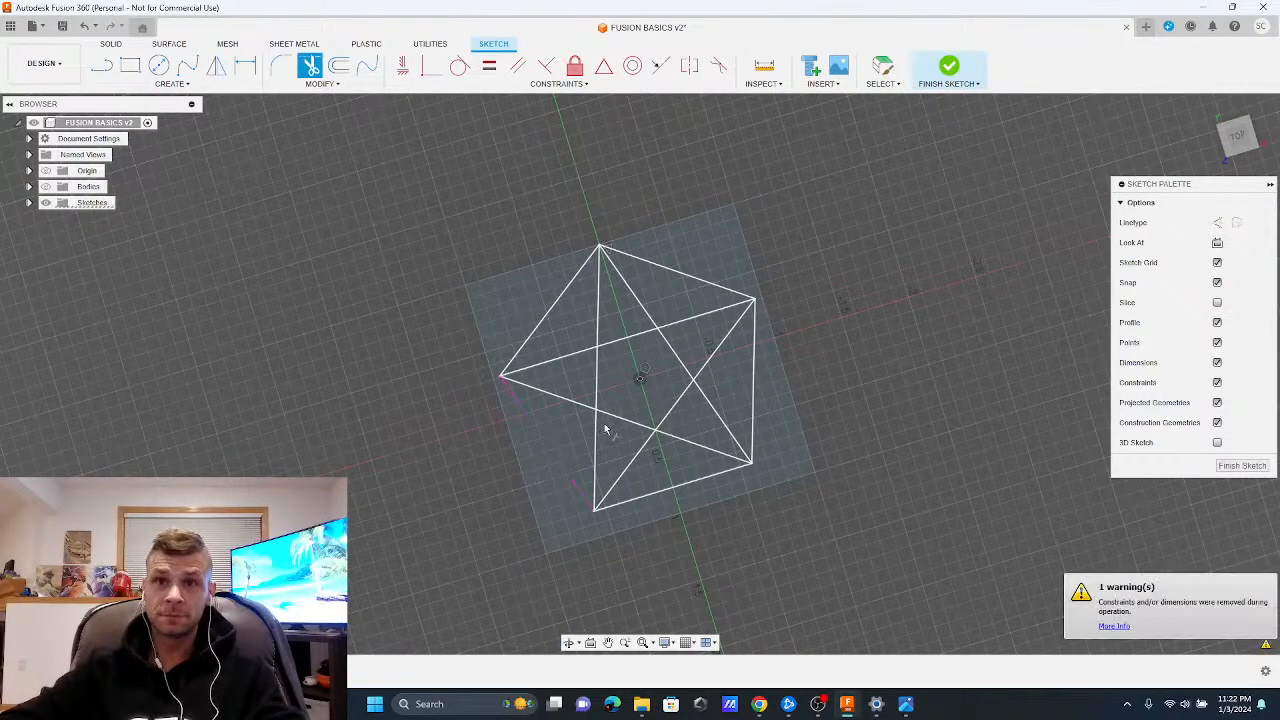
click(604, 400)
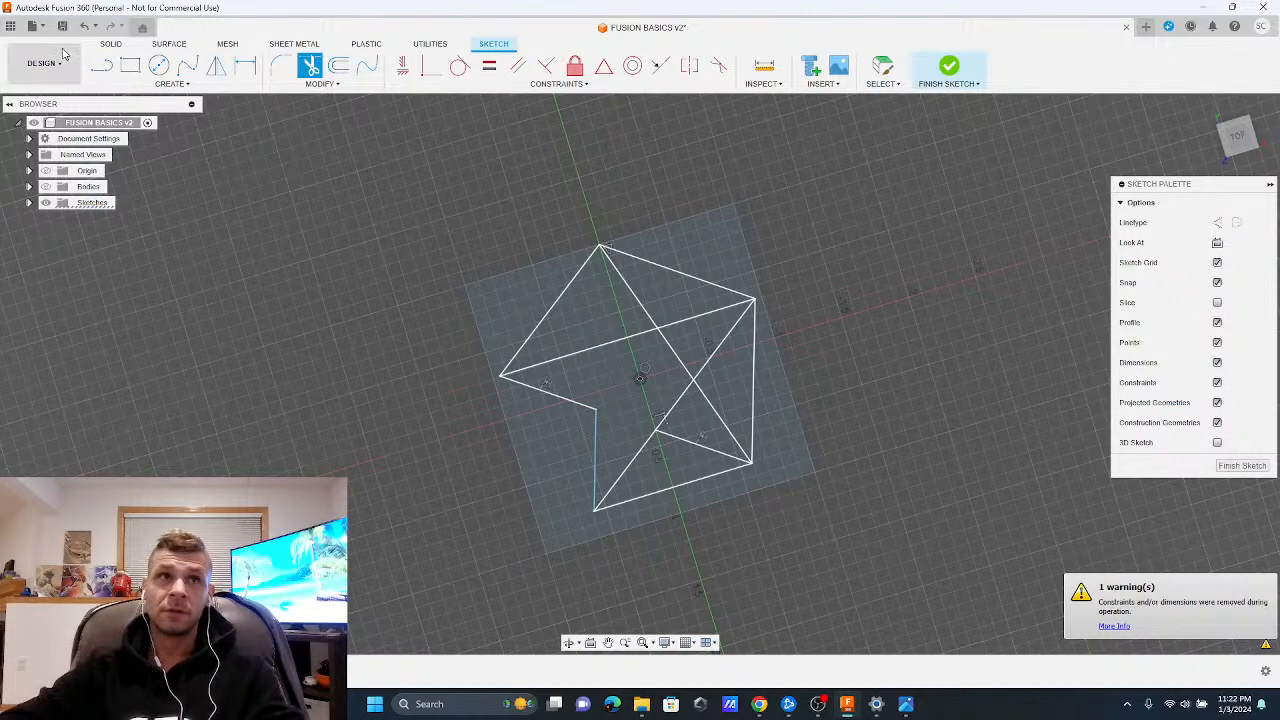
Leave the Trim command, cancel saving the design and undo the last trimmed line segment
key(Escape)
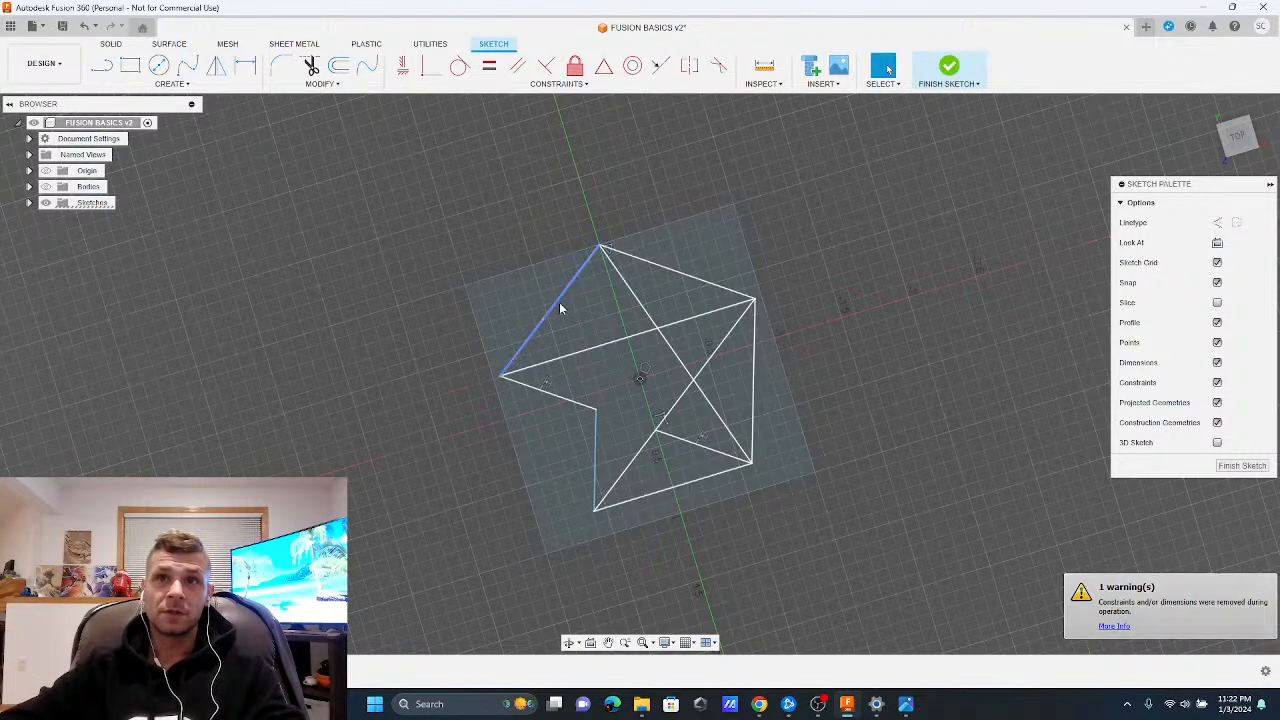
click(62, 26)
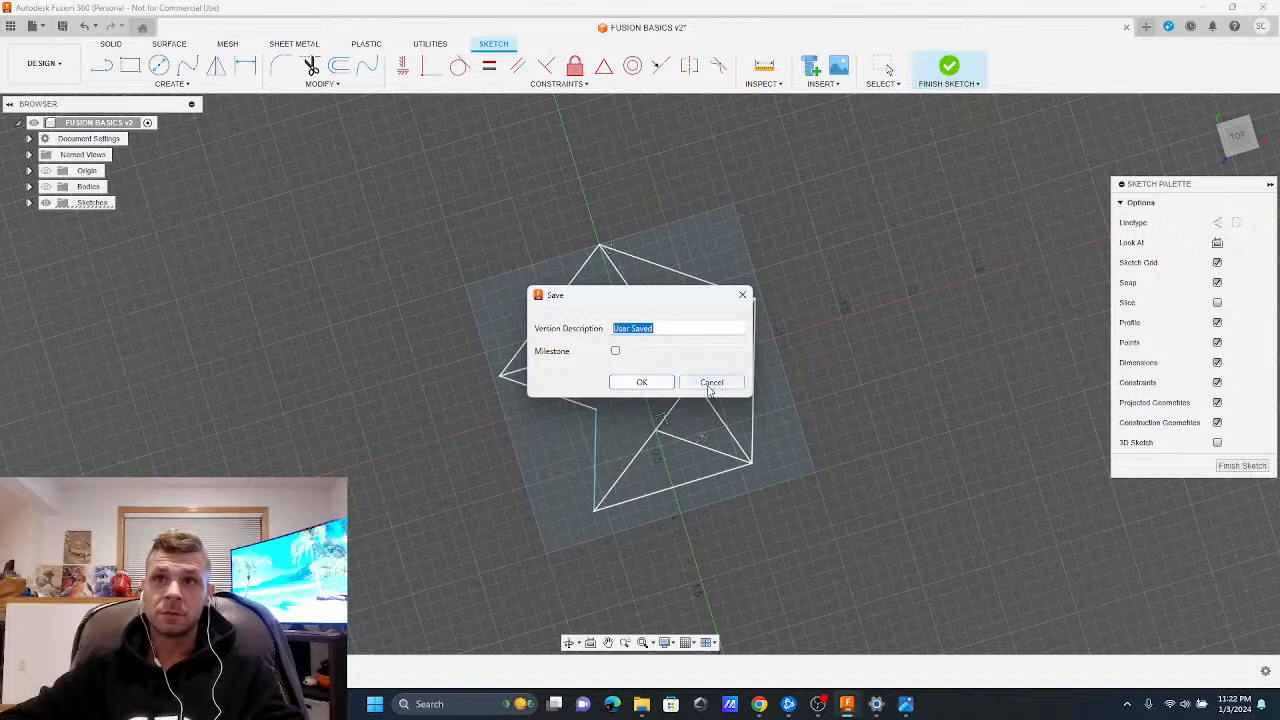
click(709, 383)
click(89, 31)
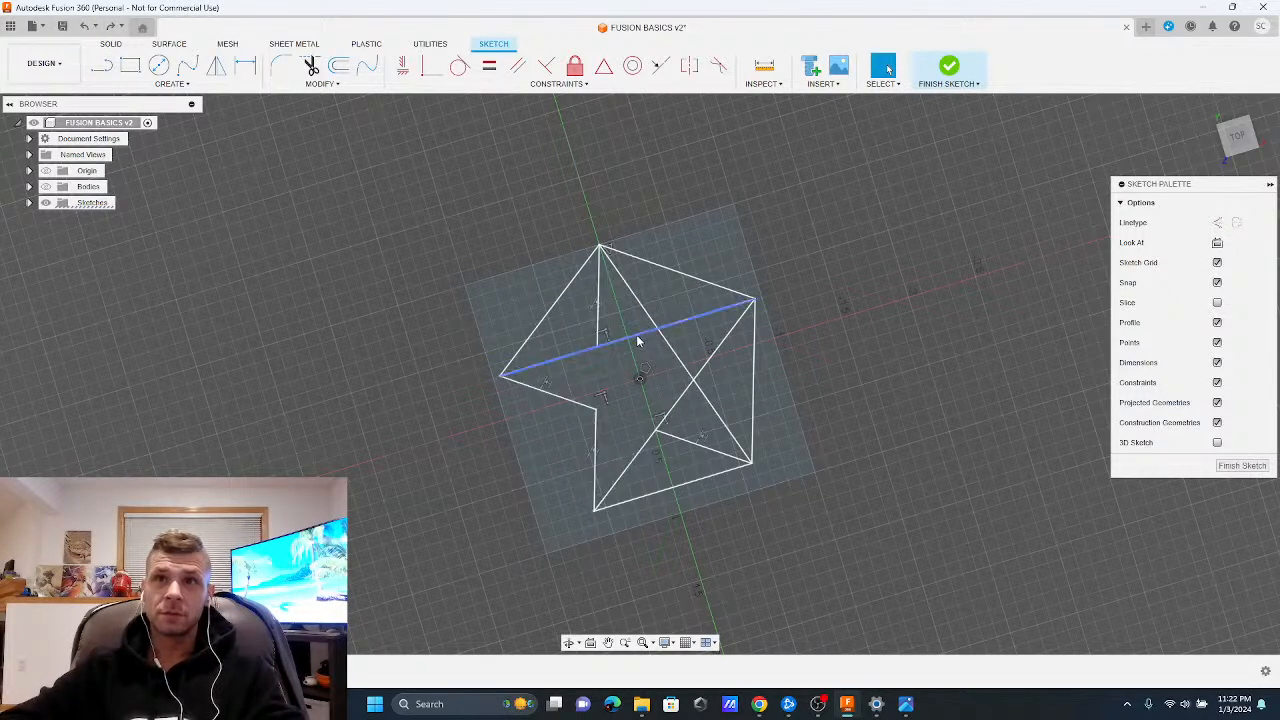
Trim the remaining pentagon edges and inner line segments so only the star outline is left, and finish the sketch
click(310, 64)
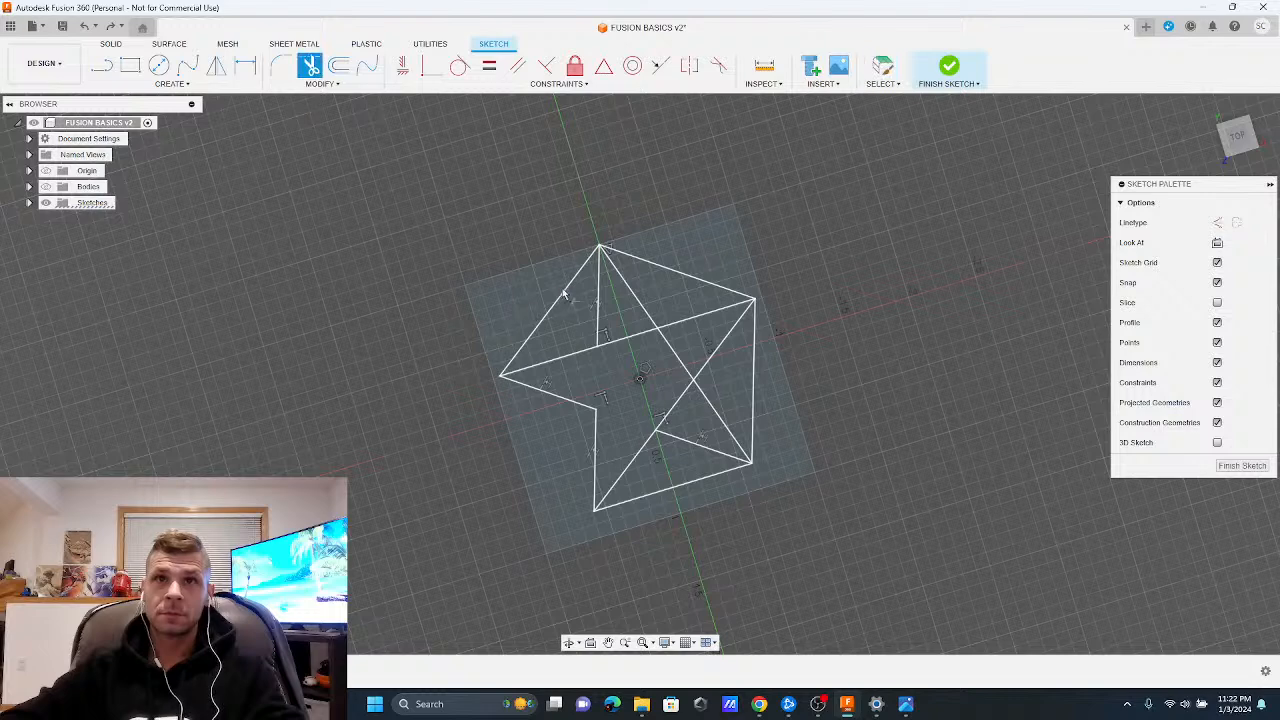
click(626, 338)
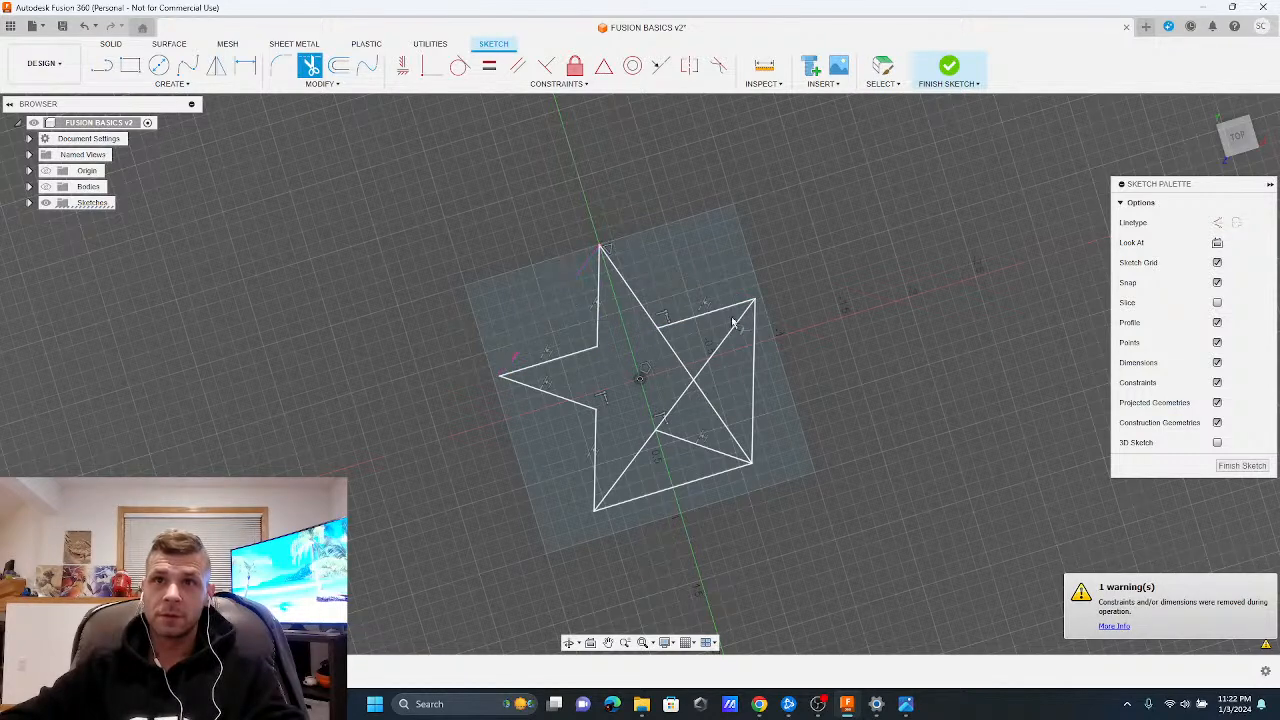
click(752, 360)
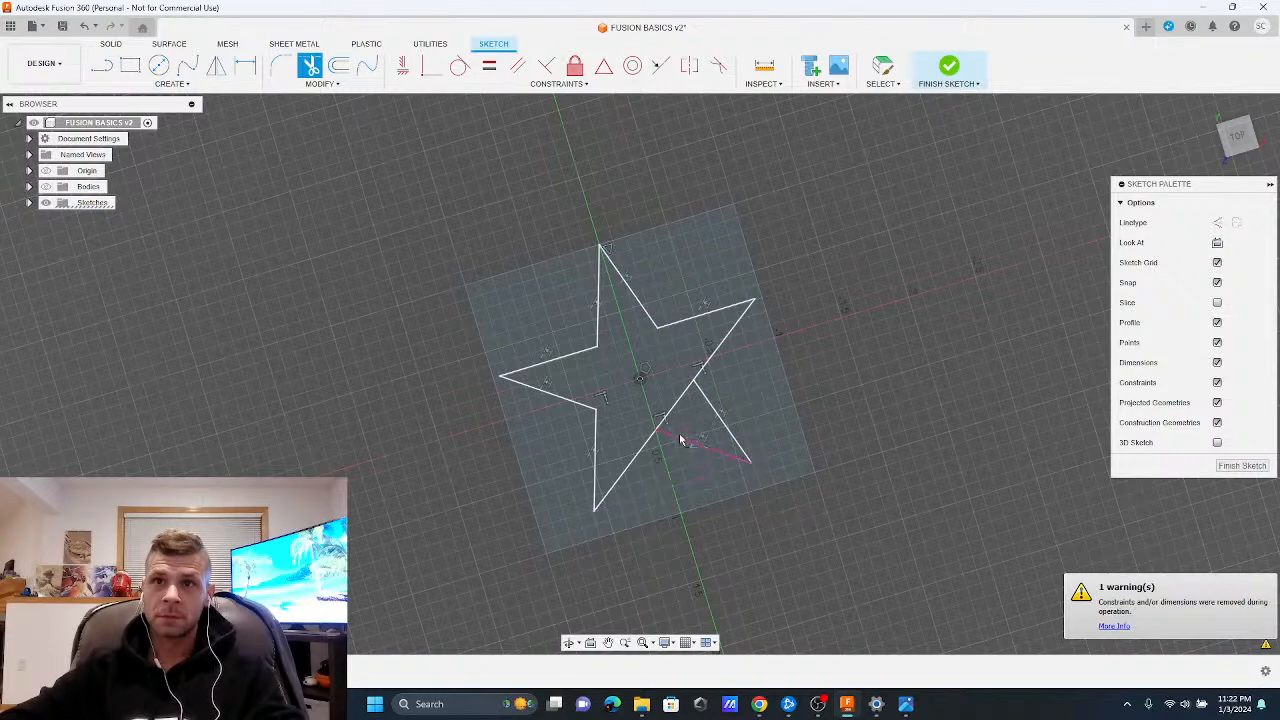
click(1259, 468)
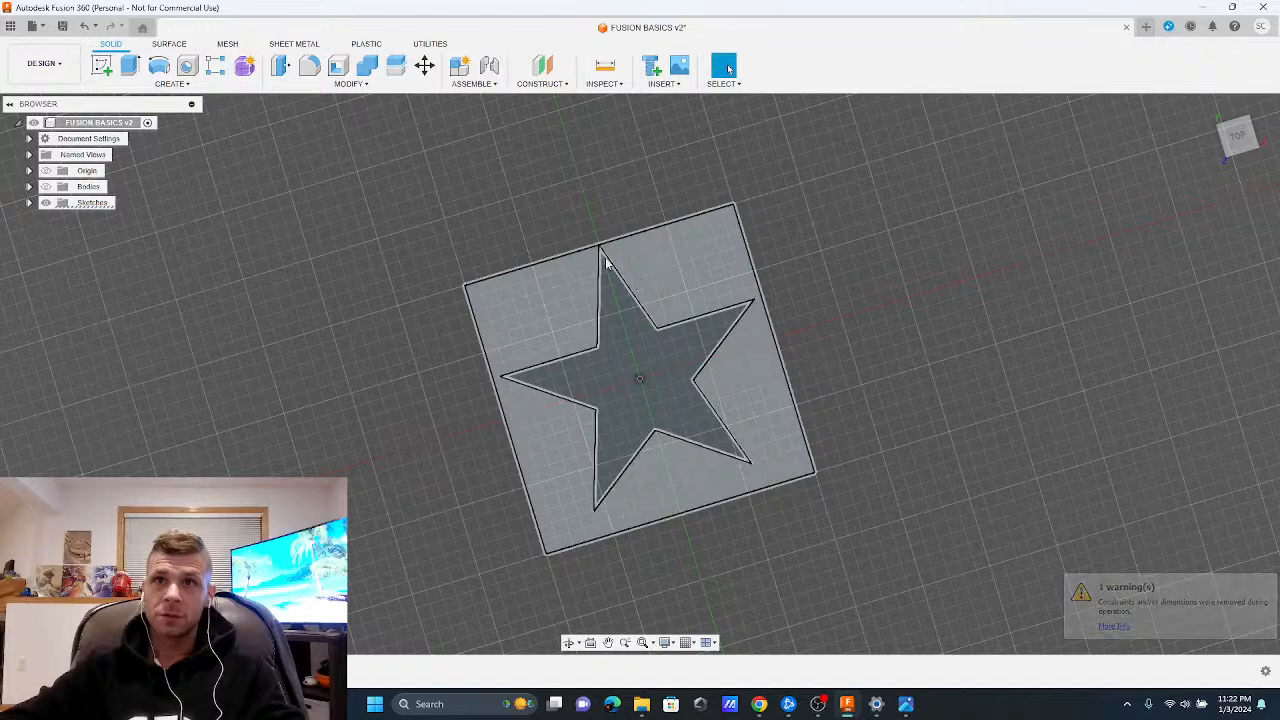
Select the profile surrounding the star and show the solid bodies to view the sketch on the plate
shift+middle_drag(586, 341, 590, 312)
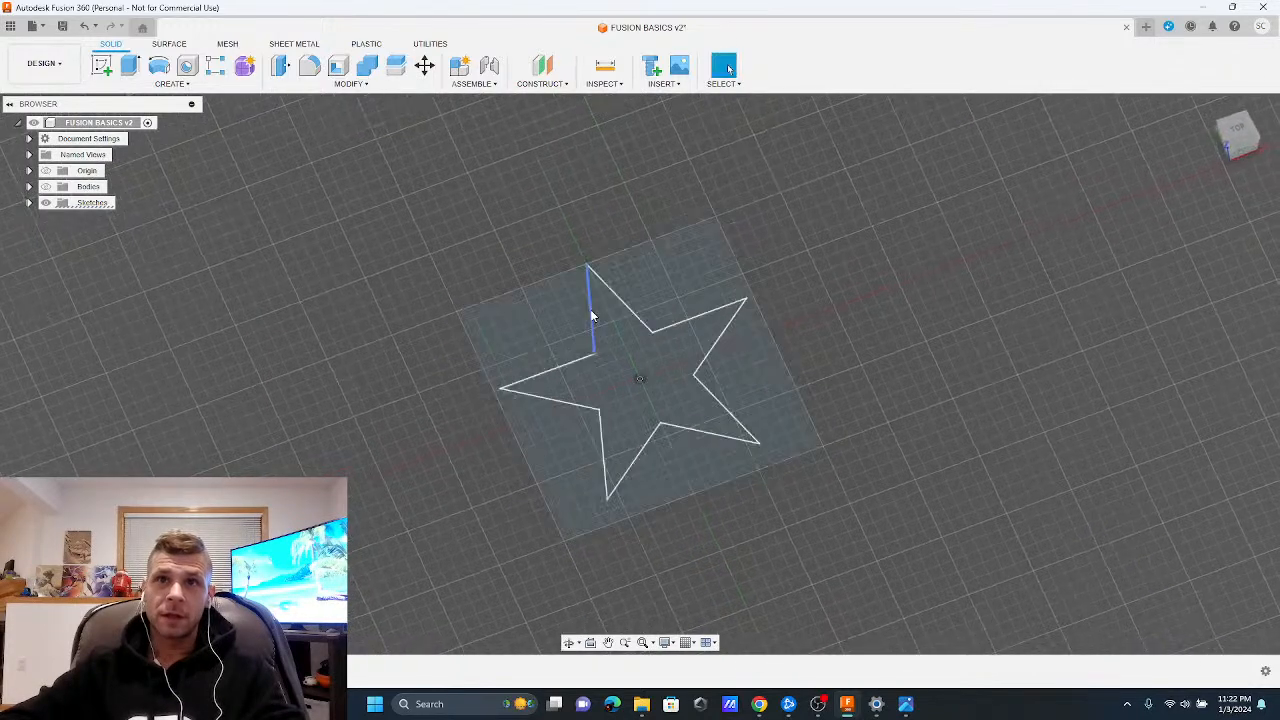
click(557, 310)
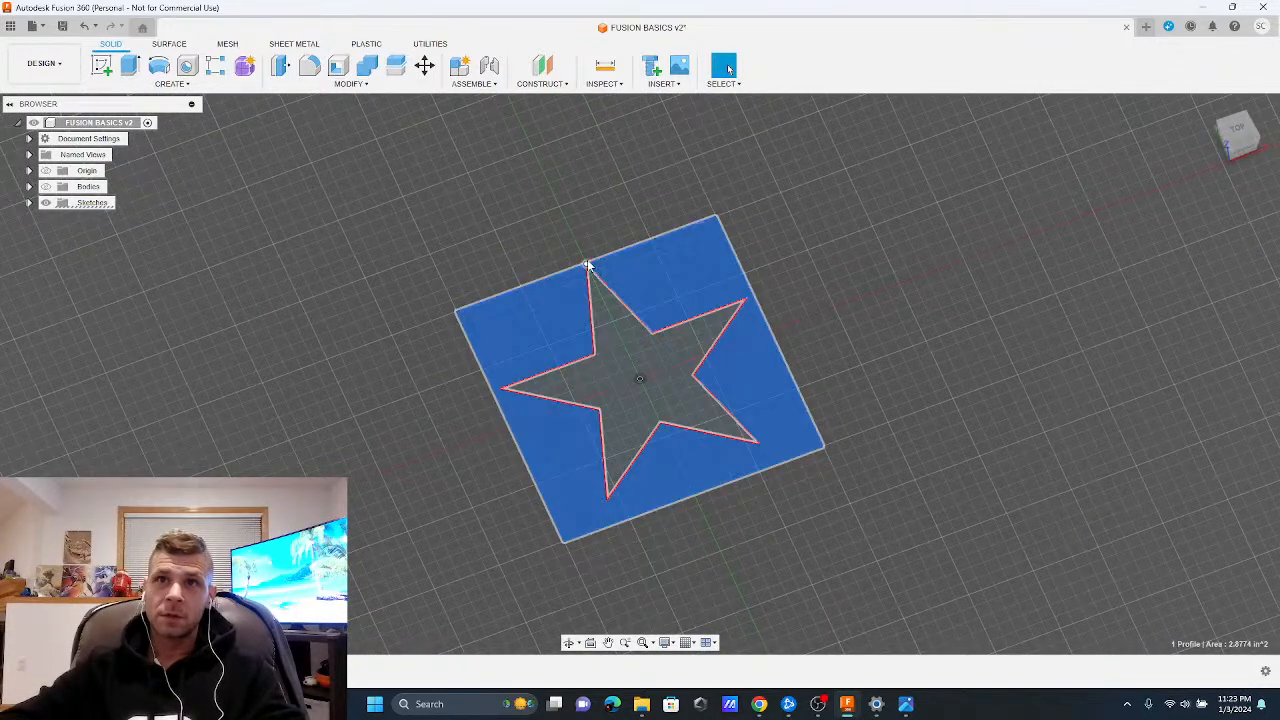
mouse_move(768, 267)
shift+middle_down()
mouse_move(706, 306)
mouse_move(688, 272)
shift+middle_up()
click(46, 187)
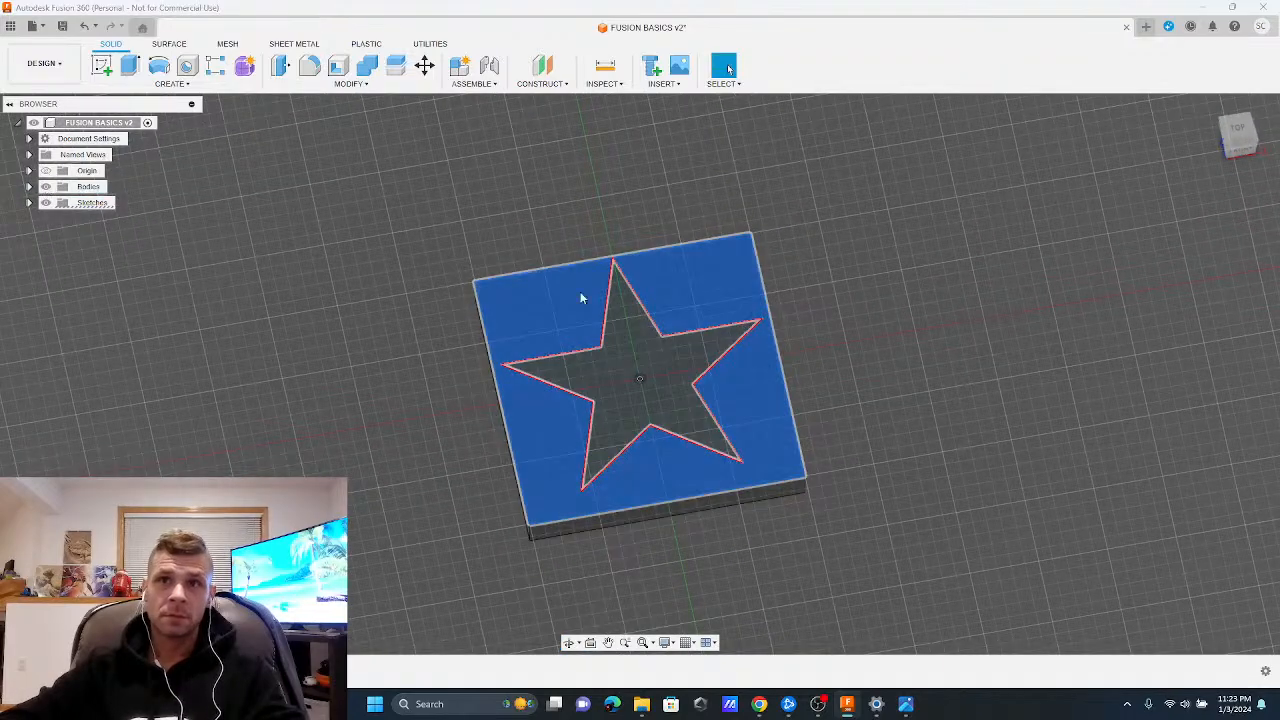
shift+middle_drag(581, 297, 549, 347)
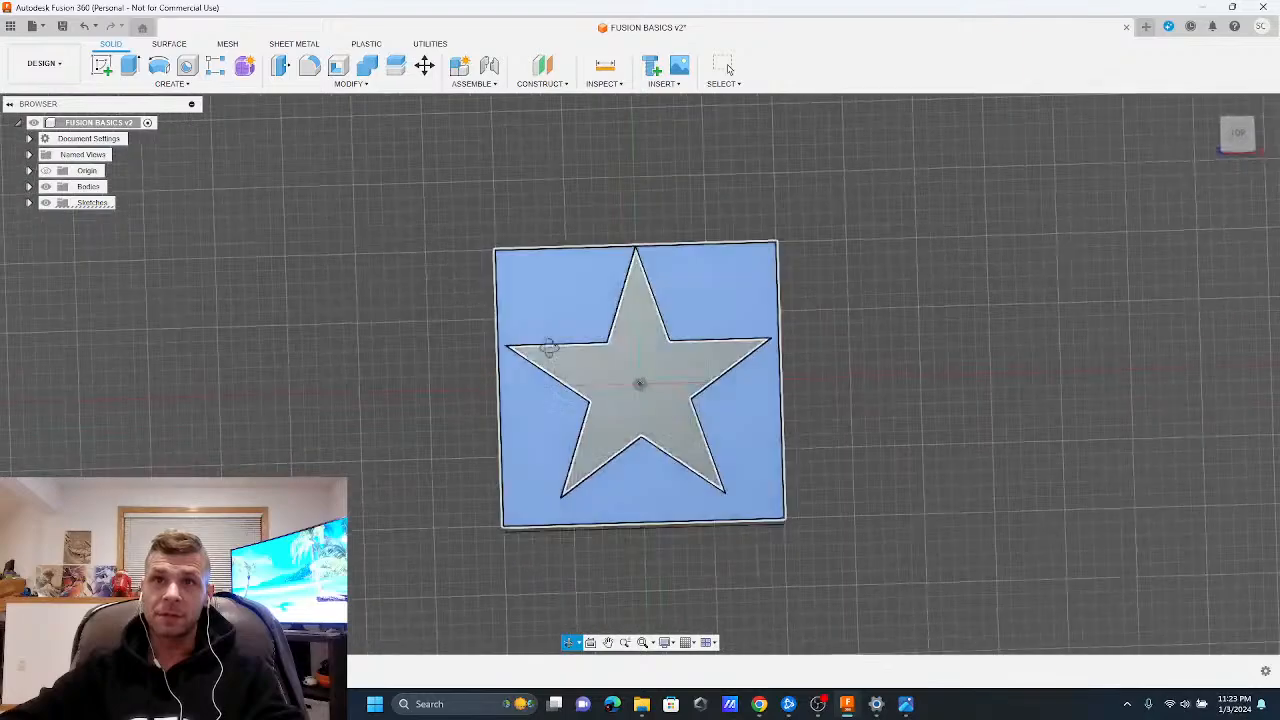
shift+middle_drag(489, 257, 406, 253)
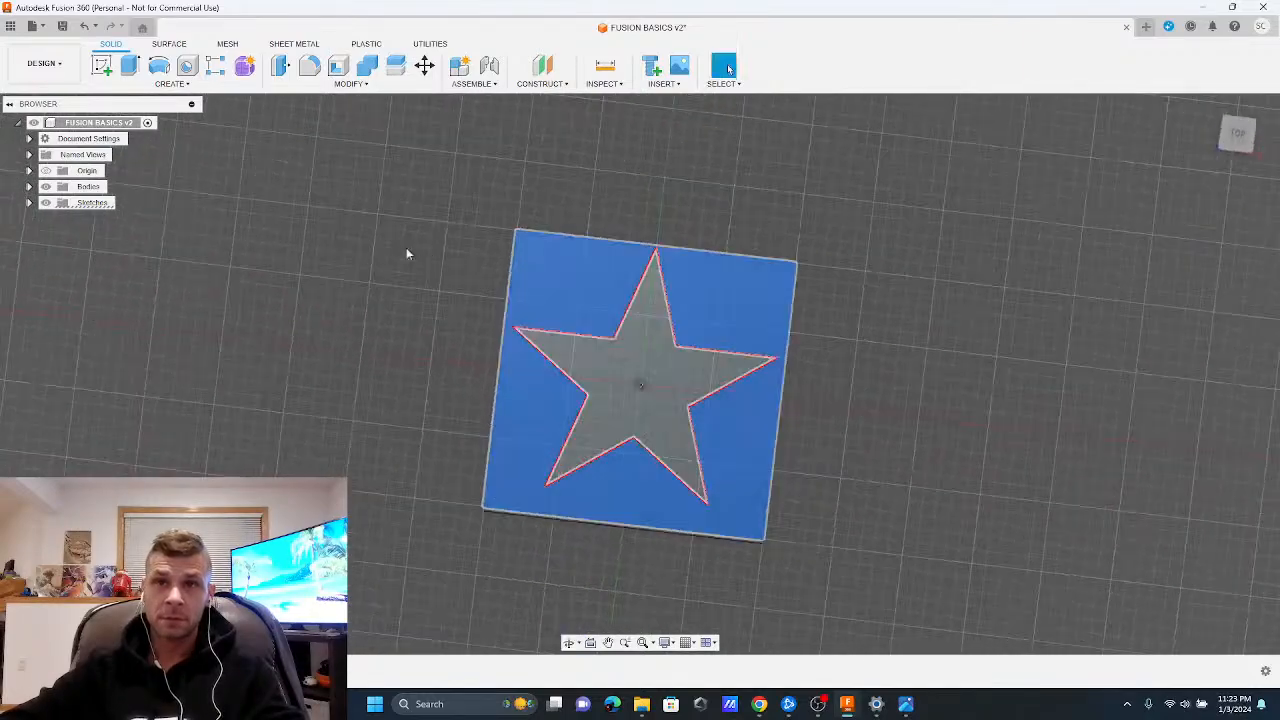
Examine up close how the star's upper point meets the plate's edge, and clear the profile selection
click(948, 341)
click(707, 264)
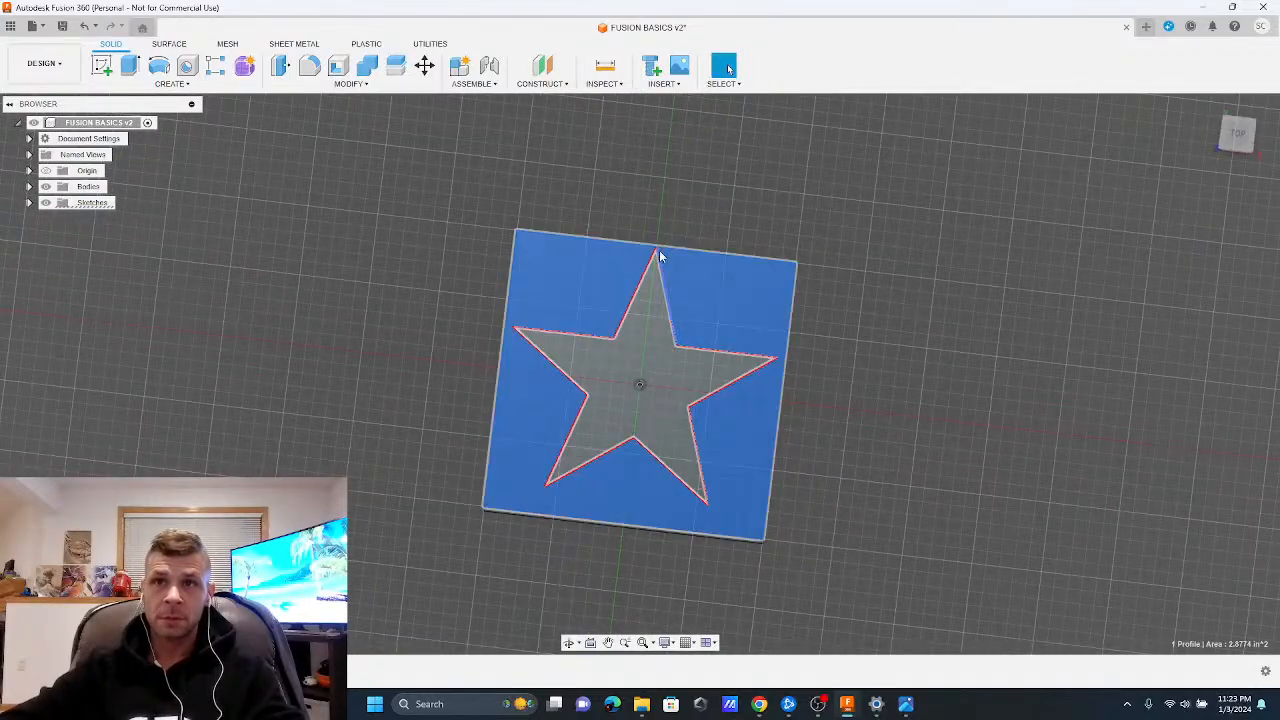
scroll(656, 257, down, 2)
scroll(653, 258, up, 10)
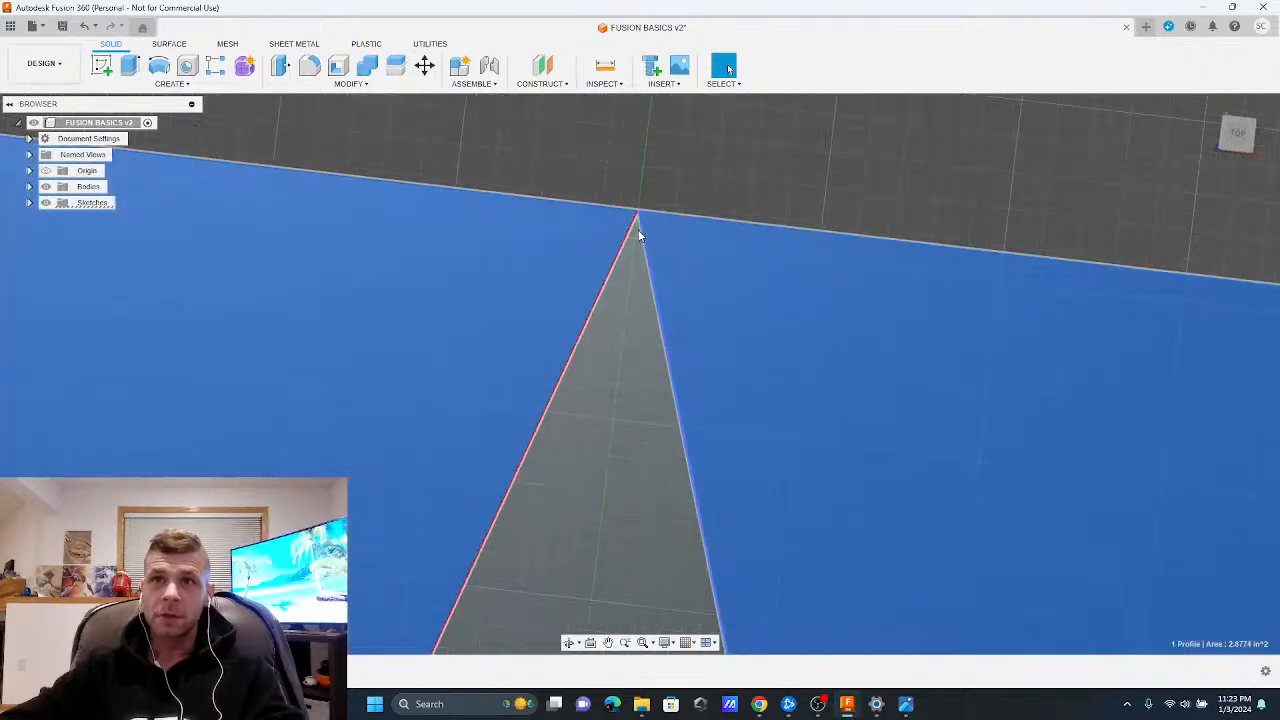
scroll(675, 217, up, 8)
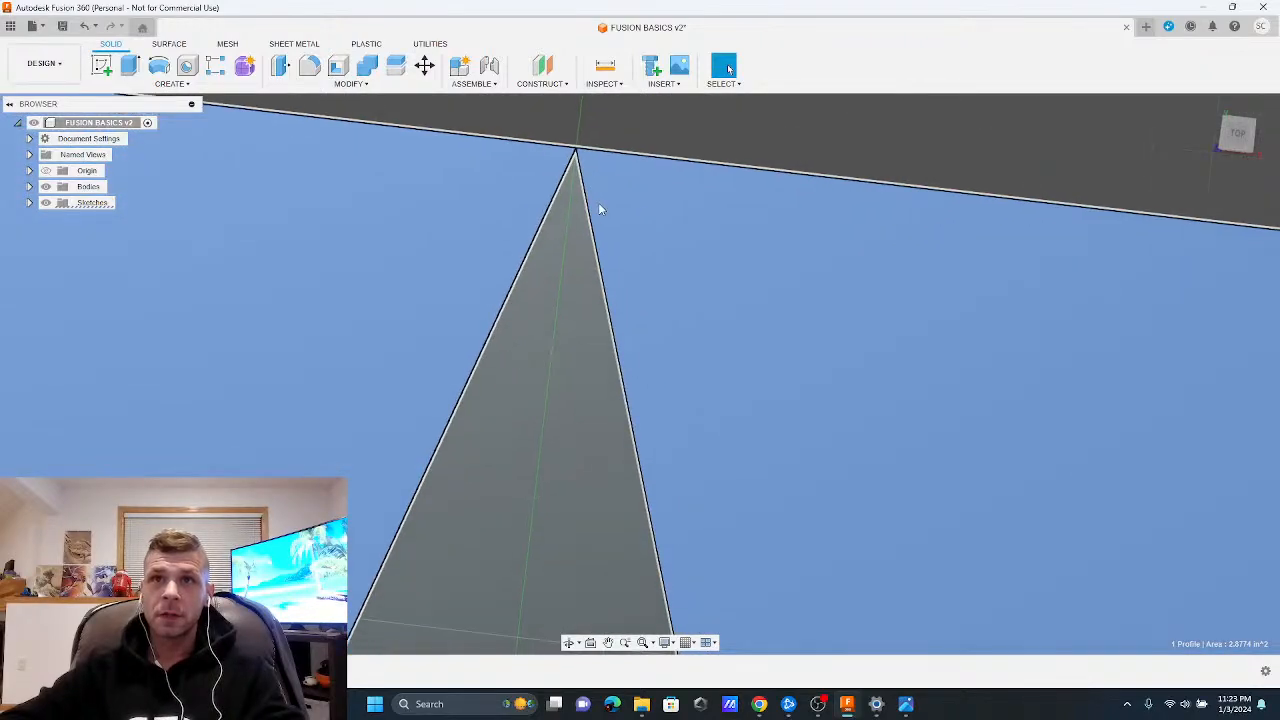
scroll(588, 236, down, 4)
scroll(594, 306, down, 6)
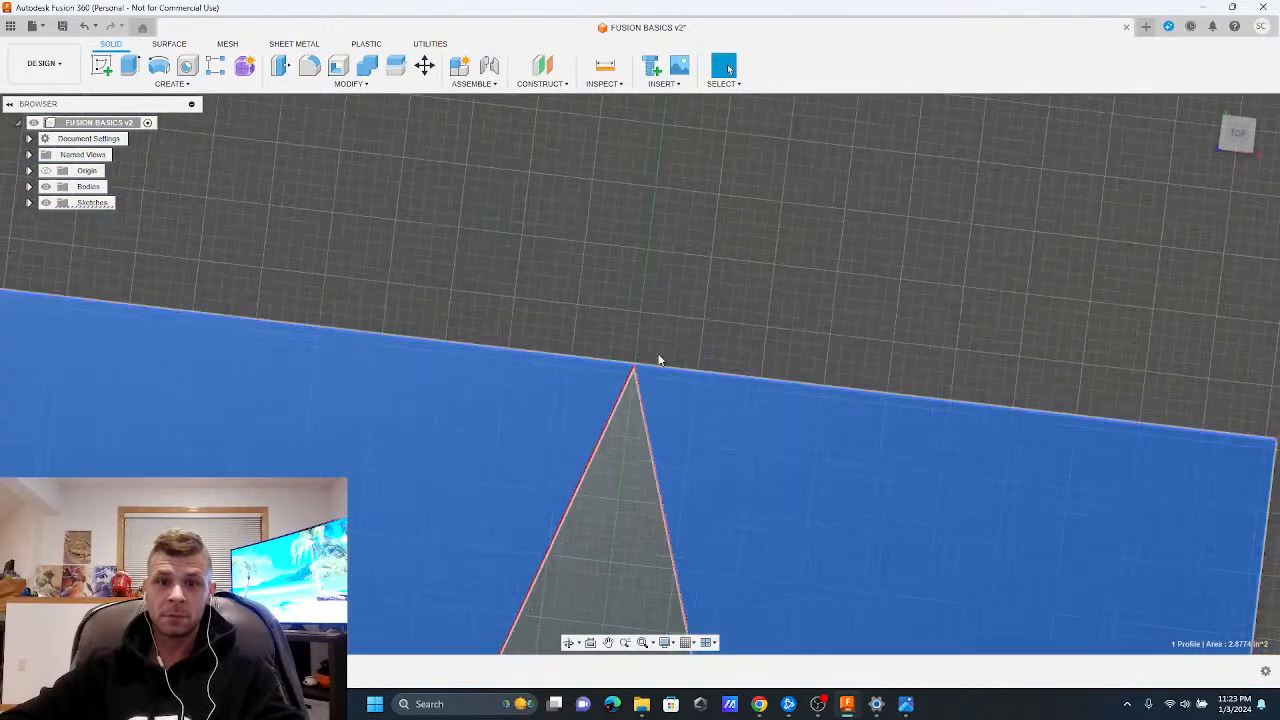
scroll(706, 351, down, 8)
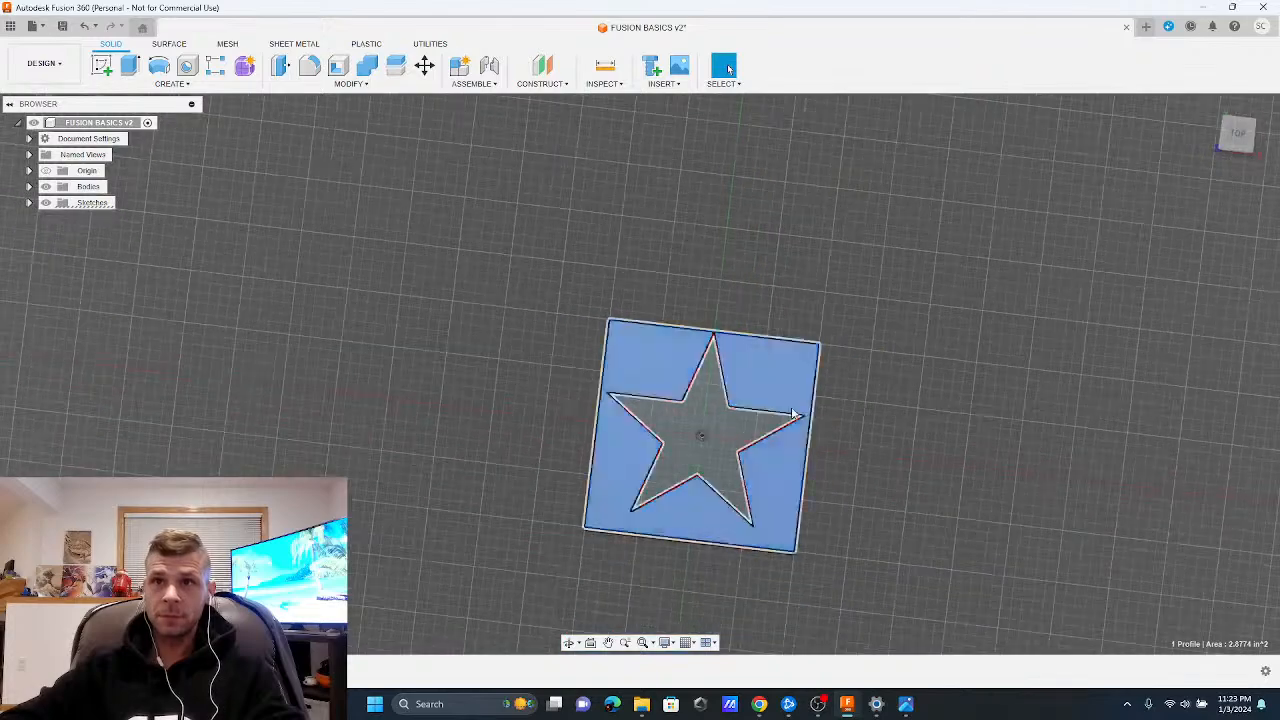
scroll(838, 448, up, 4)
shift+middle_drag(866, 469, 874, 437)
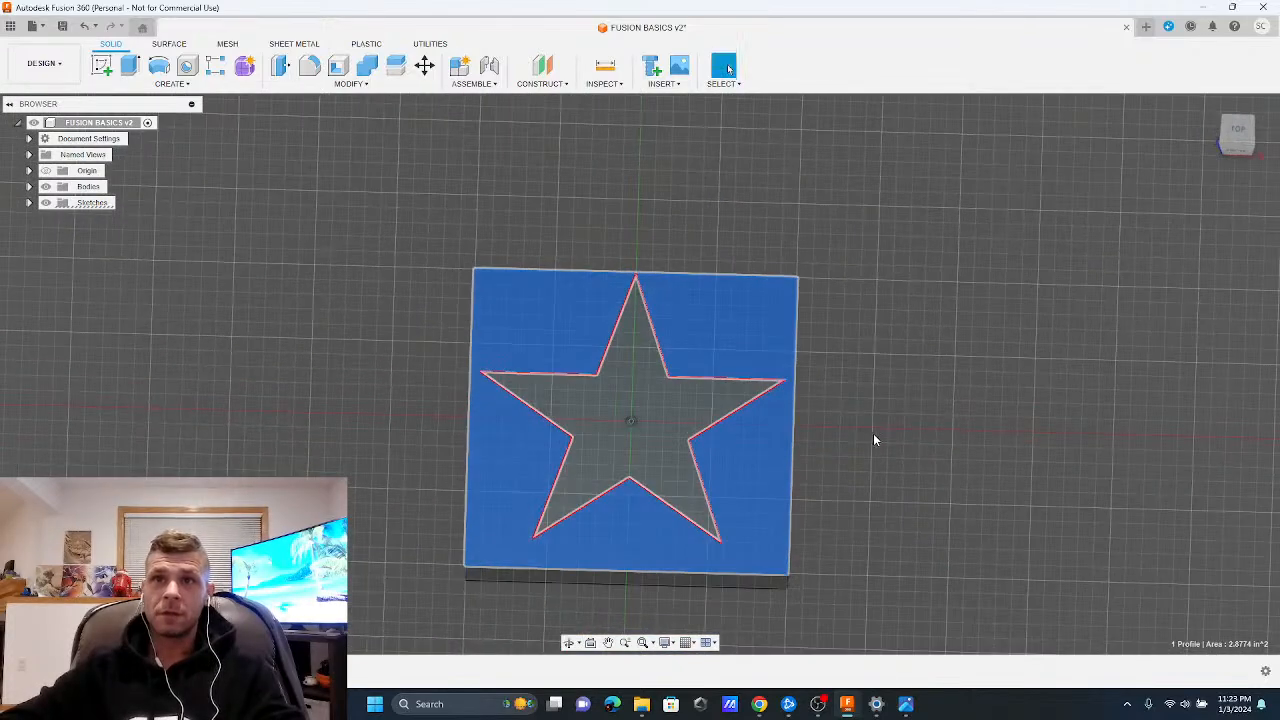
click(874, 437)
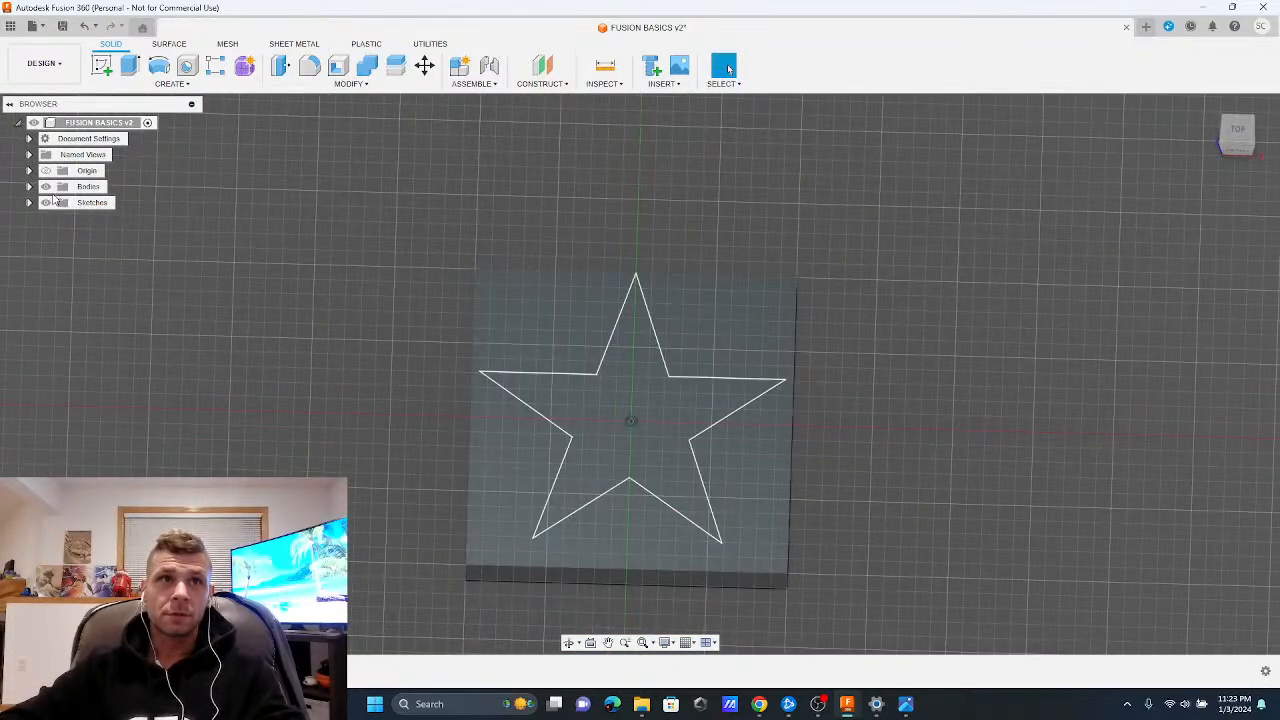
Hide the solid bodies and reopen the star sketch, Sketch2, for editing
shift+middle_drag(640, 268, 608, 260)
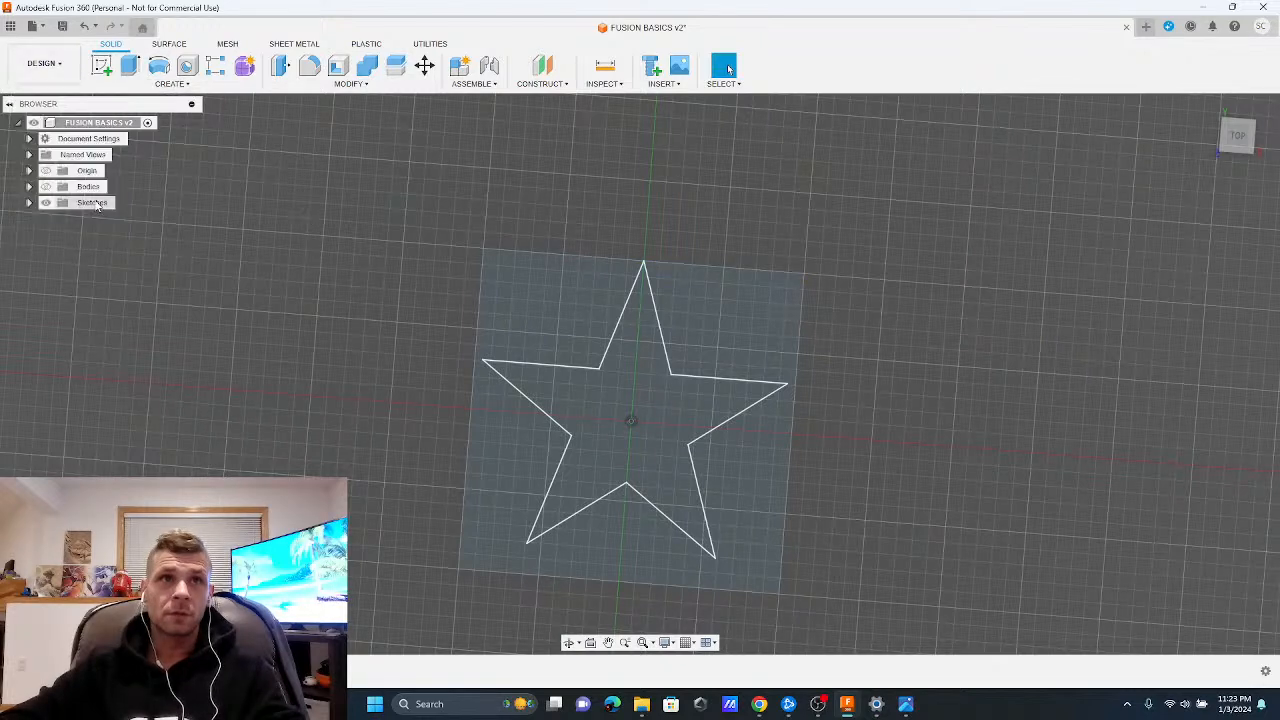
click(29, 204)
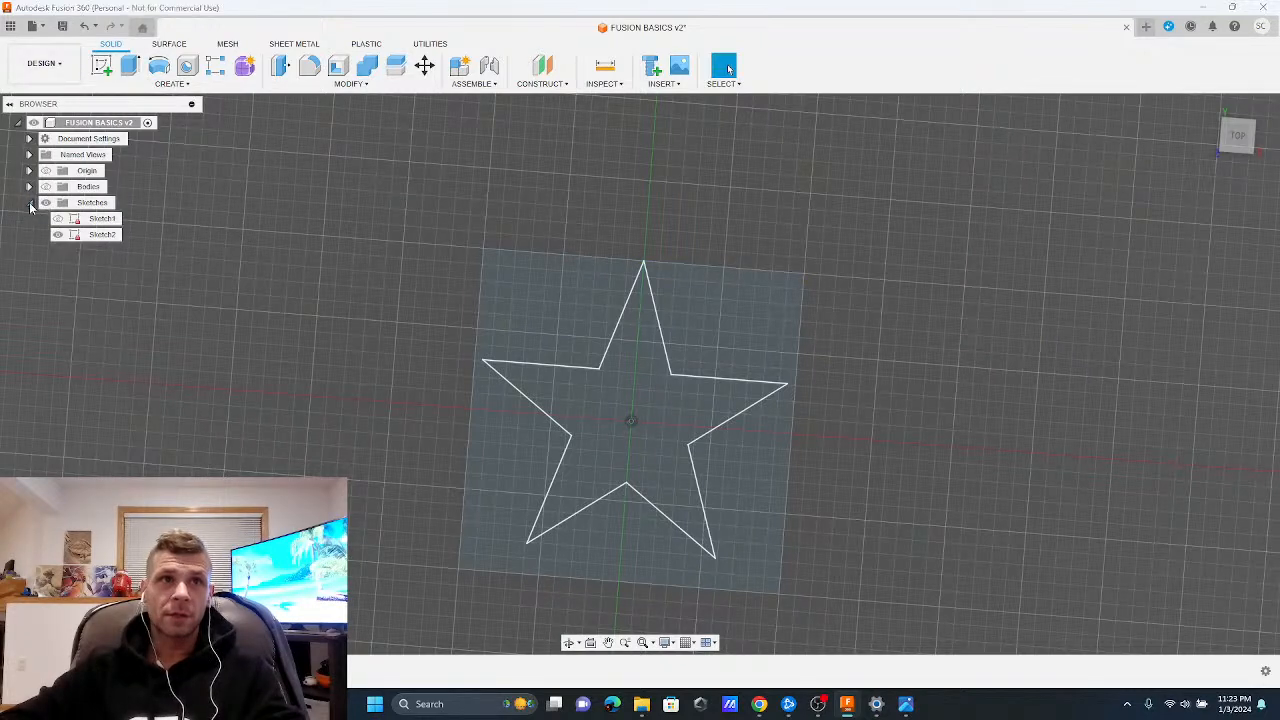
click(103, 235)
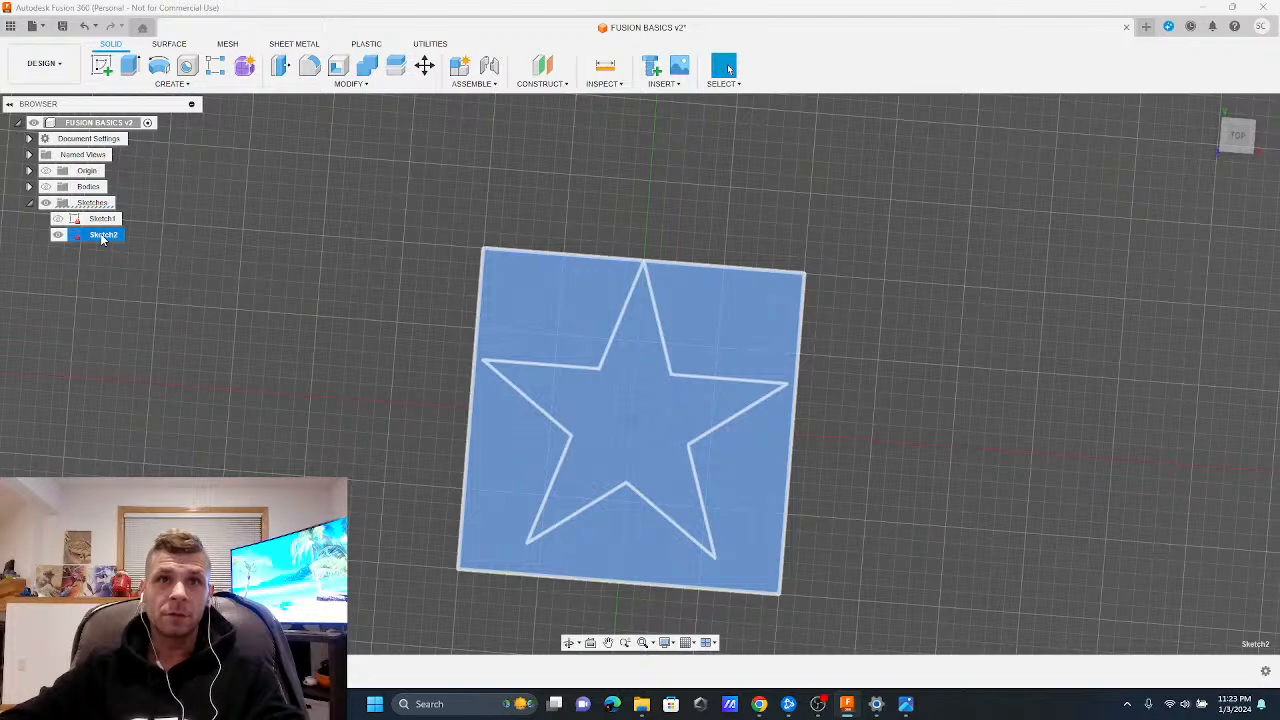
right_click(108, 236)
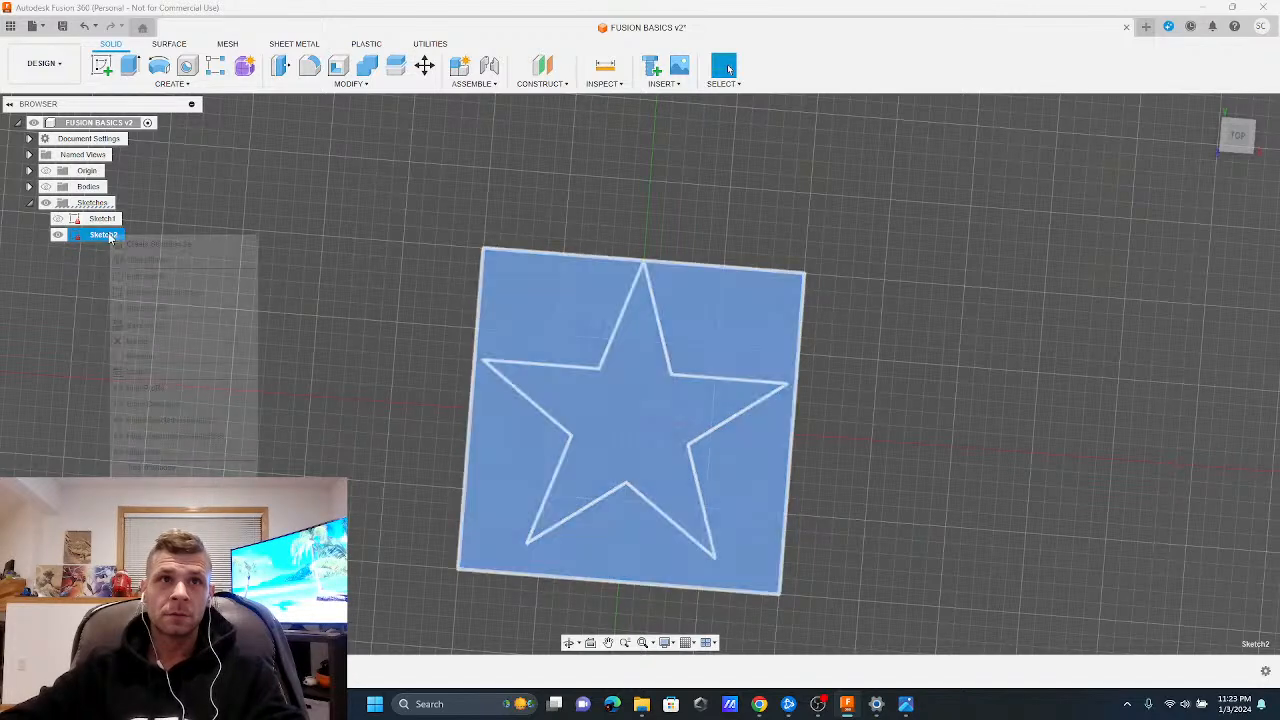
click(140, 278)
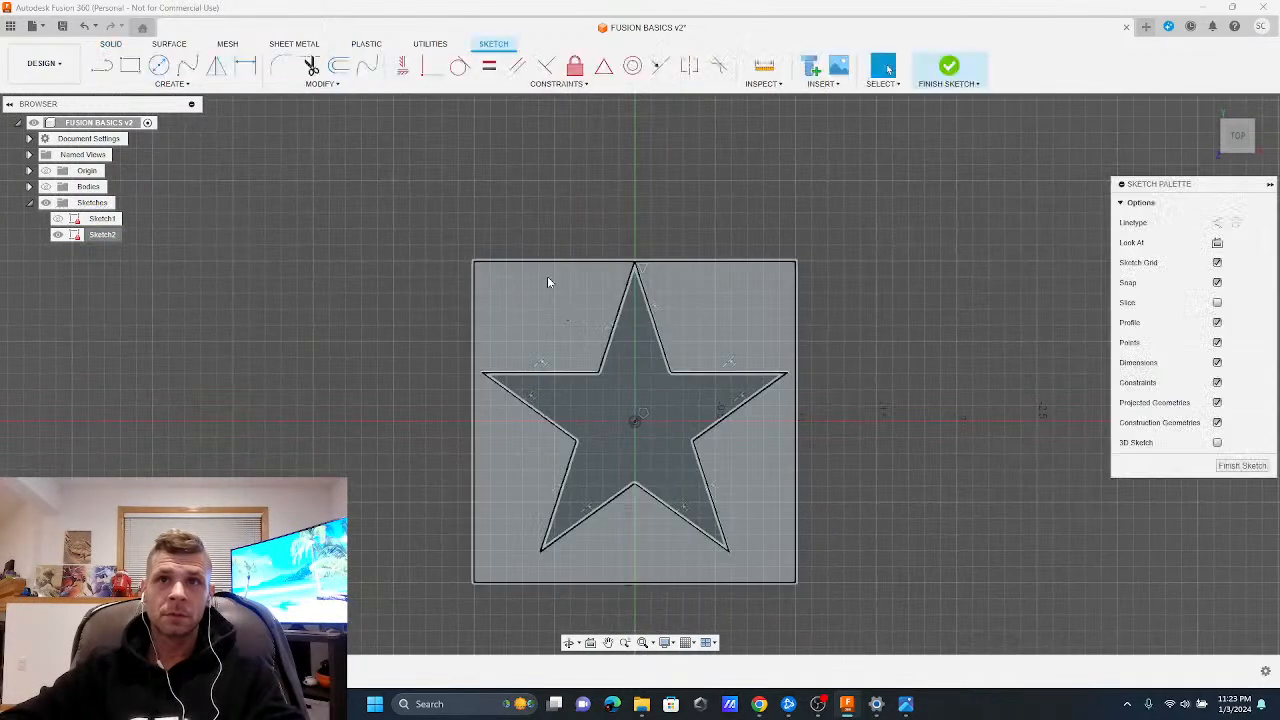
Delete the four edges of the square outline around the star from the sketch
click(551, 262)
key(Delete)
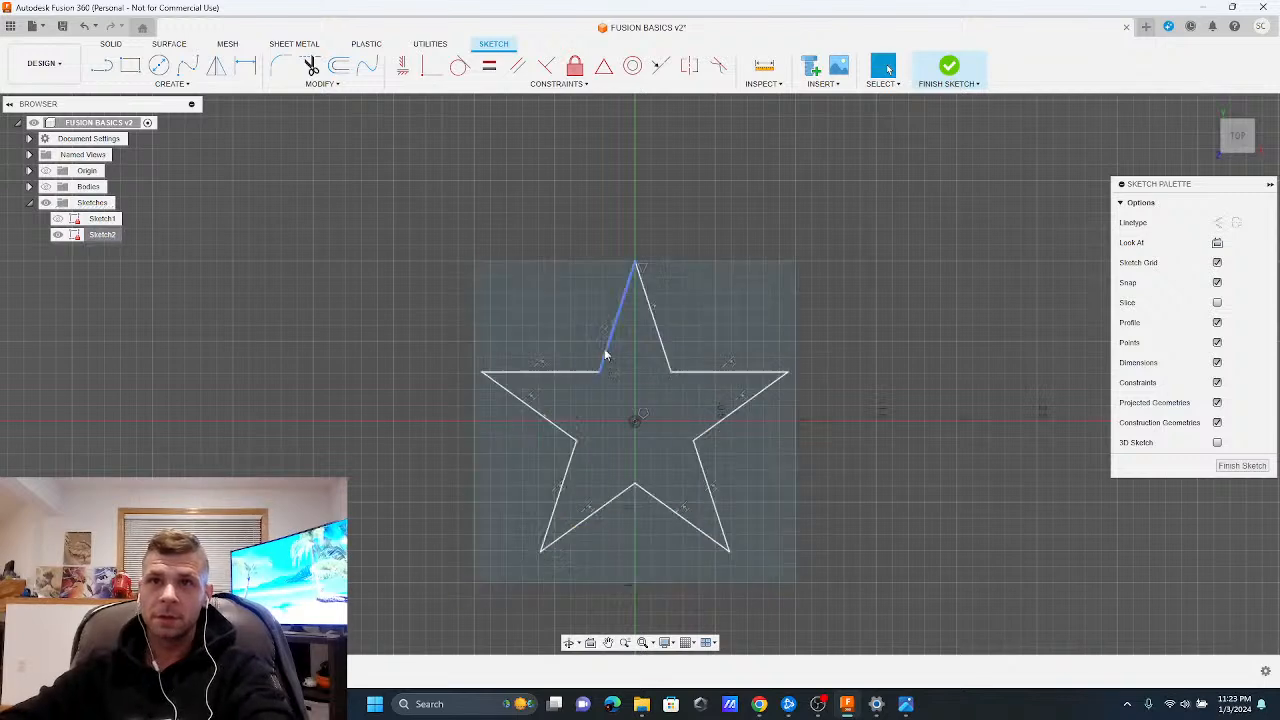
click(578, 263)
key(Delete)
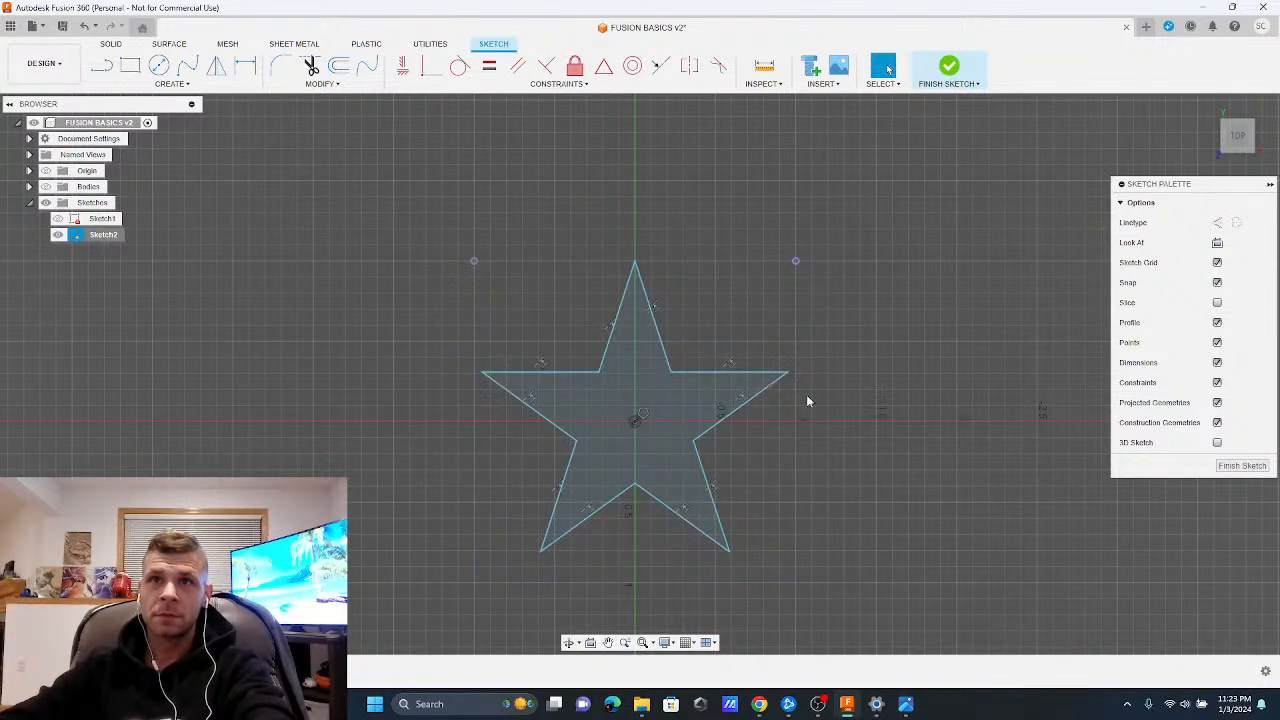
click(727, 382)
click(801, 512)
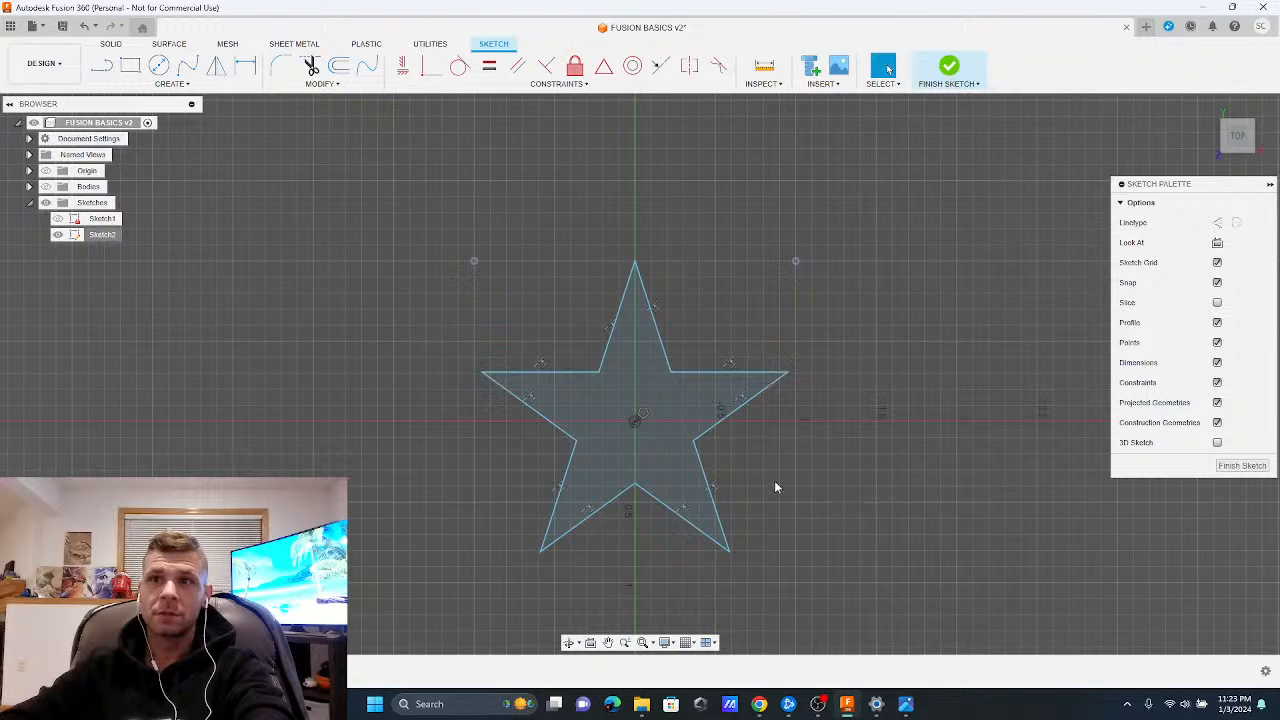
click(795, 582)
click(796, 546)
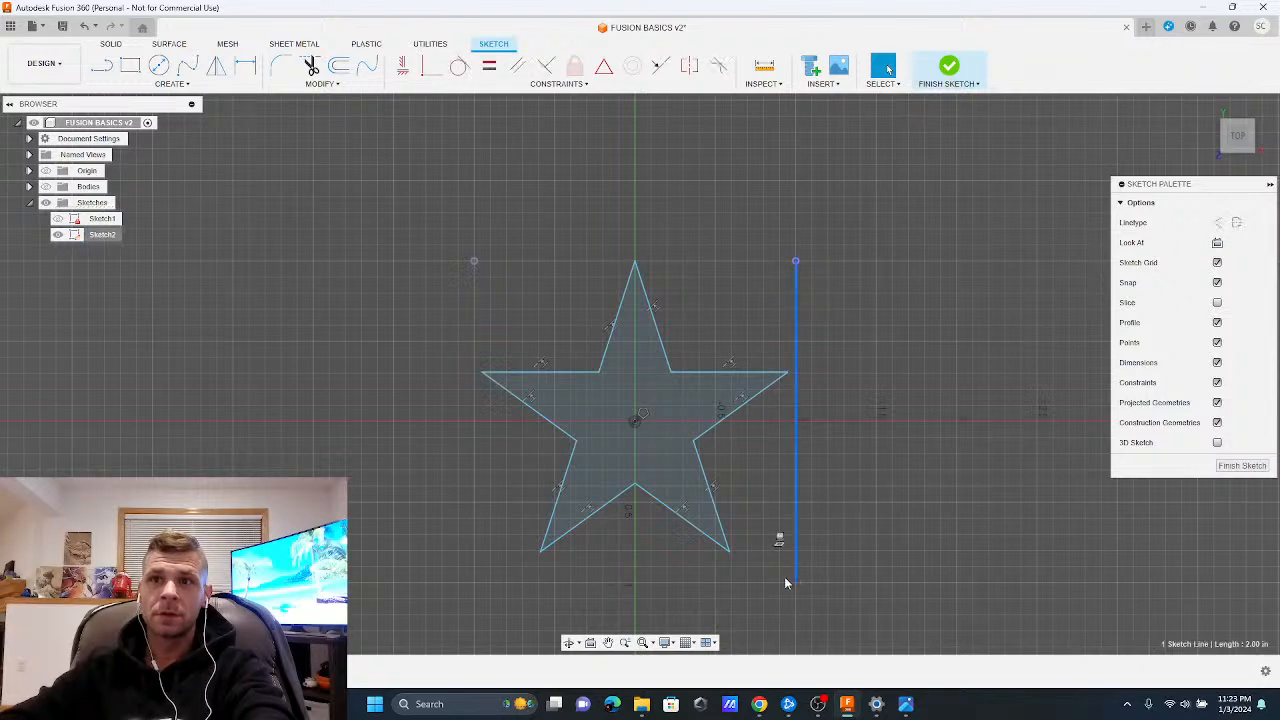
key(Delete)
click(771, 584)
key(Delete)
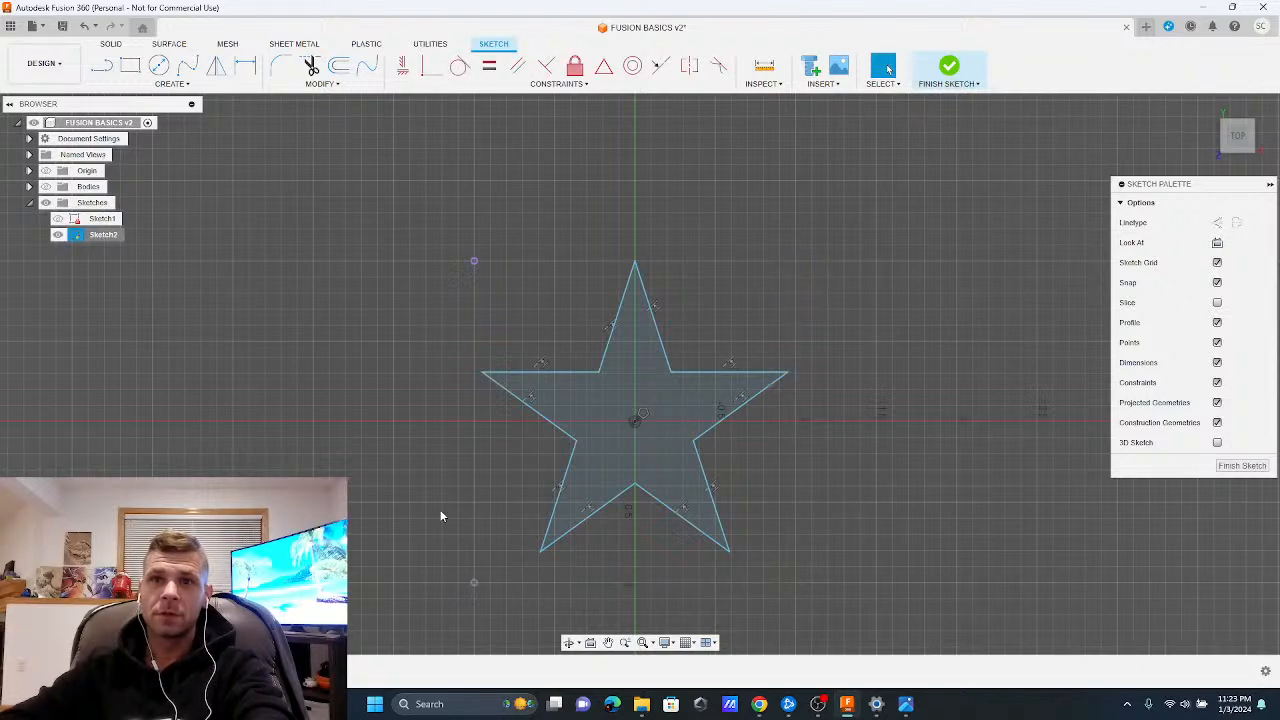
click(474, 522)
key(Delete)
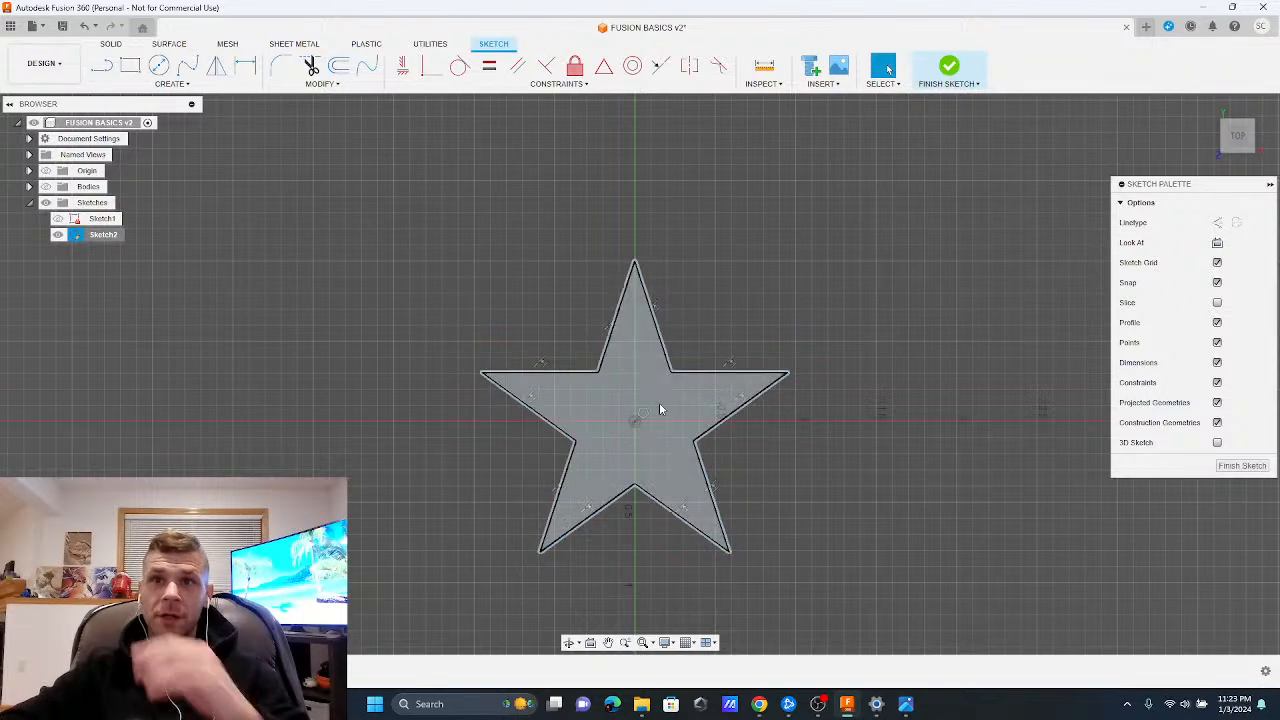
Try to move the star's center point by about -0.008 in in X with Move/Copy
click(628, 434)
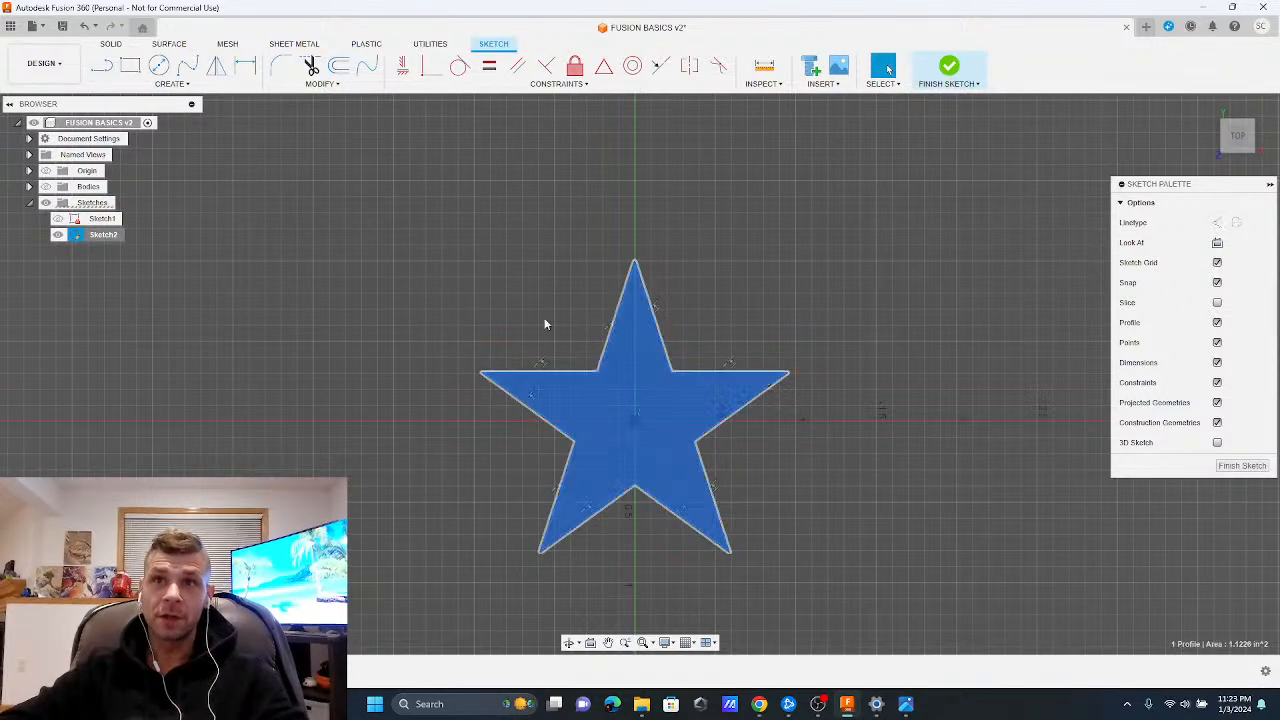
click(320, 84)
click(300, 206)
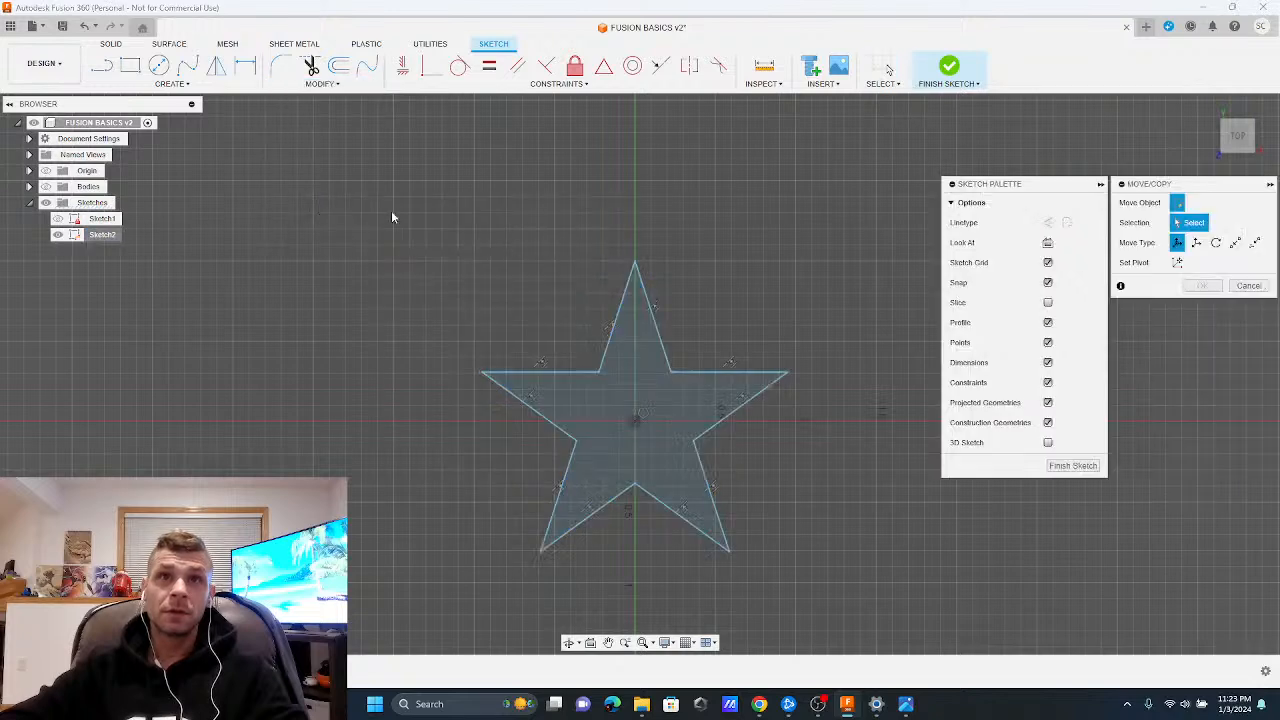
click(636, 423)
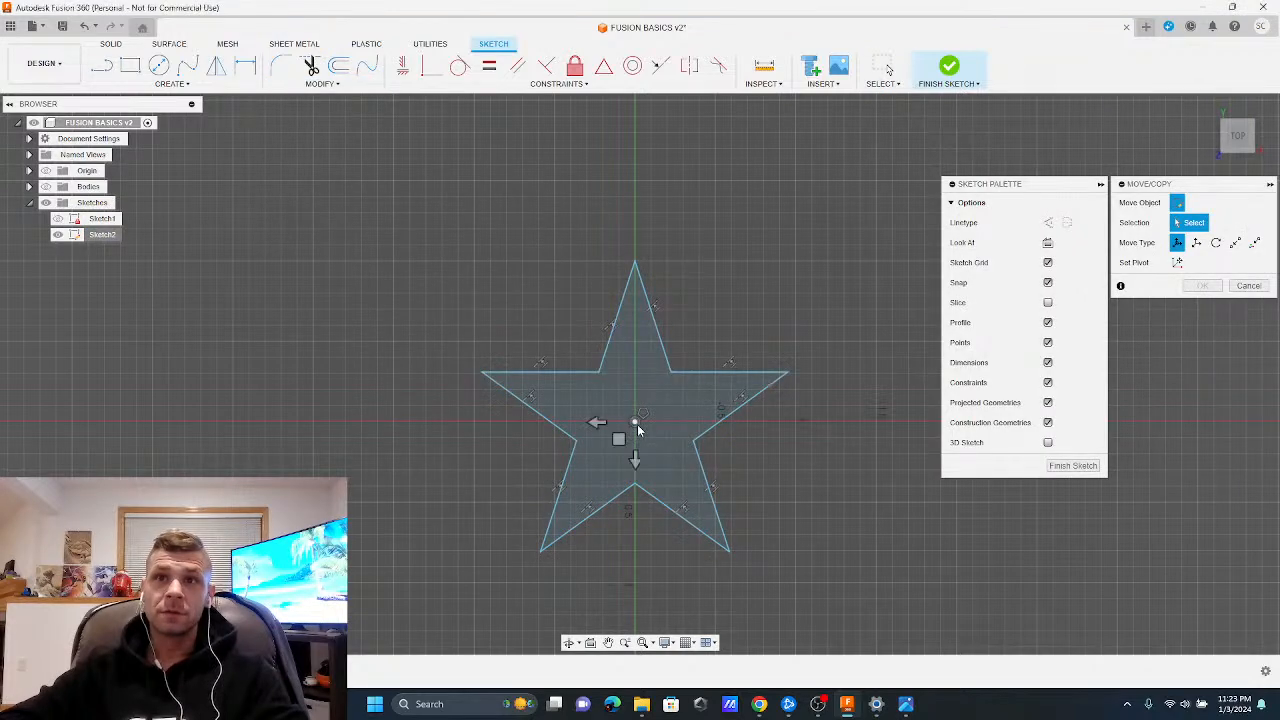
mouse_move(617, 438)
mouse_down()
mouse_move(626, 432)
mouse_move(541, 324)
mouse_move(620, 372)
mouse_move(634, 437)
mouse_move(619, 441)
mouse_up()
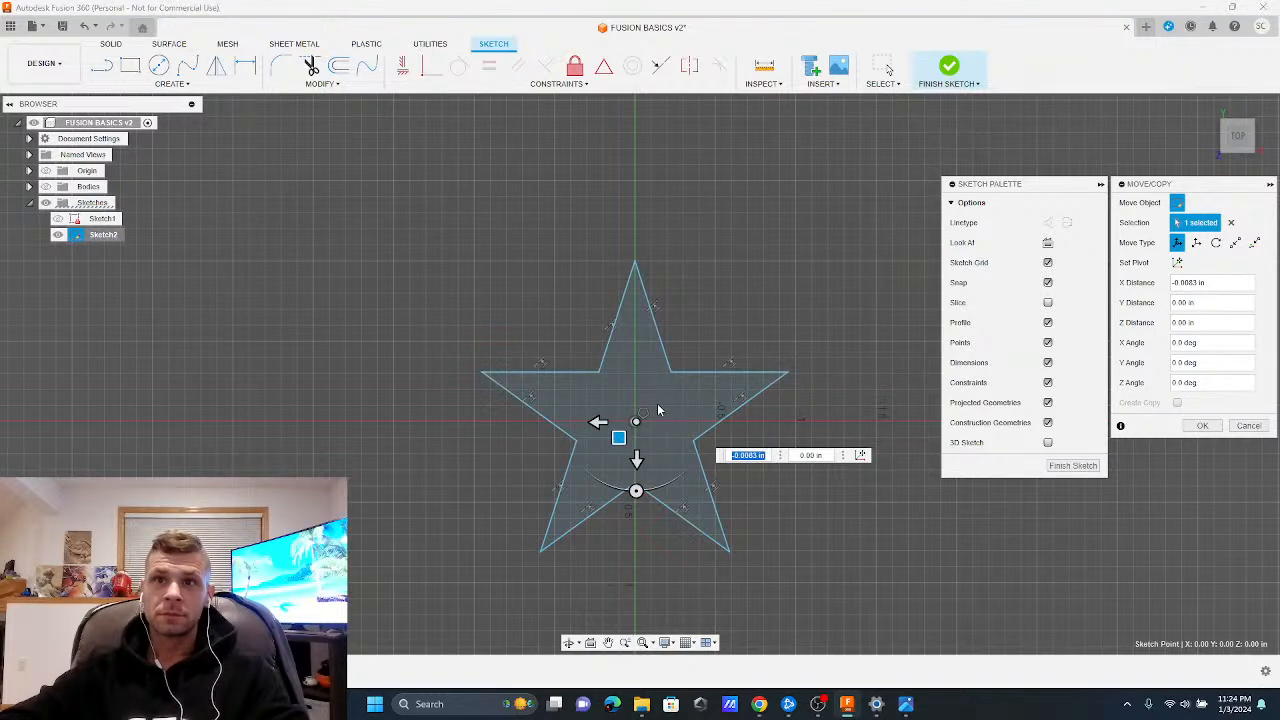
key(Return)
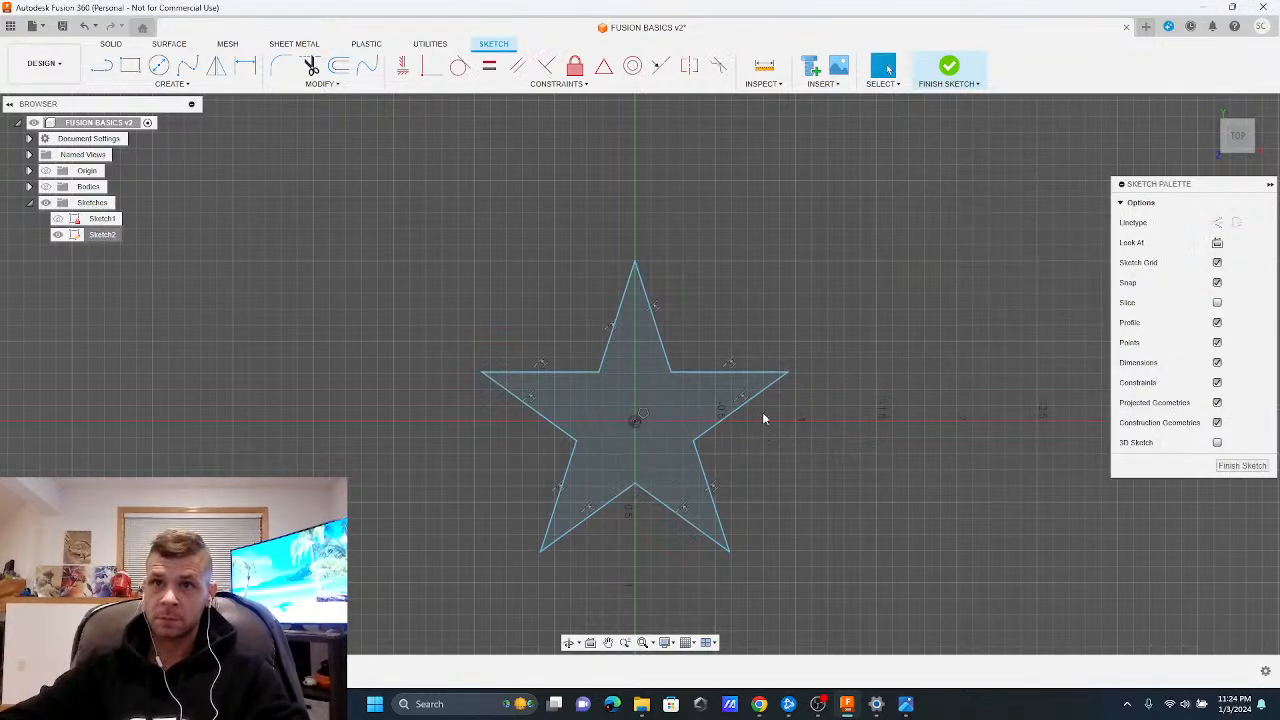
Try to move the whole star freely within the sketch plane with Move/Copy, by about 0.35 in in Y
drag(932, 558, 390, 198)
click(658, 393)
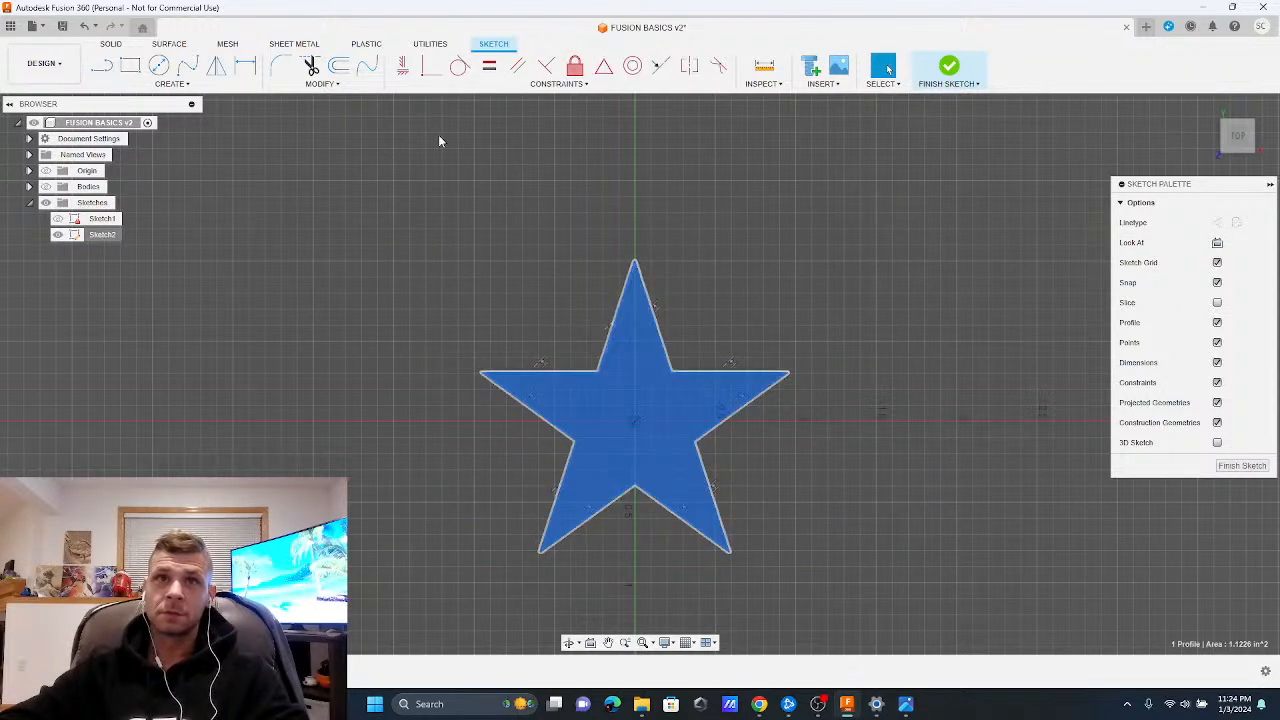
click(322, 84)
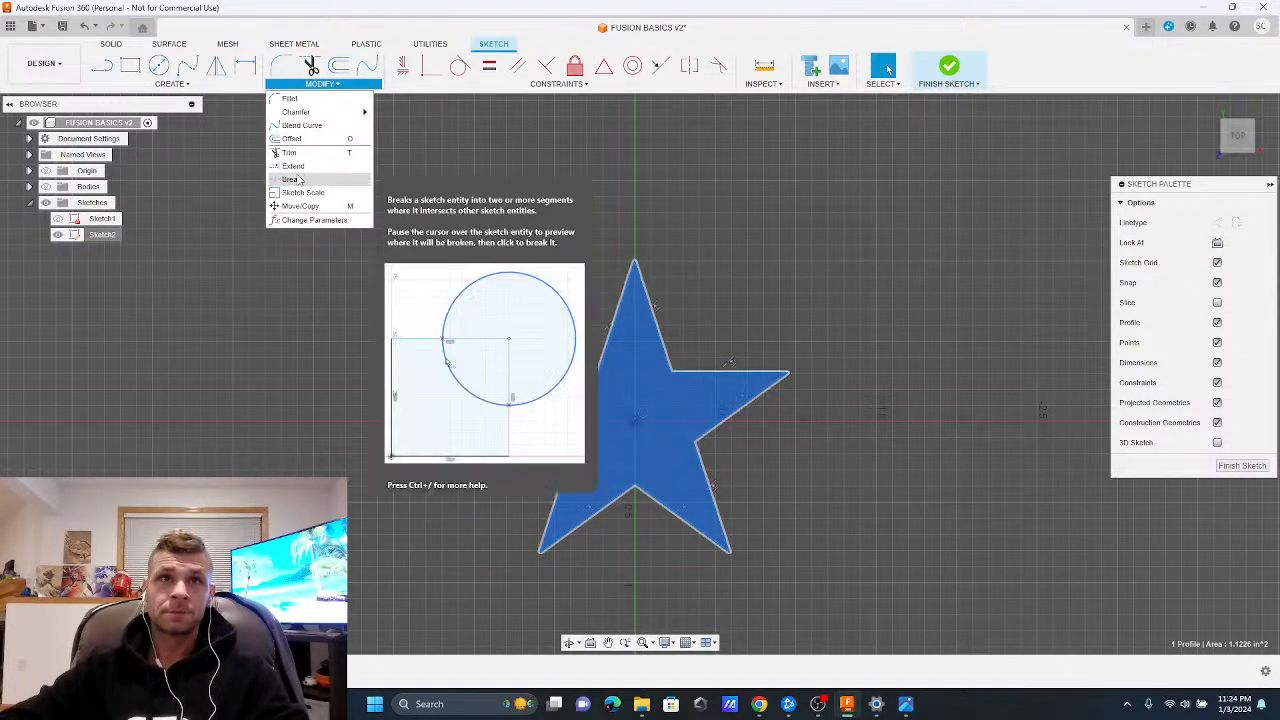
click(295, 206)
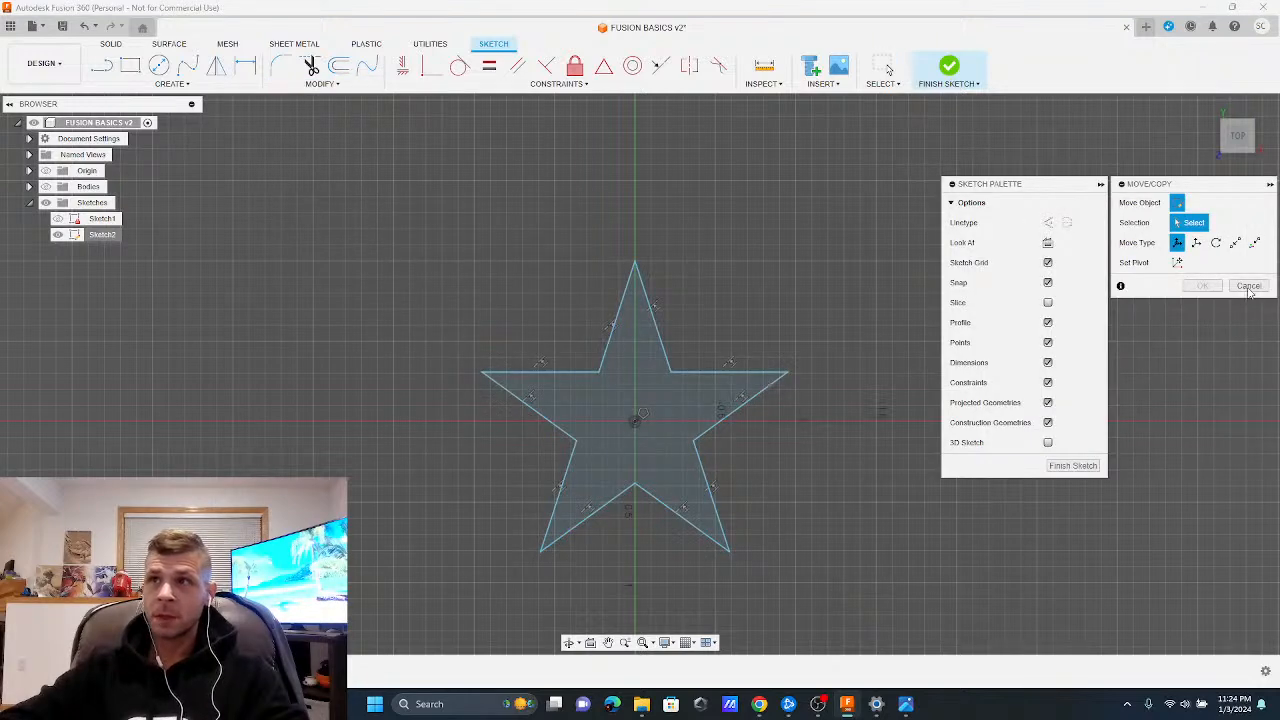
drag(903, 600, 403, 217)
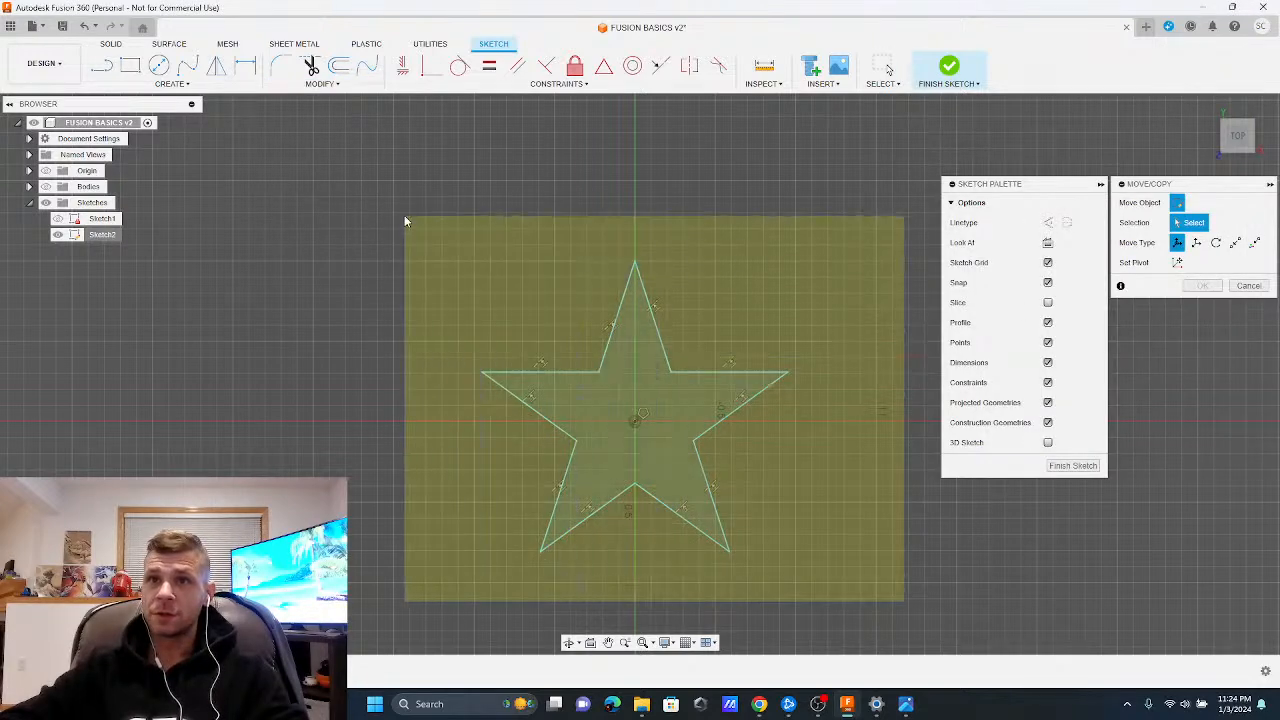
drag(464, 384, 449, 447)
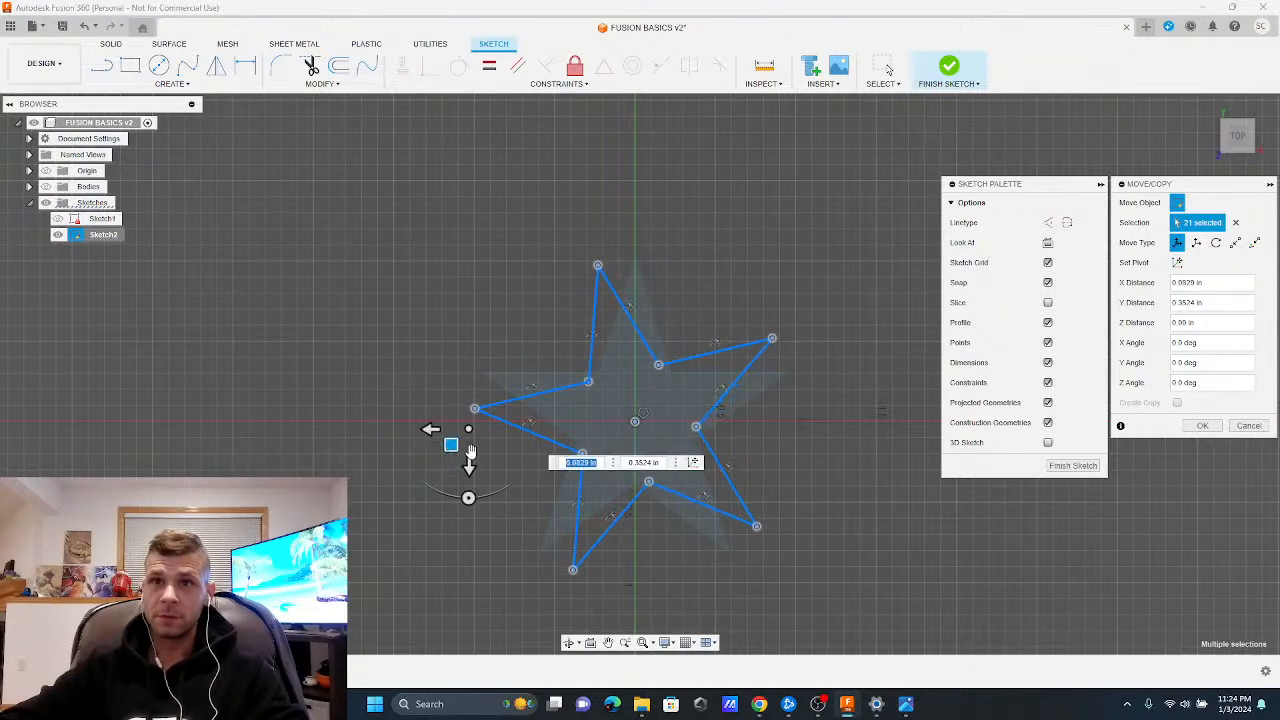
key(Escape)
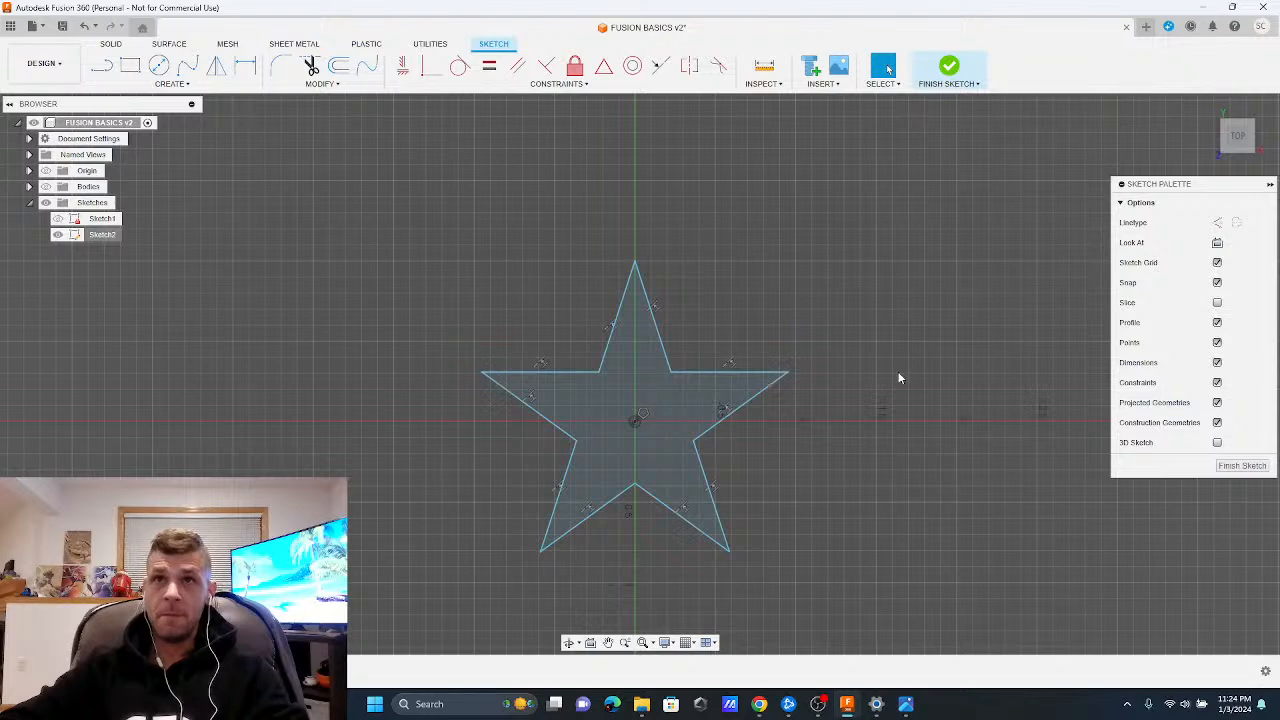
Try to move the whole star by -0.10 in in Y with Move/Copy
click(322, 83)
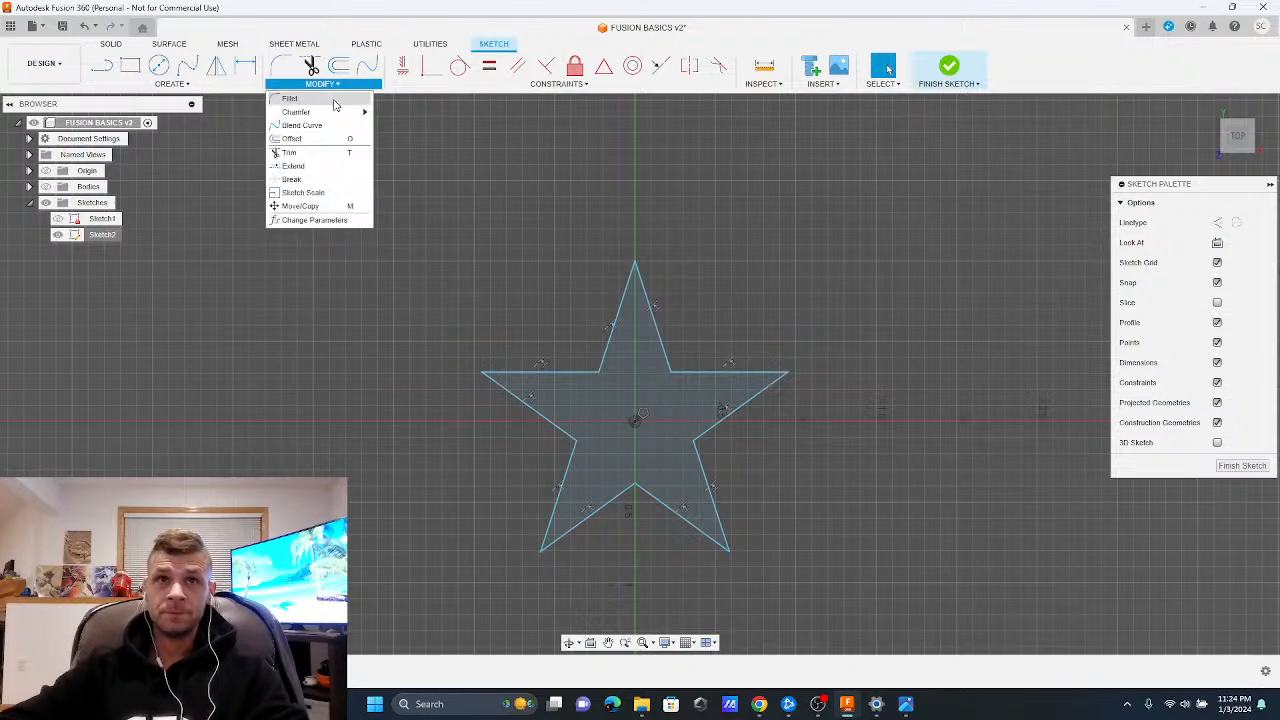
click(300, 207)
mouse_move(836, 590)
mouse_down()
mouse_move(423, 234)
mouse_move(421, 201)
mouse_up()
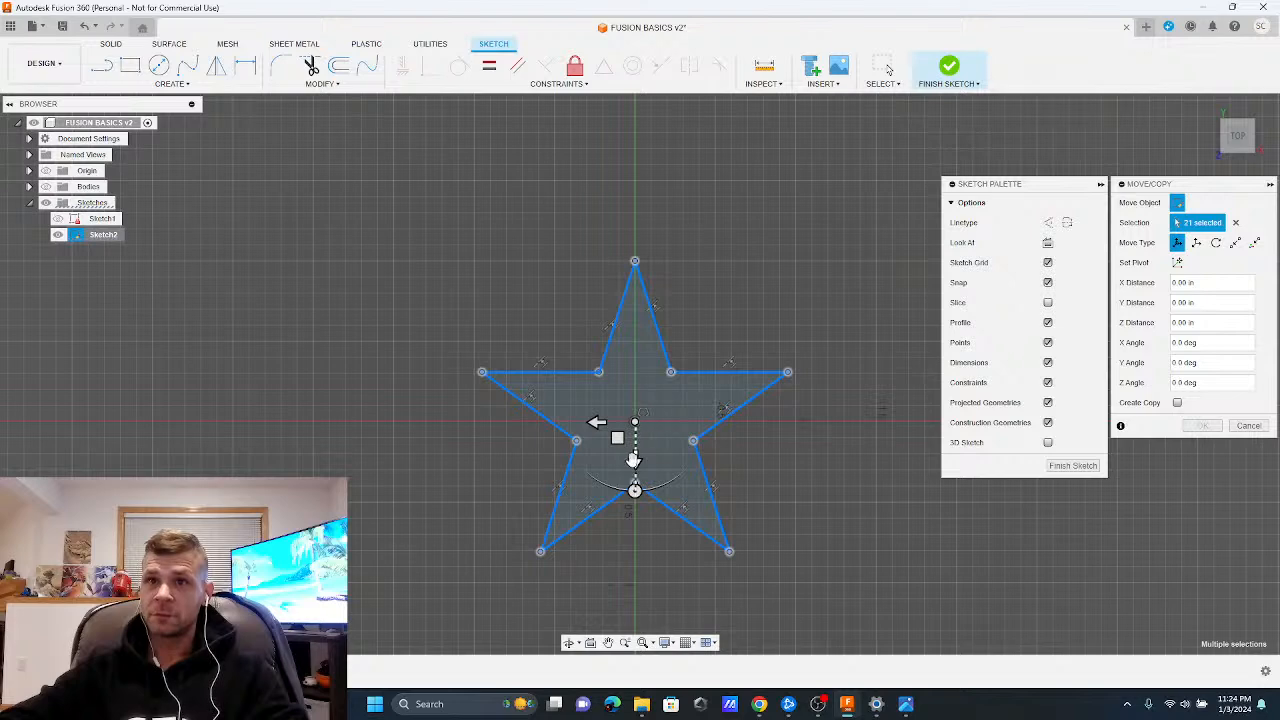
mouse_move(633, 459)
mouse_down()
mouse_move(634, 505)
mouse_move(633, 447)
mouse_up()
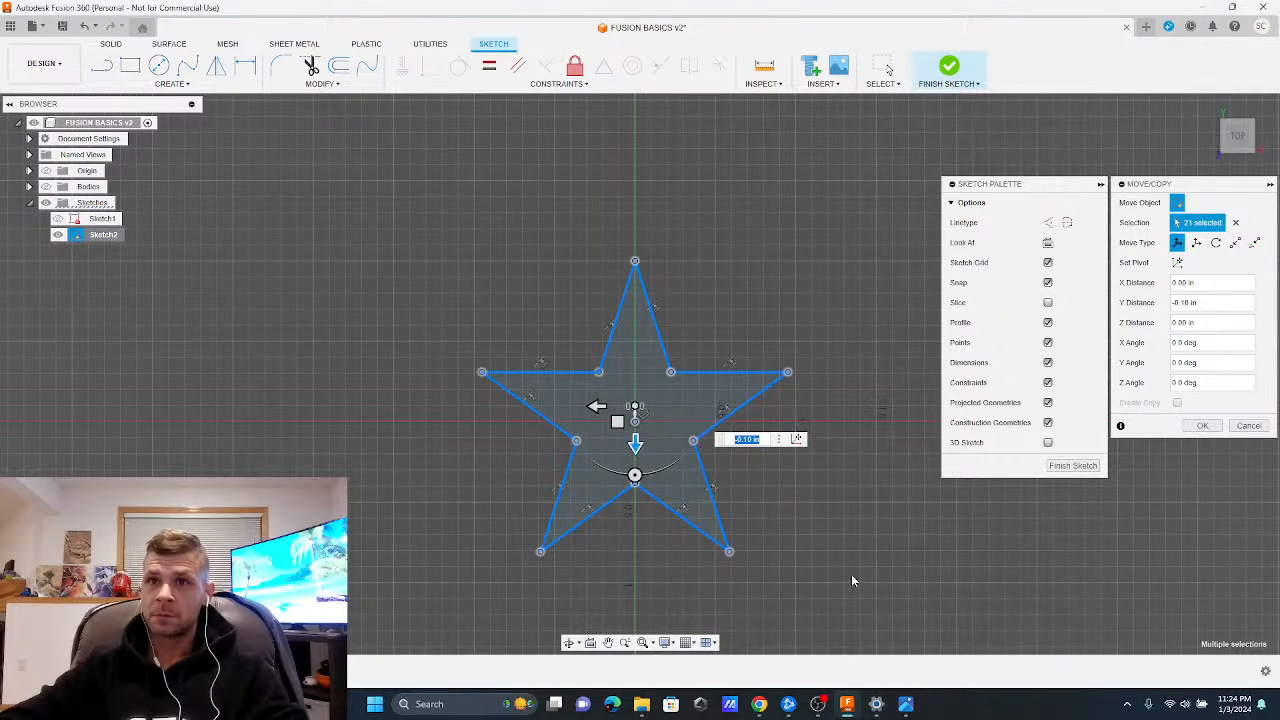
drag(885, 573, 392, 238)
key(Escape)
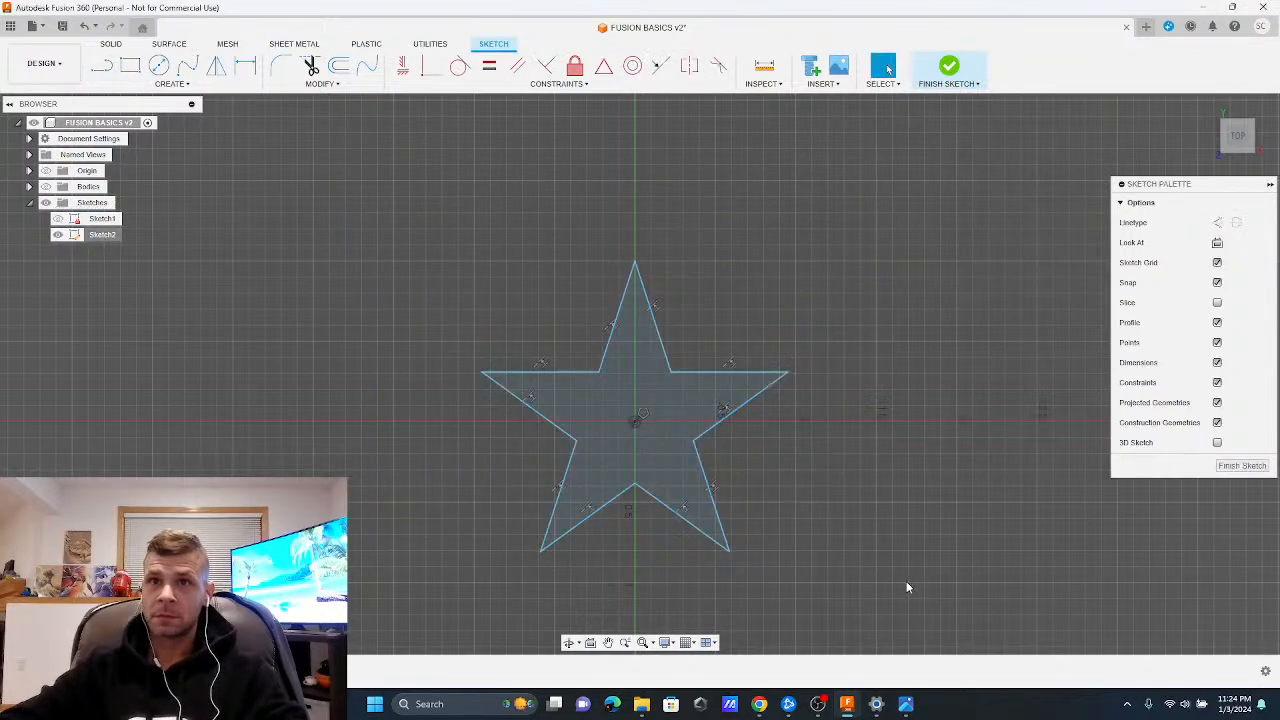
Try to shift the whole star slightly in X and Y together with Move/Copy
drag(906, 585, 440, 246)
click(322, 84)
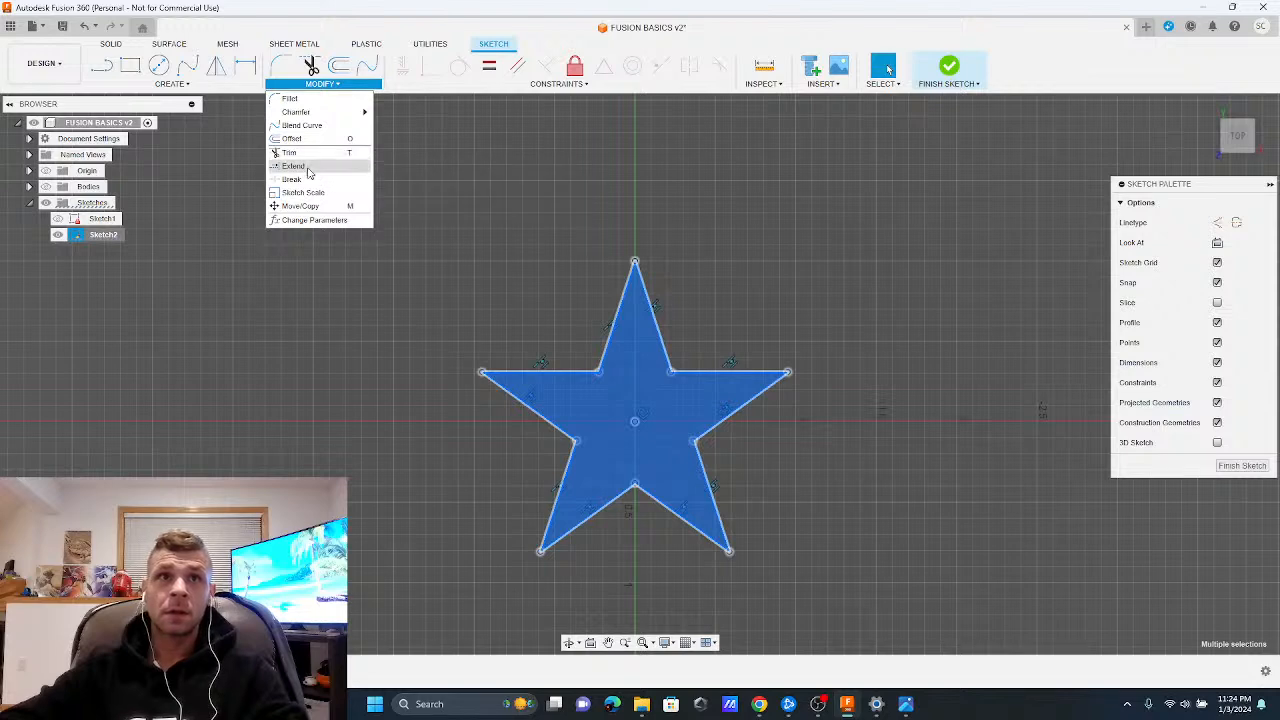
click(305, 206)
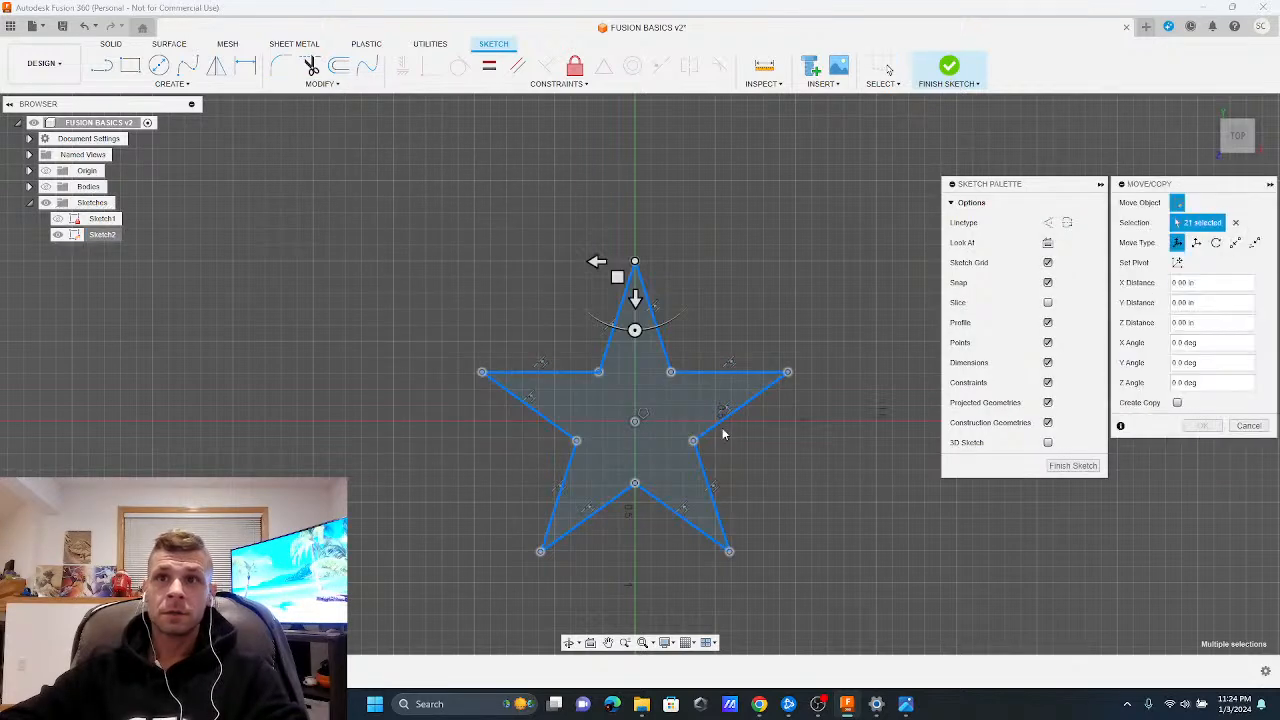
drag(458, 164, 892, 640)
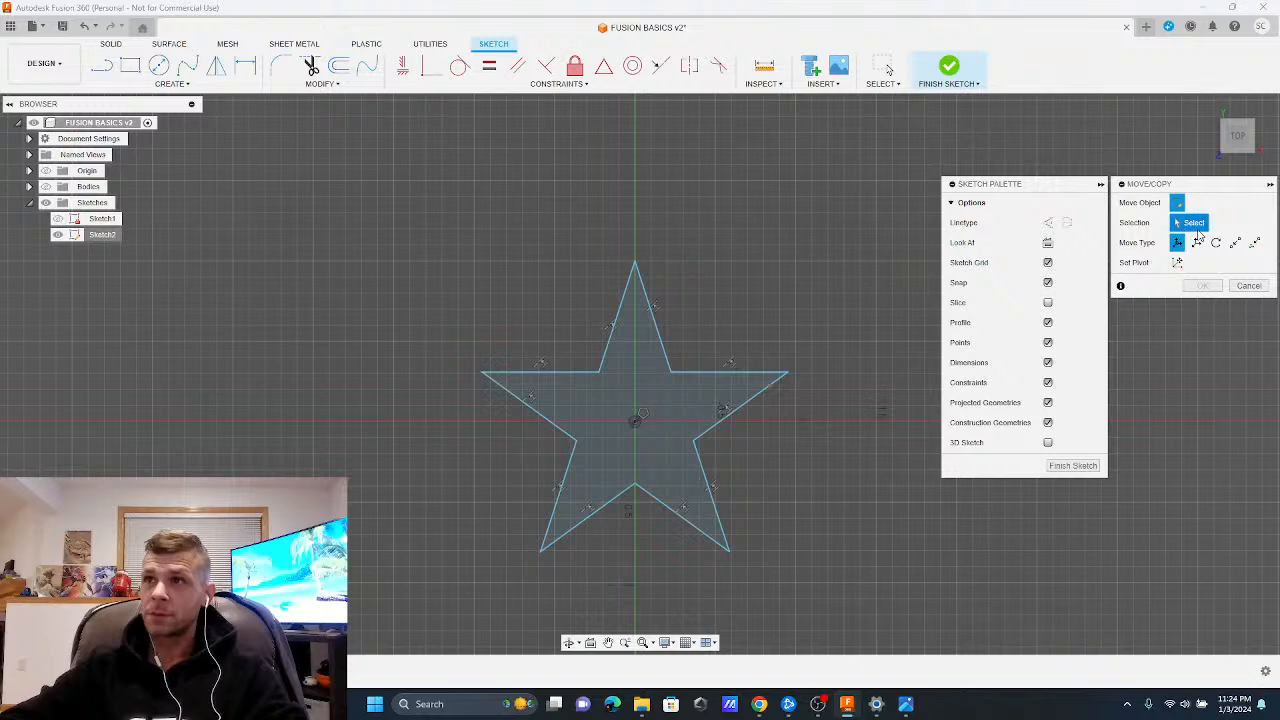
drag(908, 584, 466, 222)
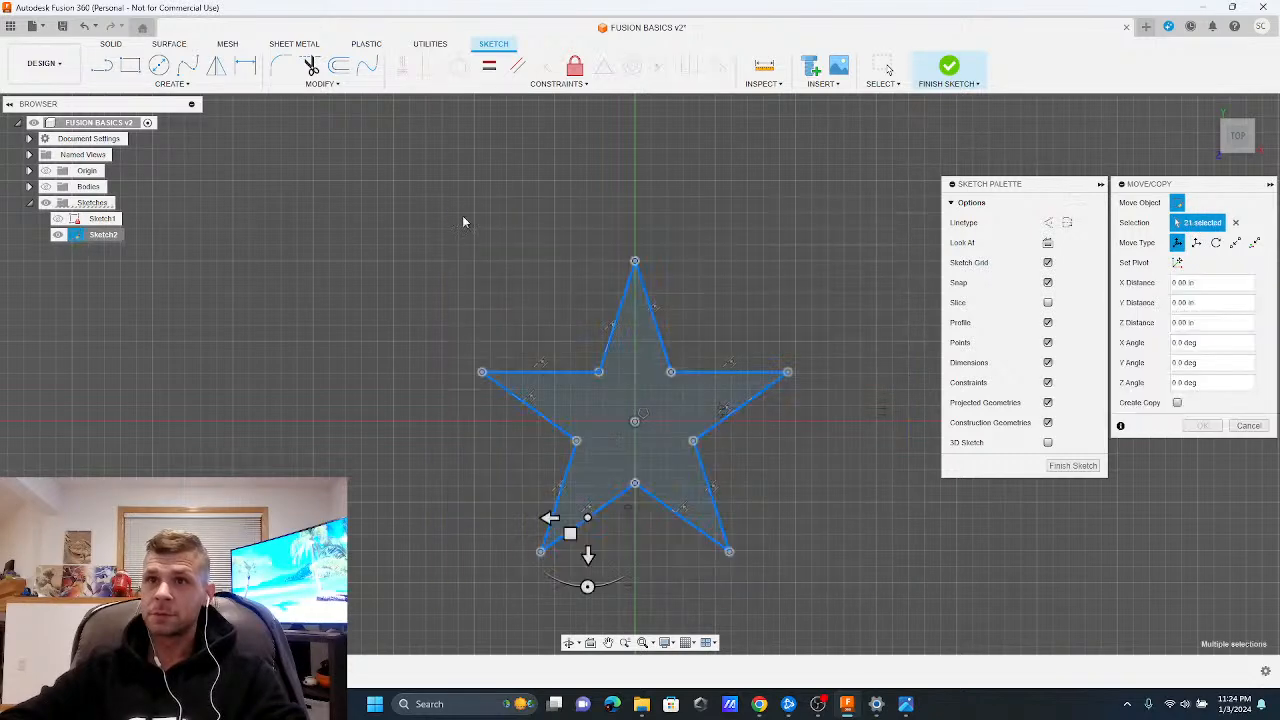
drag(573, 535, 576, 548)
key(Escape)
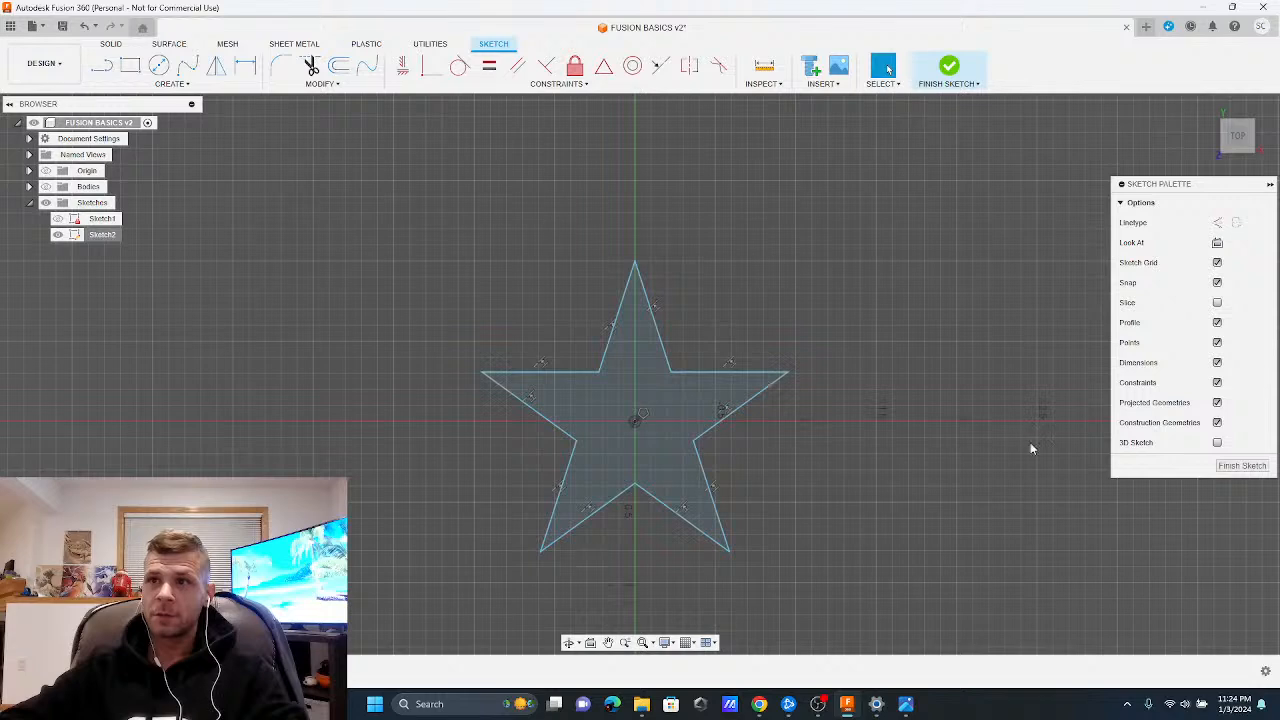
Try to move the whole star in Y using Move/Copy's Translate type with Component XYZ direction, then clear the selection
drag(952, 596, 408, 218)
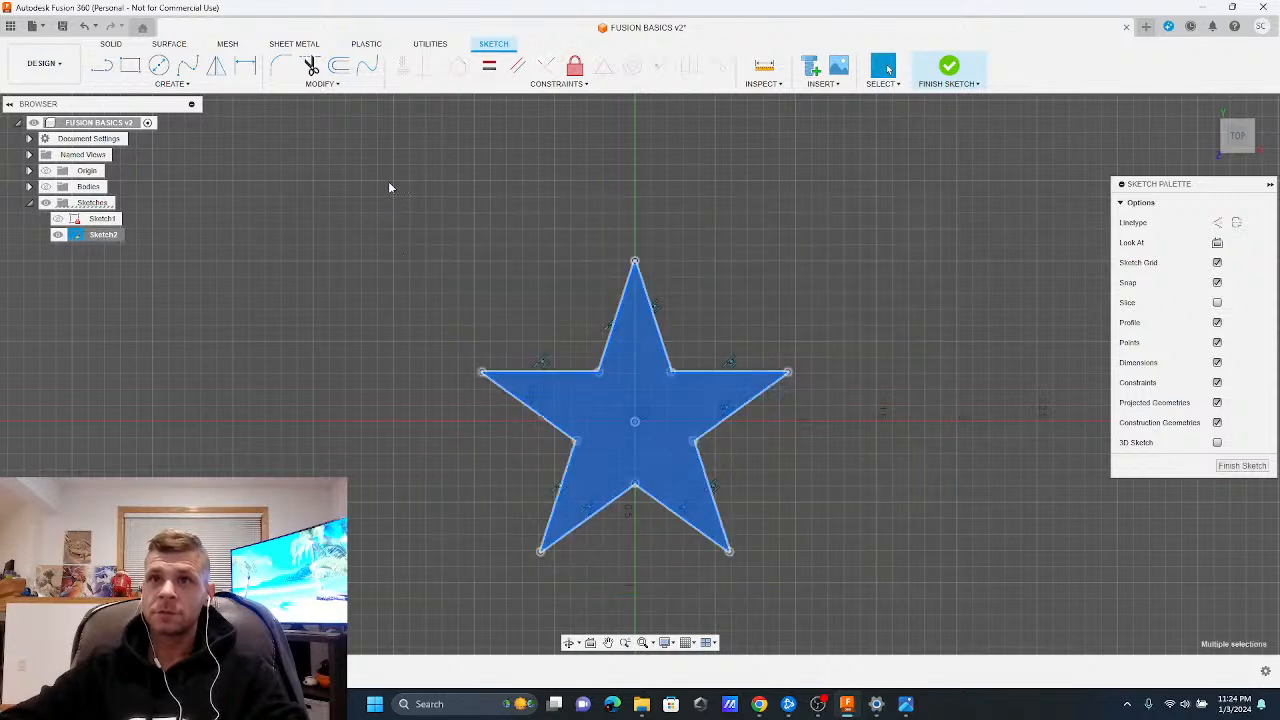
click(623, 384)
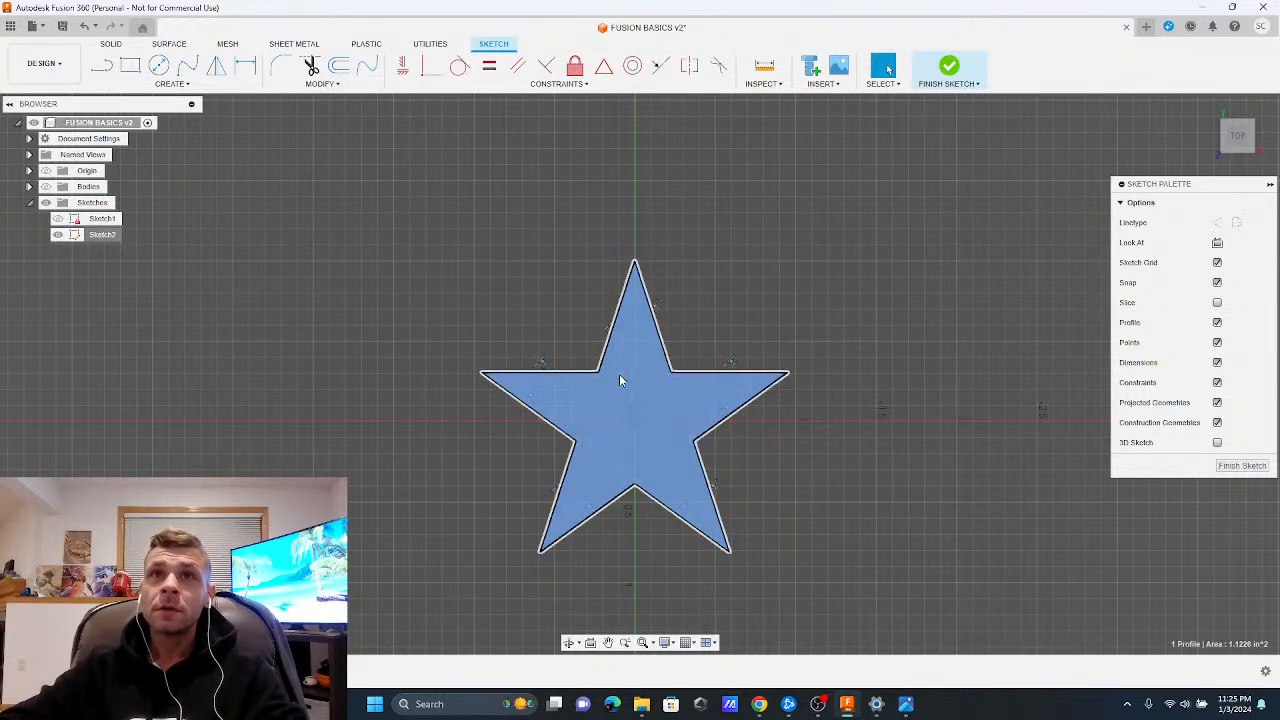
click(320, 83)
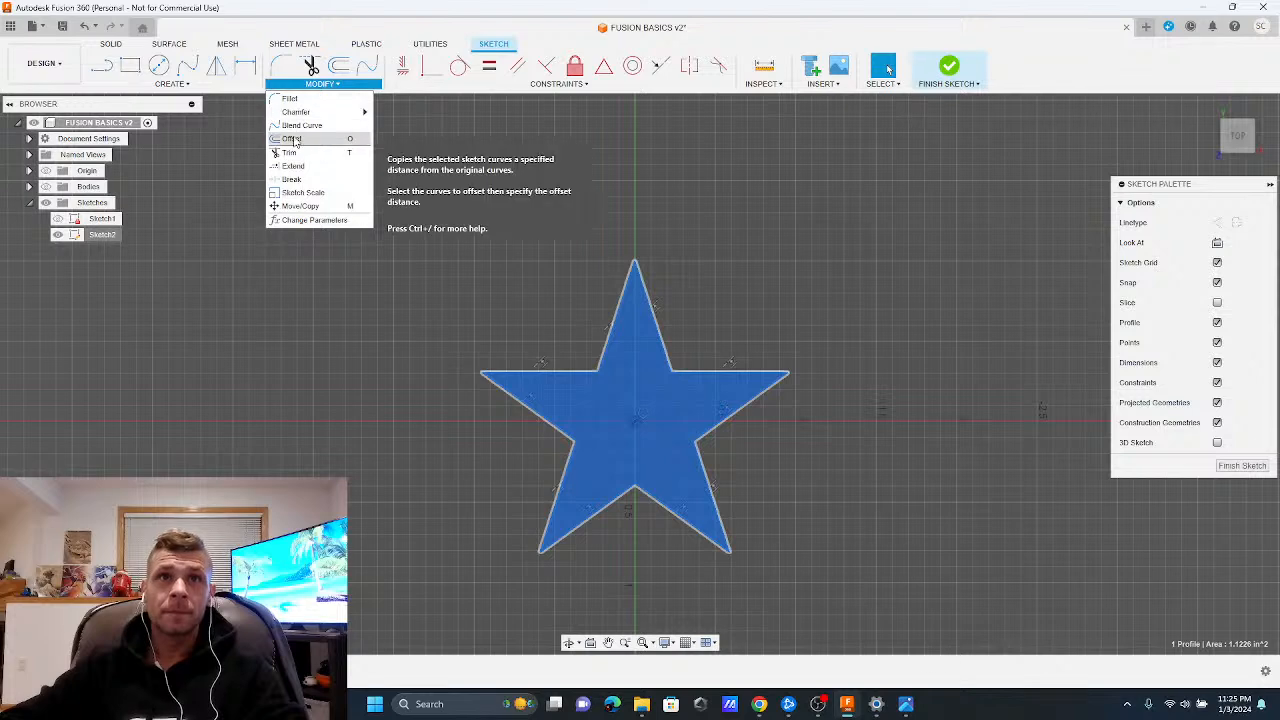
click(300, 206)
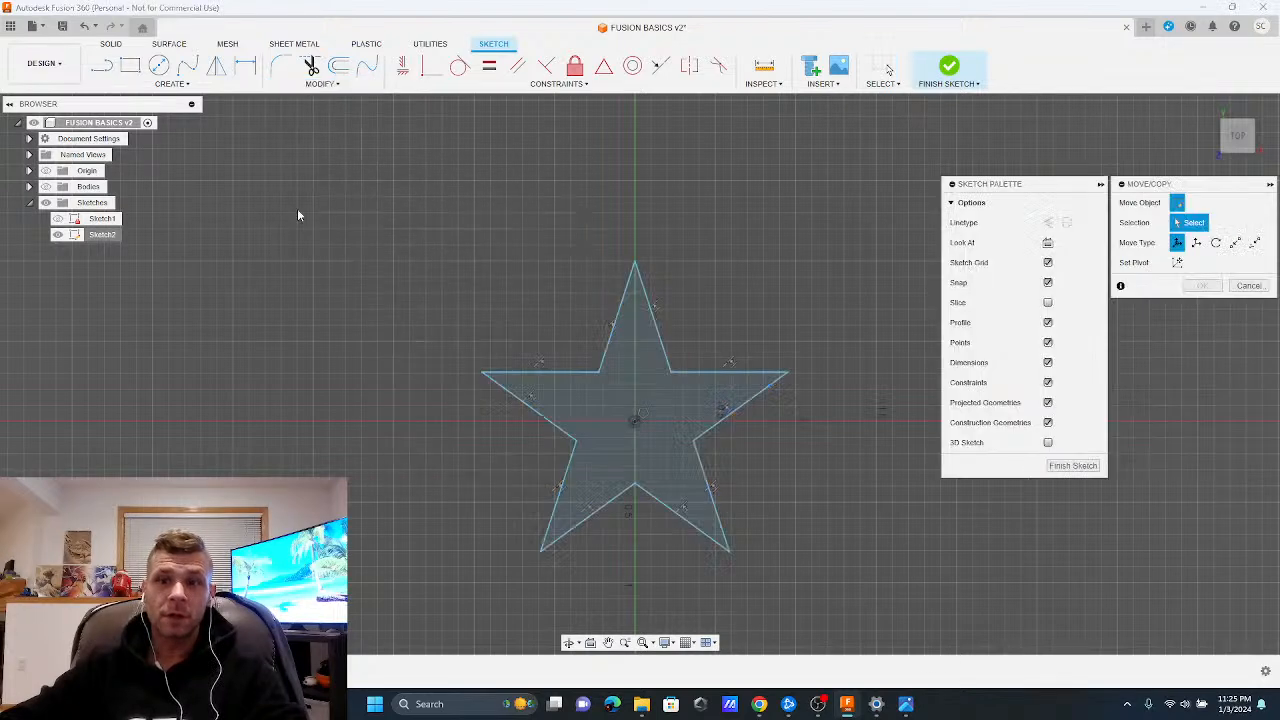
click(1236, 243)
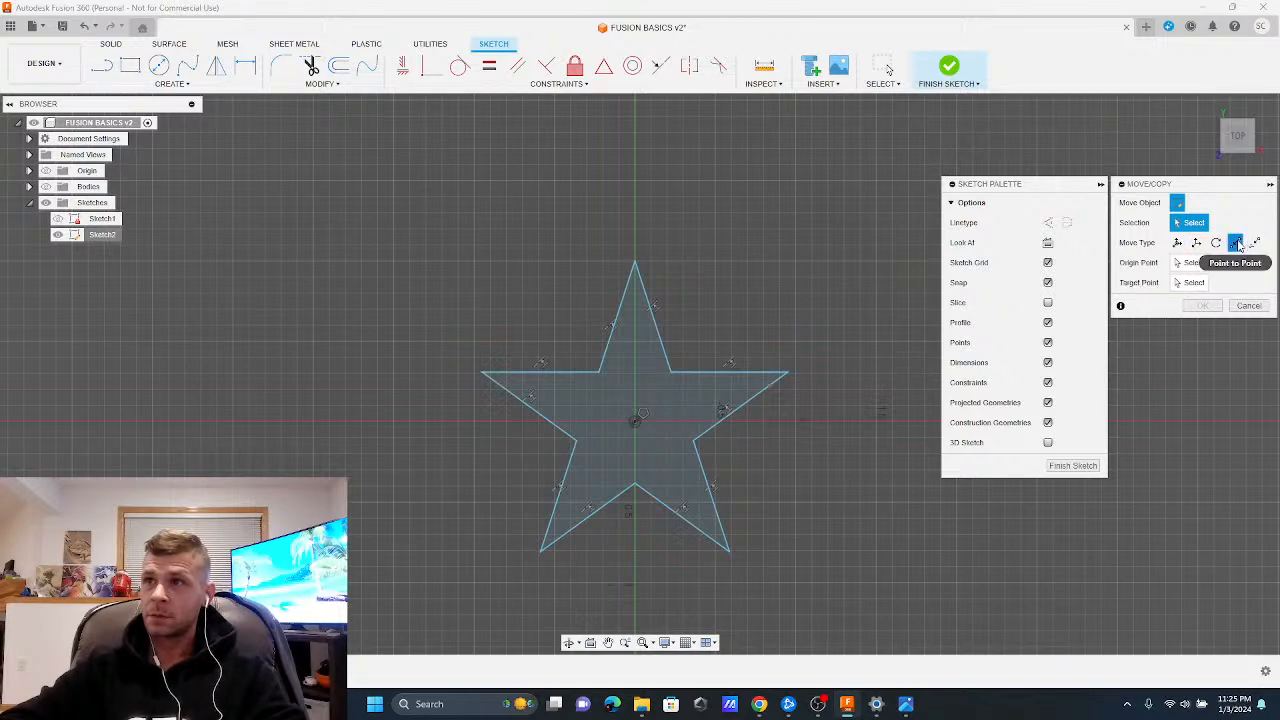
click(1256, 243)
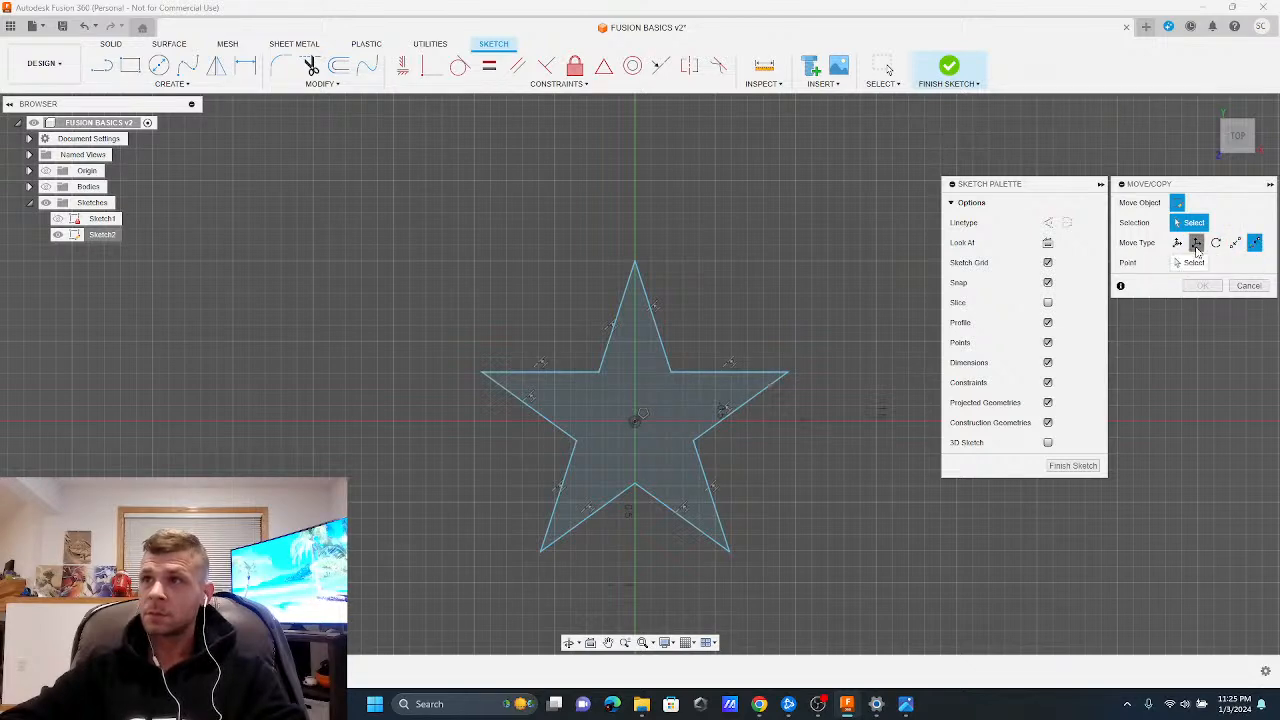
click(1196, 243)
drag(840, 582, 431, 188)
mouse_move(668, 409)
mouse_down()
mouse_move(667, 458)
mouse_move(668, 408)
mouse_up()
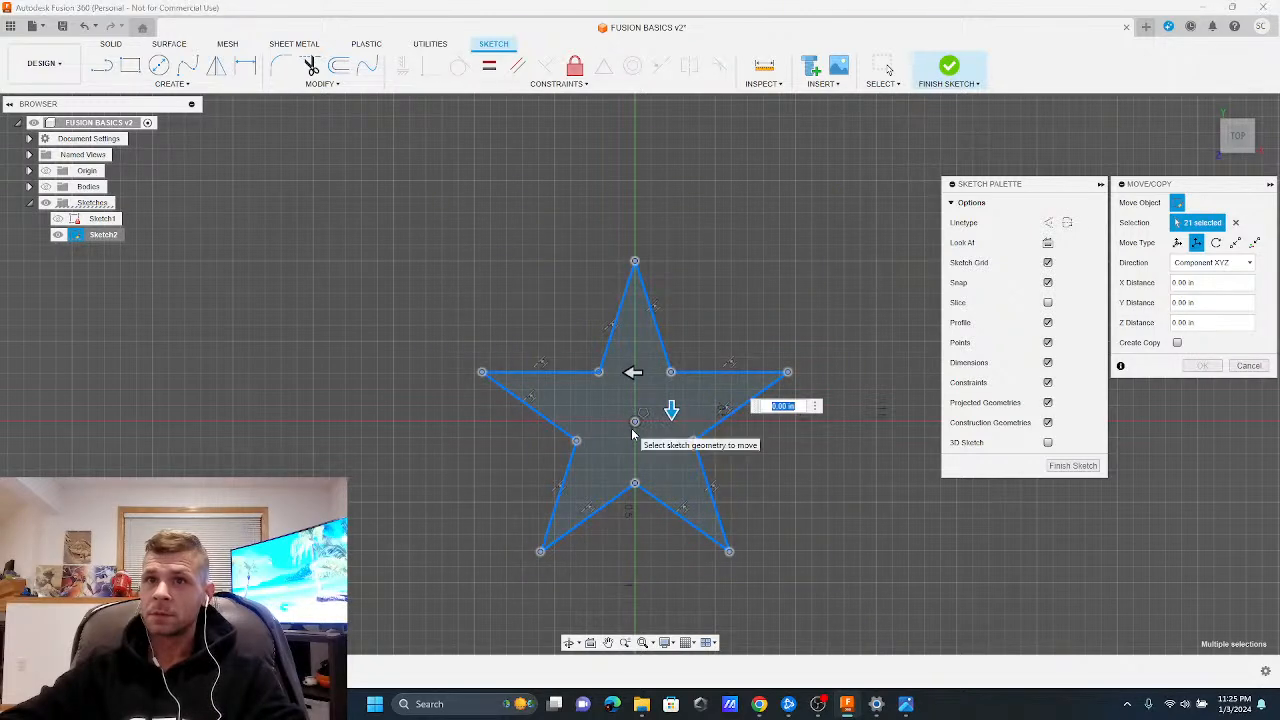
click(1235, 223)
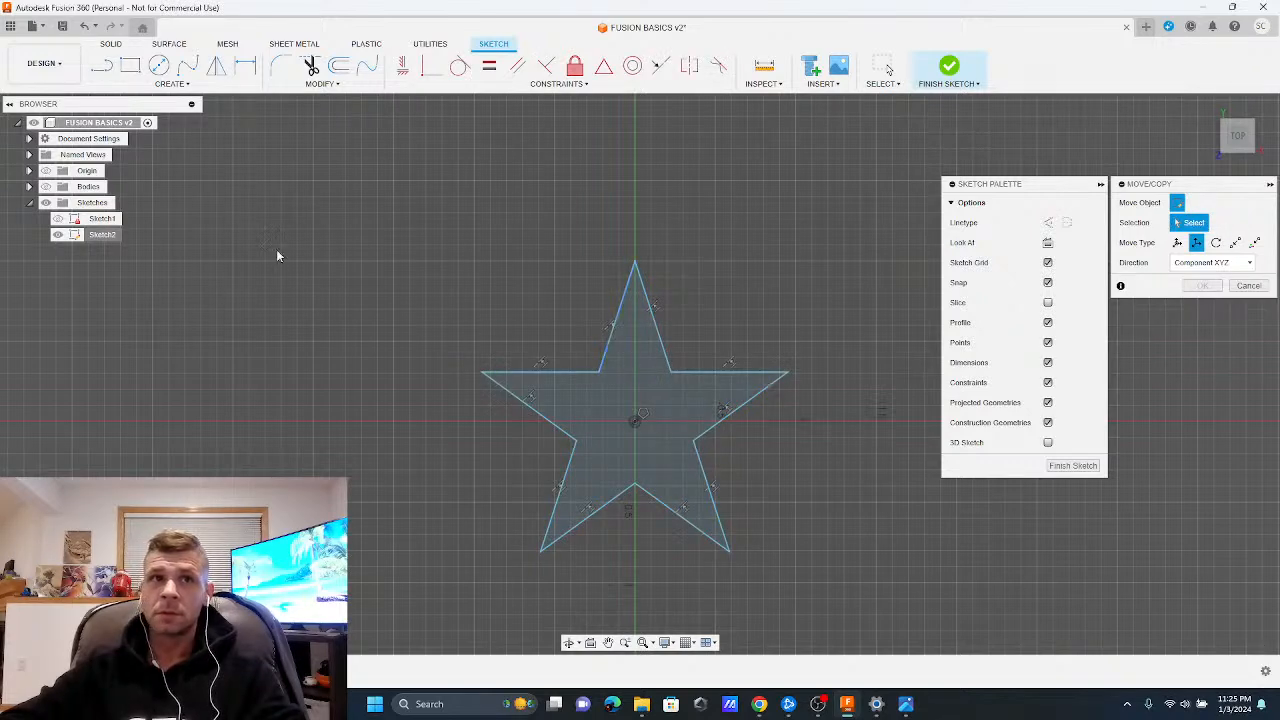
click(1177, 243)
drag(432, 210, 872, 591)
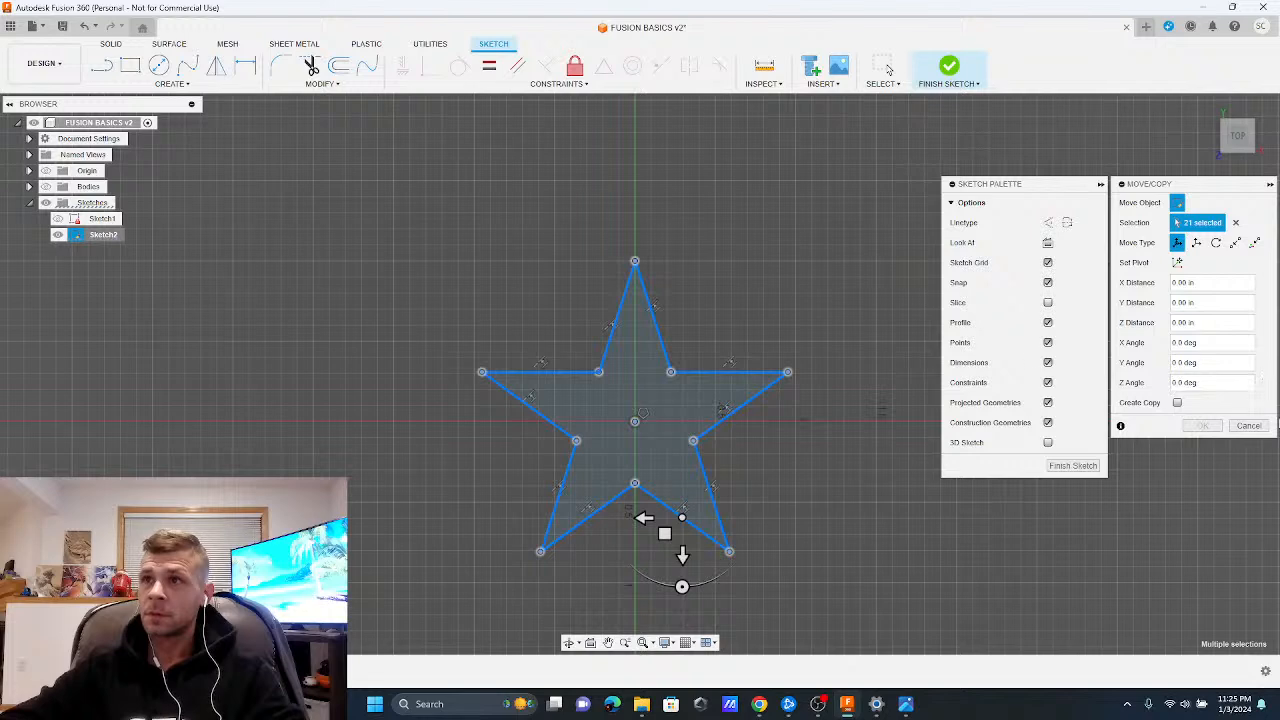
click(1249, 425)
Try to move only the star's center point by 0.30 in in Y with Move/Copy
click(670, 374)
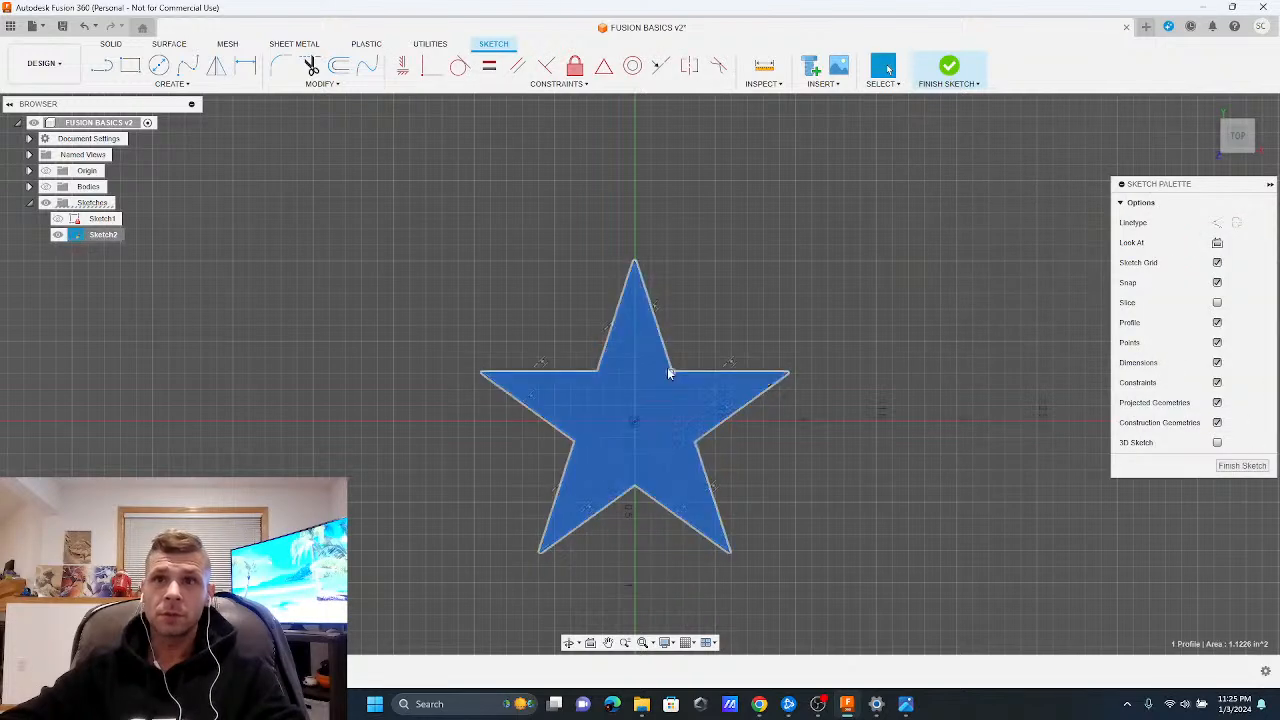
mouse_move(620, 413)
shift+middle_down()
mouse_move(336, 277)
mouse_move(829, 408)
shift+middle_up()
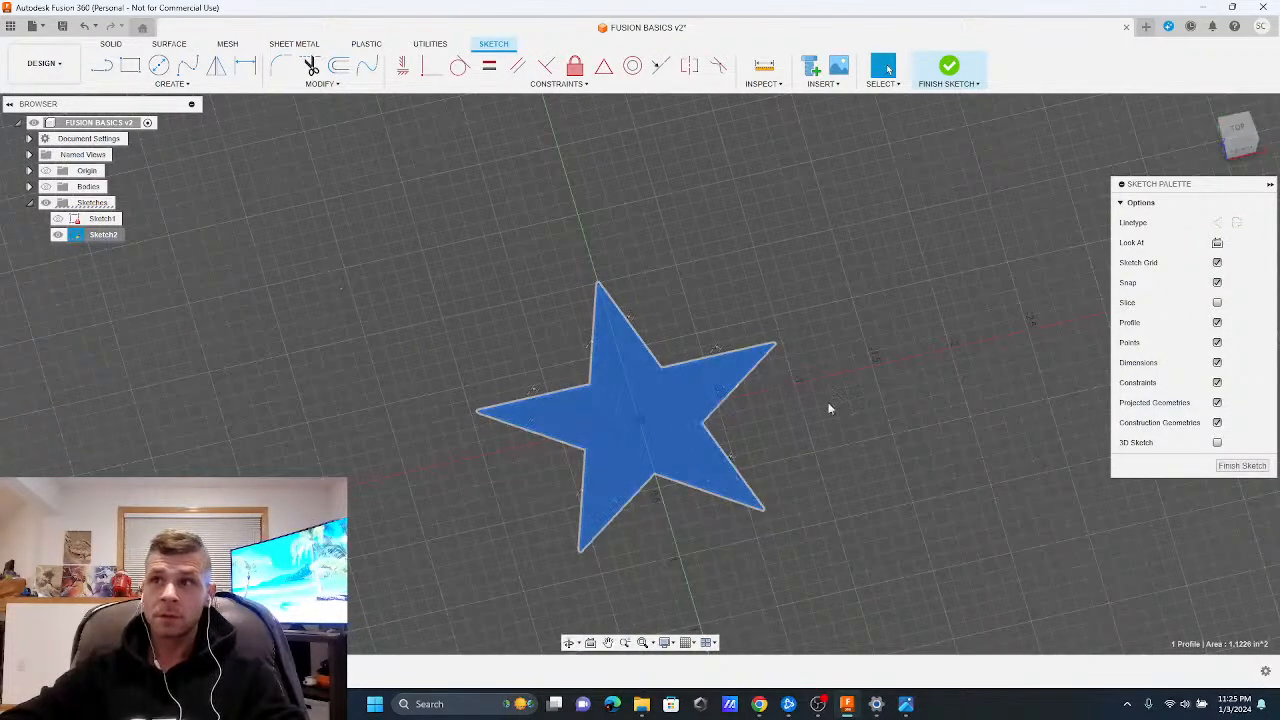
right_click(668, 413)
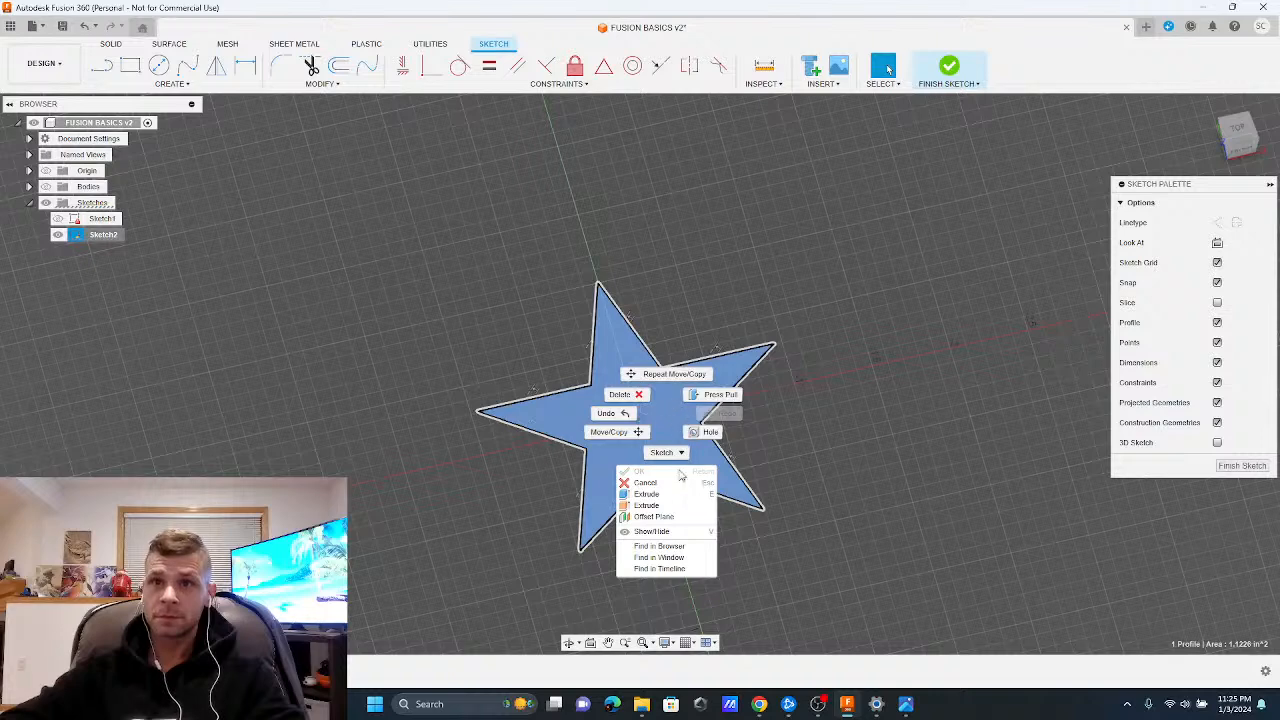
click(620, 436)
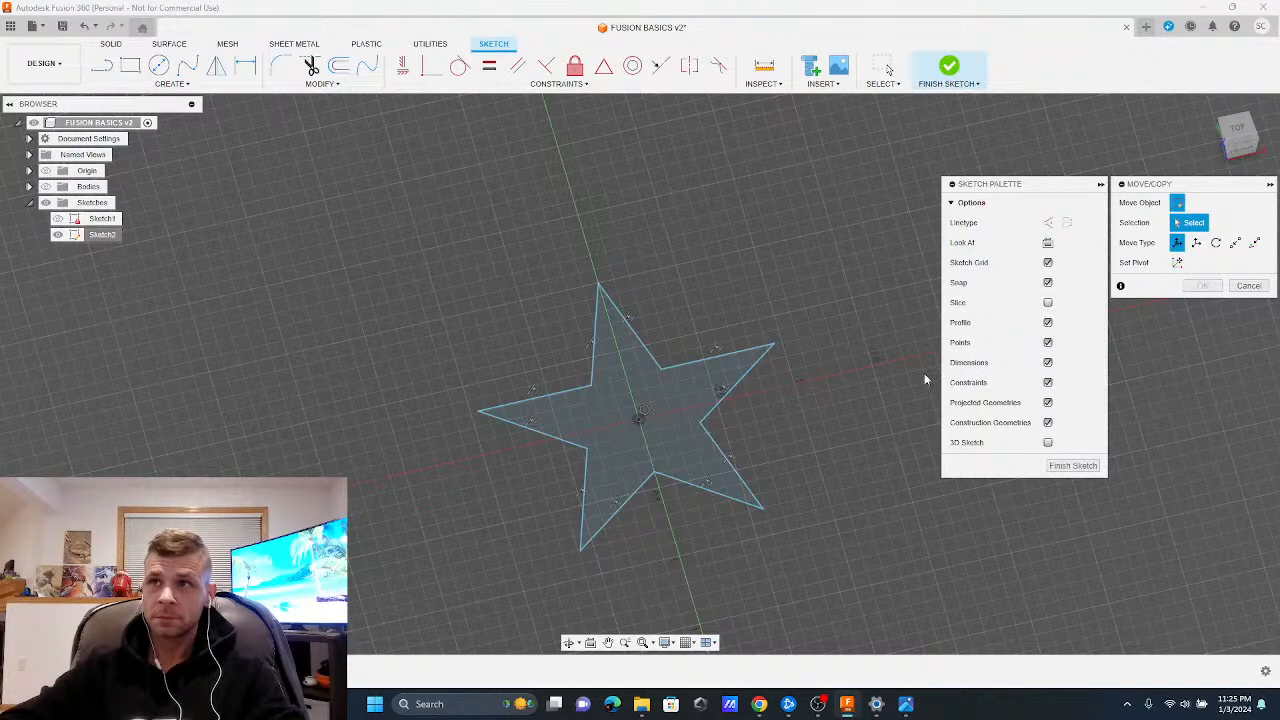
click(638, 423)
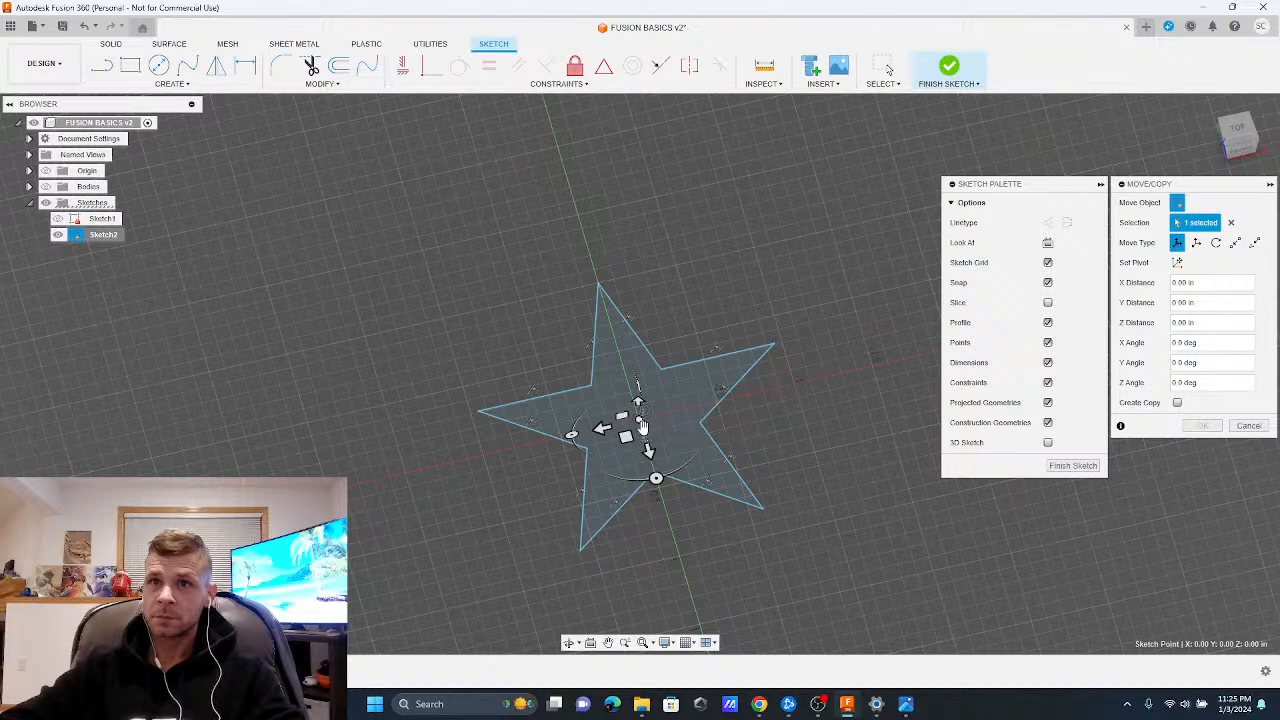
drag(643, 429, 649, 449)
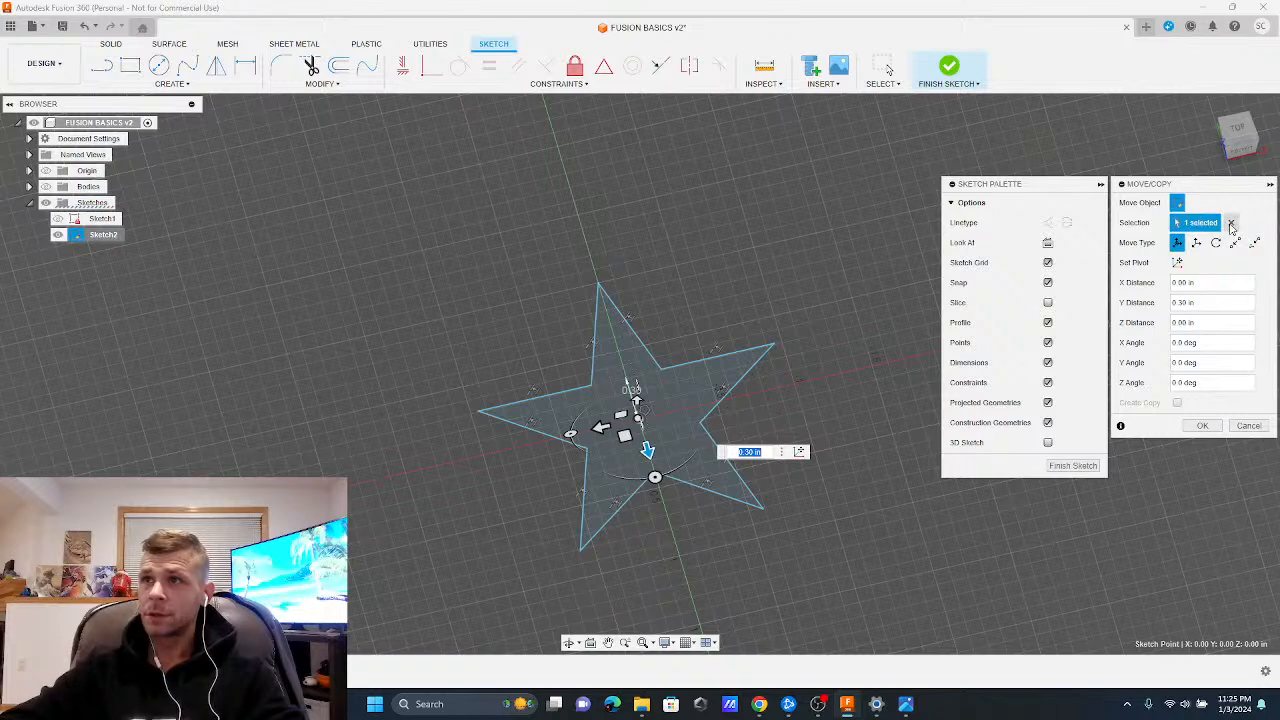
click(1231, 224)
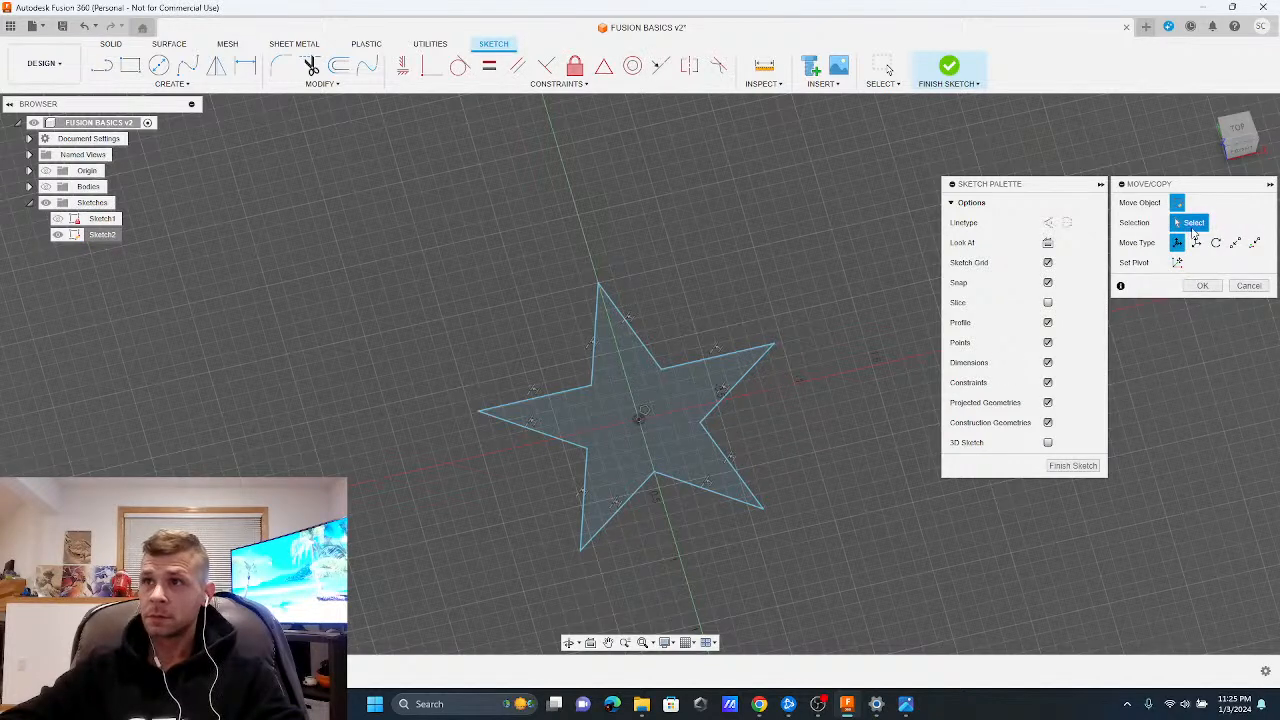
click(1249, 286)
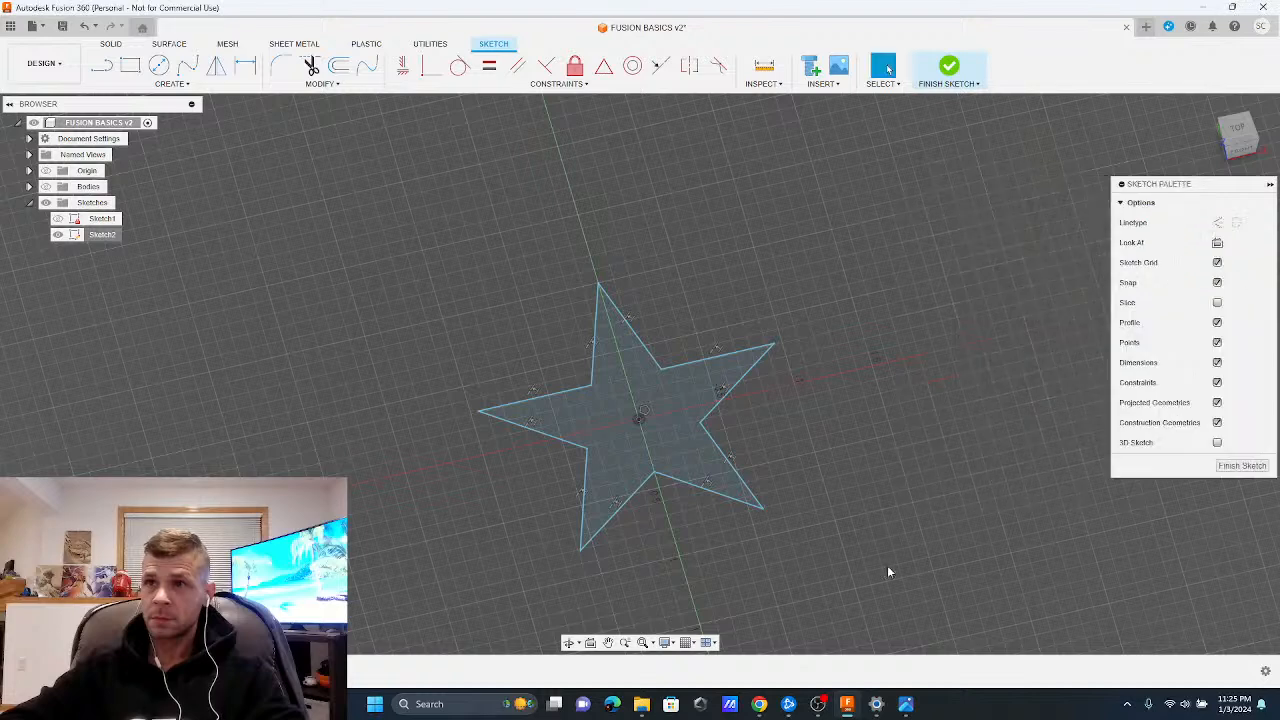
drag(887, 580, 515, 268)
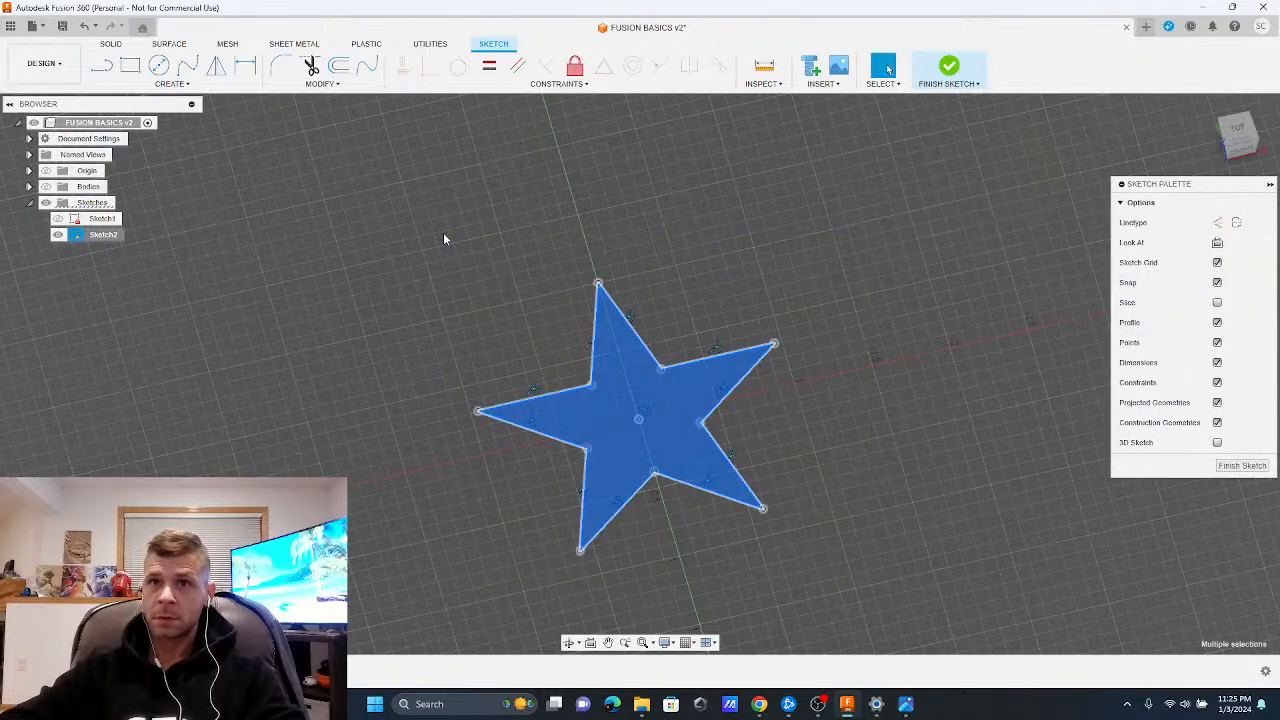
click(48, 66)
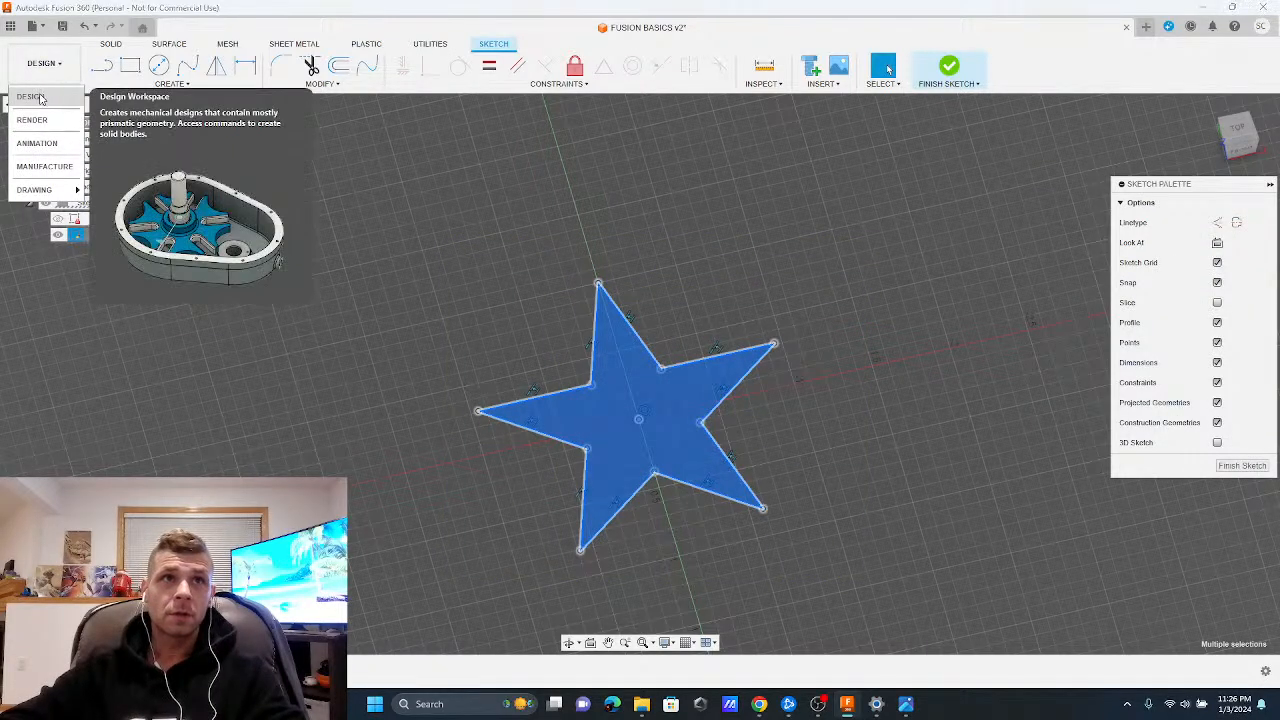
click(47, 96)
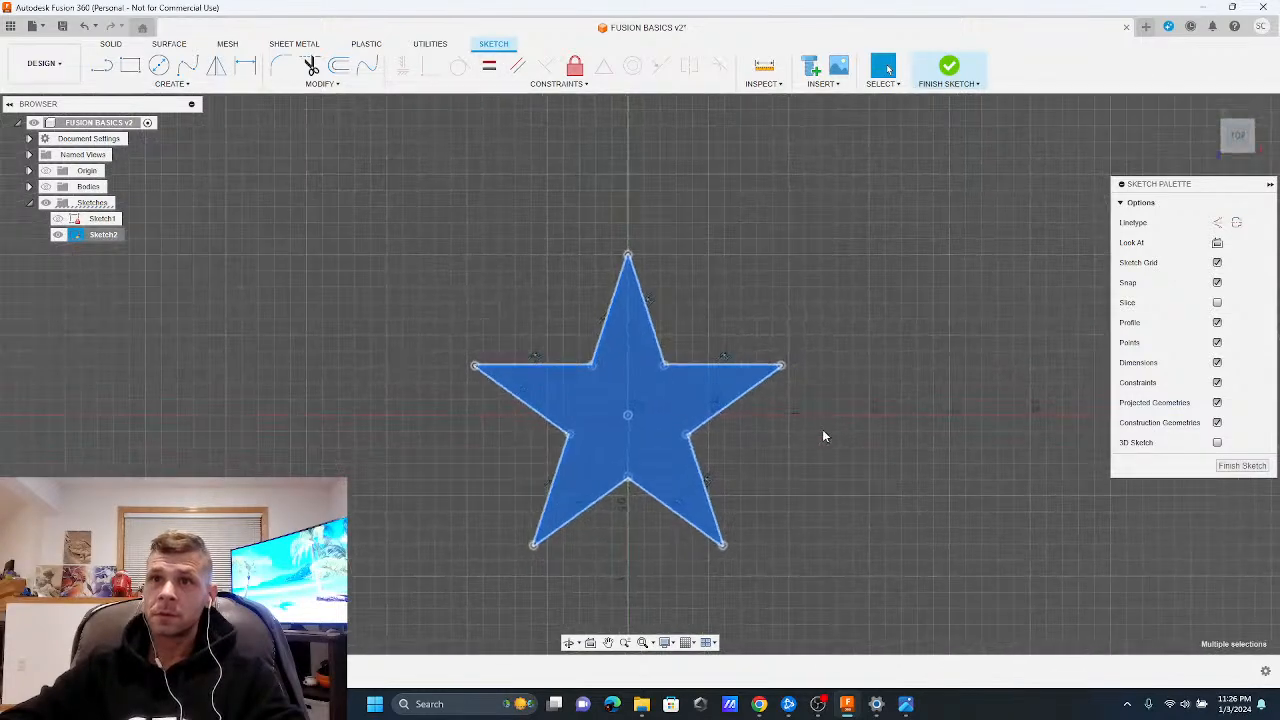
Hide profiles, points, dimensions, constraints, projected geometries and construction geometries in the star sketch
click(730, 353)
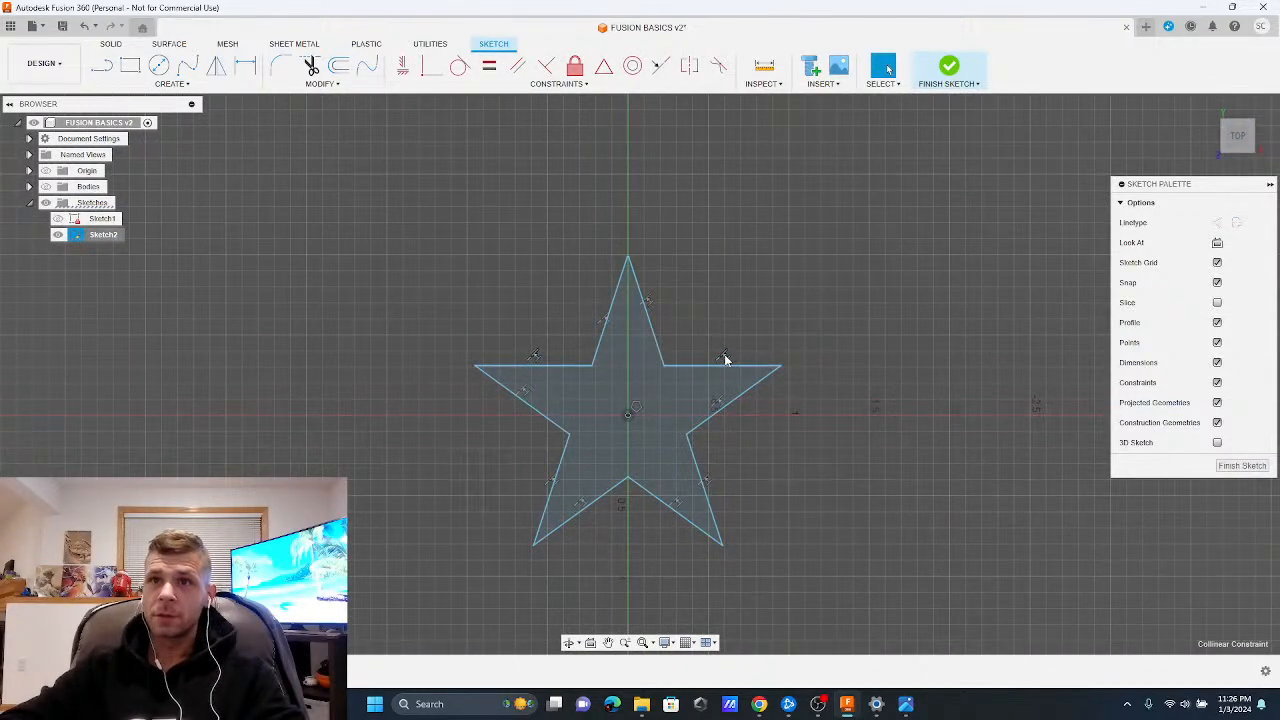
click(1217, 422)
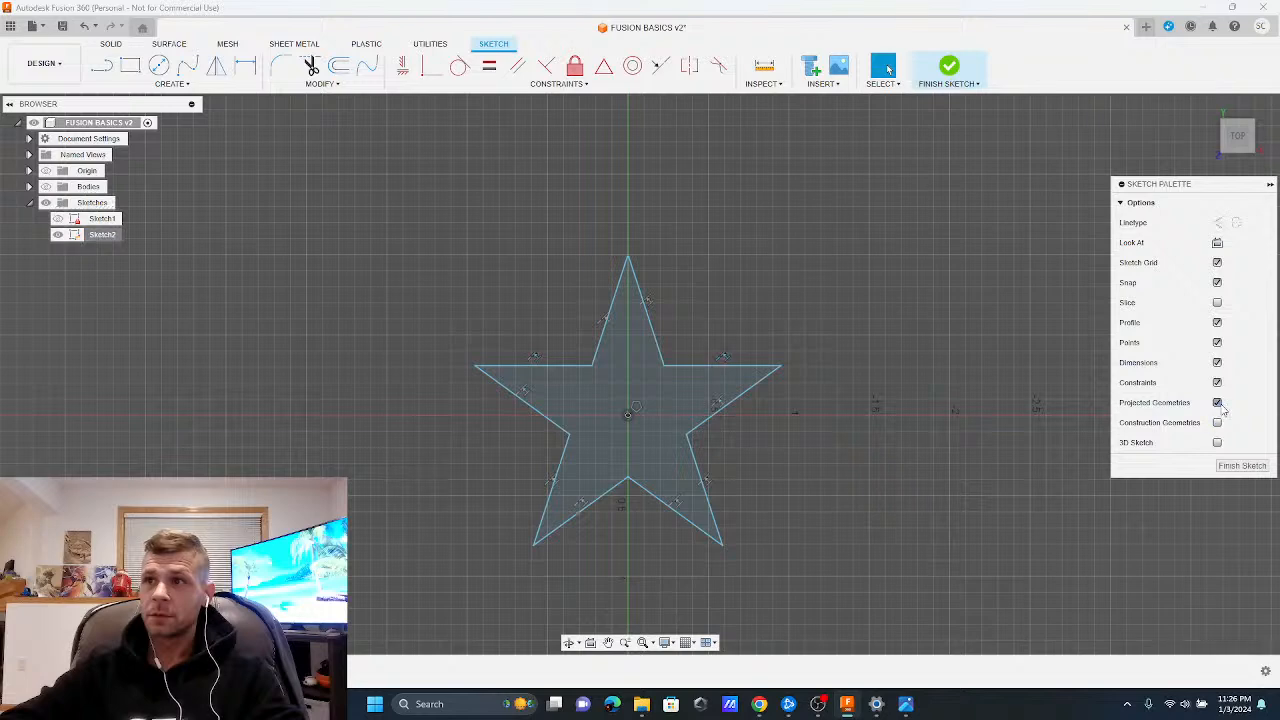
click(1217, 323)
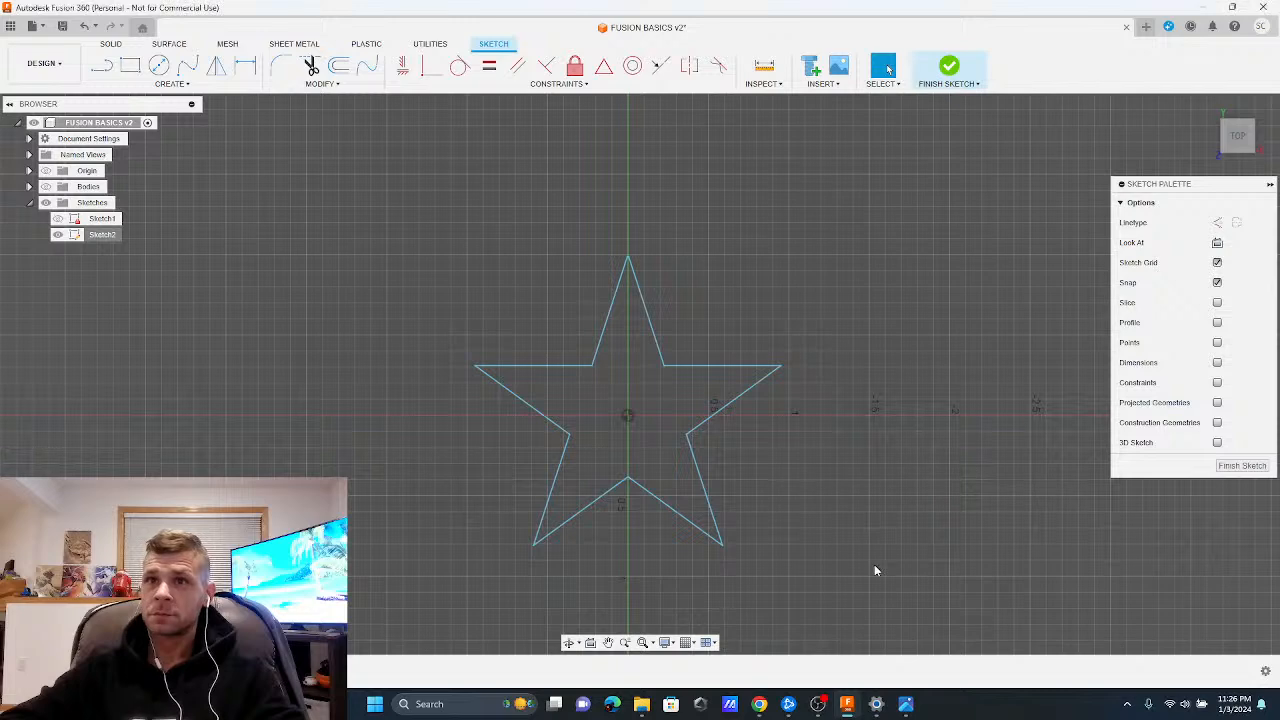
Try to rotate the whole star slightly with Move/Copy, then cancel the command
drag(874, 564, 414, 202)
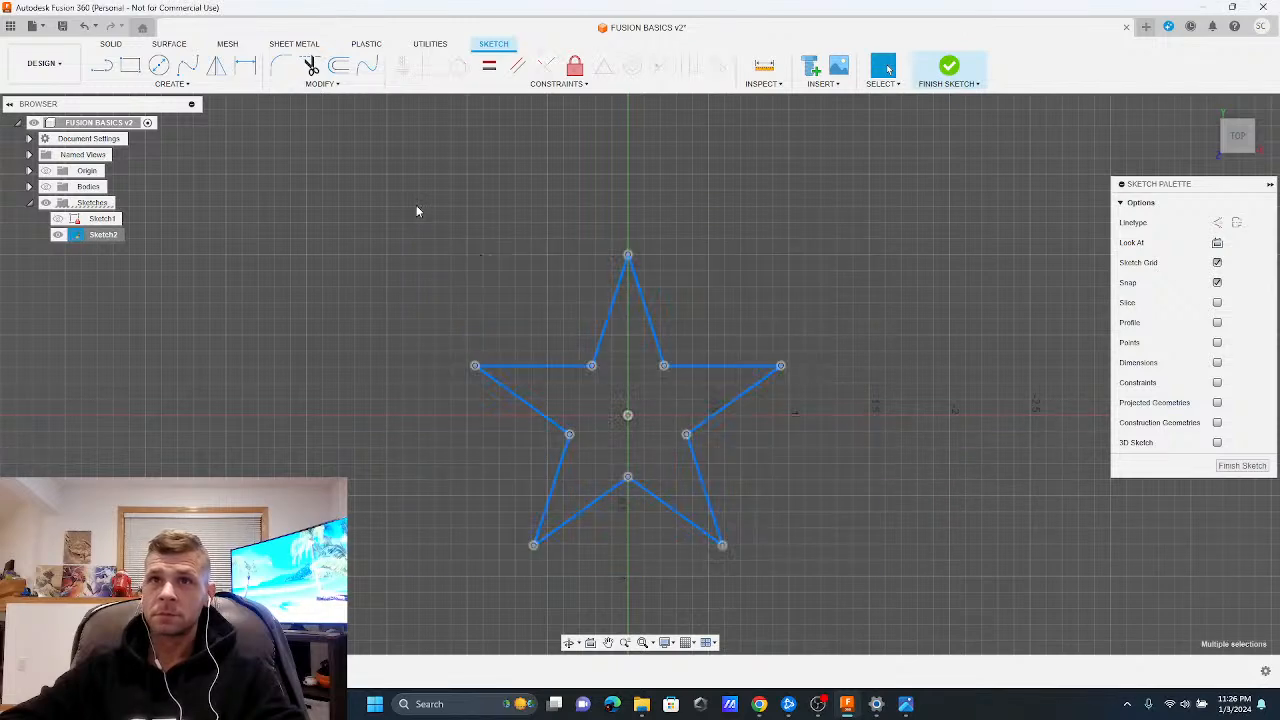
click(325, 84)
click(300, 206)
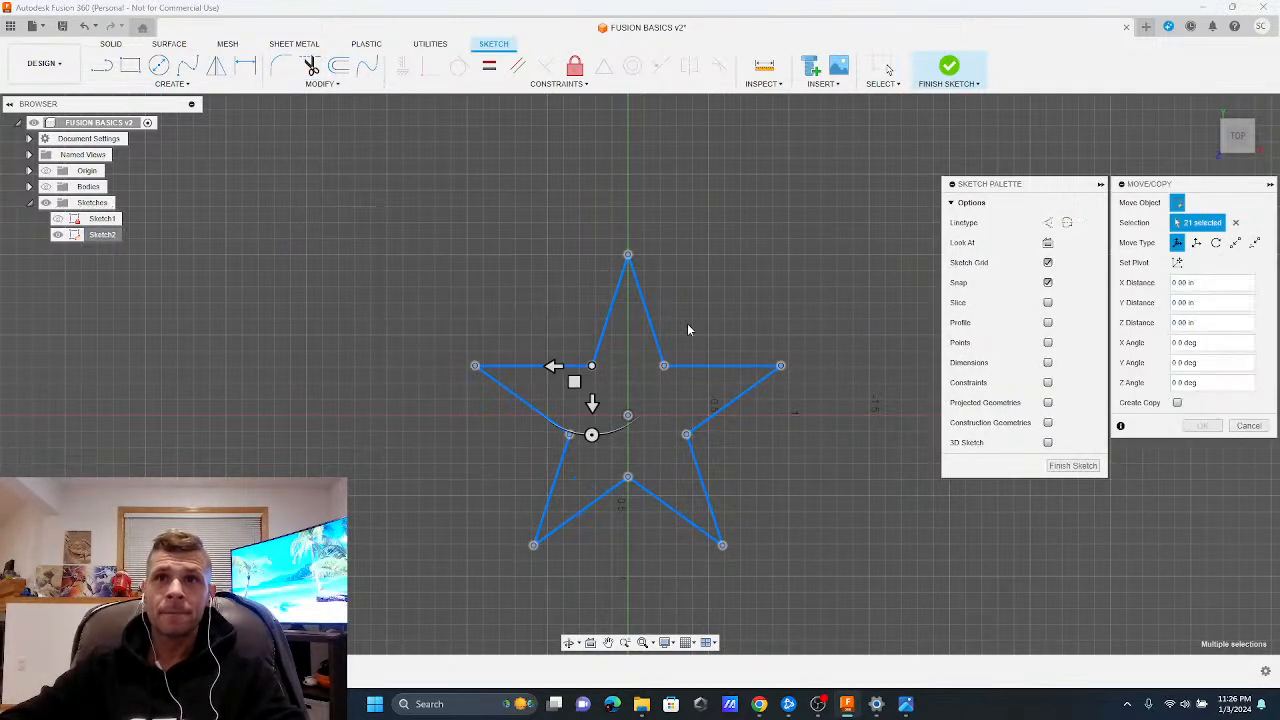
mouse_move(591, 405)
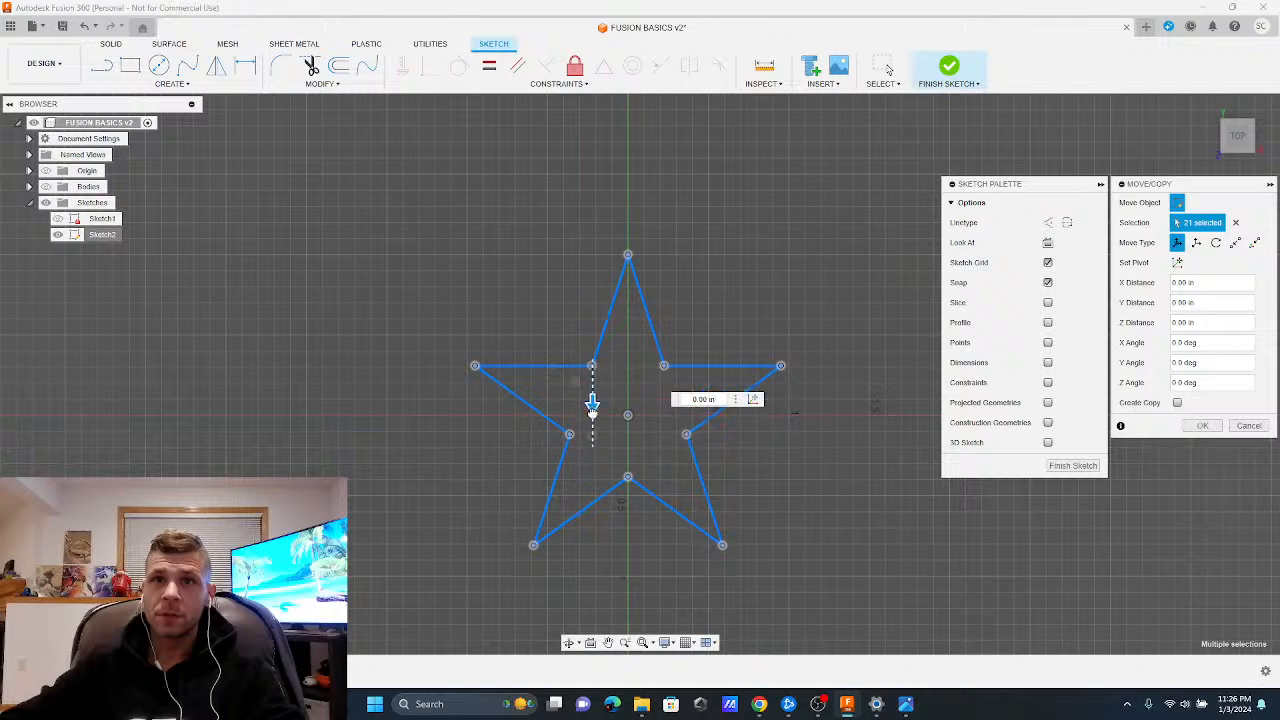
drag(591, 434, 565, 432)
key(Escape)
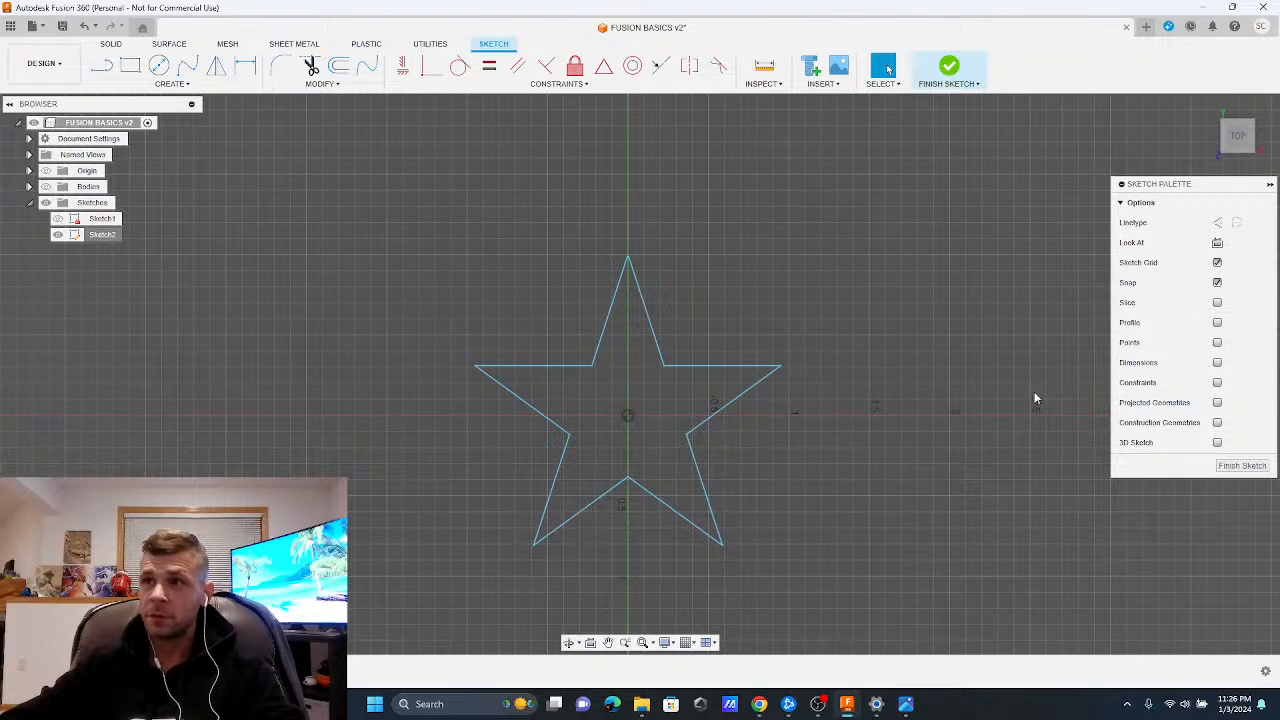
Try to move the whole star by -1 in in Y with Move/Copy
click(321, 83)
click(110, 238)
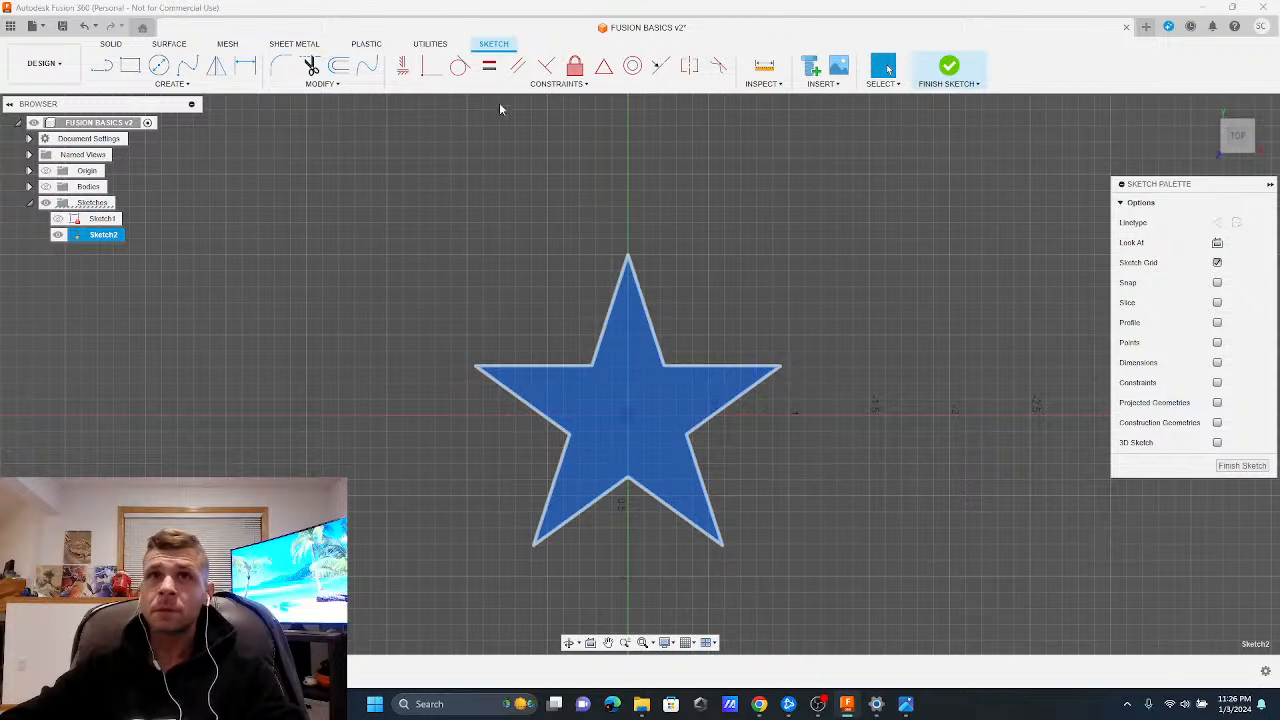
click(318, 82)
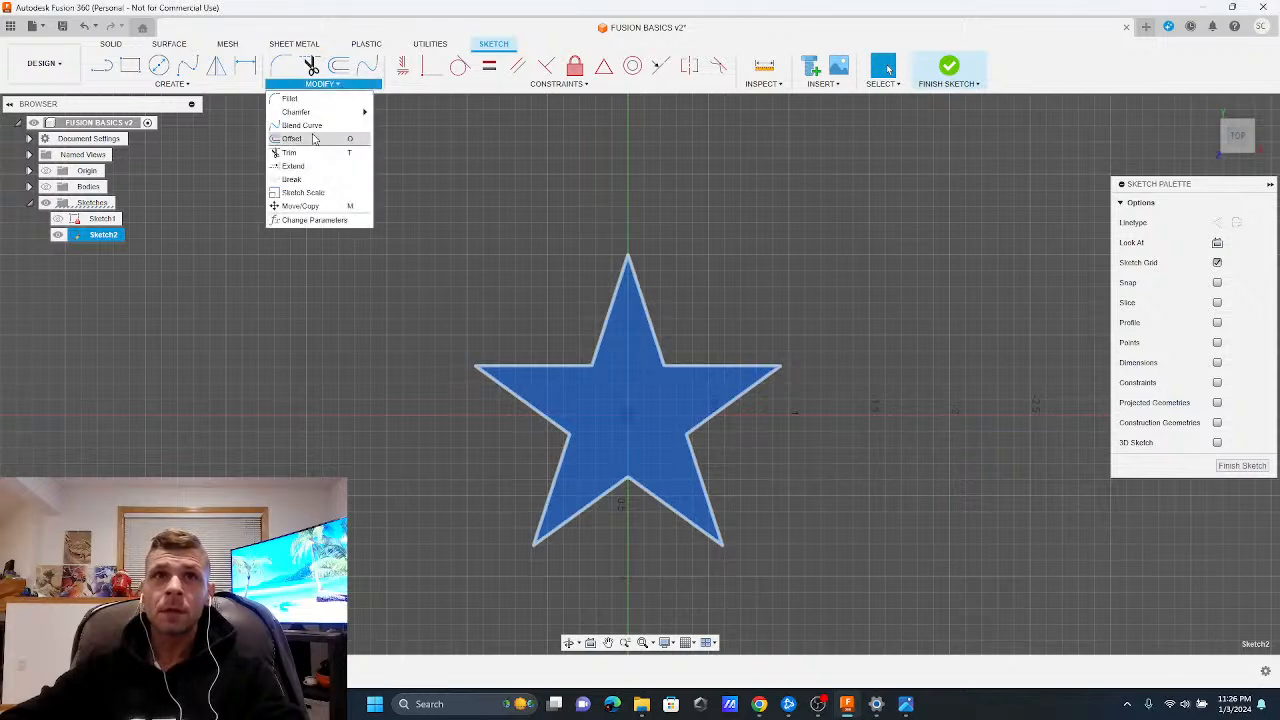
click(305, 207)
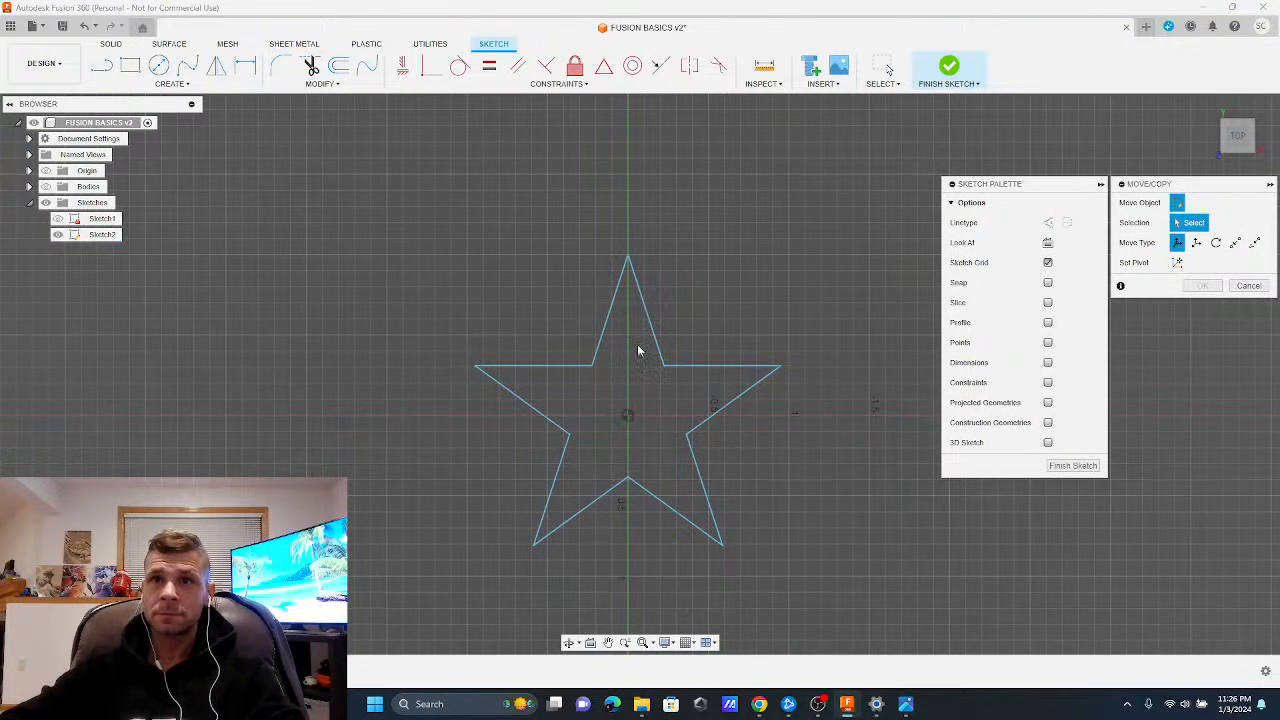
mouse_move(396, 214)
mouse_down()
mouse_move(794, 486)
mouse_move(876, 598)
mouse_up()
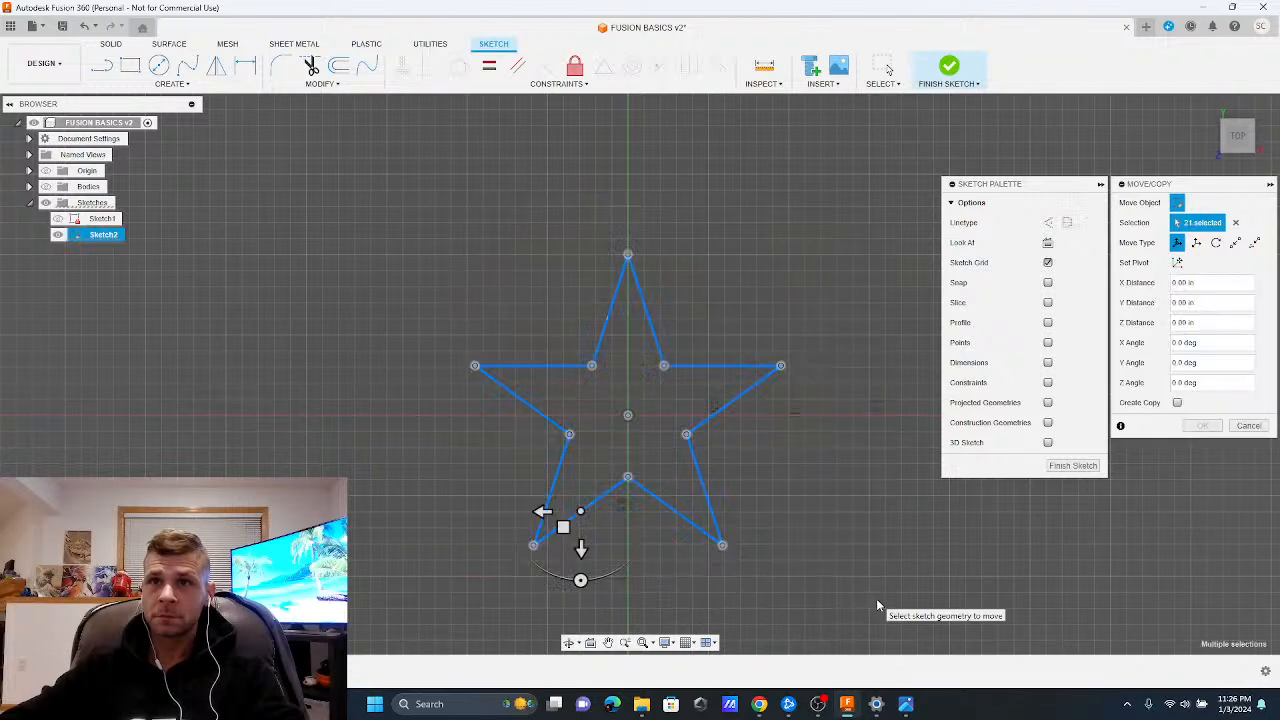
click(581, 549)
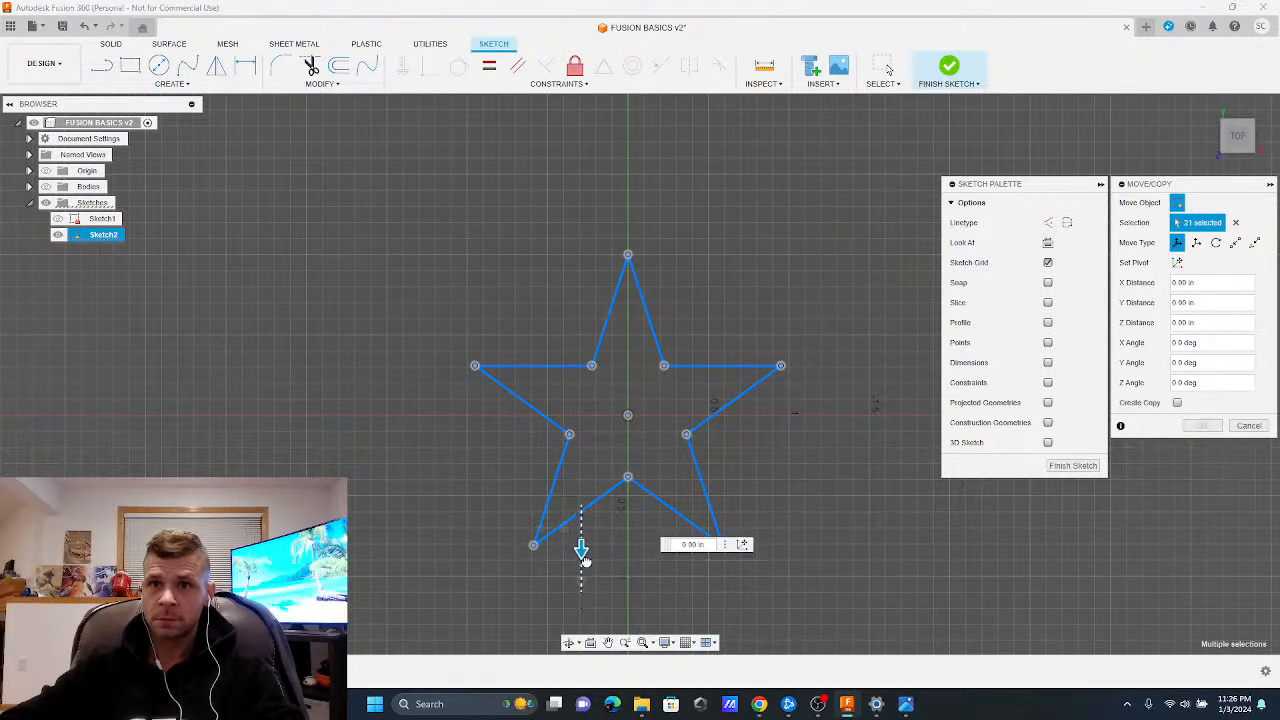
click(1208, 301)
text(-1)
key(Tab)
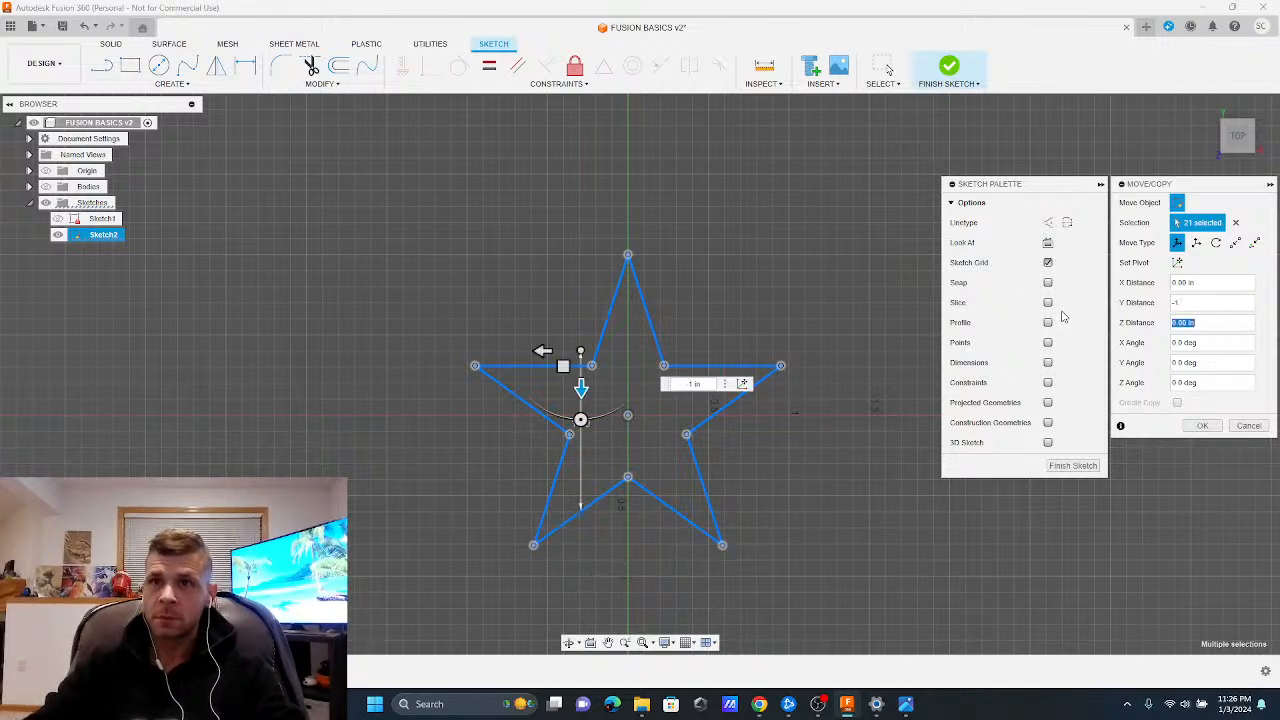
key(Tab)
key(Return)
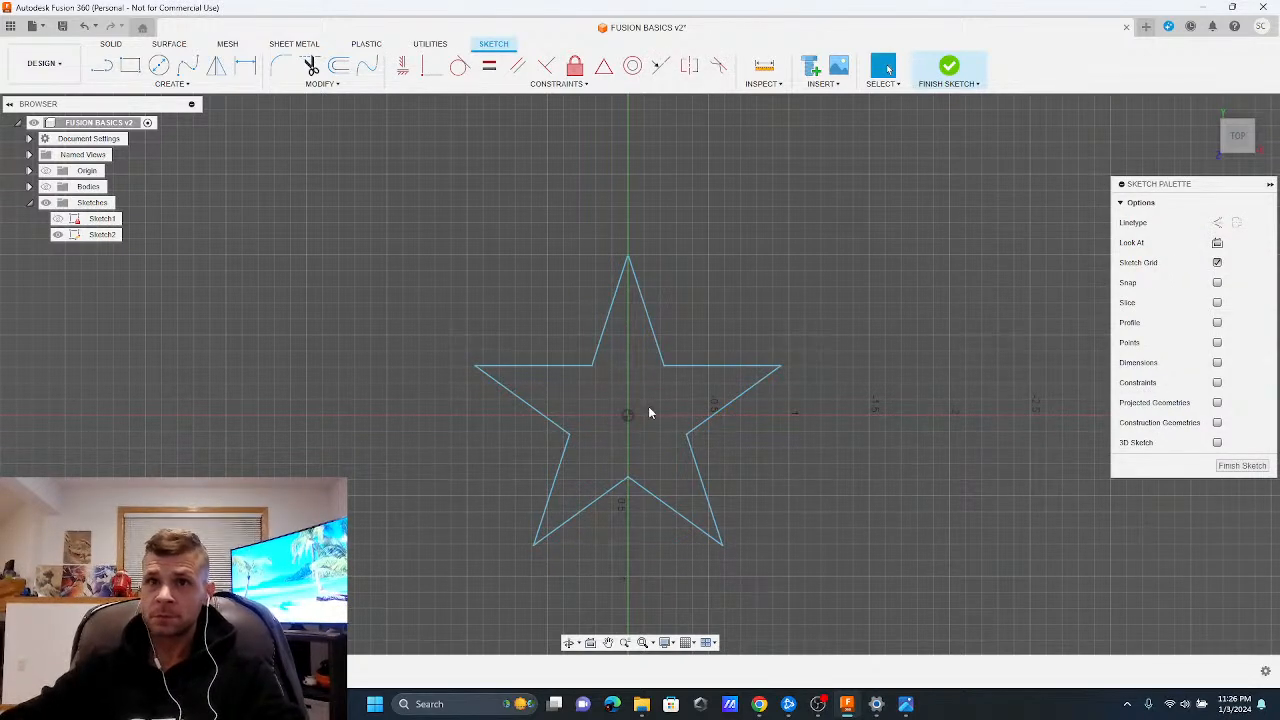
Sketch a center-diameter circle about 0.84 in across, above and to the left of the star, and finish the sketch
click(159, 65)
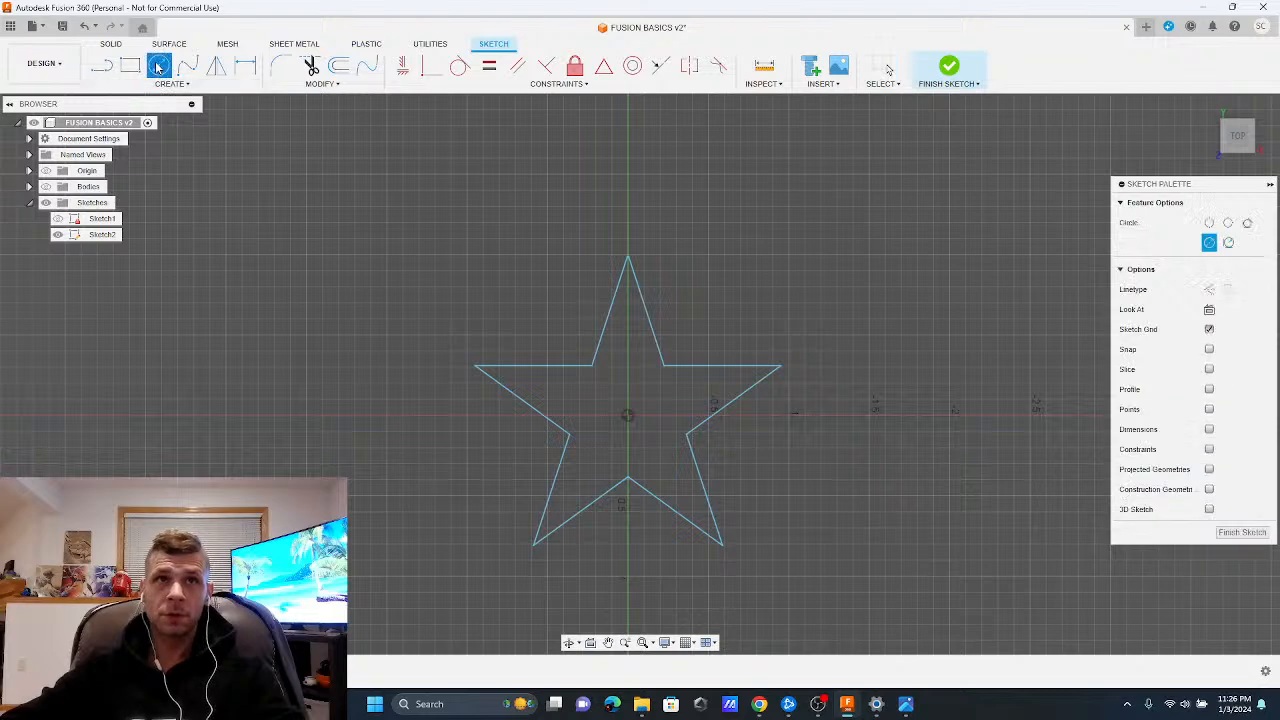
click(294, 276)
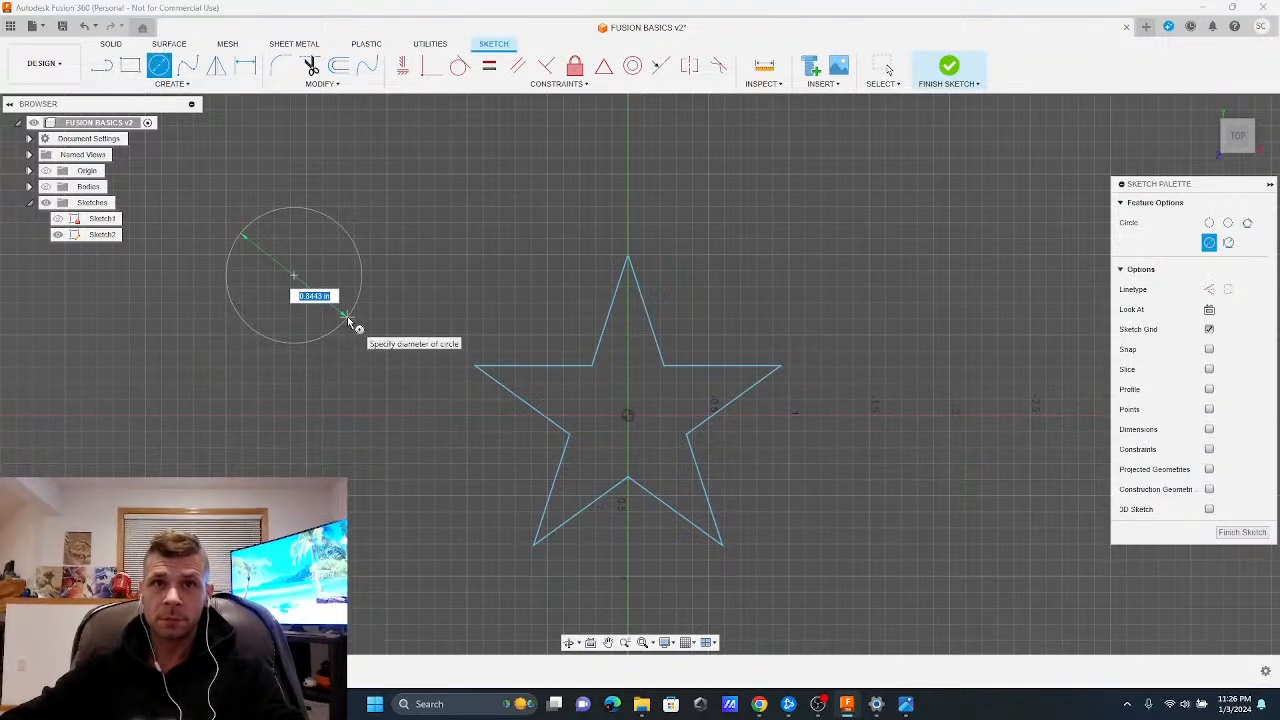
key(Return)
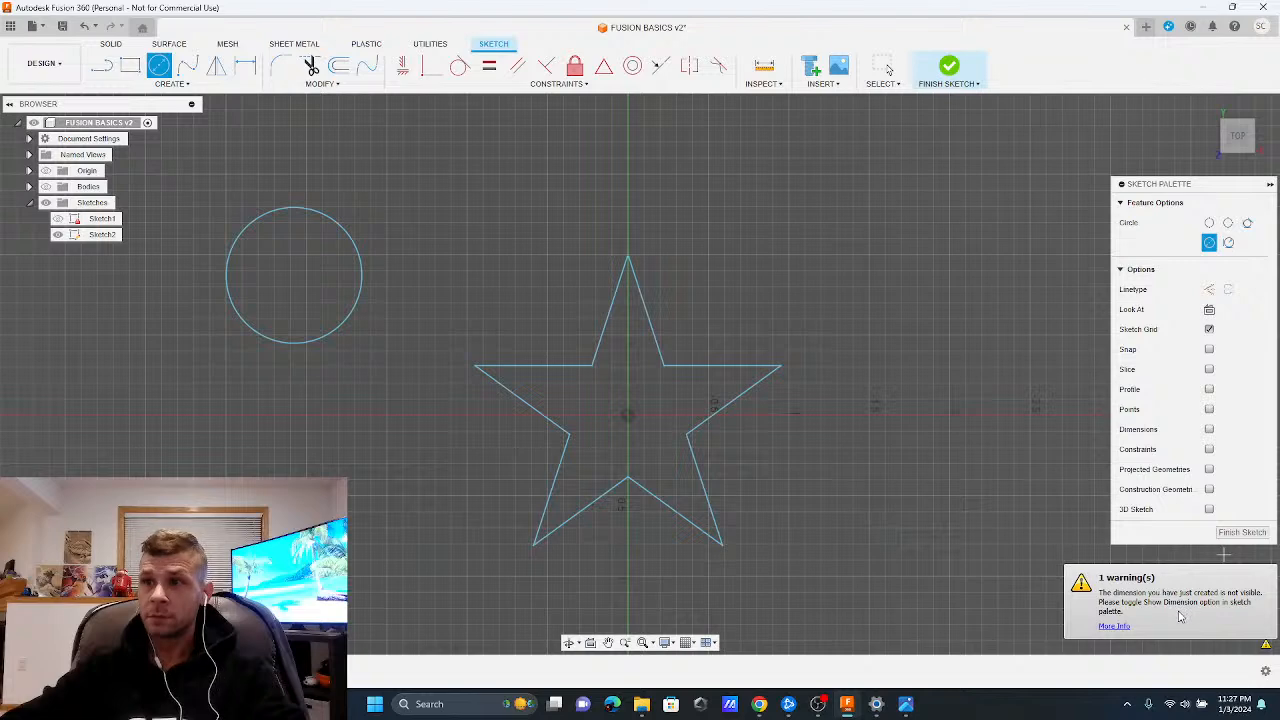
click(1244, 534)
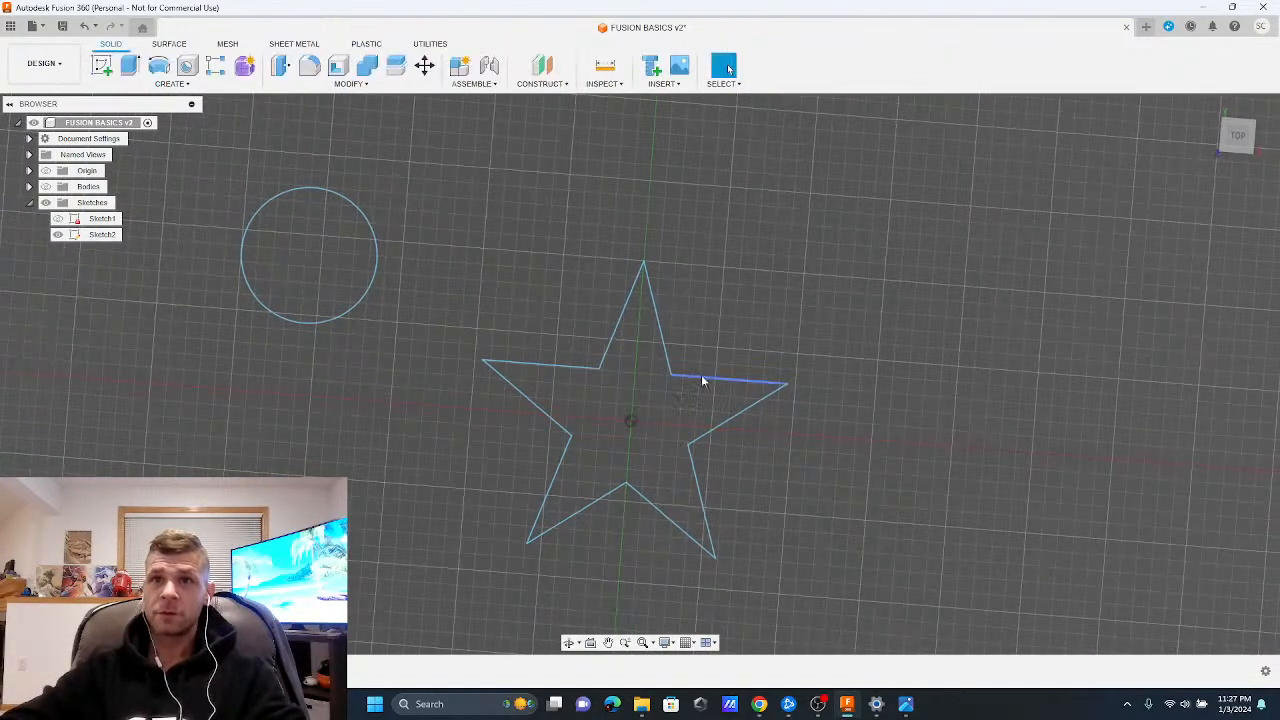
Try to select the star for Move/Copy outside the sketch, then cancel the command
click(424, 65)
drag(480, 226, 806, 593)
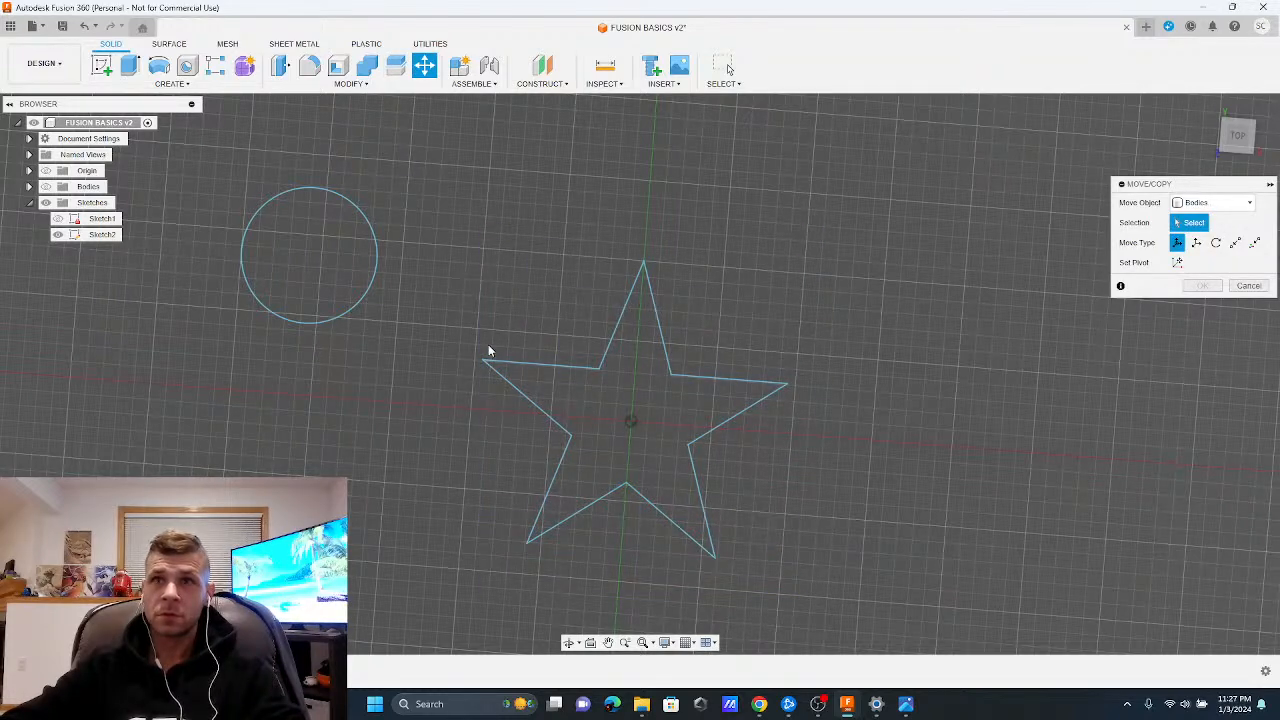
click(1248, 286)
Reopen Sketch2 for editing
click(110, 236)
right_click(110, 236)
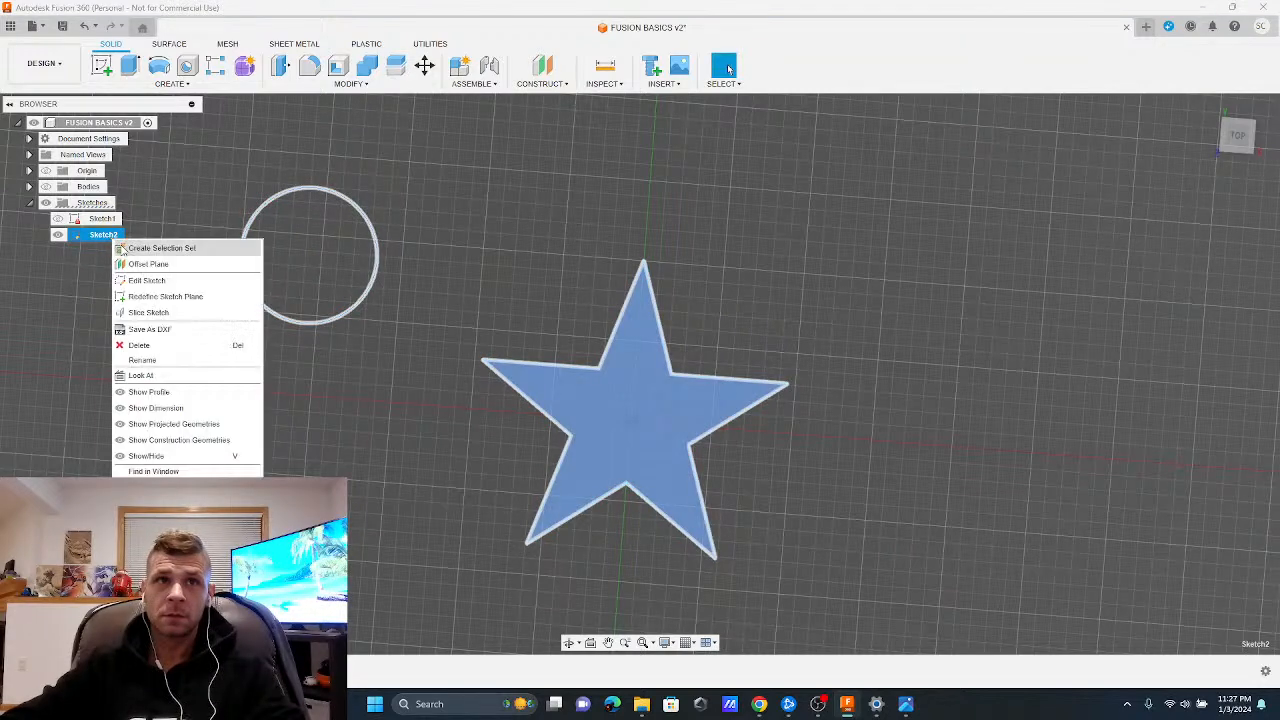
click(140, 282)
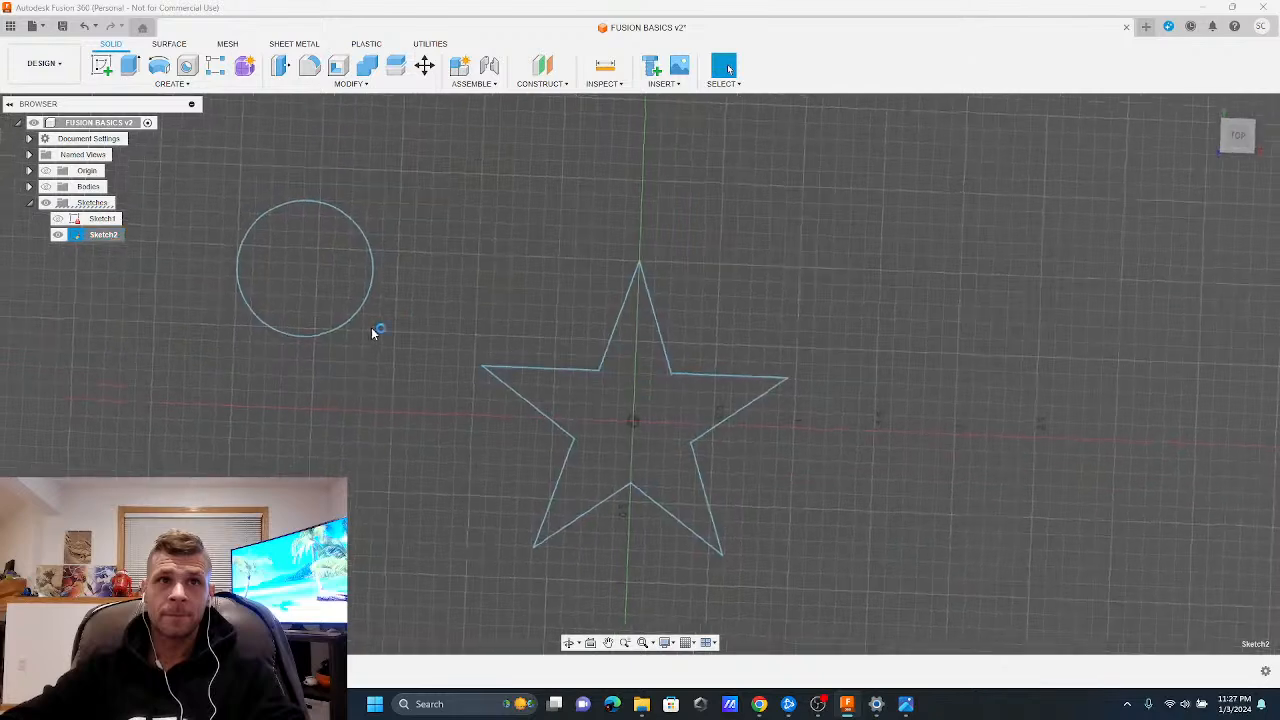
Try to move only the circle by about 0.02 in in X and 0.56 in in Y with Move/Copy
click(323, 348)
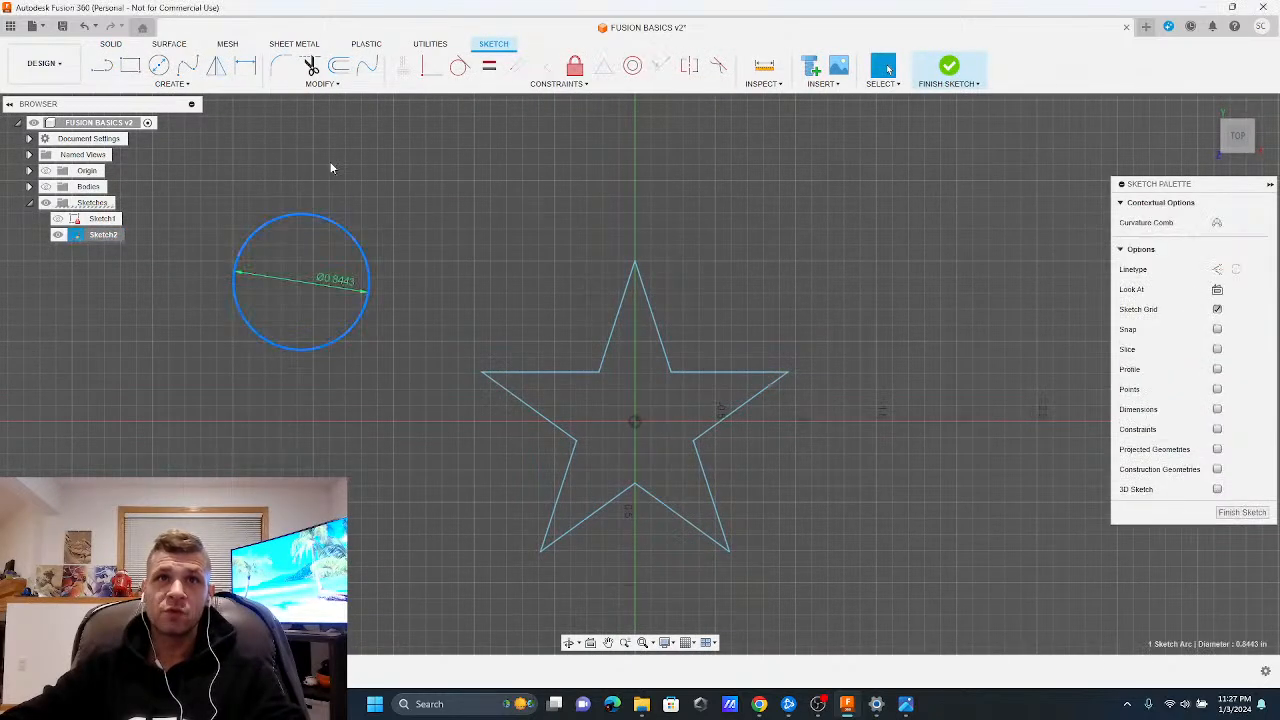
click(322, 84)
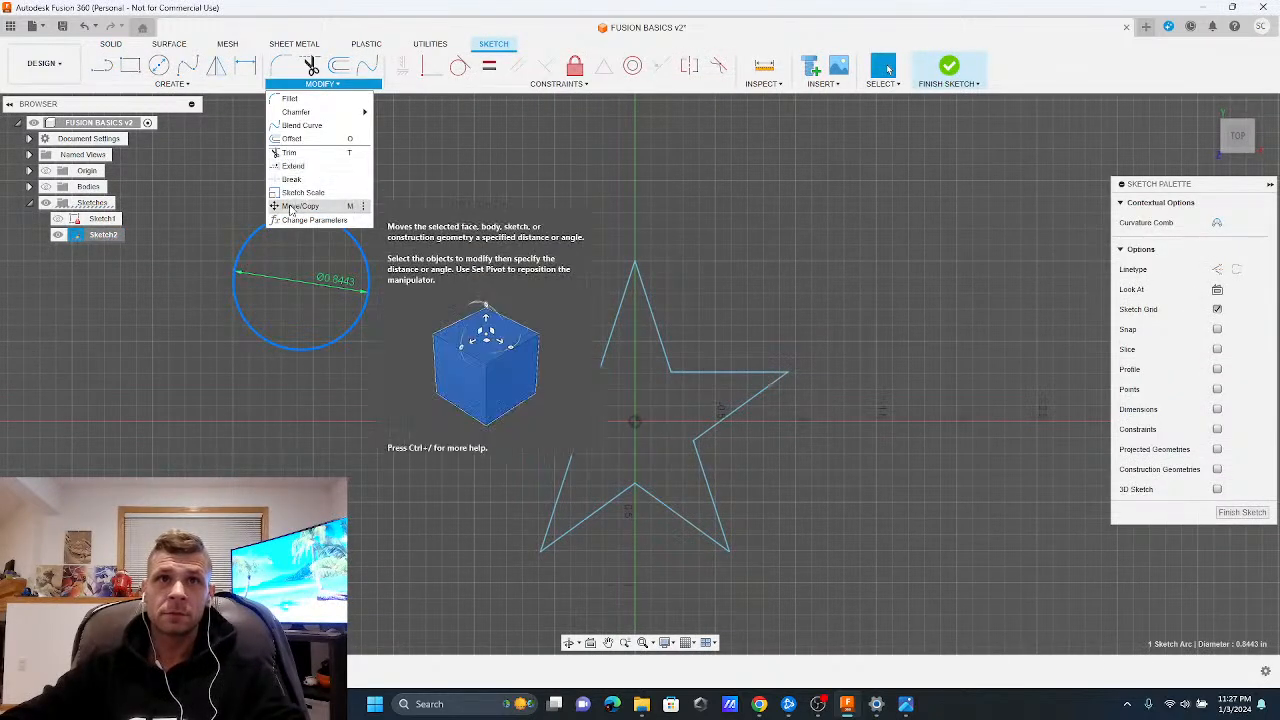
click(320, 203)
drag(283, 297, 280, 386)
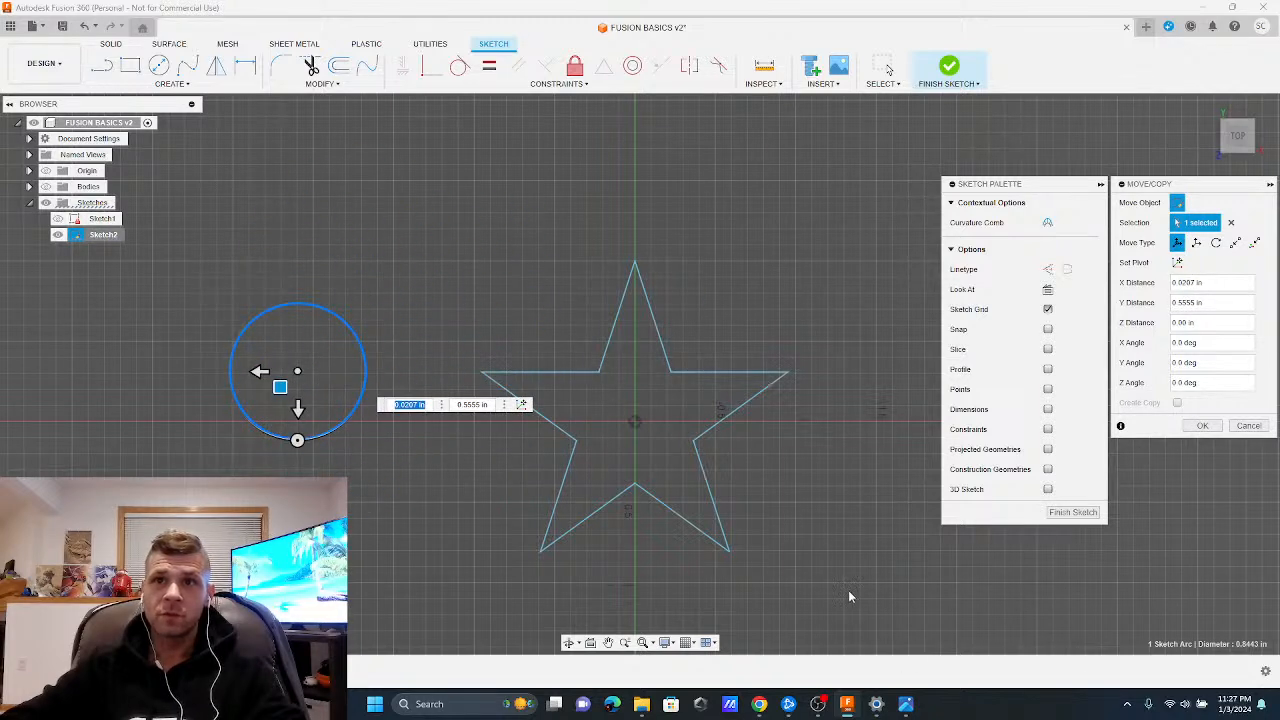
Try to include the whole star in the circle's Move/Copy selection, then cancel the command
mouse_move(848, 593)
mouse_down()
mouse_move(535, 194)
mouse_move(436, 180)
mouse_up()
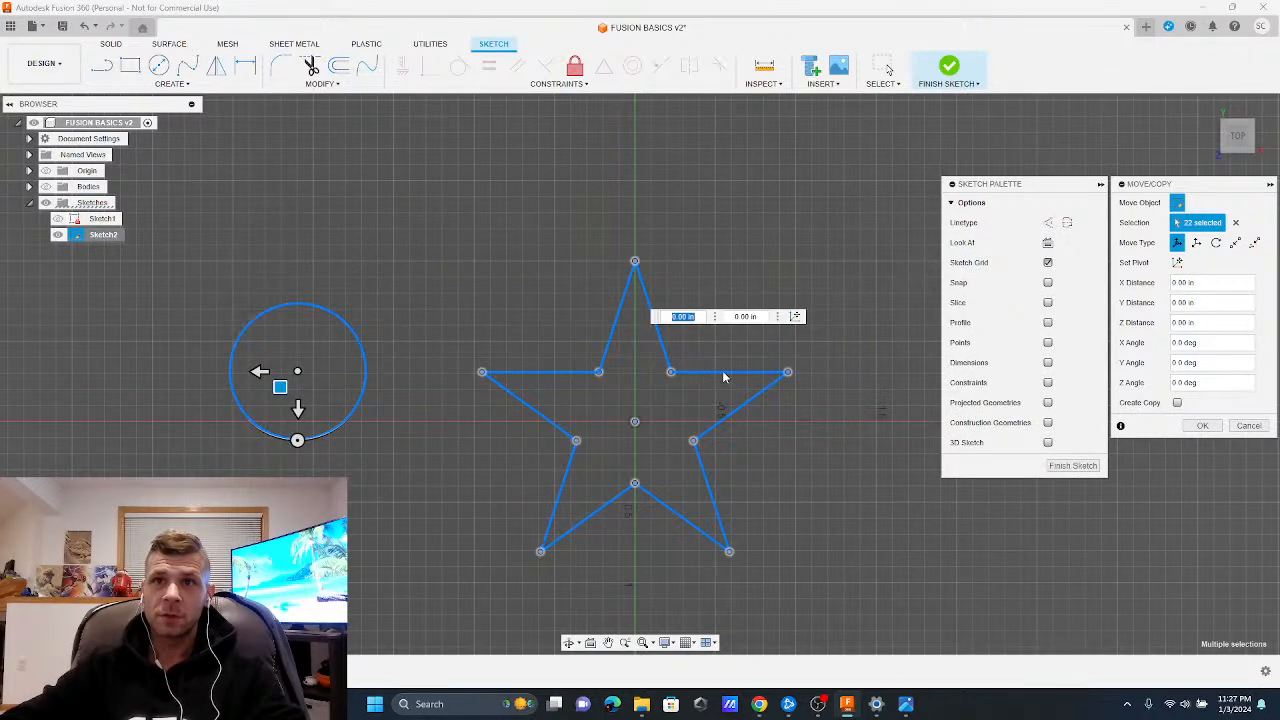
ctrl+click(724, 373)
drag(807, 556, 487, 148)
drag(832, 605, 466, 172)
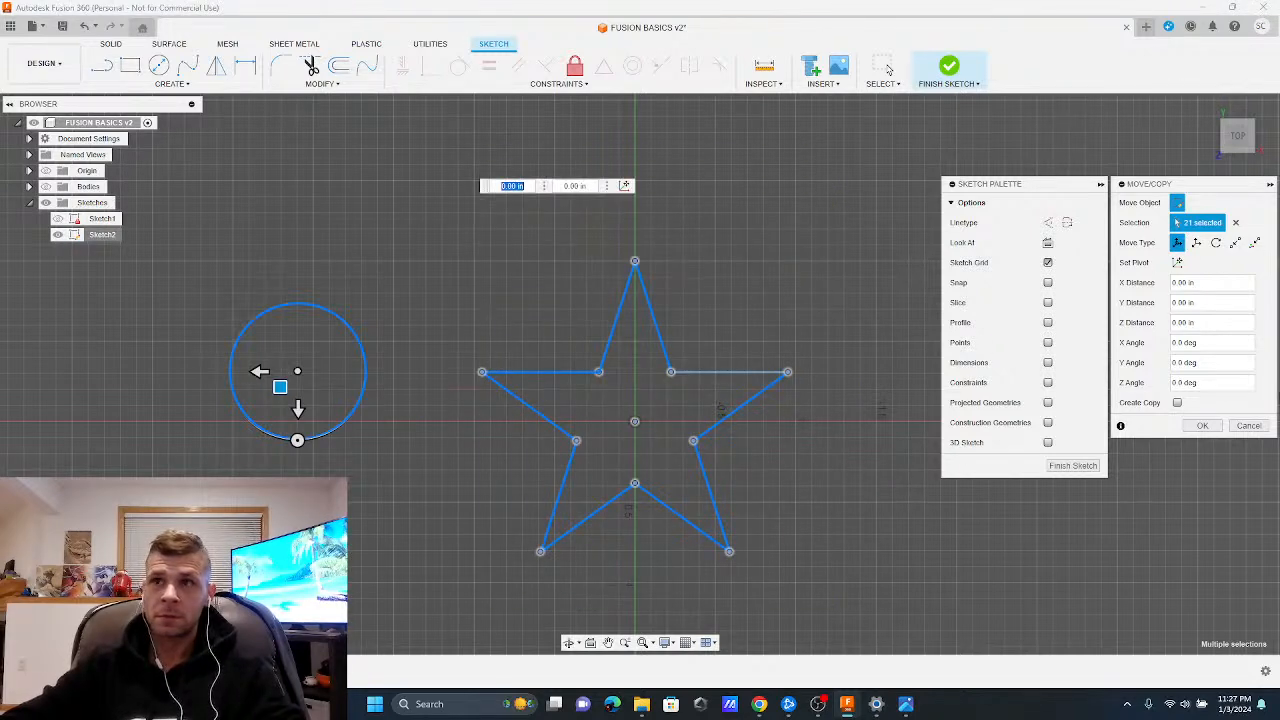
click(1248, 426)
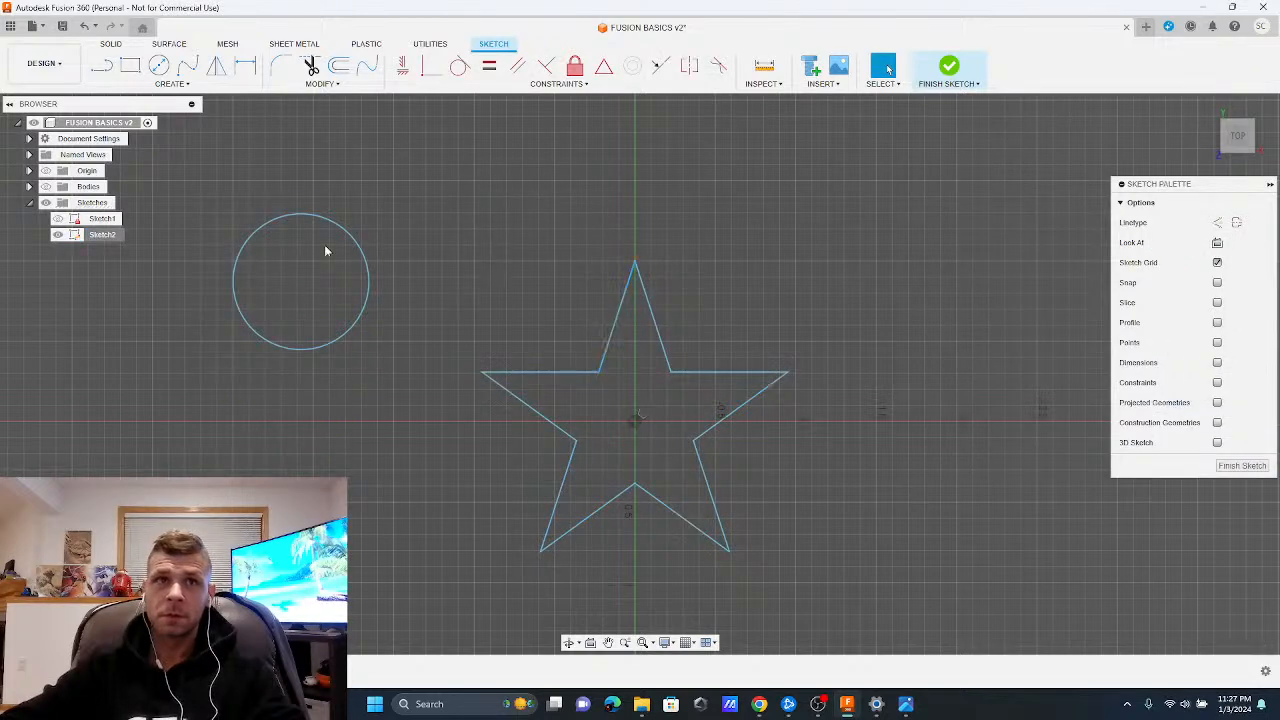
right_click(92, 237)
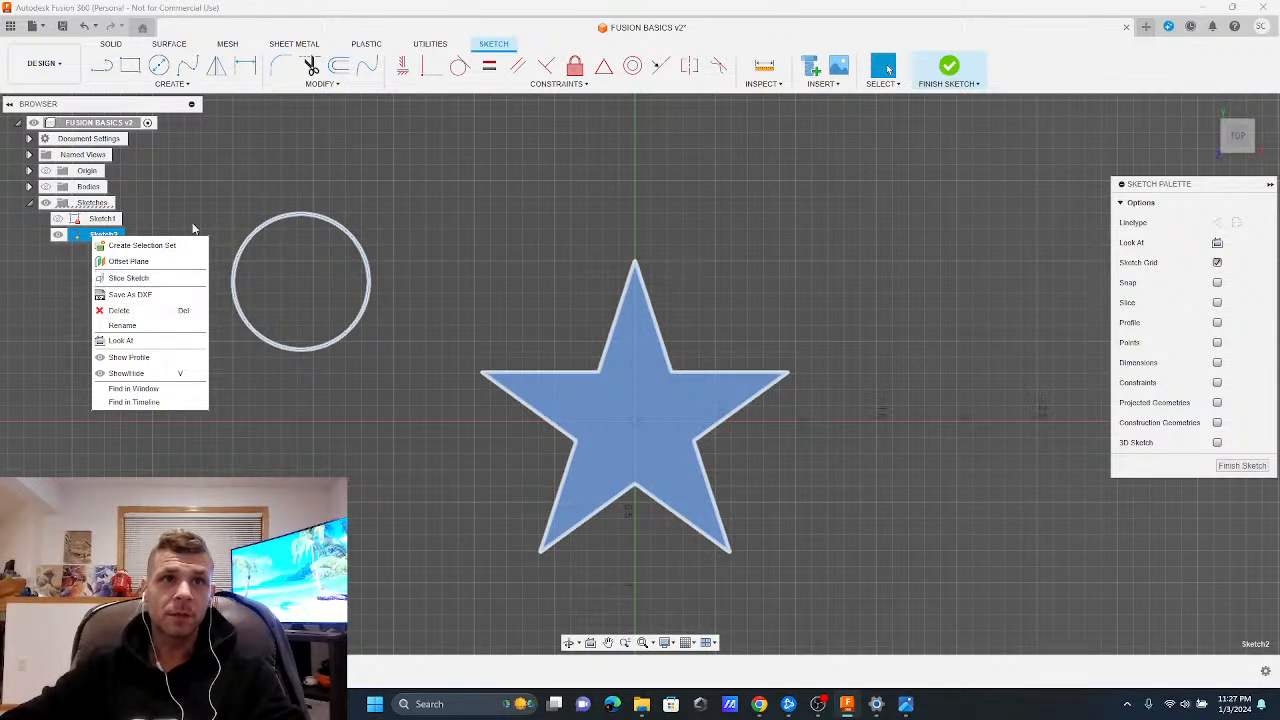
click(219, 187)
right_click(104, 244)
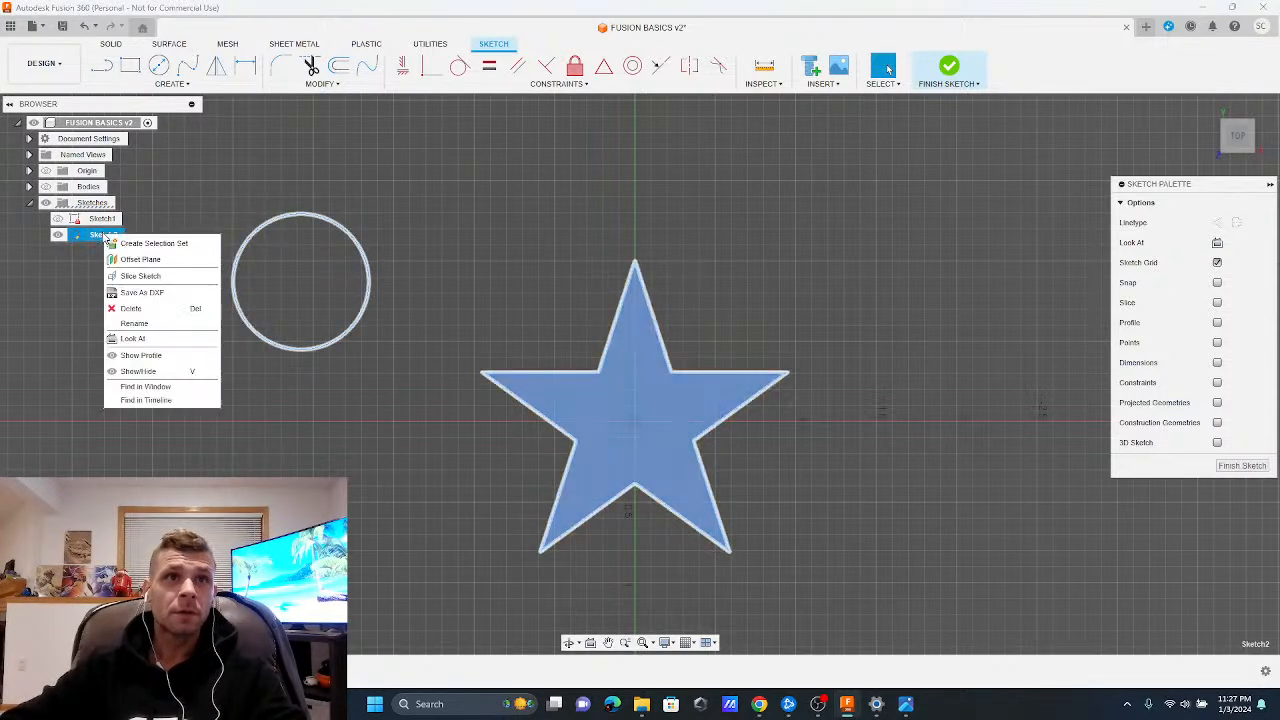
click(940, 325)
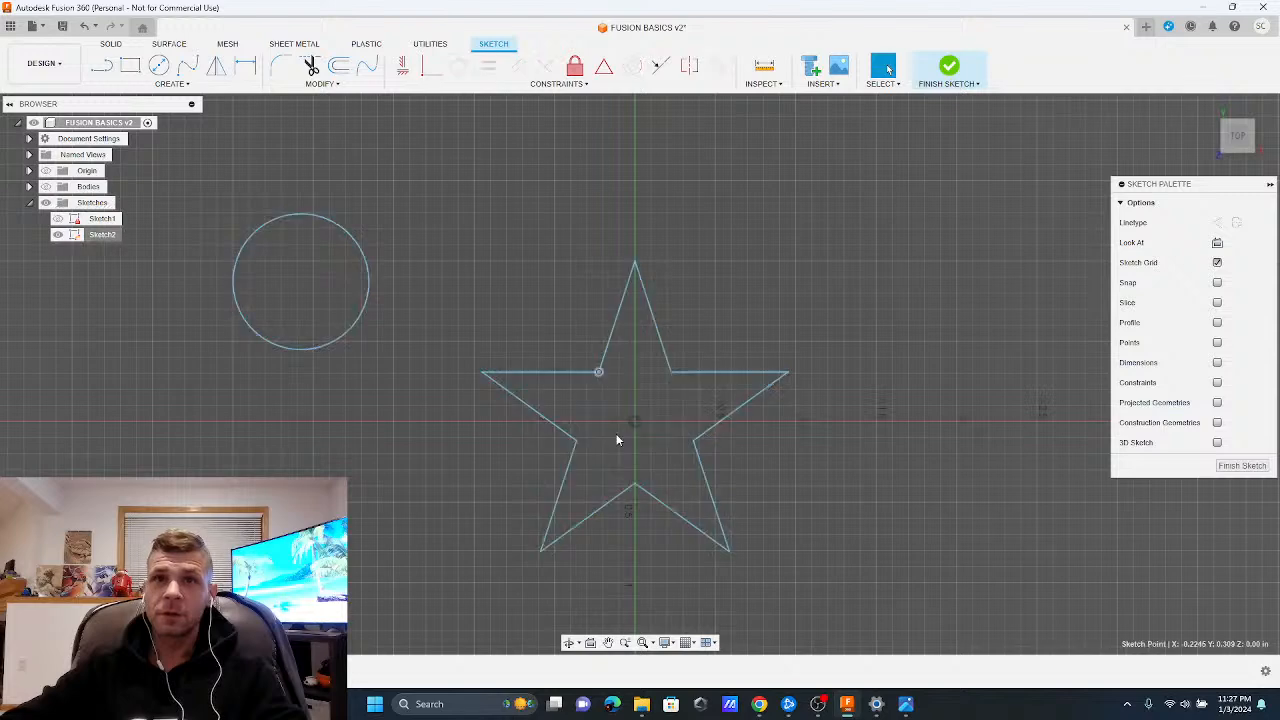
Shift the circle slightly freehand without Move/Copy, and try to do the same with the star
drag(491, 251, 655, 500)
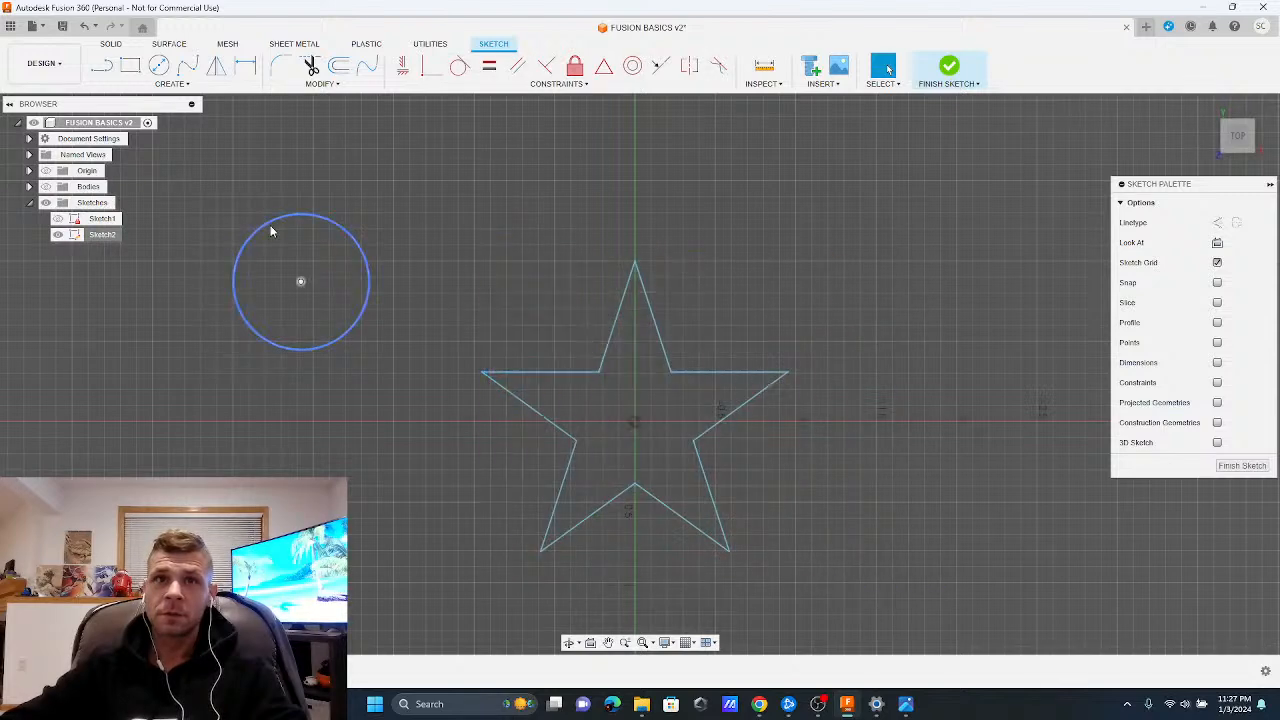
click(271, 229)
click(680, 363)
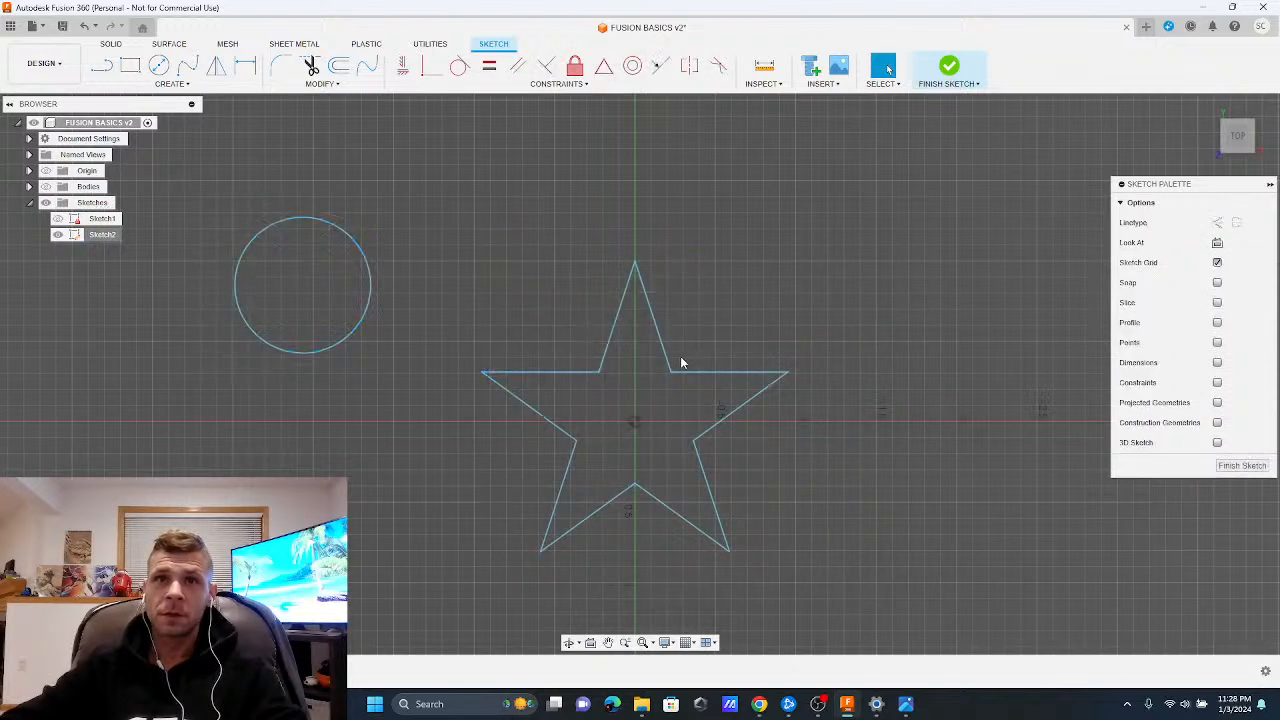
Try to move all ten star lines about -0.10 in in Y with Move/Copy
click(608, 335)
click(588, 373)
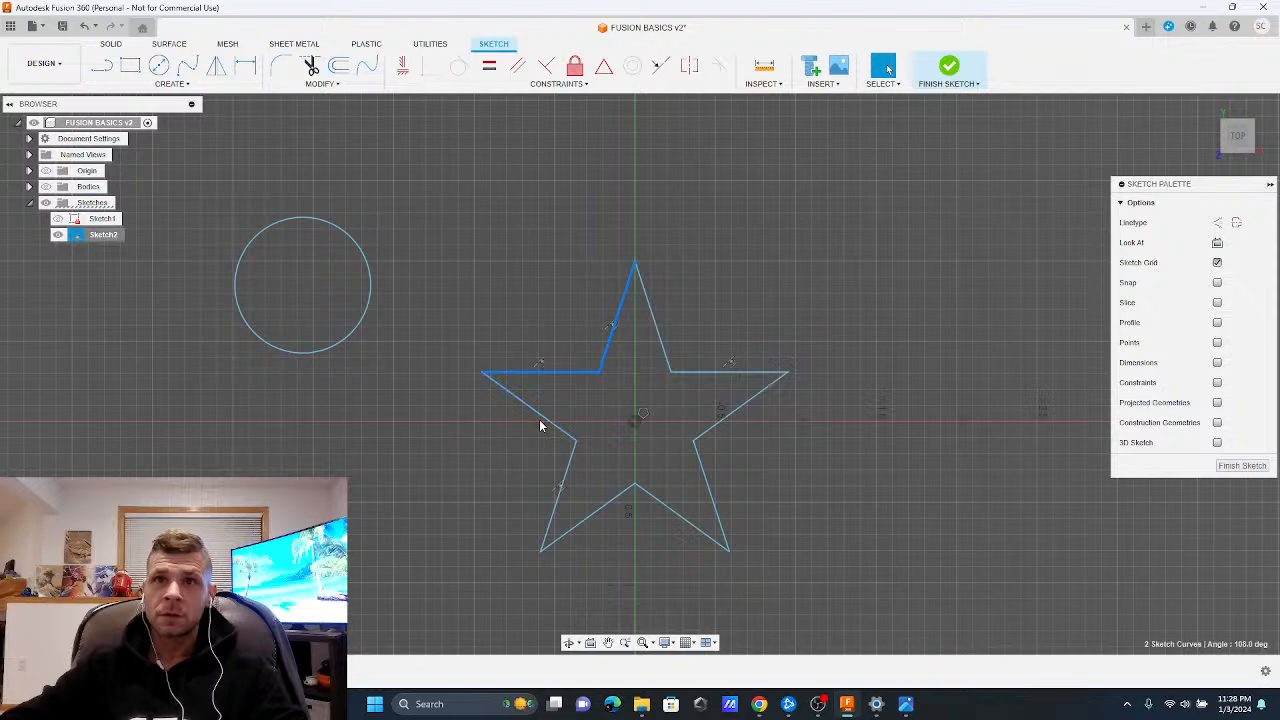
click(545, 425)
click(568, 472)
click(601, 506)
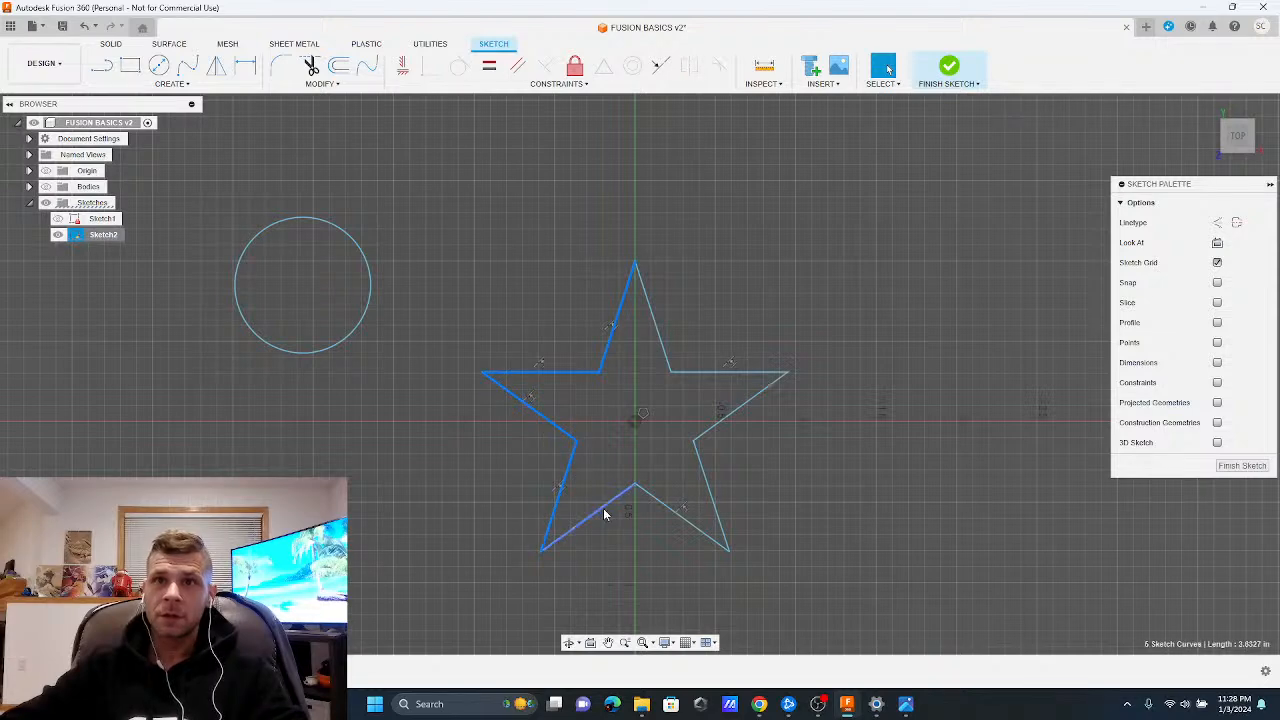
click(665, 506)
click(713, 497)
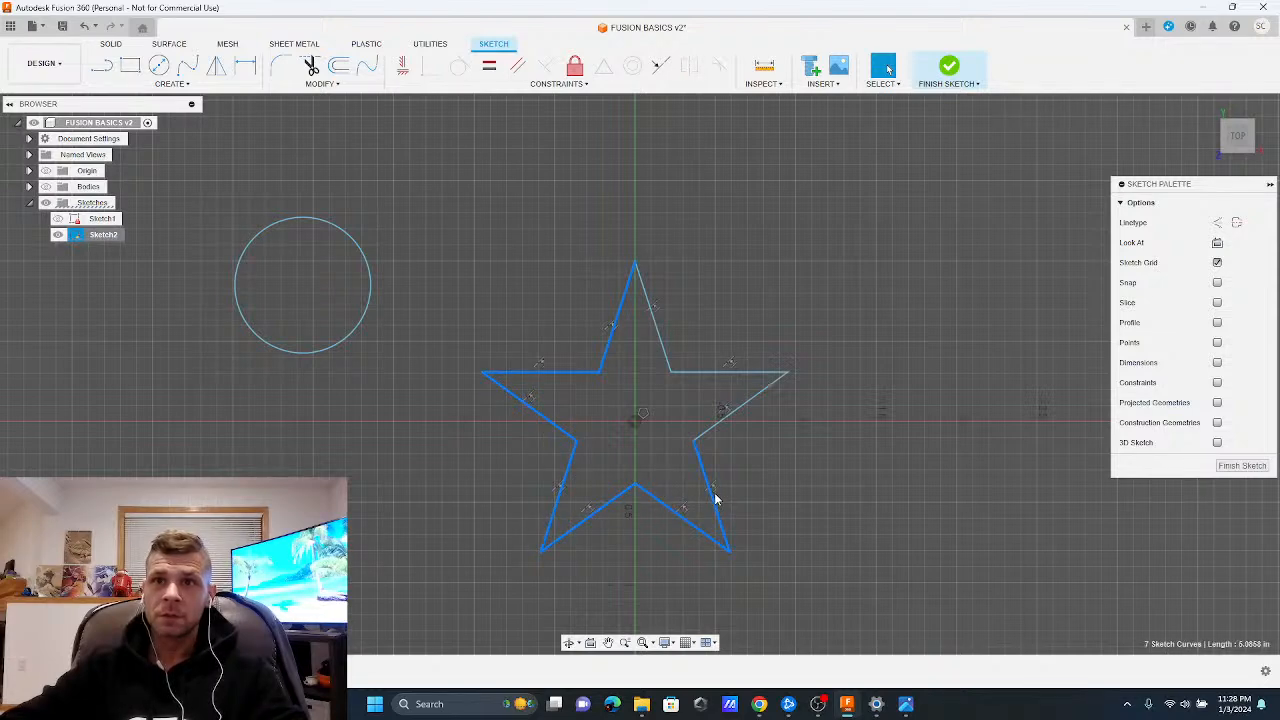
click(716, 428)
click(705, 372)
click(665, 354)
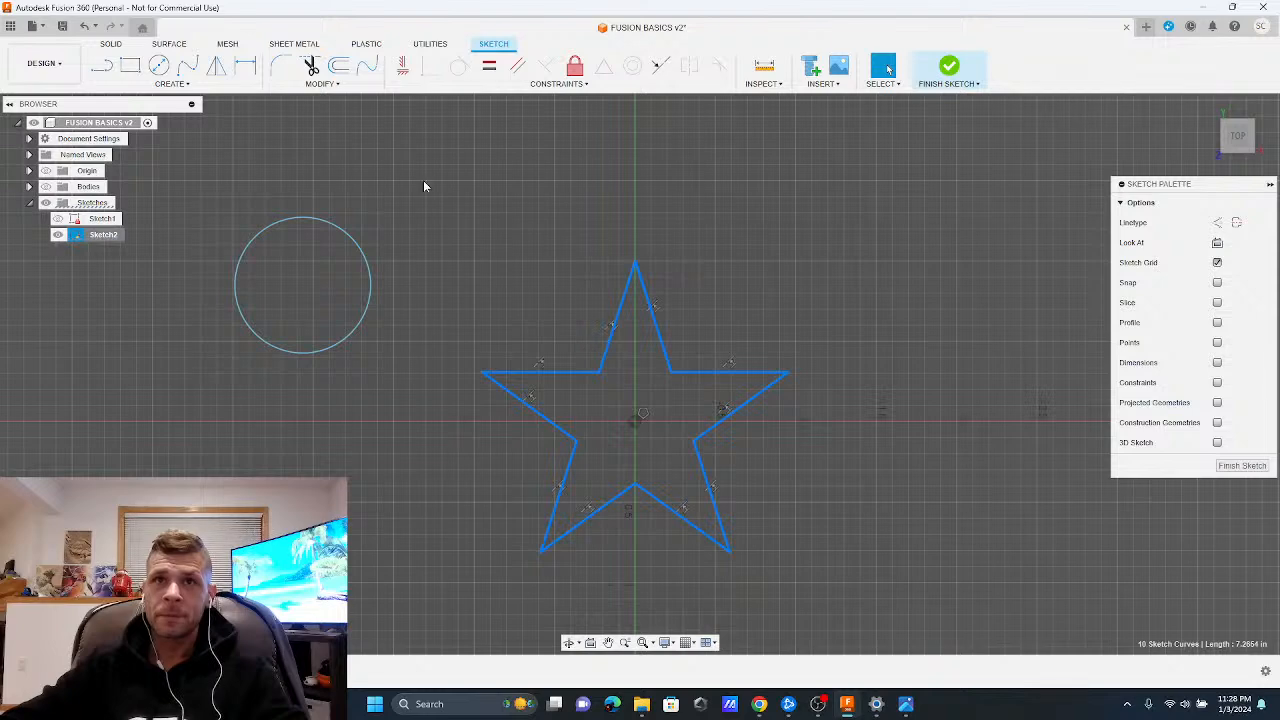
click(322, 83)
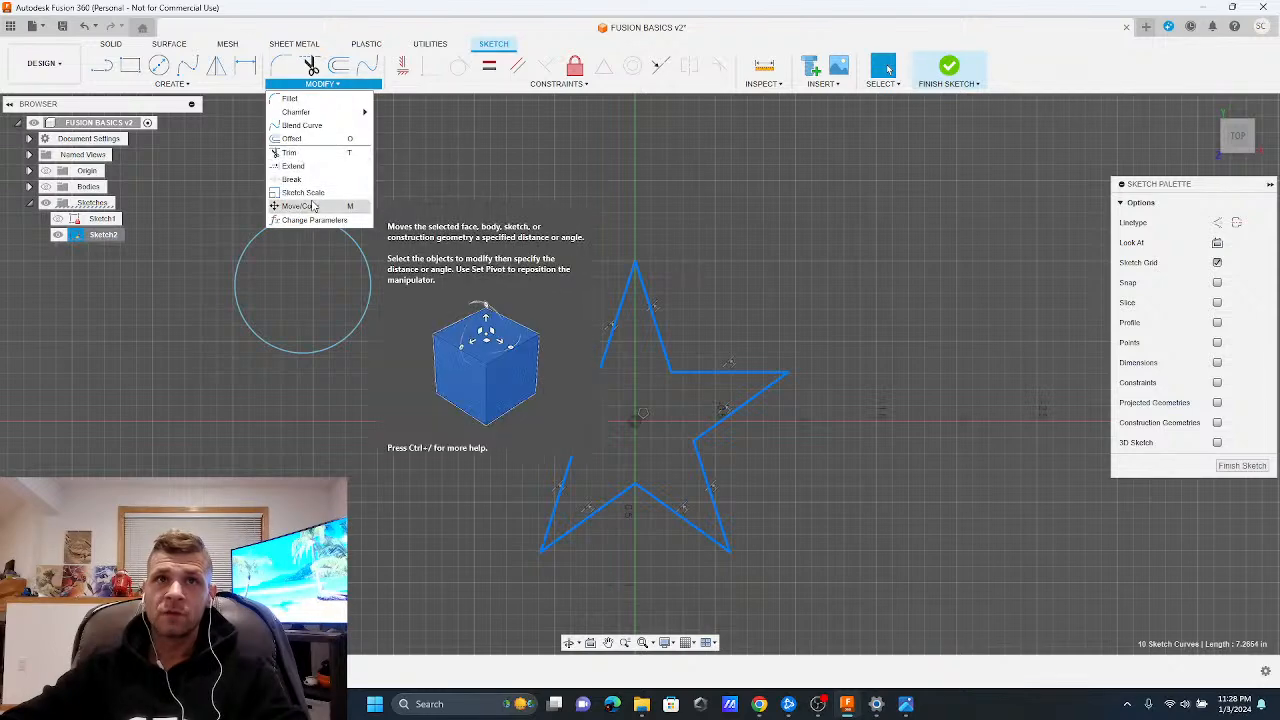
click(330, 206)
drag(587, 370, 539, 232)
drag(556, 260, 560, 265)
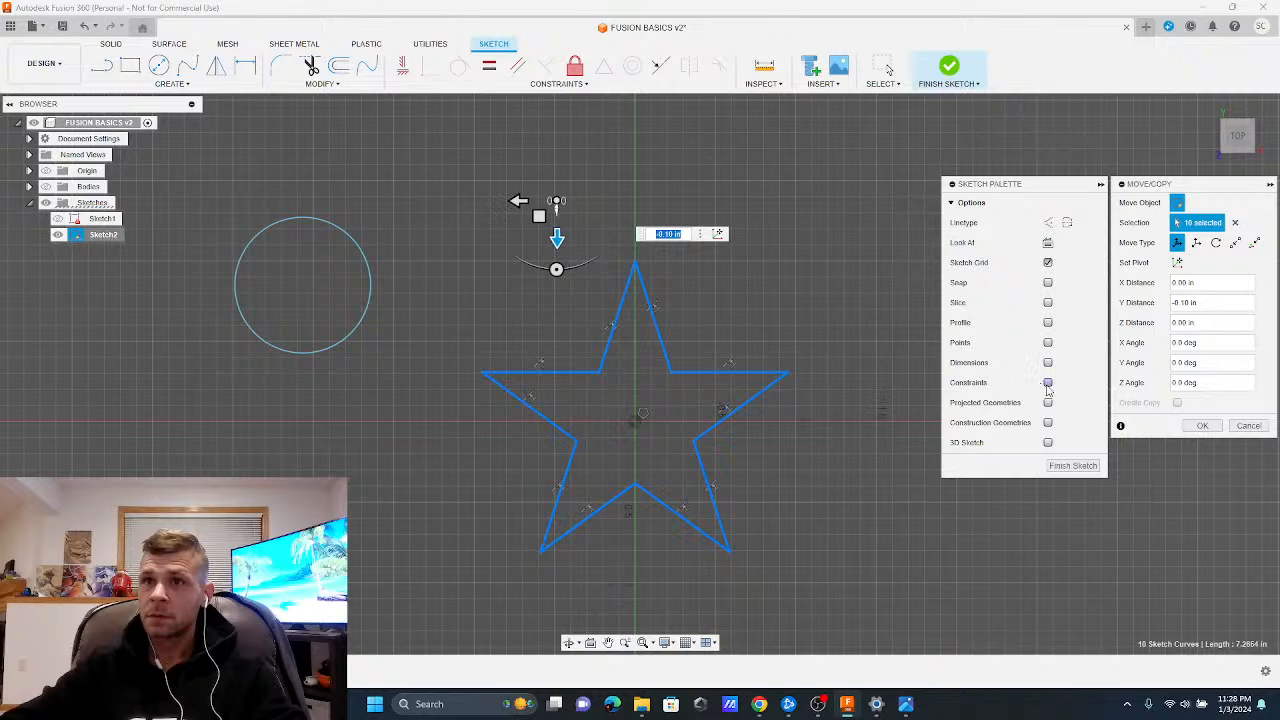
Show the sketch constraints to examine those on the star's lines, and hide them again
click(1047, 384)
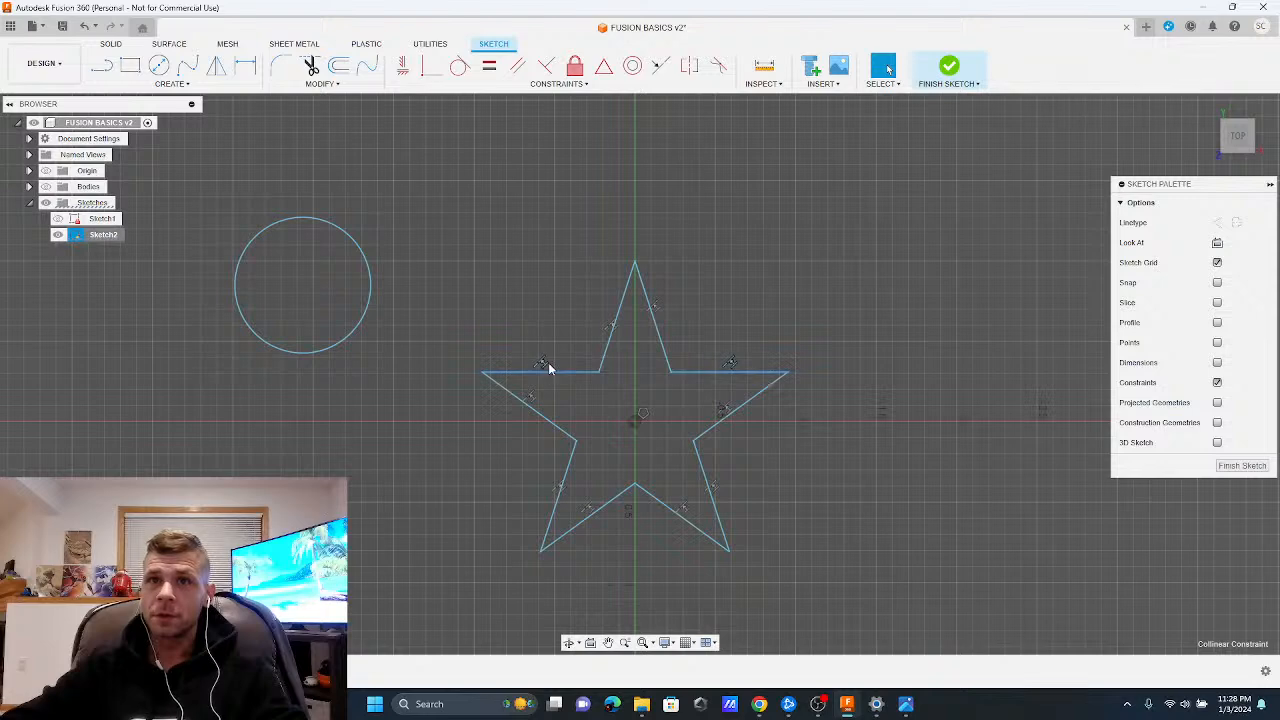
click(560, 428)
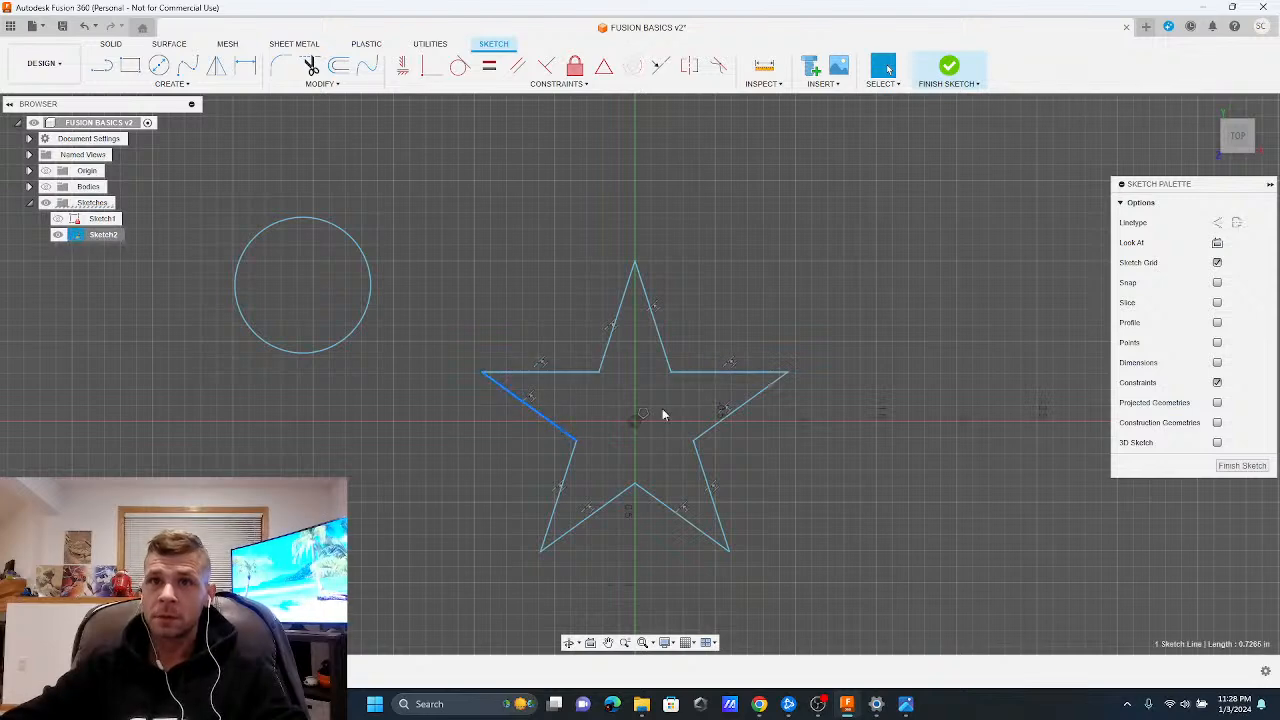
click(810, 516)
click(1217, 382)
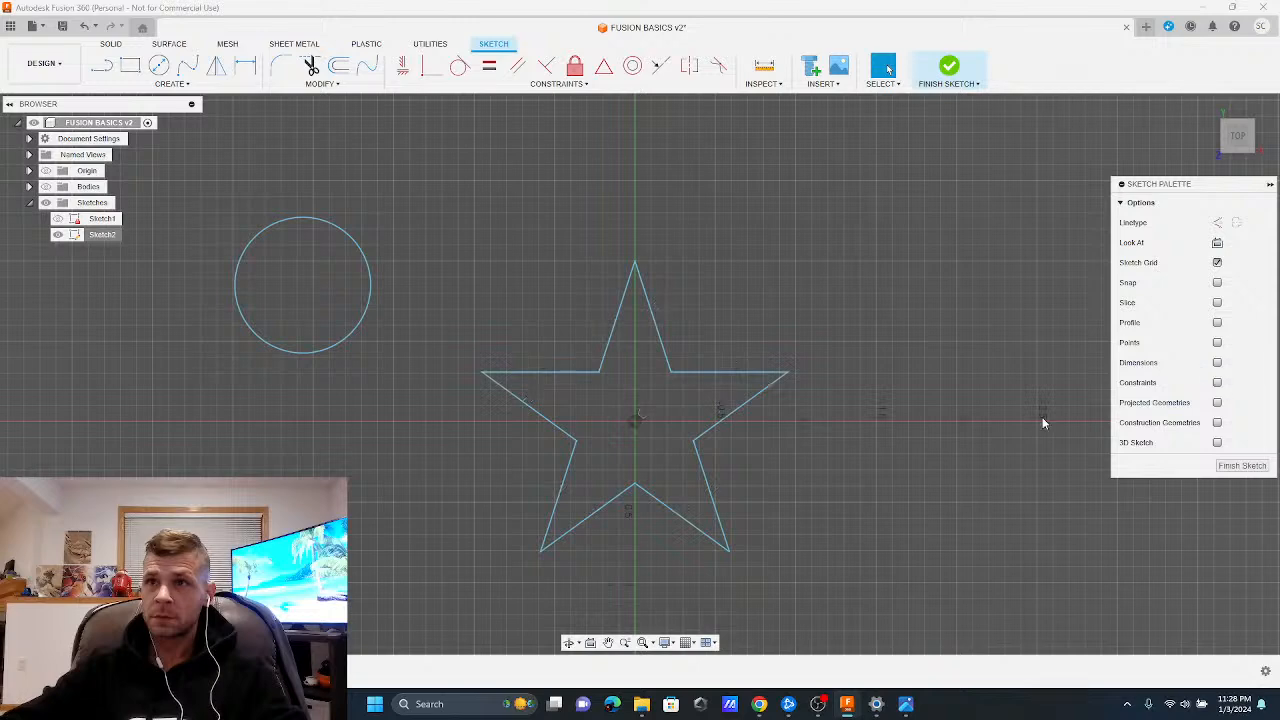
Apply the Fix/UnFix constraint to the whole star, and release it again
click(727, 416)
drag(840, 584, 468, 210)
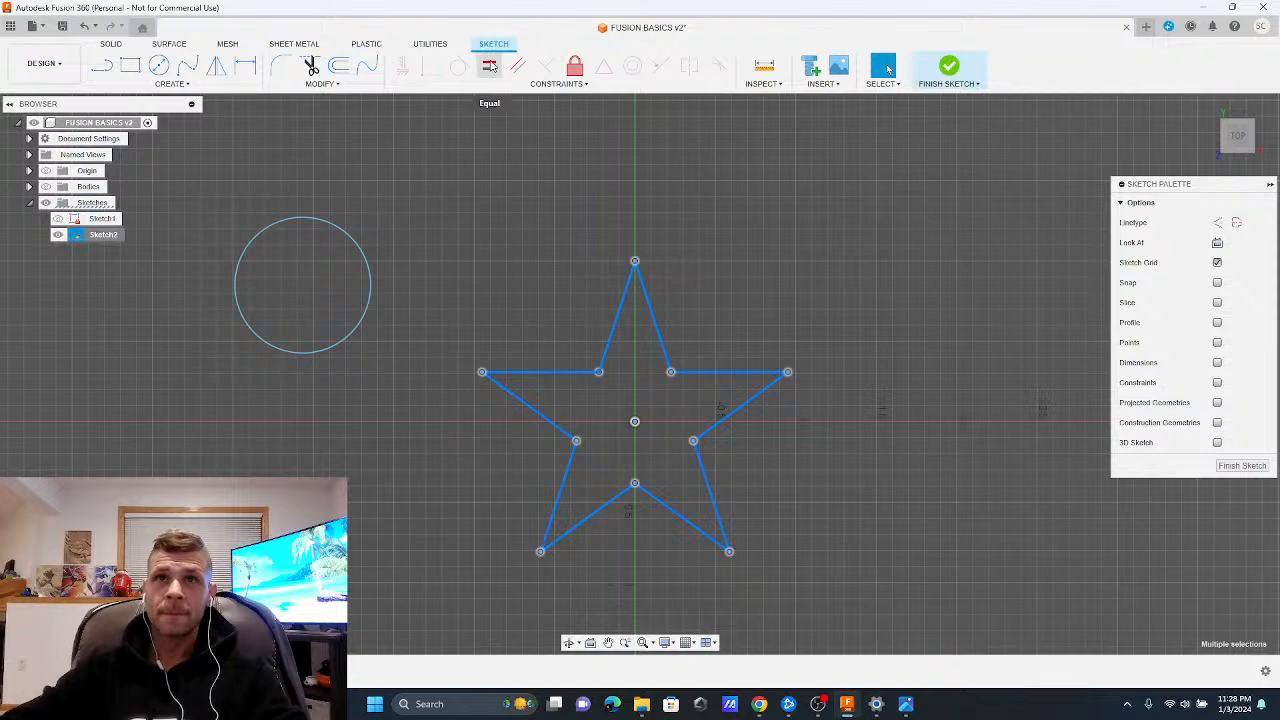
click(574, 84)
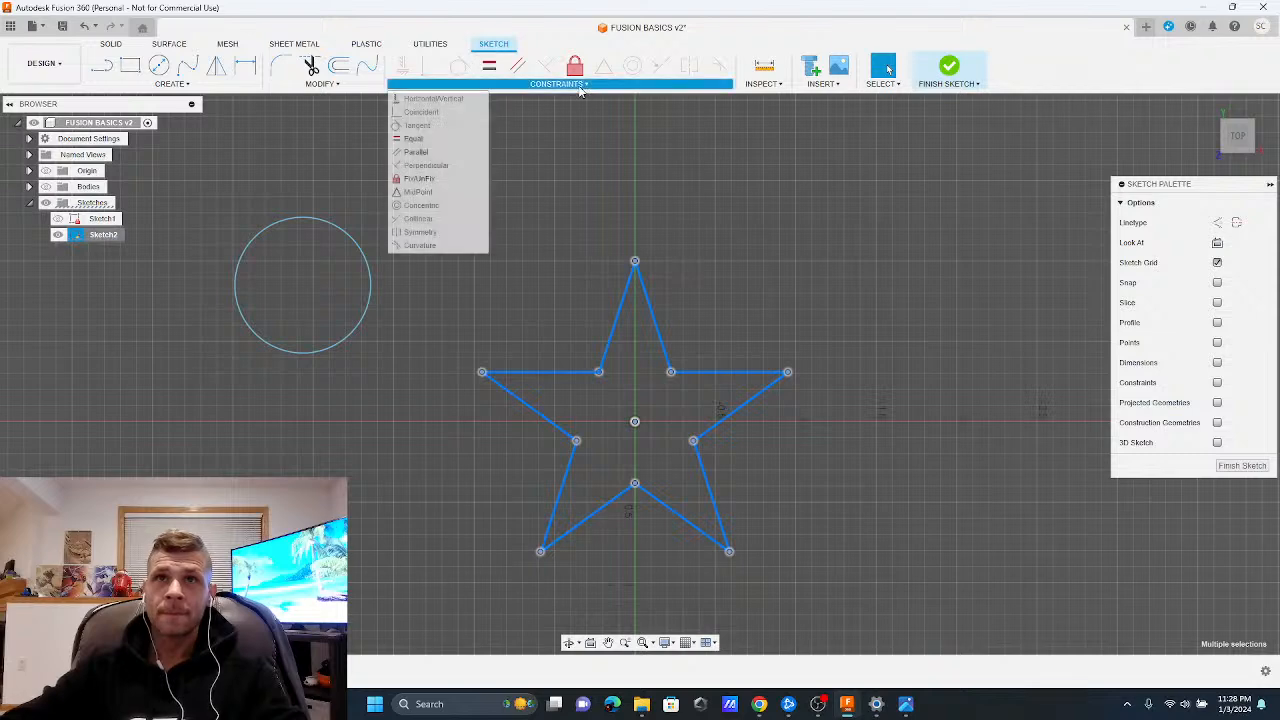
click(419, 179)
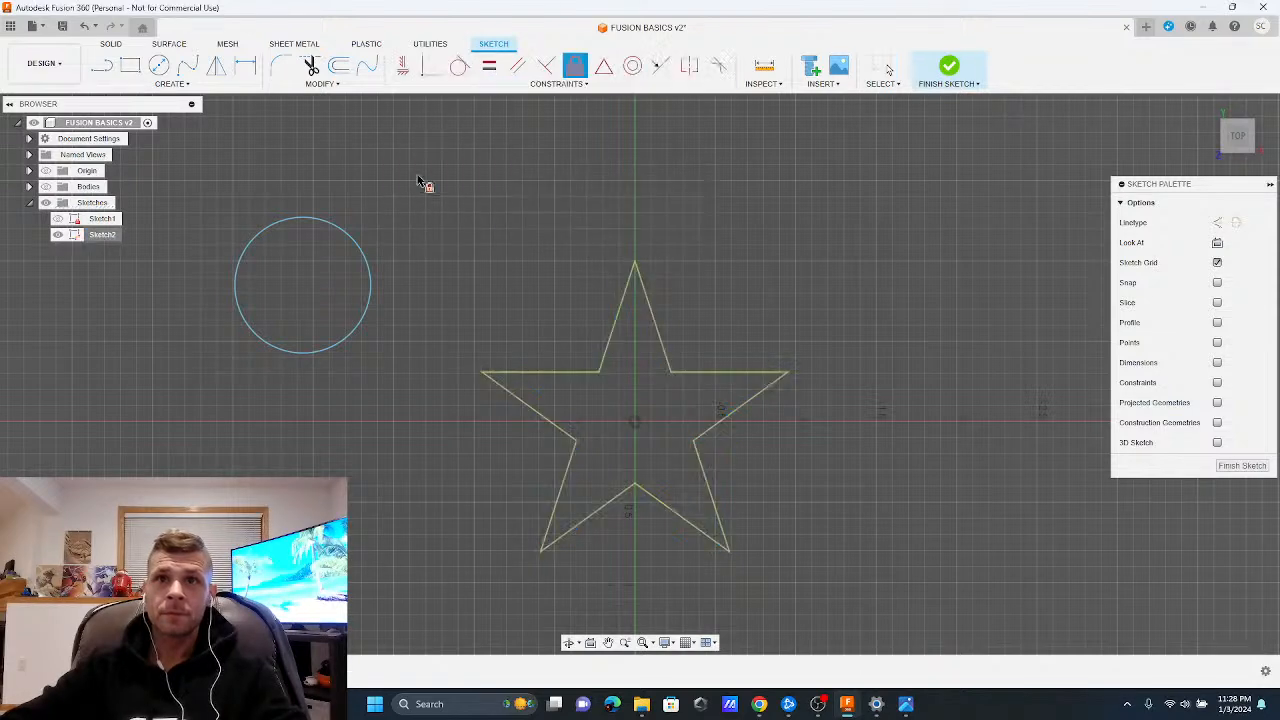
drag(828, 588, 446, 192)
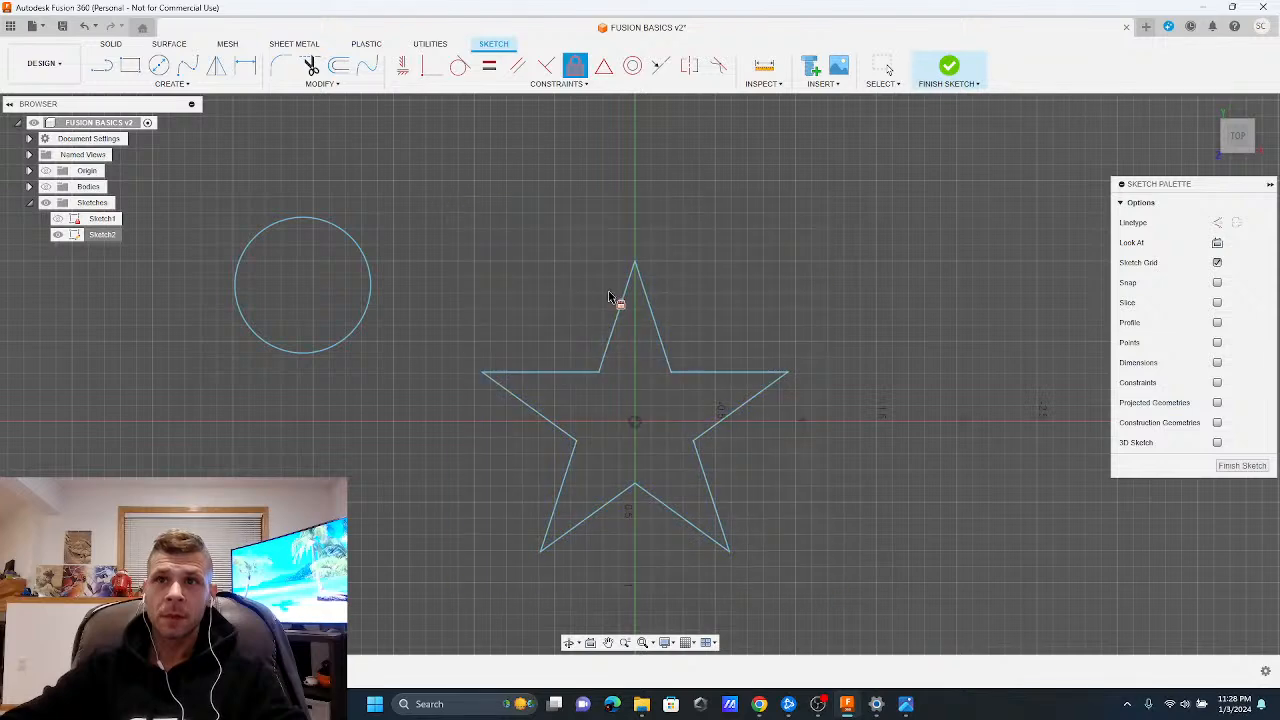
Try moving the circle about -0.26 in in X and 0.27 in in Y with Move/Copy, and cancel
click(321, 84)
click(289, 206)
click(329, 220)
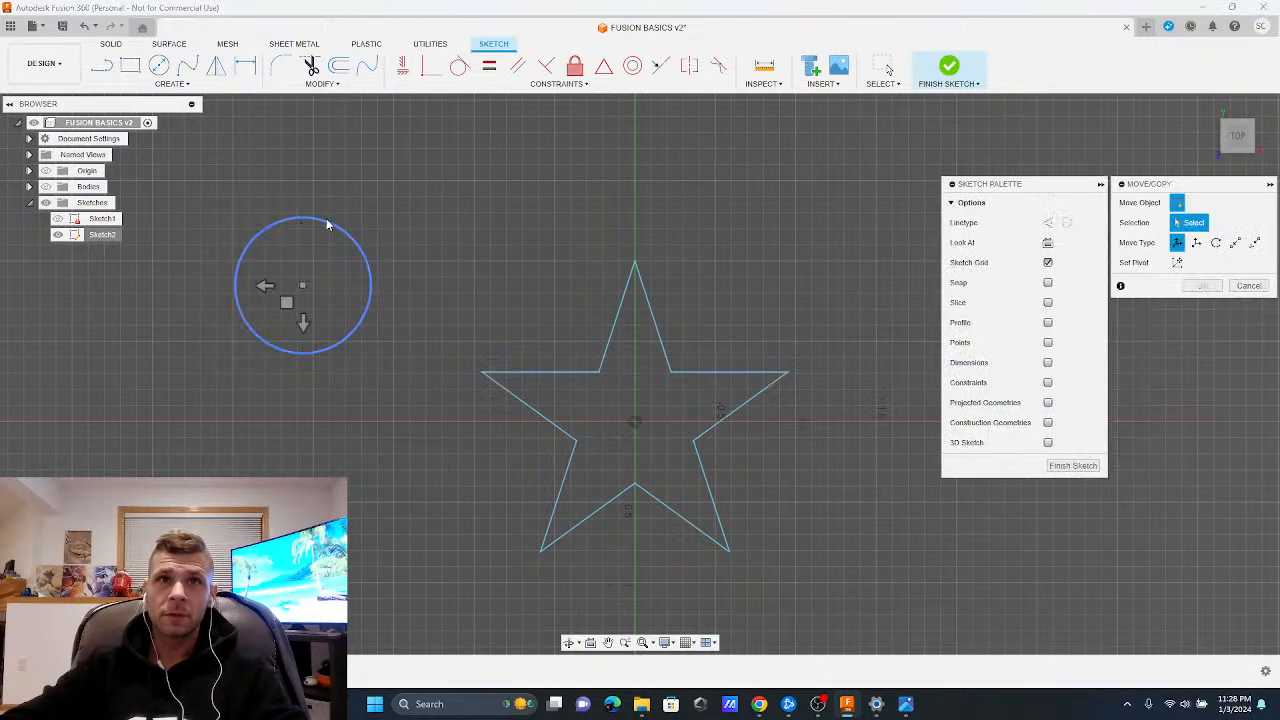
drag(286, 291, 327, 345)
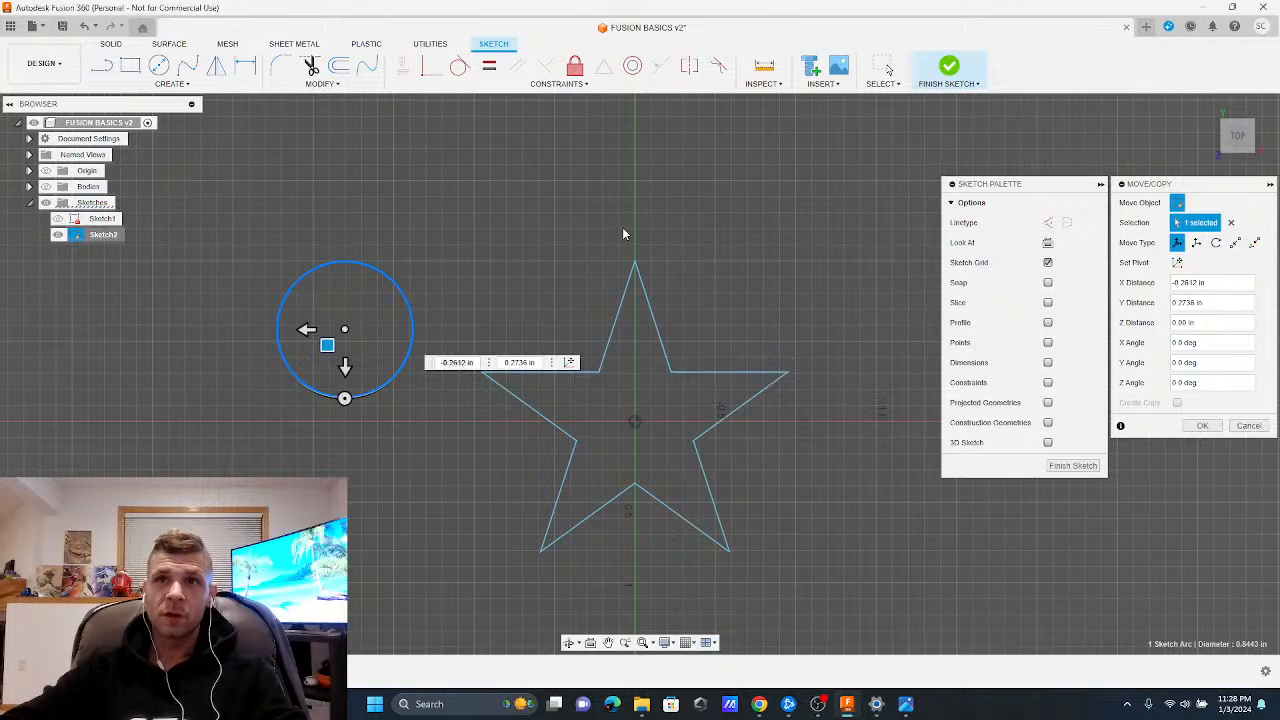
click(1249, 425)
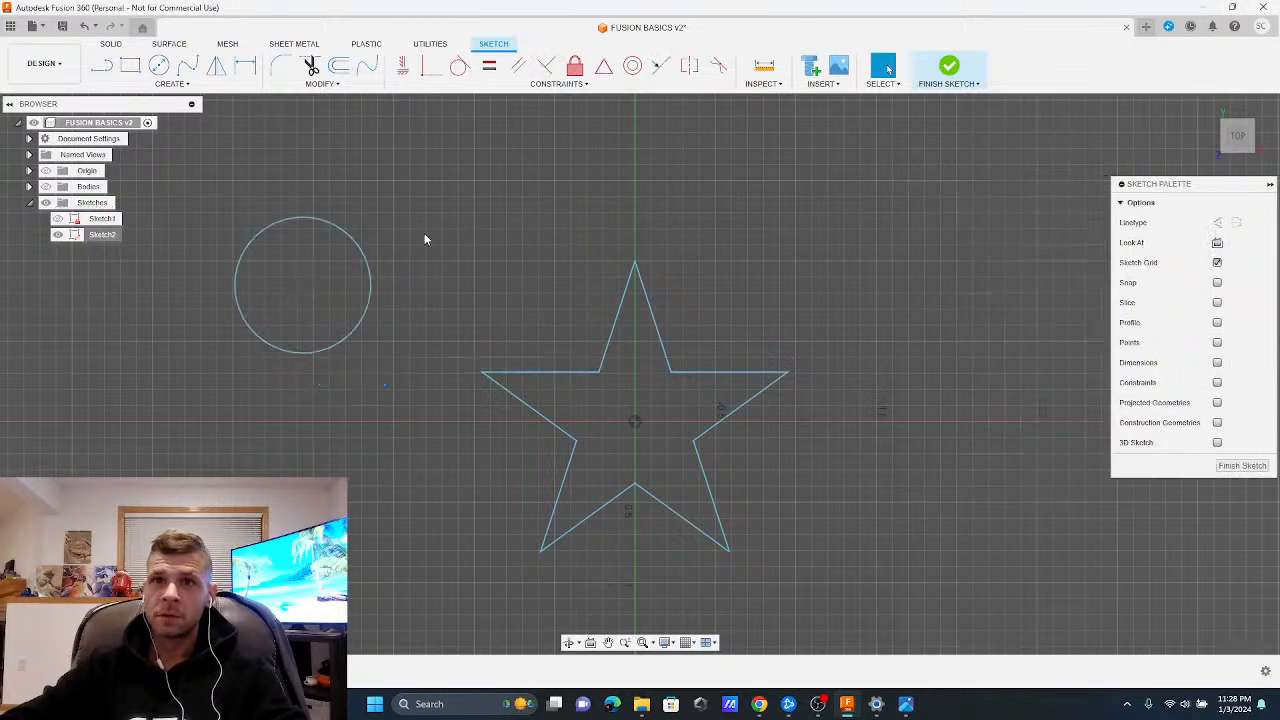
Try Sketch Scale on the whole star including its centre point, and cancel the command
drag(444, 226, 921, 587)
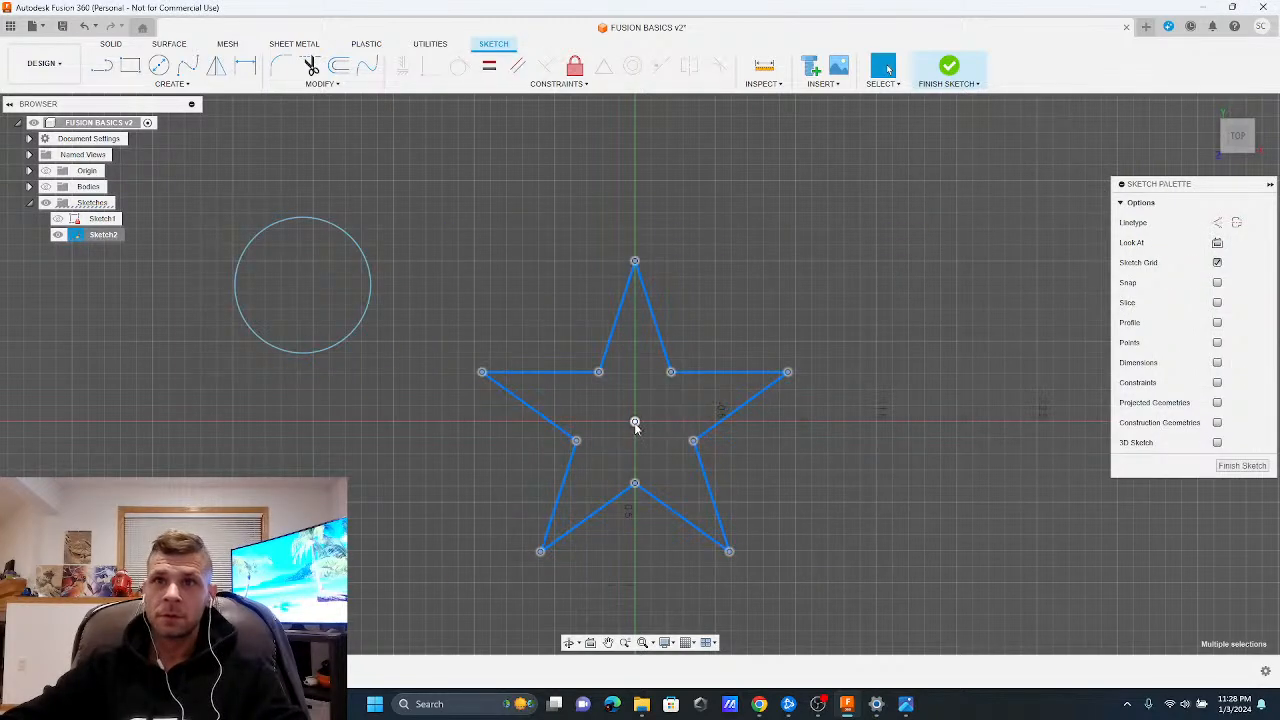
click(634, 423)
drag(417, 200, 864, 590)
click(320, 83)
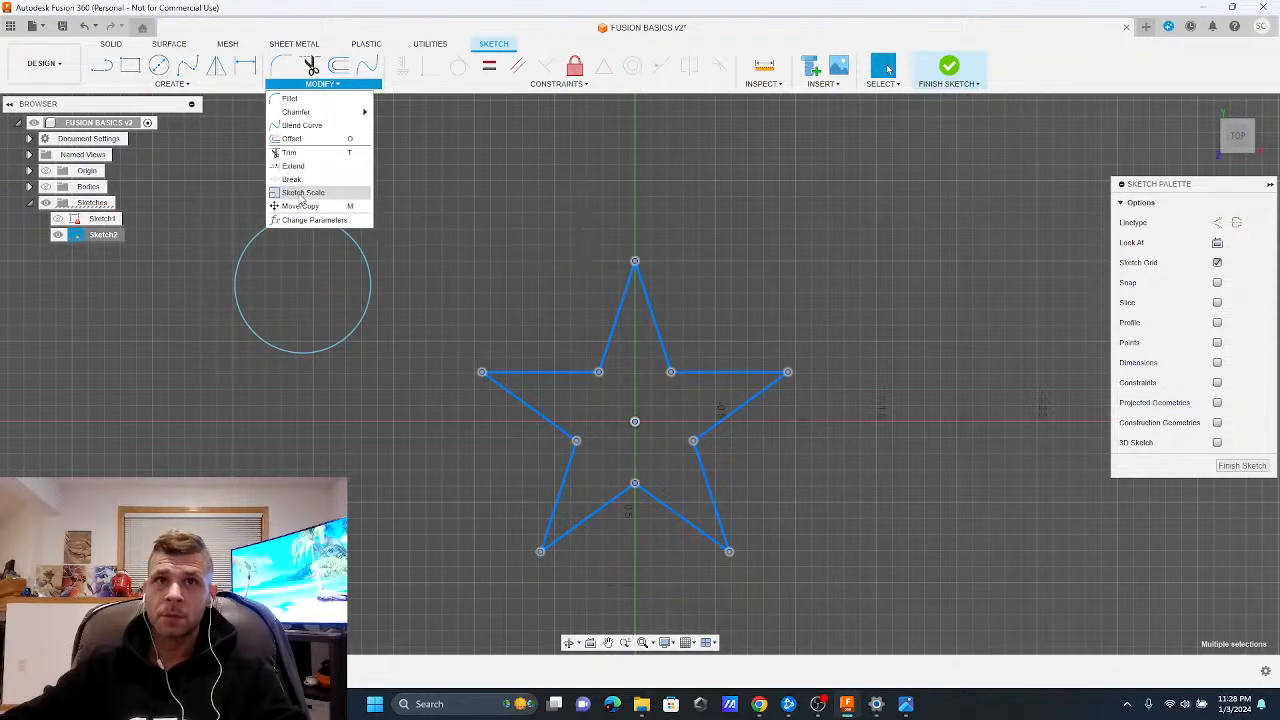
click(305, 190)
mouse_move(653, 388)
mouse_down()
mouse_move(669, 391)
mouse_move(626, 349)
mouse_move(738, 437)
mouse_move(709, 369)
mouse_move(647, 365)
mouse_up()
key(Escape)
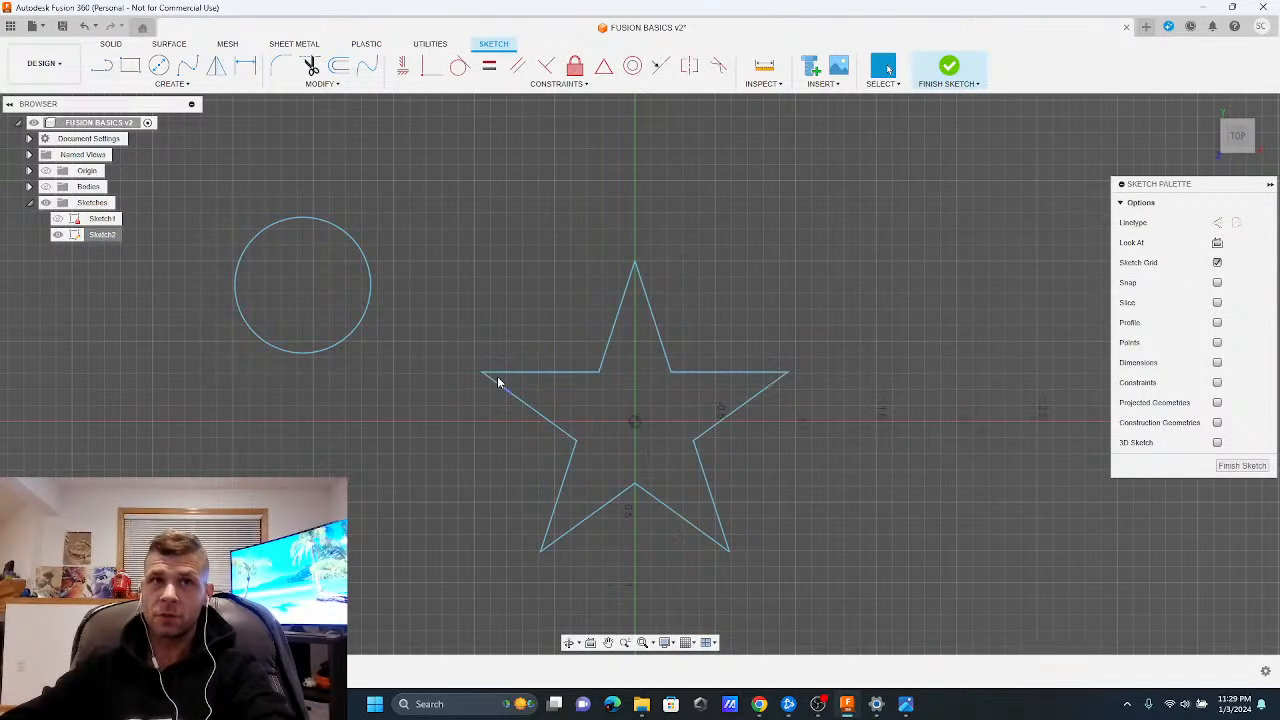
Try to move the star's lines together with their points using Move/Copy, and cancel
drag(758, 542, 680, 342)
drag(882, 588, 503, 178)
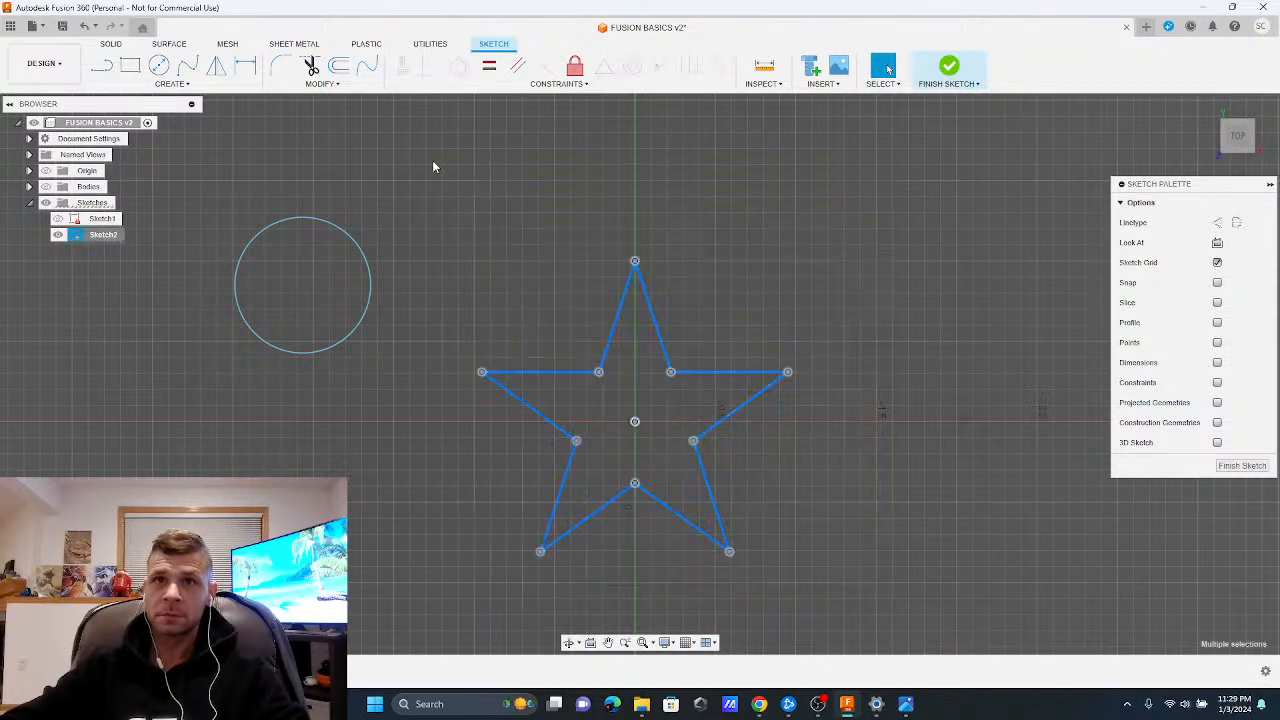
click(321, 83)
click(287, 205)
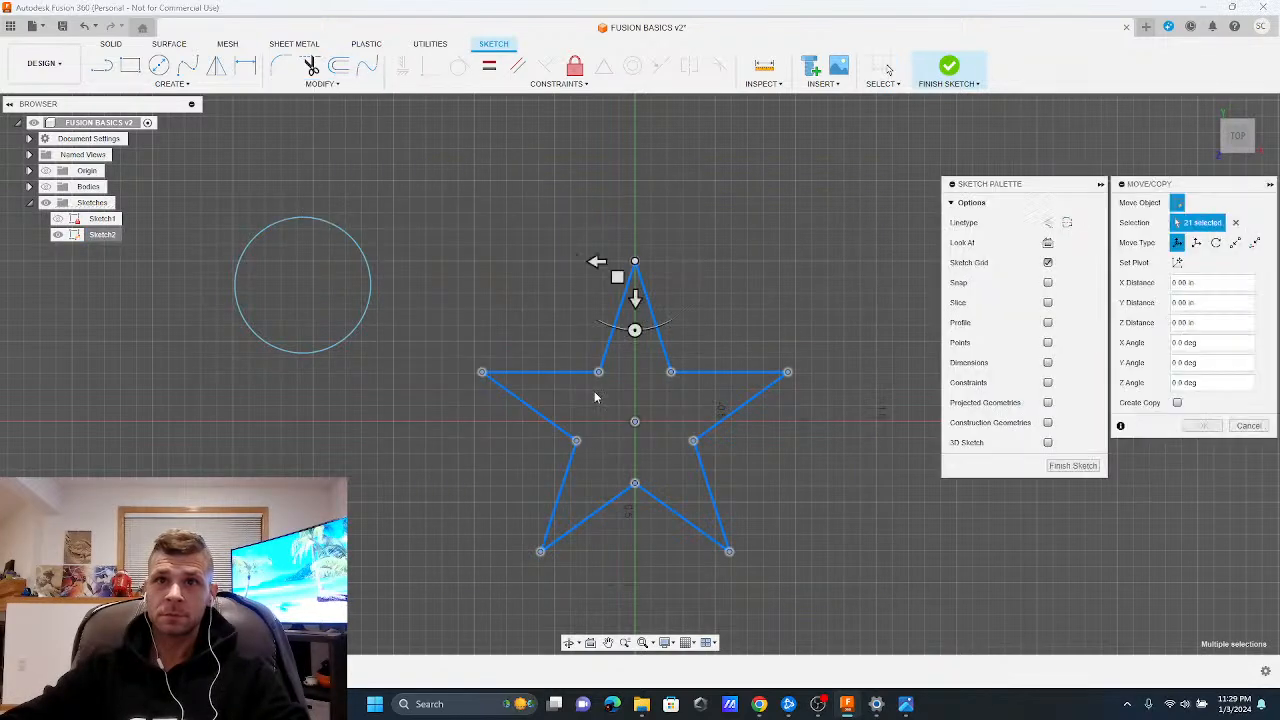
drag(634, 345, 638, 253)
key(Escape)
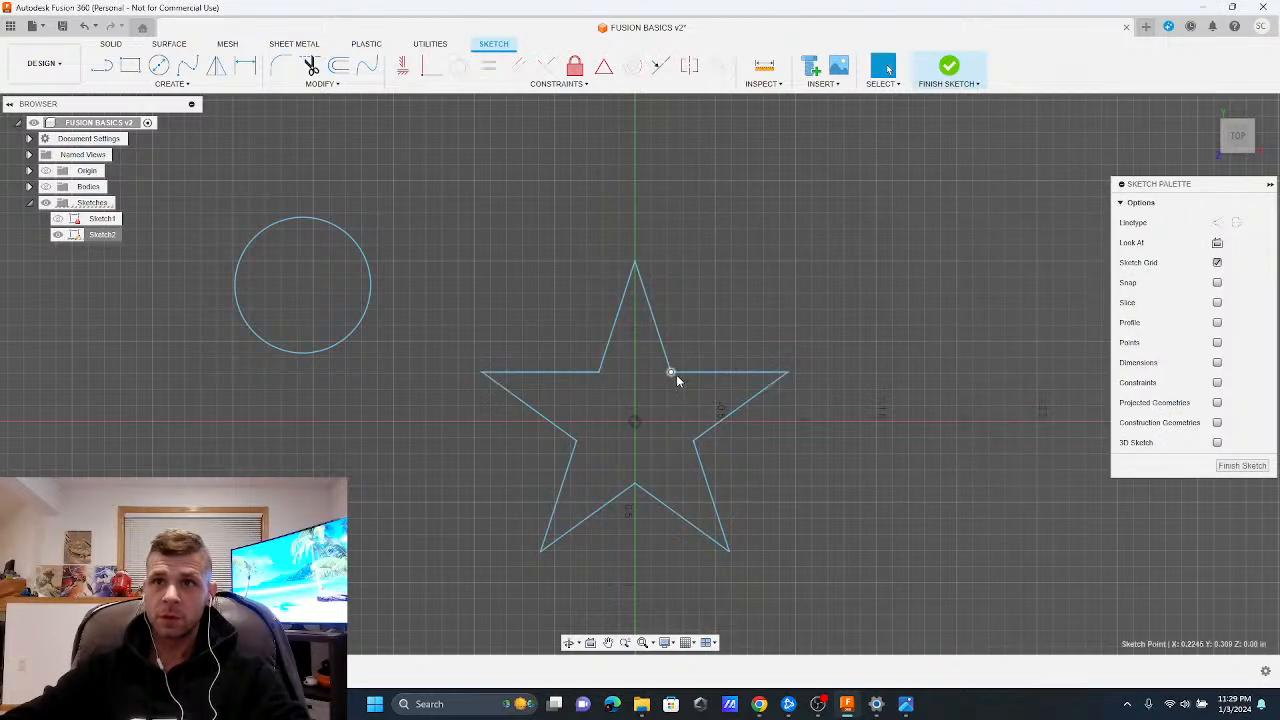
Delete the whole star from the sketch, leaving only the circle
drag(786, 570, 510, 181)
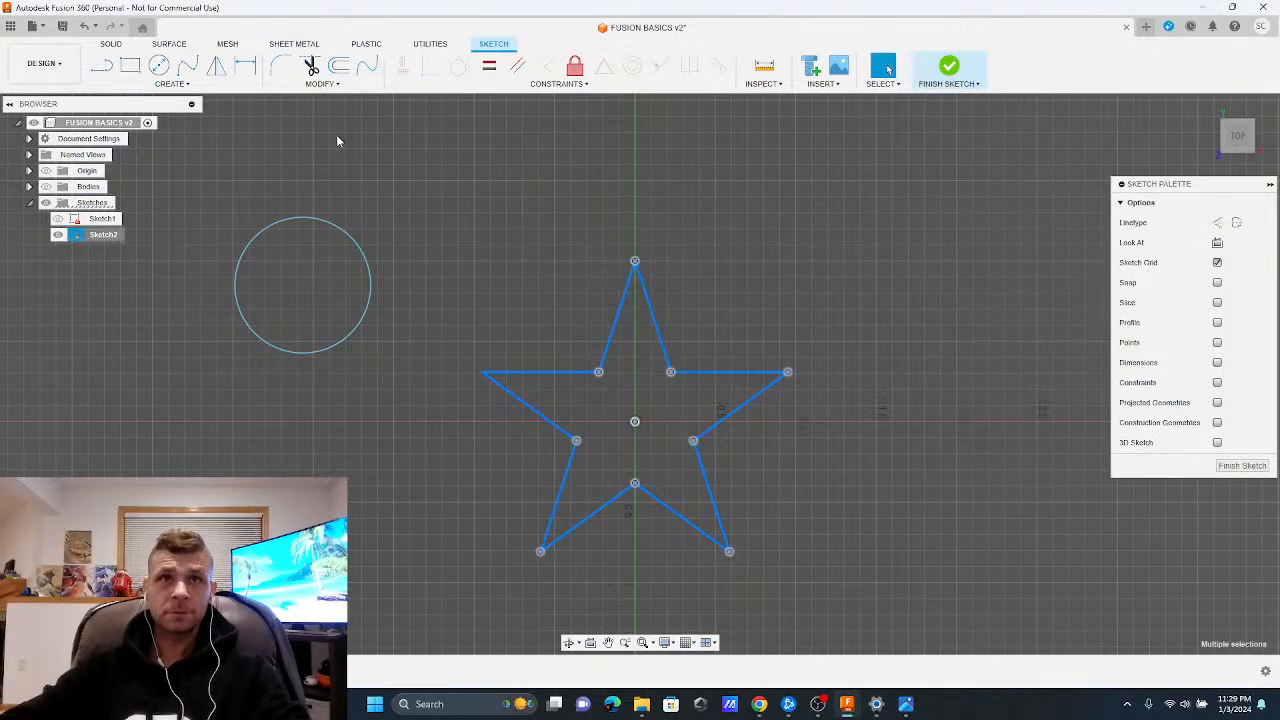
click(172, 83)
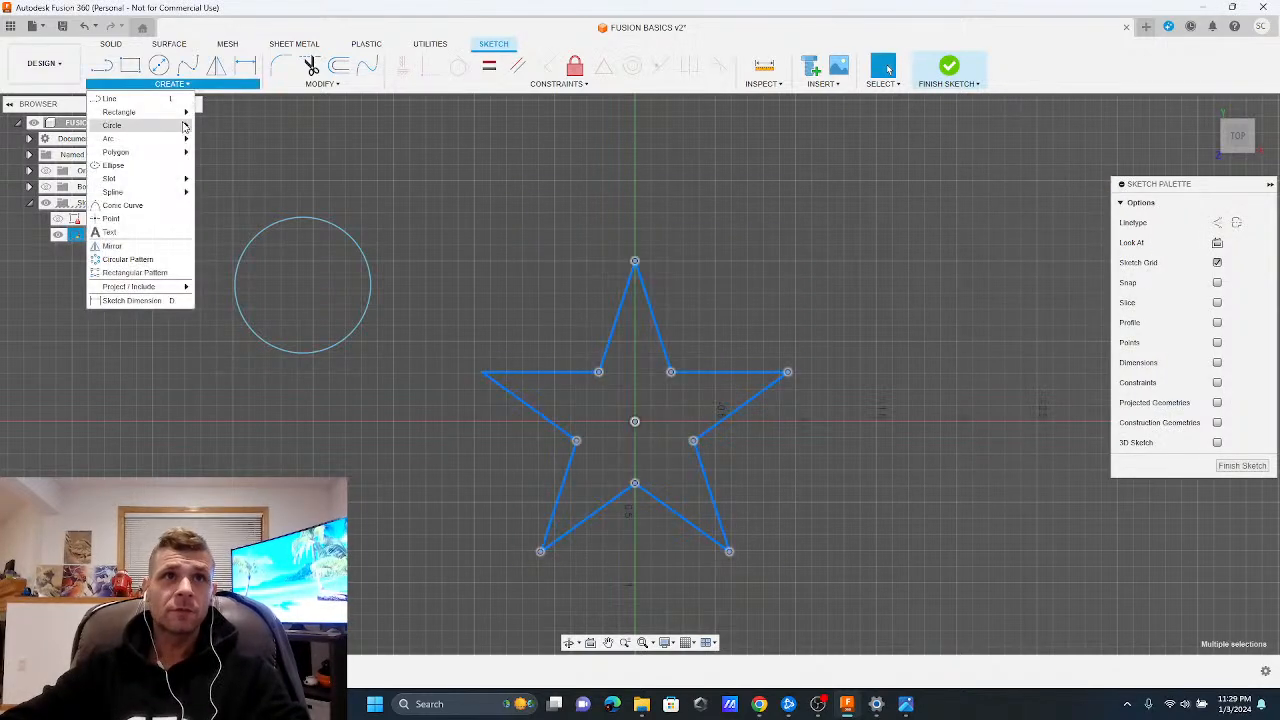
click(251, 228)
click(847, 586)
drag(846, 587, 438, 125)
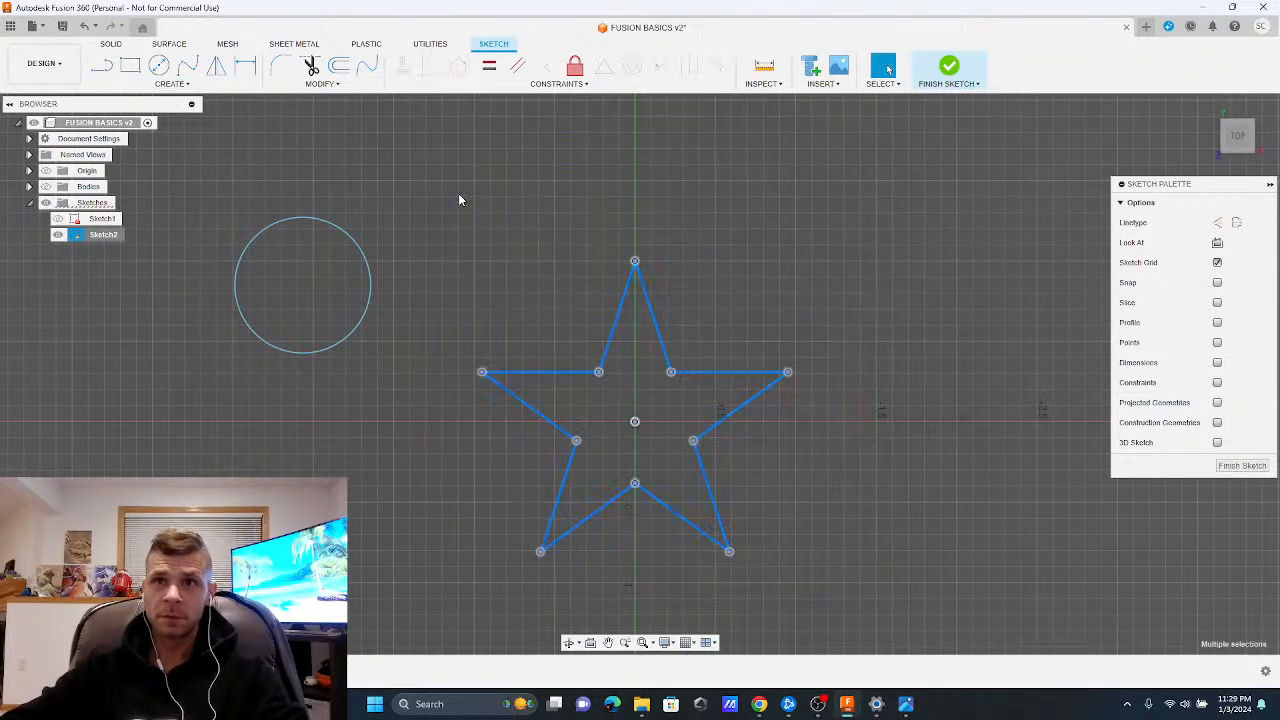
key(Delete)
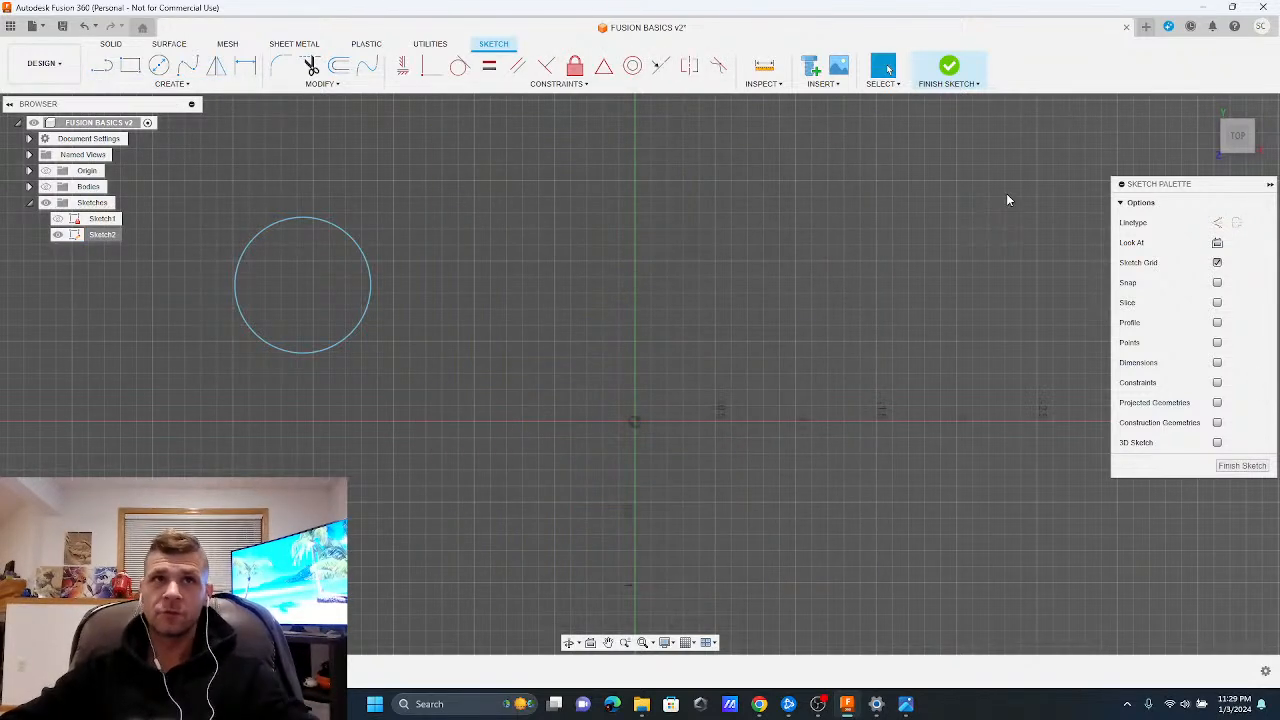
Sketch a five-sided Edge Polygon around the origin, with the second corner of its first edge above the origin
click(170, 84)
mouse_move(116, 152)
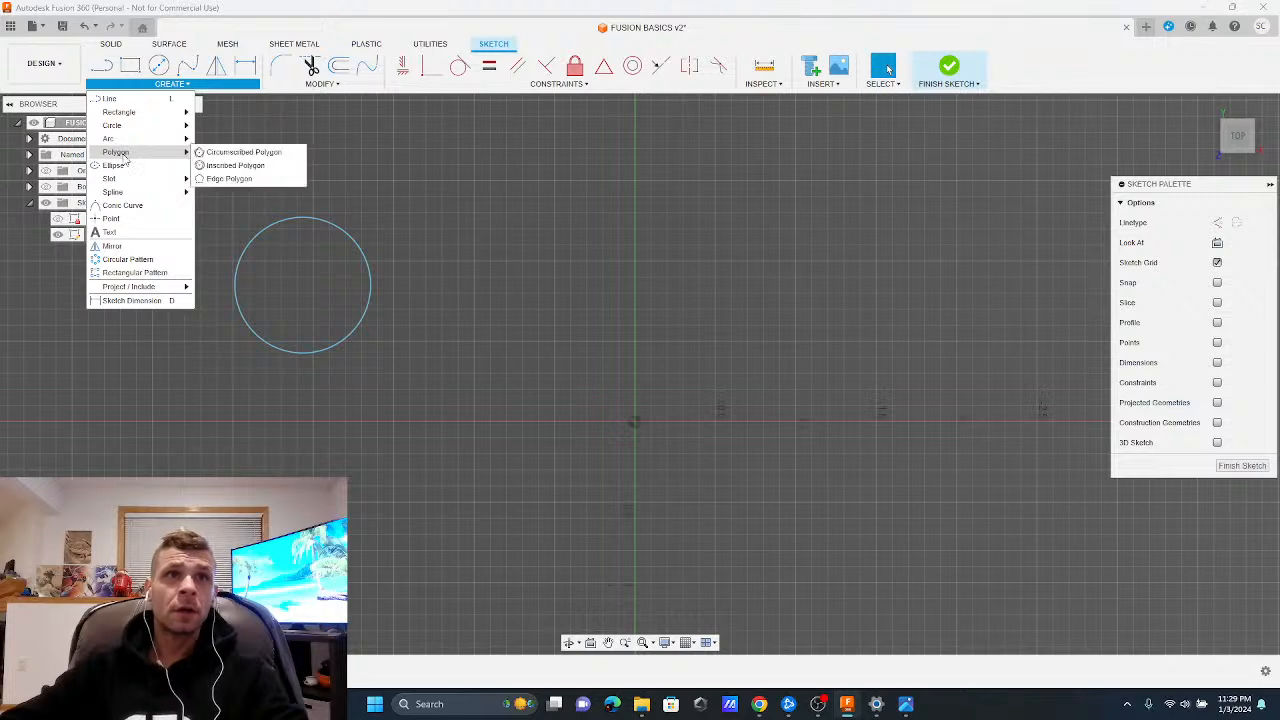
click(240, 167)
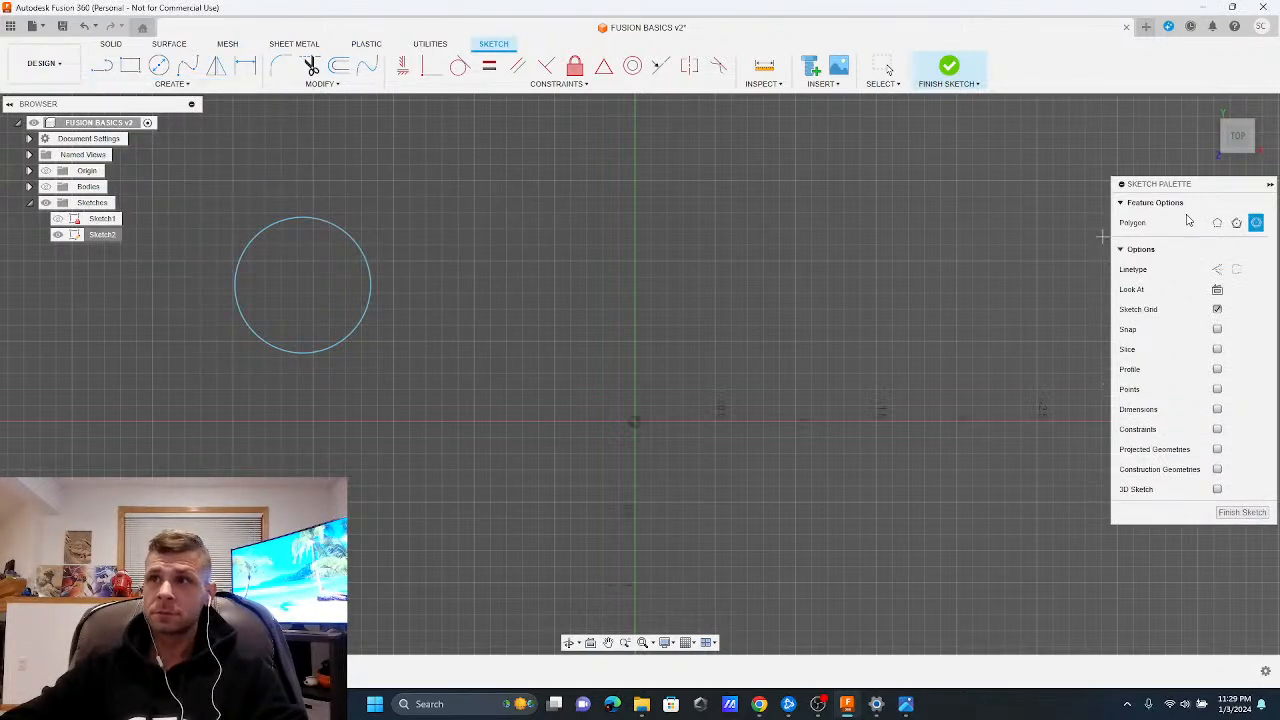
click(1217, 222)
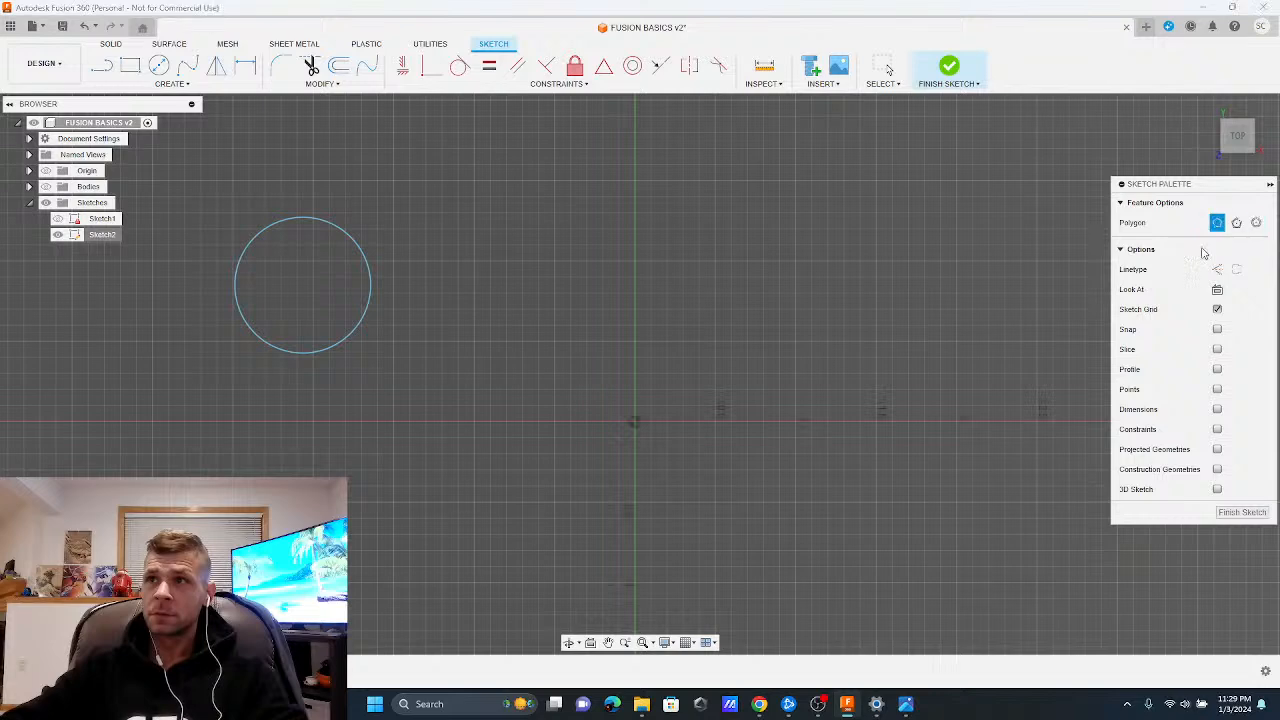
click(552, 384)
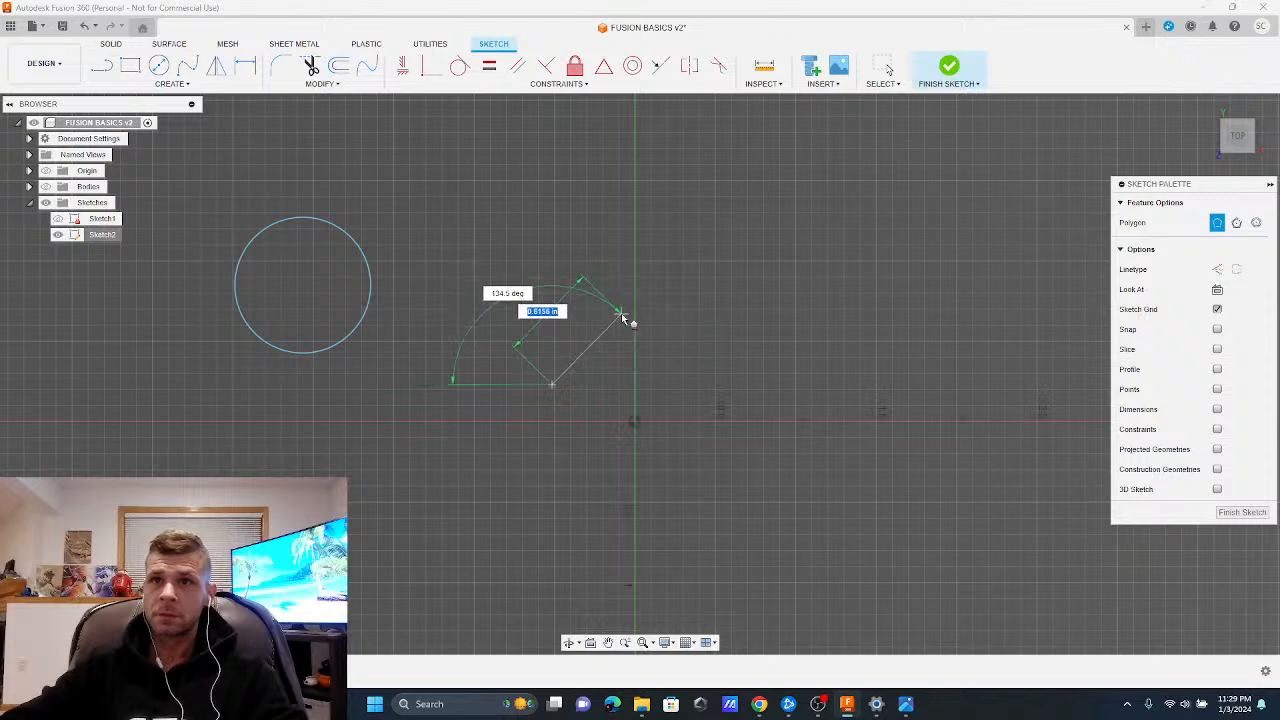
click(635, 314)
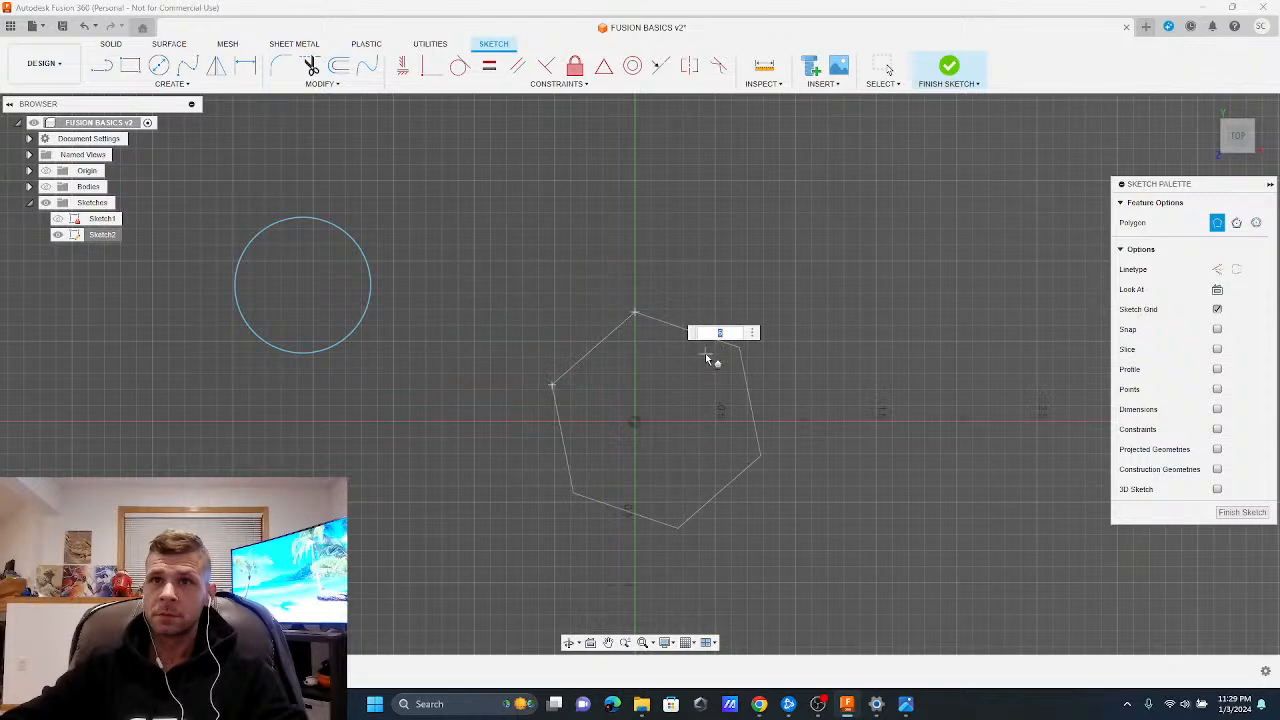
text(5)
key(Return)
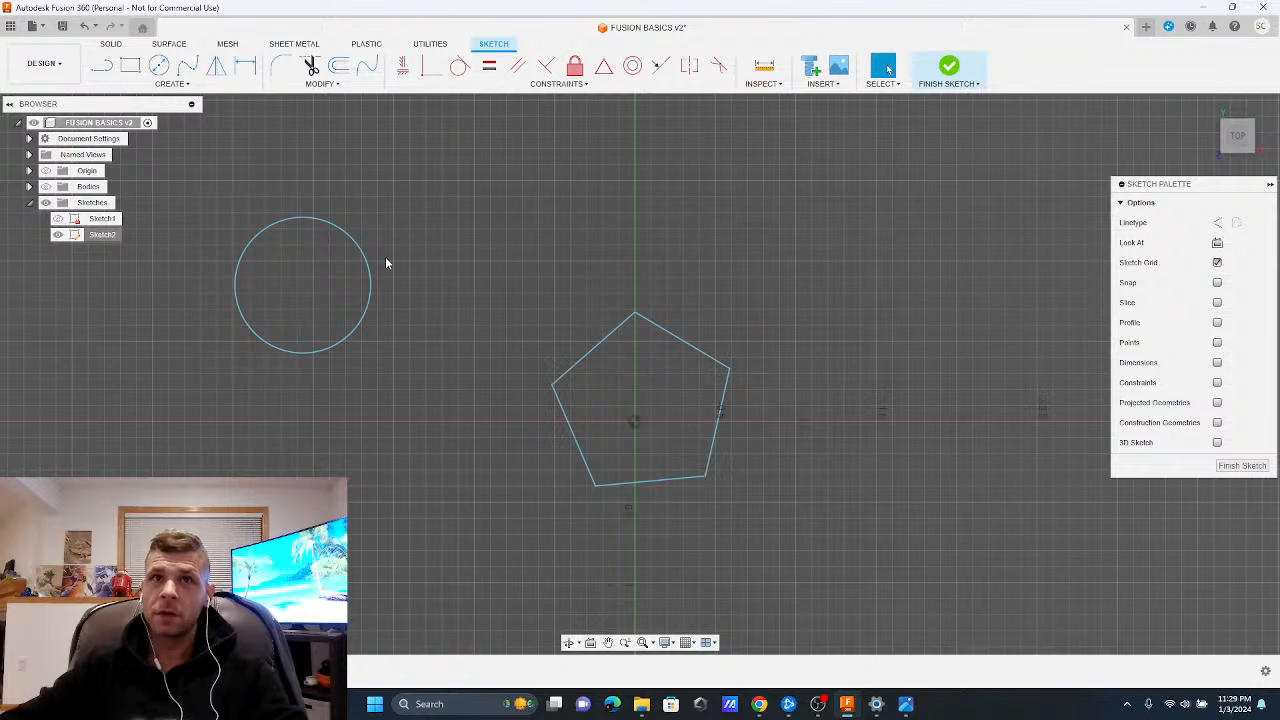
Shift the whole pentagon about 0.44 in upward with Move/Copy and rotate it by -5 degrees to level its lower edge
click(321, 83)
click(318, 205)
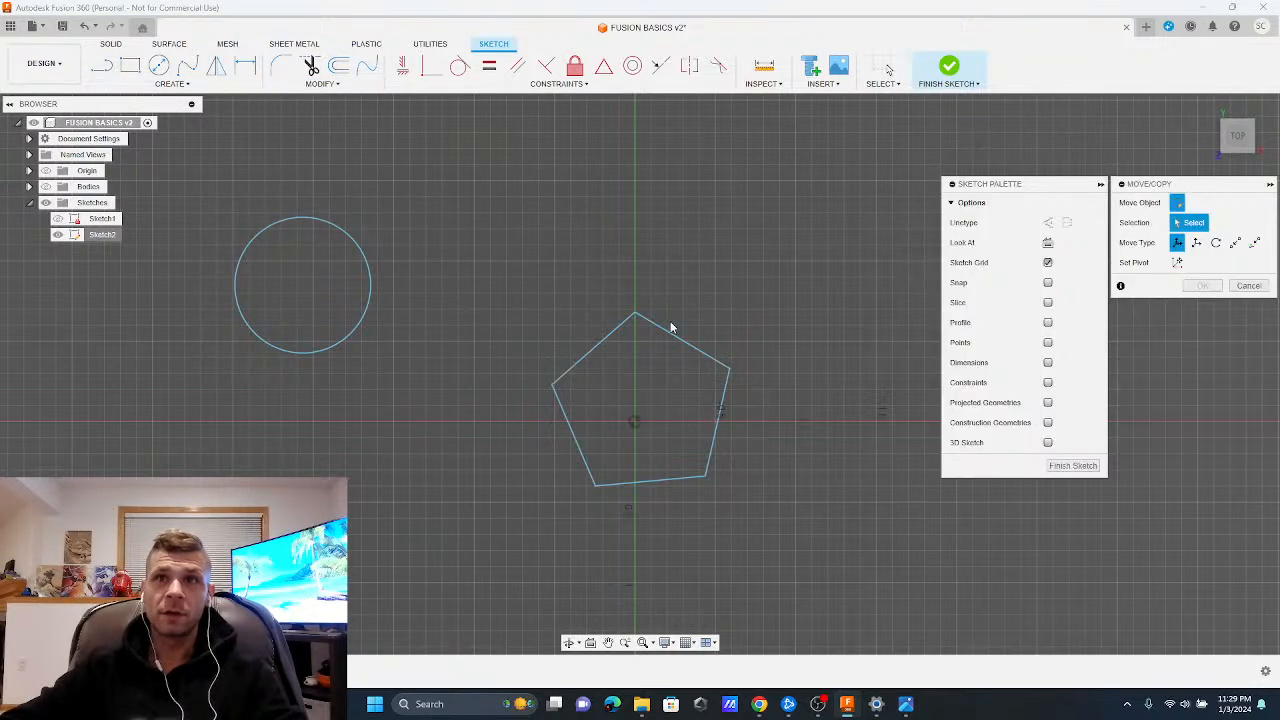
drag(794, 538, 484, 212)
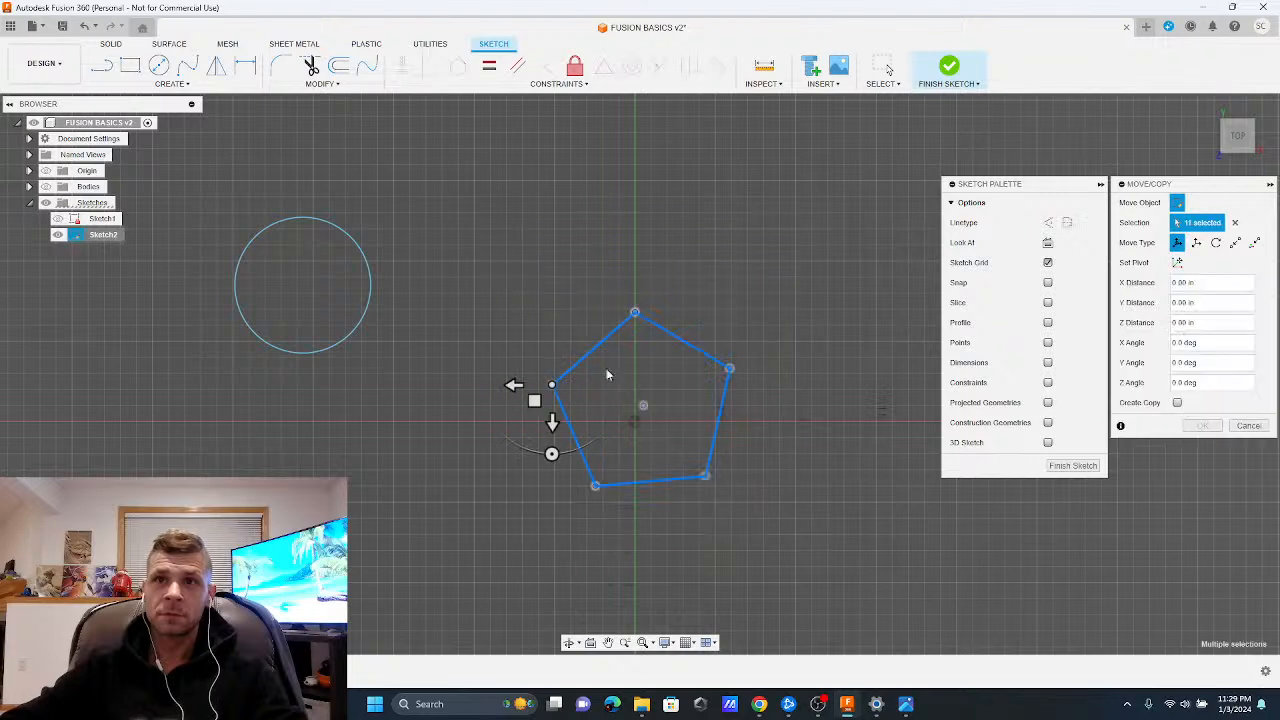
drag(534, 400, 536, 324)
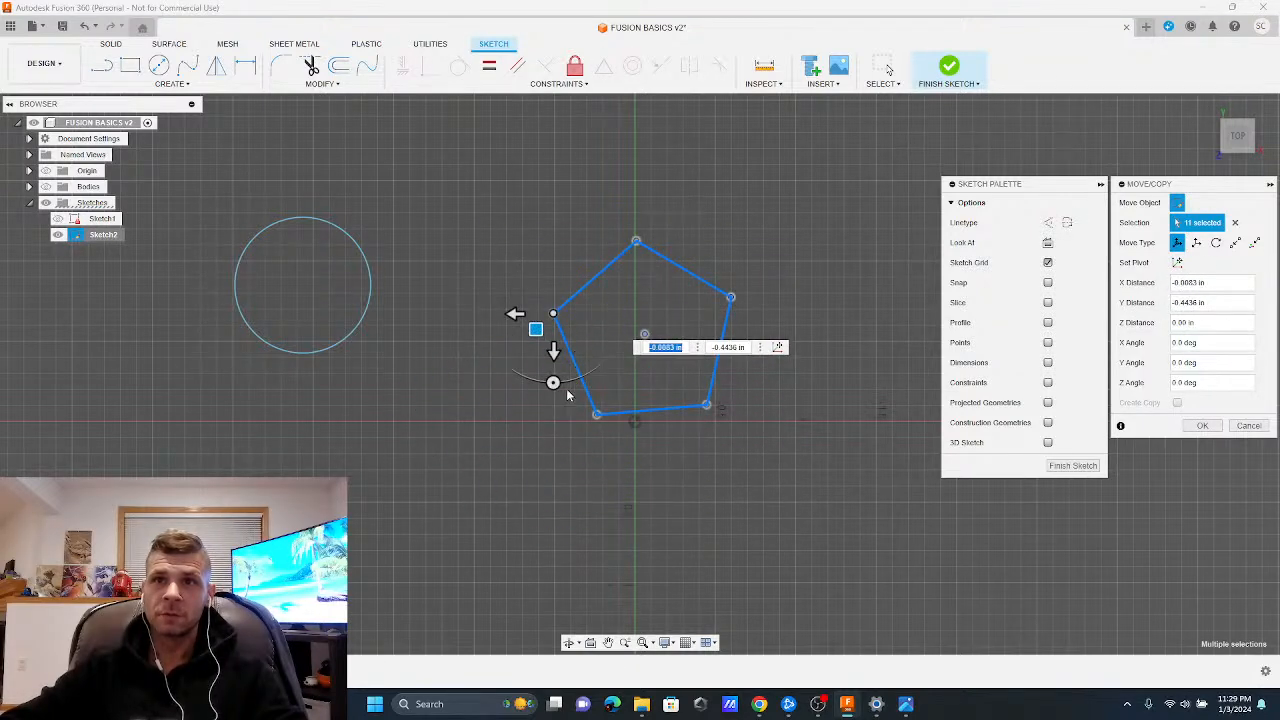
drag(553, 382, 548, 384)
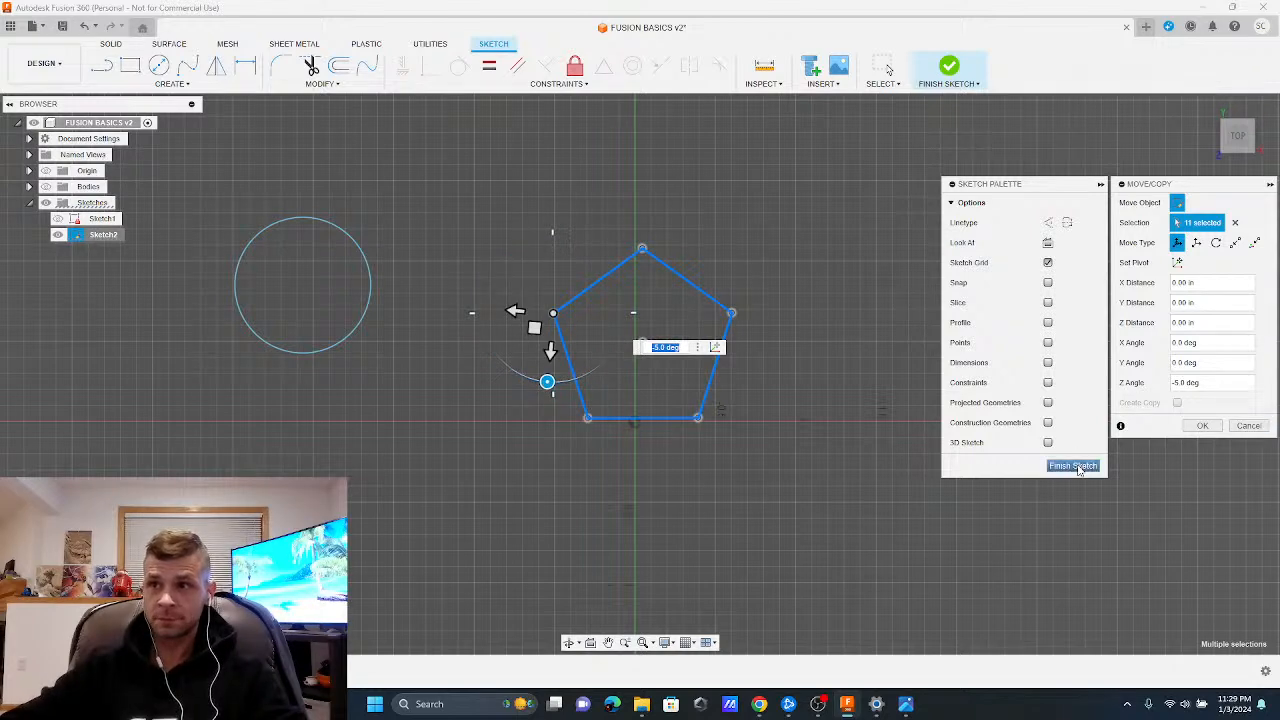
click(1202, 425)
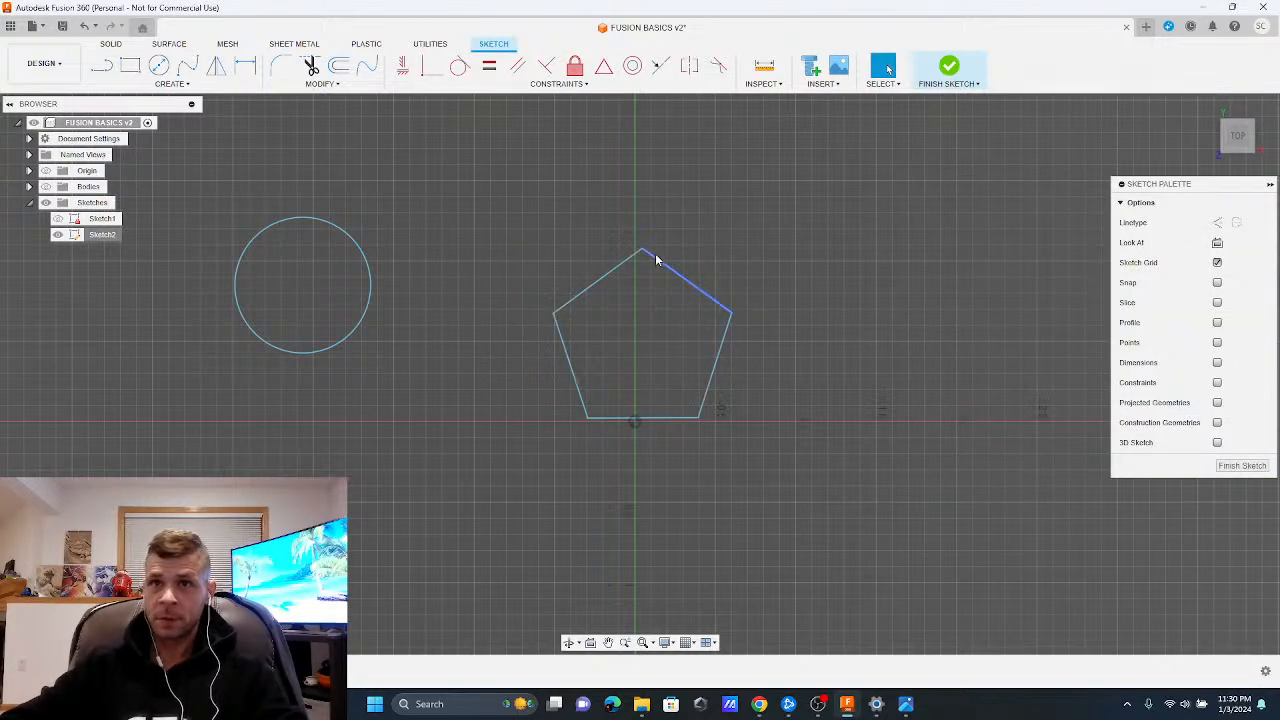
Move the whole pentagon with point-to-point Move/Copy from its centre point to the origin
drag(836, 536, 504, 208)
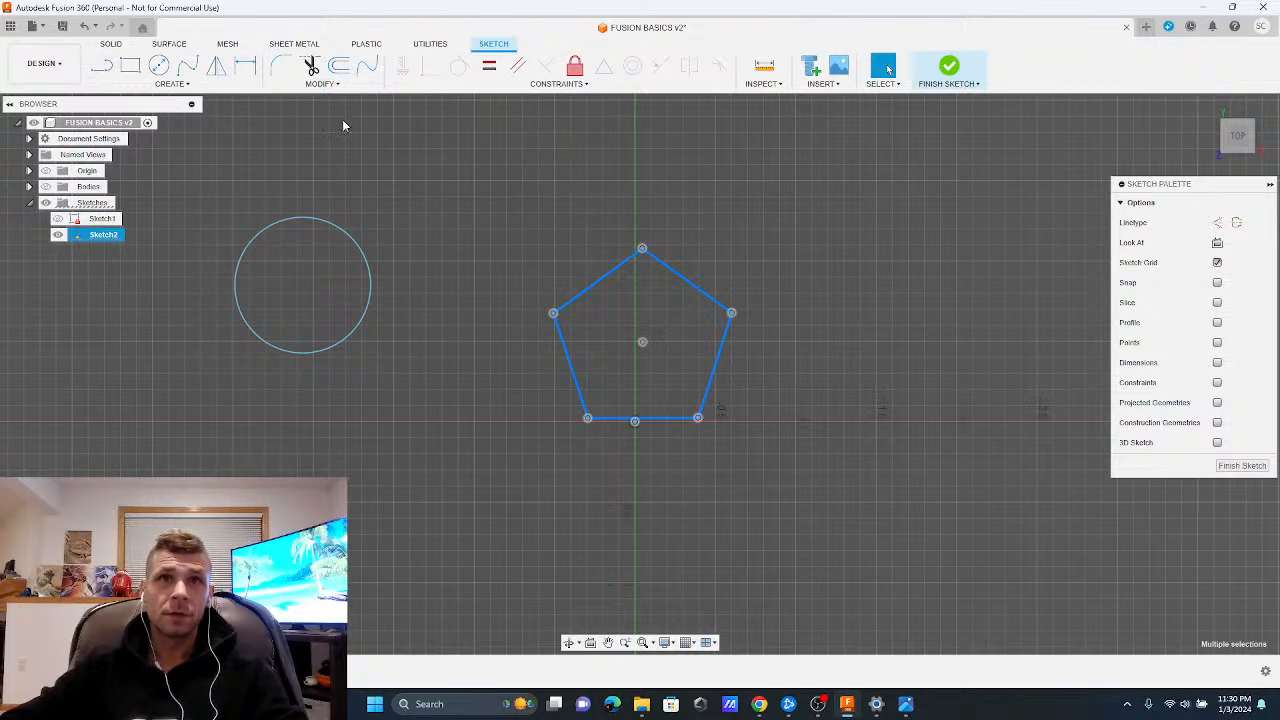
click(322, 83)
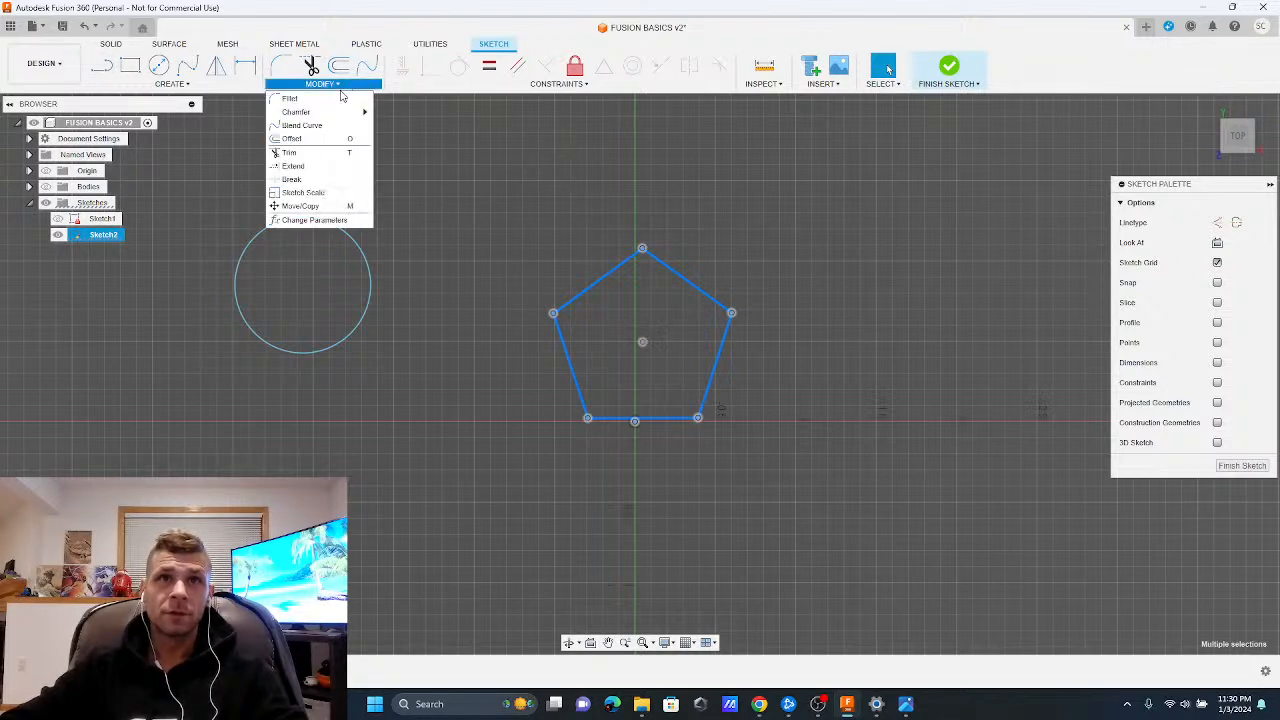
click(300, 206)
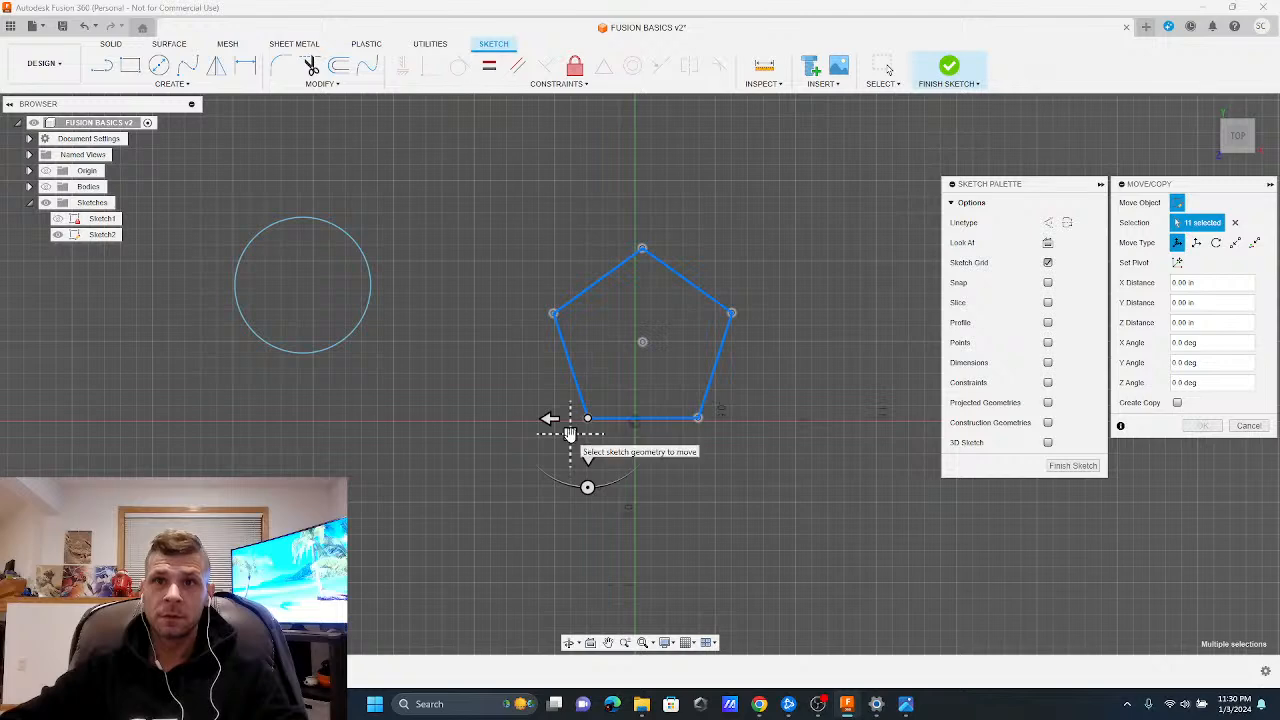
drag(570, 434, 609, 400)
click(1235, 242)
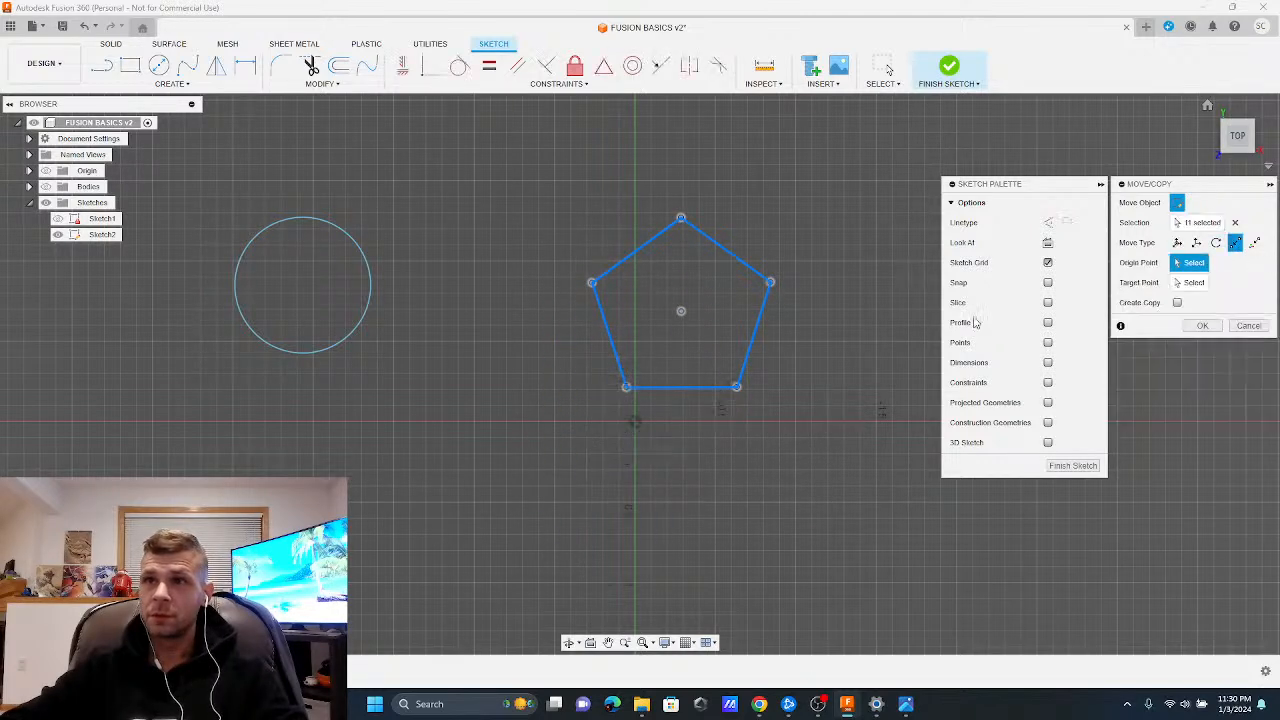
click(681, 310)
click(634, 422)
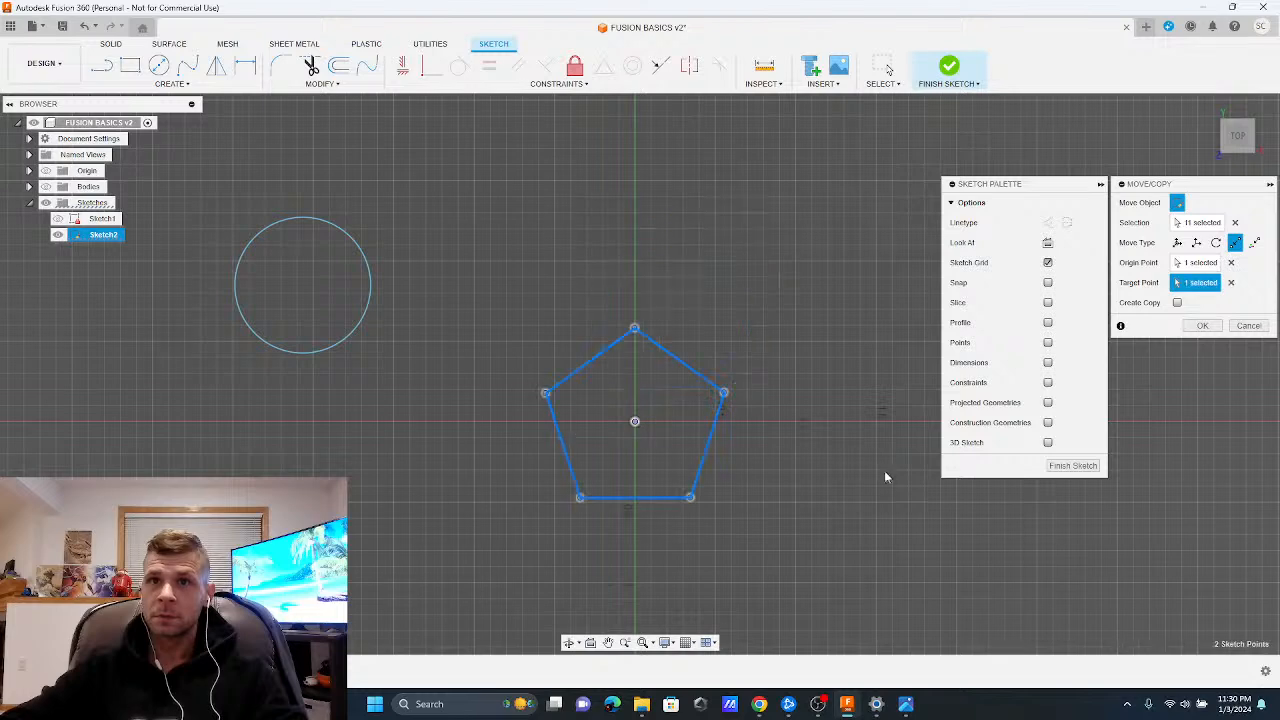
click(1199, 326)
scroll(568, 440, up, 2)
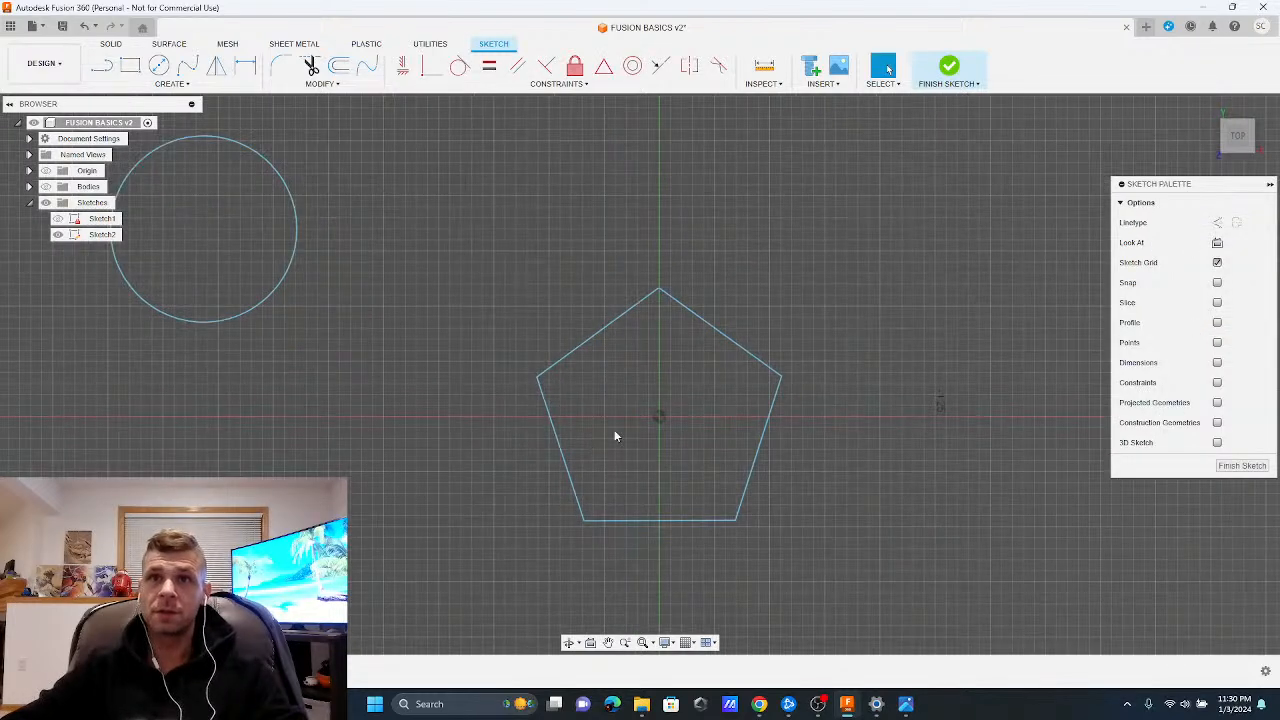
Finish the sketch and start a new sketch on the horizontal XY plane
click(1244, 466)
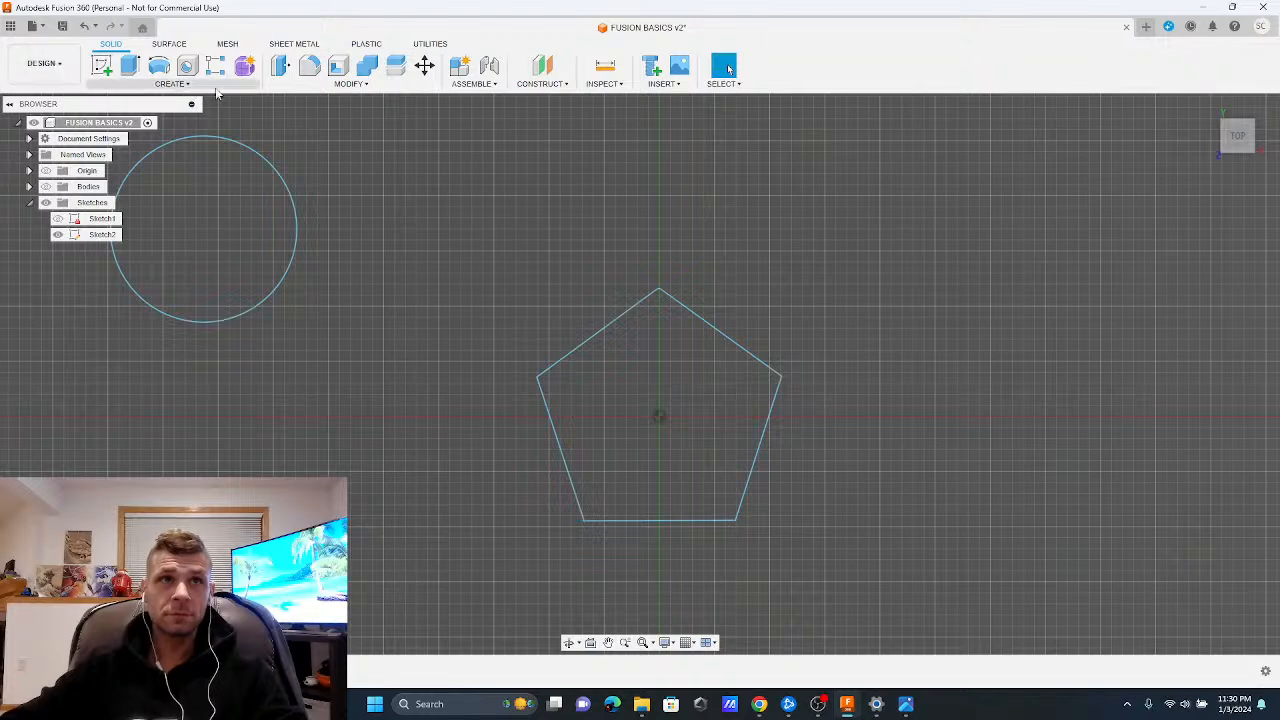
click(170, 83)
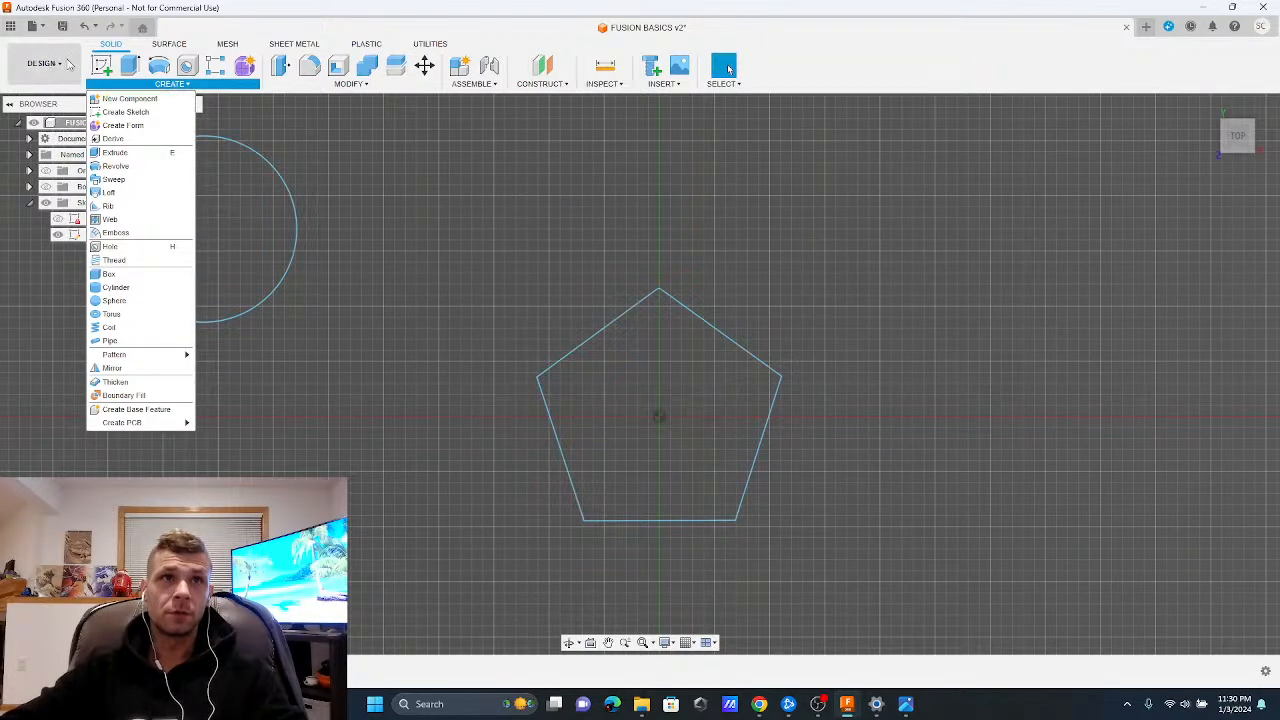
click(111, 66)
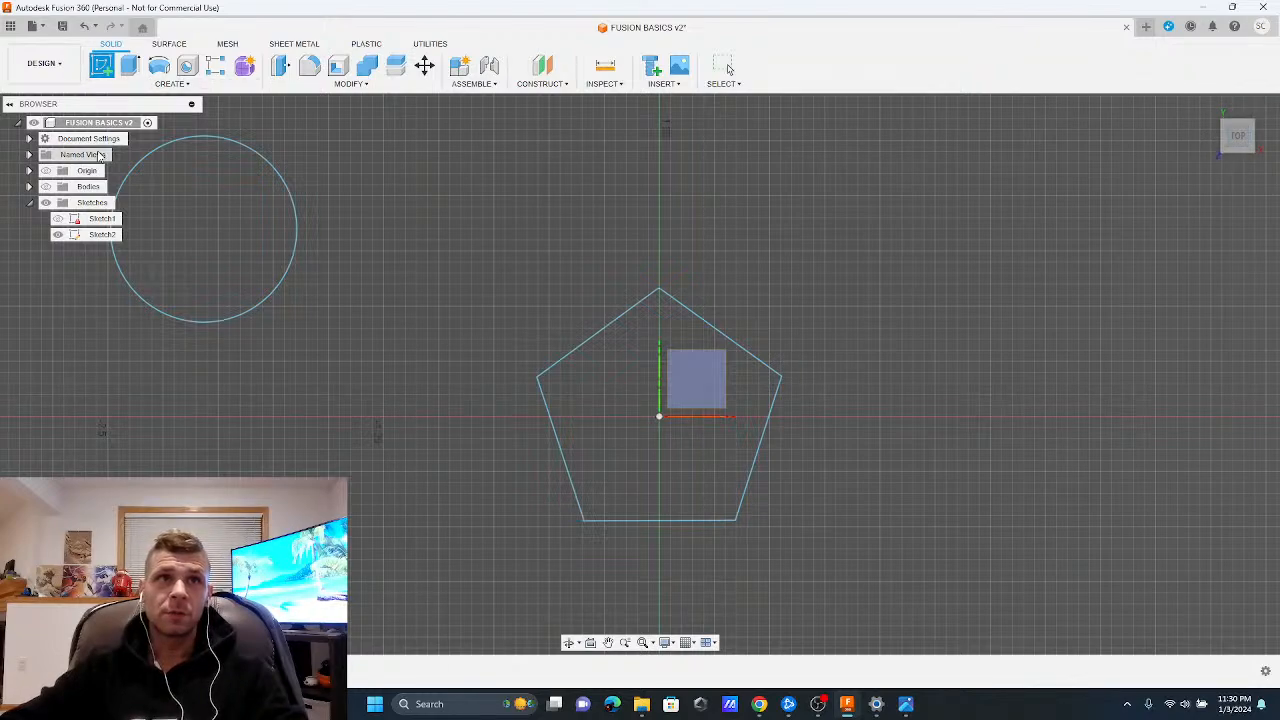
click(697, 392)
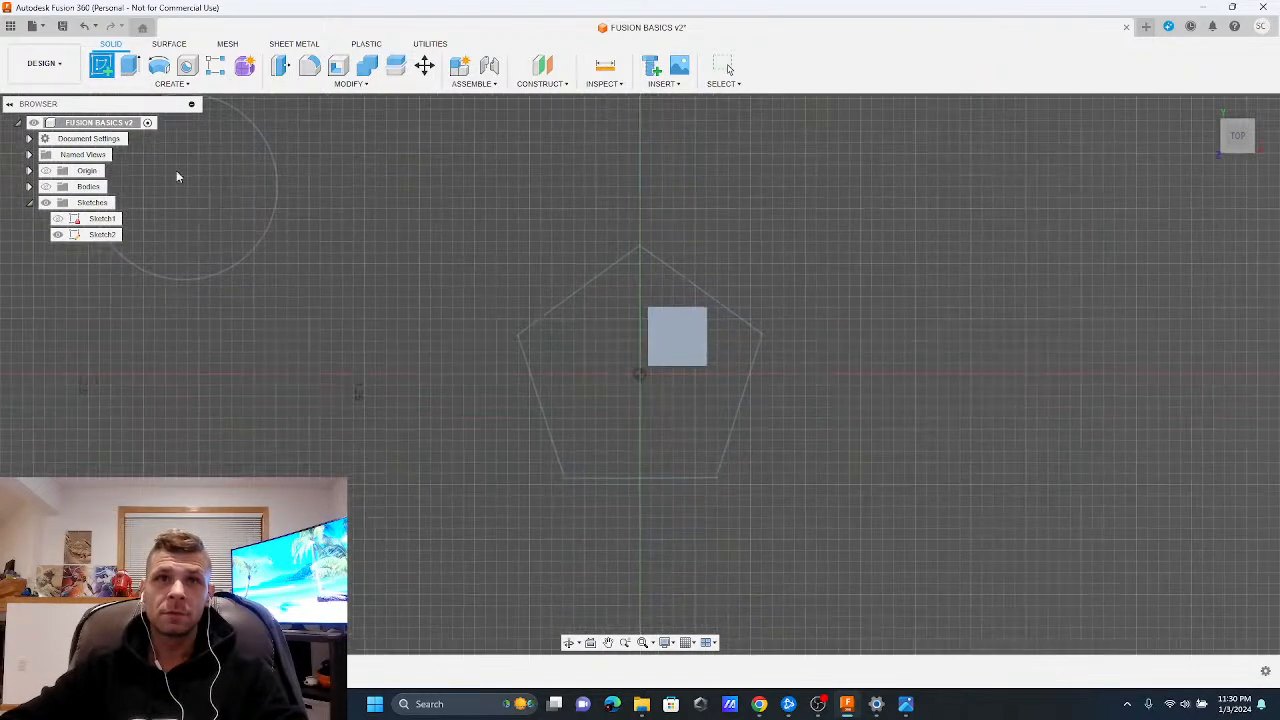
Try the Line tool near the pentagon's corners, hide and show Sketch2, and finish the new sketch without drawing
click(101, 68)
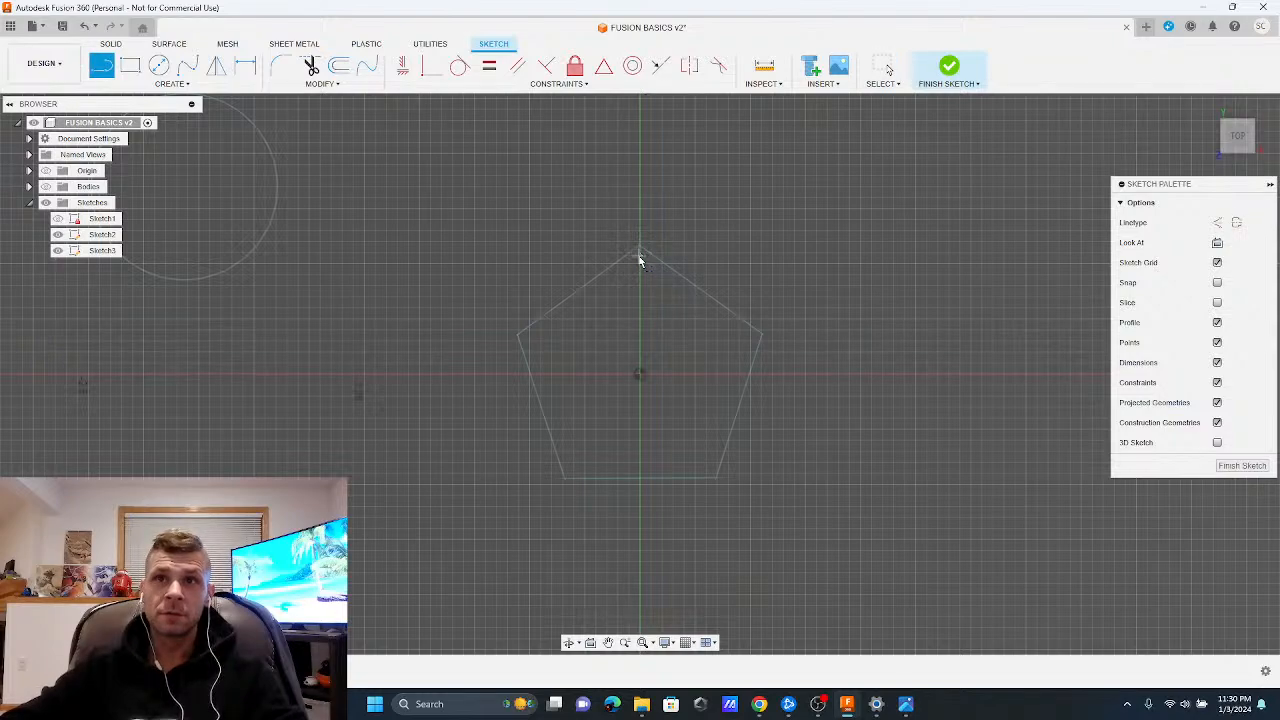
scroll(660, 265, up, 3)
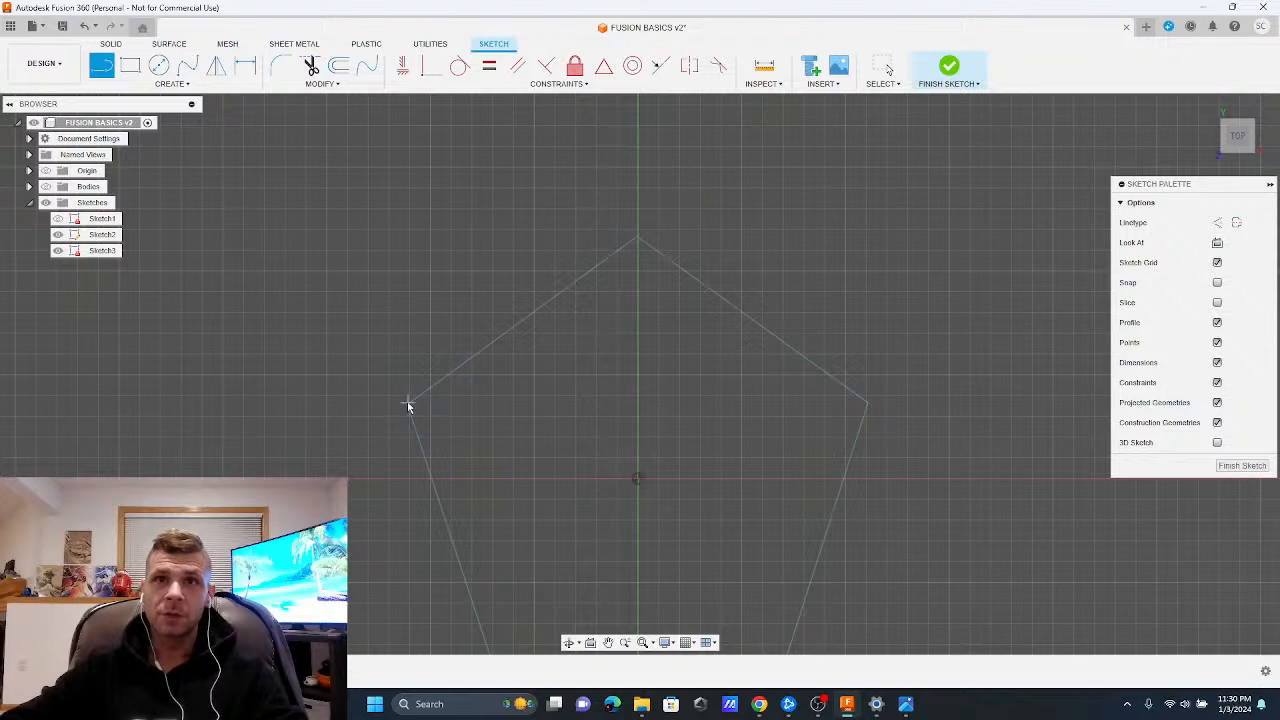
click(57, 235)
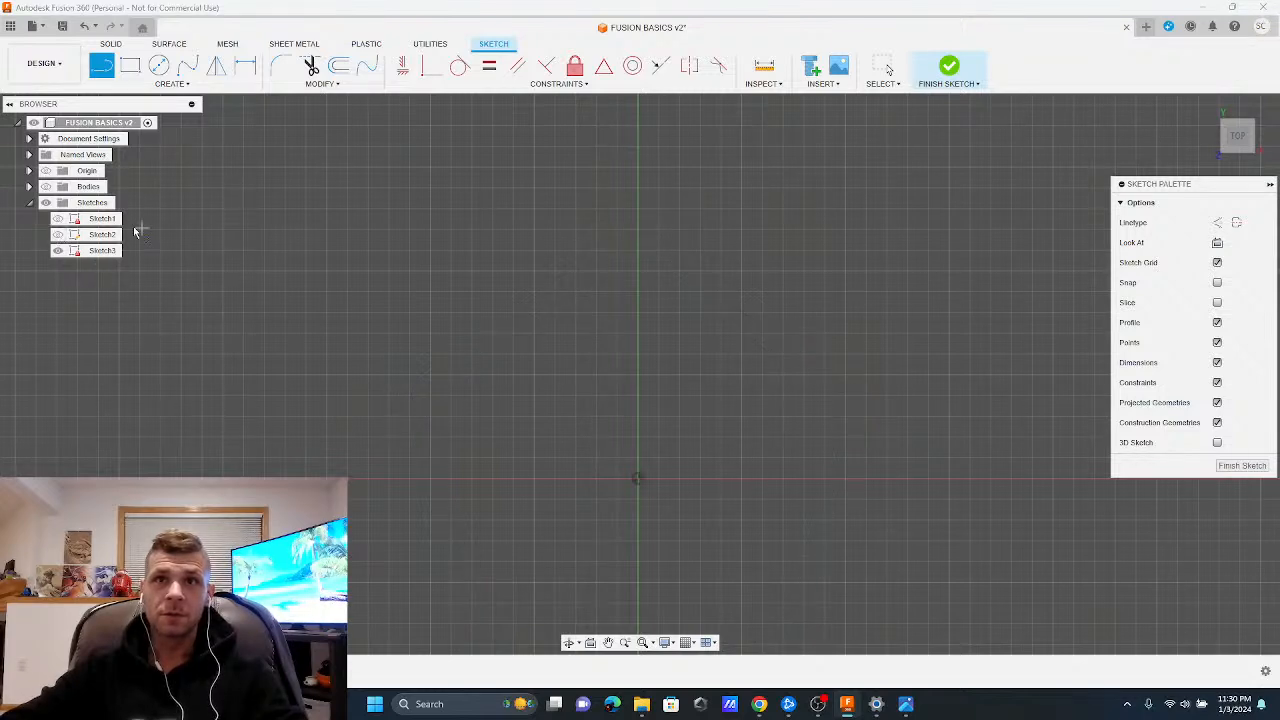
click(57, 234)
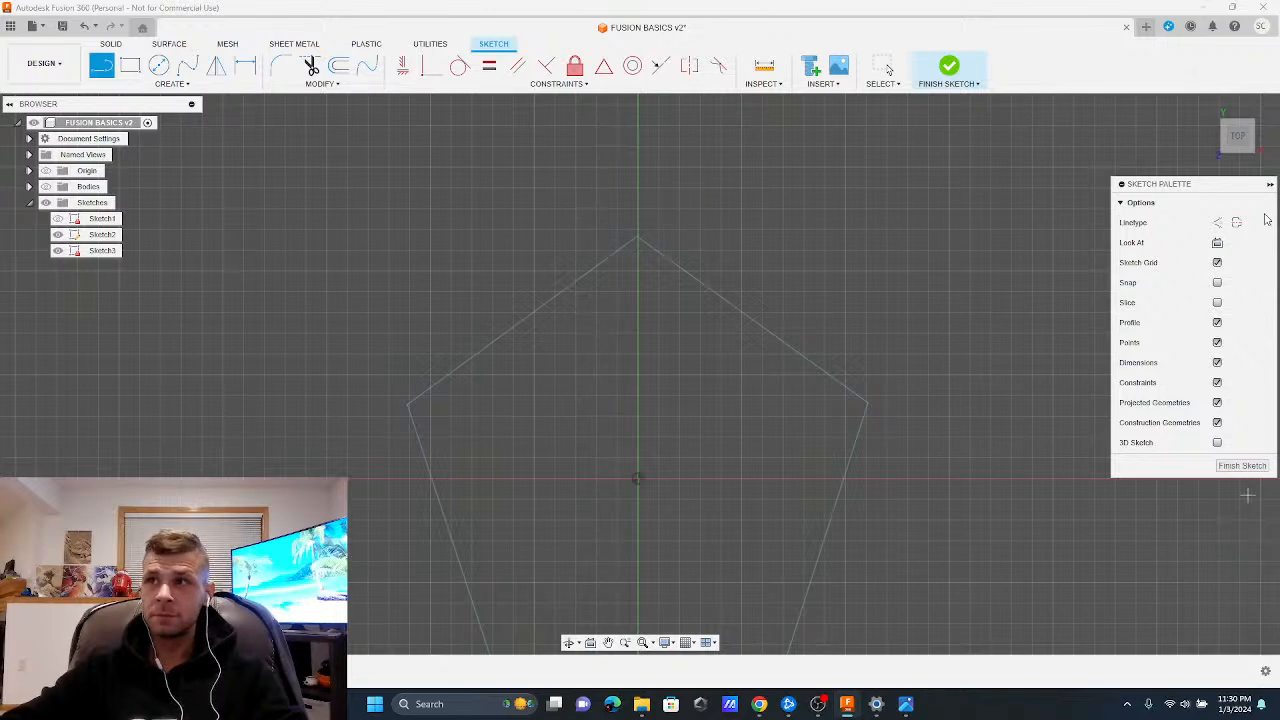
key(Escape)
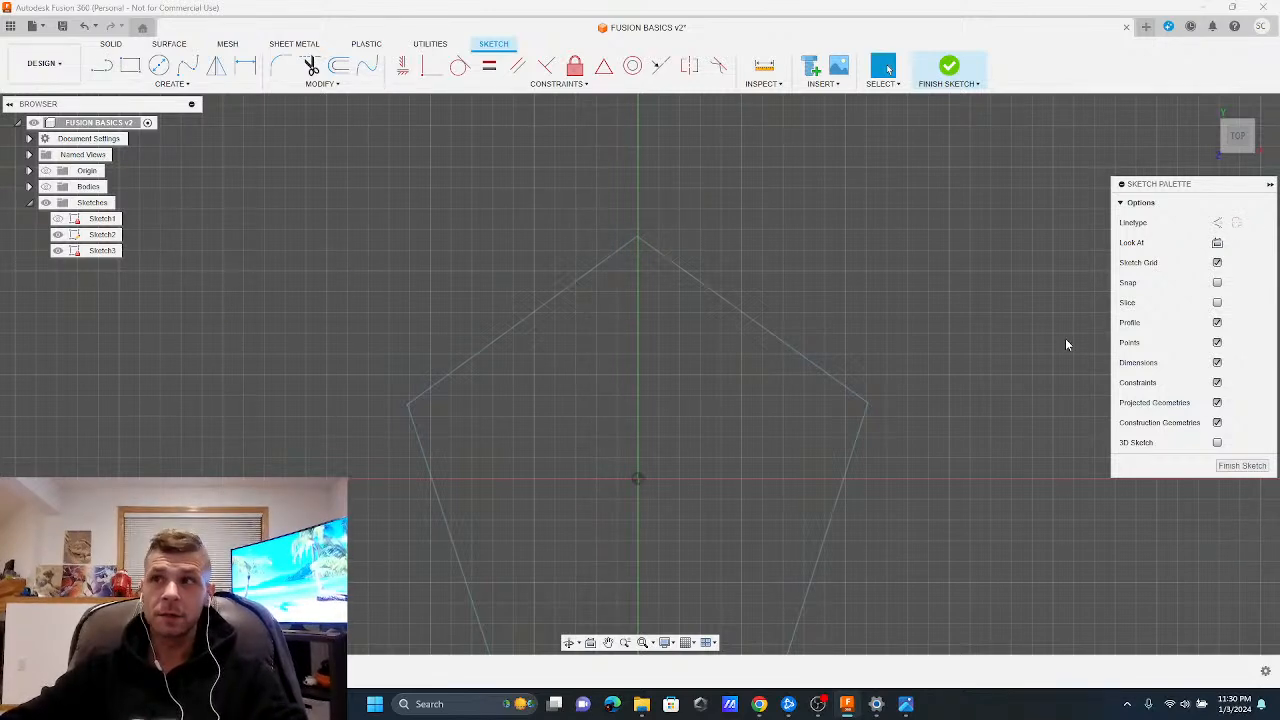
click(1244, 466)
Open Sketch2 for editing again
click(102, 234)
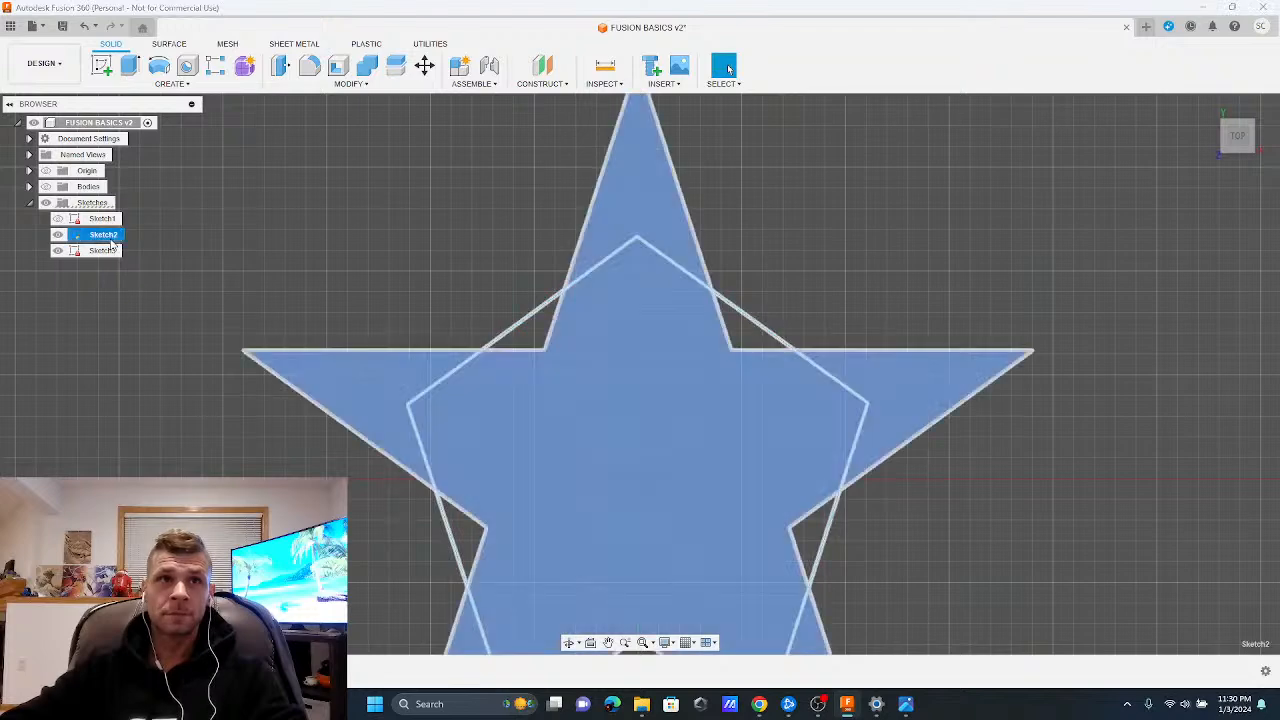
right_click(110, 240)
click(146, 283)
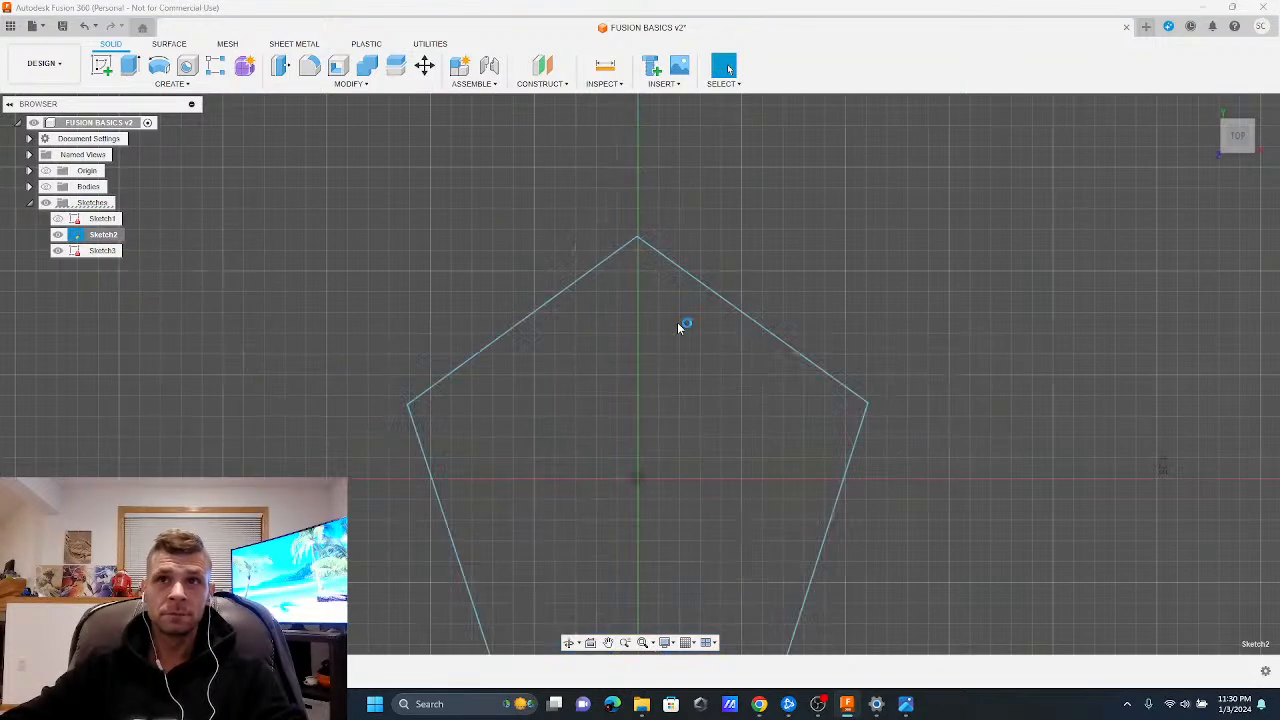
Highlight Sketch2 and inspect its geometry around the pentagon and circle from above and at an angle
click(105, 236)
click(567, 190)
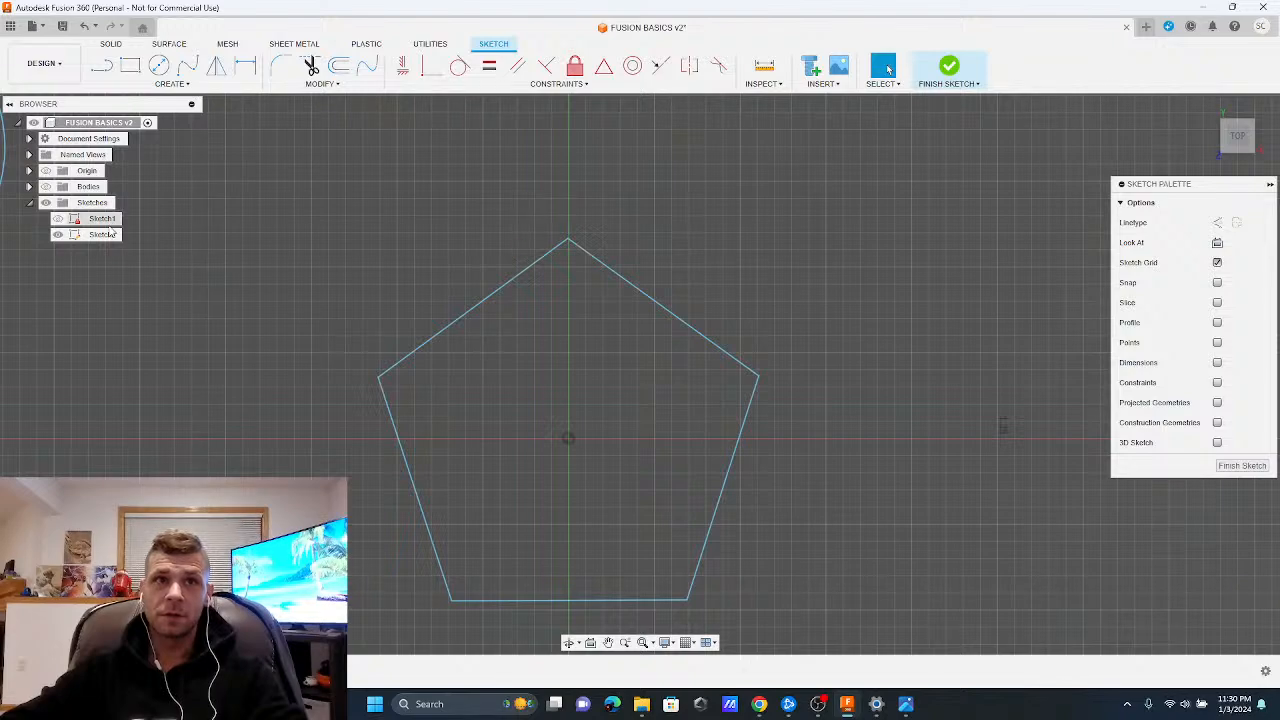
click(102, 234)
click(569, 206)
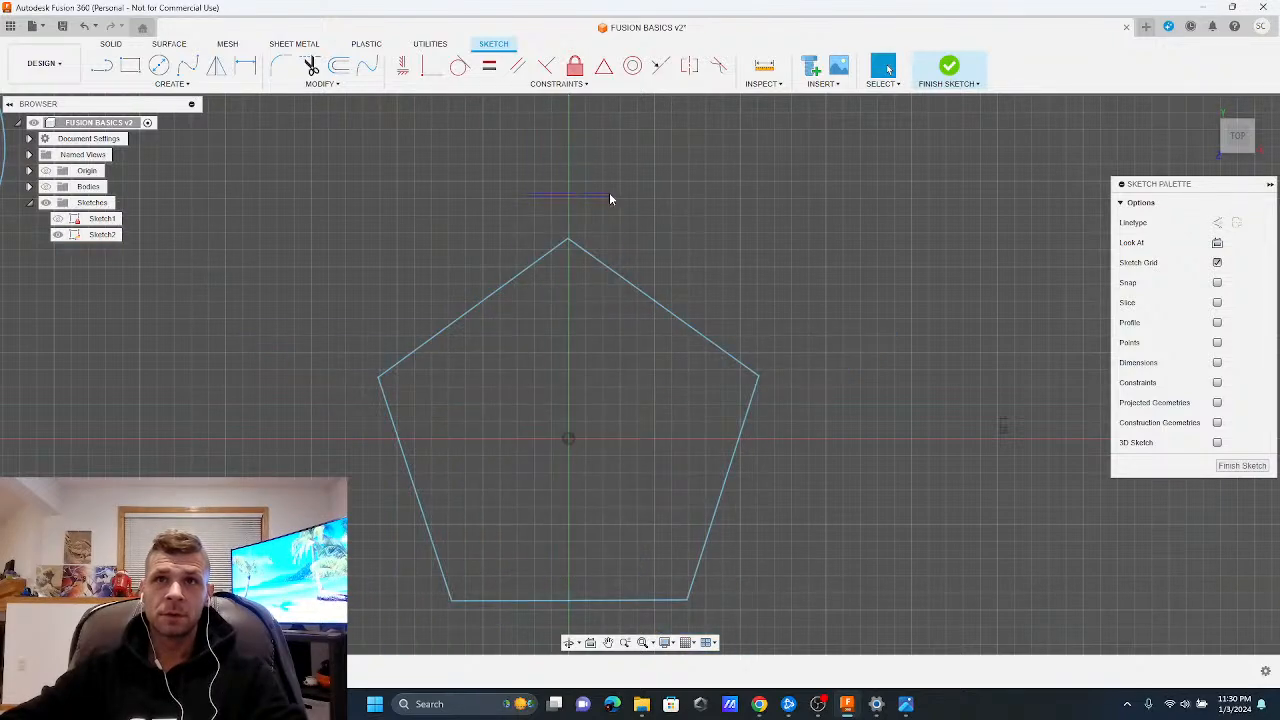
click(104, 235)
scroll(566, 250, up, 4)
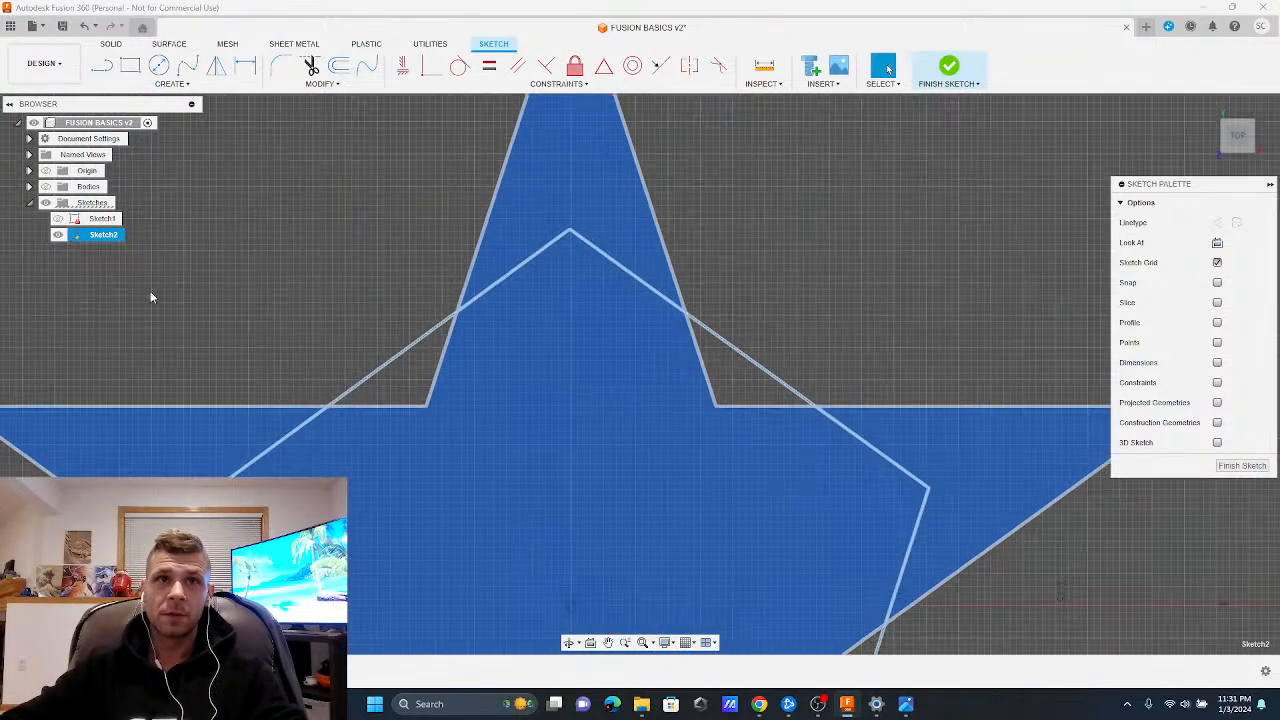
scroll(116, 270, down, 9)
scroll(136, 290, up, 2)
scroll(700, 425, down, 1)
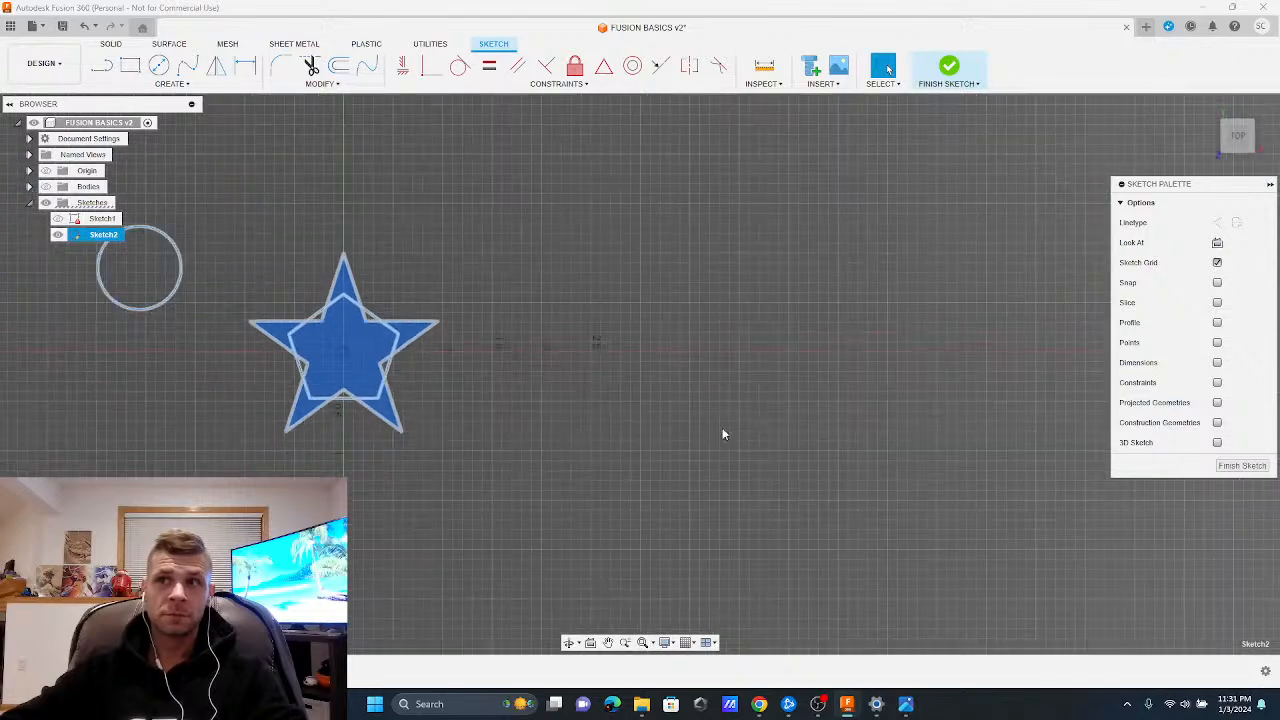
shift+middle_drag(382, 429, 480, 347)
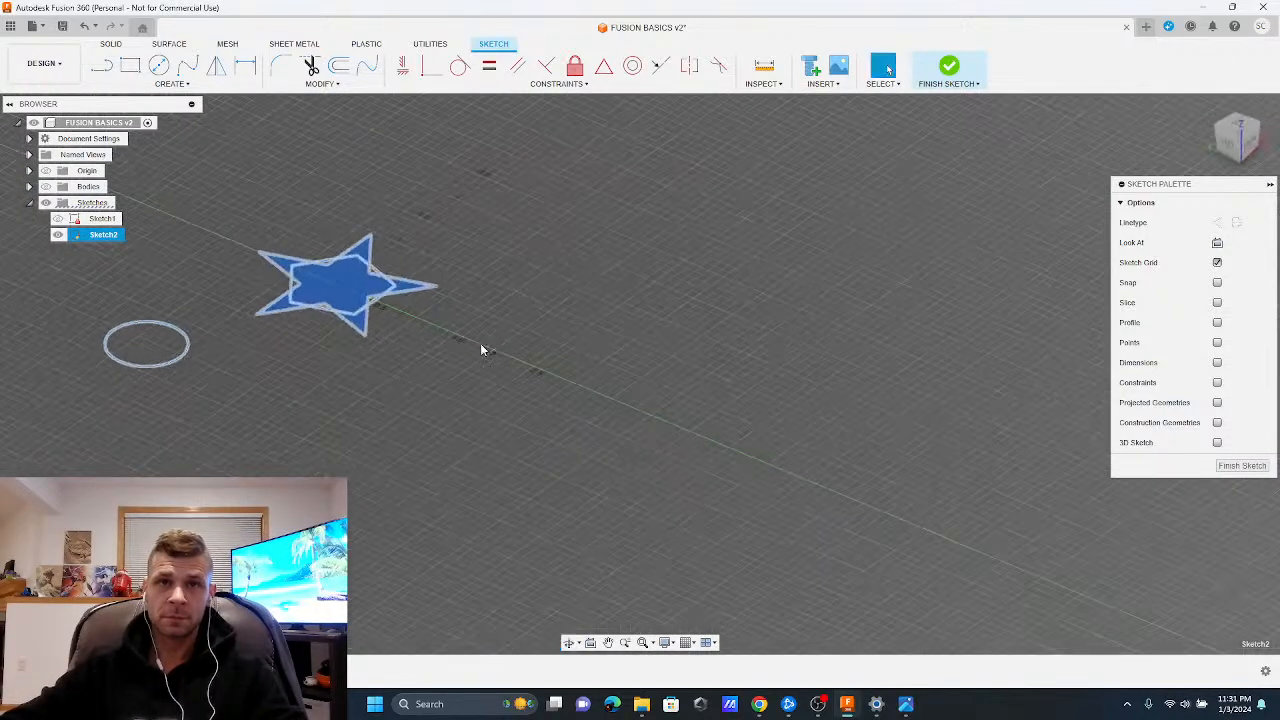
click(480, 347)
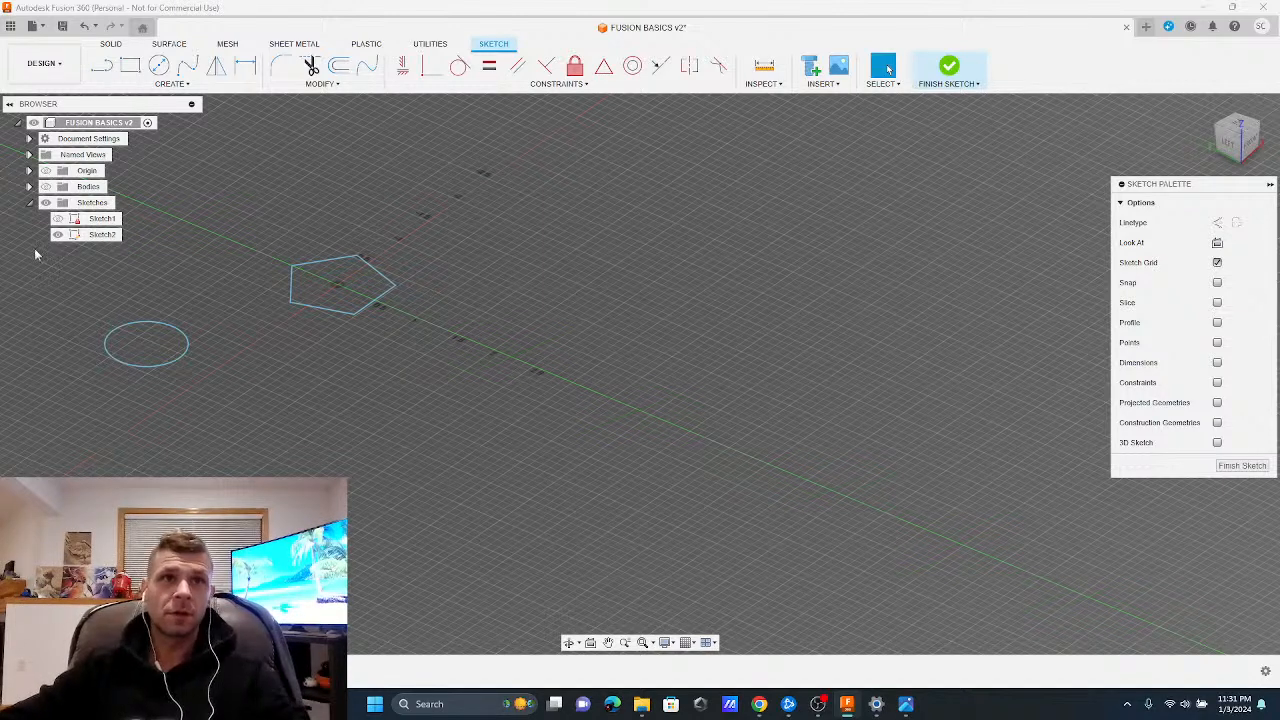
Delete Sketch2 with its pentagon and circle, leaving only Sketch1 in the design
click(102, 235)
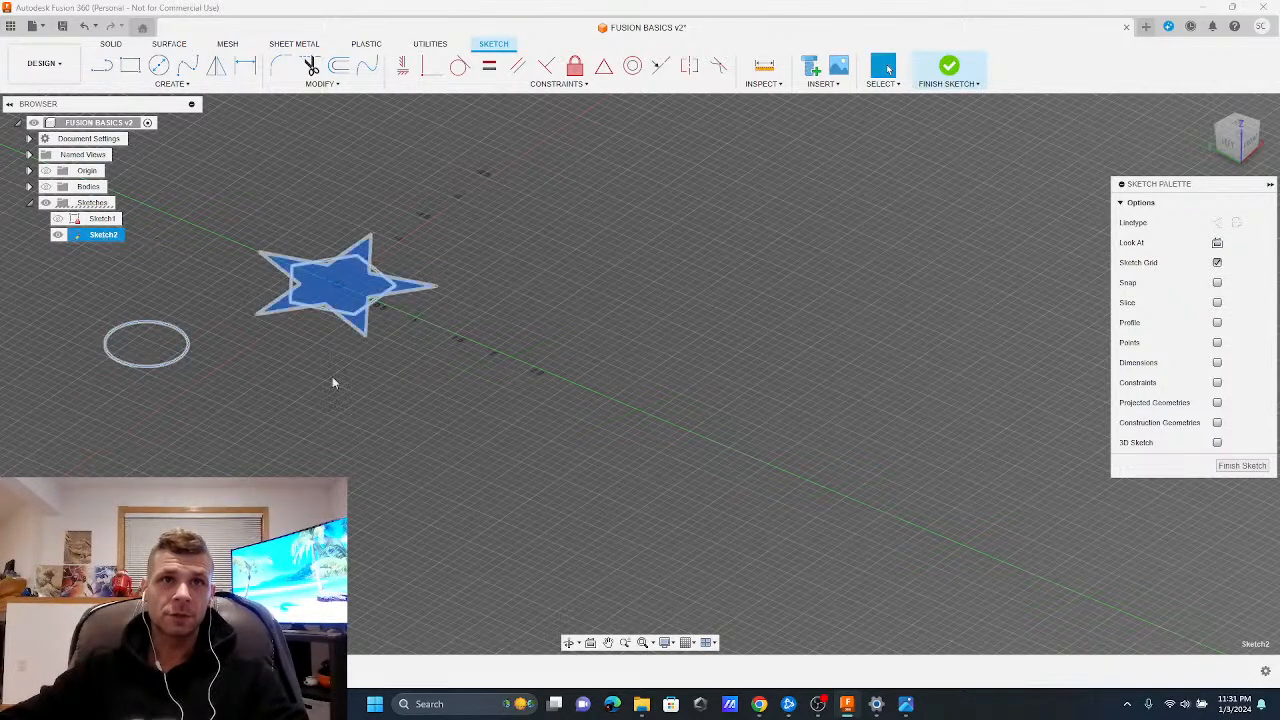
key(Delete)
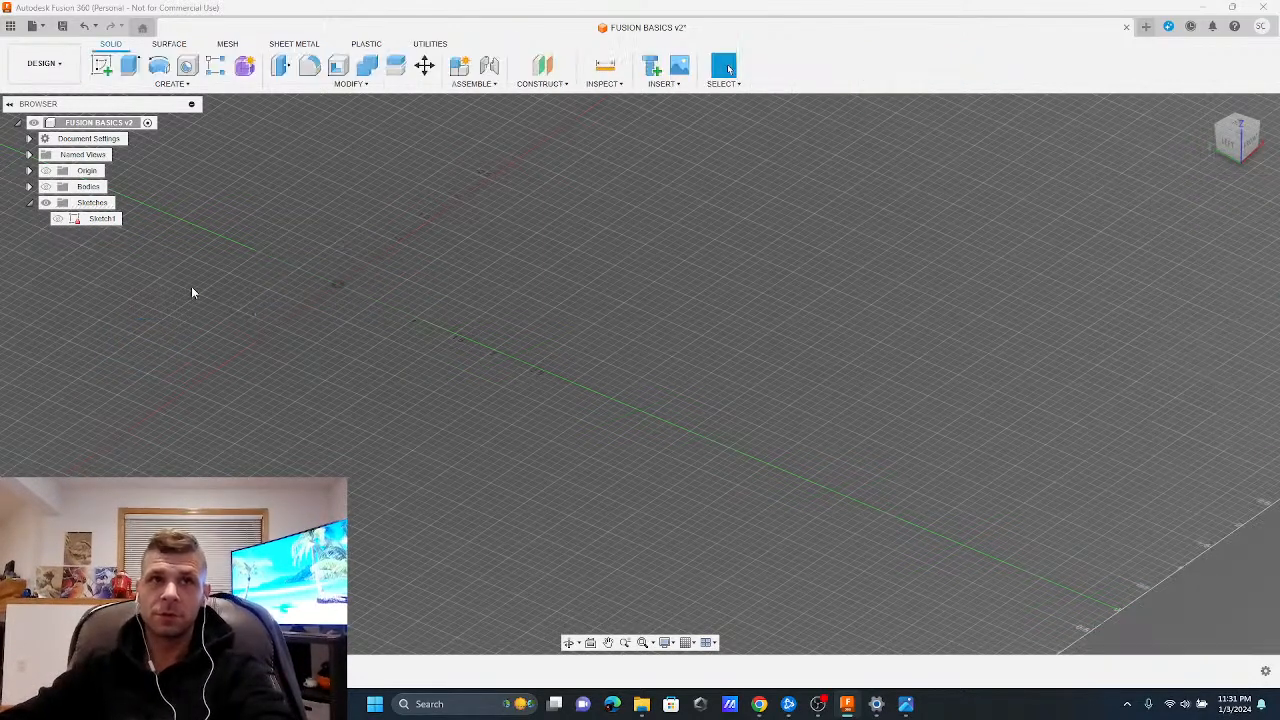
click(102, 219)
key(v)
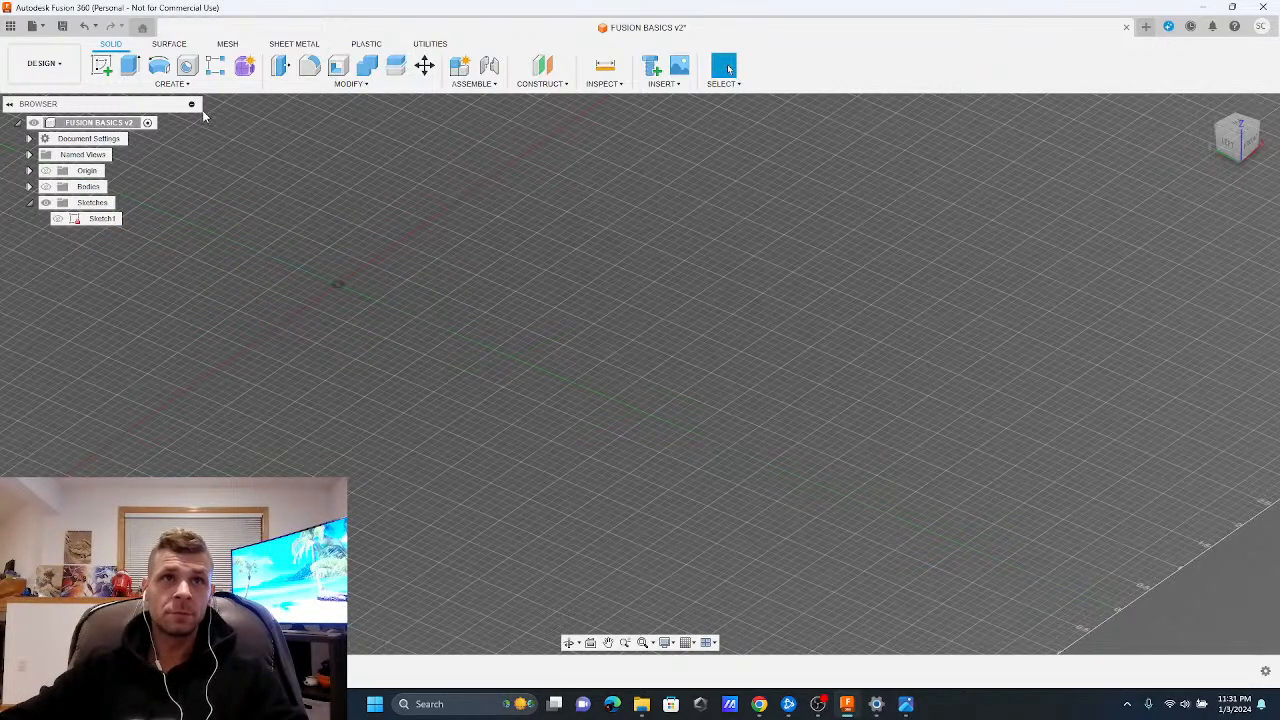
Start a new sketch on the horizontal XY plane, viewed from the top
click(172, 83)
click(101, 66)
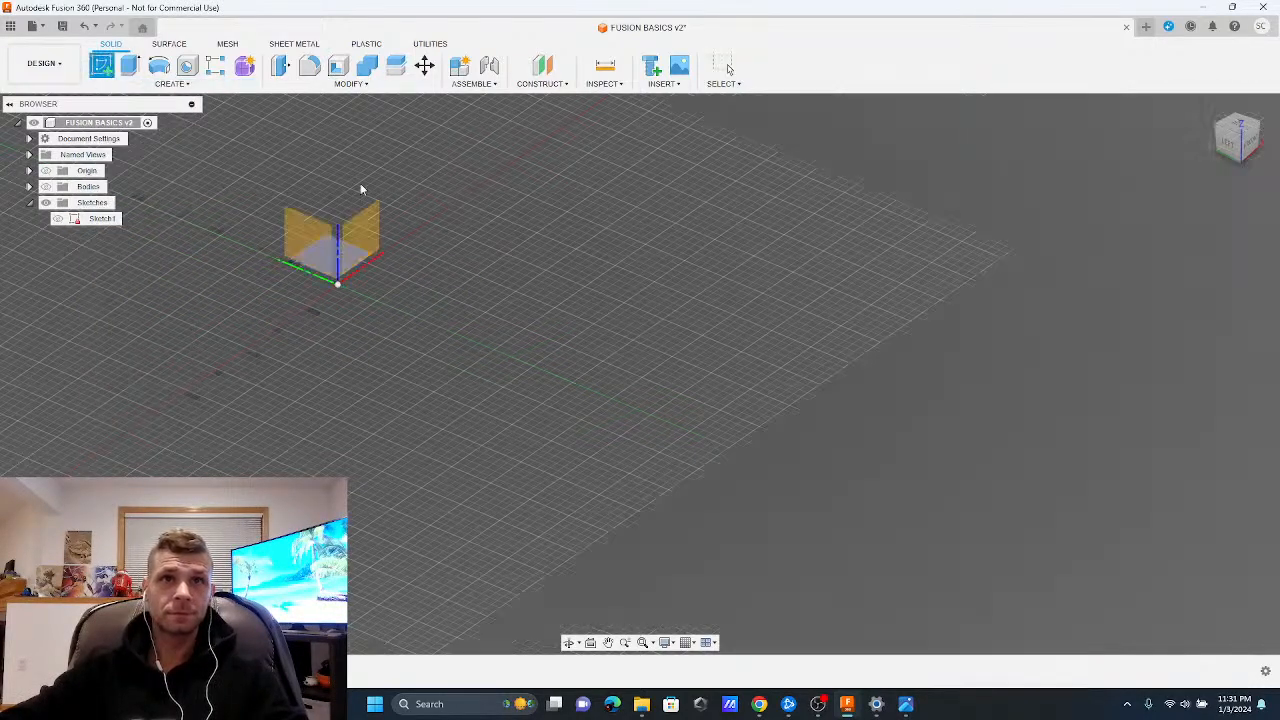
click(1240, 123)
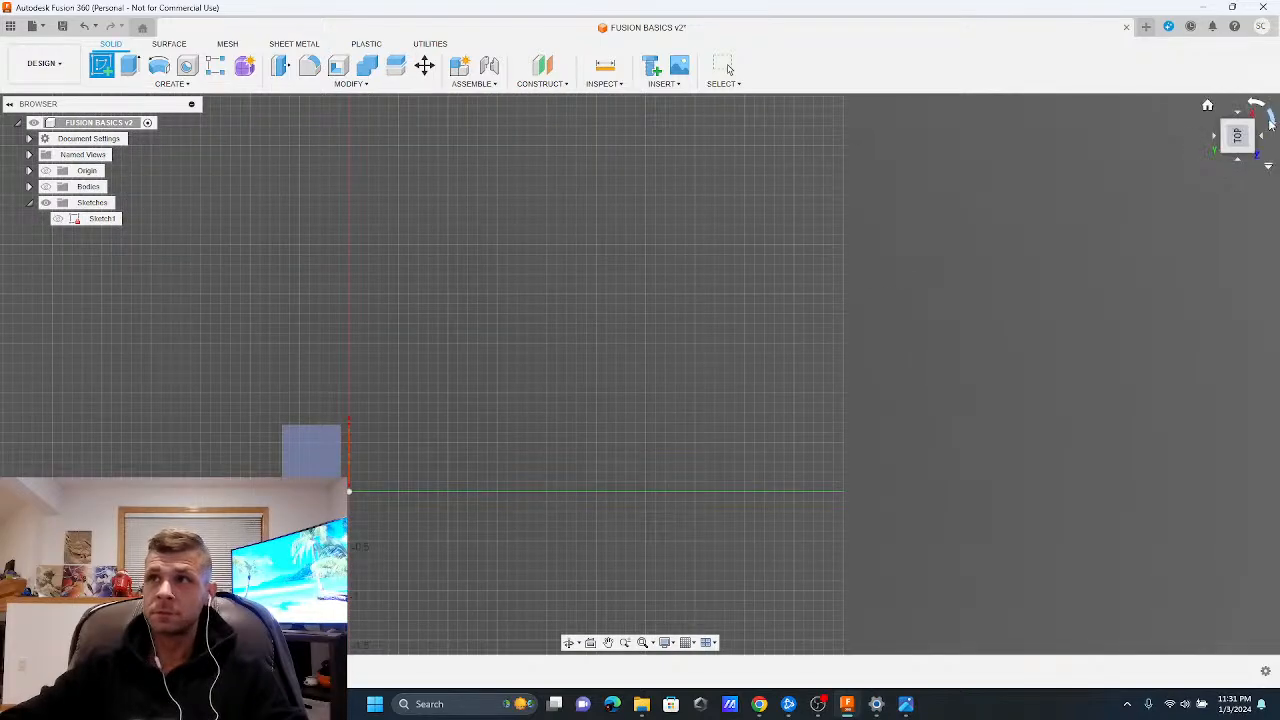
click(1270, 117)
scroll(529, 298, down, 3)
scroll(529, 298, down, 2)
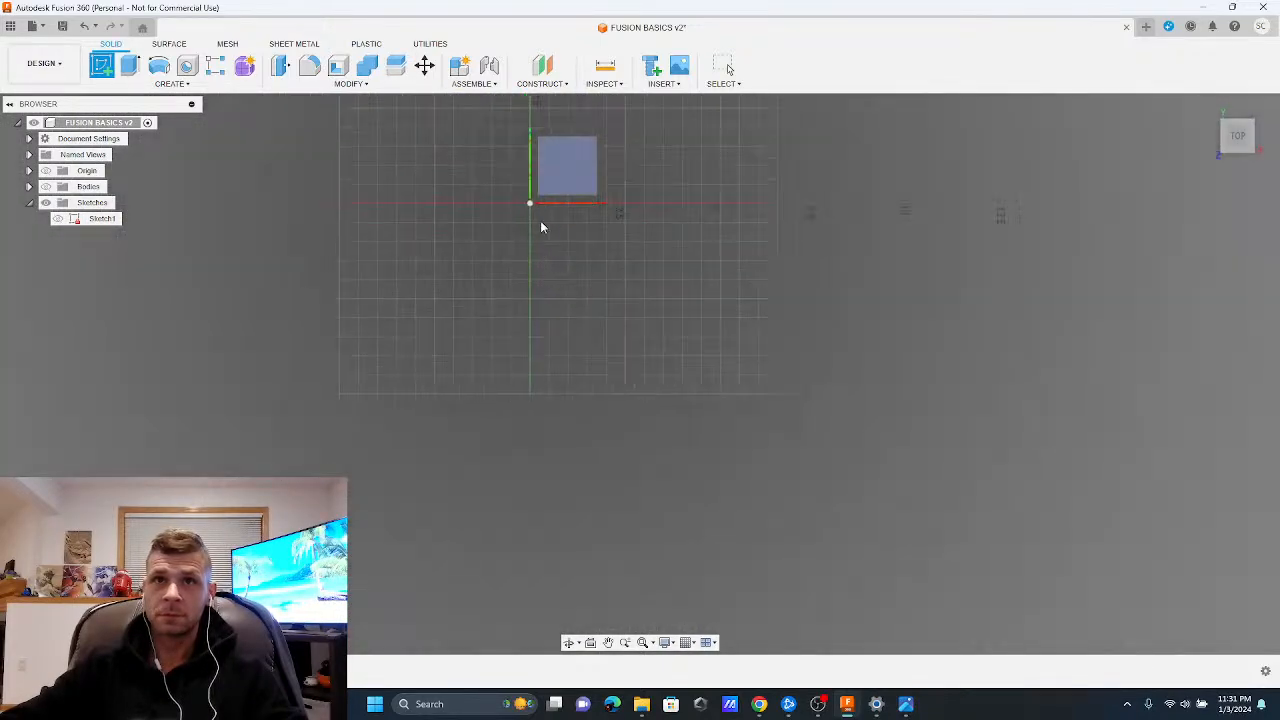
scroll(562, 139, up, 4)
click(528, 299)
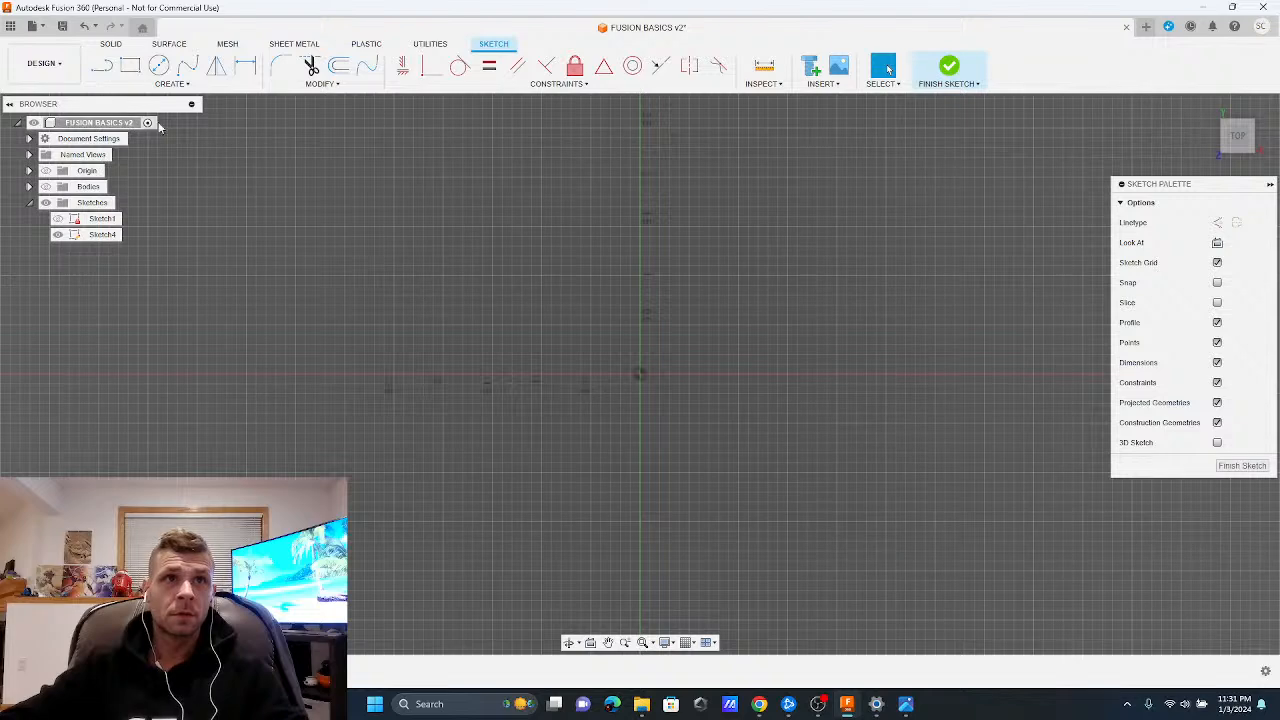
Draw an inscribed six-sided polygon about 1.78 in in radius centred on the origin, and undo it
click(196, 86)
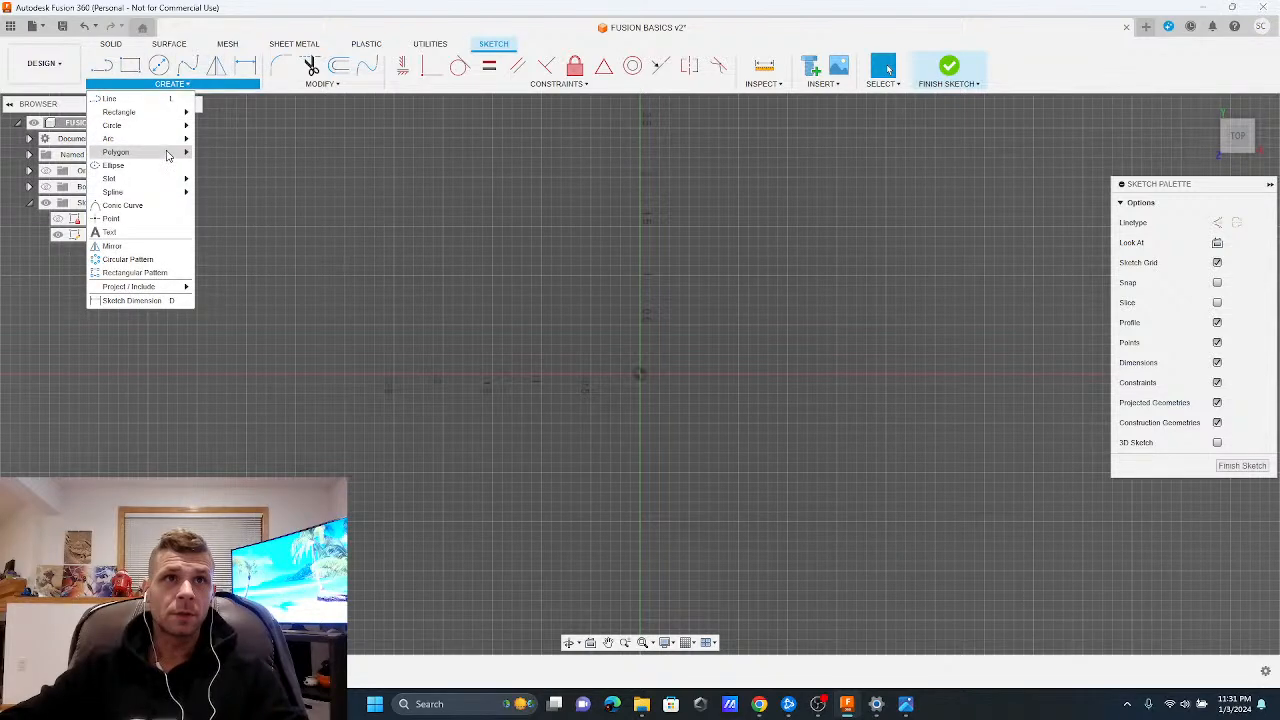
mouse_move(168, 155)
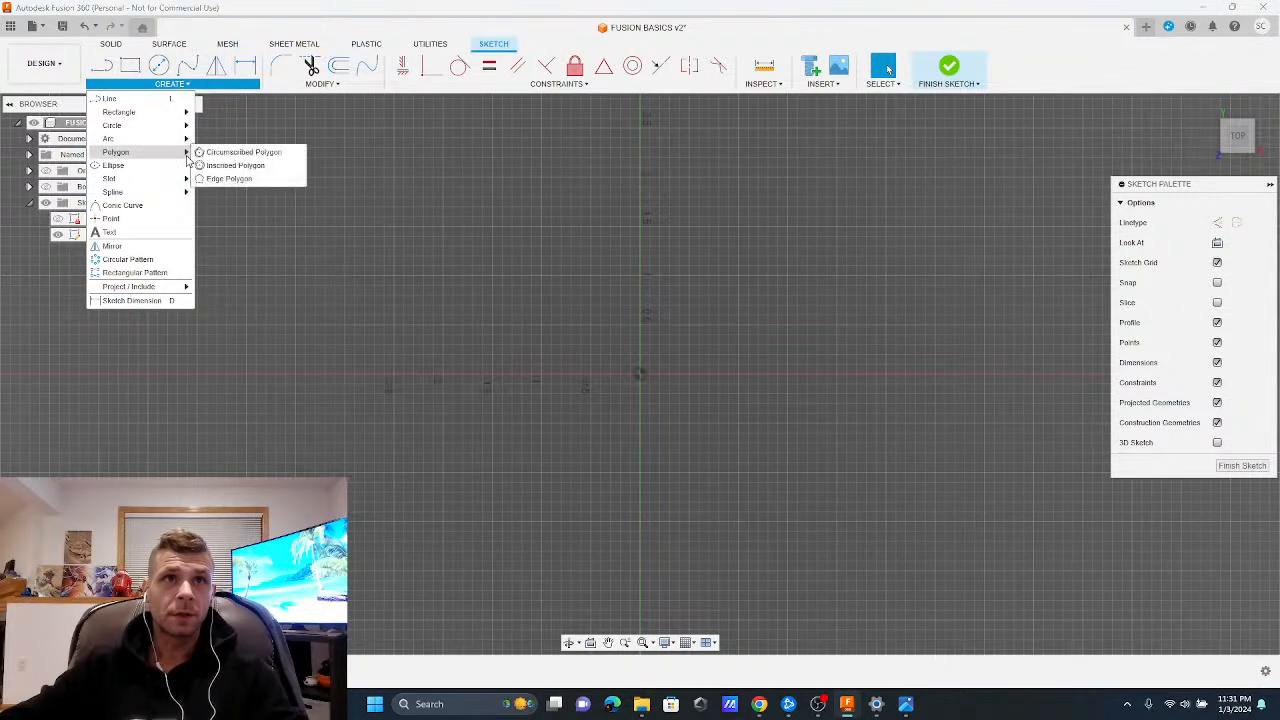
click(247, 170)
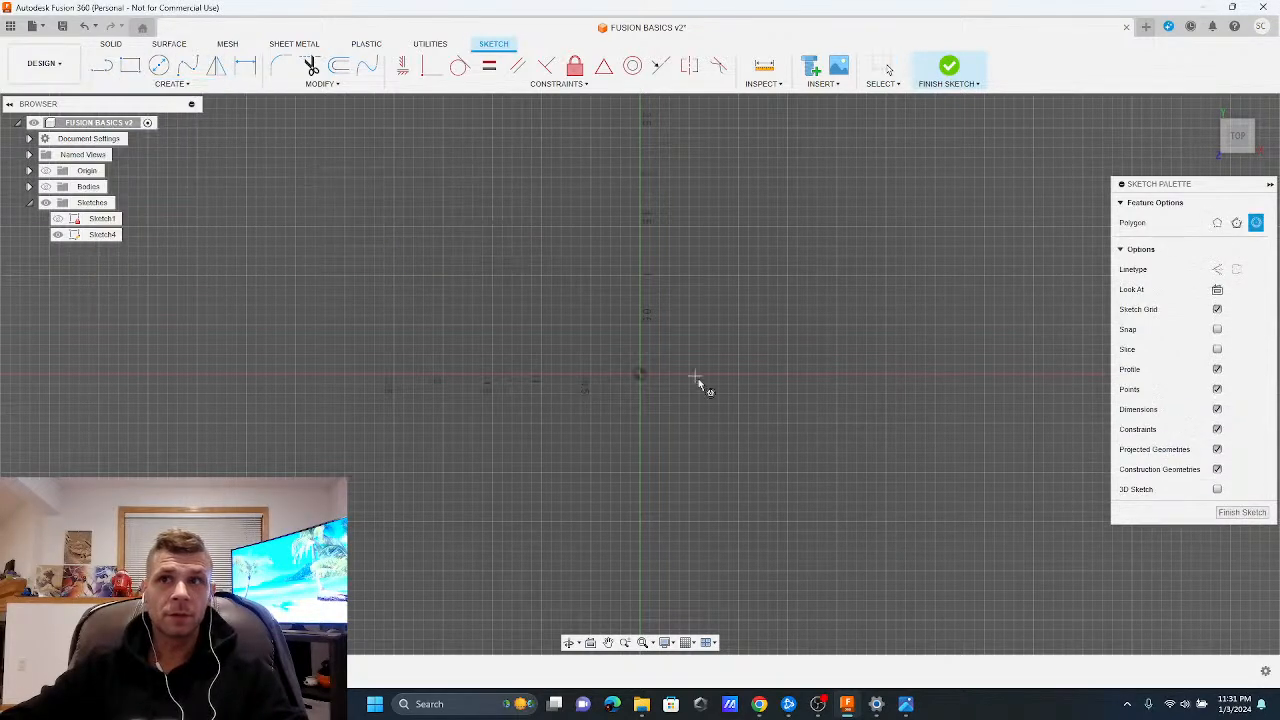
click(641, 378)
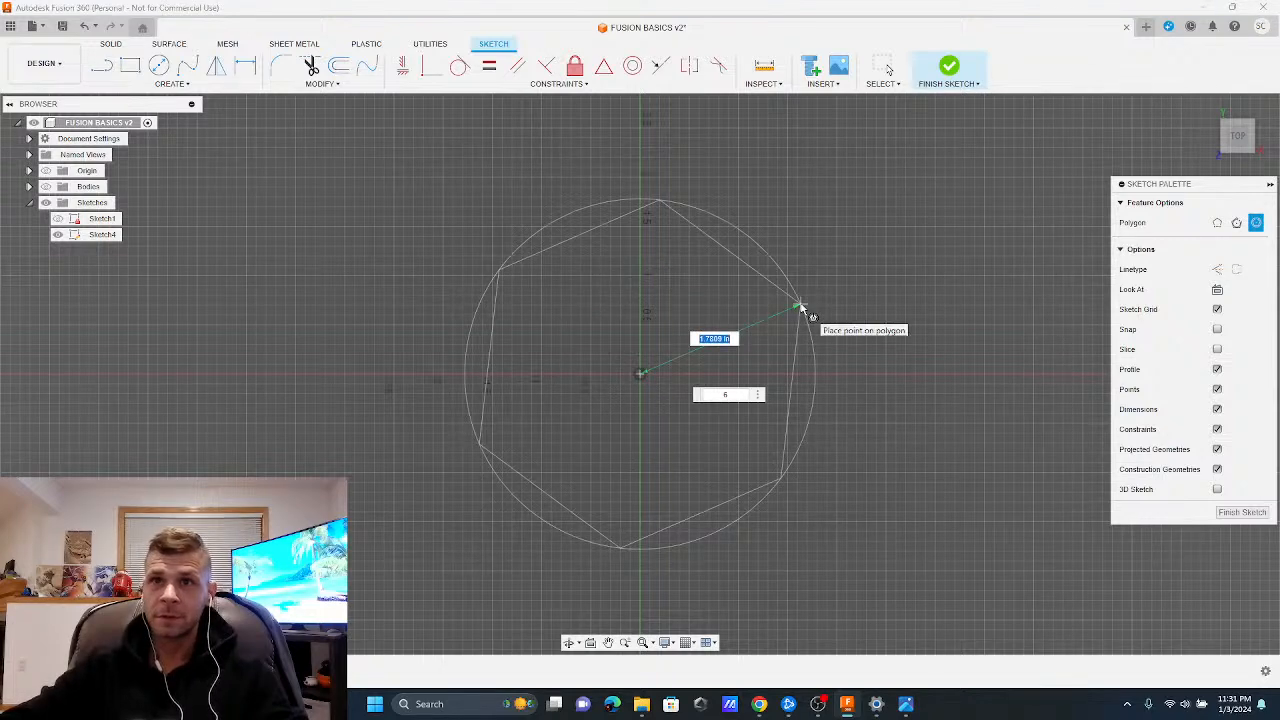
click(801, 308)
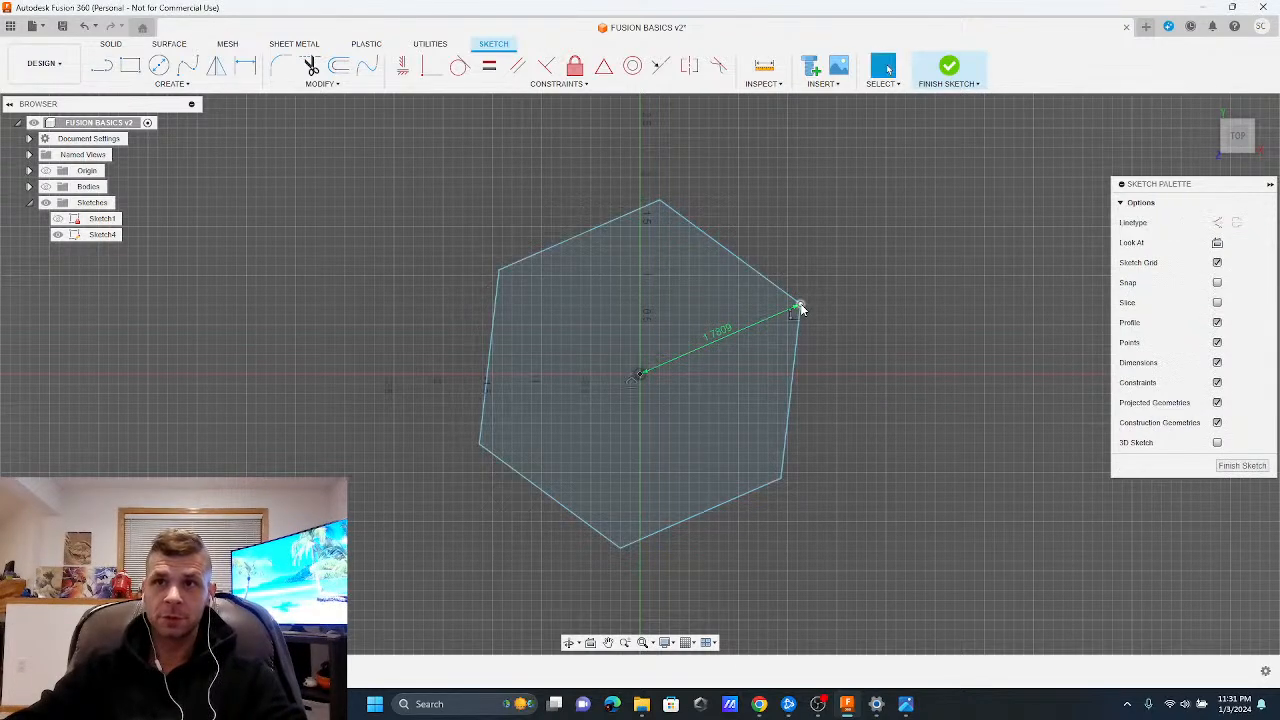
click(85, 26)
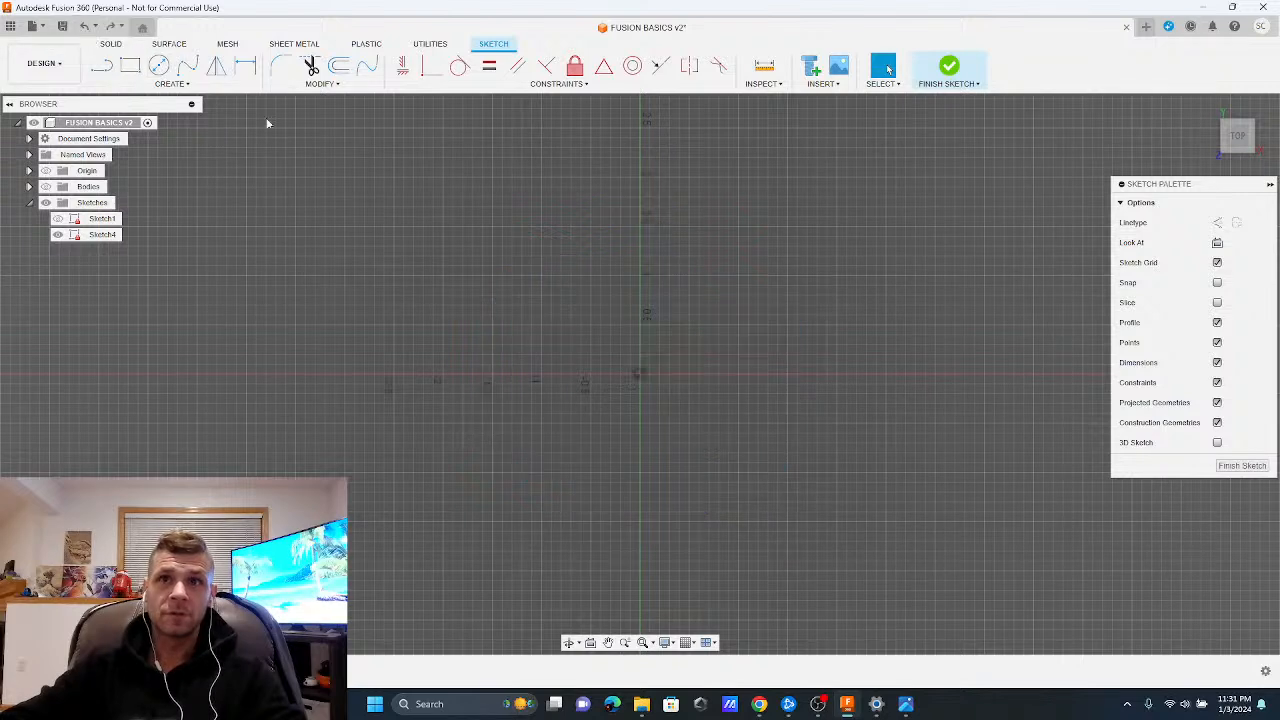
Draw an inscribed five-sided polygon about 1.4 in in radius centred on the origin, and finish the sketch
click(172, 83)
mouse_move(155, 151)
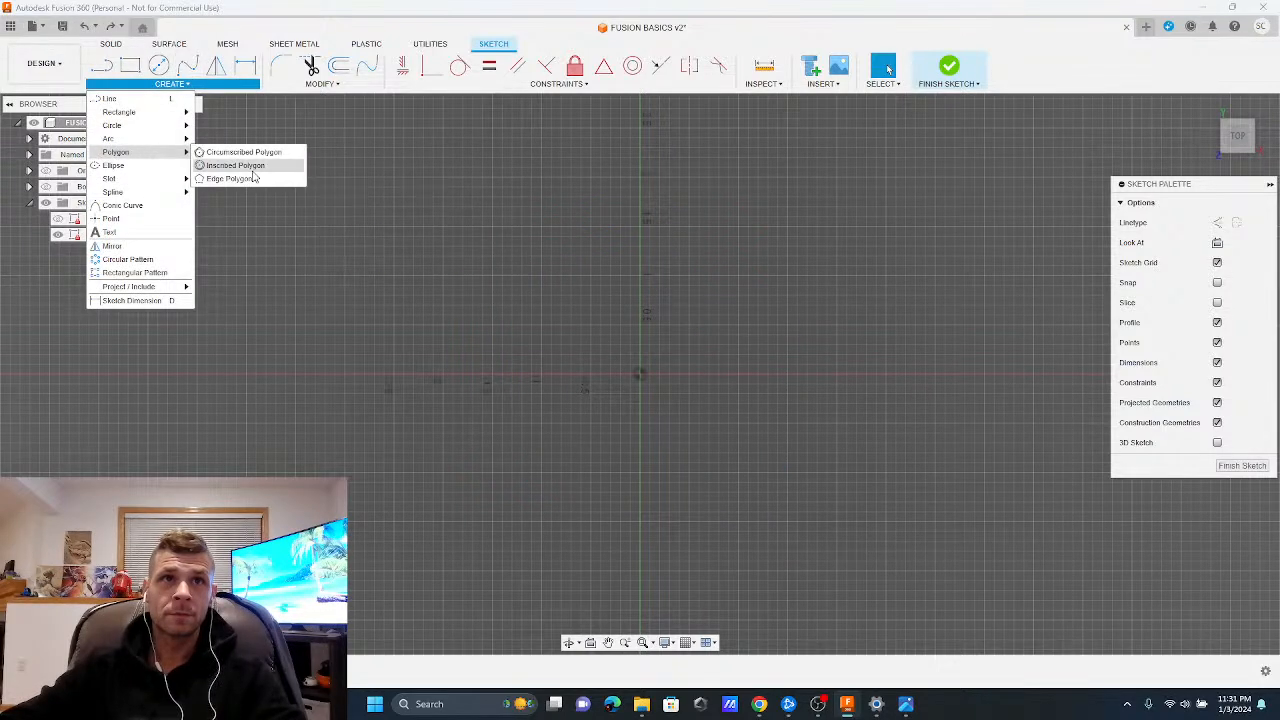
click(245, 165)
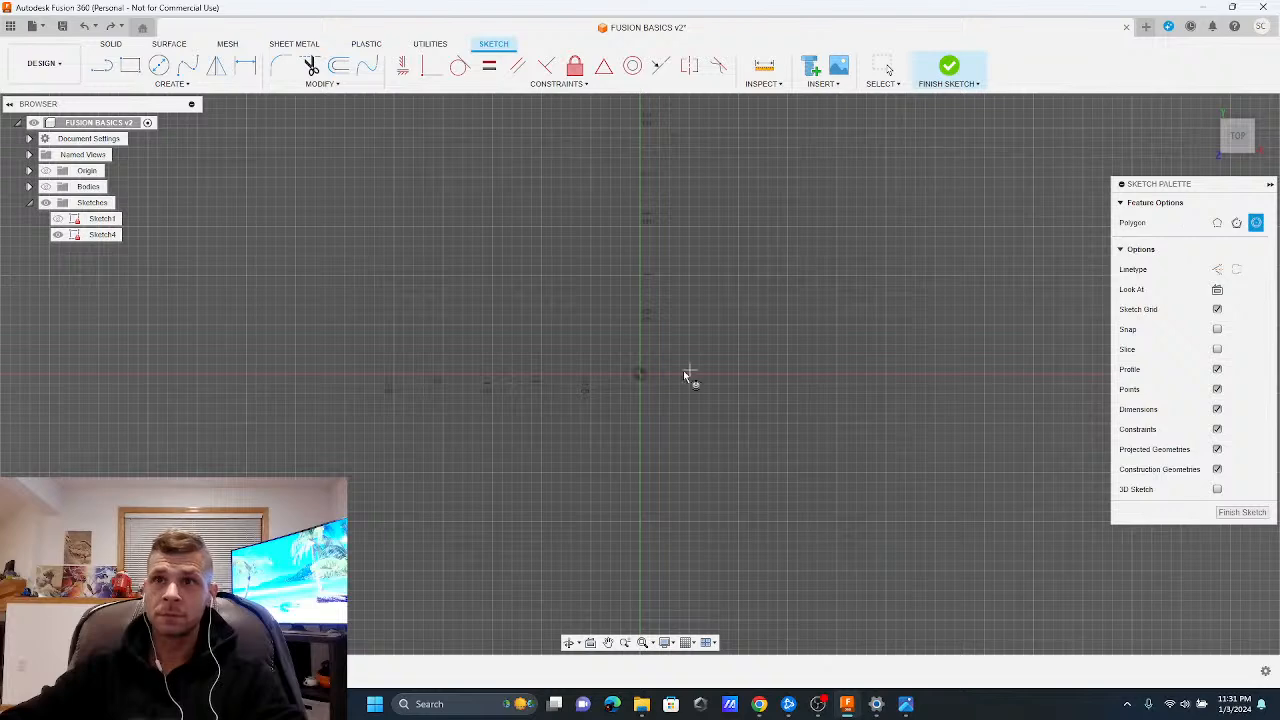
click(641, 375)
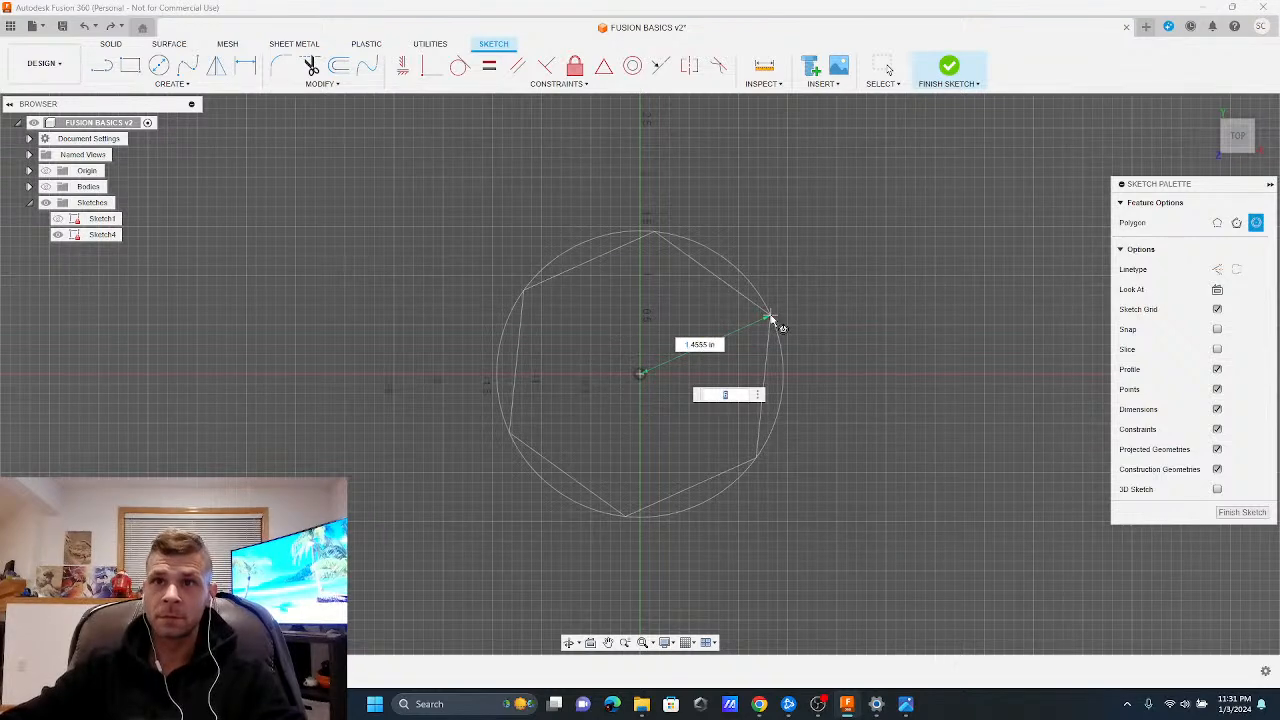
text(5)
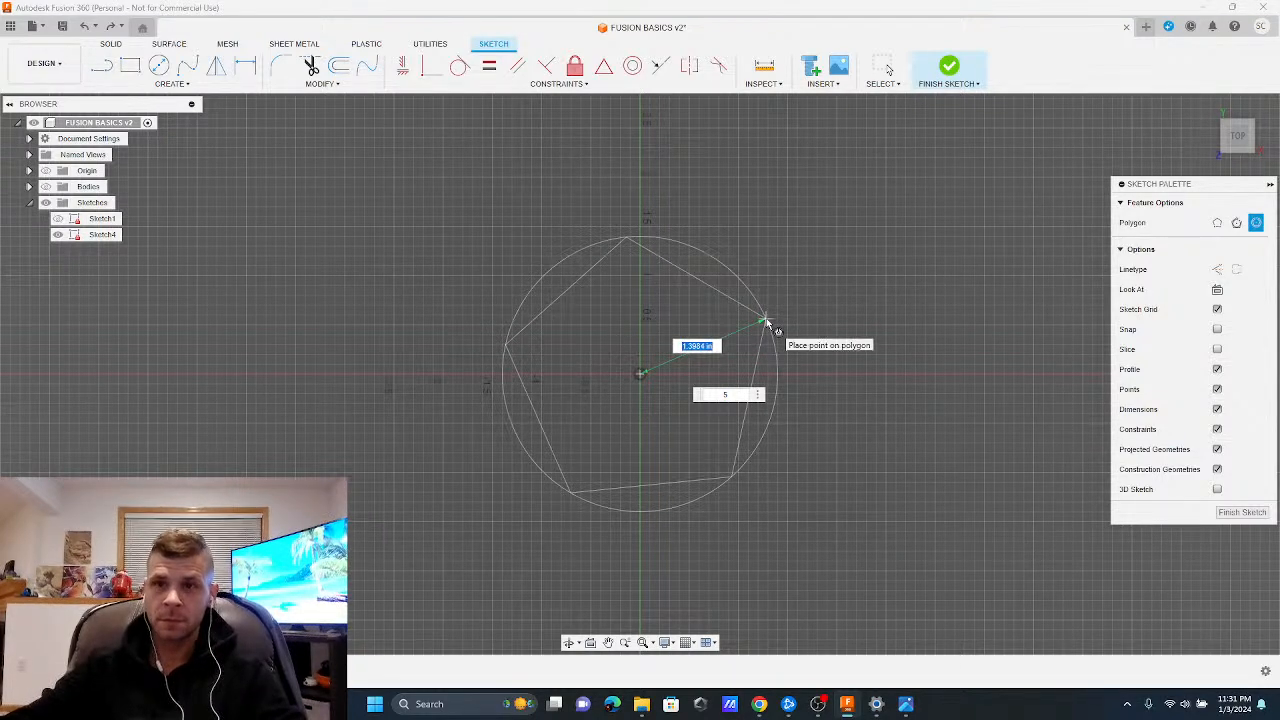
click(766, 321)
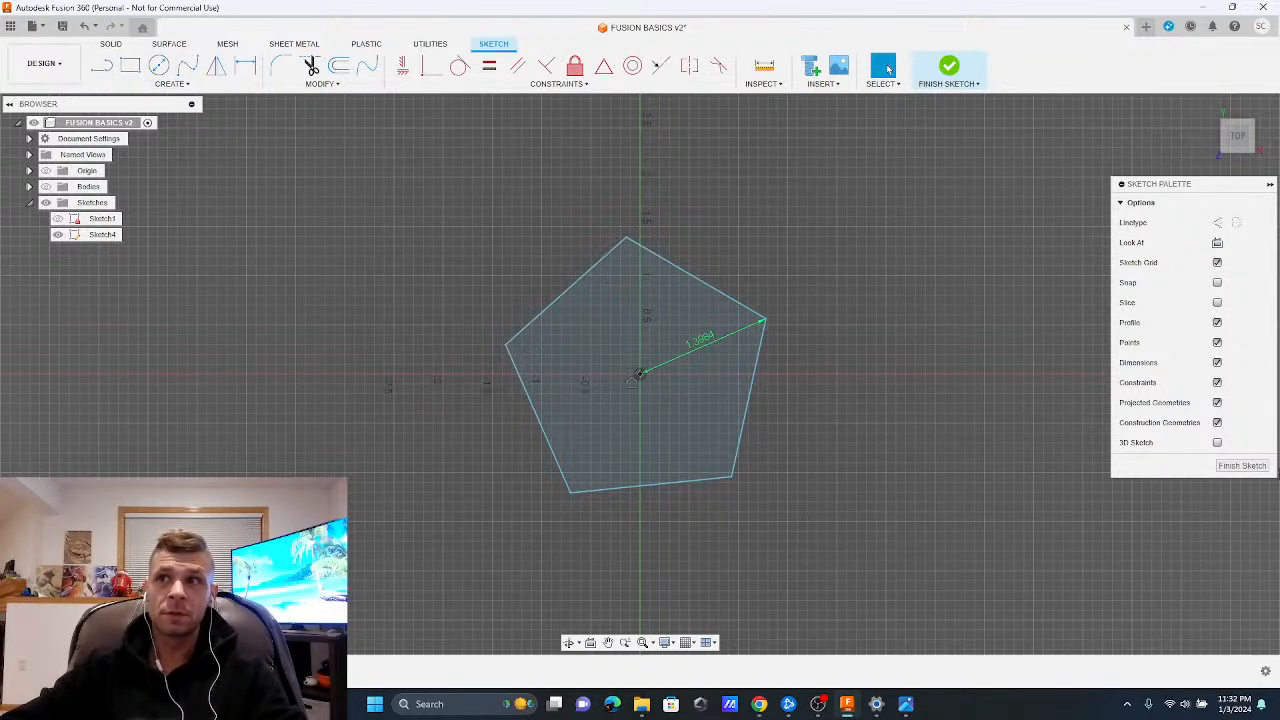
click(1242, 465)
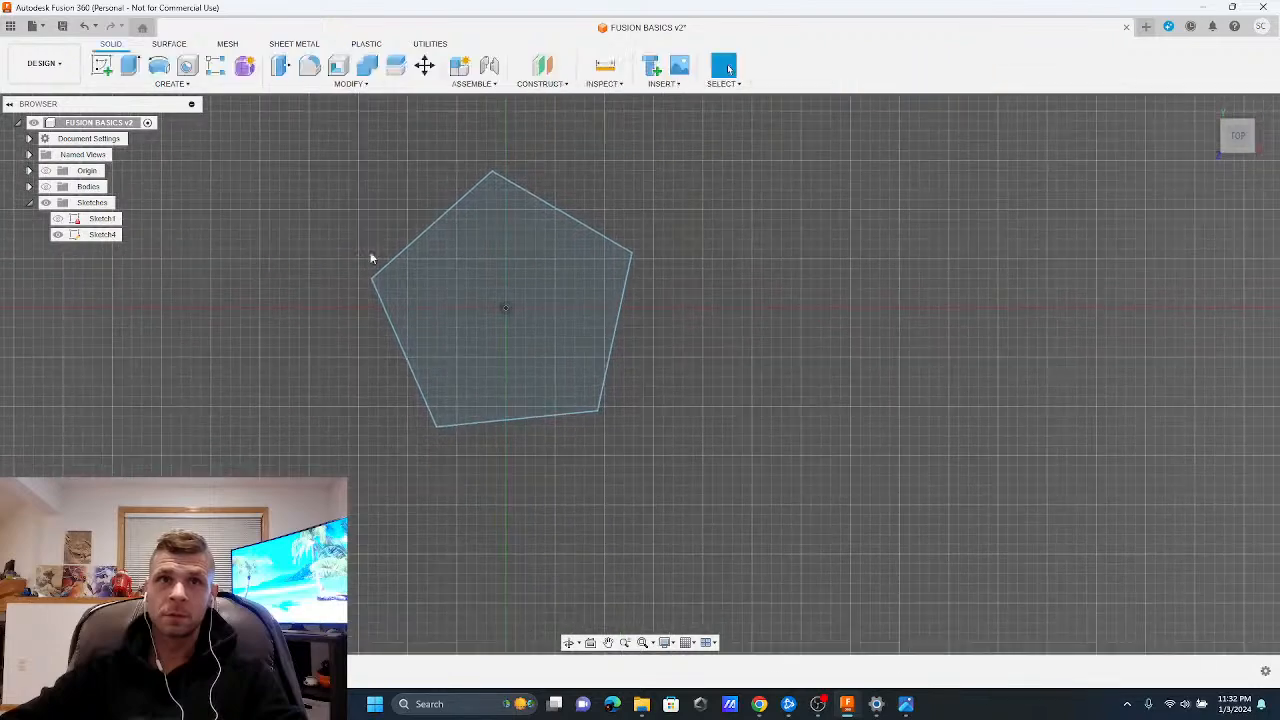
Reopen the pentagon sketch, place a sketch point on each of its five corners, and finish the sketch
right_click(67, 231)
click(167, 285)
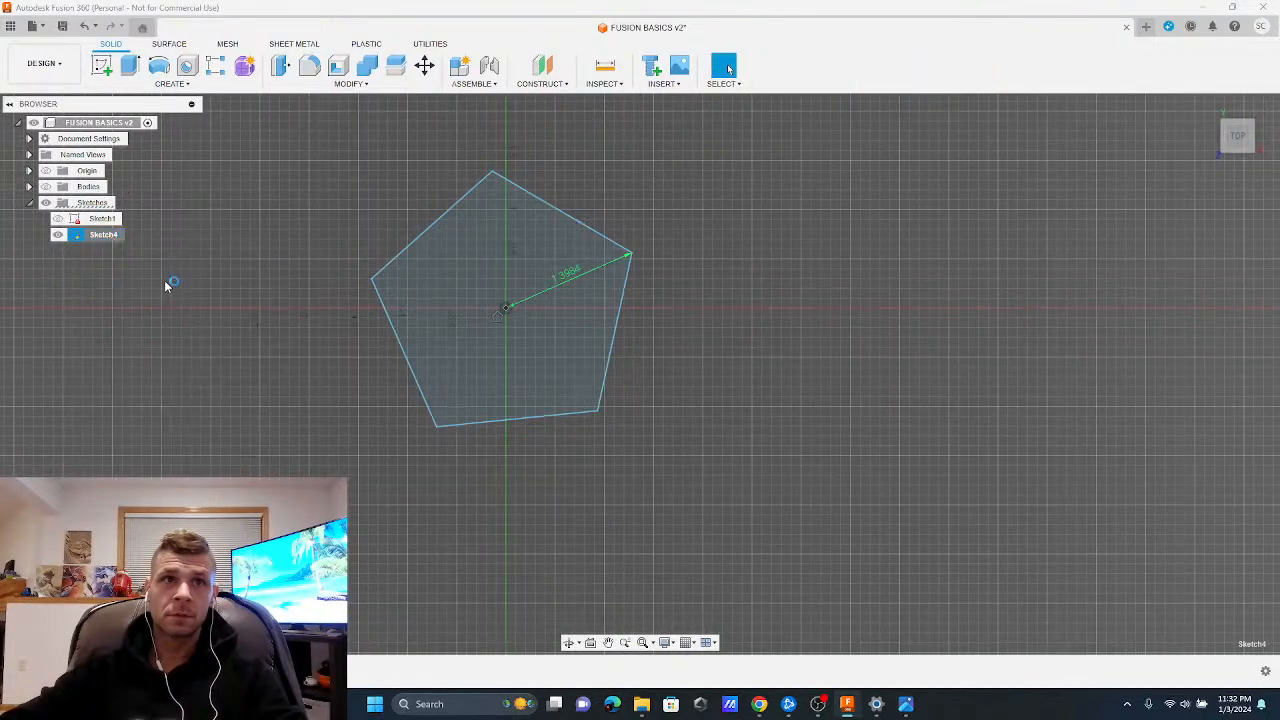
click(170, 83)
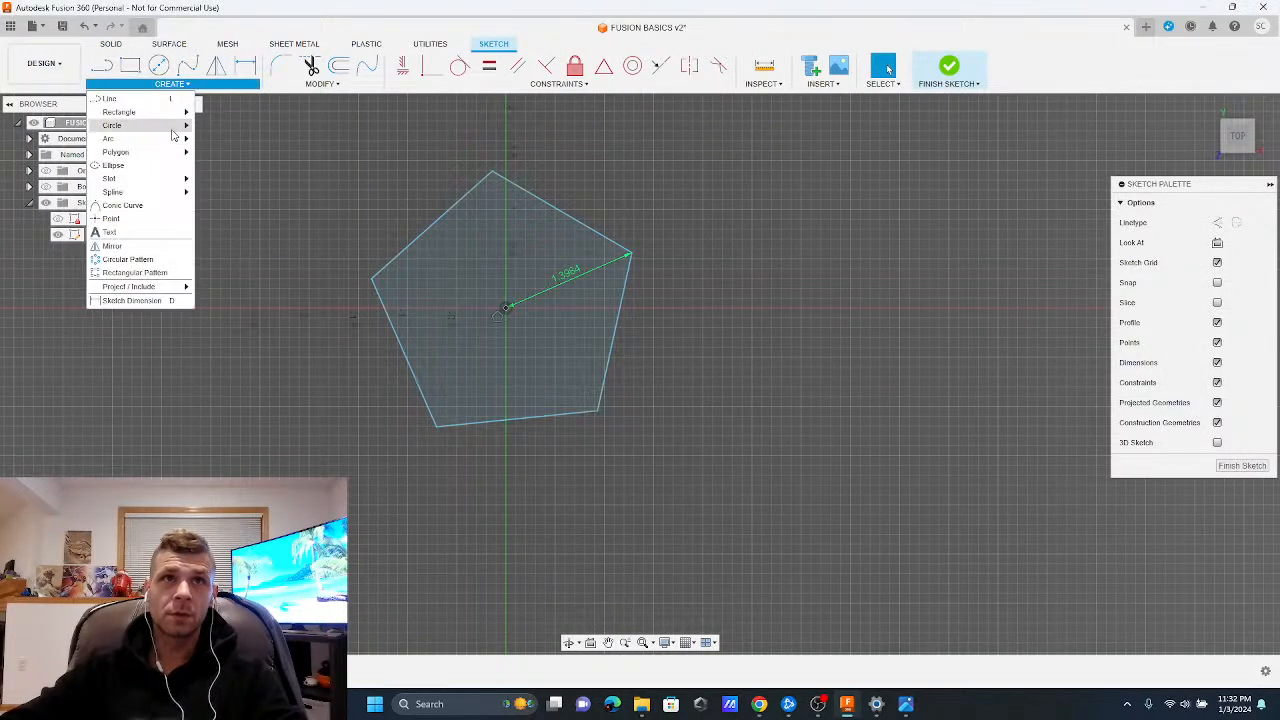
click(146, 219)
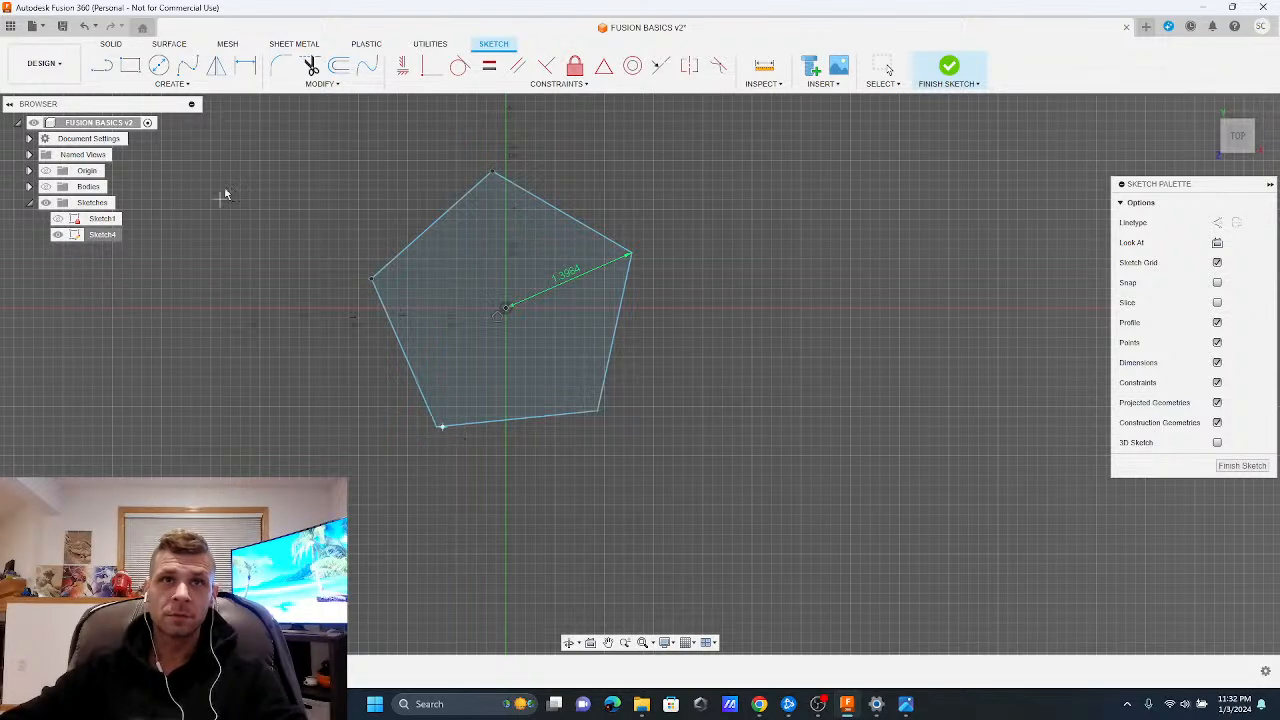
click(86, 27)
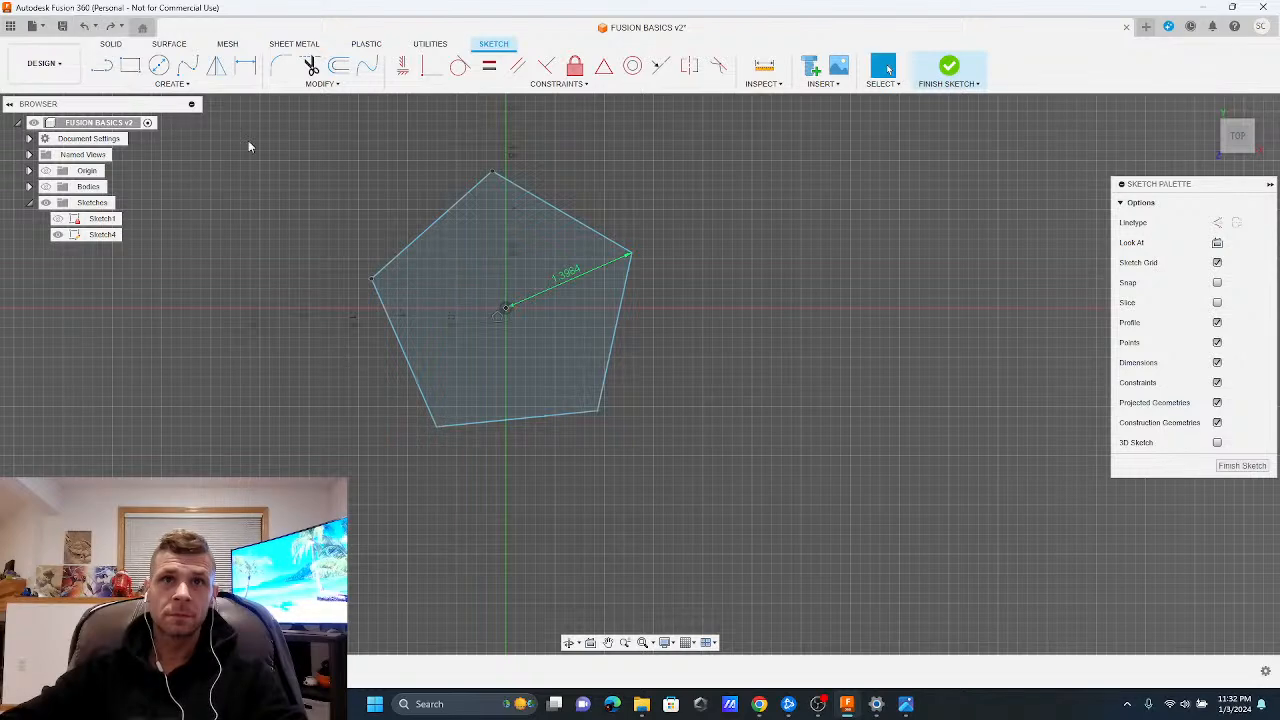
click(165, 84)
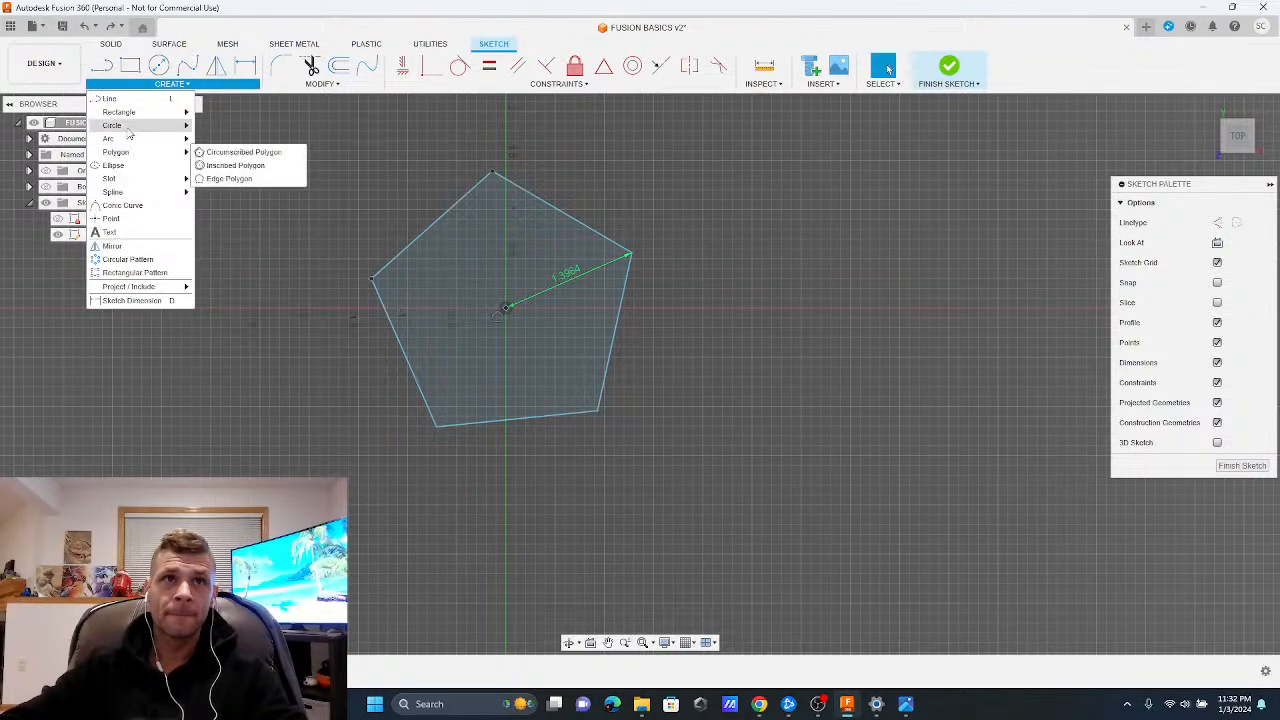
click(120, 218)
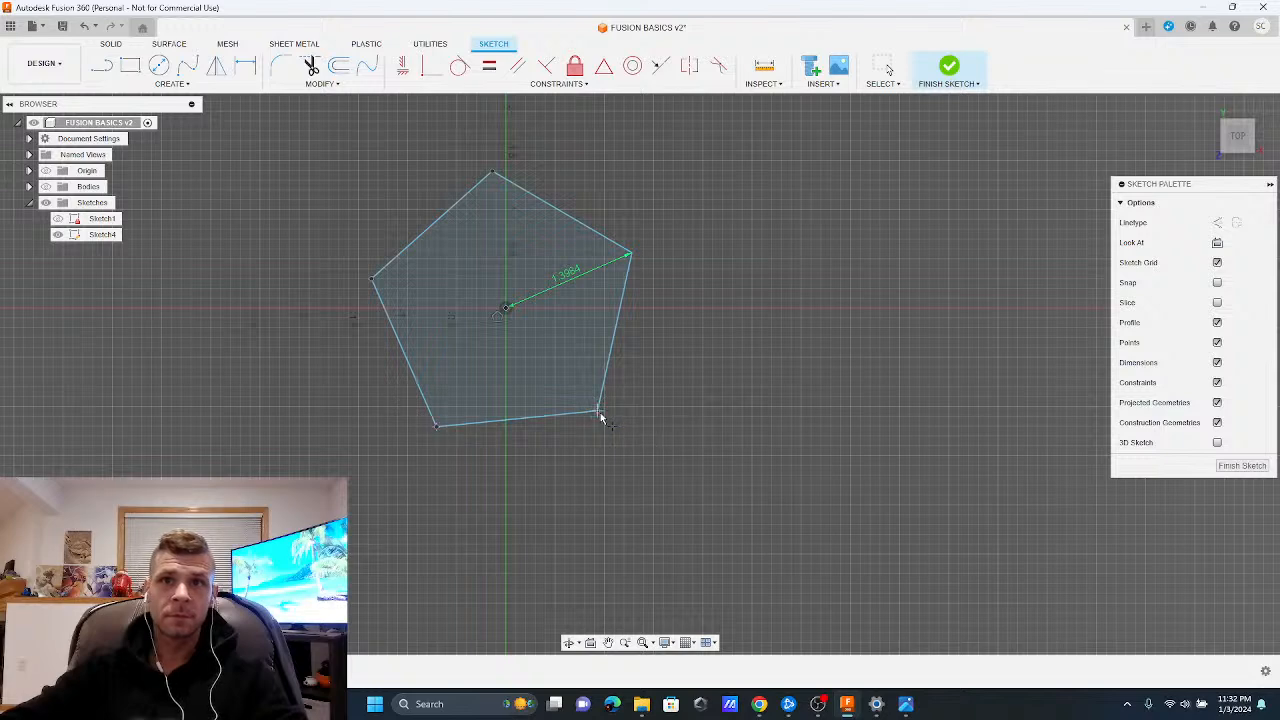
click(1243, 466)
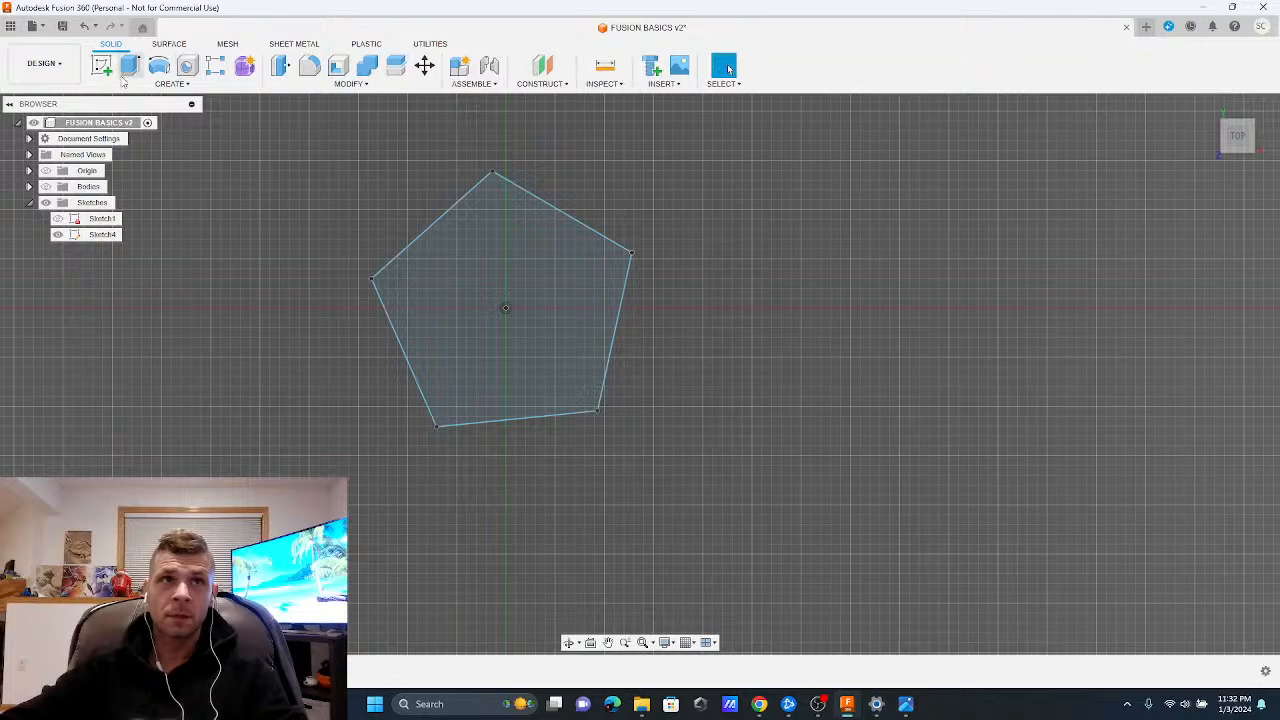
click(102, 66)
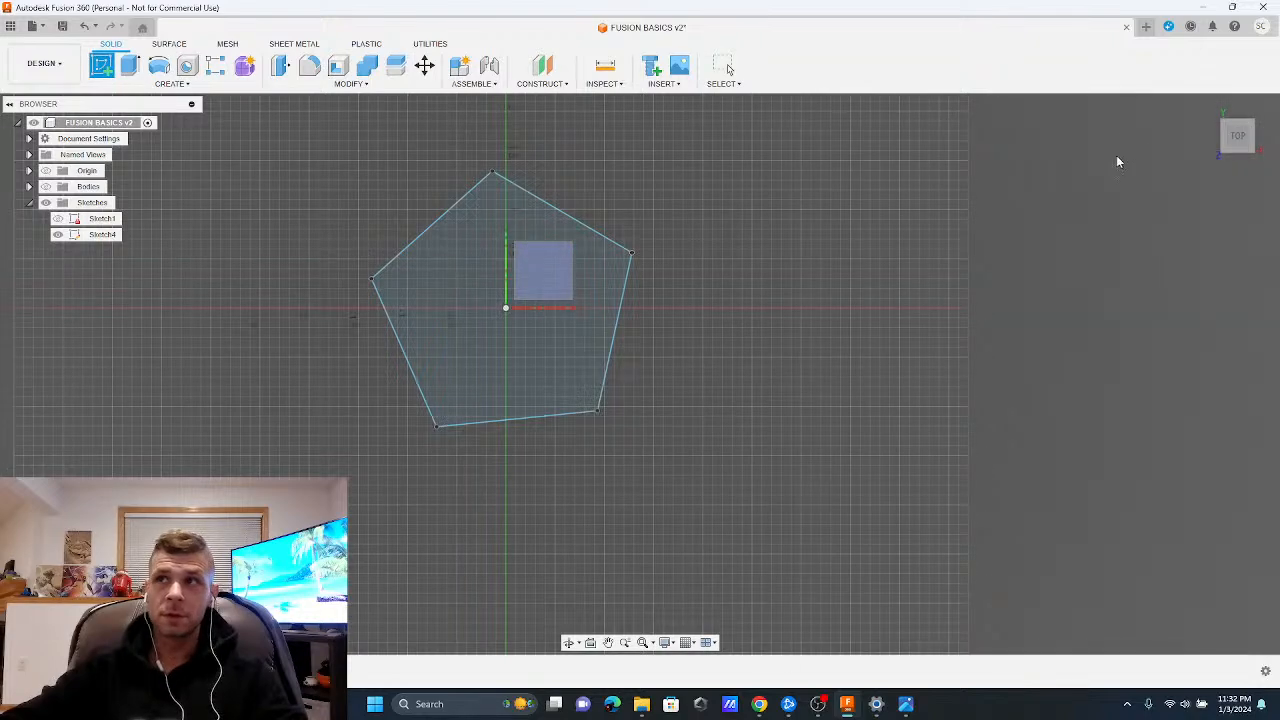
click(548, 268)
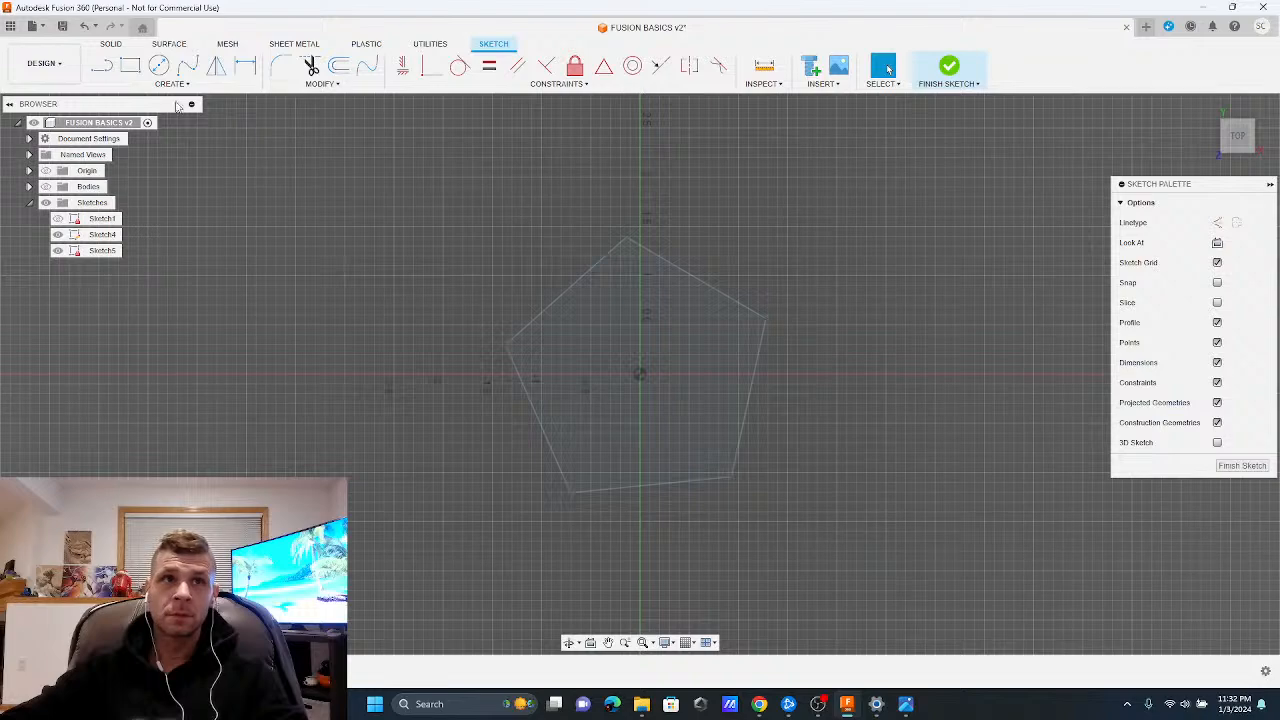
click(101, 66)
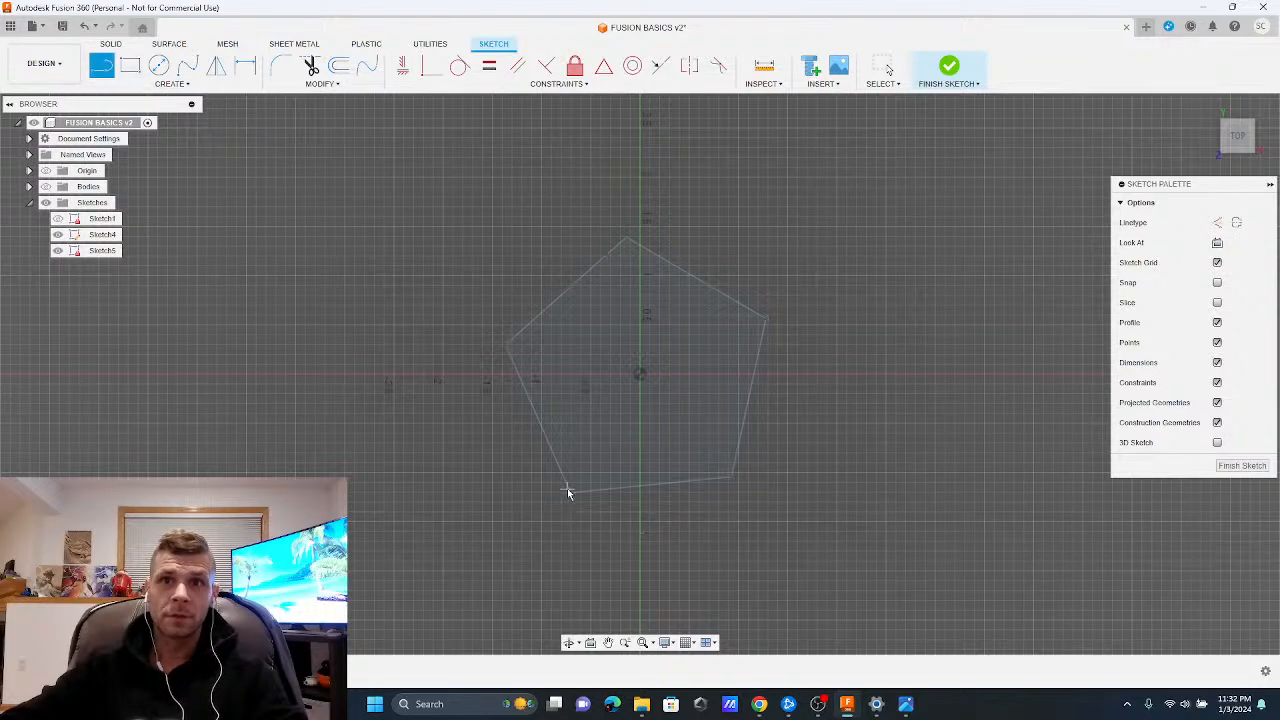
scroll(570, 489, up, 8)
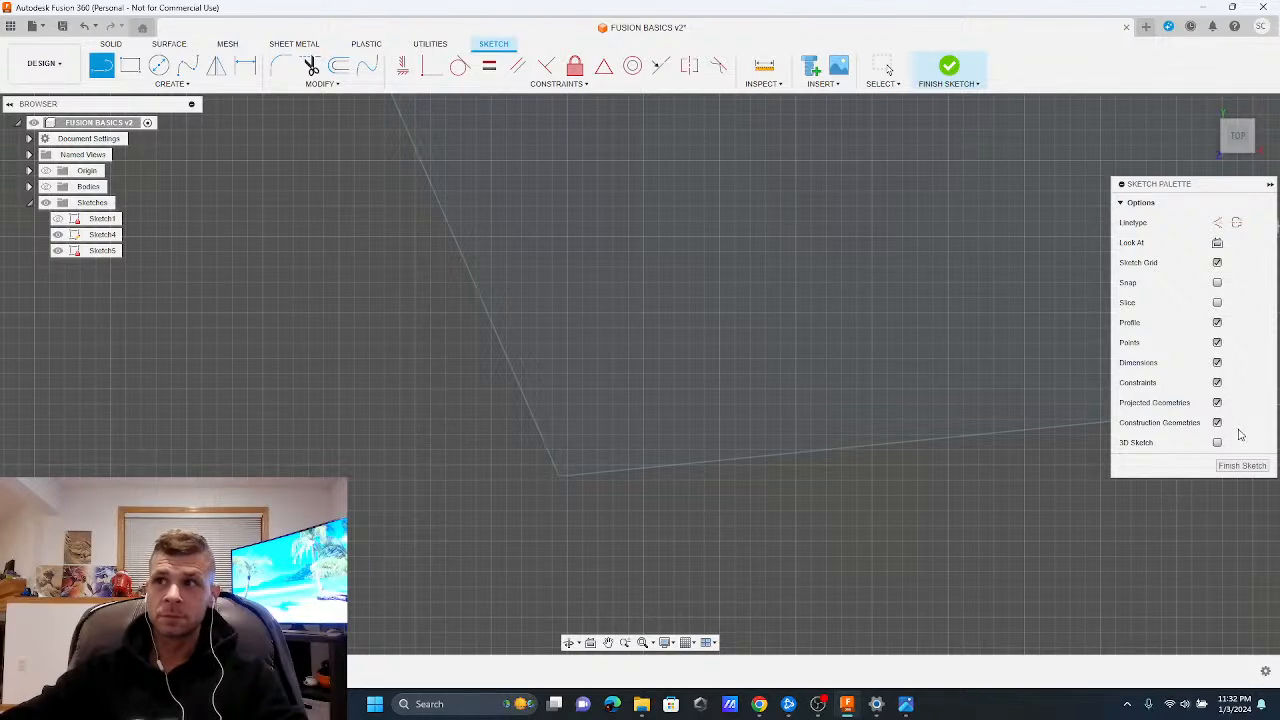
click(1242, 466)
click(102, 236)
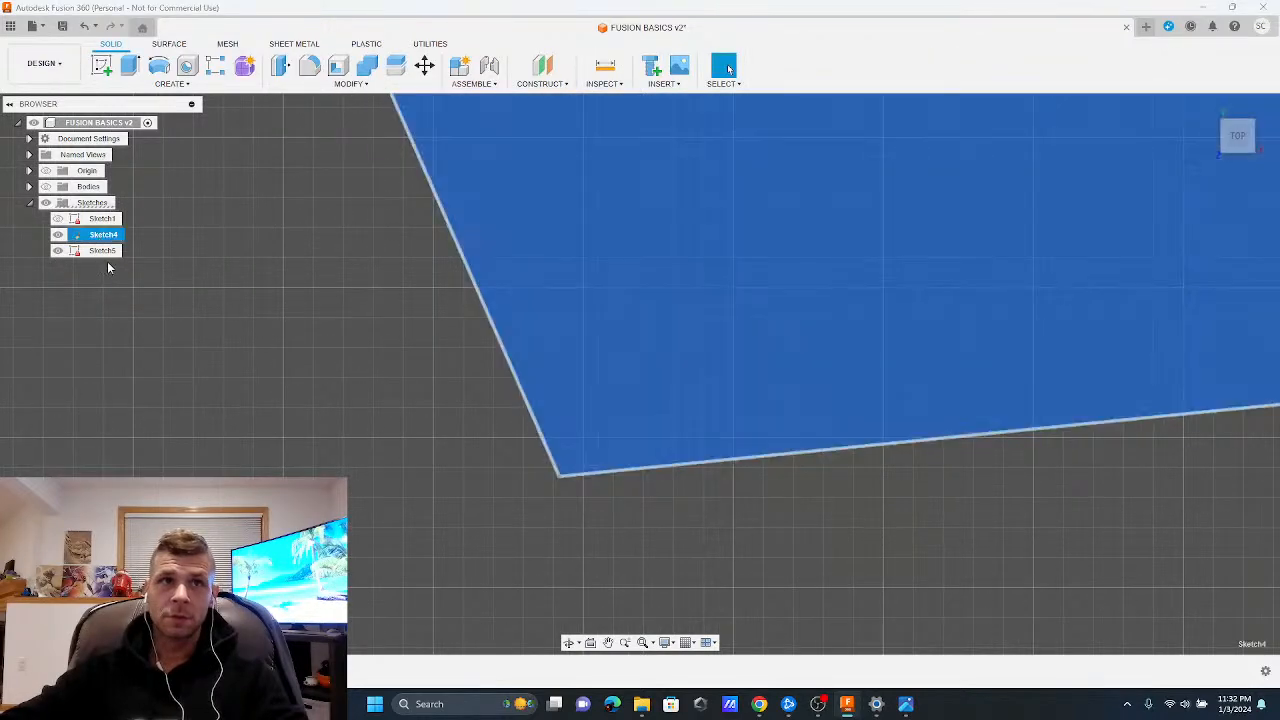
click(110, 251)
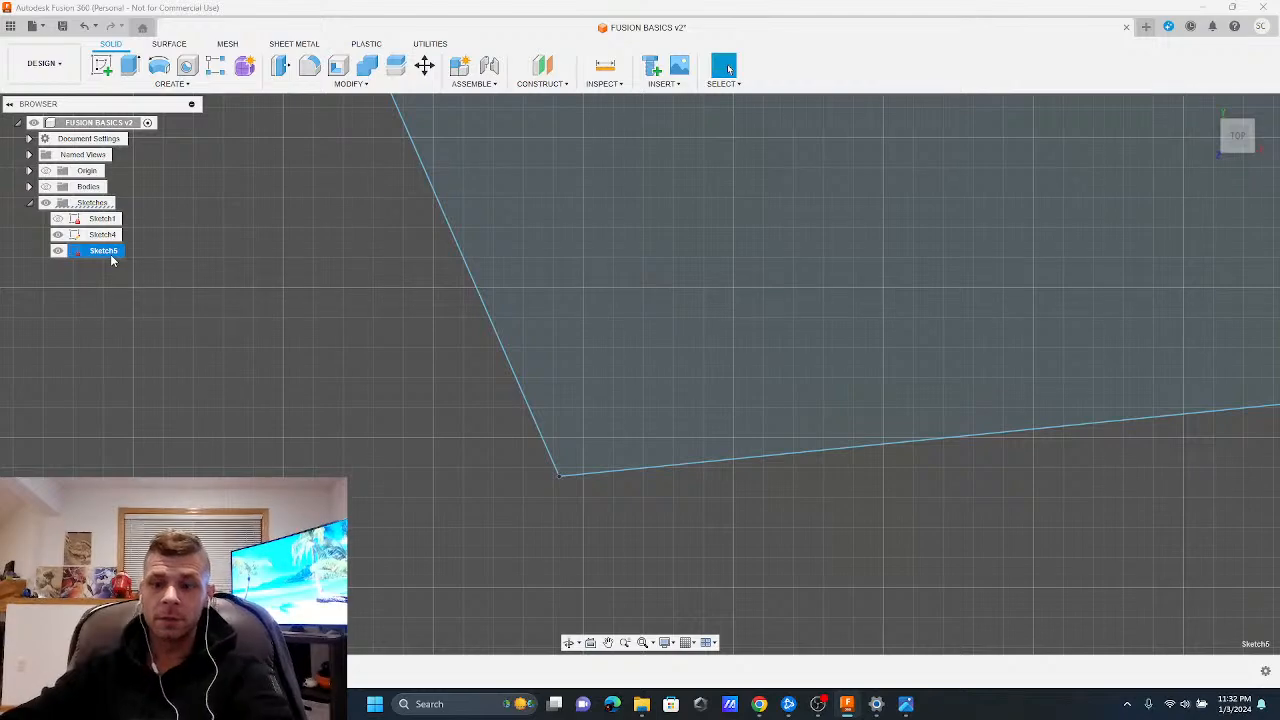
key(Delete)
Reopen the pentagon sketch and draw two straight lines joining its uppermost corner to both lower corners
right_click(103, 236)
click(150, 270)
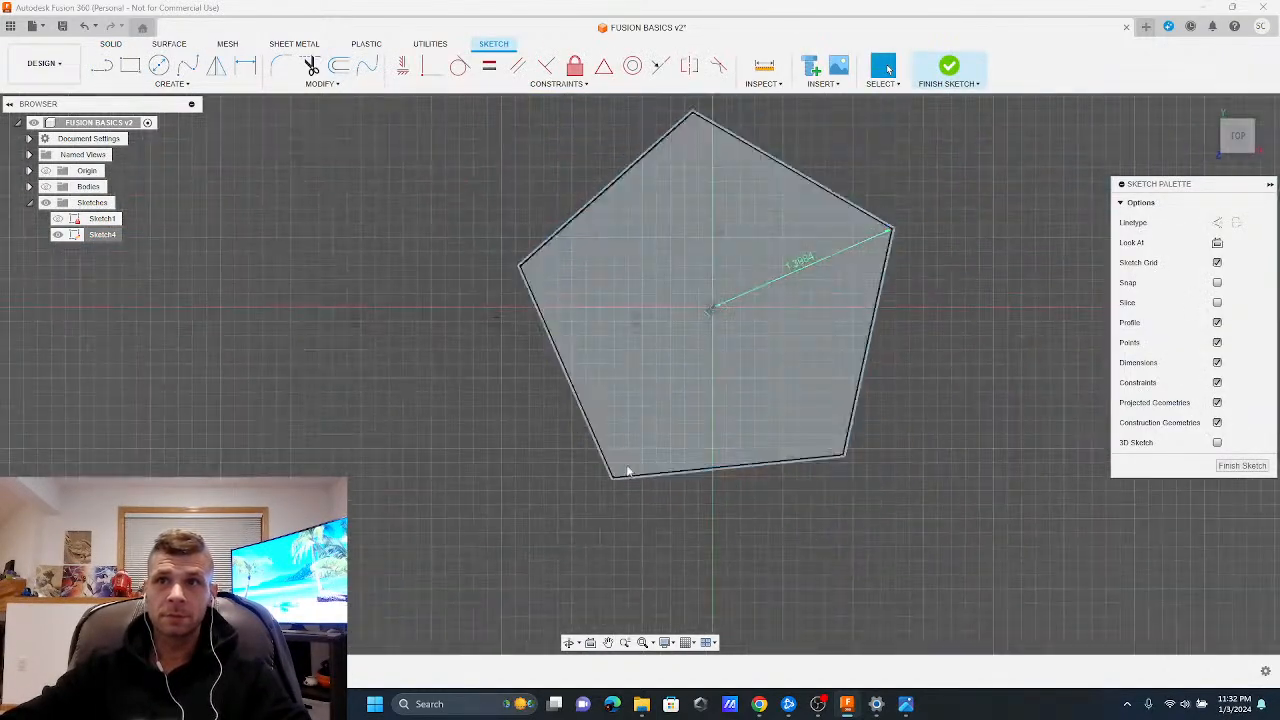
click(103, 68)
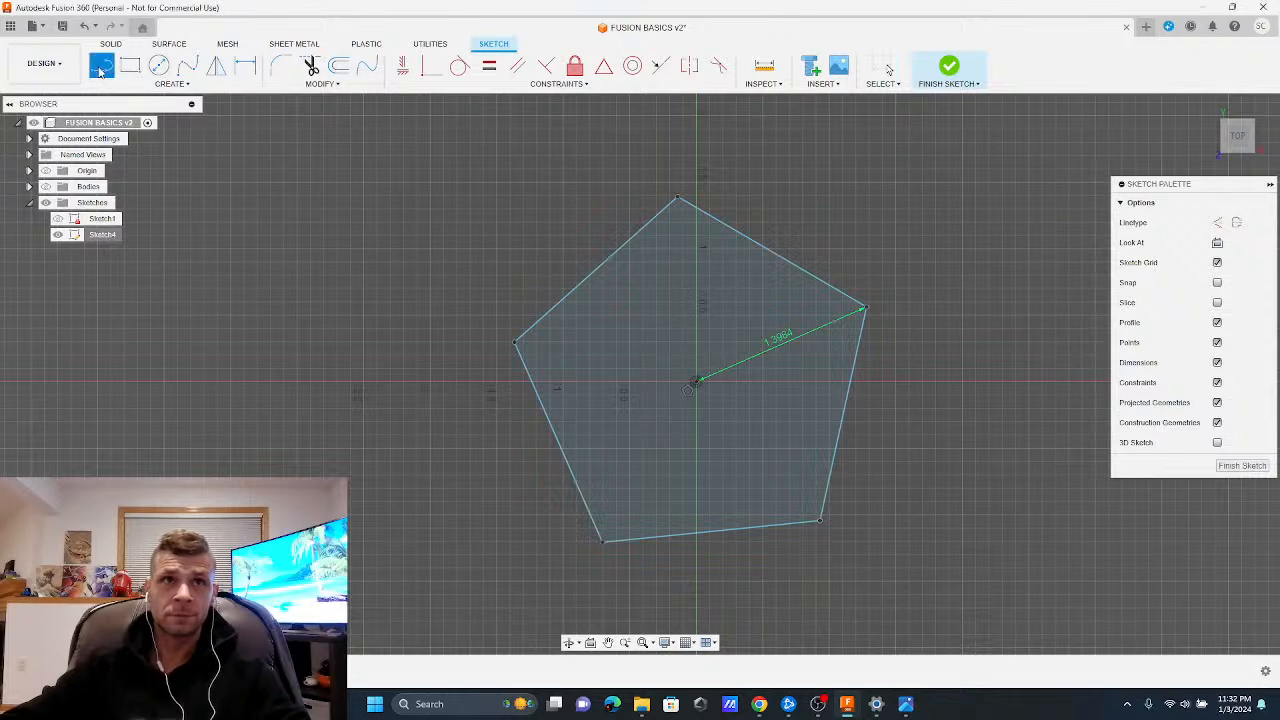
click(601, 541)
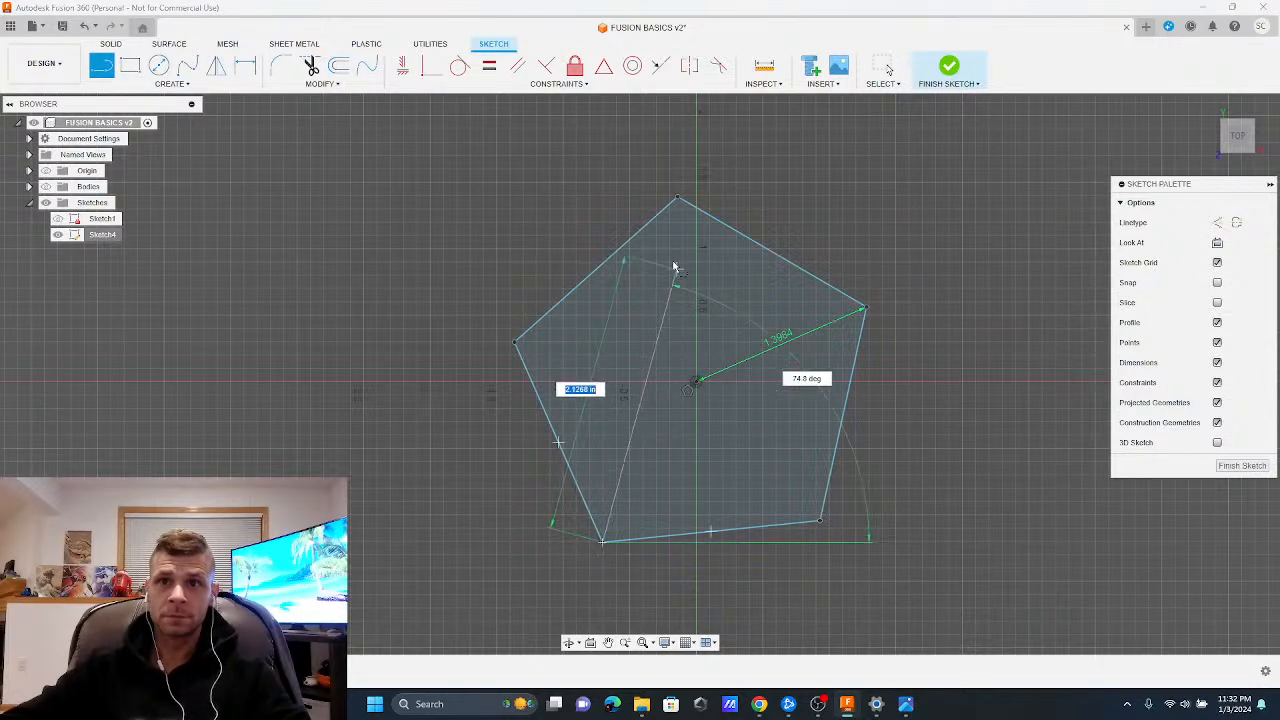
click(677, 198)
click(819, 522)
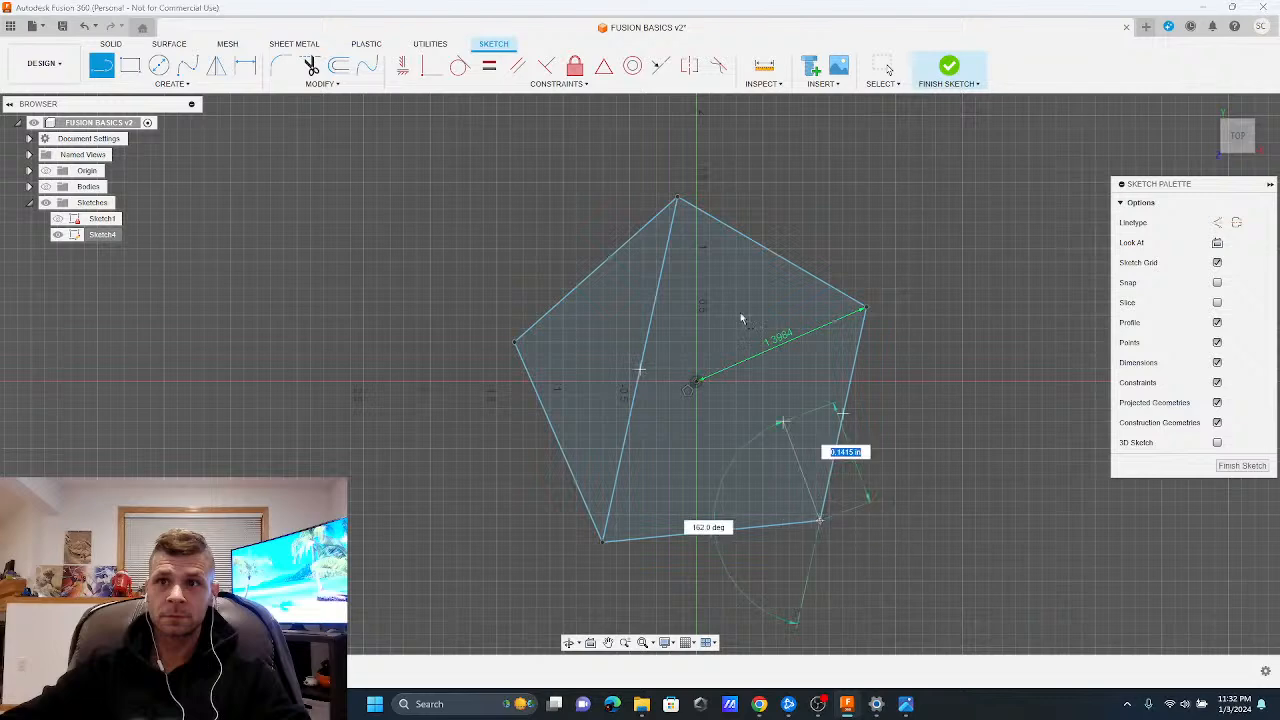
click(678, 199)
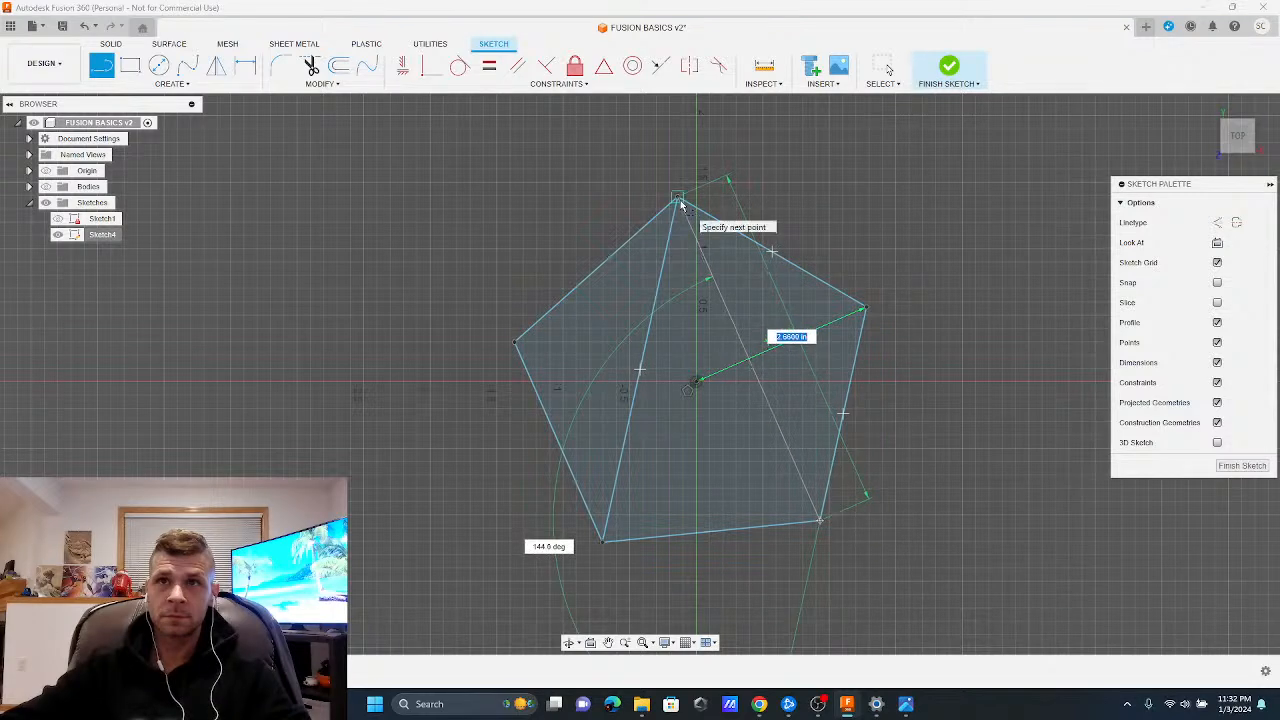
Draw the remaining three diagonals between the pentagon's corners to complete a five-pointed star inside it
click(819, 522)
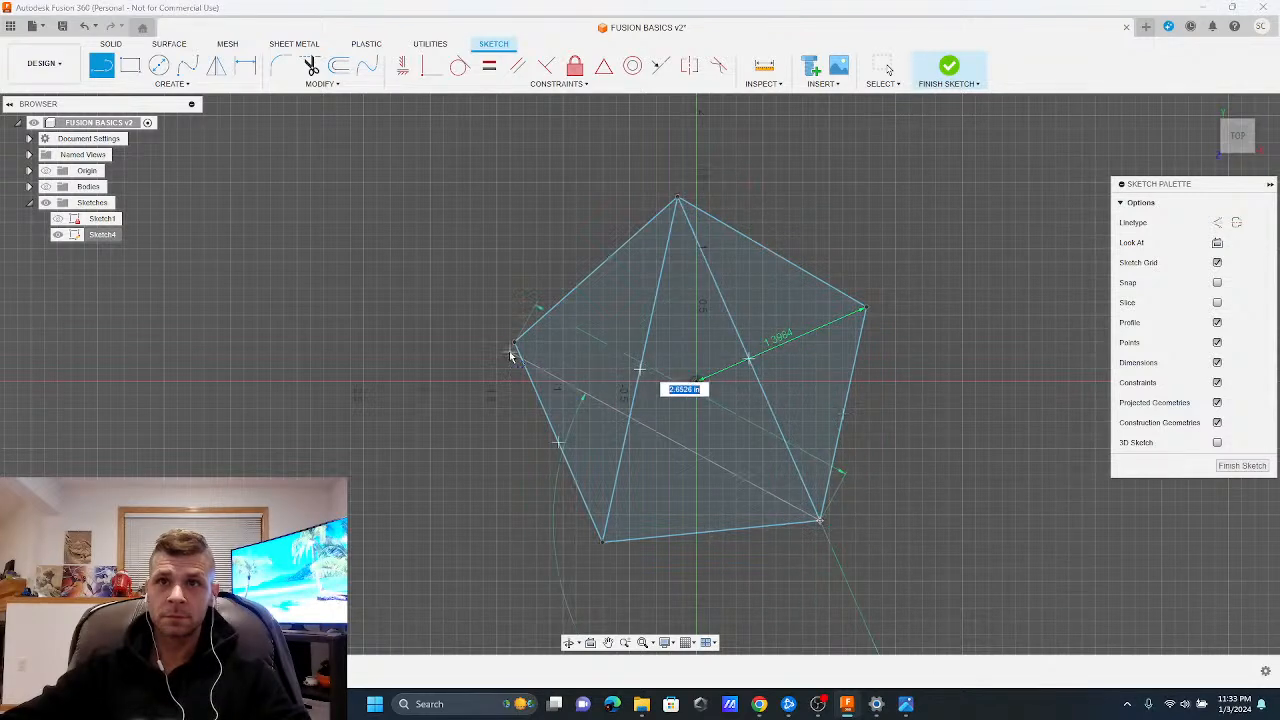
click(515, 343)
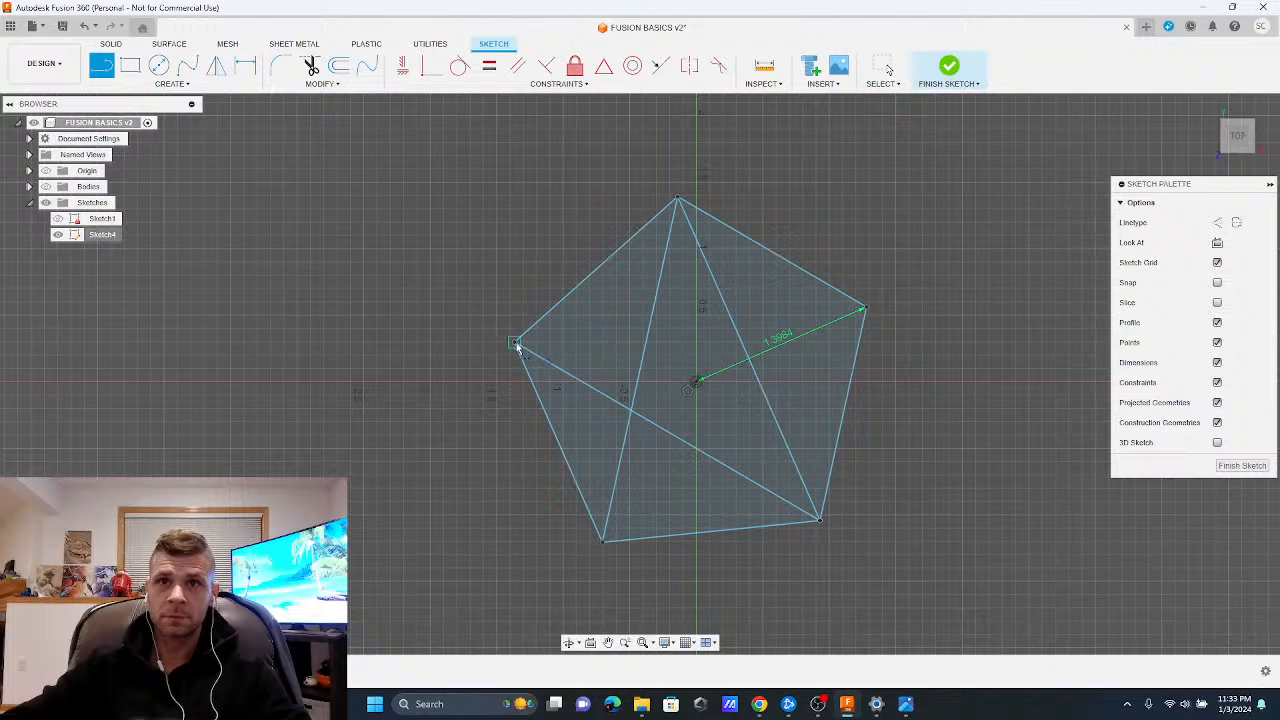
click(515, 343)
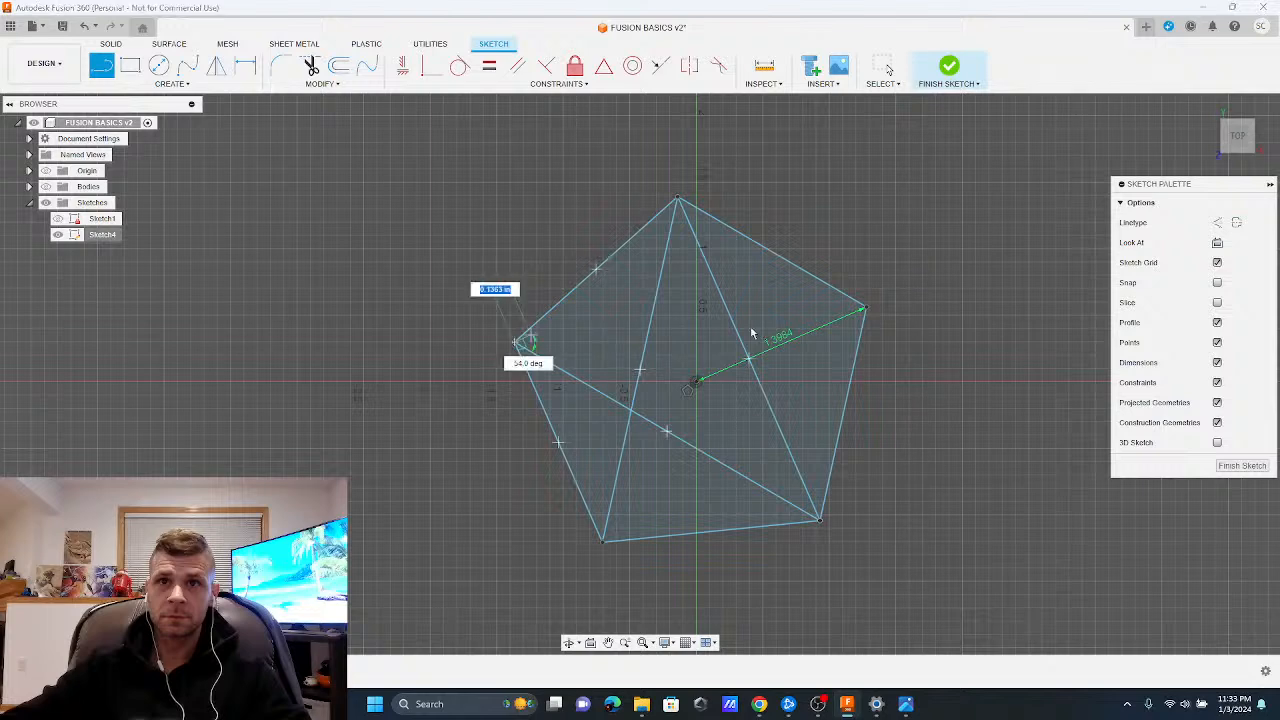
click(868, 311)
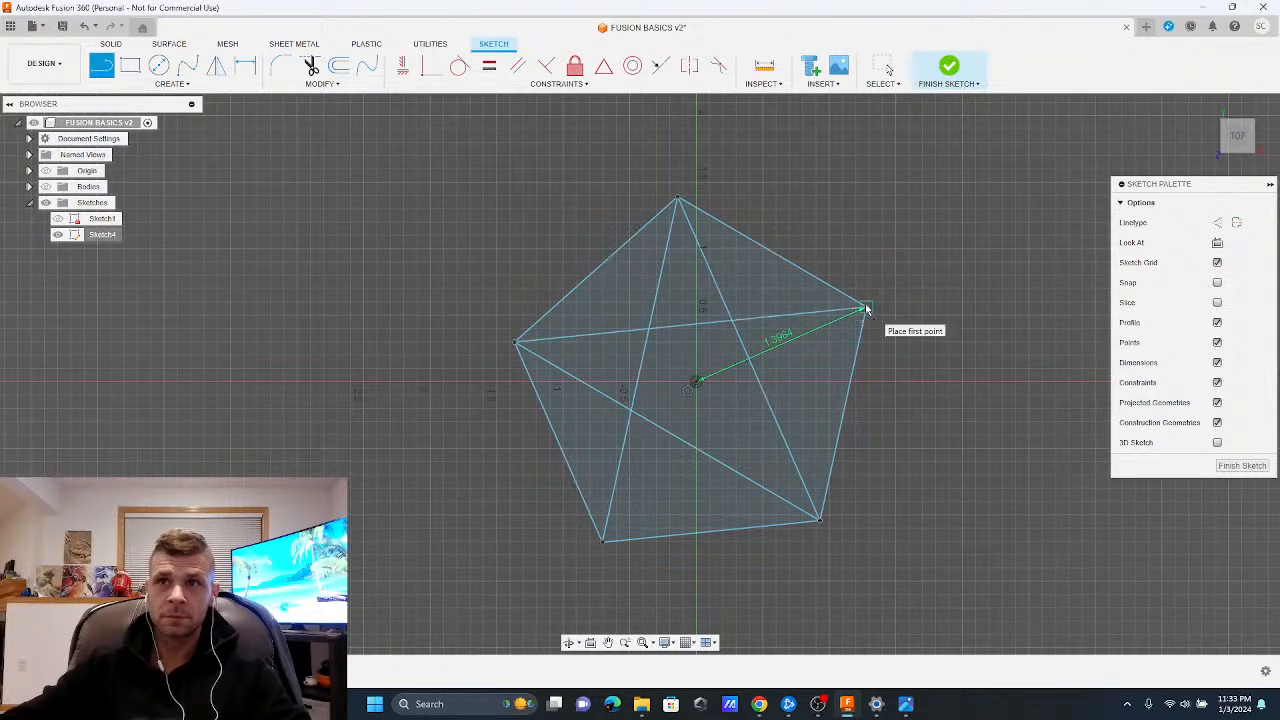
click(603, 542)
key(Escape)
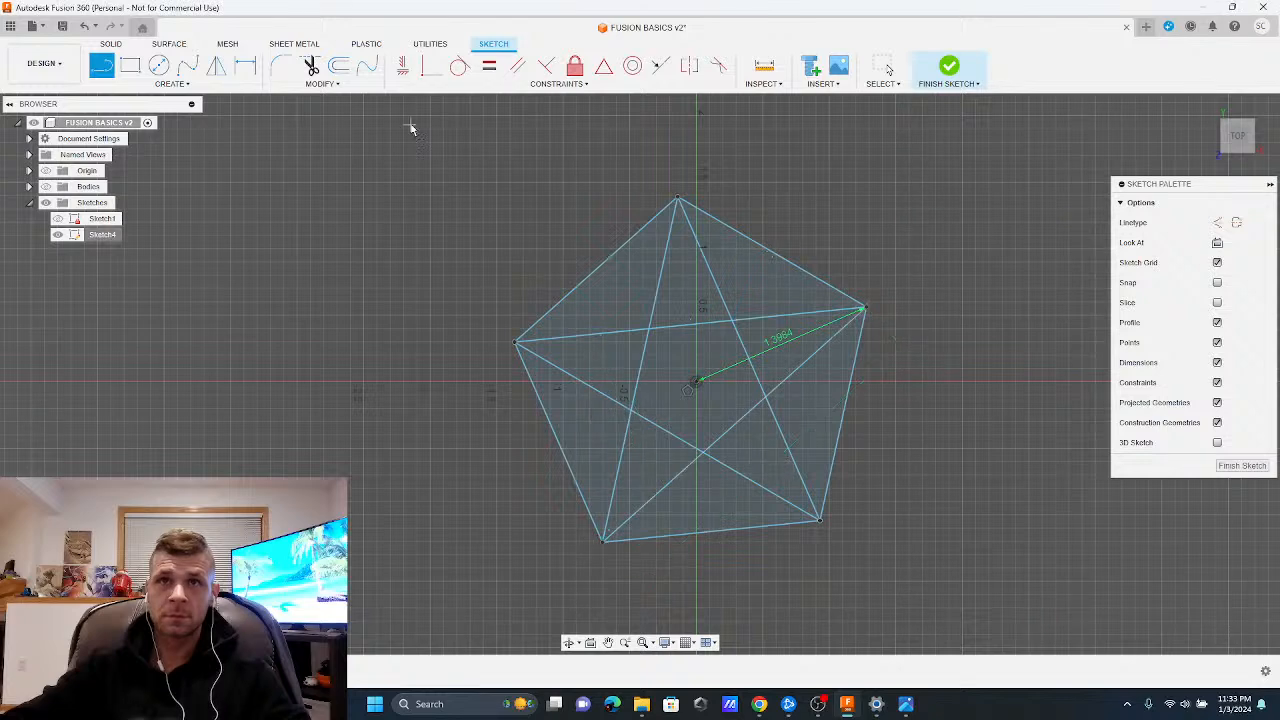
Trim away the five pentagon sides and the inner line segments to leave only the star outline, and finish the sketch
click(312, 68)
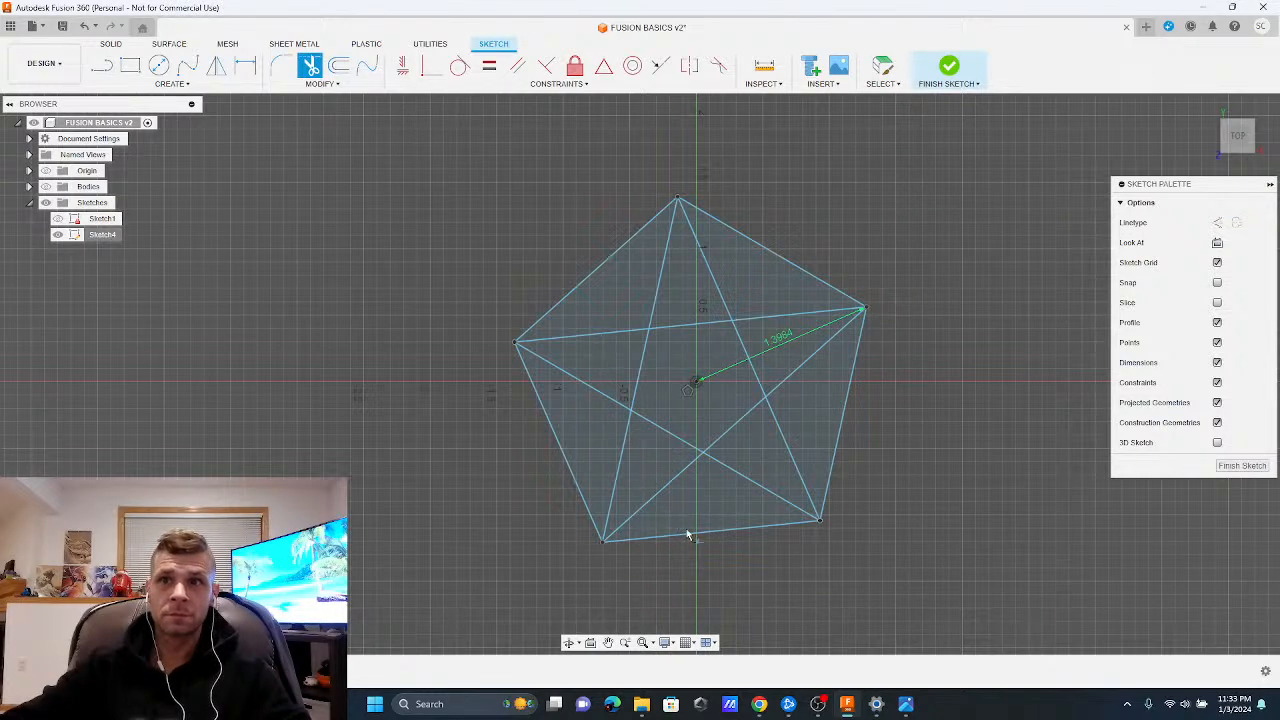
click(692, 540)
click(848, 392)
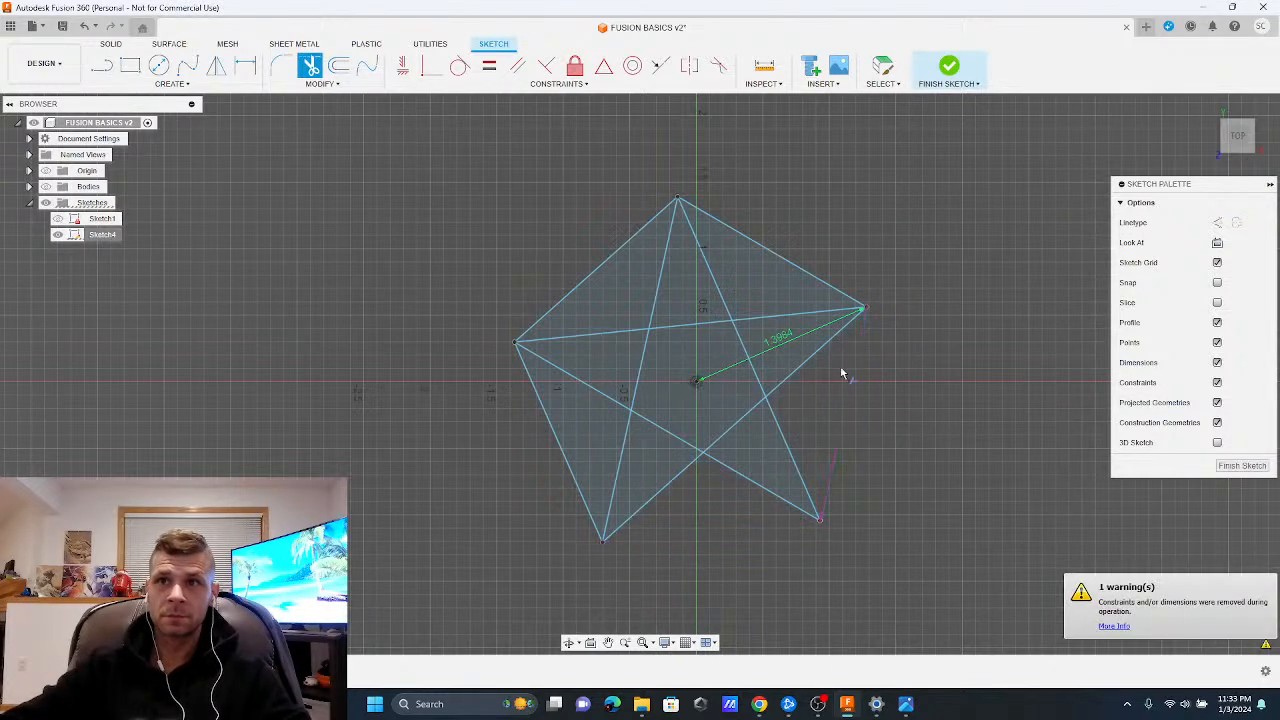
click(818, 281)
click(605, 265)
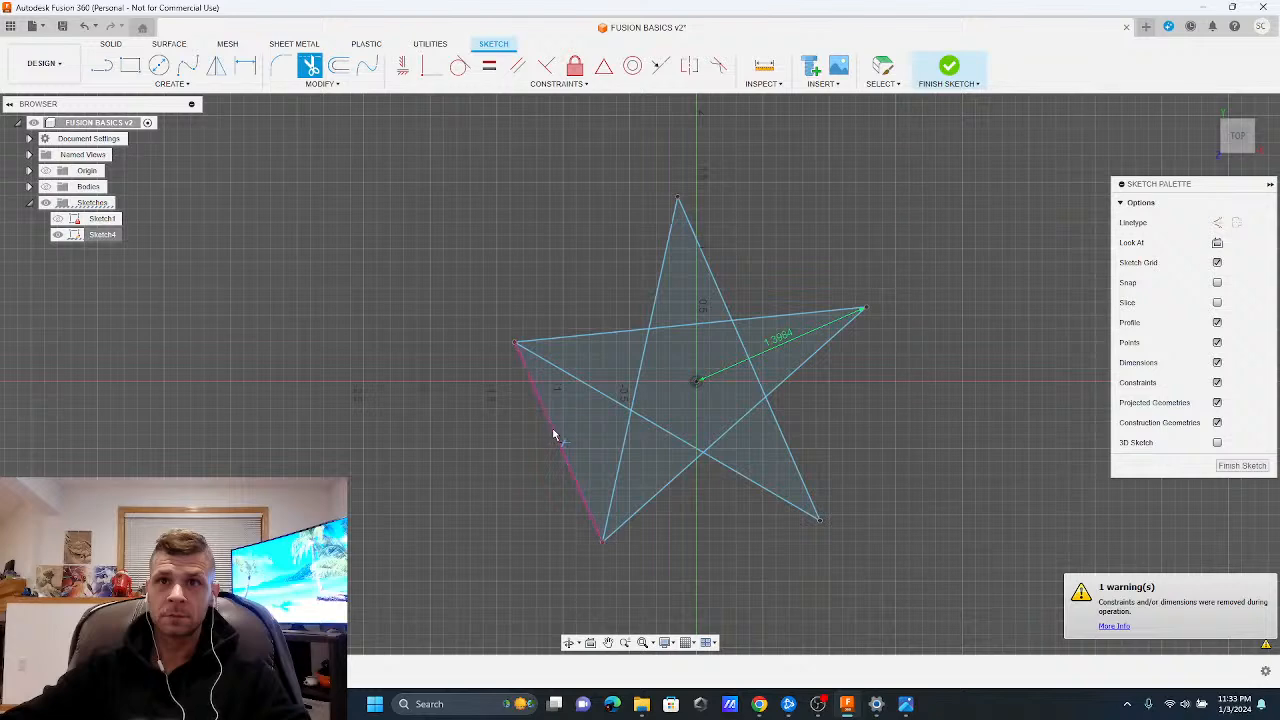
click(553, 435)
click(683, 440)
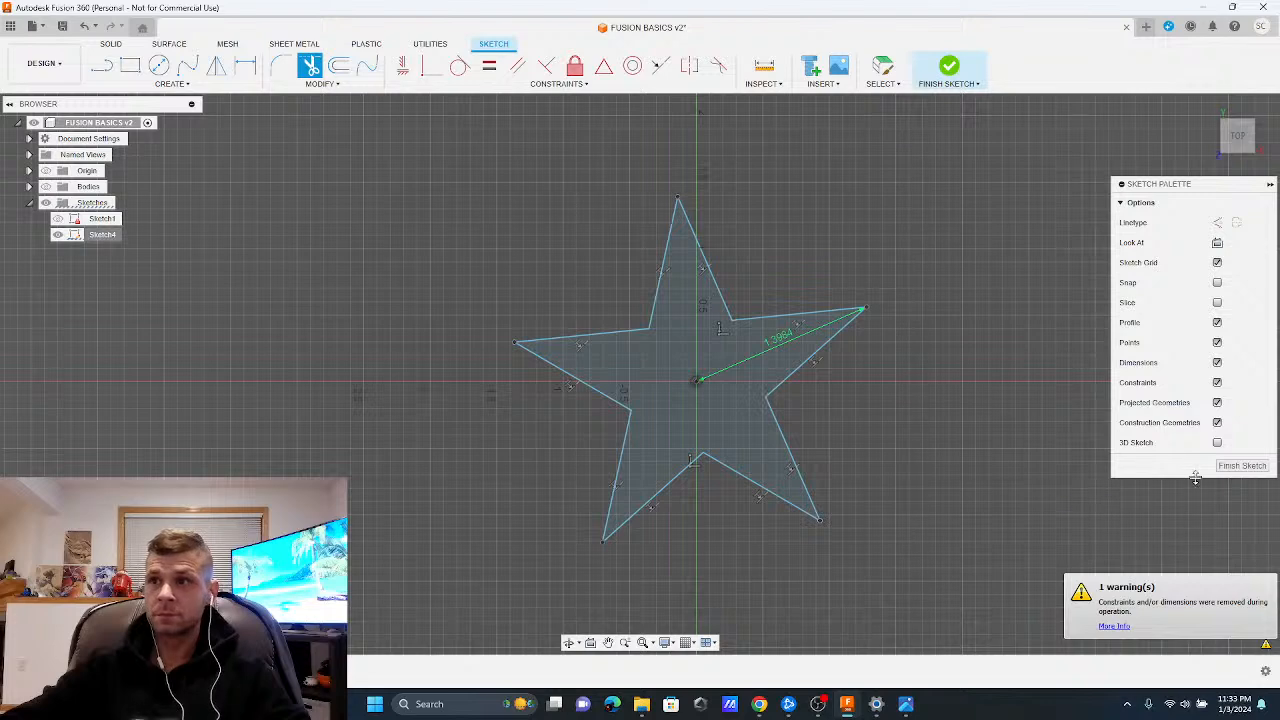
click(1259, 470)
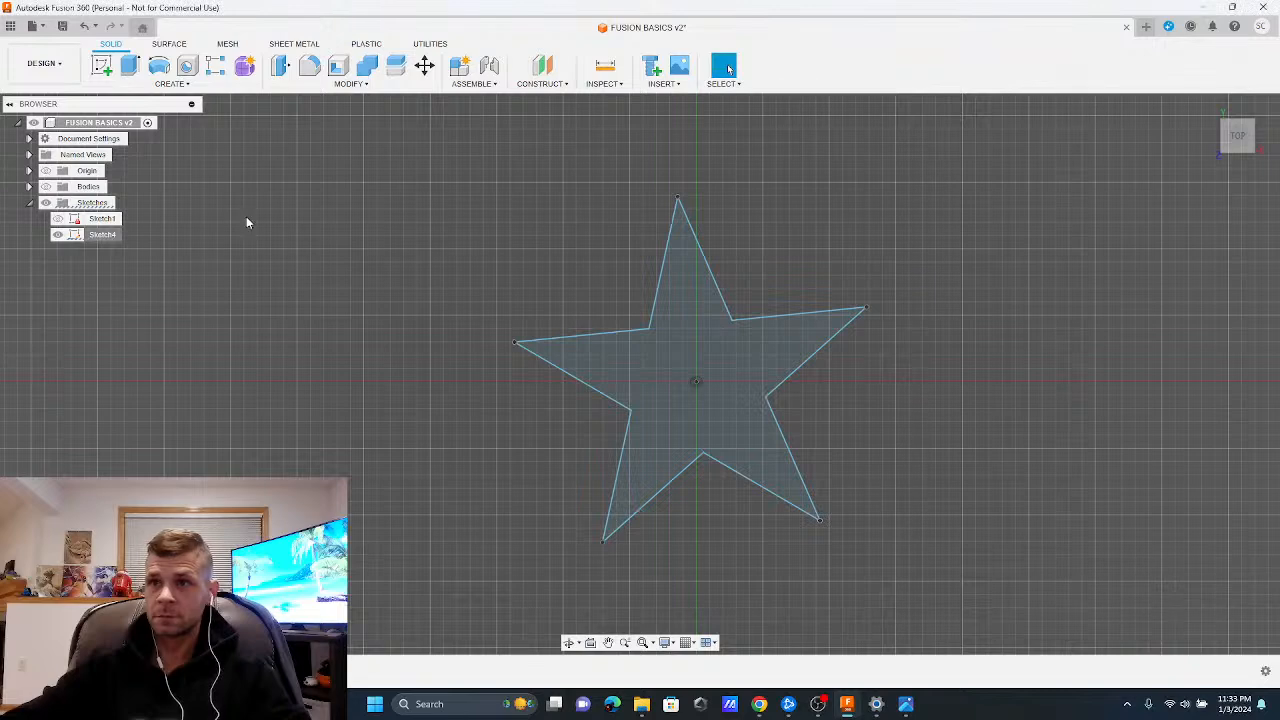
Move all of the star's sketch objects freely within the sketch plane so the star turns about the origin, and clear the selection
click(424, 66)
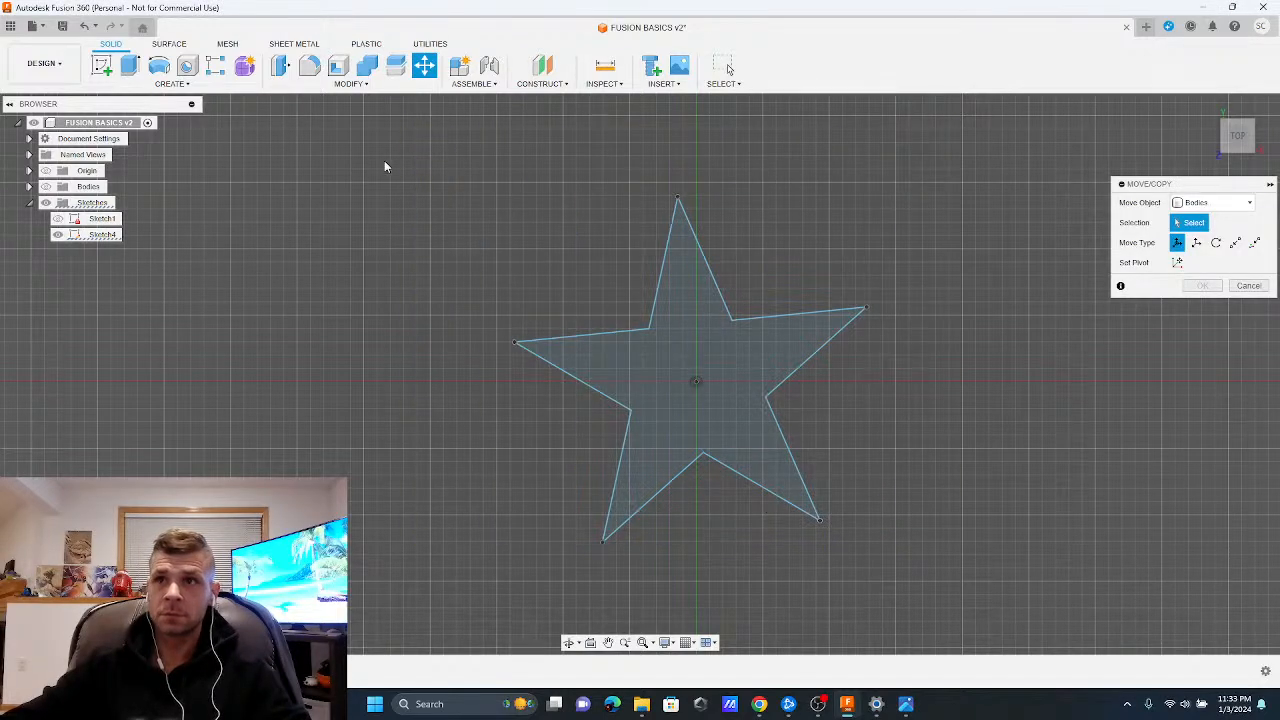
drag(399, 161, 1016, 630)
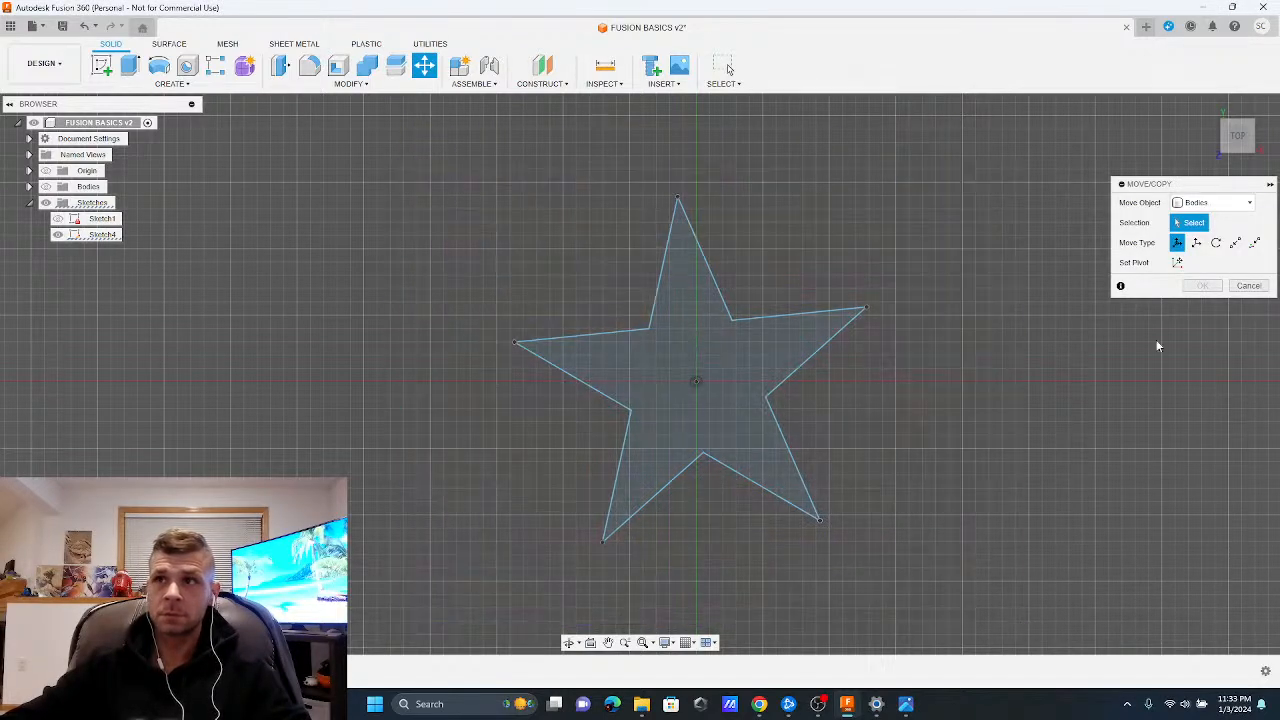
click(1245, 202)
click(1212, 260)
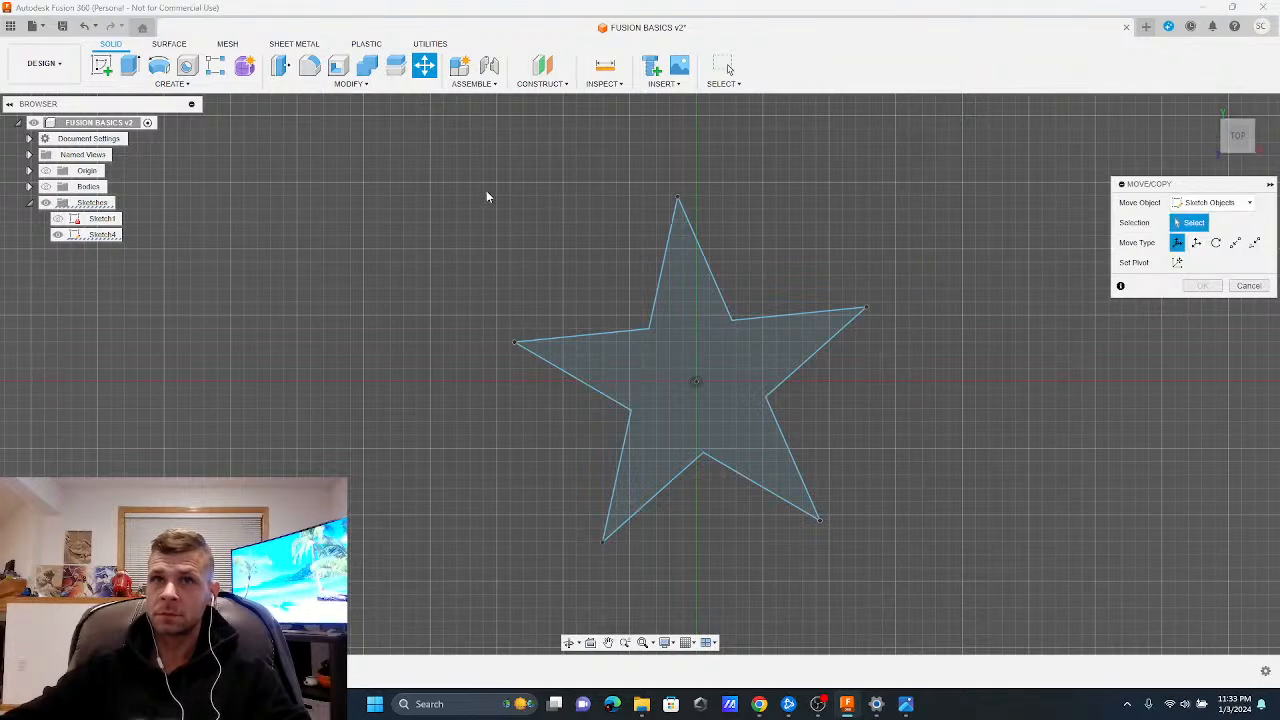
mouse_move(451, 160)
mouse_down()
mouse_move(834, 380)
mouse_move(1023, 578)
mouse_up()
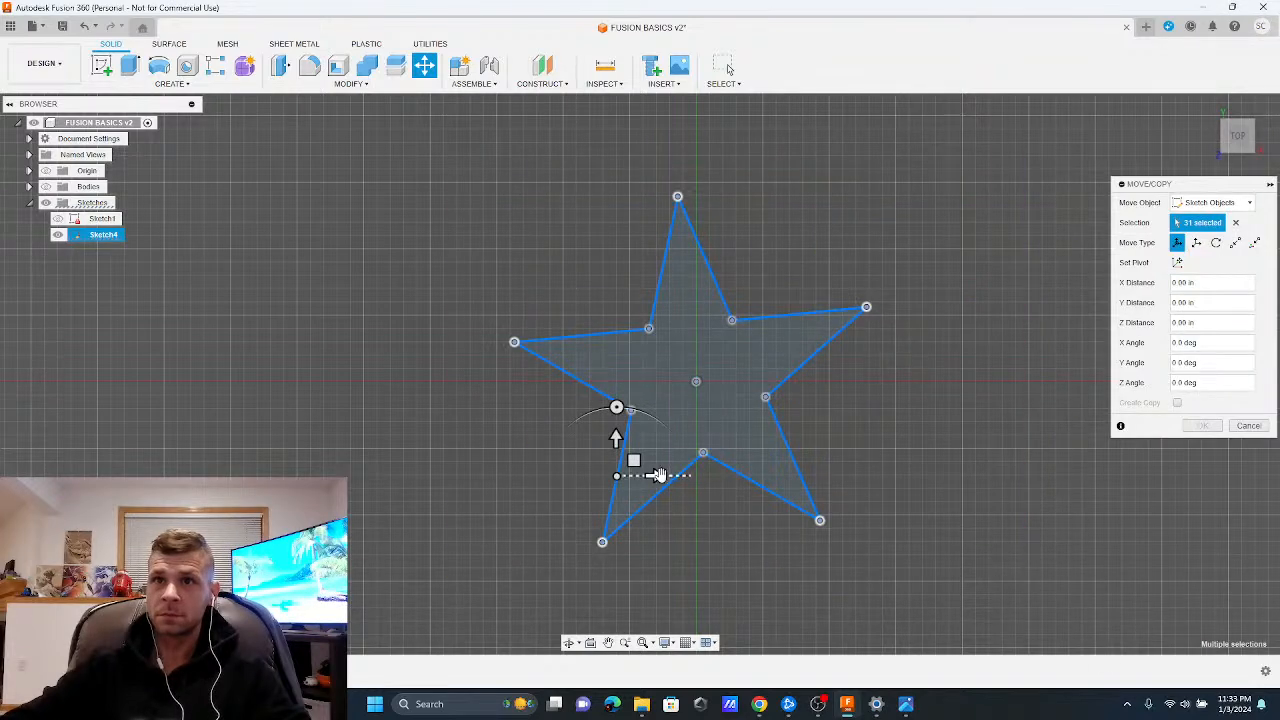
mouse_move(634, 461)
mouse_down()
mouse_move(551, 457)
mouse_move(594, 409)
mouse_move(584, 436)
mouse_move(657, 451)
mouse_move(457, 451)
mouse_move(805, 439)
mouse_move(466, 422)
mouse_move(1158, 450)
mouse_move(840, 449)
mouse_up()
click(1197, 243)
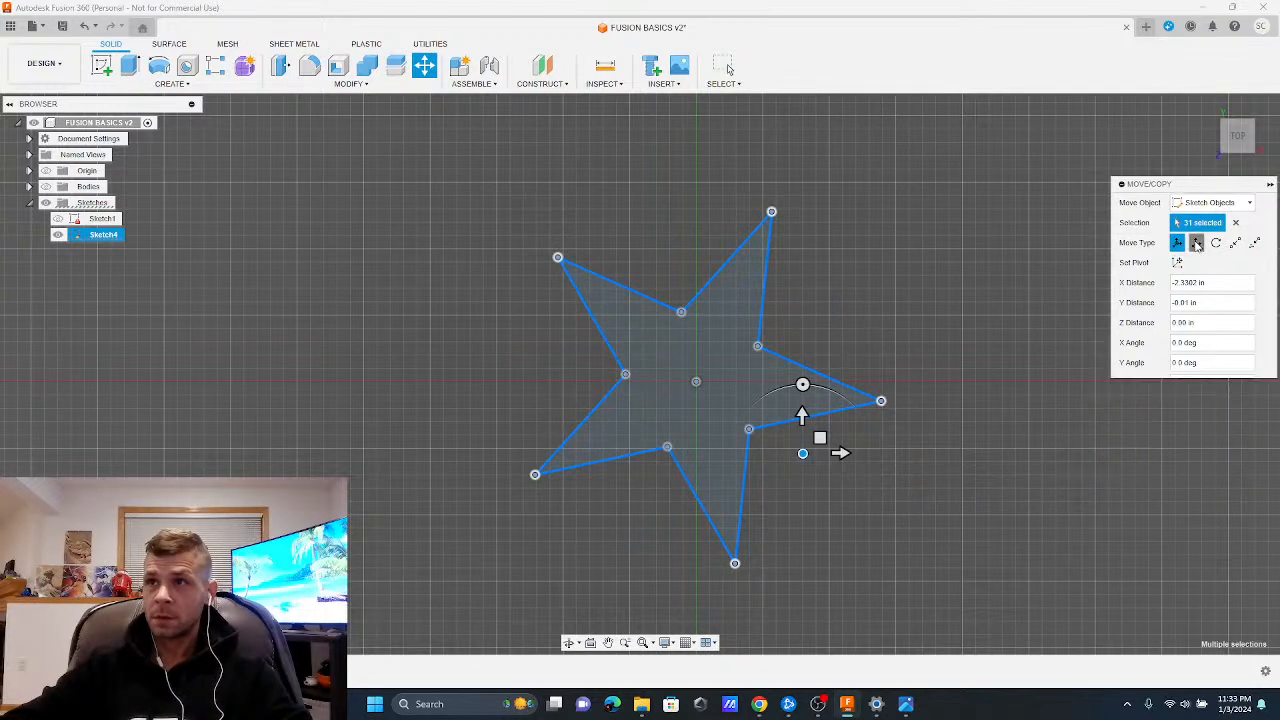
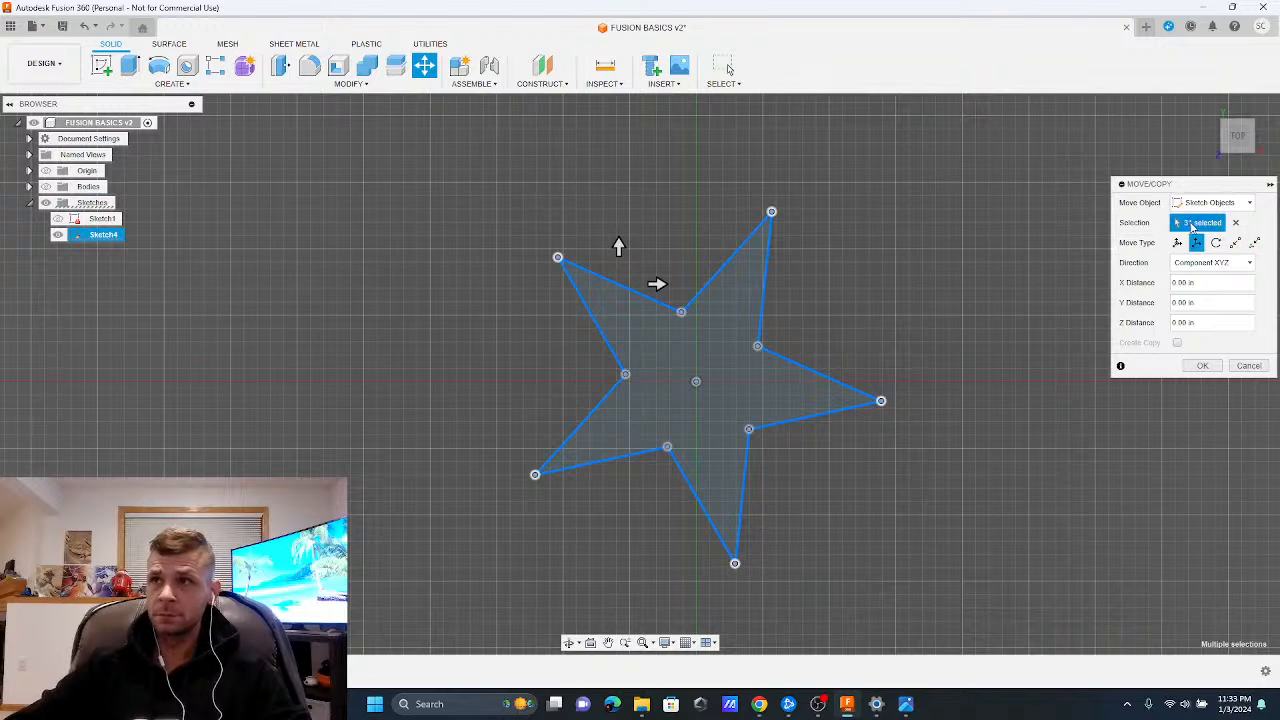
click(1240, 222)
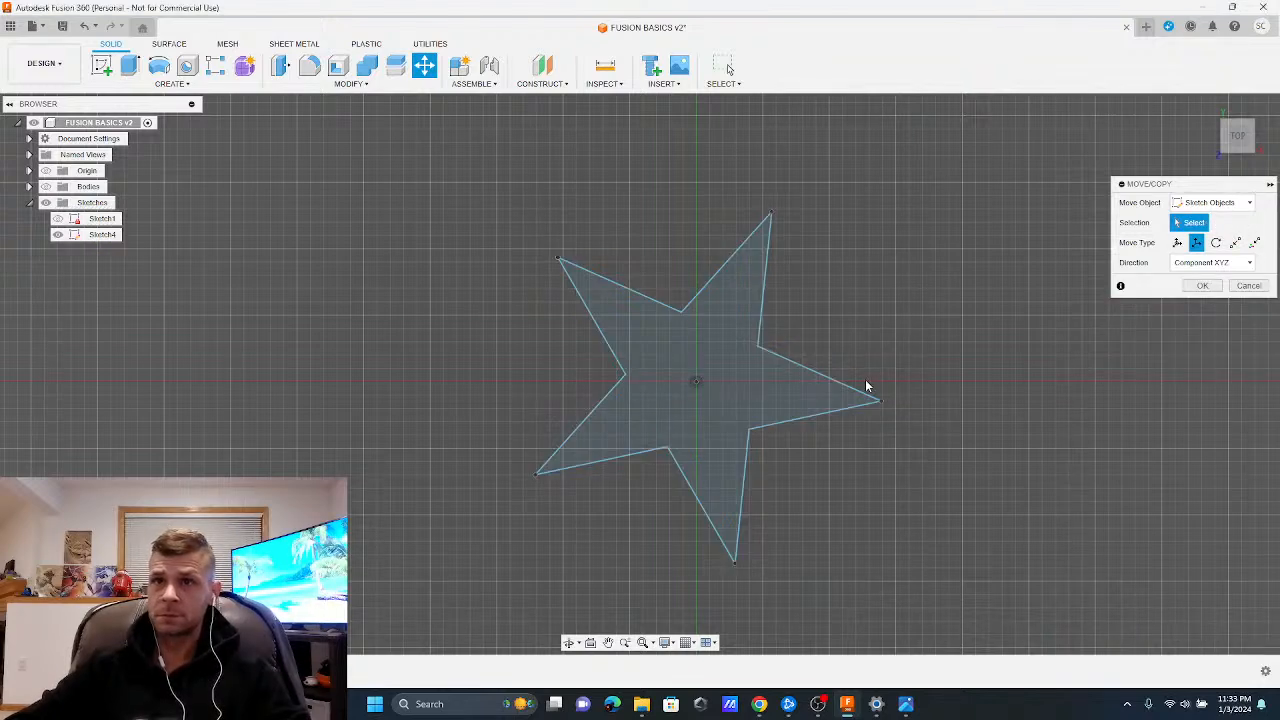
click(42, 63)
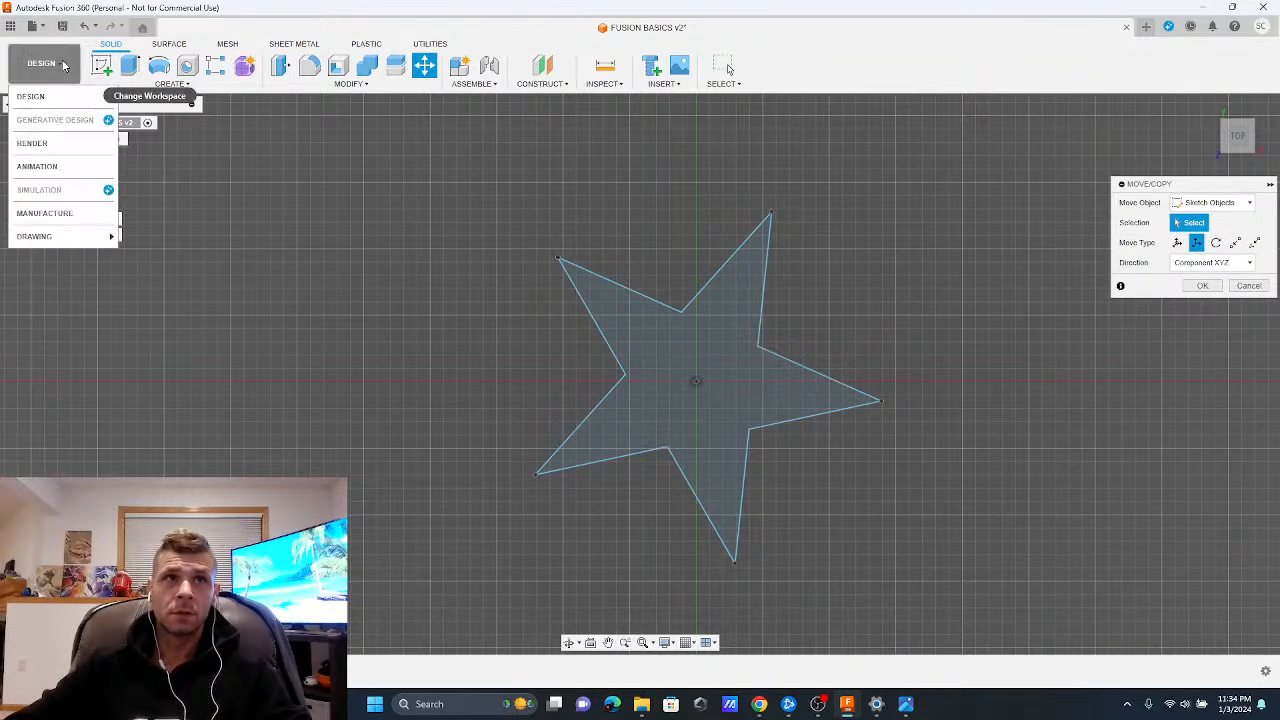
click(31, 97)
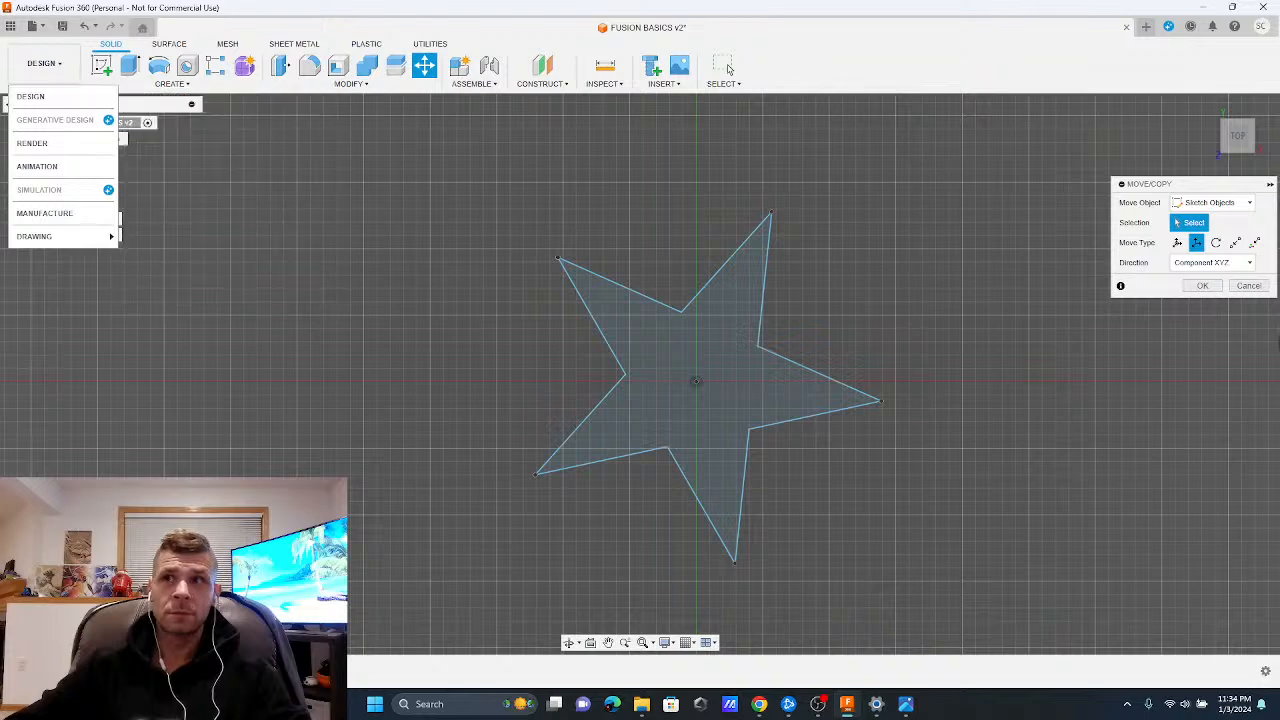
click(42, 63)
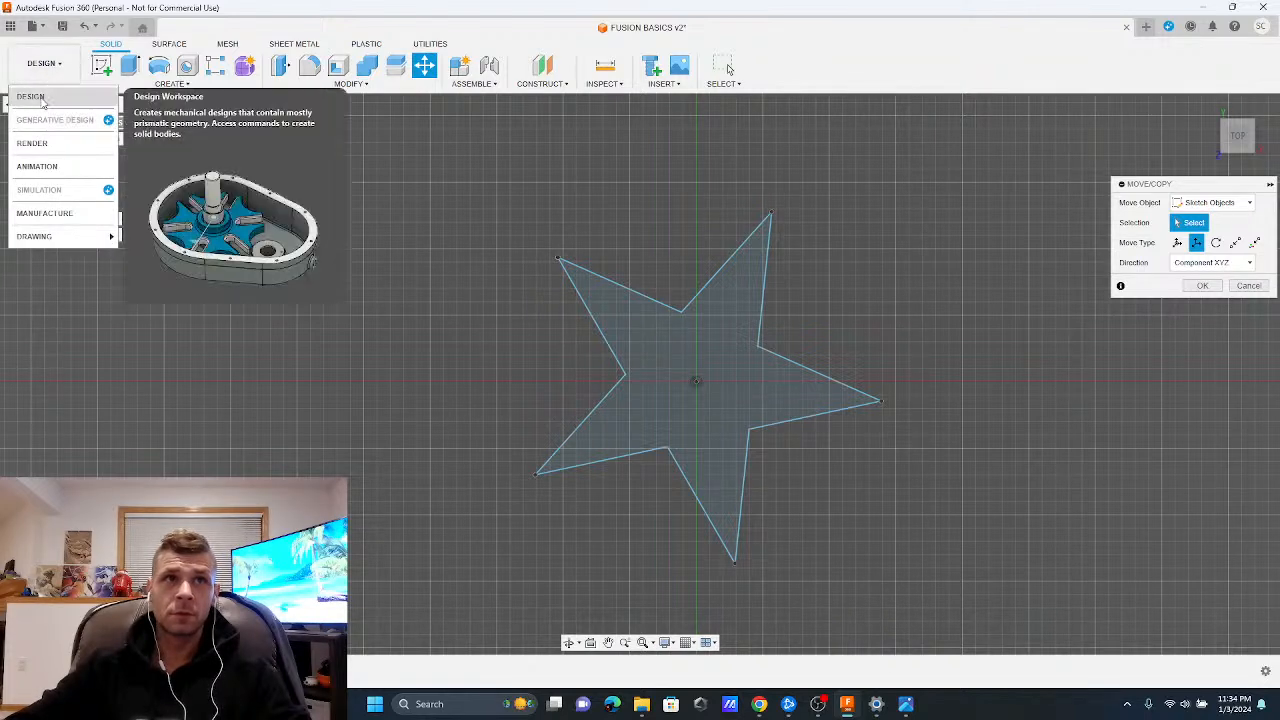
Extrude the star profile upward 0.60 in and show the hidden bodies
click(130, 65)
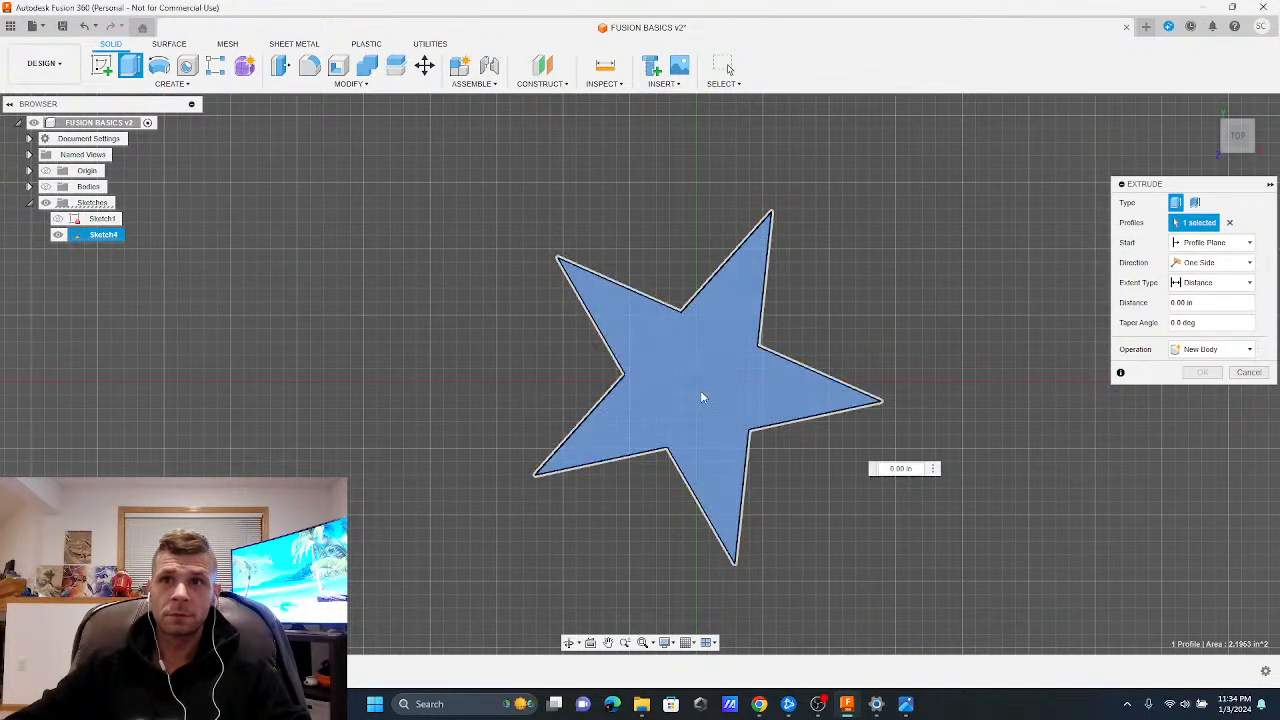
click(723, 390)
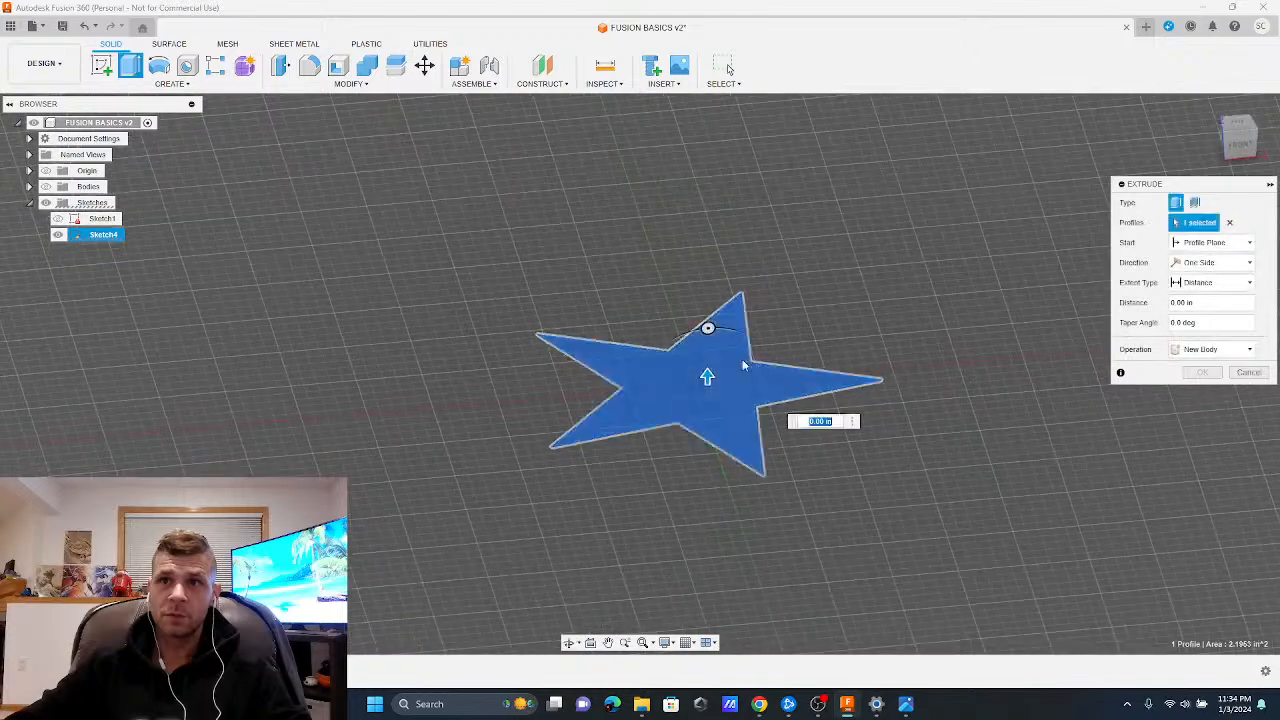
drag(707, 375, 708, 455)
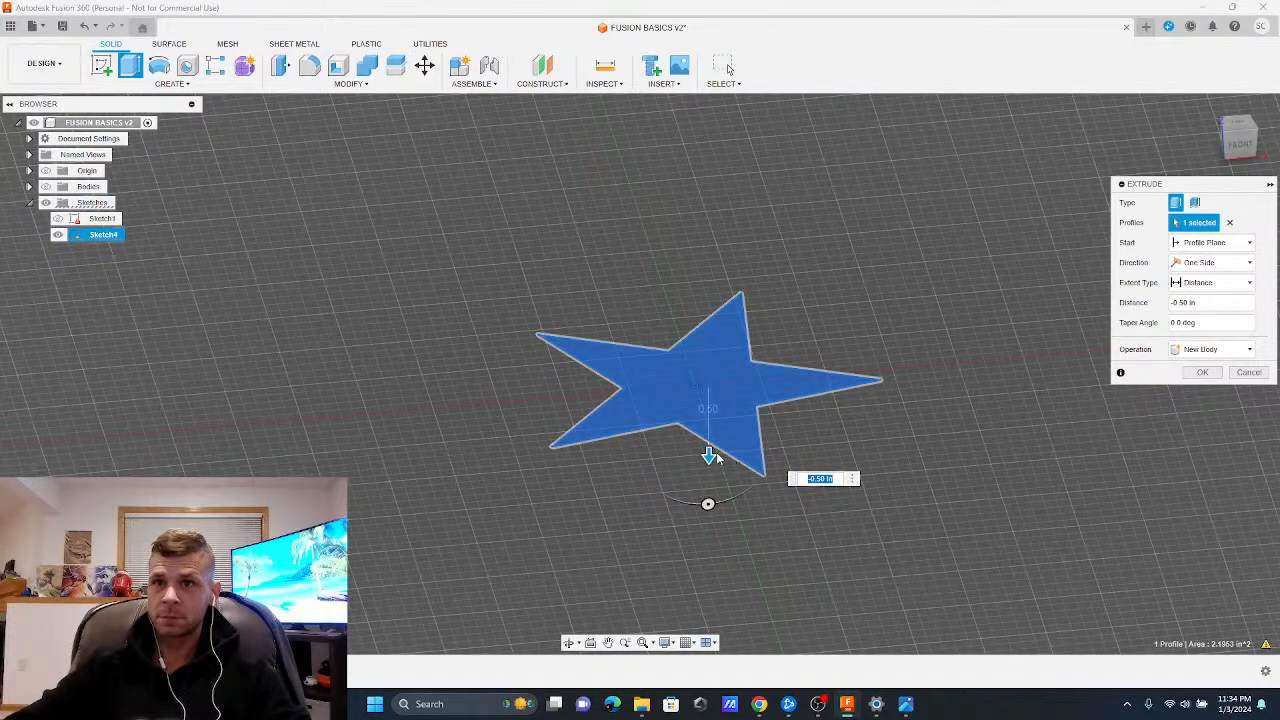
drag(710, 456, 716, 320)
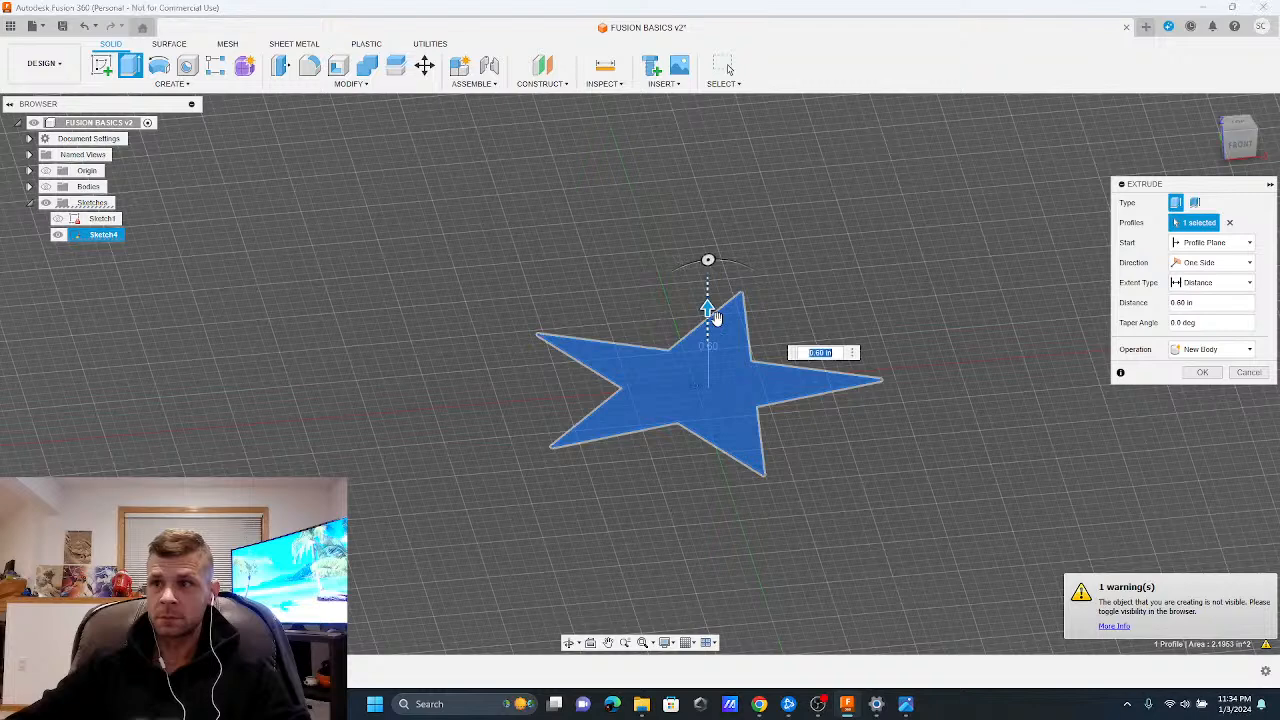
click(58, 219)
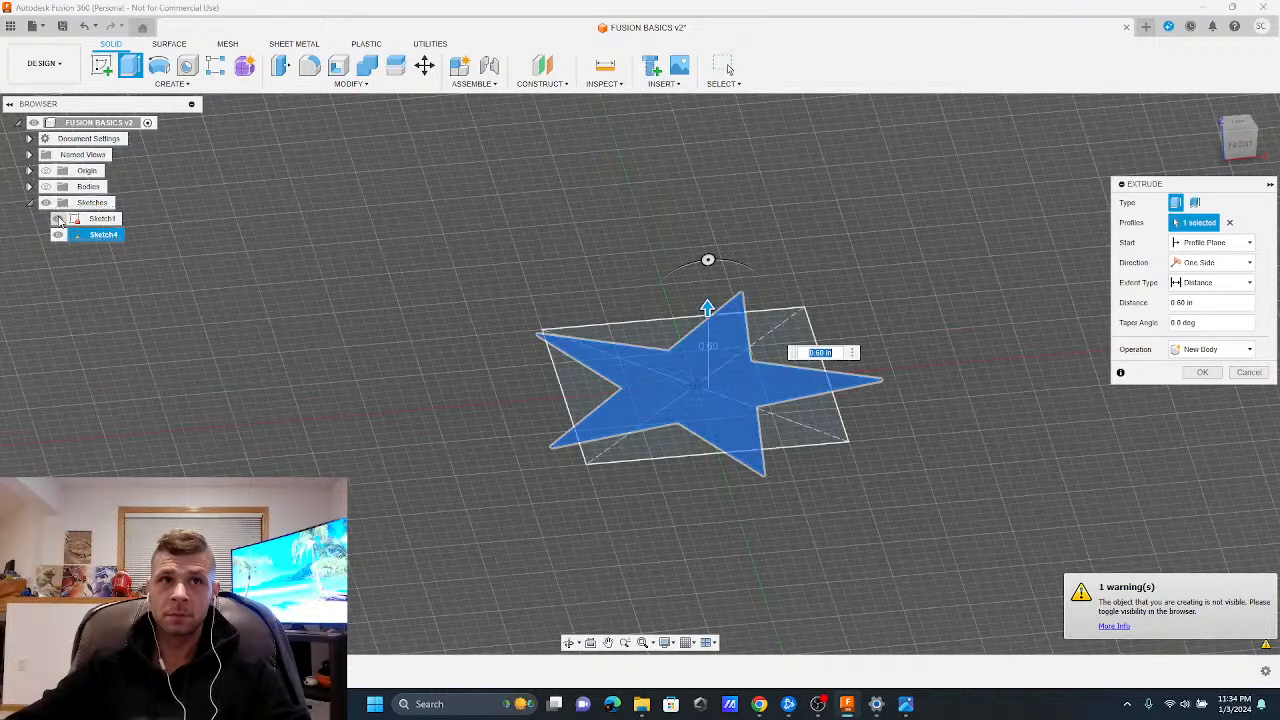
click(58, 219)
click(58, 219)
click(58, 219)
click(46, 187)
mouse_move(727, 338)
shift+middle_down()
mouse_move(724, 328)
mouse_move(718, 354)
mouse_move(740, 330)
shift+middle_up()
click(1202, 372)
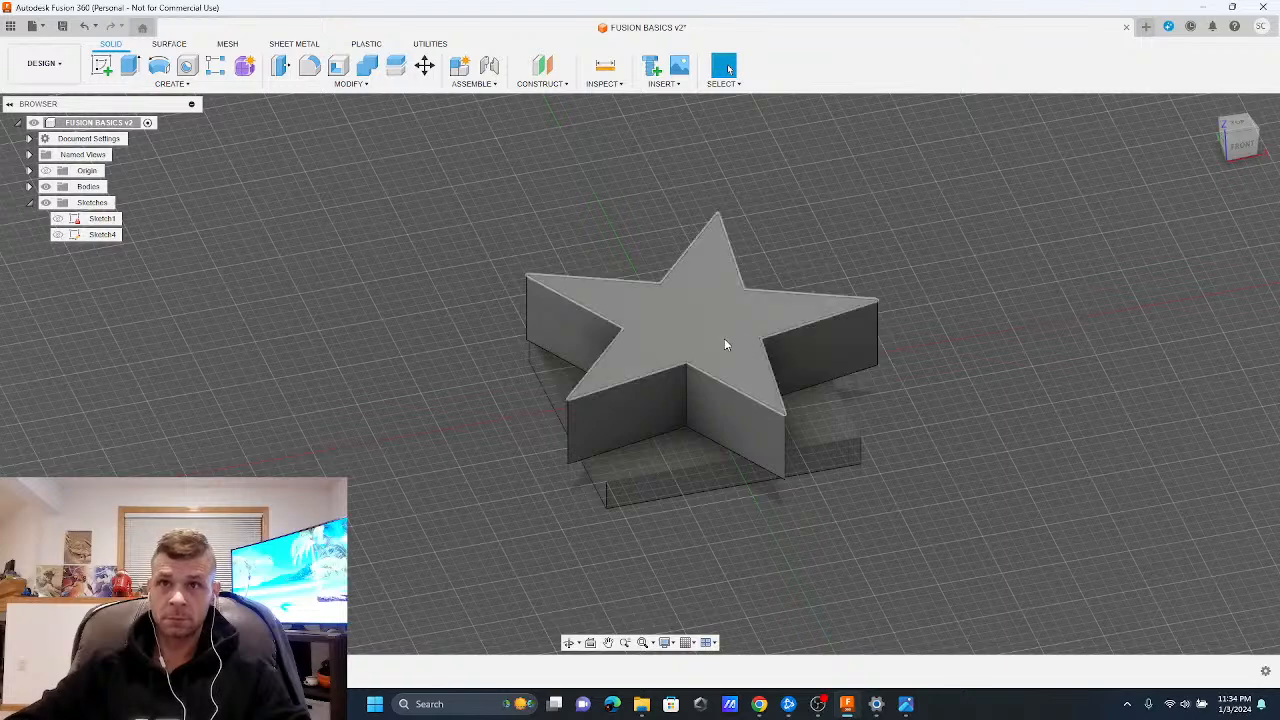
Try to move the extruded star body -0.30 in along Z
click(424, 65)
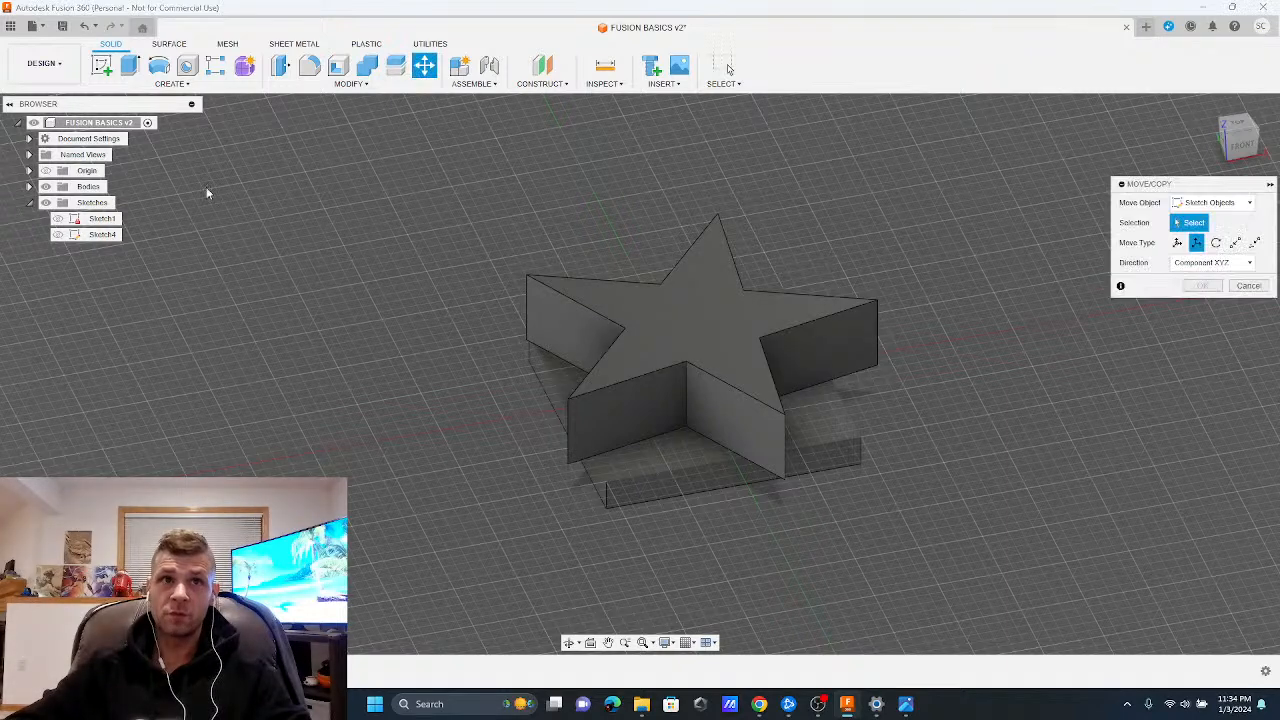
click(45, 187)
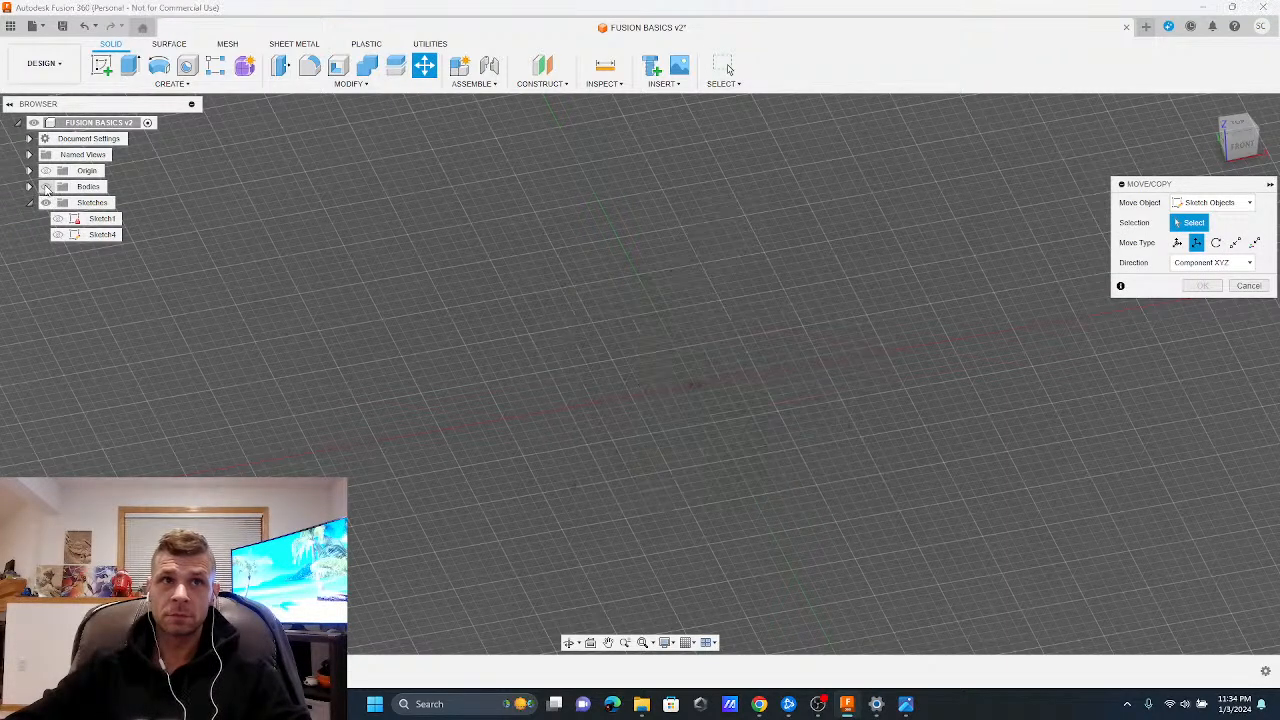
click(45, 187)
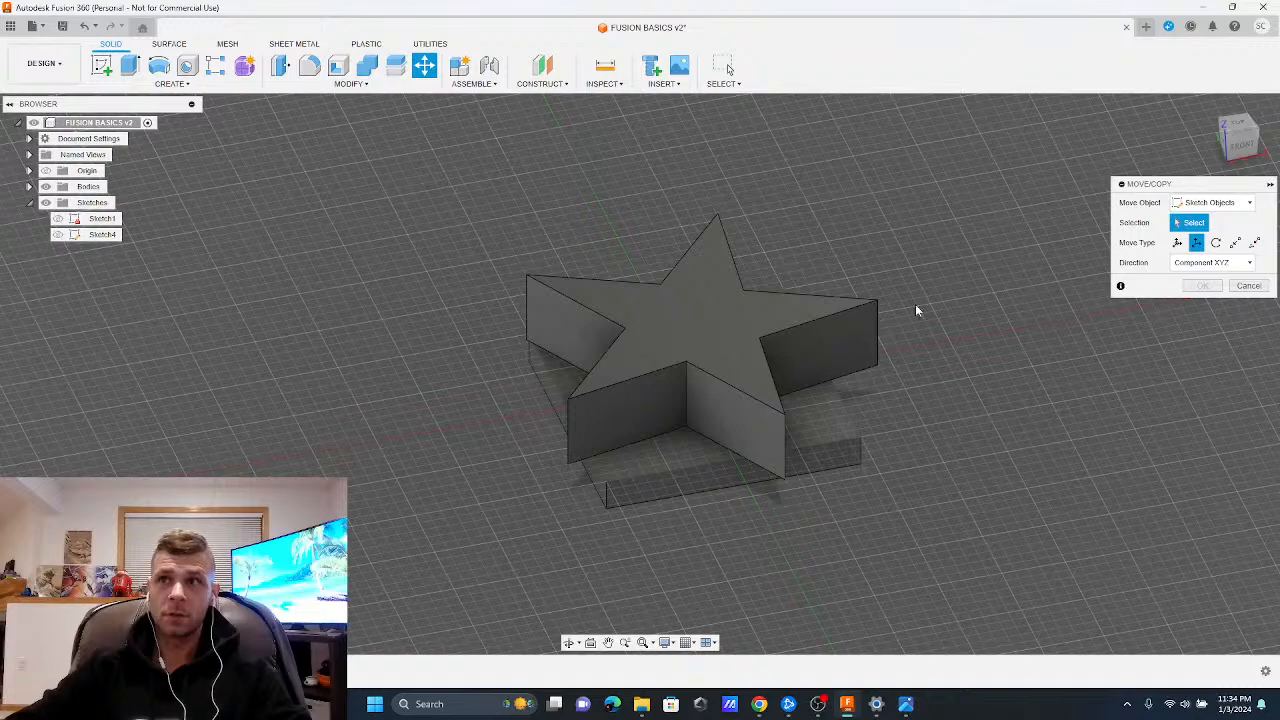
click(1212, 203)
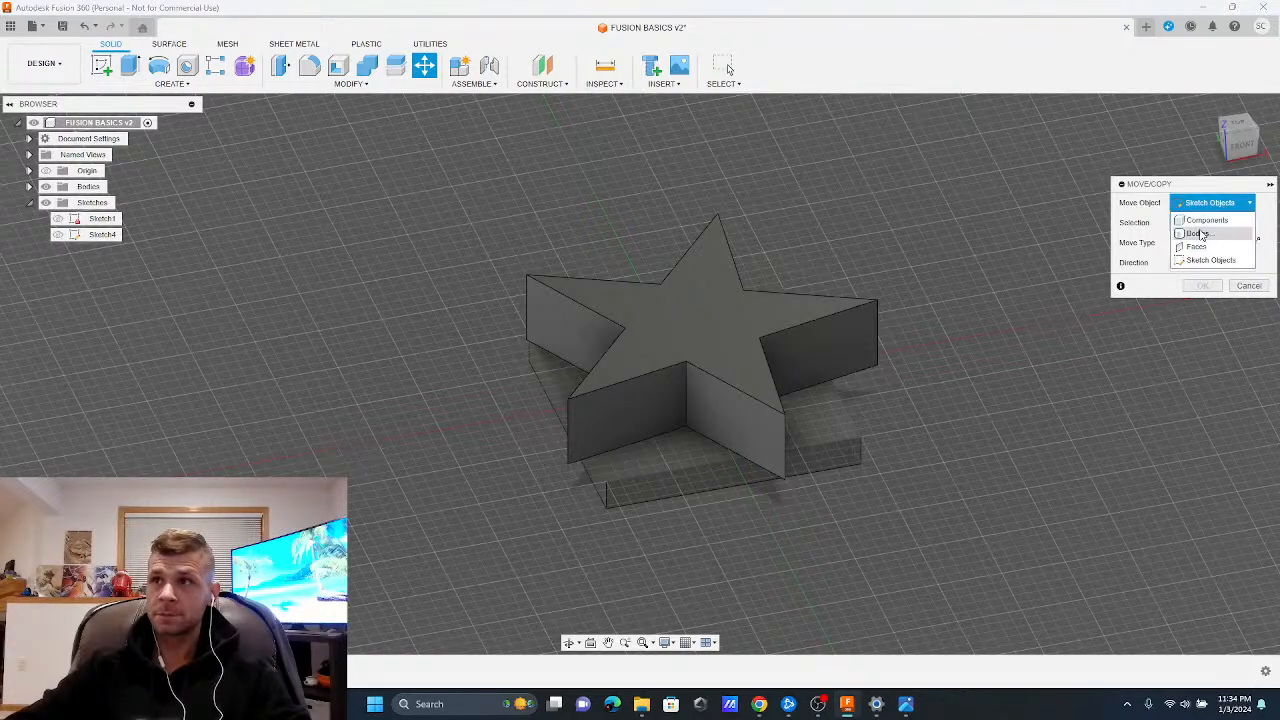
click(1201, 234)
click(750, 348)
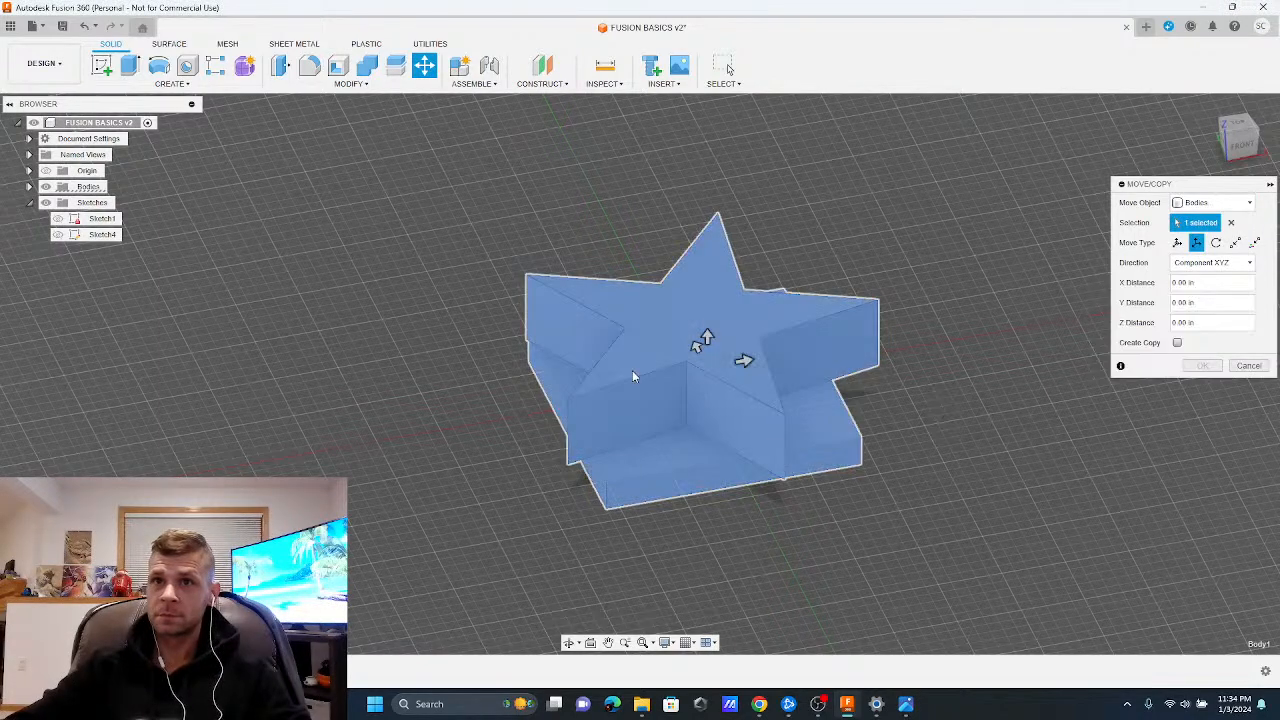
drag(707, 338, 640, 378)
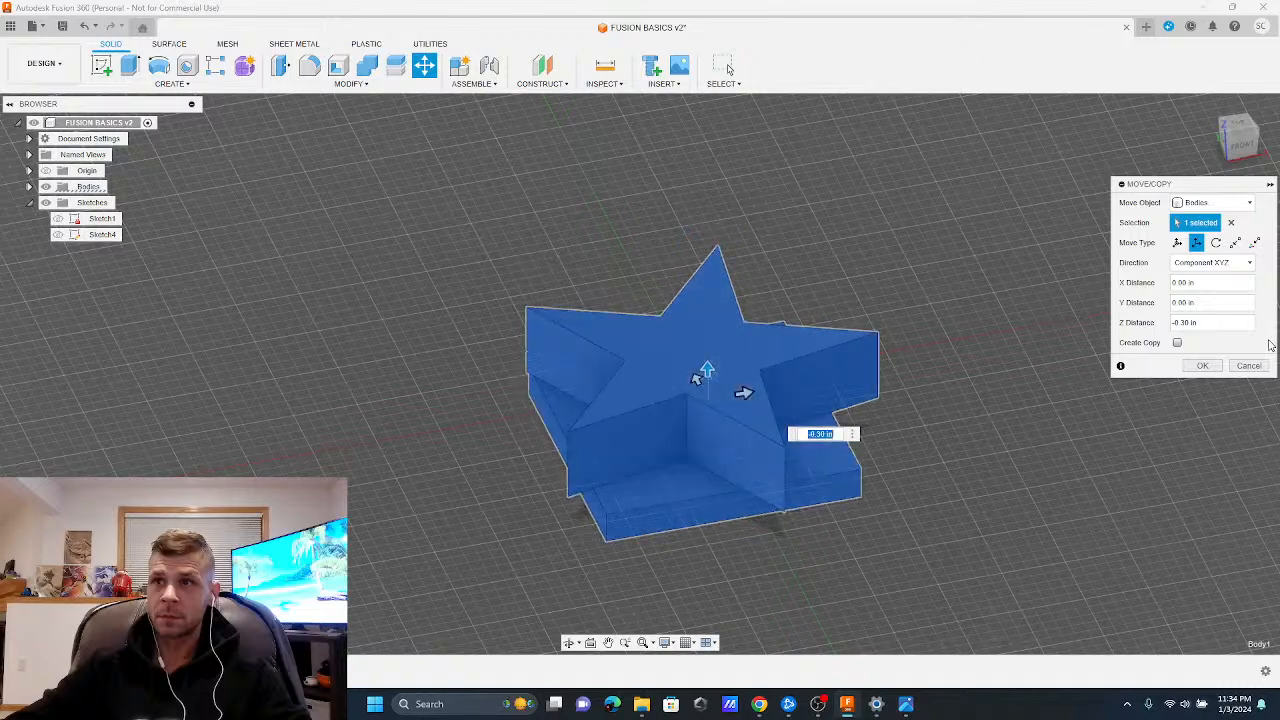
click(1236, 365)
Undo the star extrusion and extrude the profile again 0.70 in as a new body, with the existing bodies shown
click(100, 234)
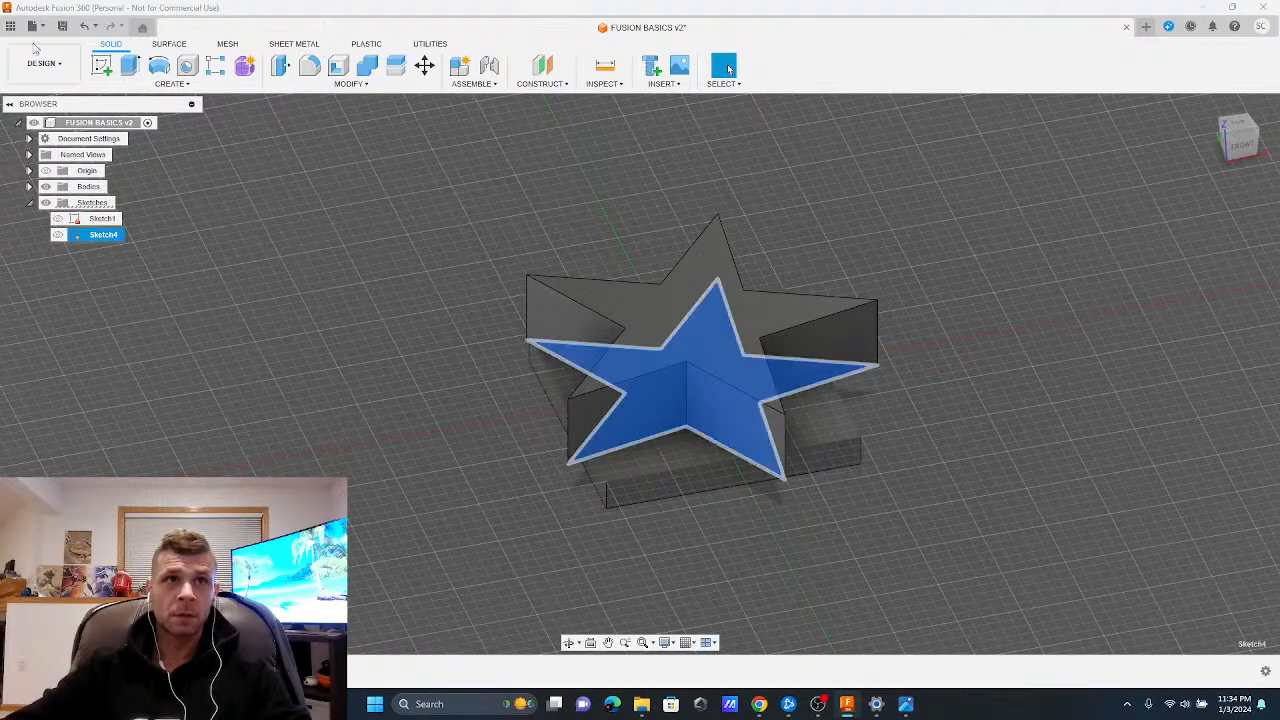
click(84, 28)
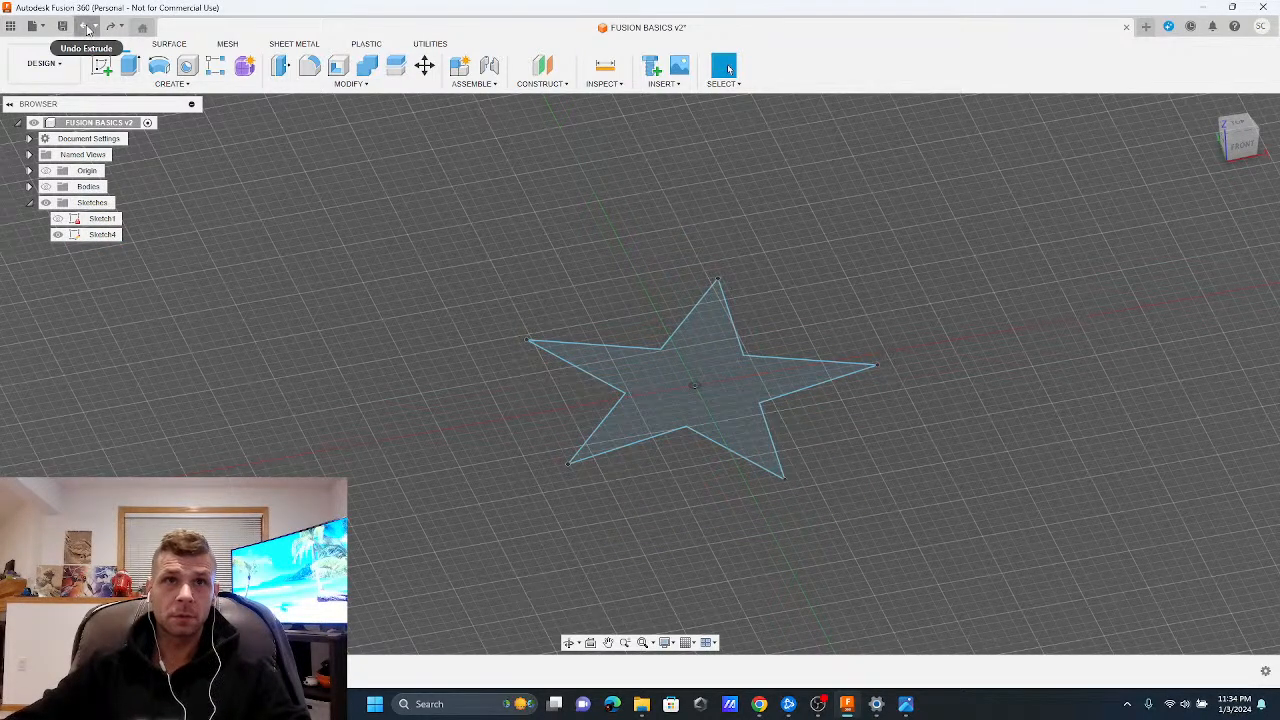
click(129, 65)
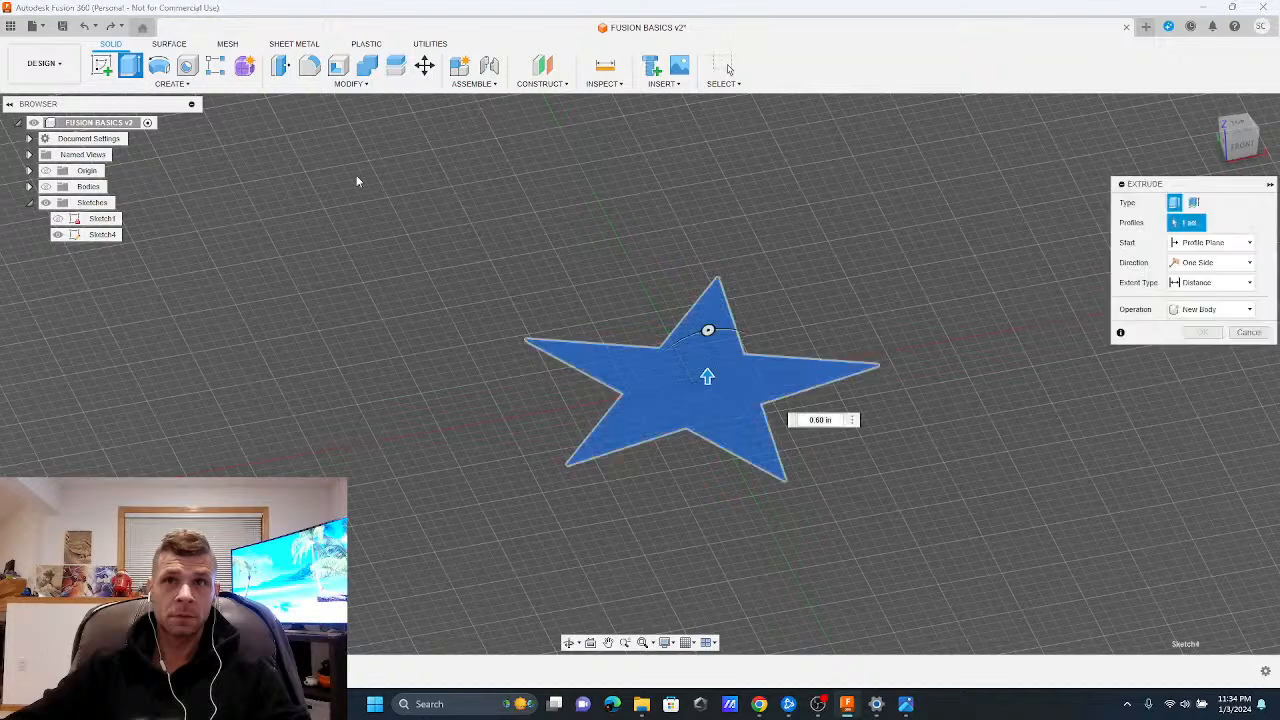
drag(707, 376, 707, 300)
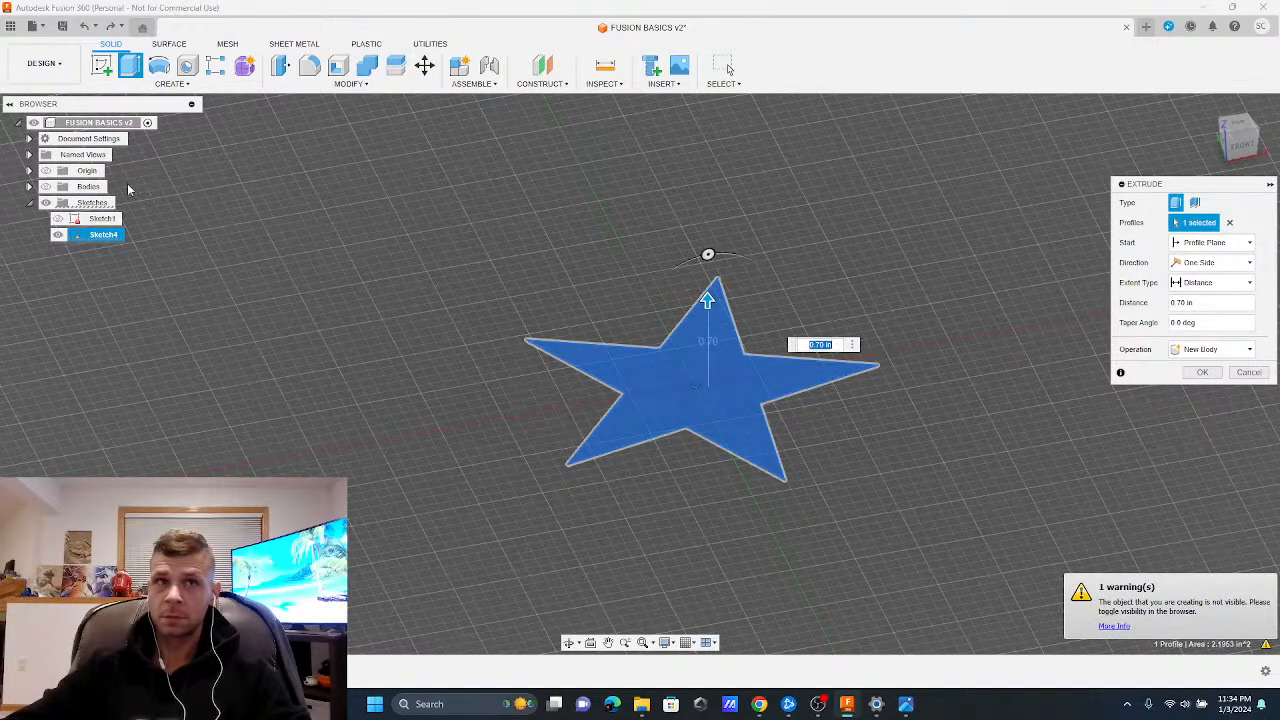
click(45, 187)
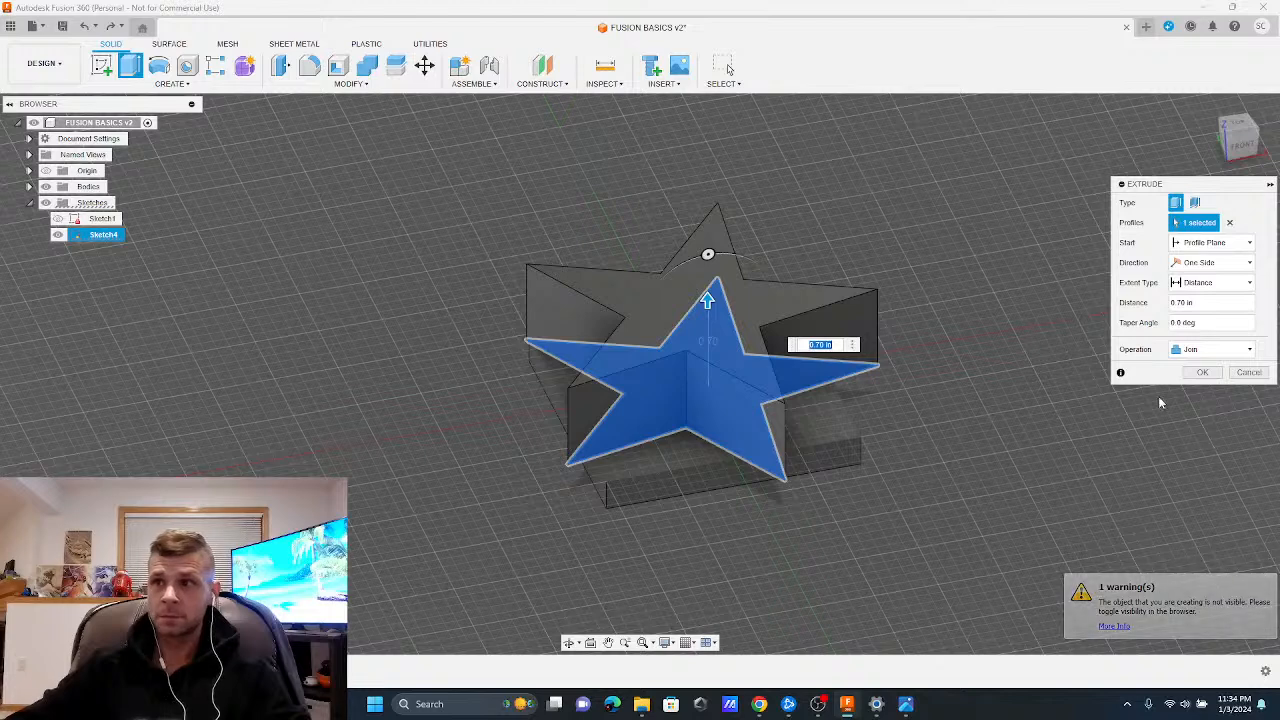
click(1220, 350)
click(1201, 406)
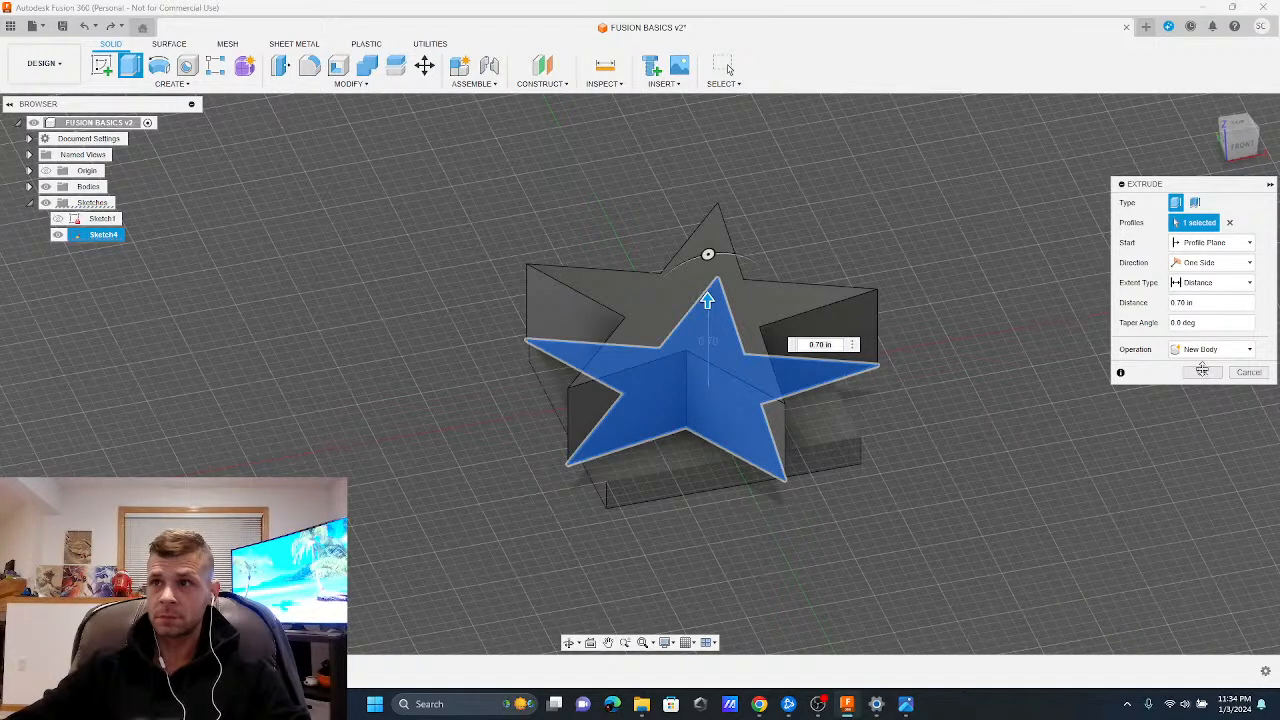
click(1203, 372)
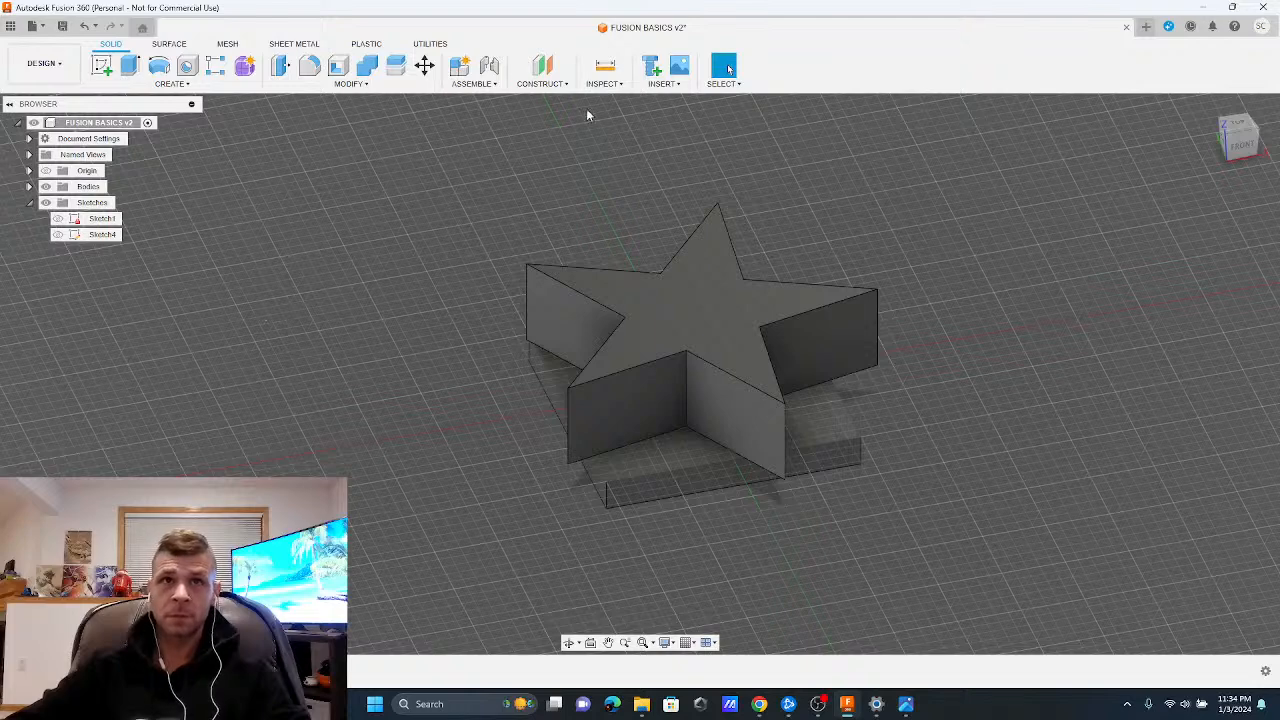
Move the star body -1.20 in along X, 0.50 in along Y and -0.20 in along Z
click(425, 67)
click(30, 187)
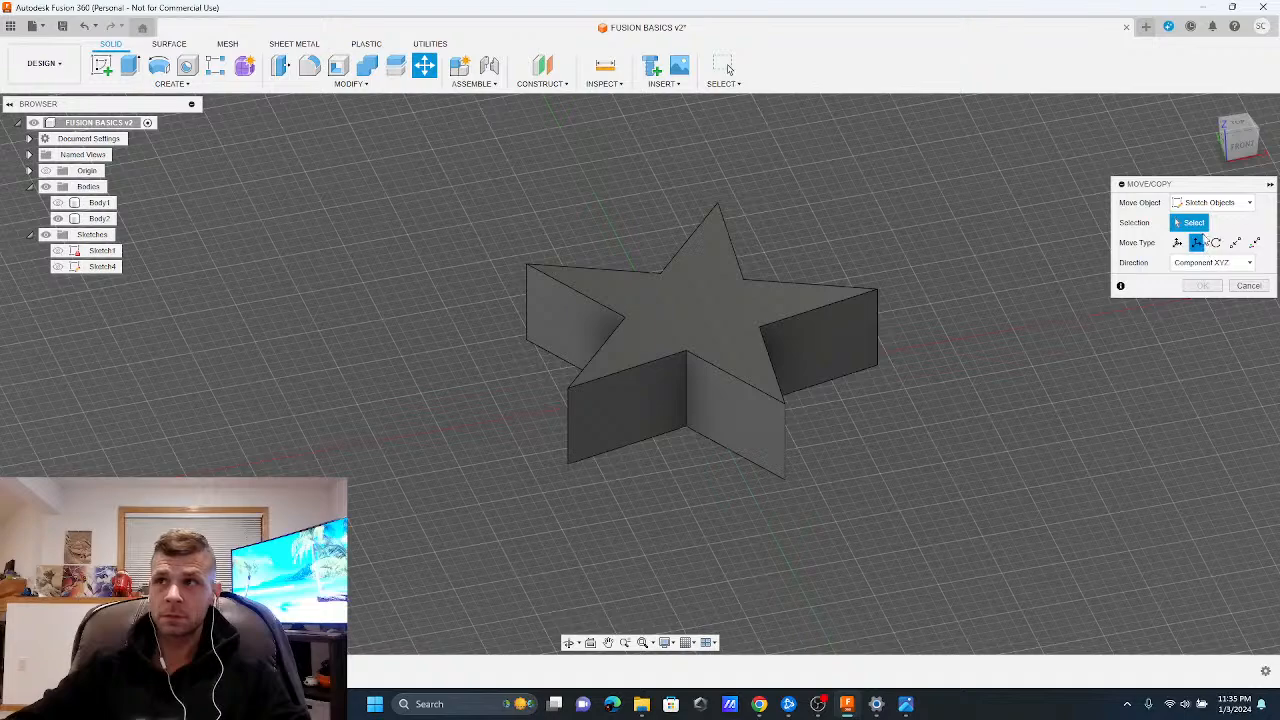
click(1212, 202)
click(1198, 233)
drag(1007, 464, 414, 166)
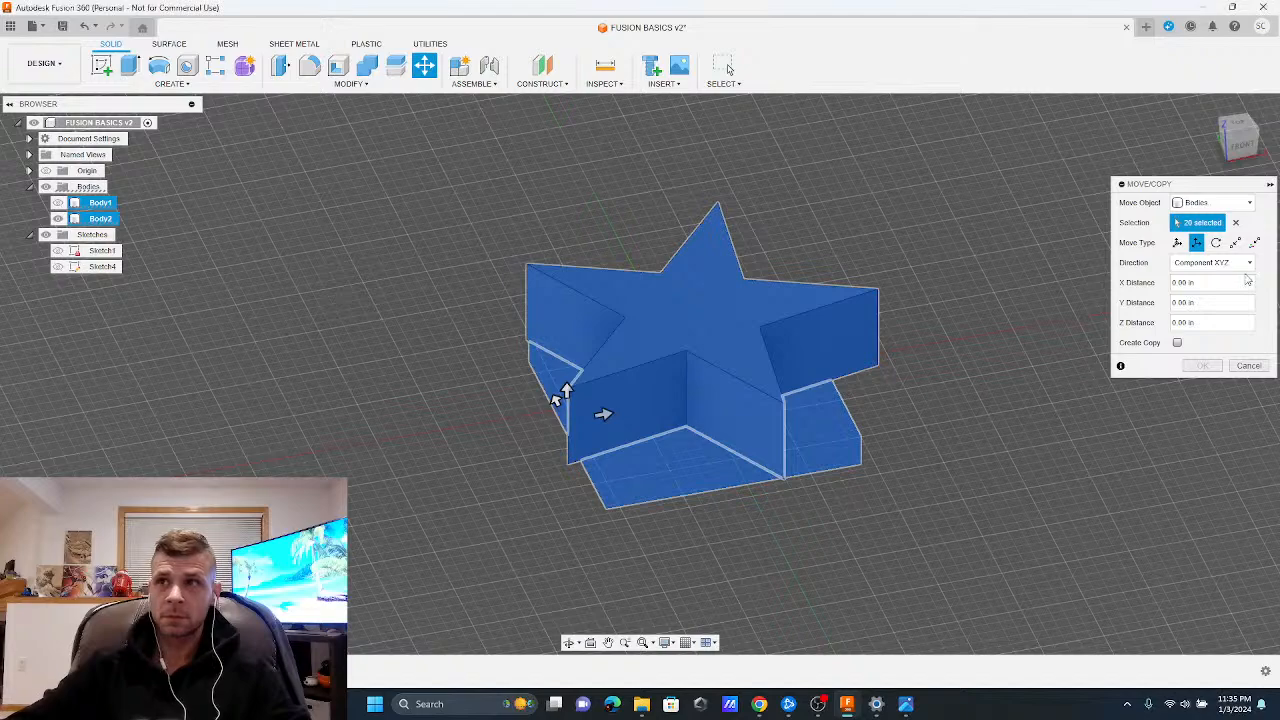
click(1234, 223)
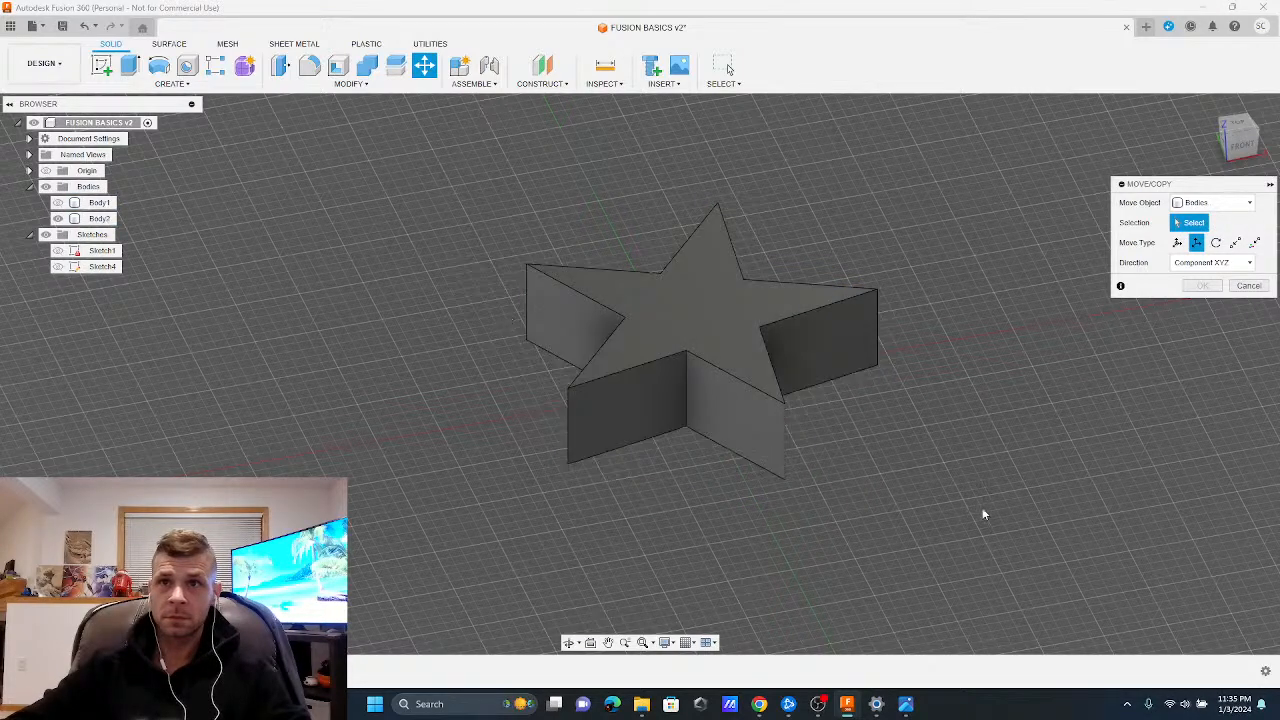
drag(968, 506, 441, 170)
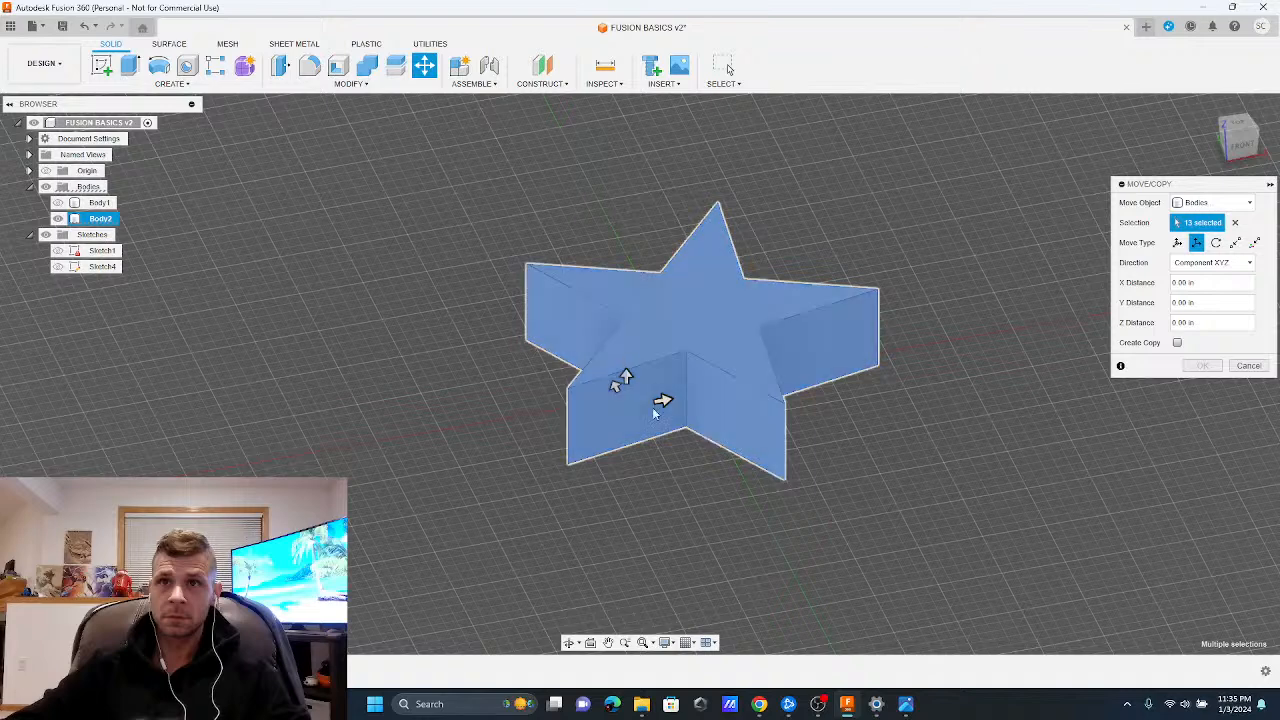
drag(638, 384, 516, 420)
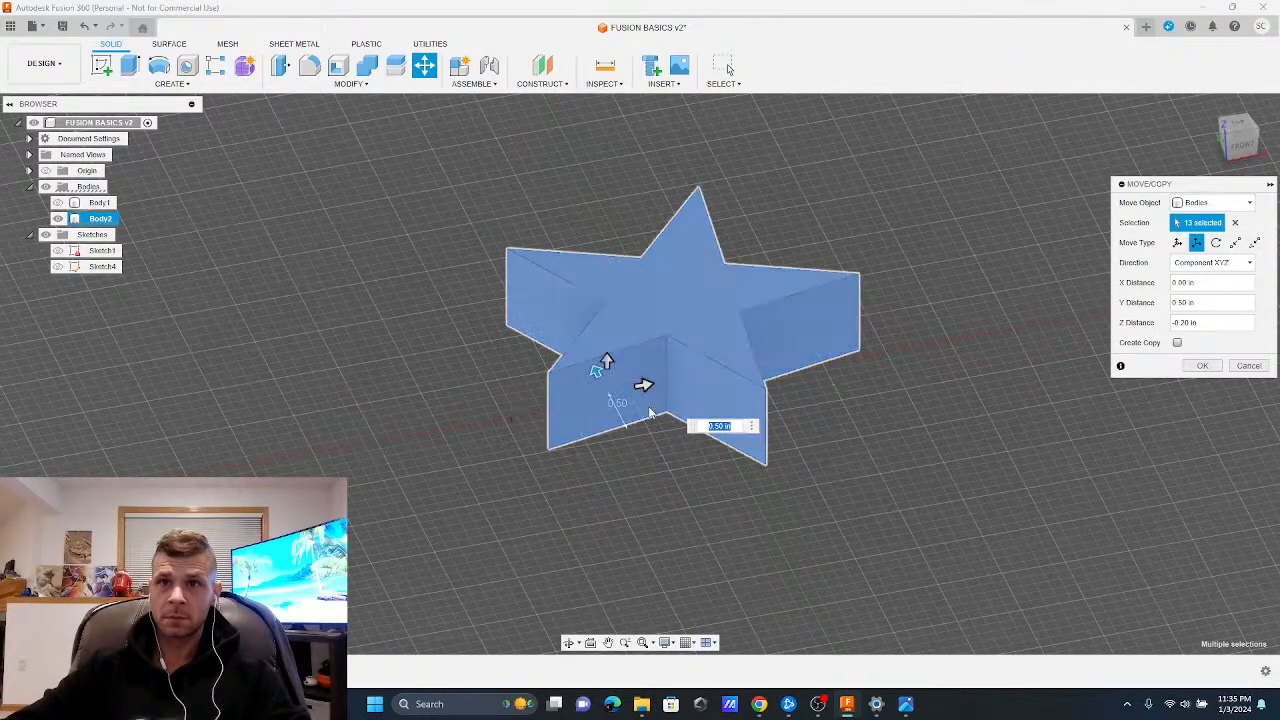
drag(645, 411, 452, 390)
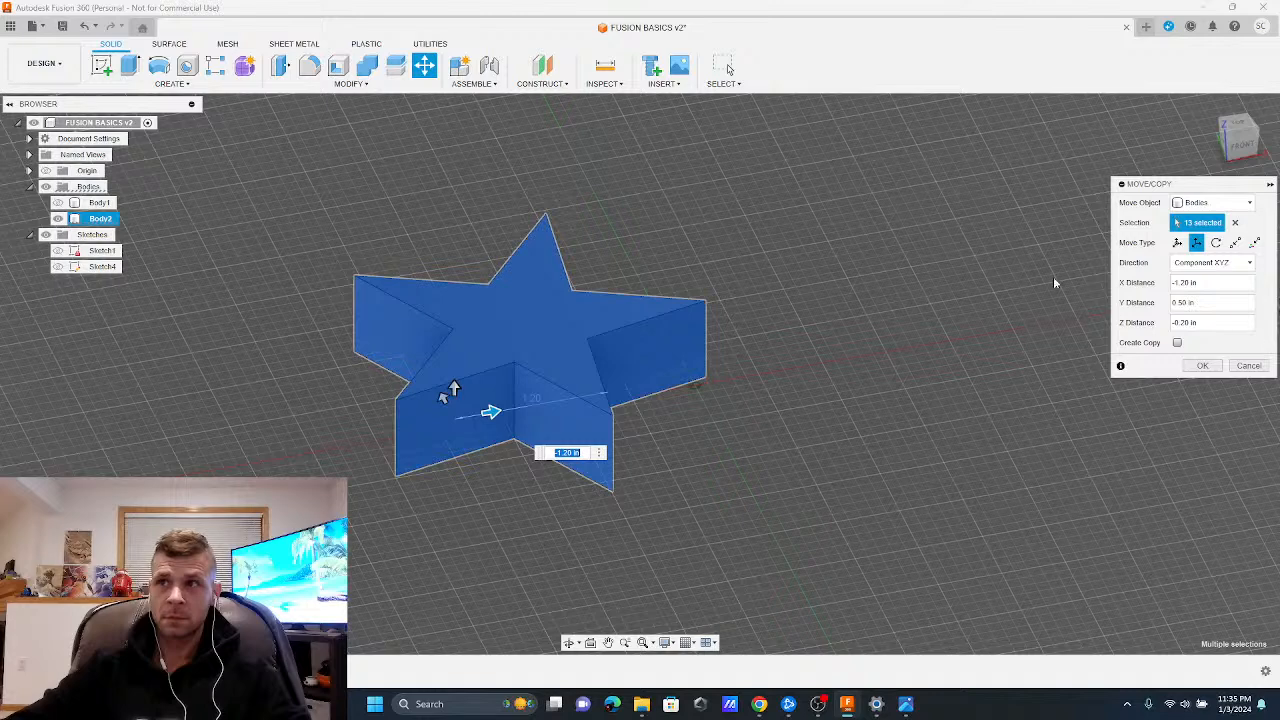
click(1202, 366)
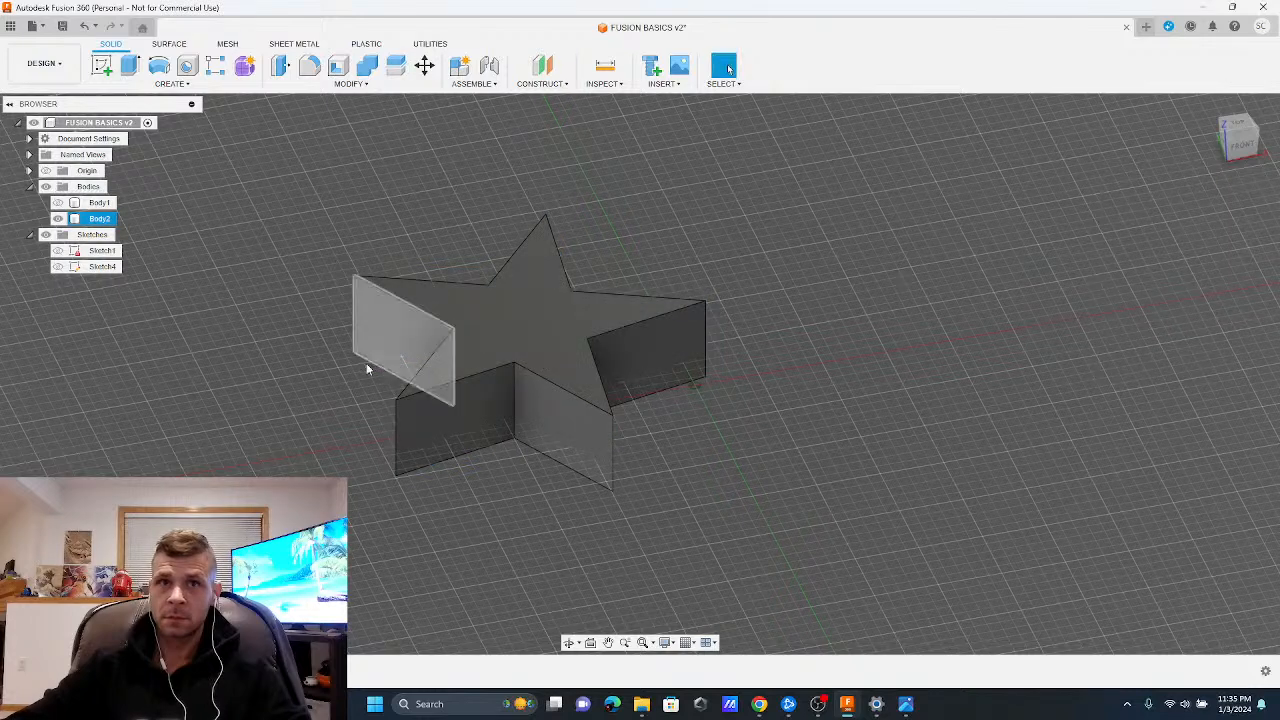
Hide the star body, show the square block body and clear the selection
click(104, 267)
right_click(109, 270)
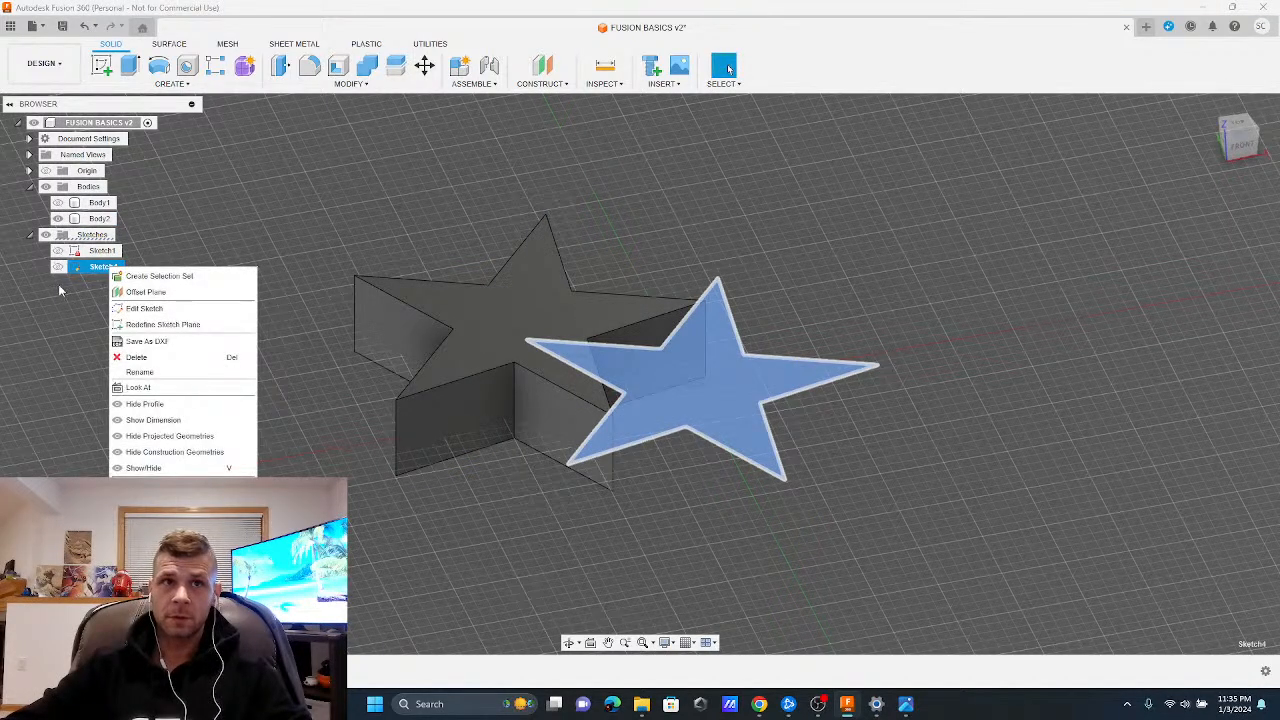
click(59, 266)
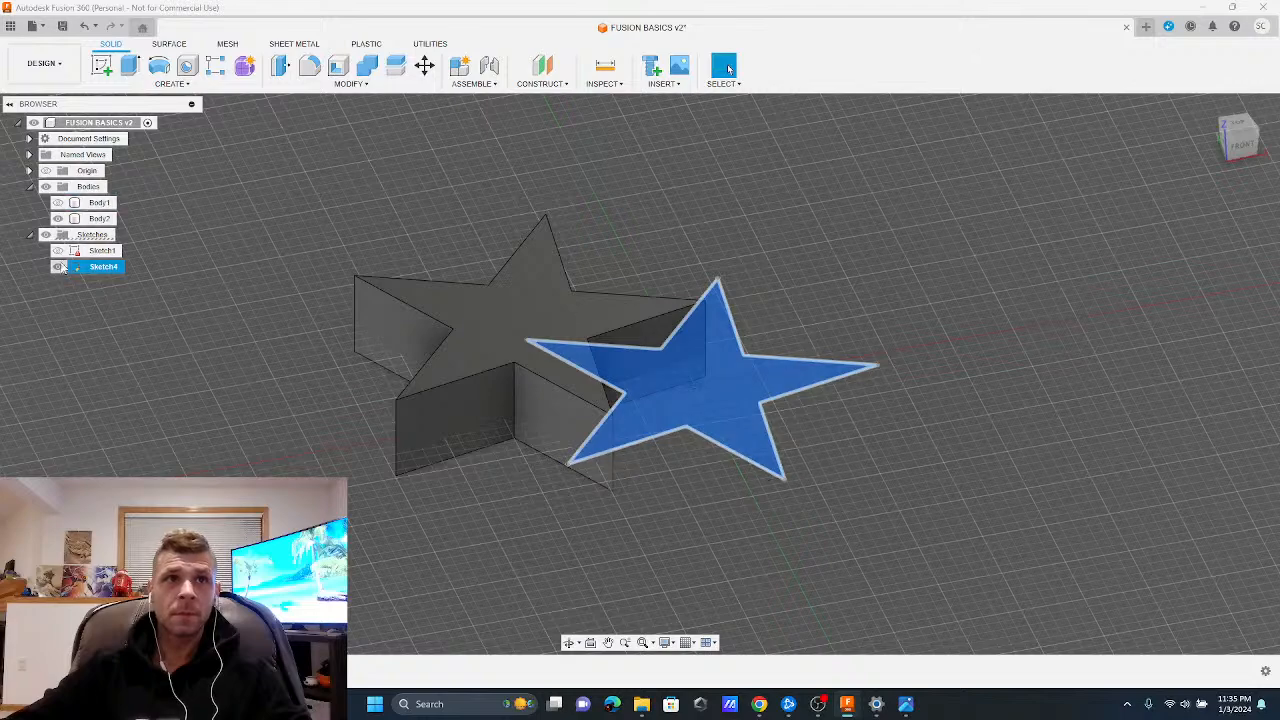
click(57, 219)
click(58, 203)
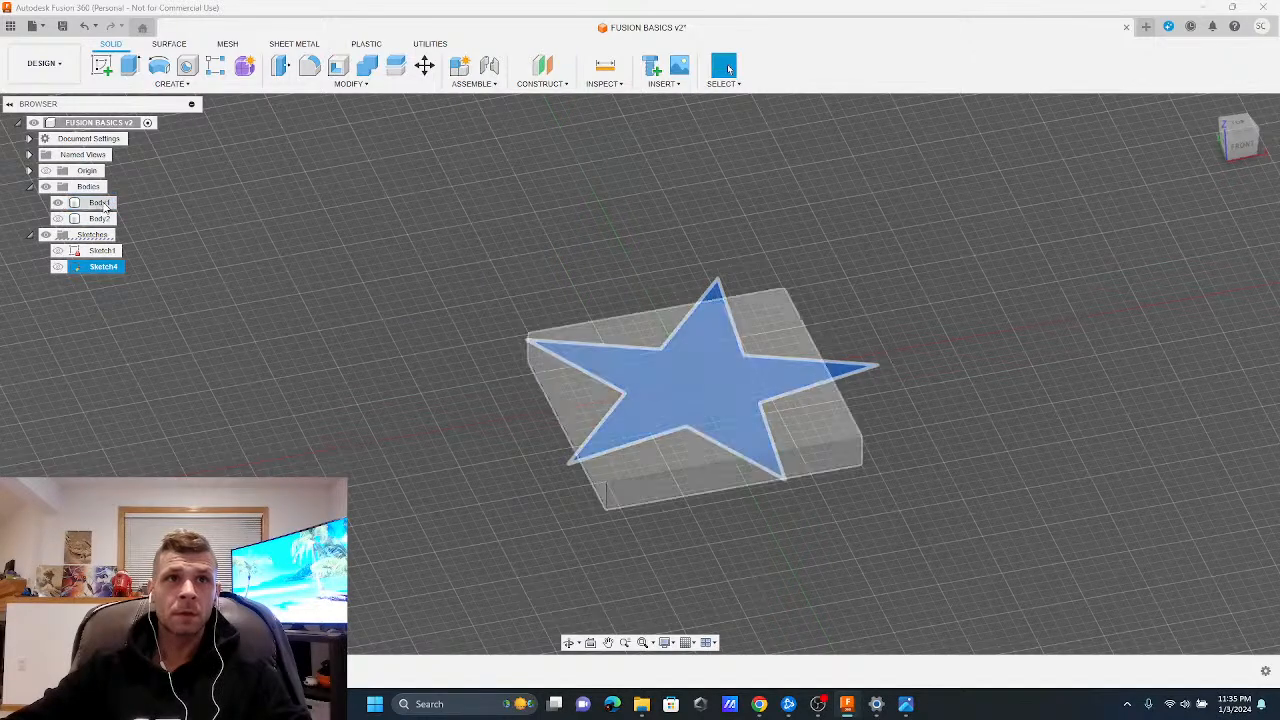
click(103, 204)
click(627, 209)
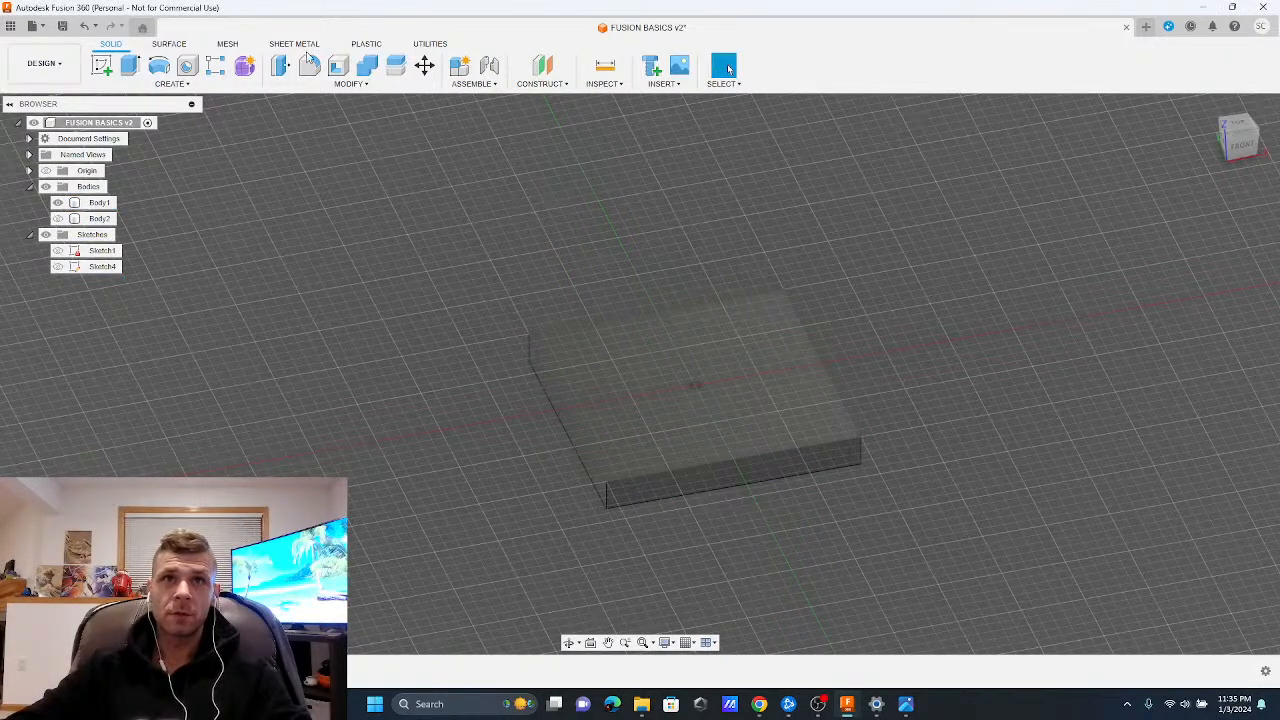
Move the square block body 1.60 in along Y
click(424, 65)
click(677, 343)
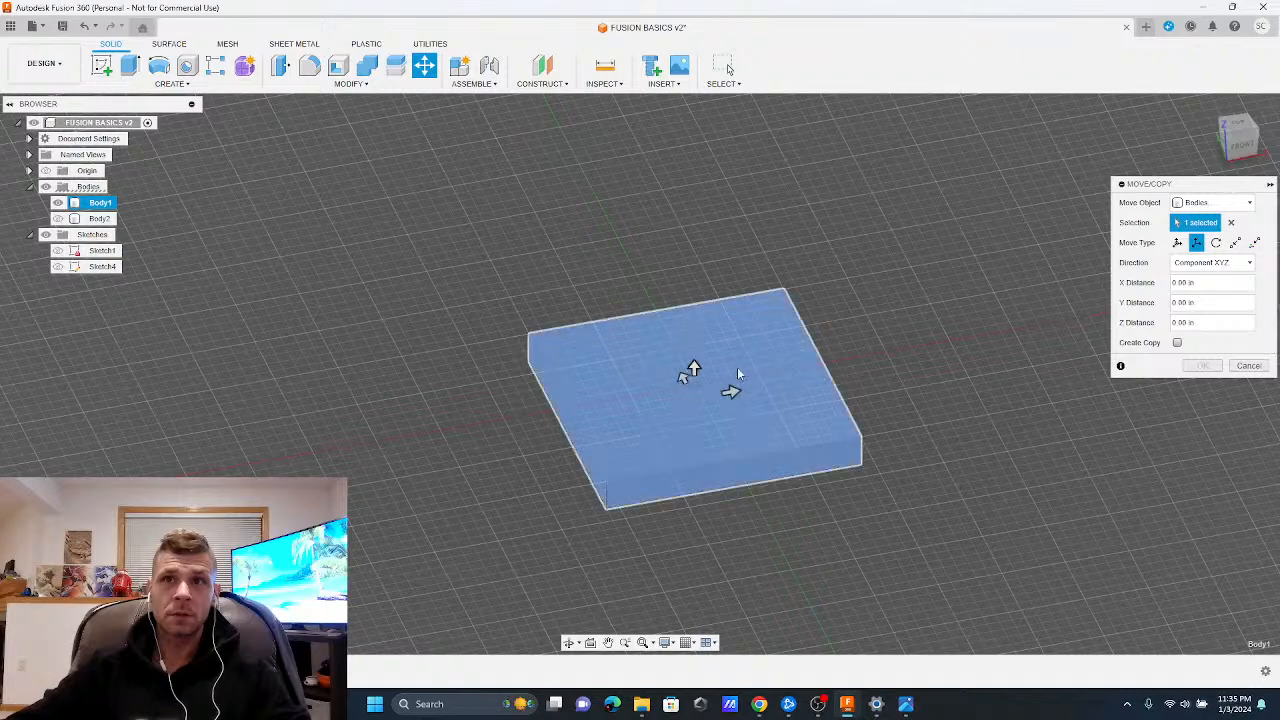
drag(684, 379, 621, 260)
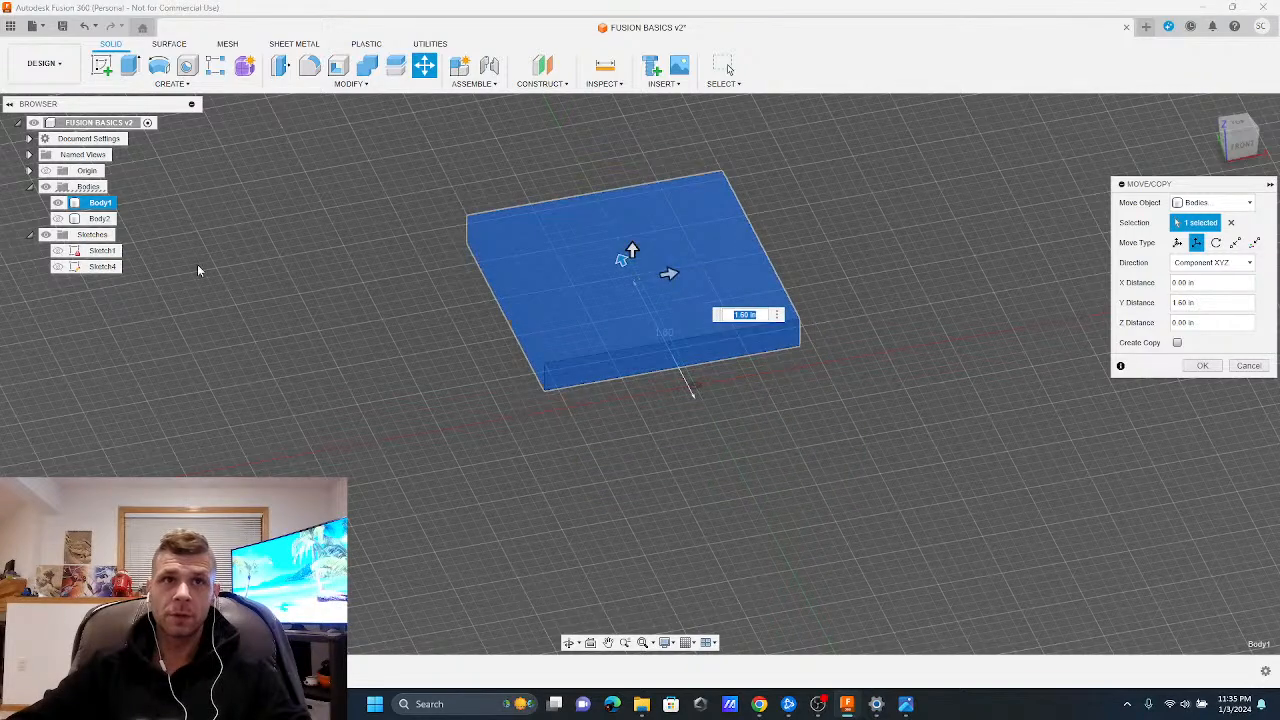
click(1202, 365)
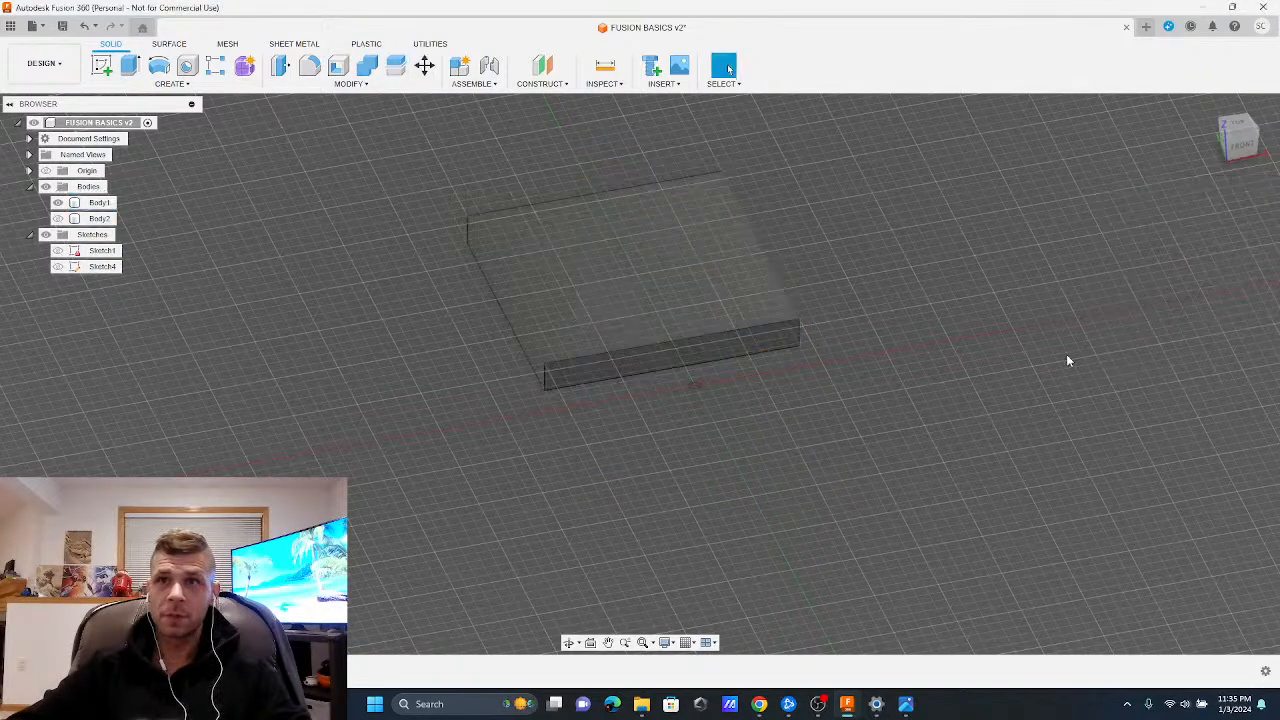
Show the square and star sketches and examine their position relative to the moved block from several angles
click(58, 251)
middle_drag(783, 391, 725, 416)
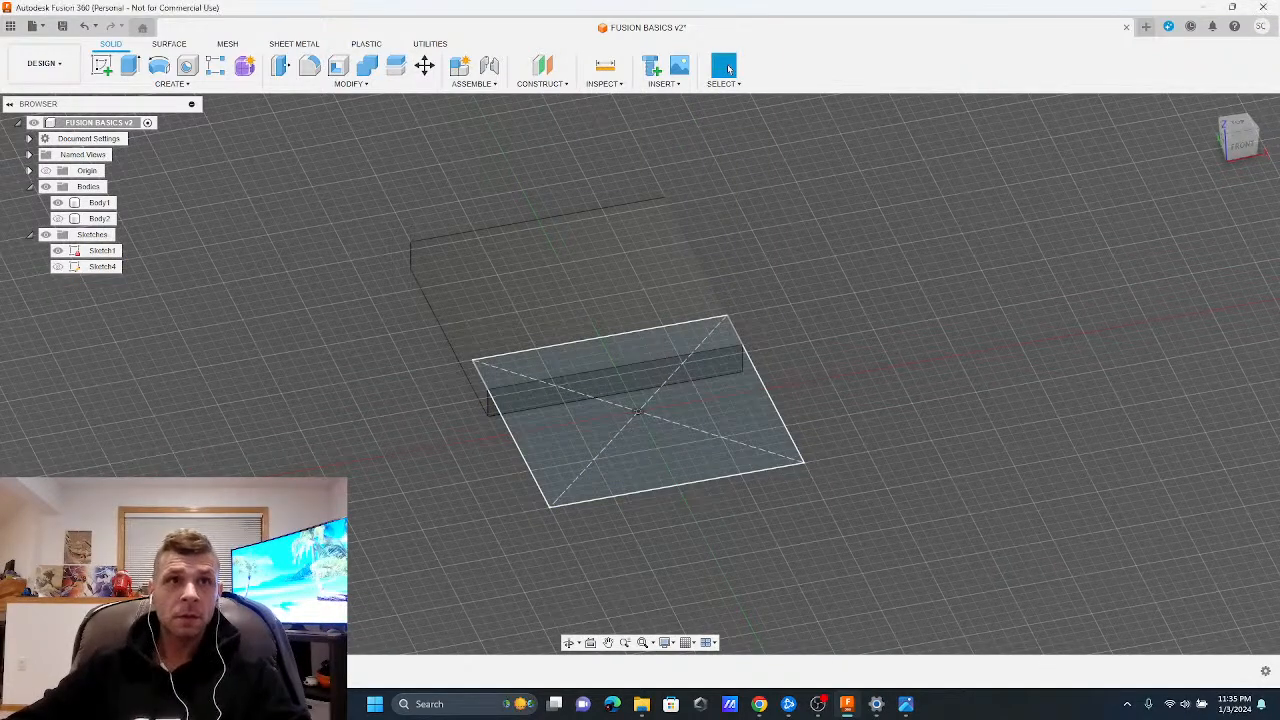
click(58, 267)
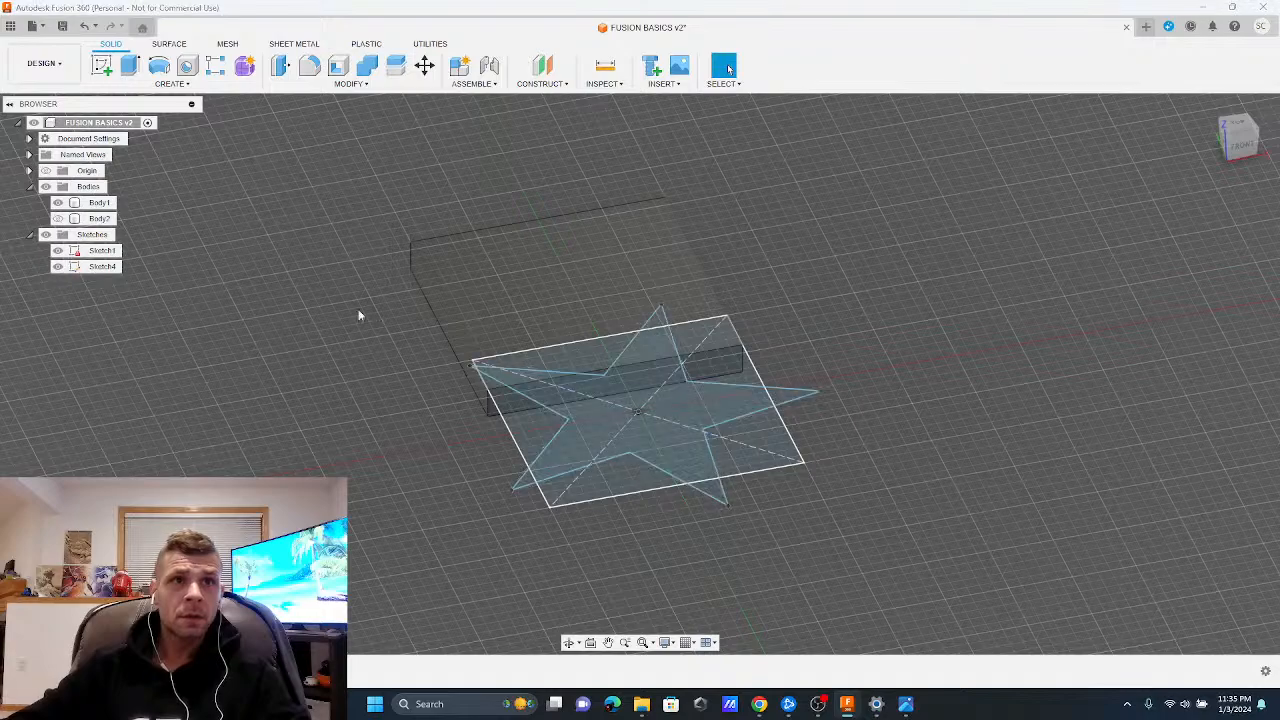
mouse_move(727, 512)
shift+middle_down()
mouse_move(726, 468)
mouse_move(652, 531)
shift+middle_up()
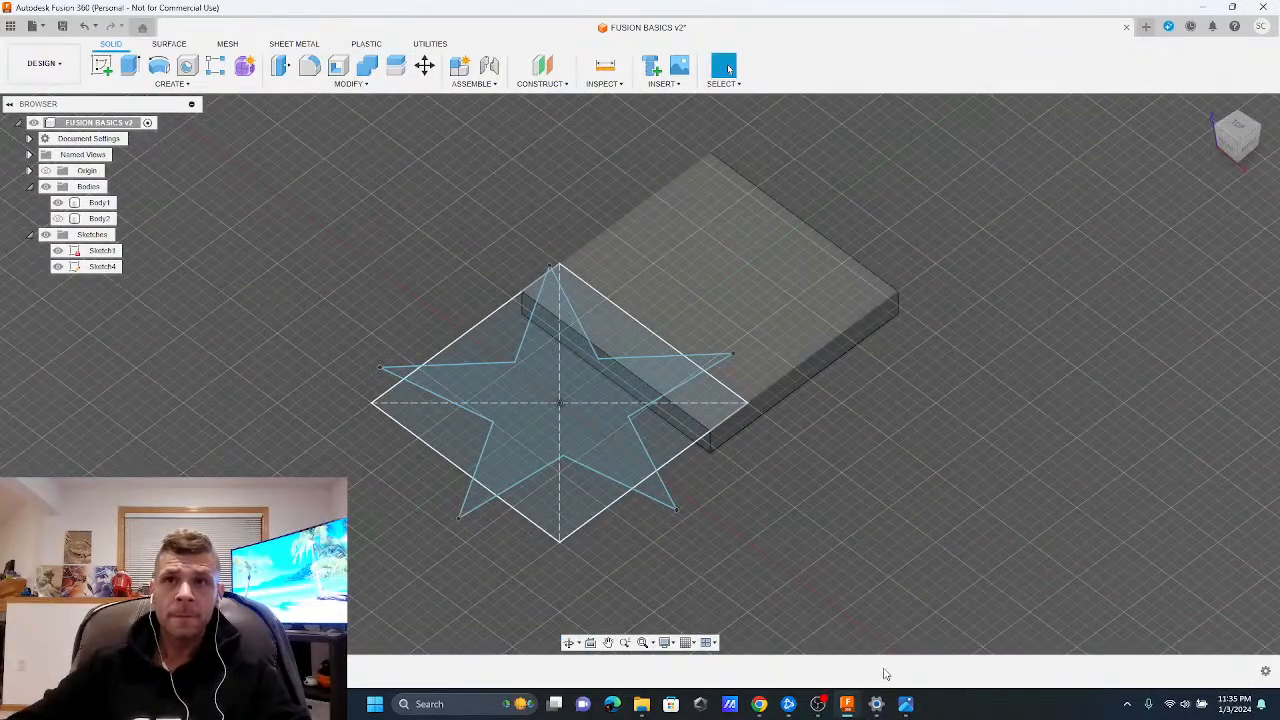
shift+middle_drag(388, 527, 471, 403)
shift+middle_drag(726, 302, 690, 450)
shift+middle_drag(731, 378, 656, 448)
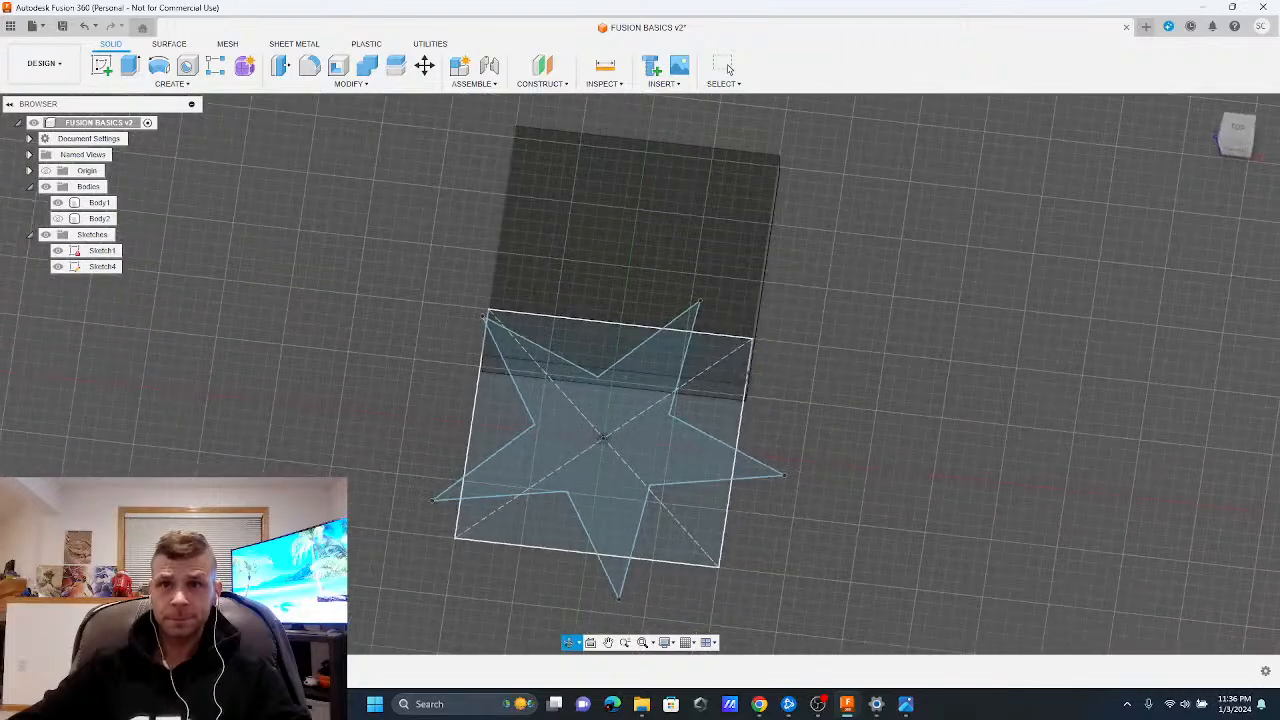
Hide the square sketch, leave the star sketch shown and select the star profile
click(737, 414)
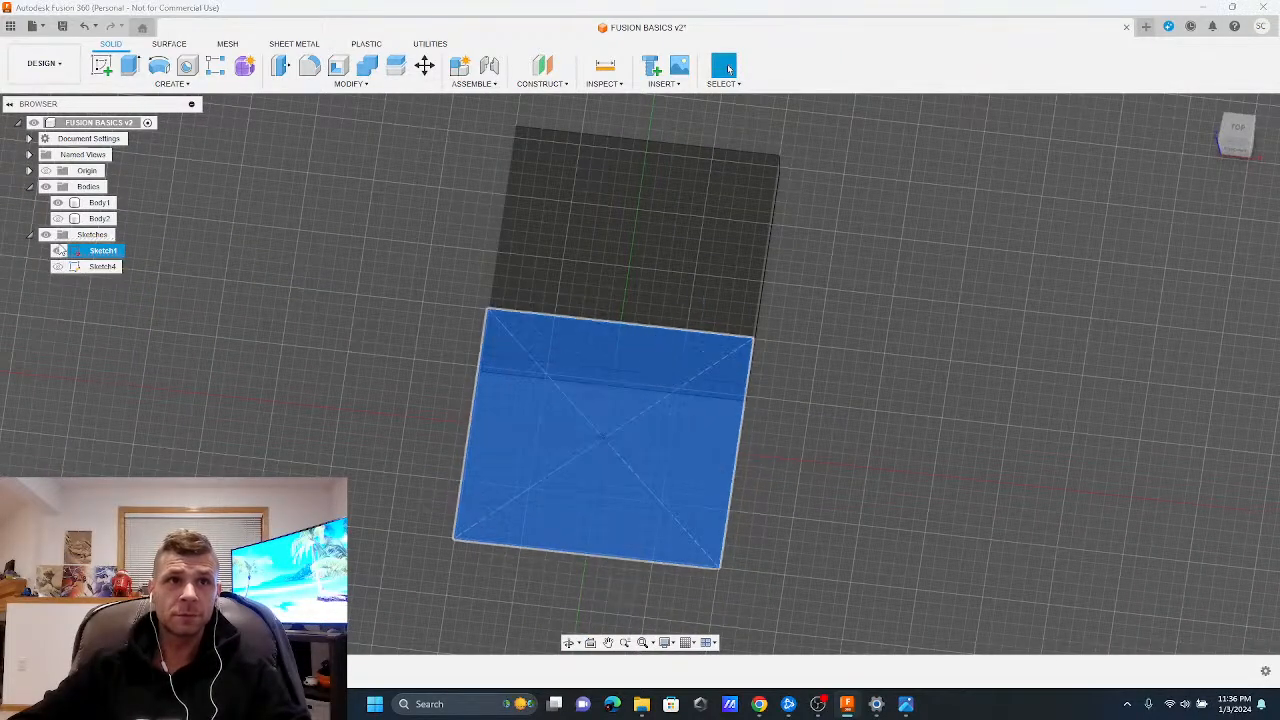
click(92, 267)
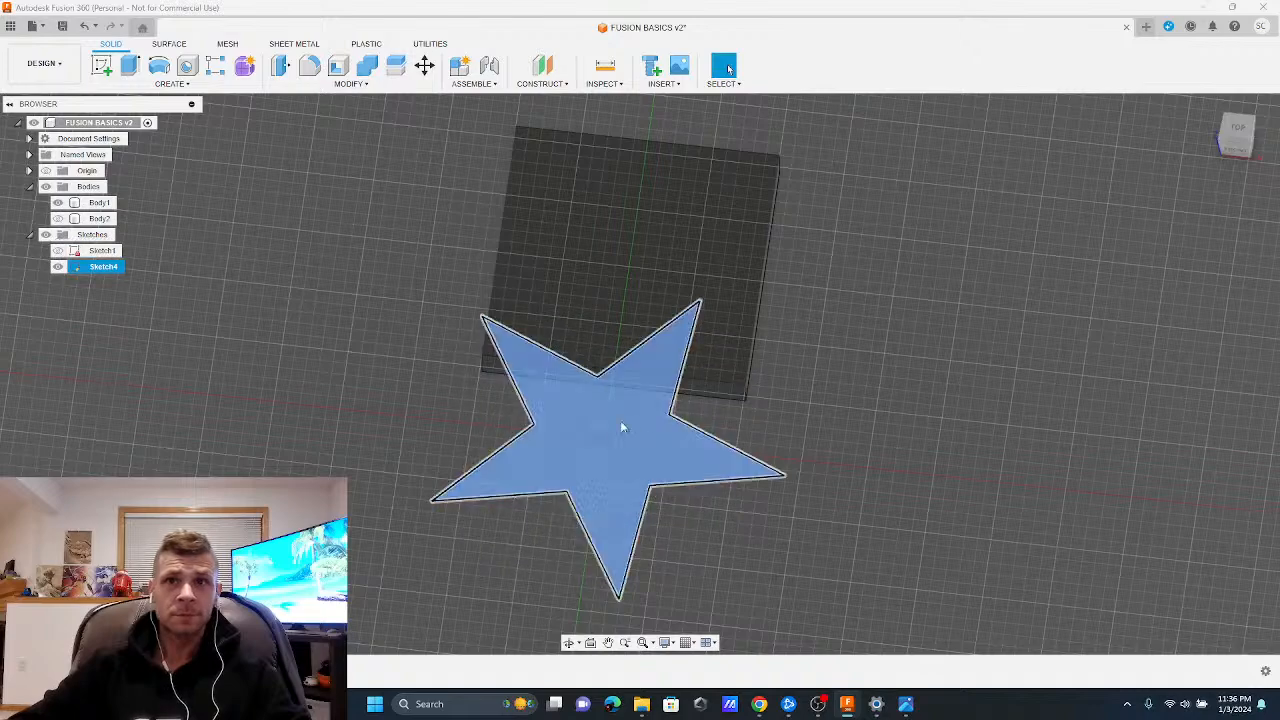
click(618, 451)
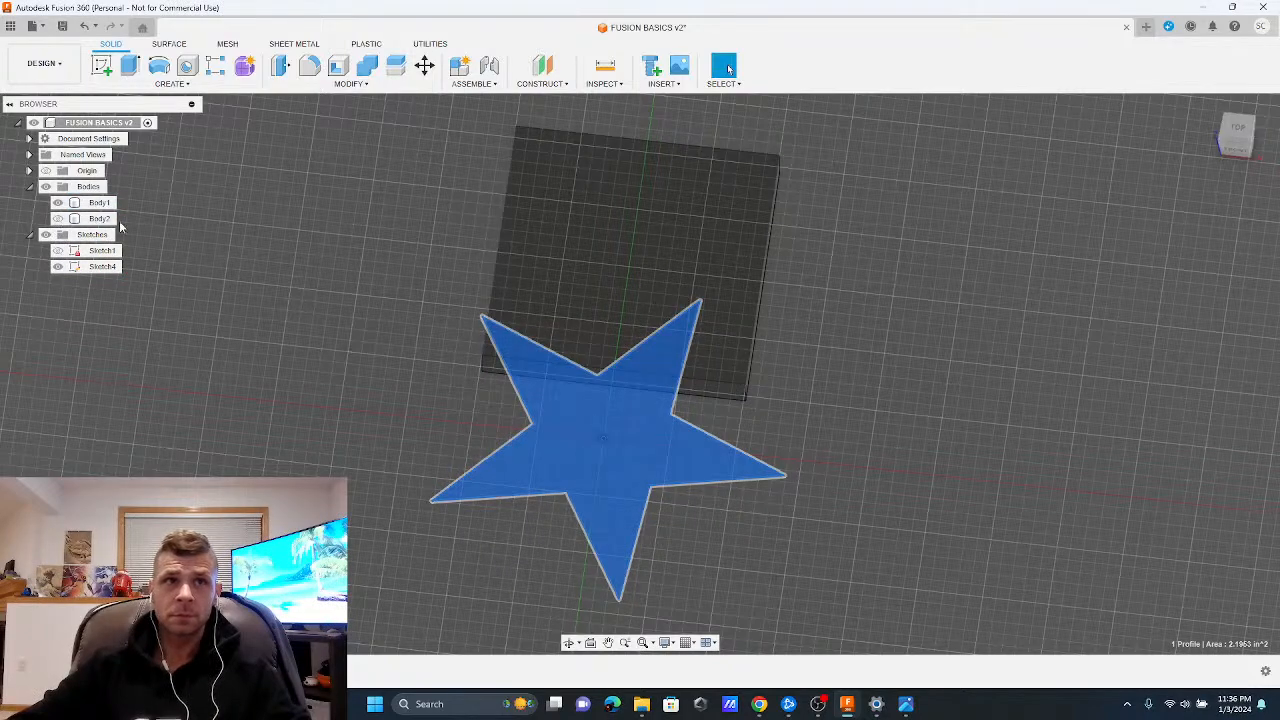
Delete the star body and the square block body, keeping both sketches
click(100, 219)
key(Delete)
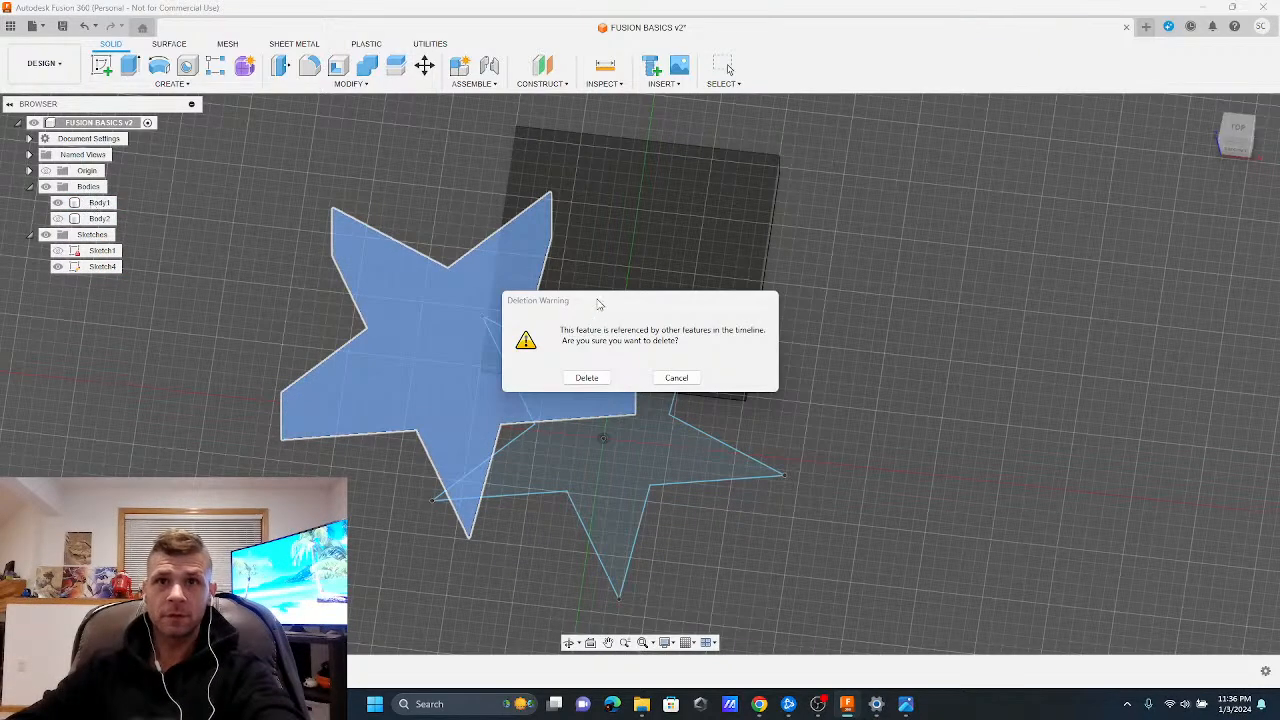
click(577, 378)
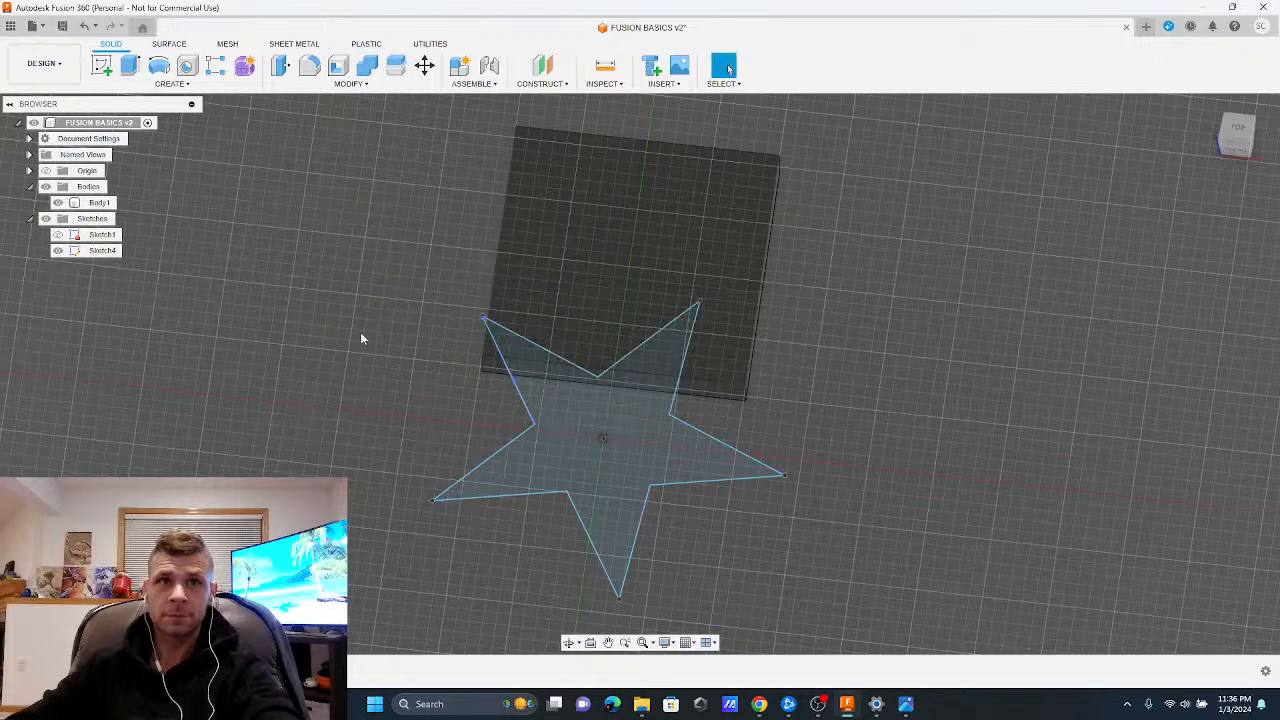
click(99, 202)
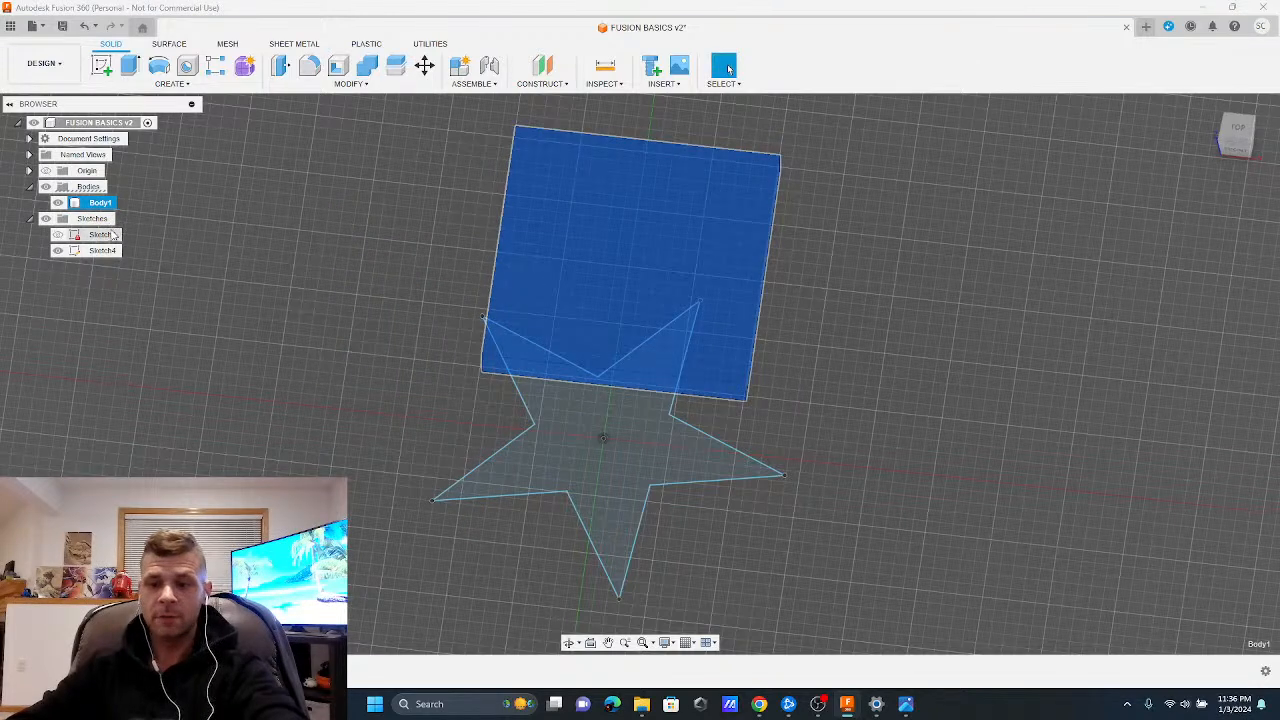
key(Delete)
click(590, 378)
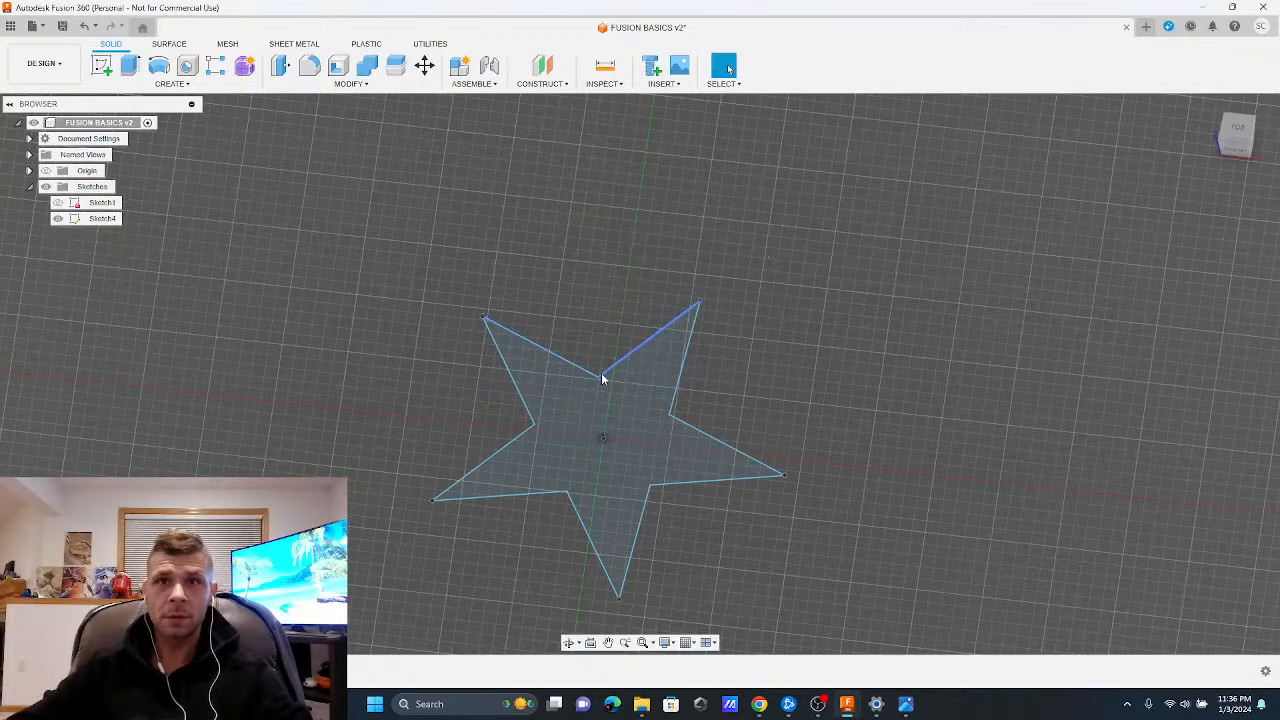
Examine the star sketch at an angle and from the top, and look through the workspaces and solid creation commands
mouse_move(718, 486)
middle_down()
mouse_move(742, 440)
mouse_move(725, 463)
middle_up()
shift+drag(662, 432, 754, 346)
shift+middle_drag(662, 432, 703, 406)
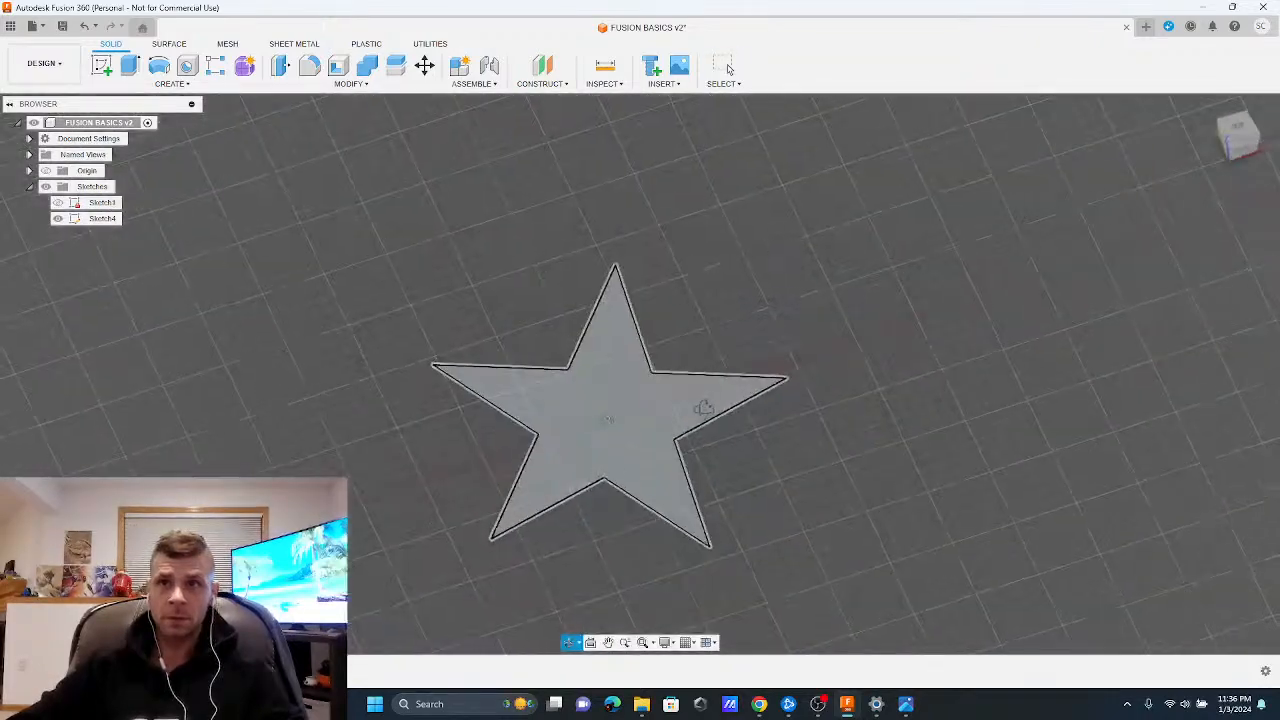
click(616, 378)
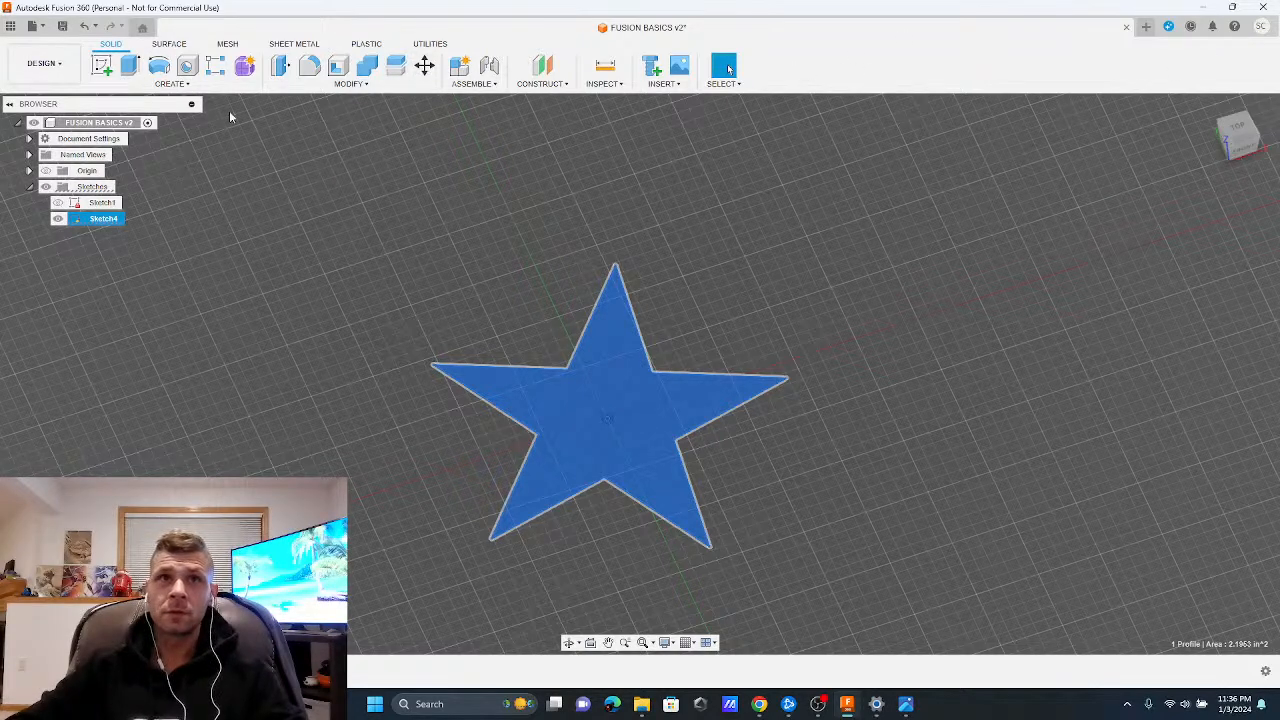
click(60, 63)
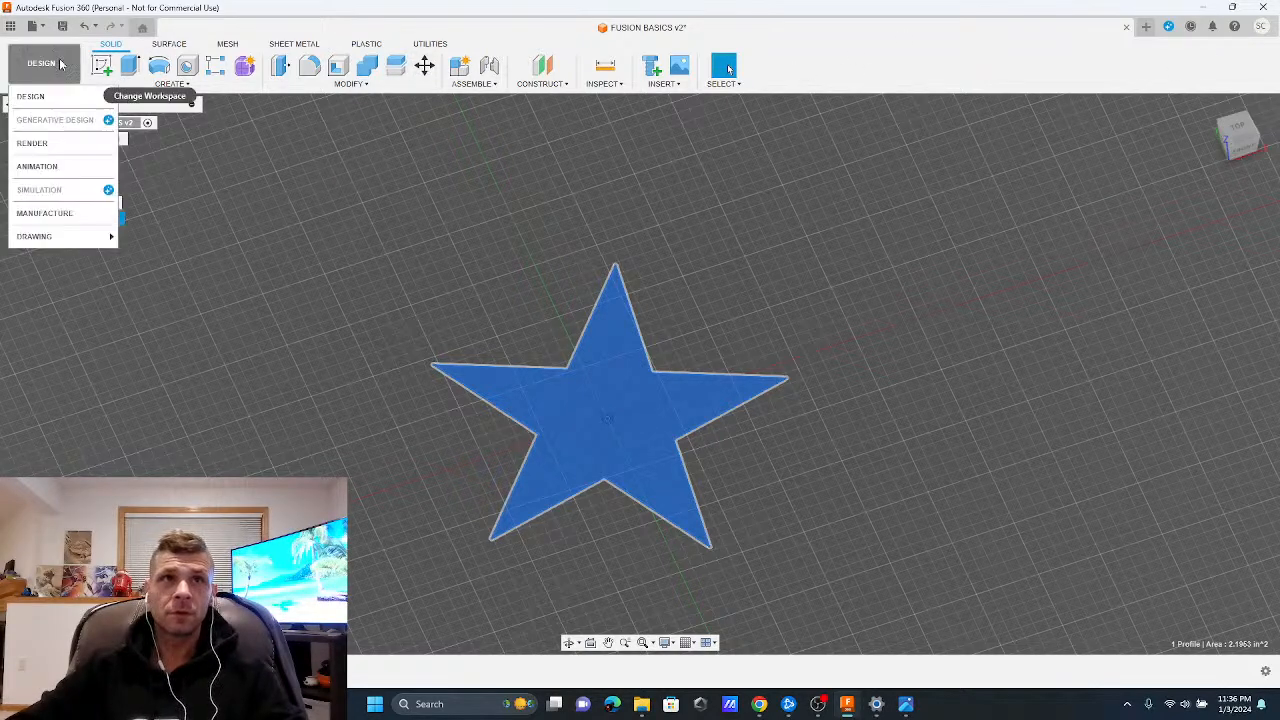
click(1250, 132)
click(1240, 128)
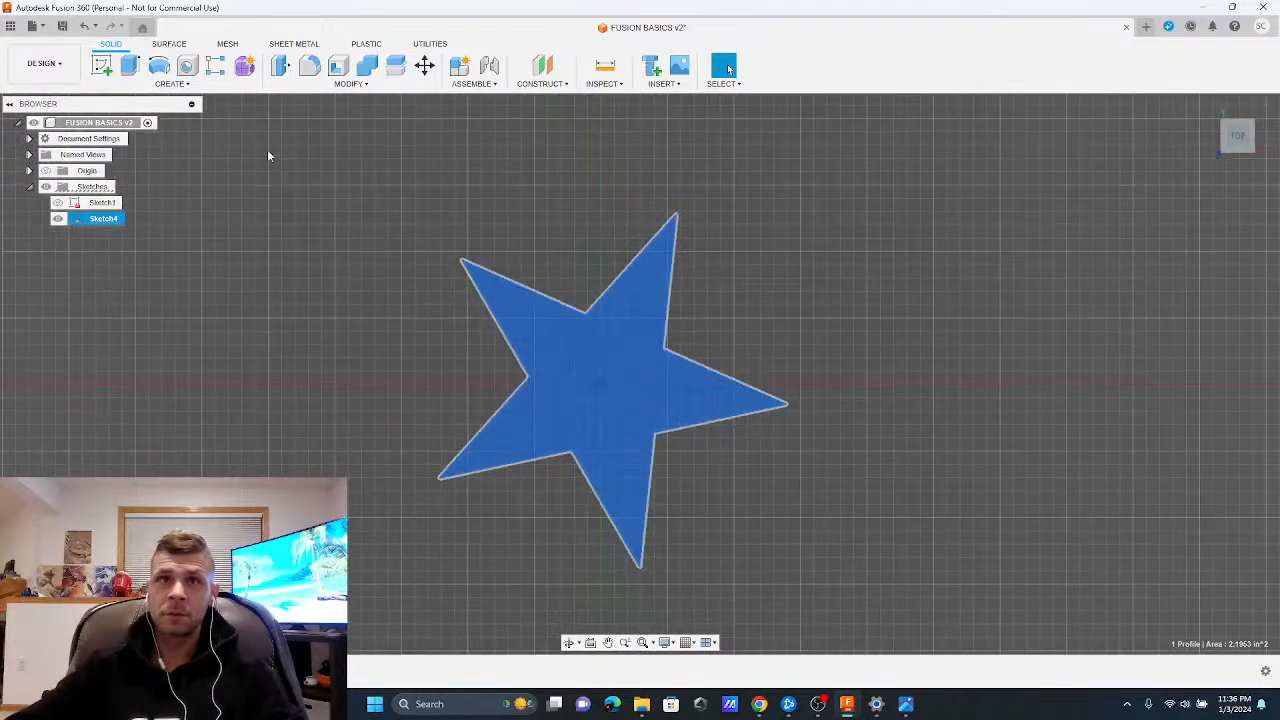
scroll(267, 155, down, 1)
click(174, 84)
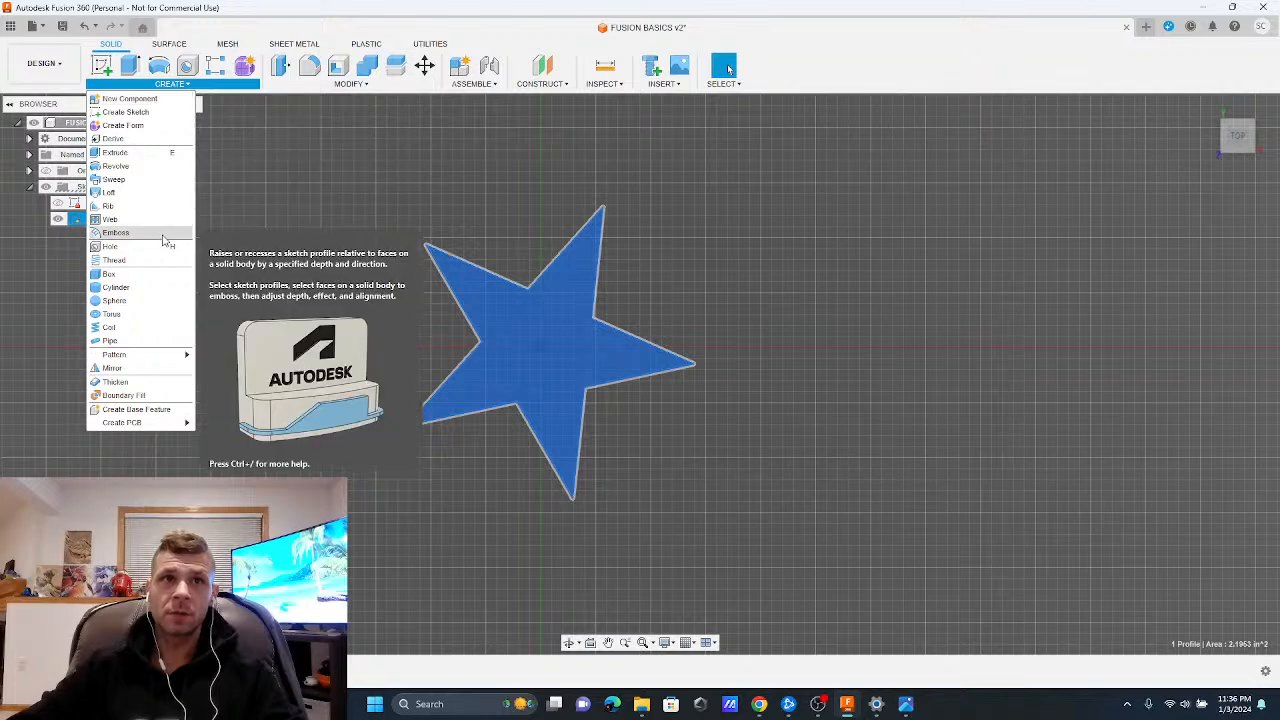
click(278, 248)
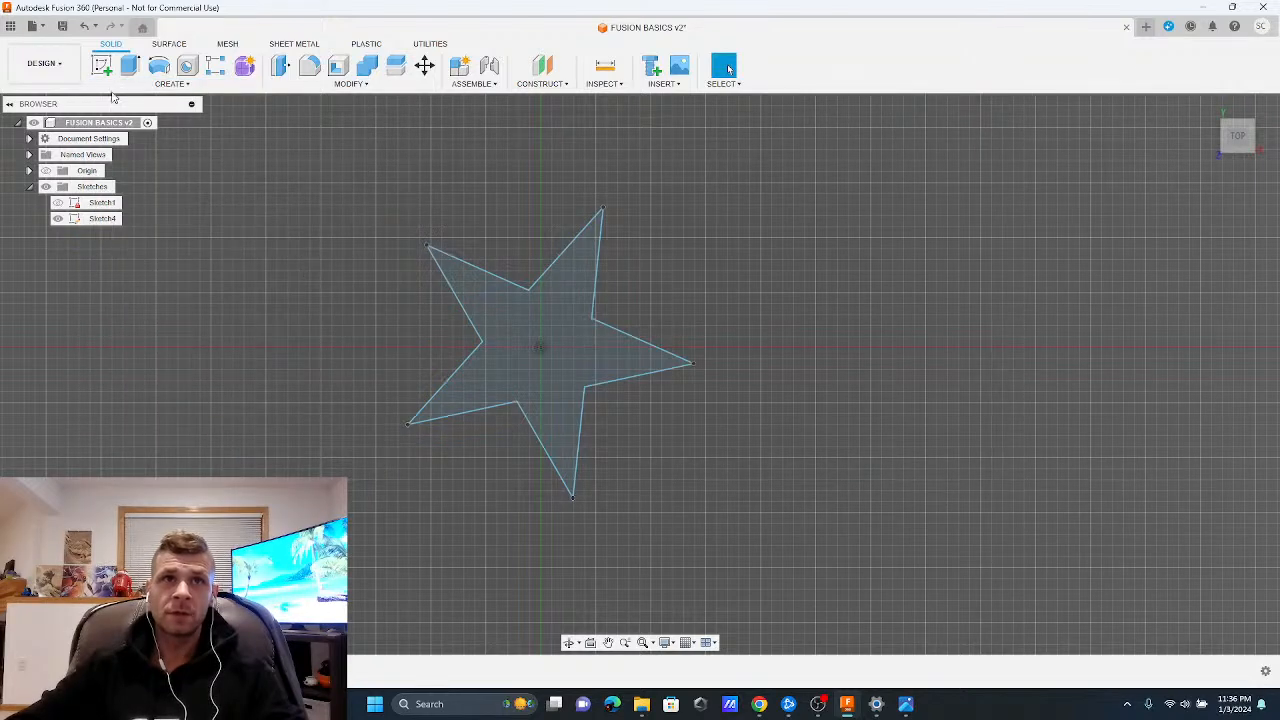
Undo the body deletions, the sketch and body visibility changes and the block's move
click(85, 28)
click(85, 28)
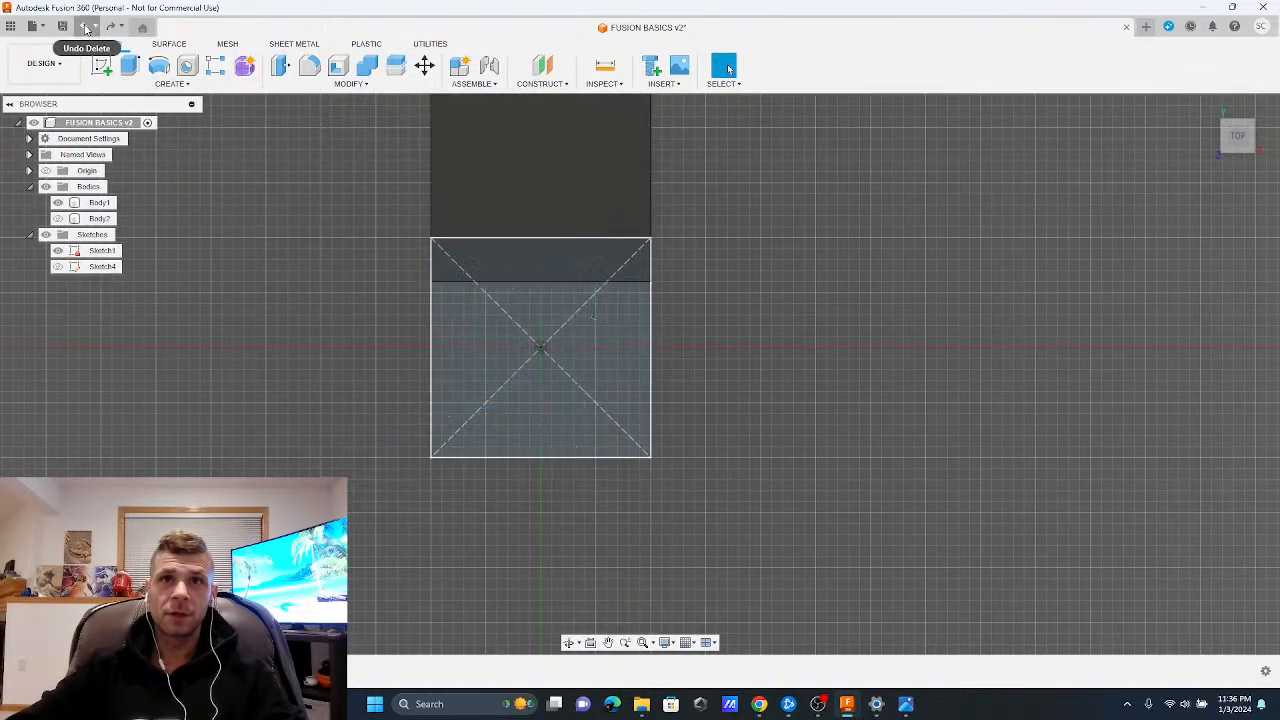
click(86, 29)
click(87, 30)
click(87, 30)
click(87, 30)
click(88, 30)
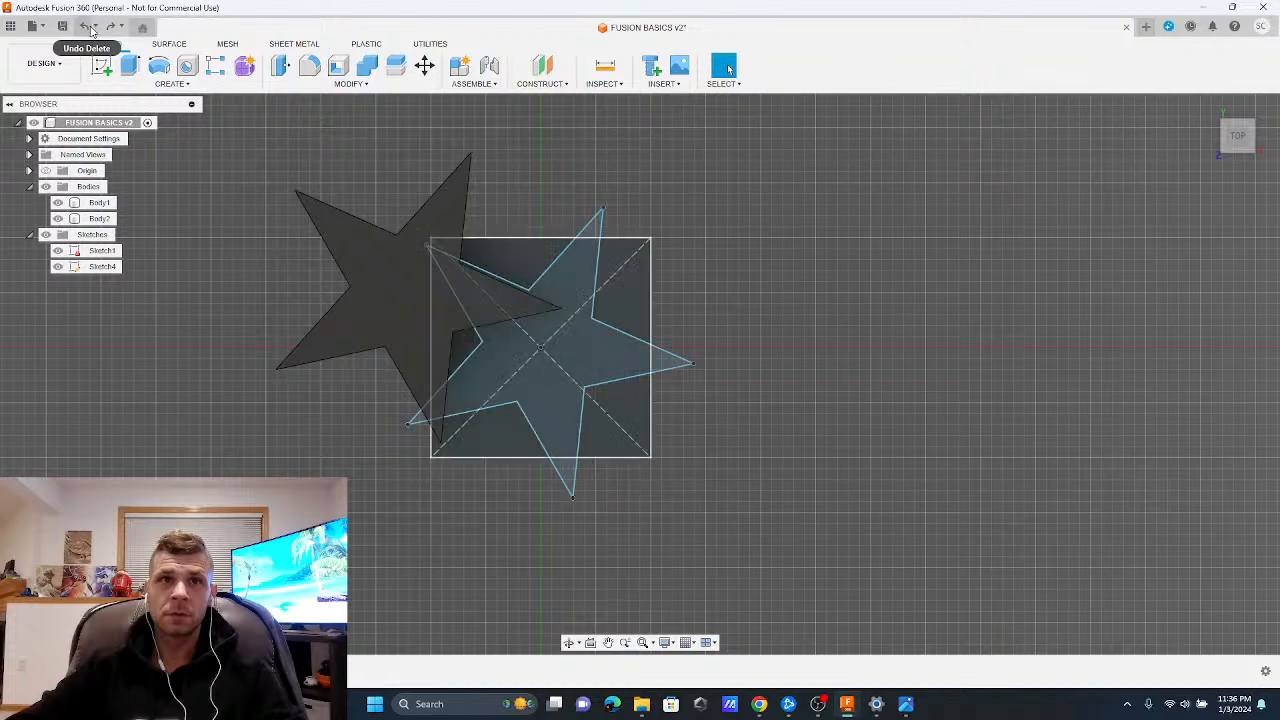
click(95, 31)
click(95, 32)
click(95, 31)
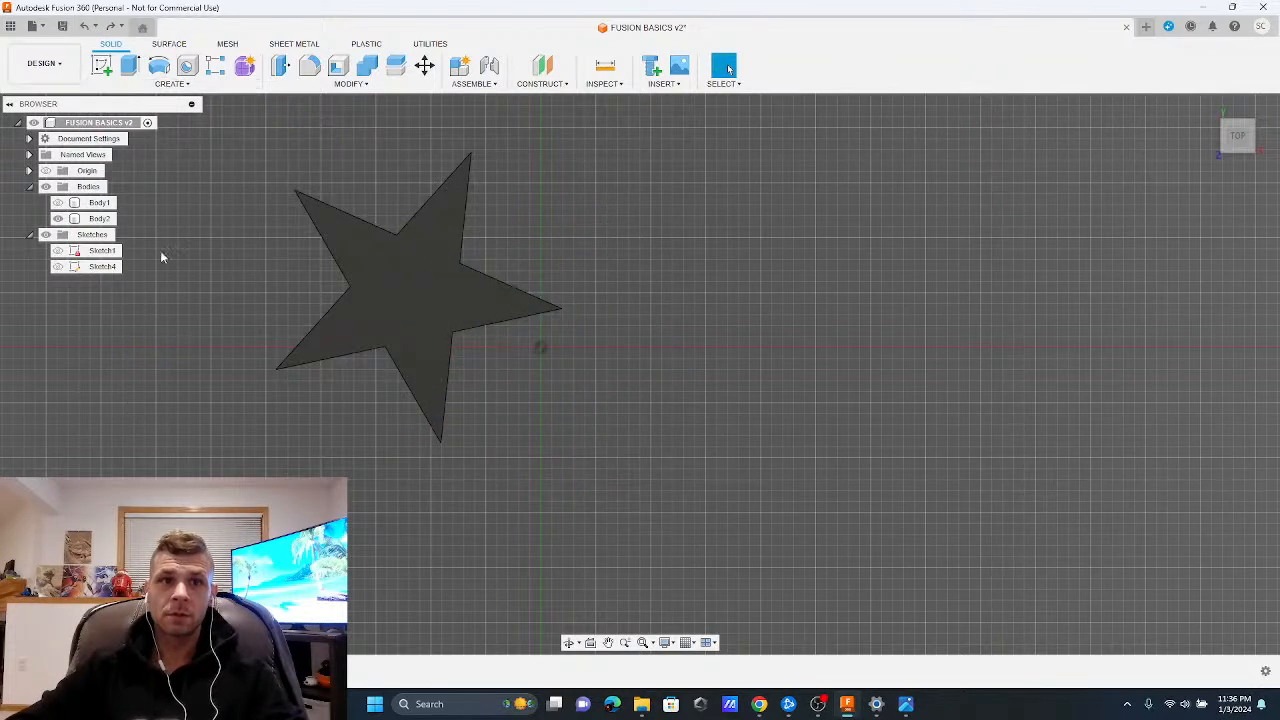
Undo the star body's extrusion and its sketch's trimming, diagonal lines and radius dimension, back to the plain large pentagon
click(86, 29)
click(86, 29)
click(86, 30)
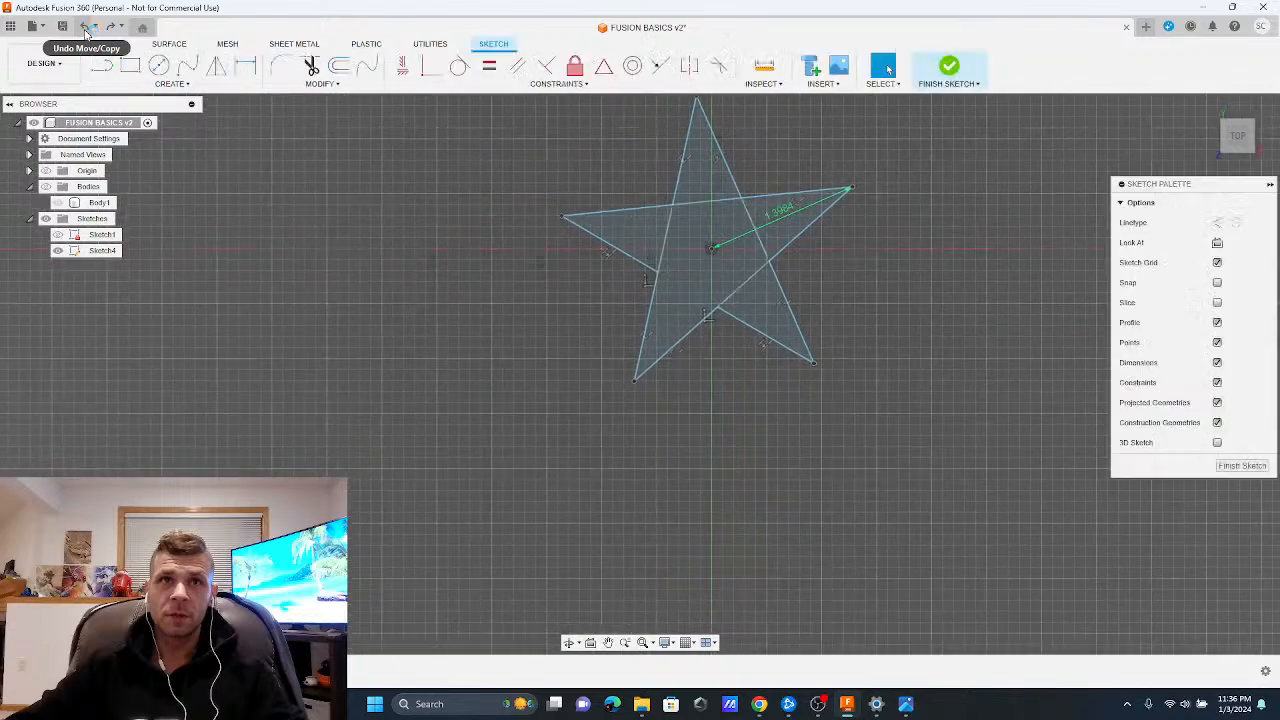
click(86, 30)
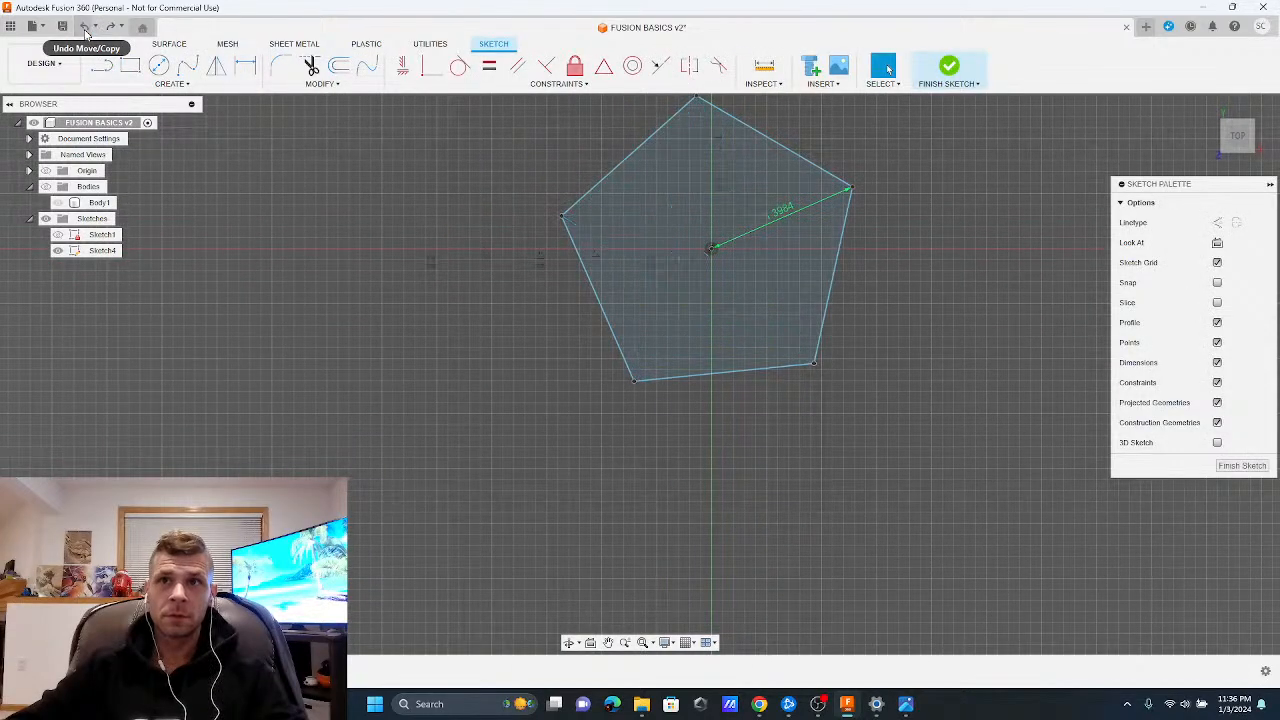
click(86, 31)
click(86, 31)
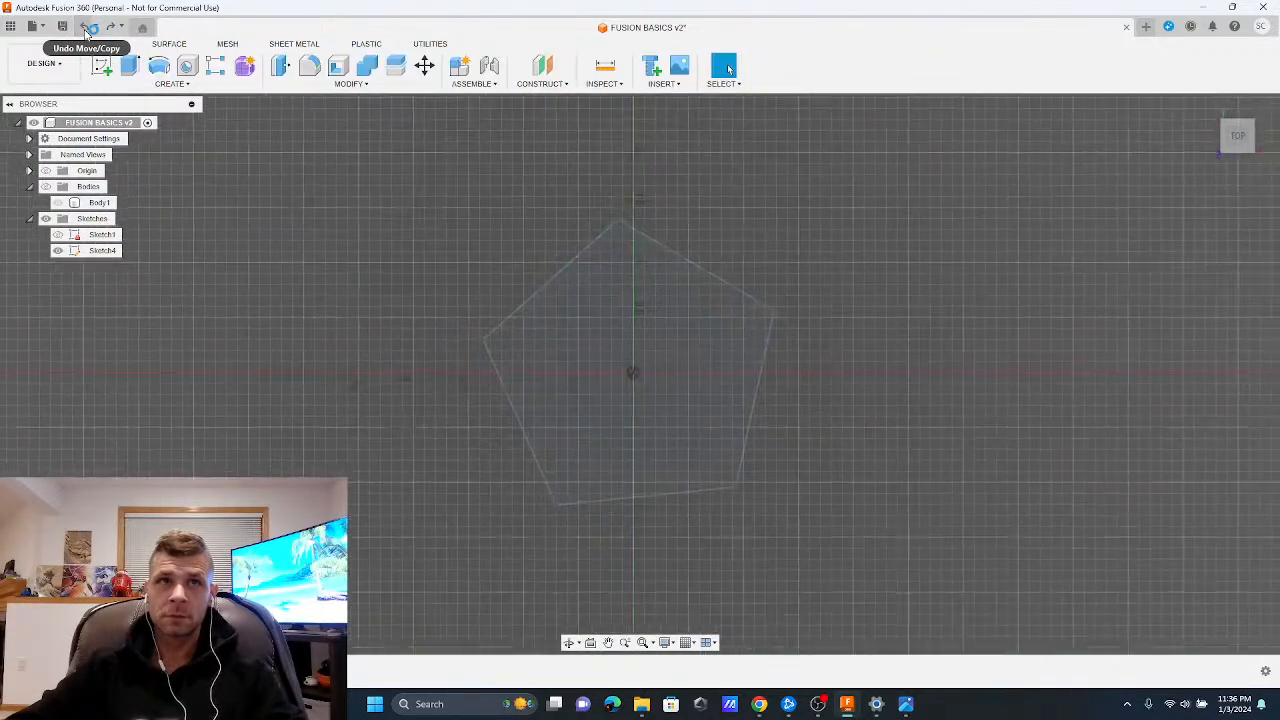
Undo the large pentagon sketch and the removal of the earlier circle and small pentagon sketches
click(86, 30)
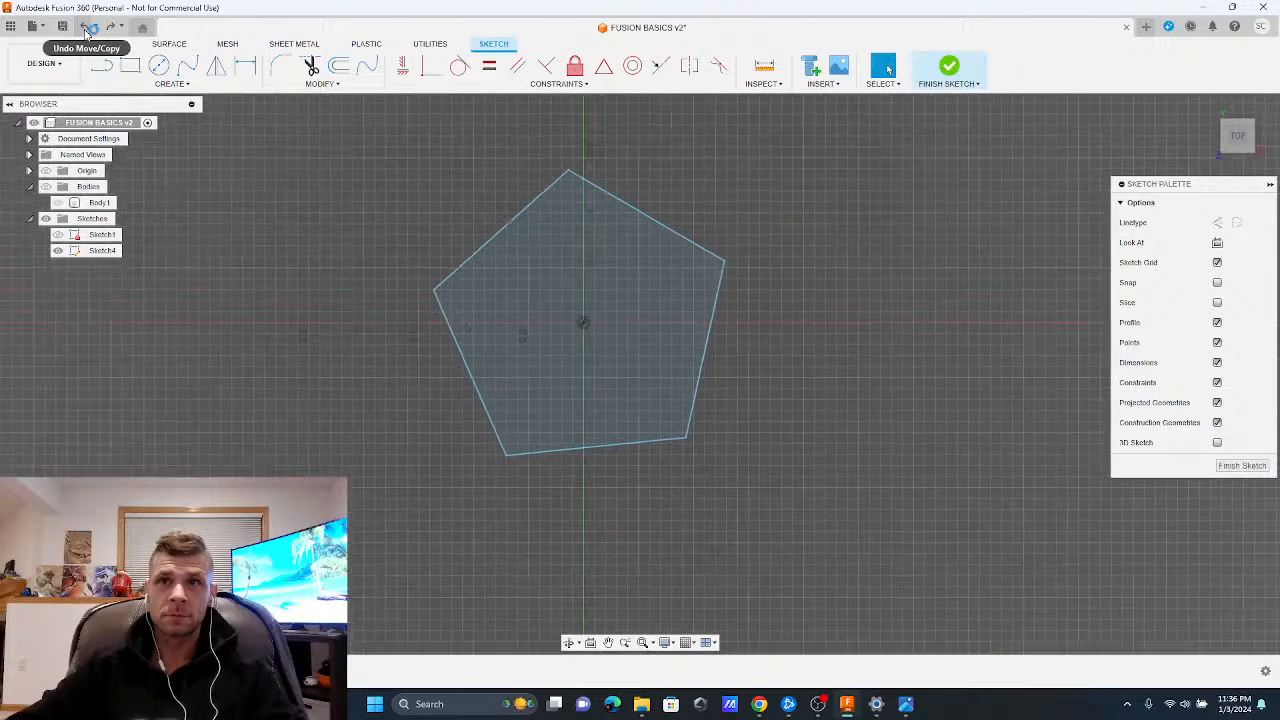
click(86, 30)
click(86, 30)
click(86, 30)
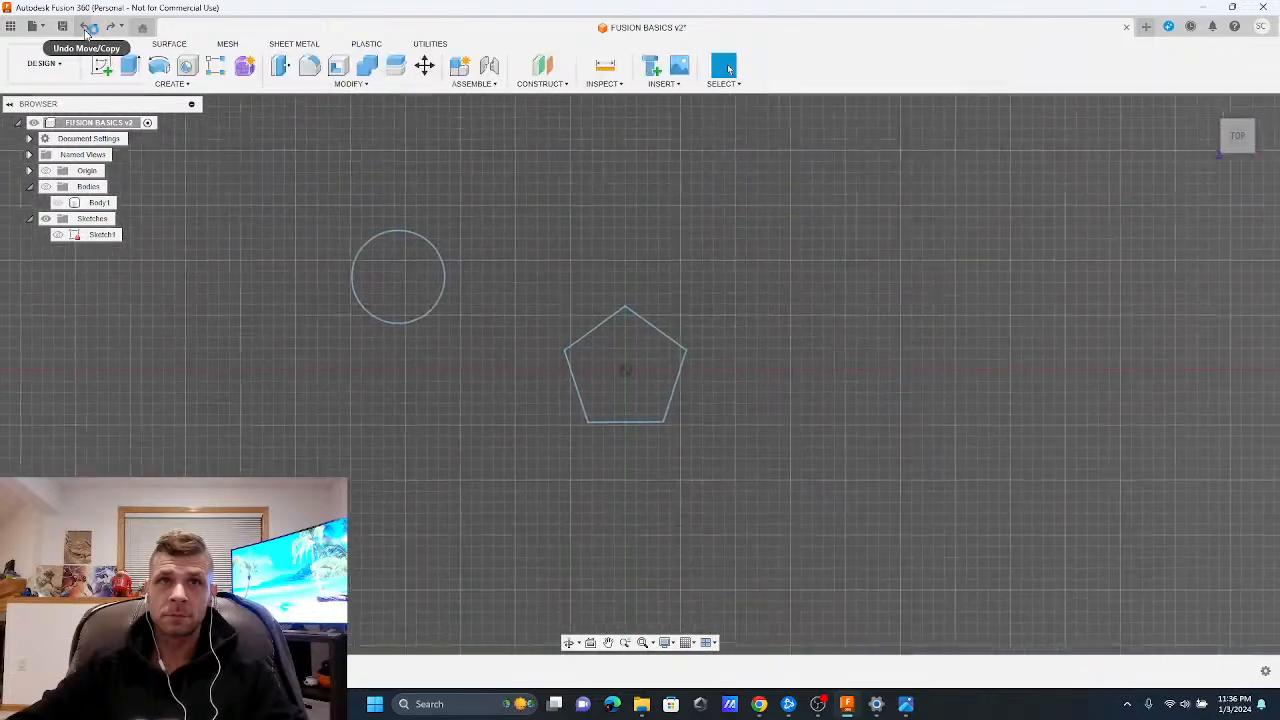
click(86, 30)
click(86, 30)
click(86, 30)
click(86, 30)
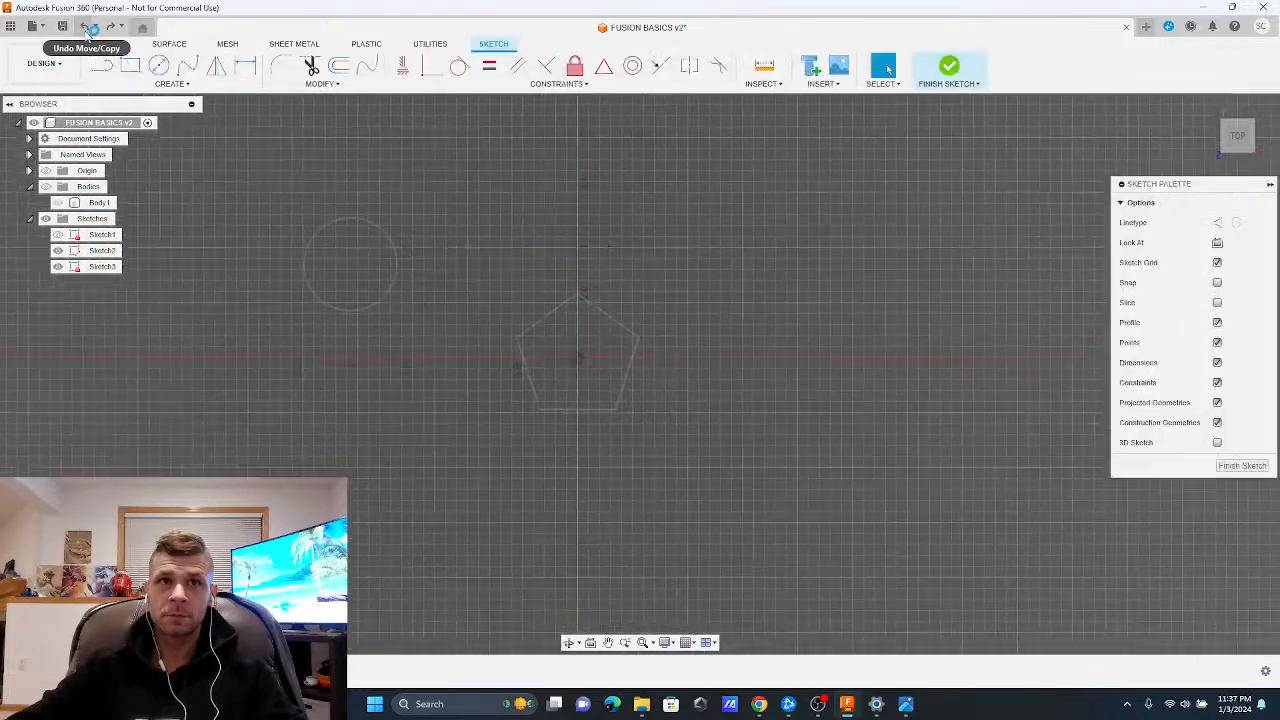
Undo the small pentagon and circle additions, back to the star outline alone in the second sketch
click(87, 30)
click(87, 30)
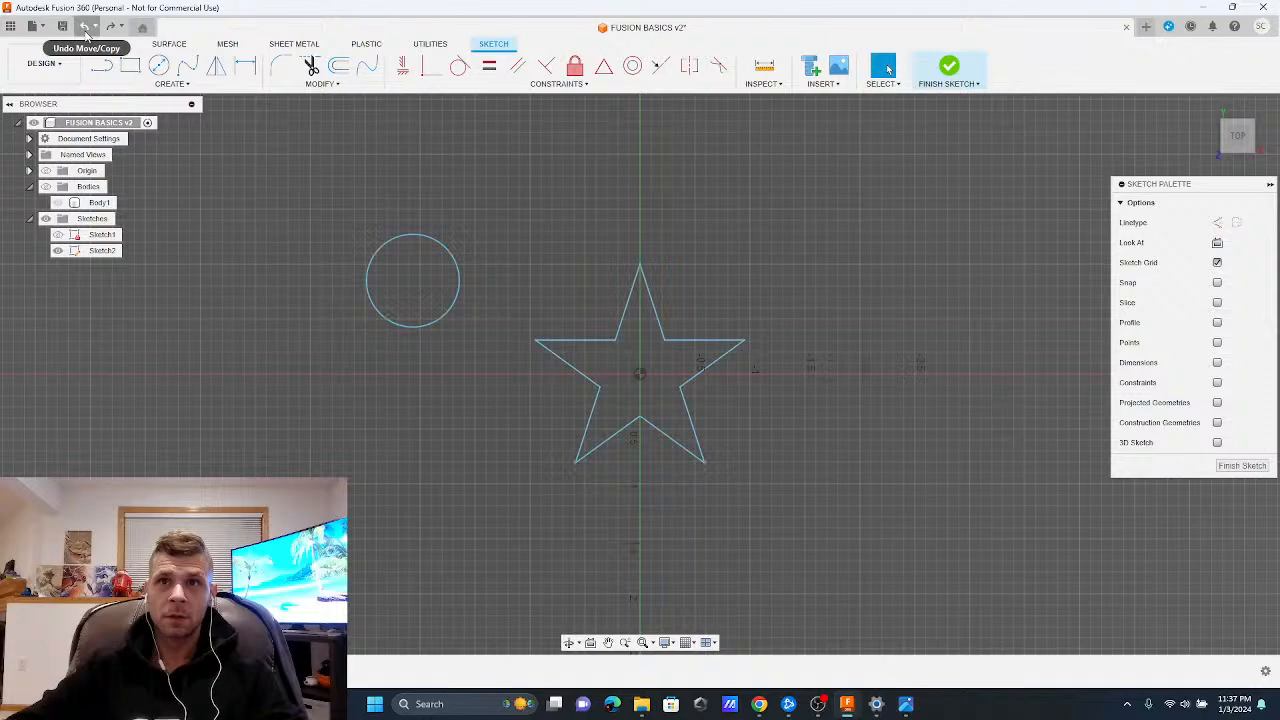
click(86, 30)
click(86, 30)
click(86, 30)
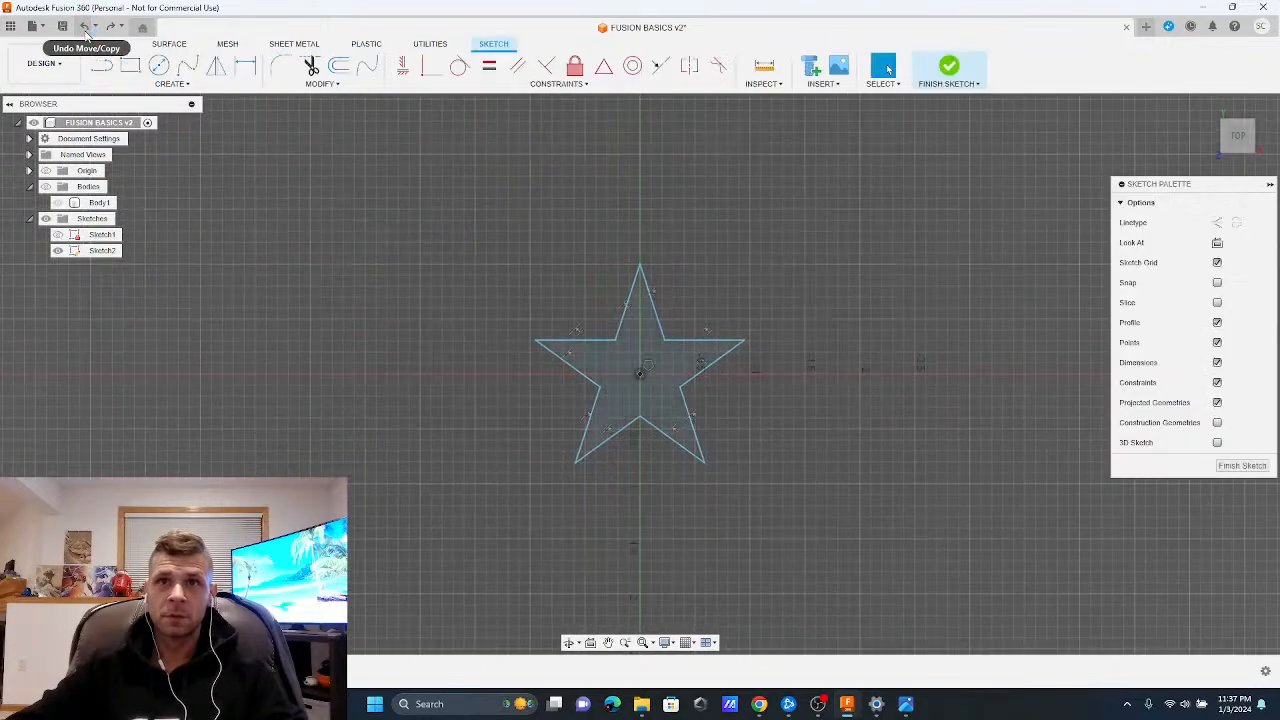
Undo the star's trimming and the hiding of the square block, back to the full pentagon with diagonals, and finish the sketch
click(86, 30)
click(86, 30)
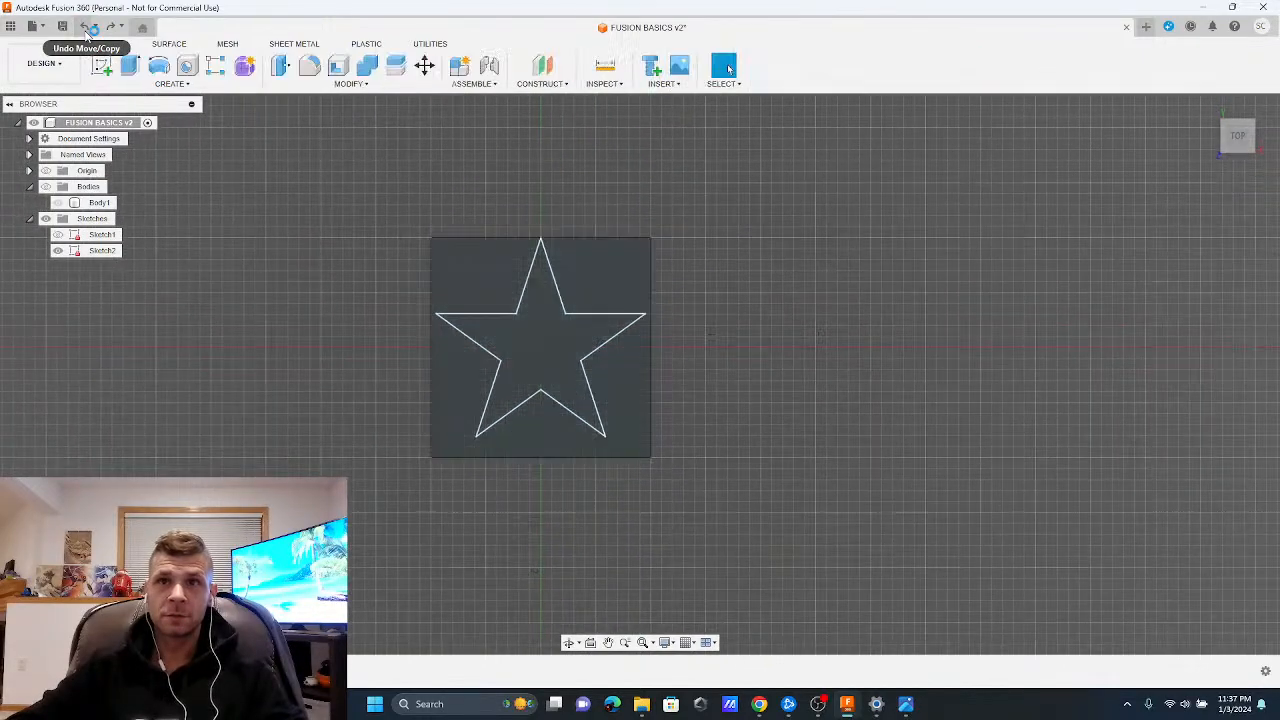
click(86, 30)
click(86, 30)
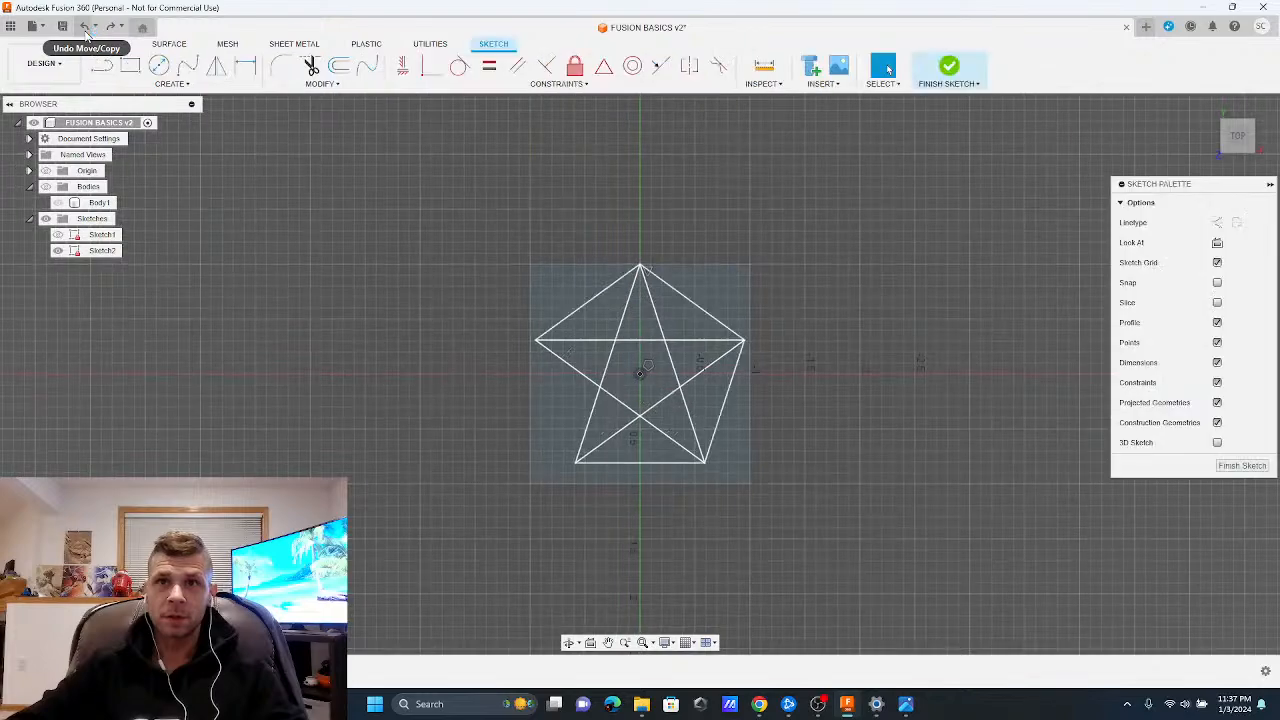
click(86, 30)
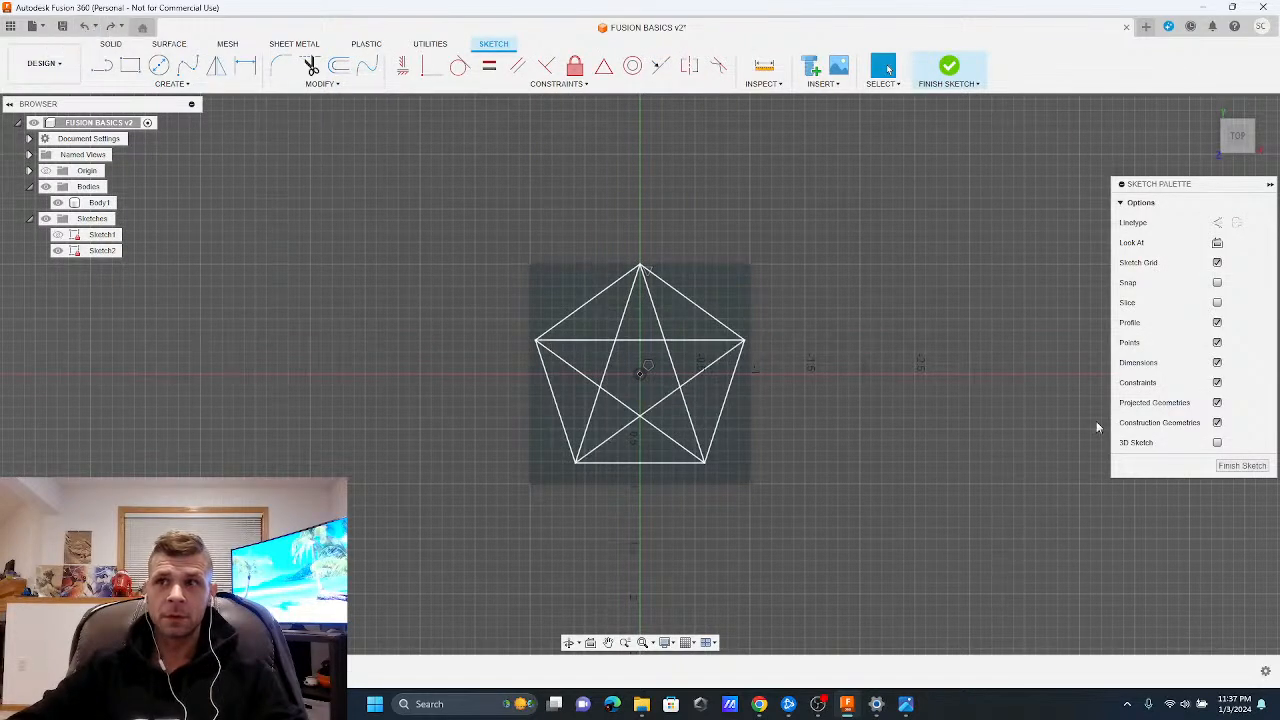
click(1255, 469)
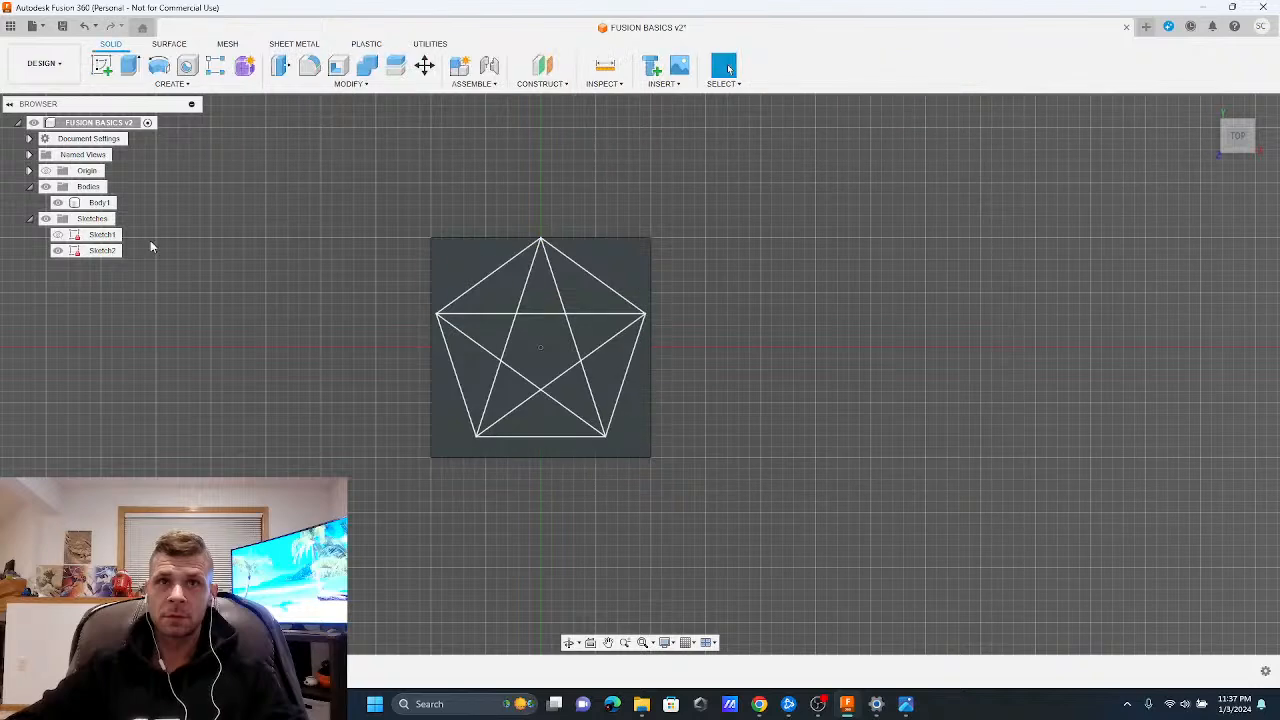
Open the pentagon-and-star sketch for editing and try to move all its geometry about 0.70 in along negative Y
right_click(96, 253)
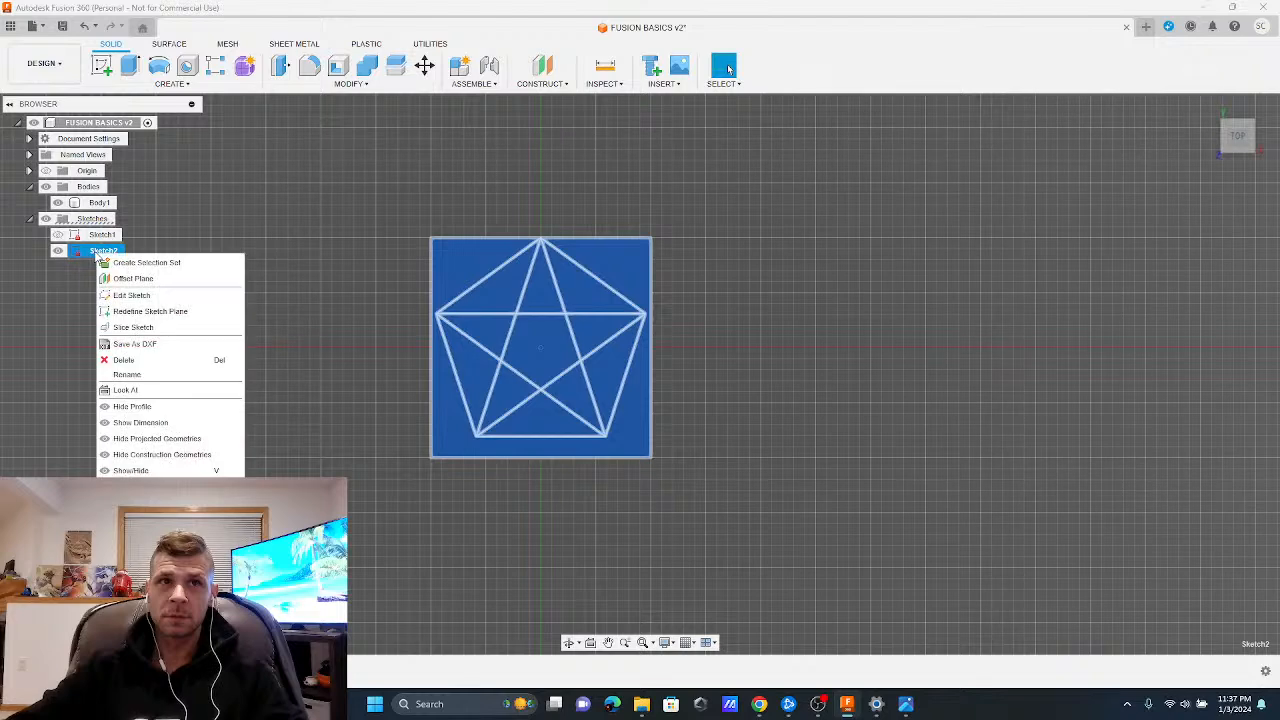
click(117, 253)
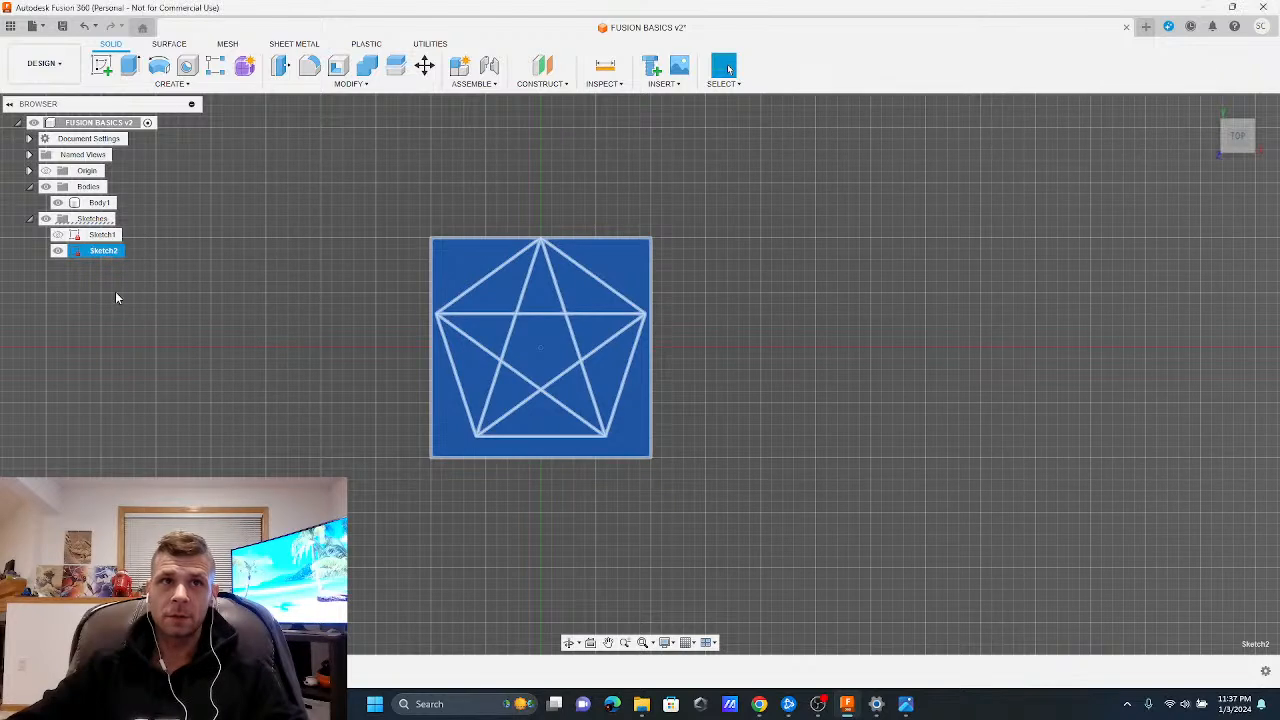
right_click(85, 251)
click(160, 298)
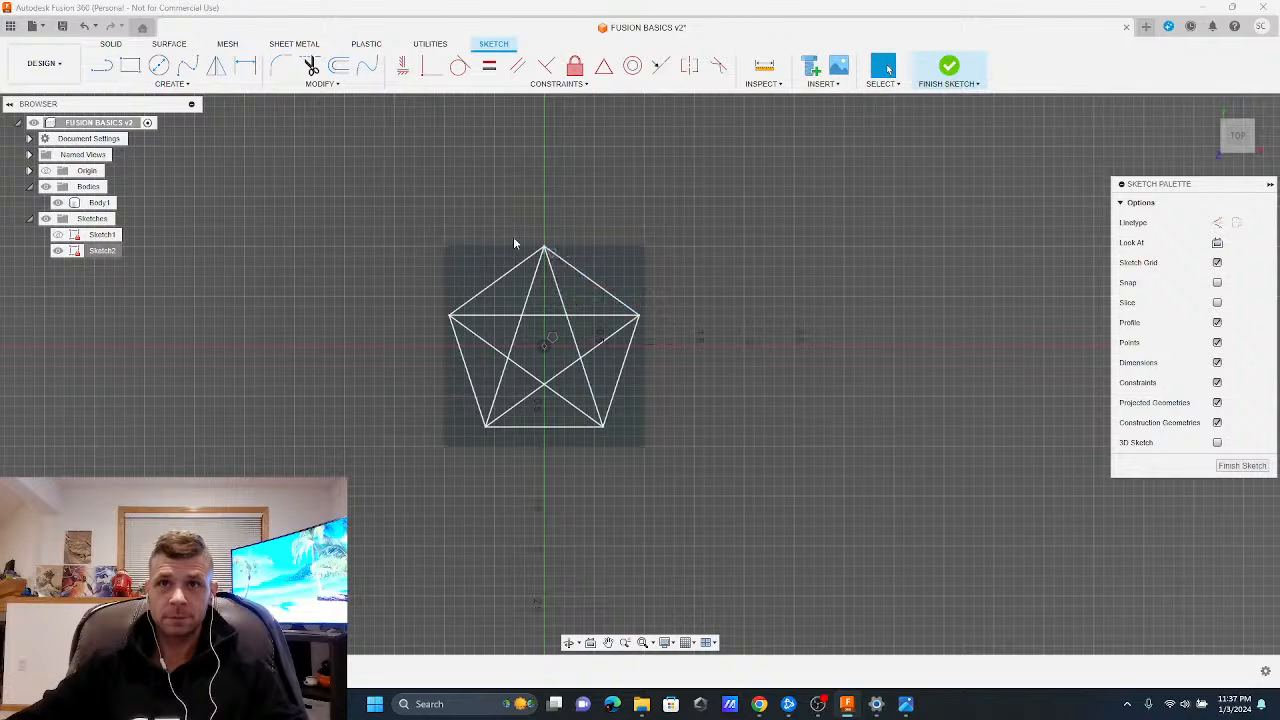
click(320, 83)
click(296, 208)
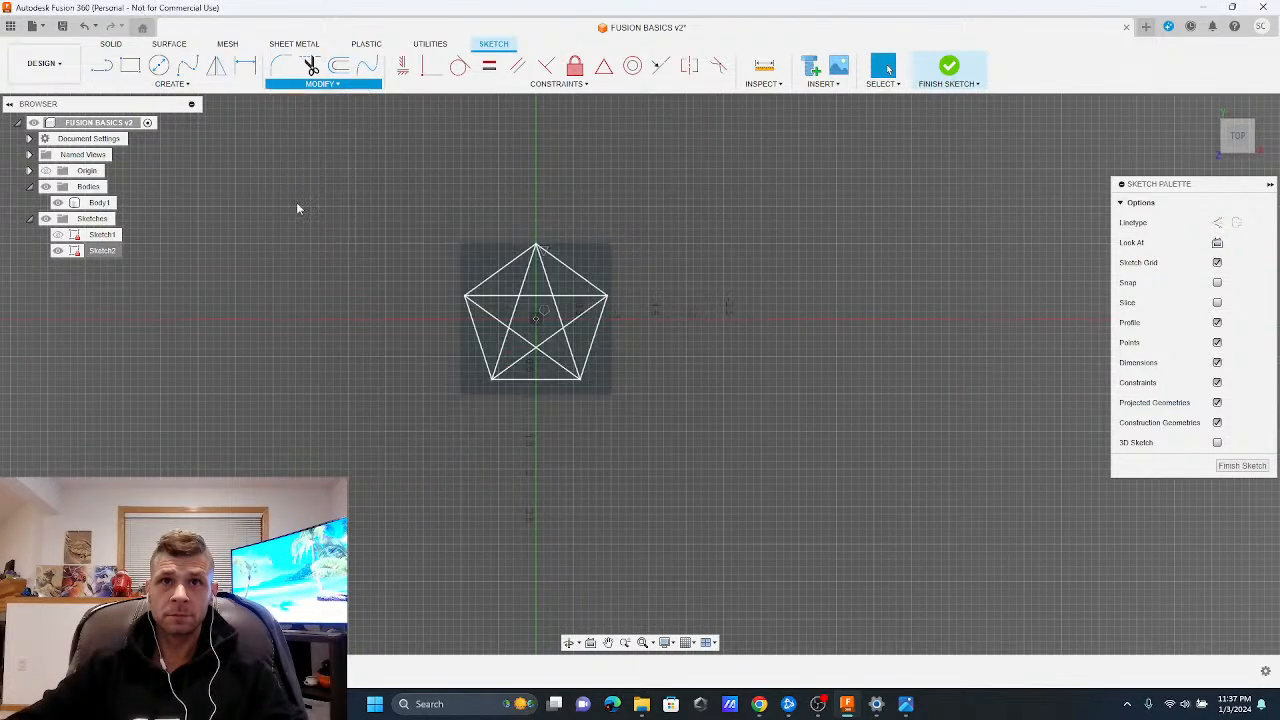
mouse_move(434, 198)
mouse_down()
mouse_move(604, 338)
mouse_move(686, 454)
mouse_up()
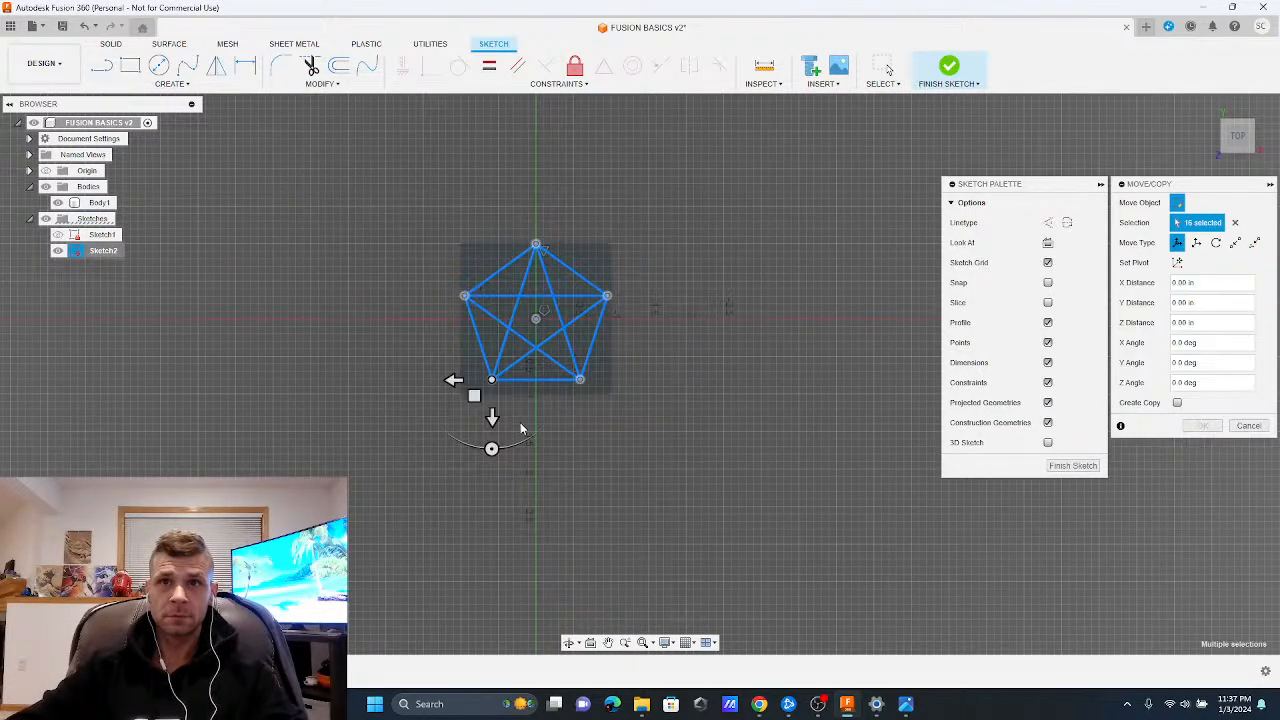
mouse_move(478, 397)
mouse_down()
mouse_move(477, 443)
mouse_move(469, 434)
mouse_move(491, 457)
mouse_move(492, 398)
mouse_up()
scroll(552, 300, up, 3)
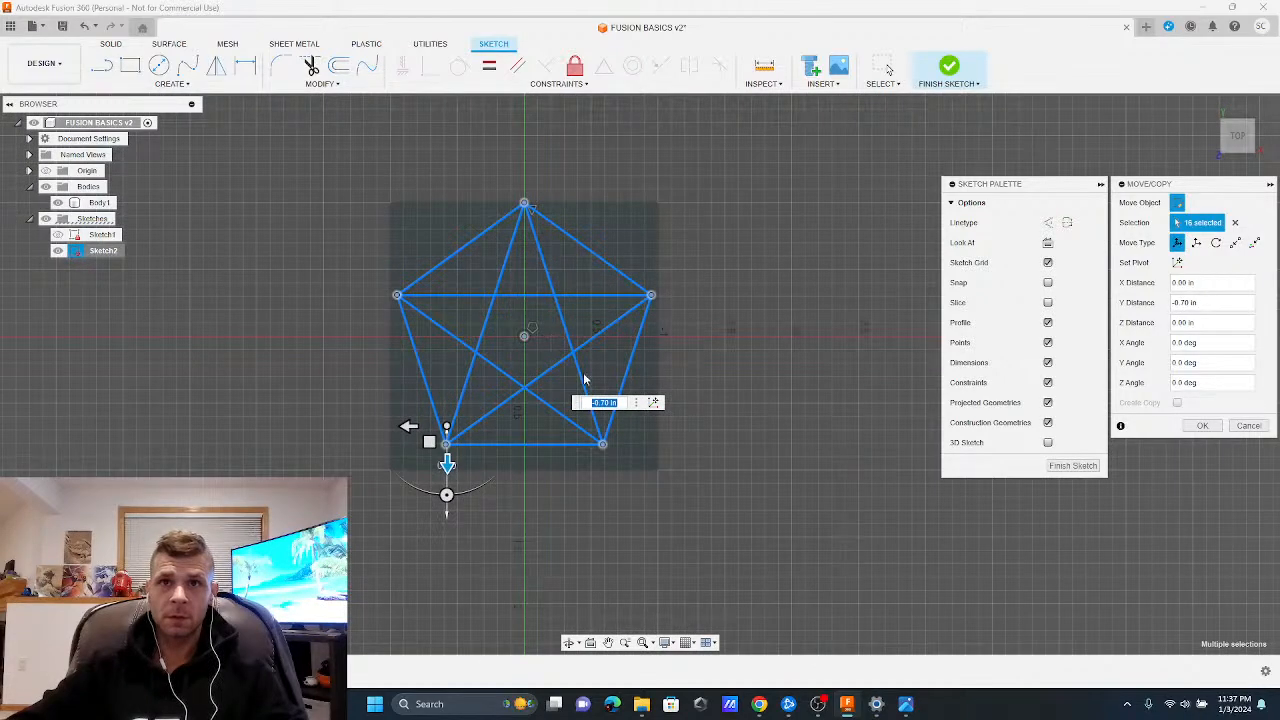
click(1248, 426)
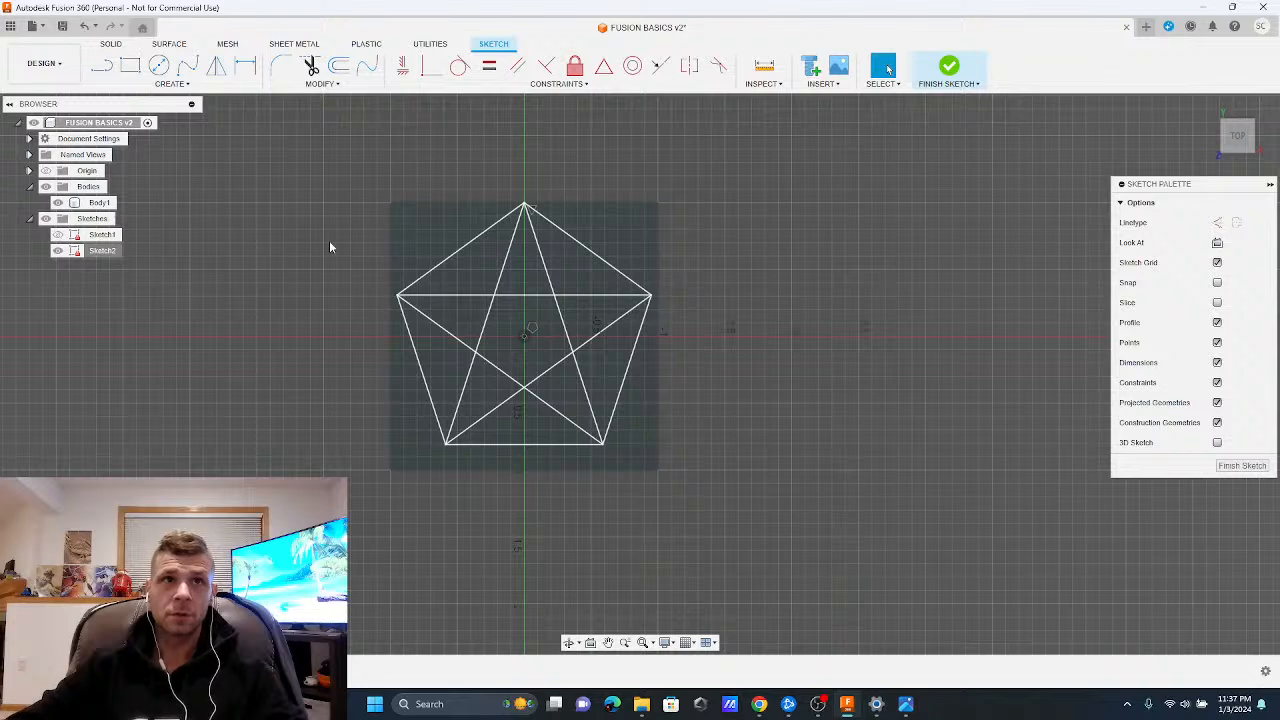
Finish the sketch and delete the square block body, including the feature referenced by the pentagon sketch
click(95, 202)
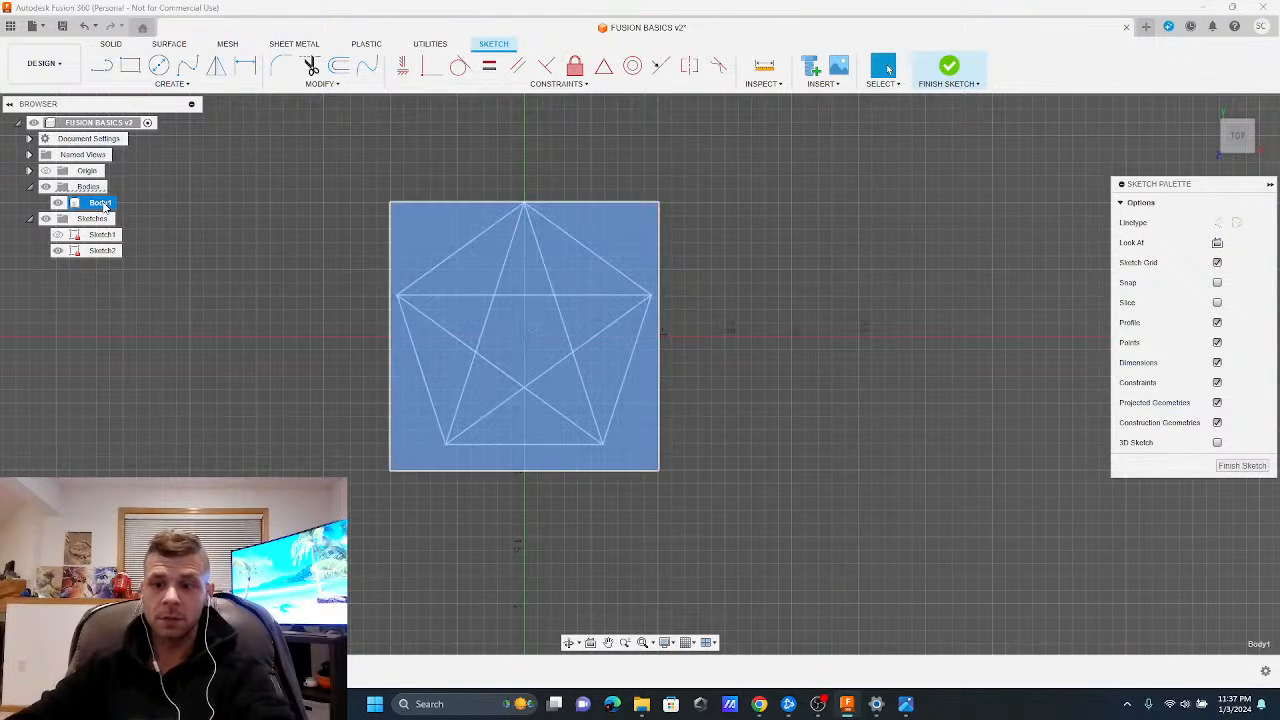
click(1241, 465)
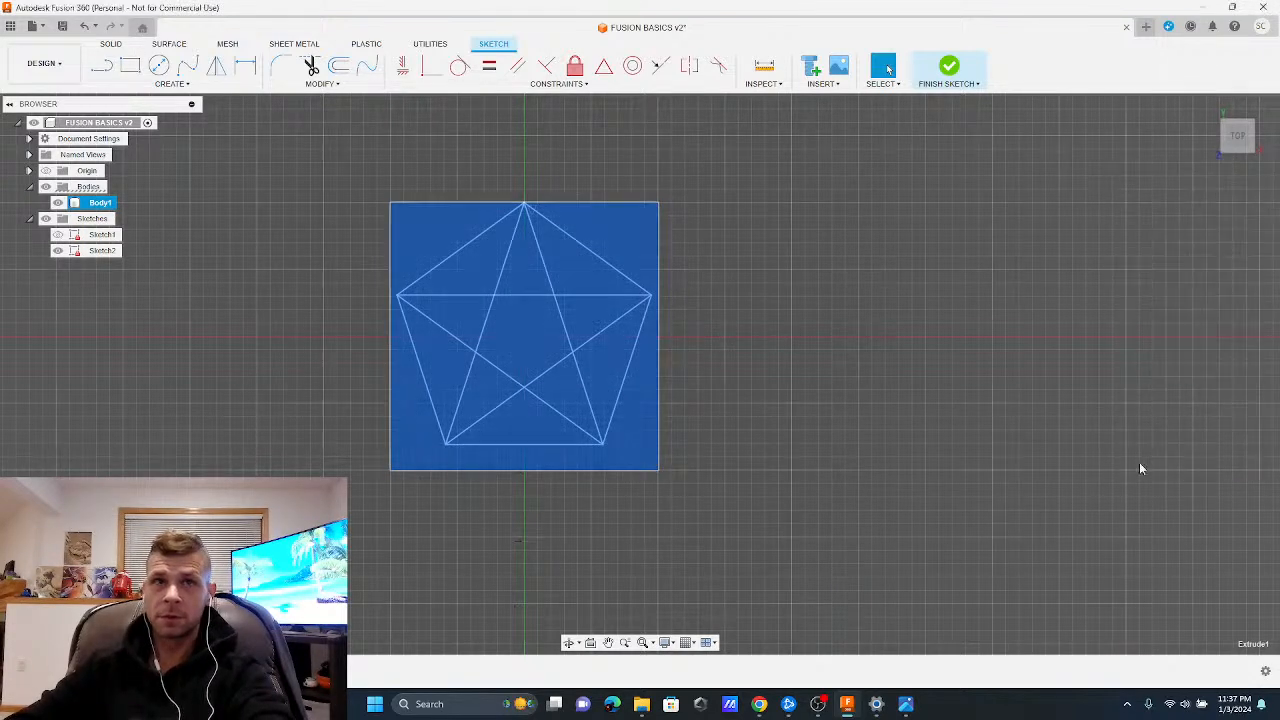
key(Delete)
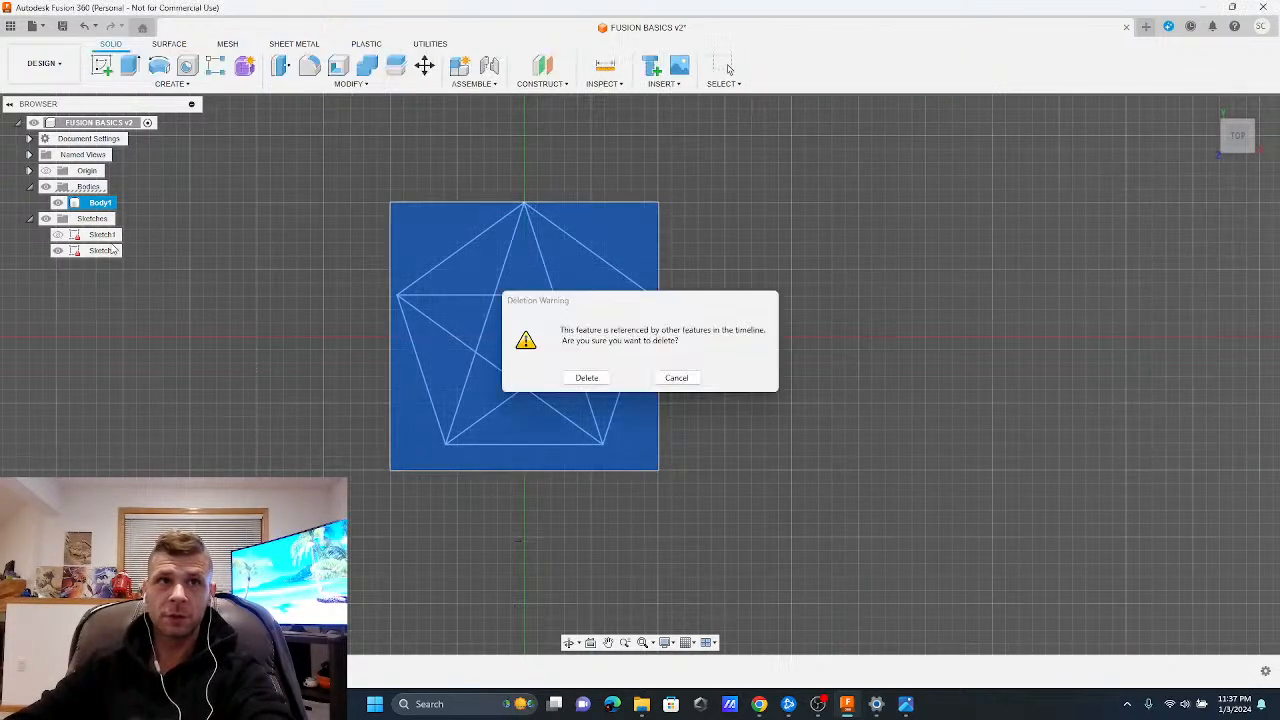
click(608, 372)
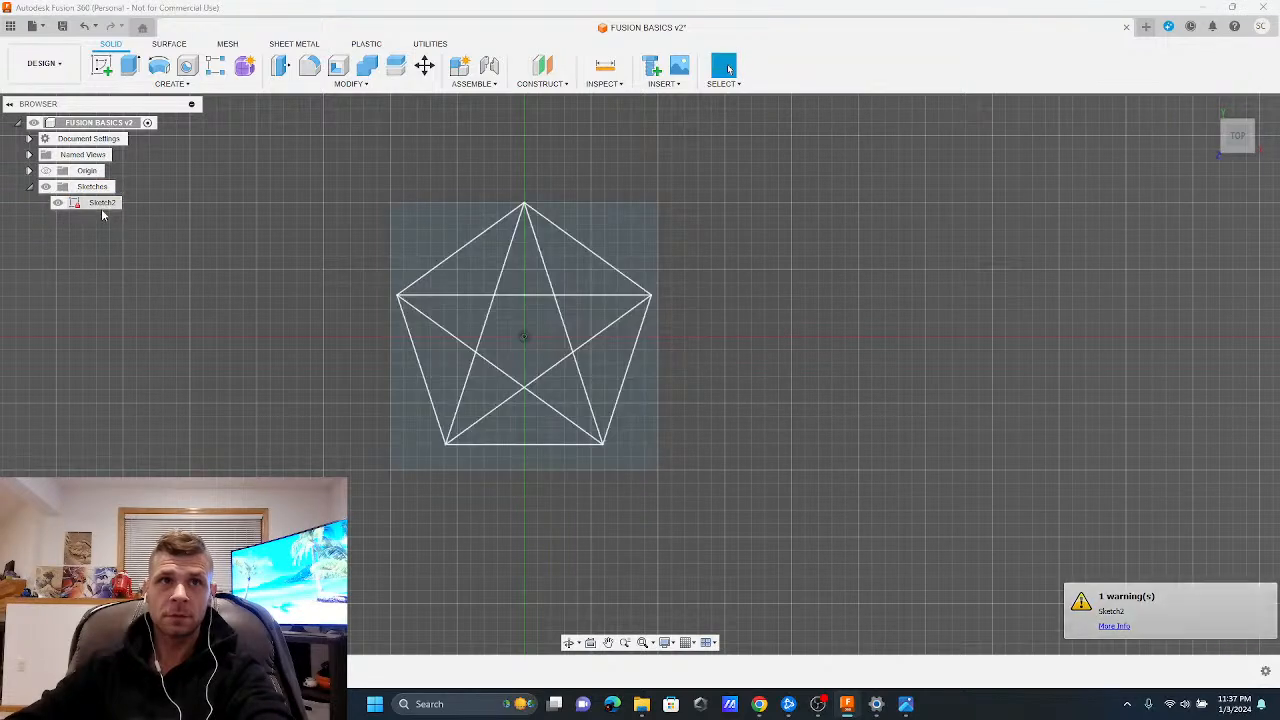
Delete the sketch containing the pentagon and star, and start a new sketch on the XY plane
click(101, 204)
key(Delete)
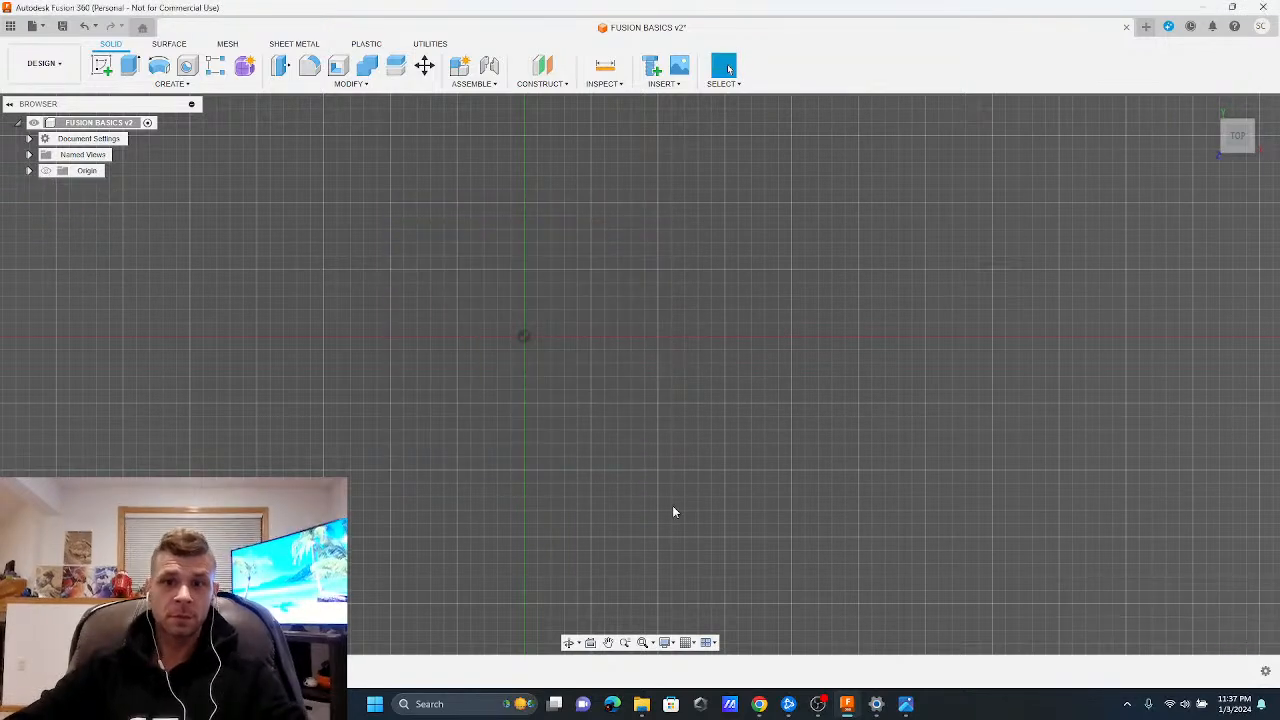
click(62, 72)
click(101, 66)
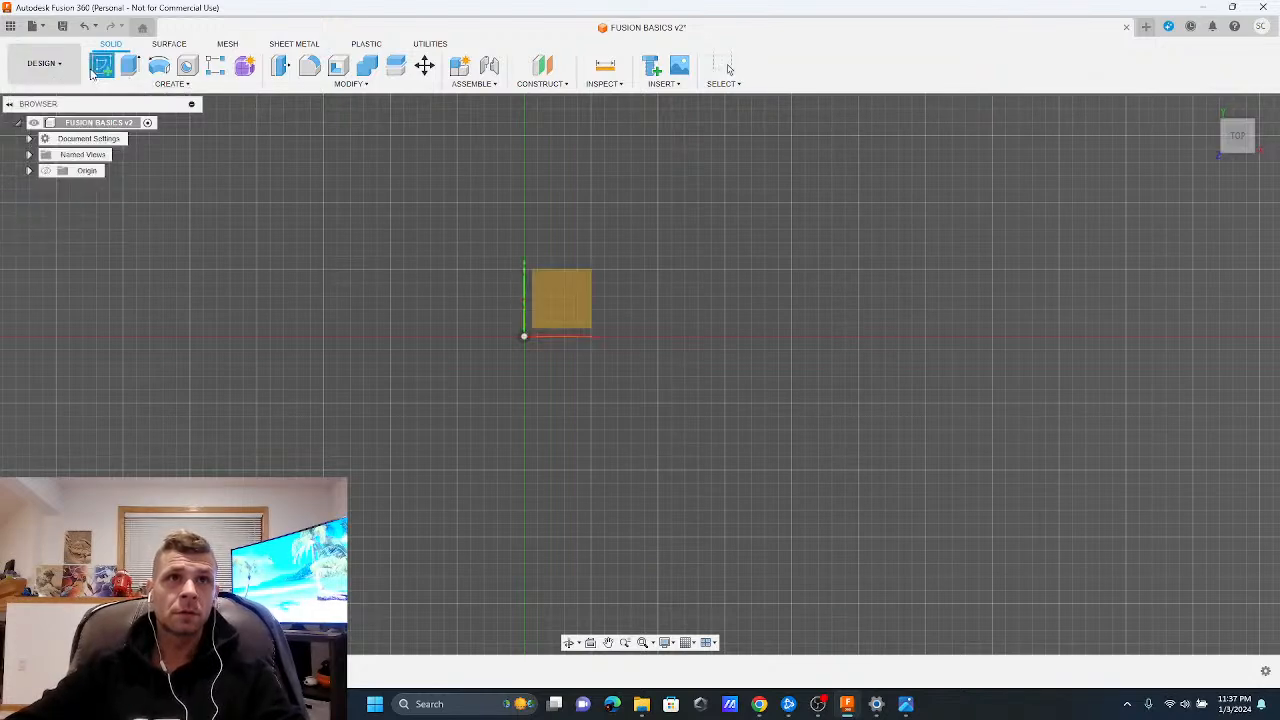
click(577, 308)
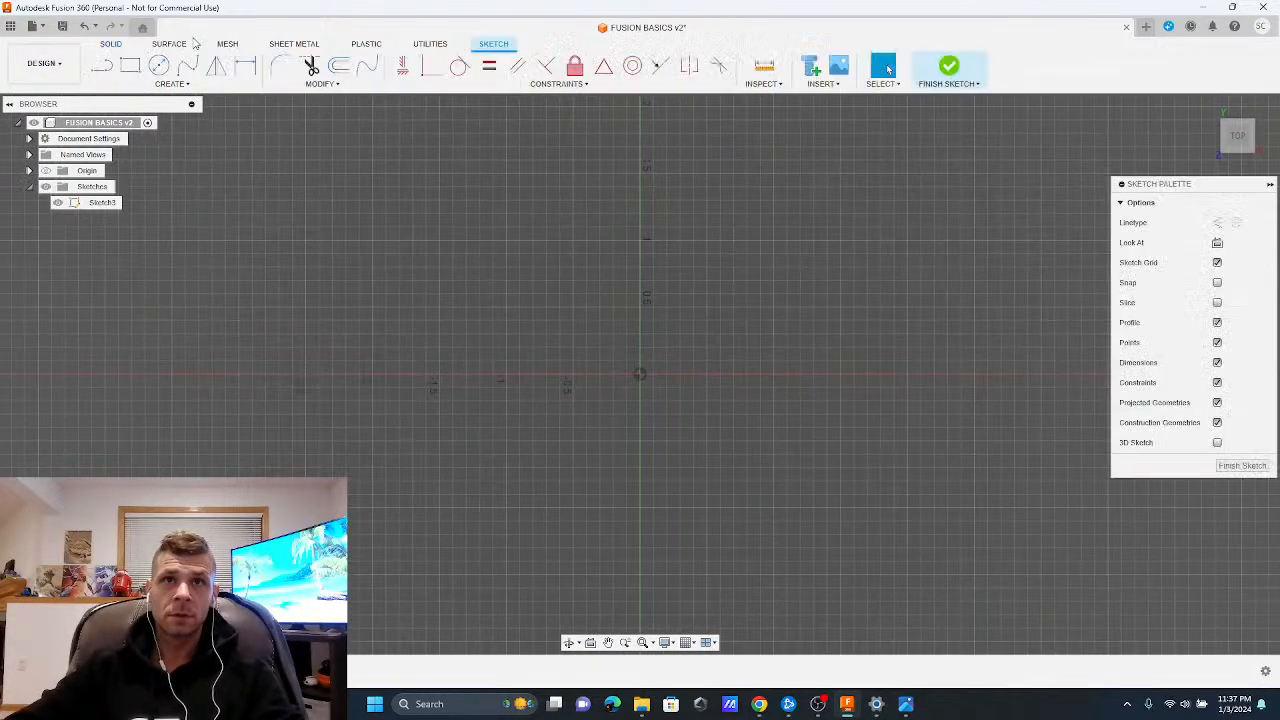
Draw a 2 in by 2 in center rectangle at the origin and finish the sketch
click(130, 66)
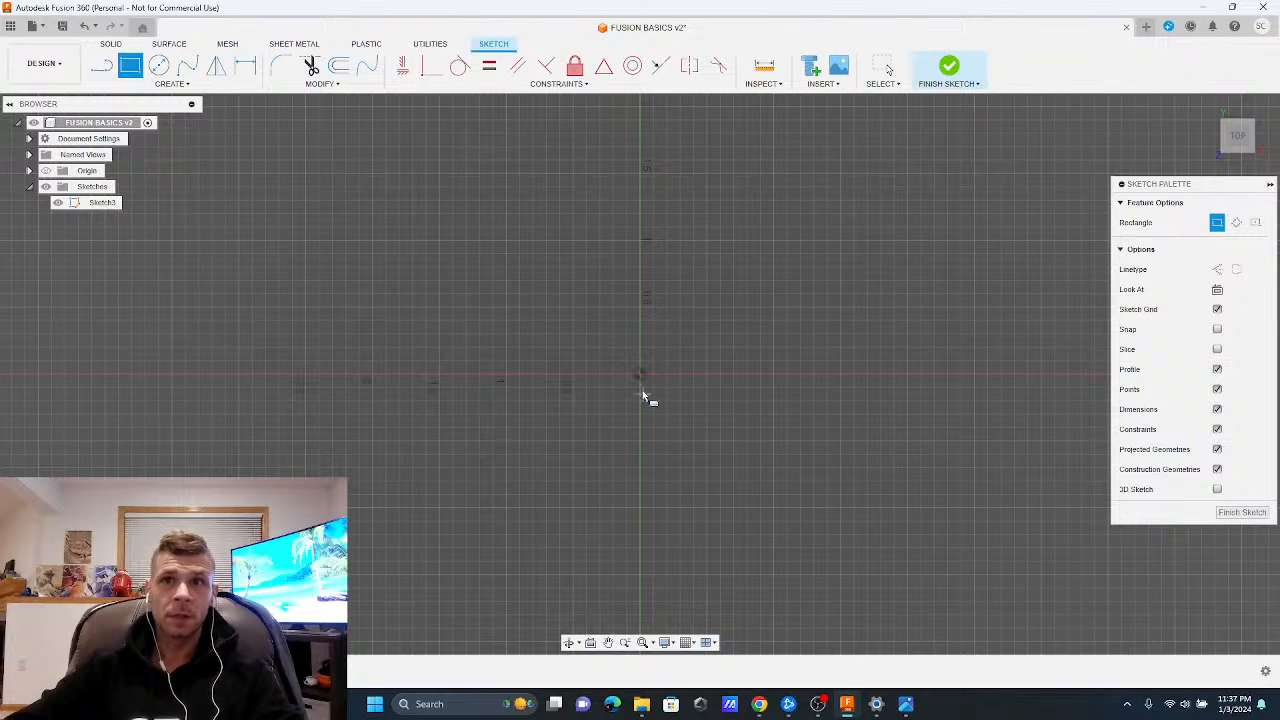
click(1256, 221)
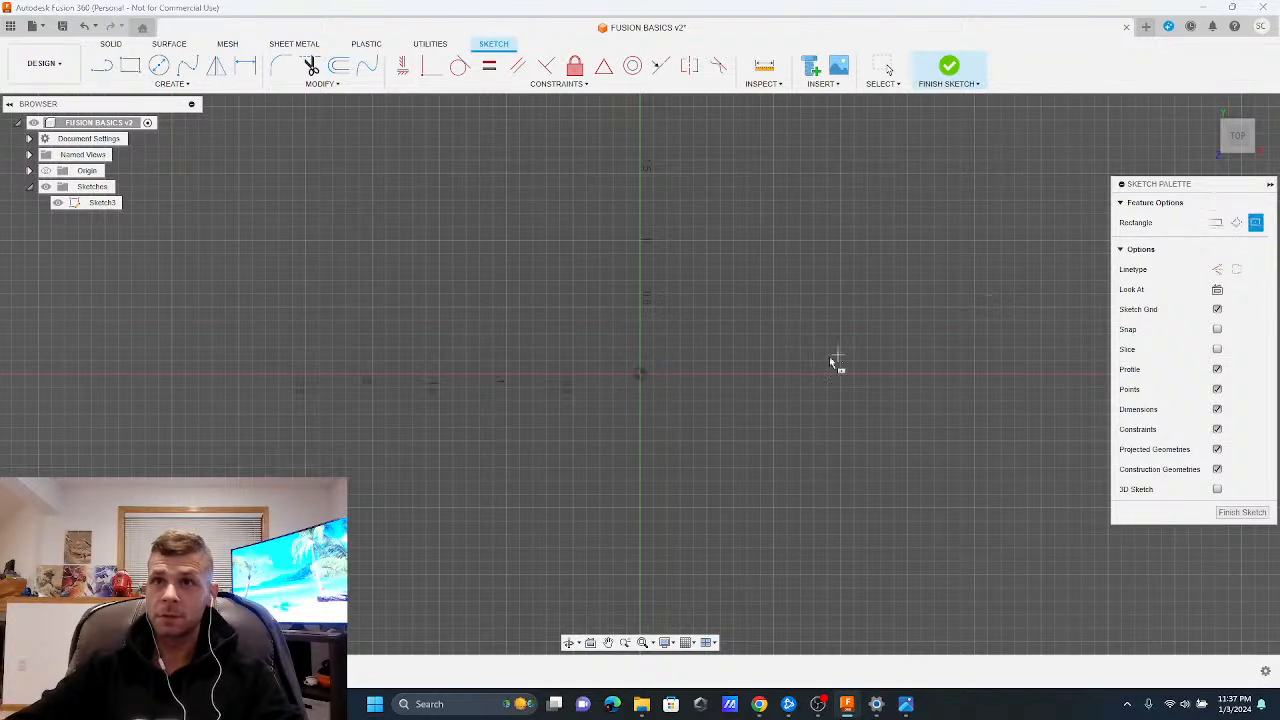
click(646, 377)
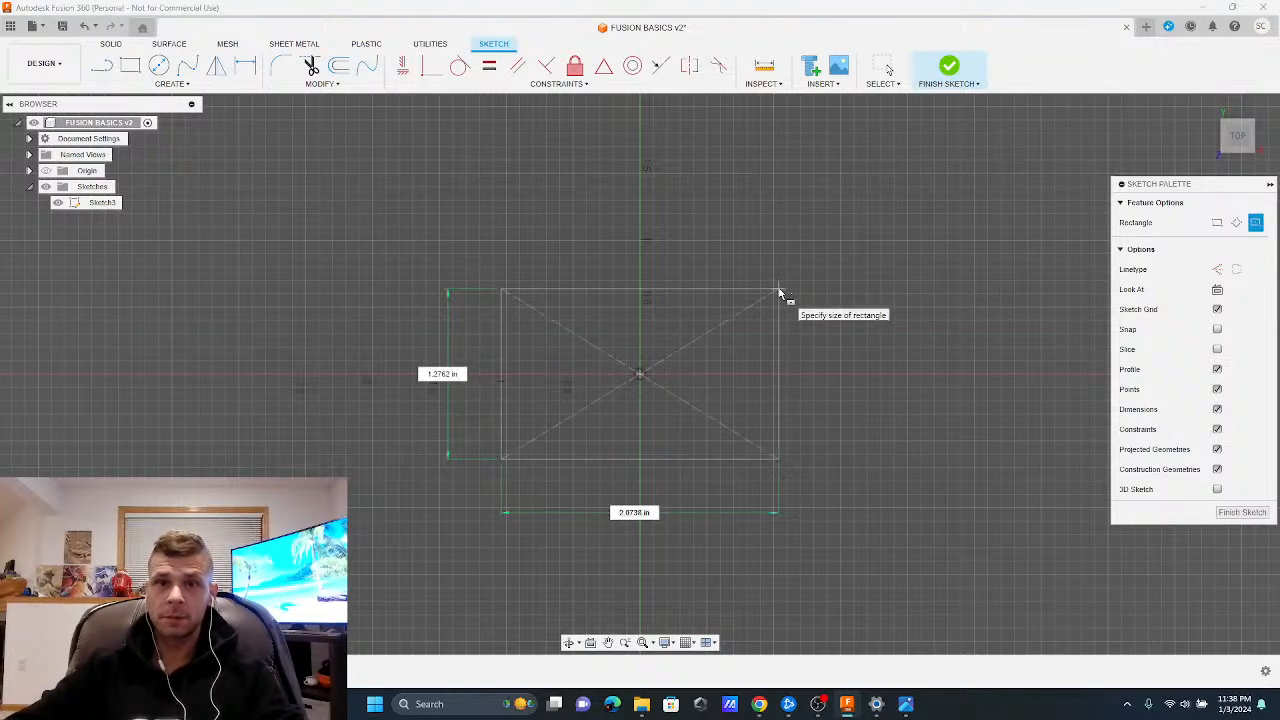
text(2)
key(Tab)
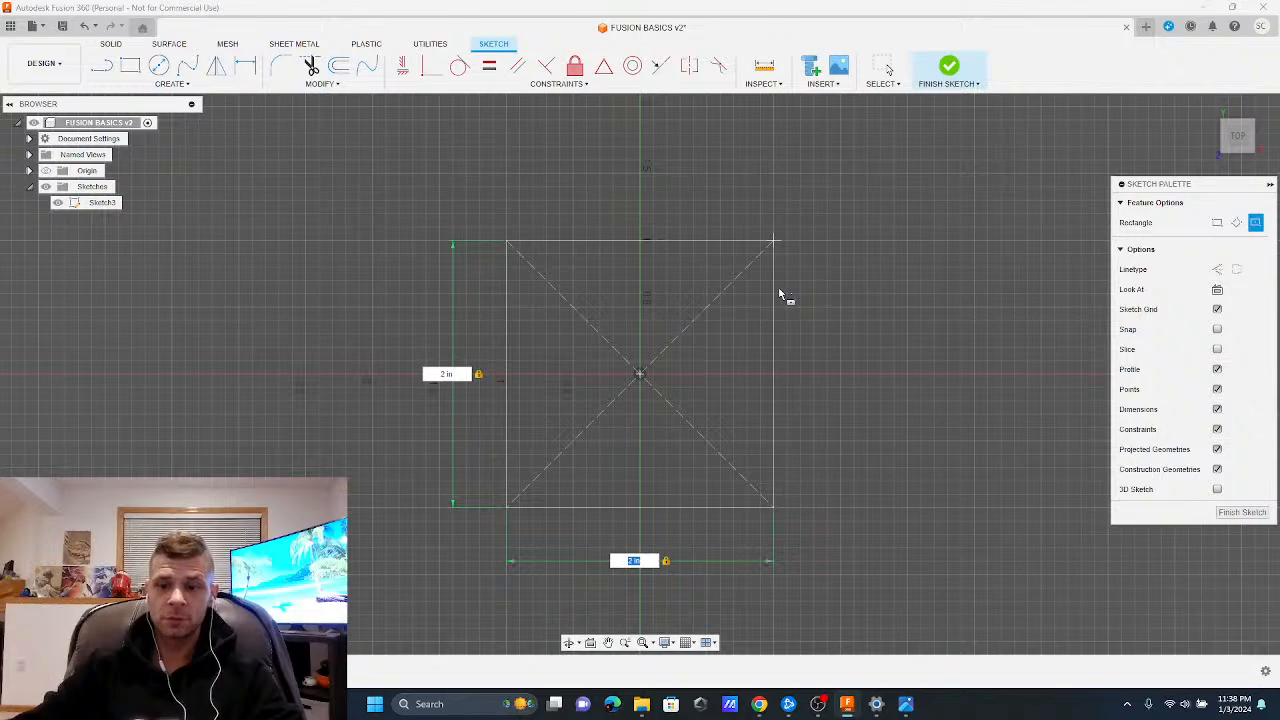
key(Return)
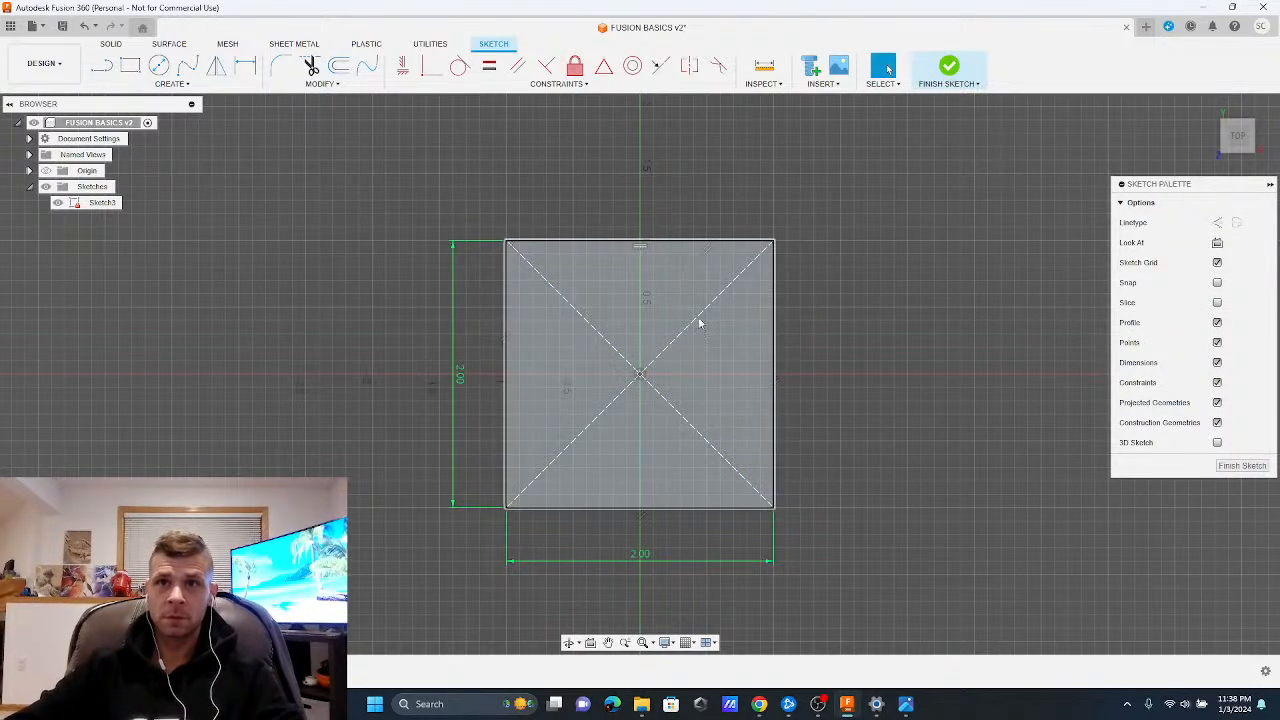
shift+middle_drag(700, 323, 924, 335)
click(1243, 466)
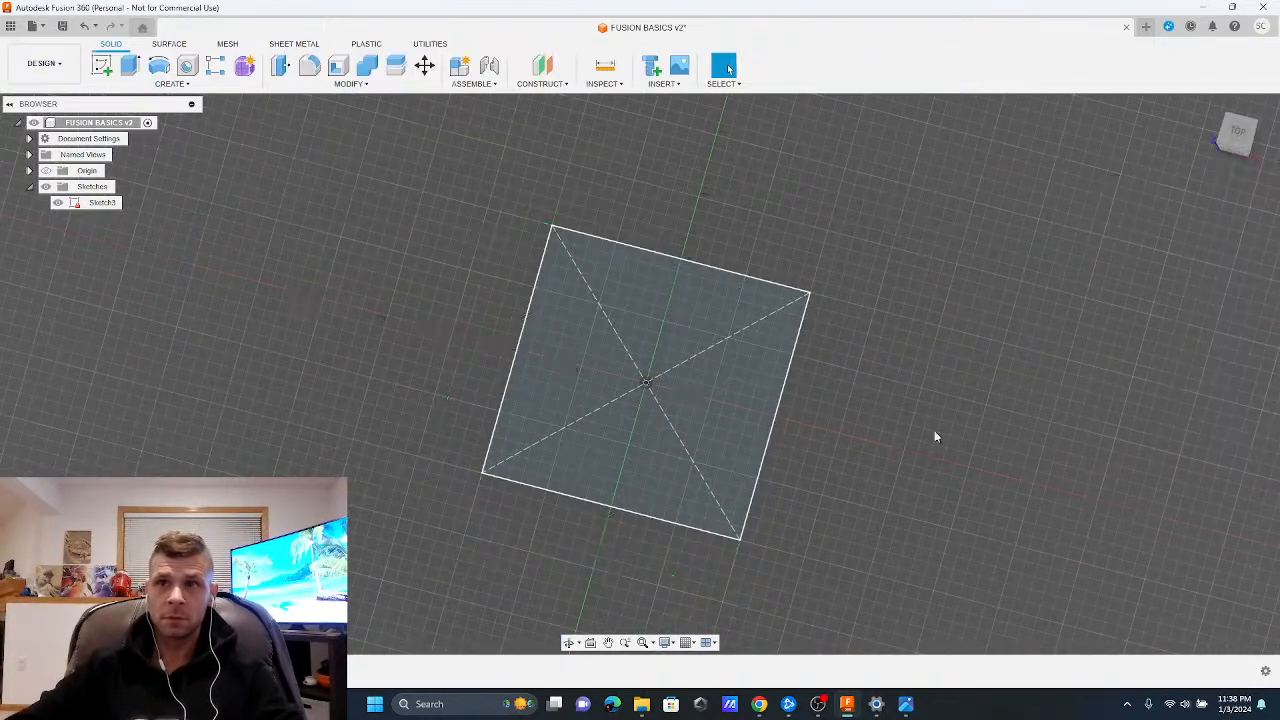
click(170, 83)
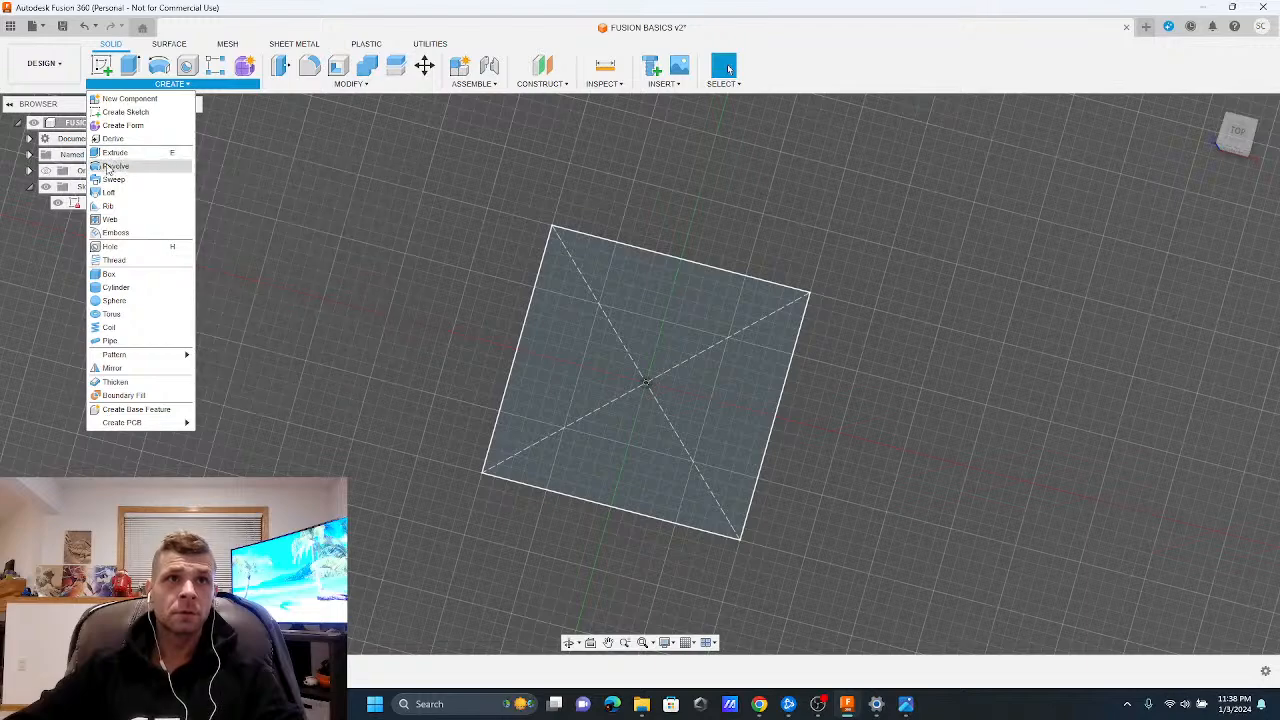
click(170, 83)
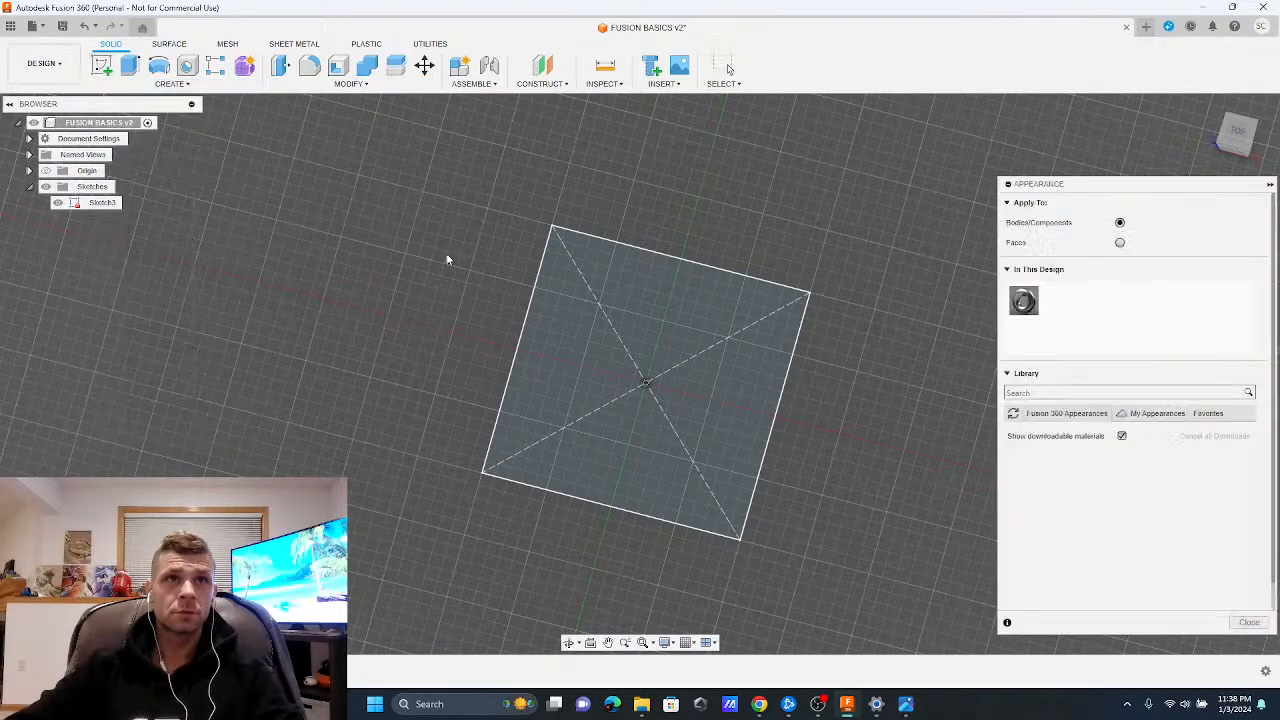
click(117, 202)
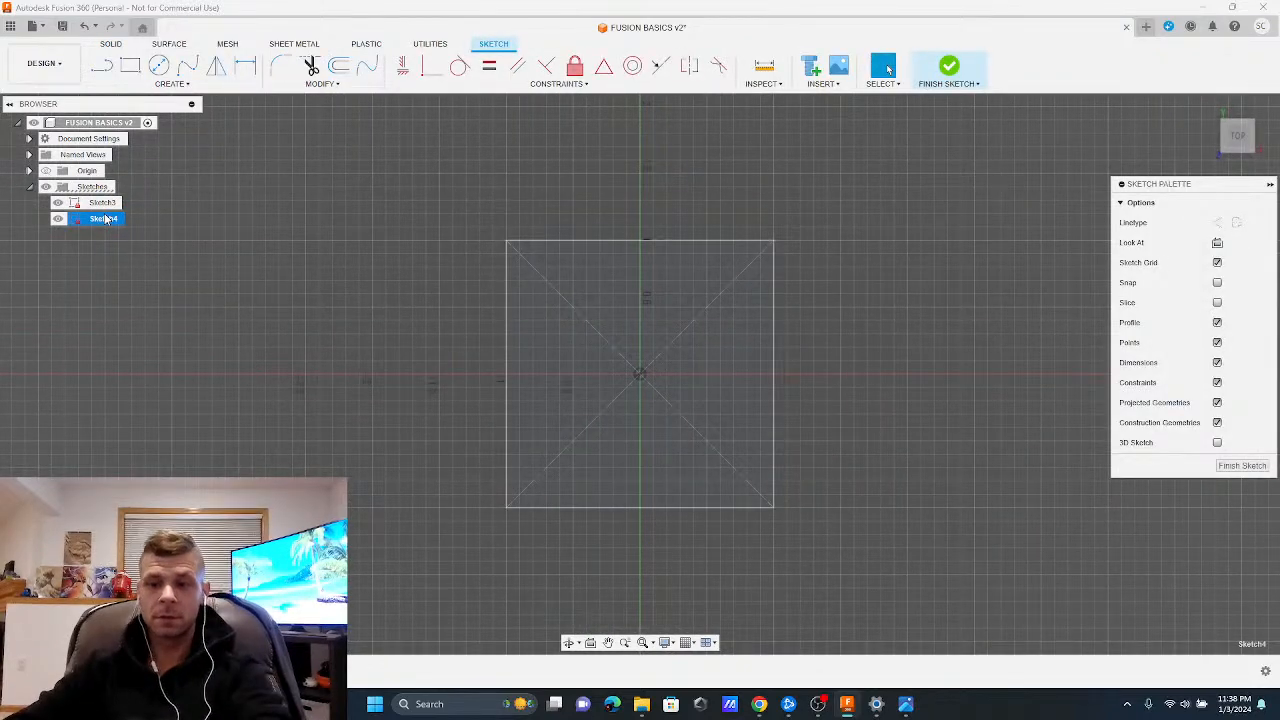
key(ctrl+z)
Edit the square's sketch to hide projected and construction geometries, constraints, dimensions and points, and finish the sketch
right_click(85, 203)
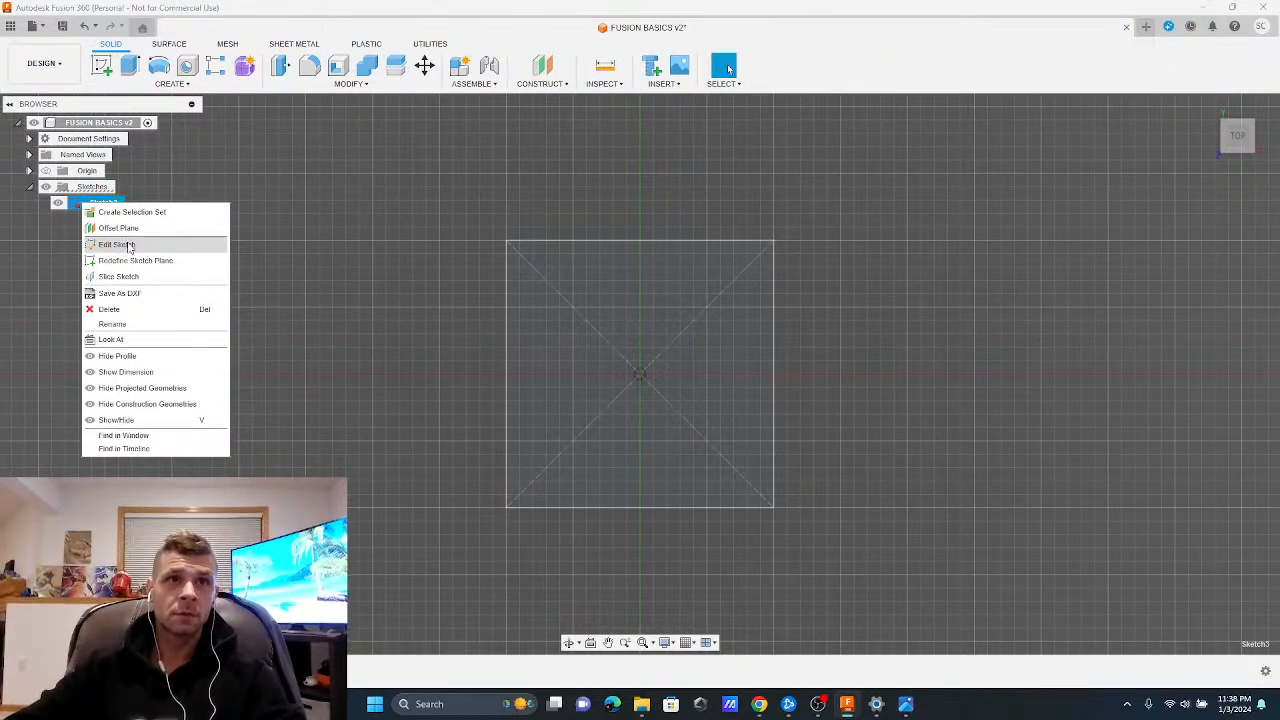
click(127, 244)
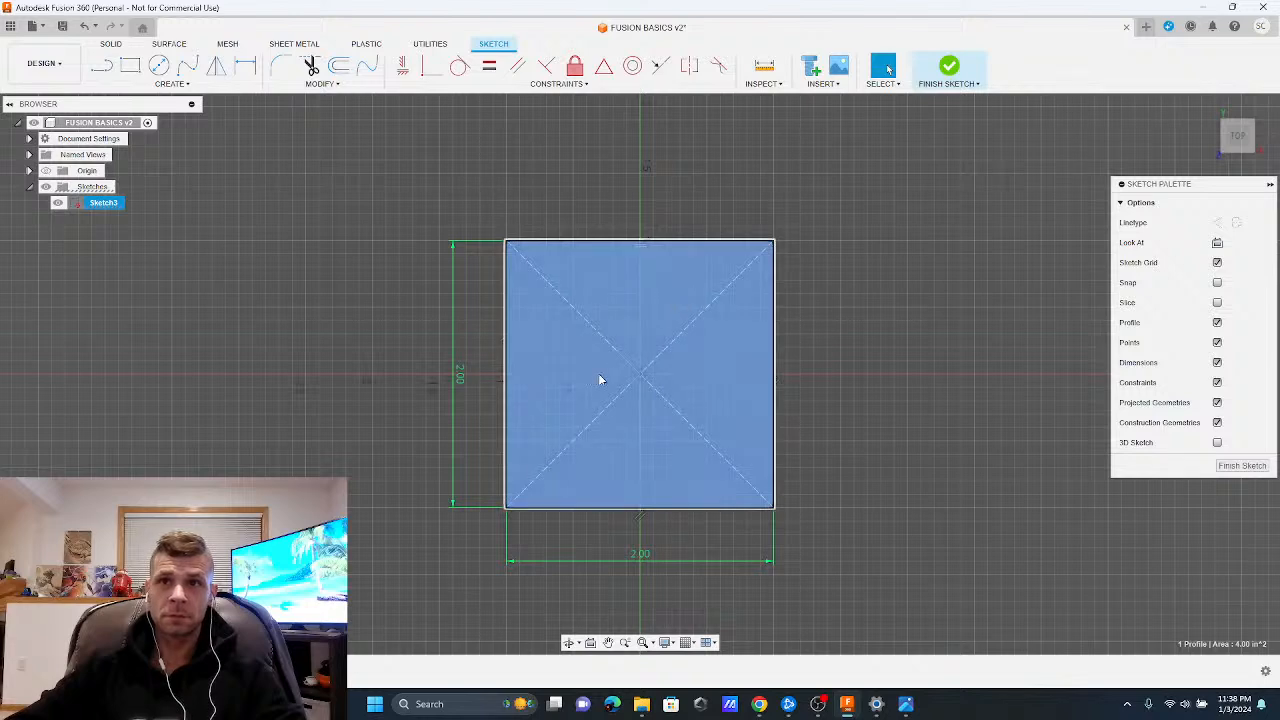
click(600, 380)
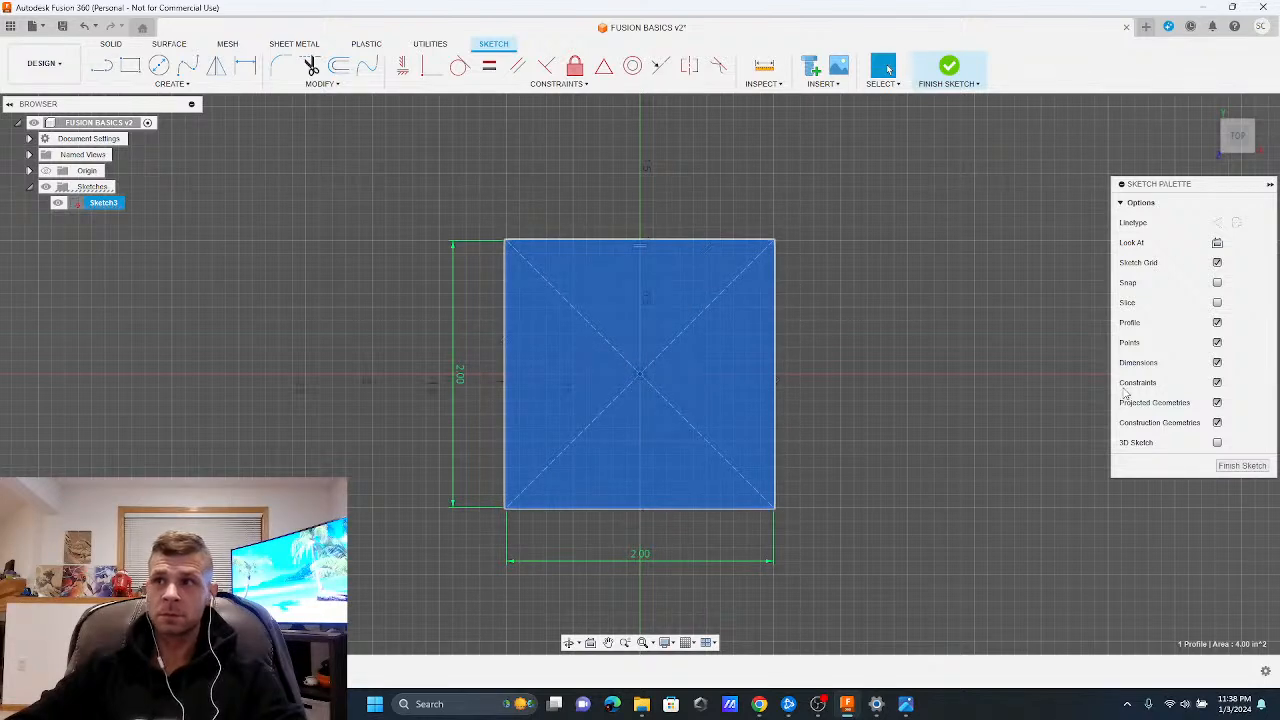
click(1217, 403)
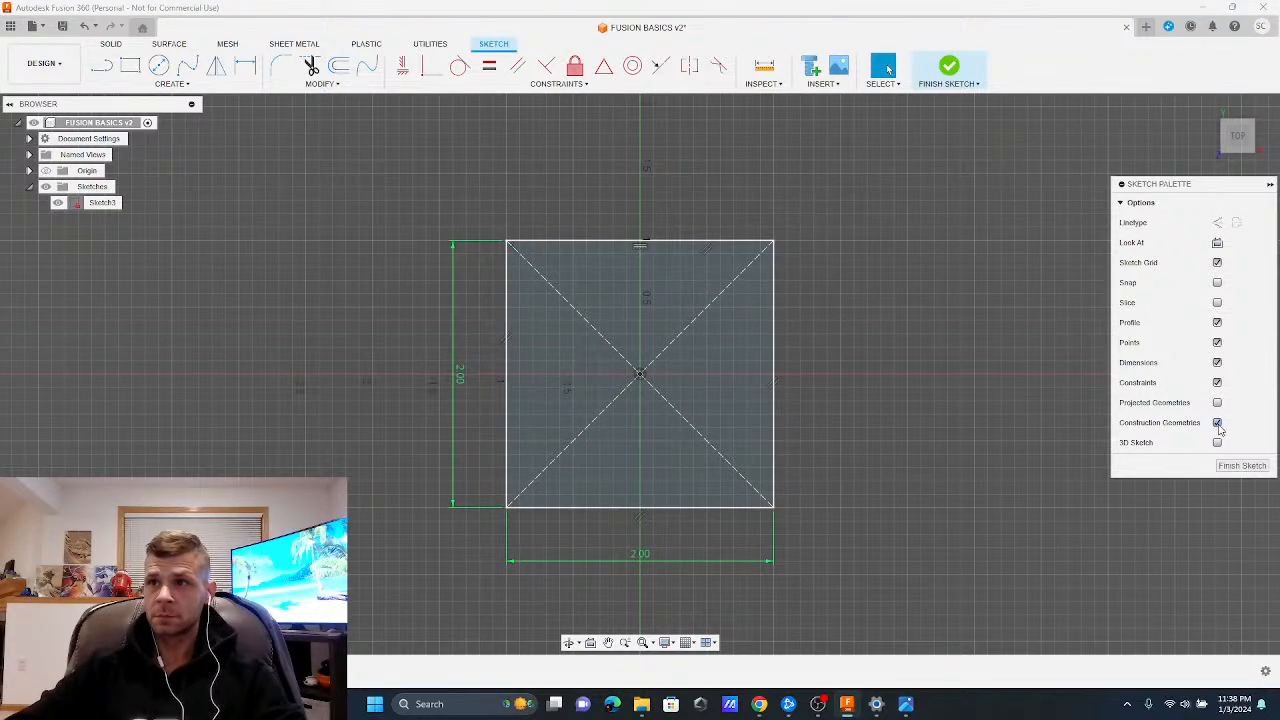
click(1217, 423)
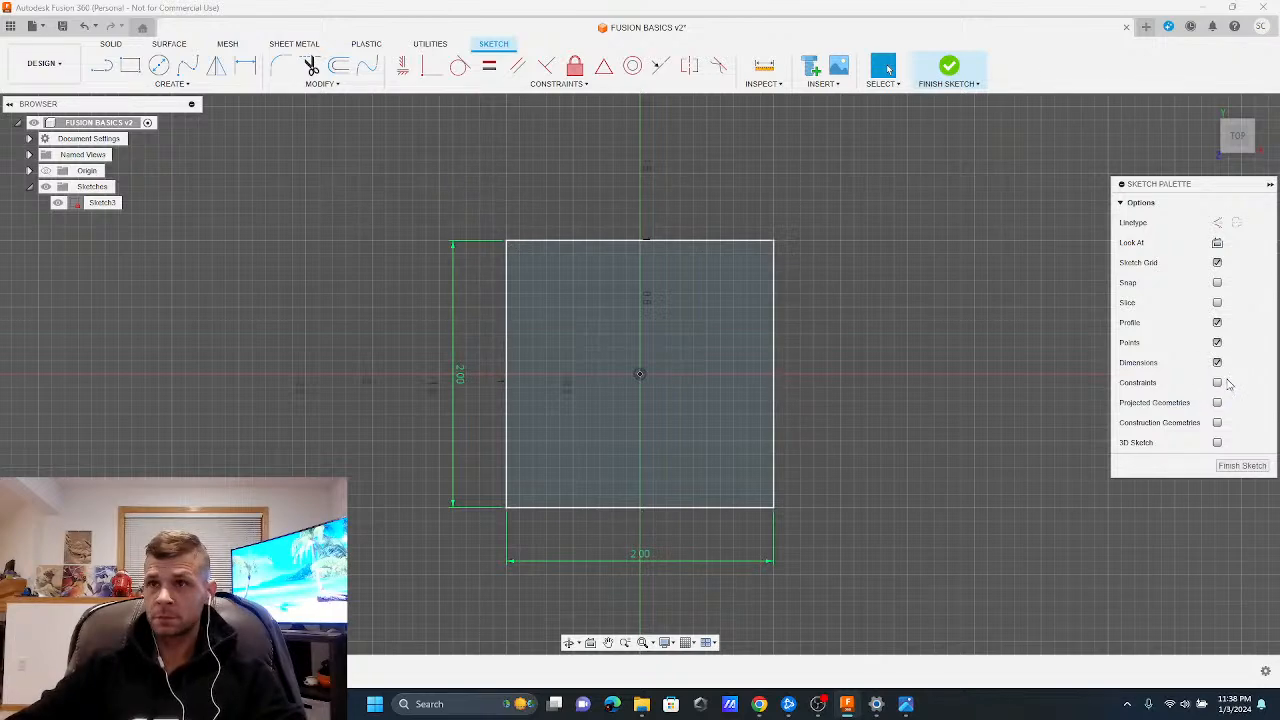
click(1217, 363)
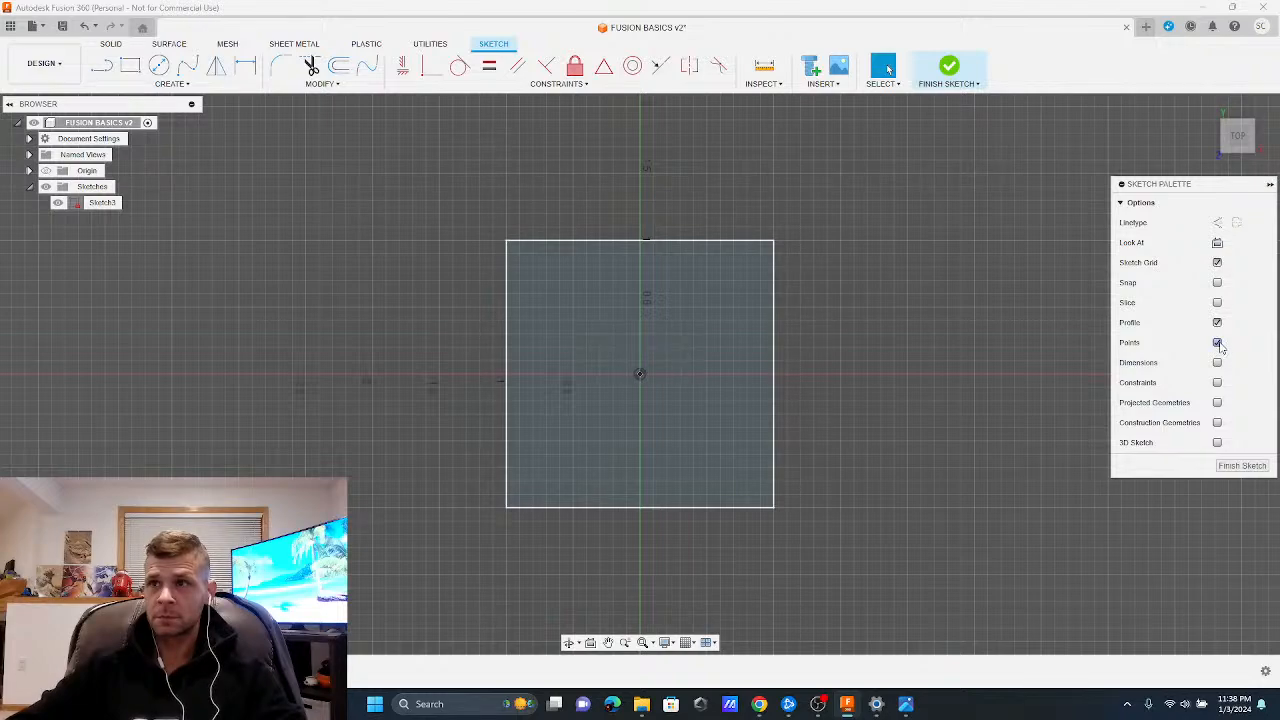
shift+middle_drag(833, 428, 1102, 103)
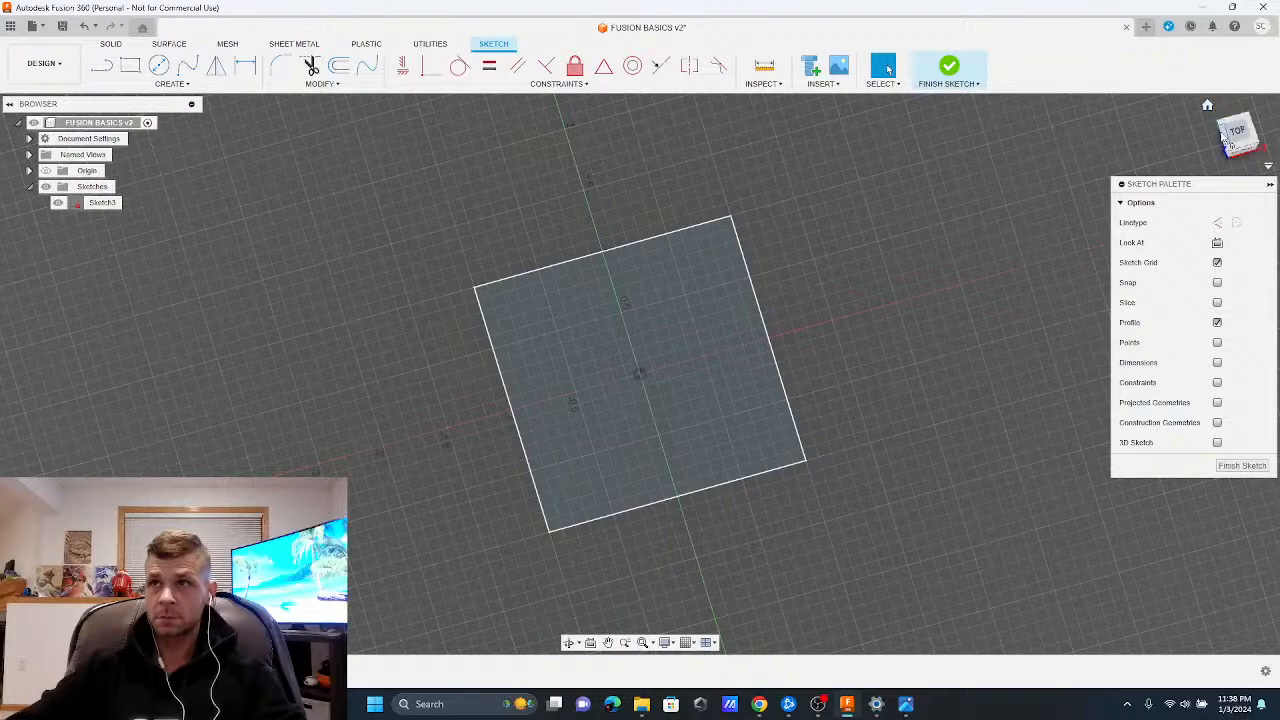
click(1246, 135)
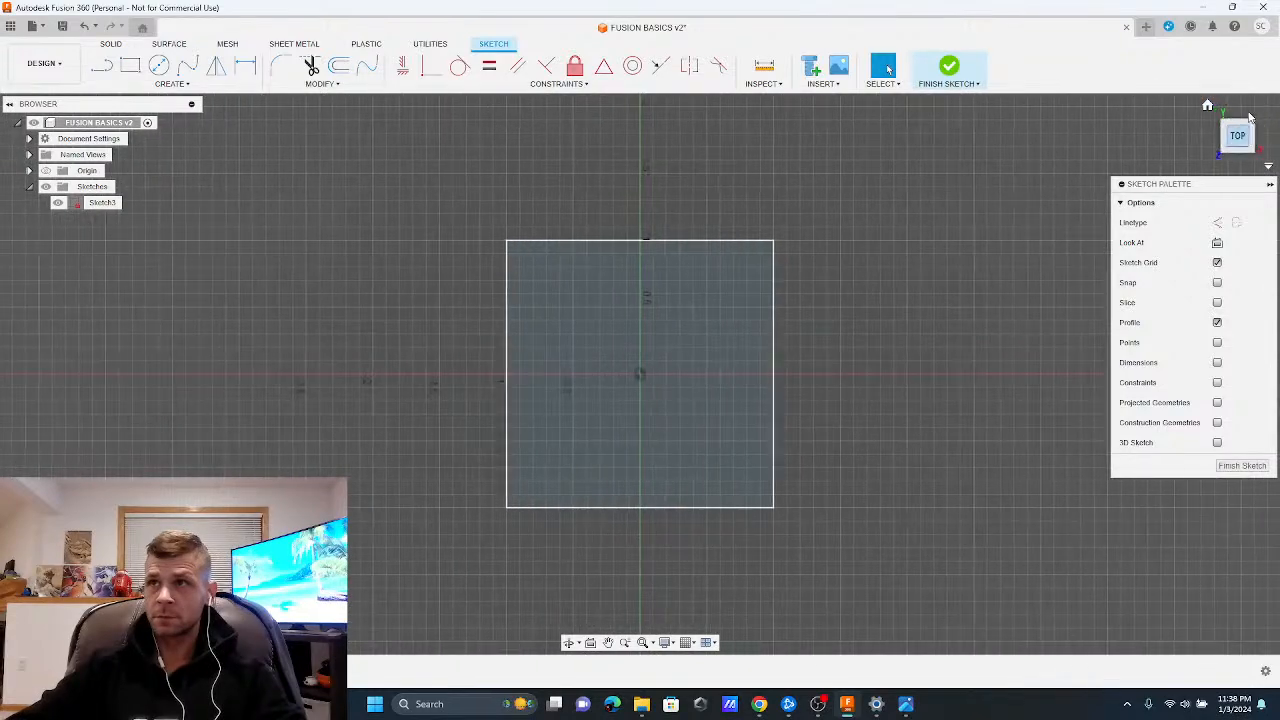
click(1243, 465)
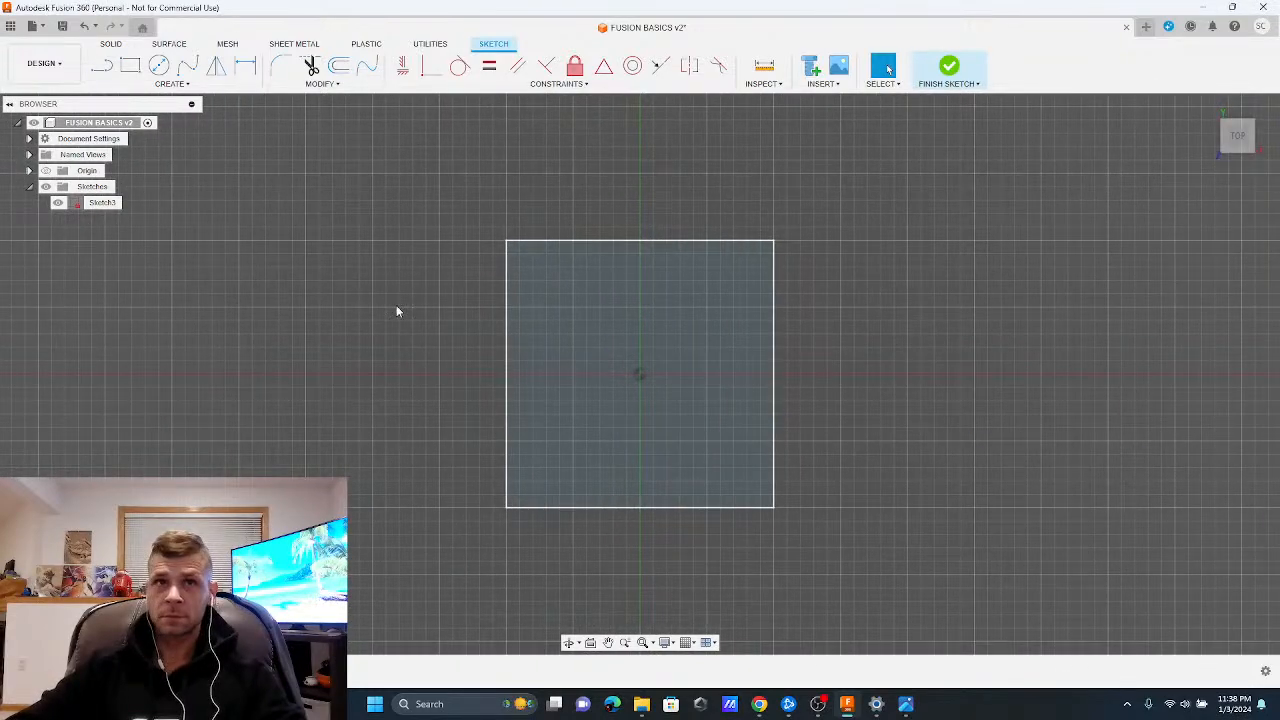
Reopen the square's sketch and try to move all its geometry -0.10 in along Y with Move/Copy
right_click(108, 203)
click(153, 248)
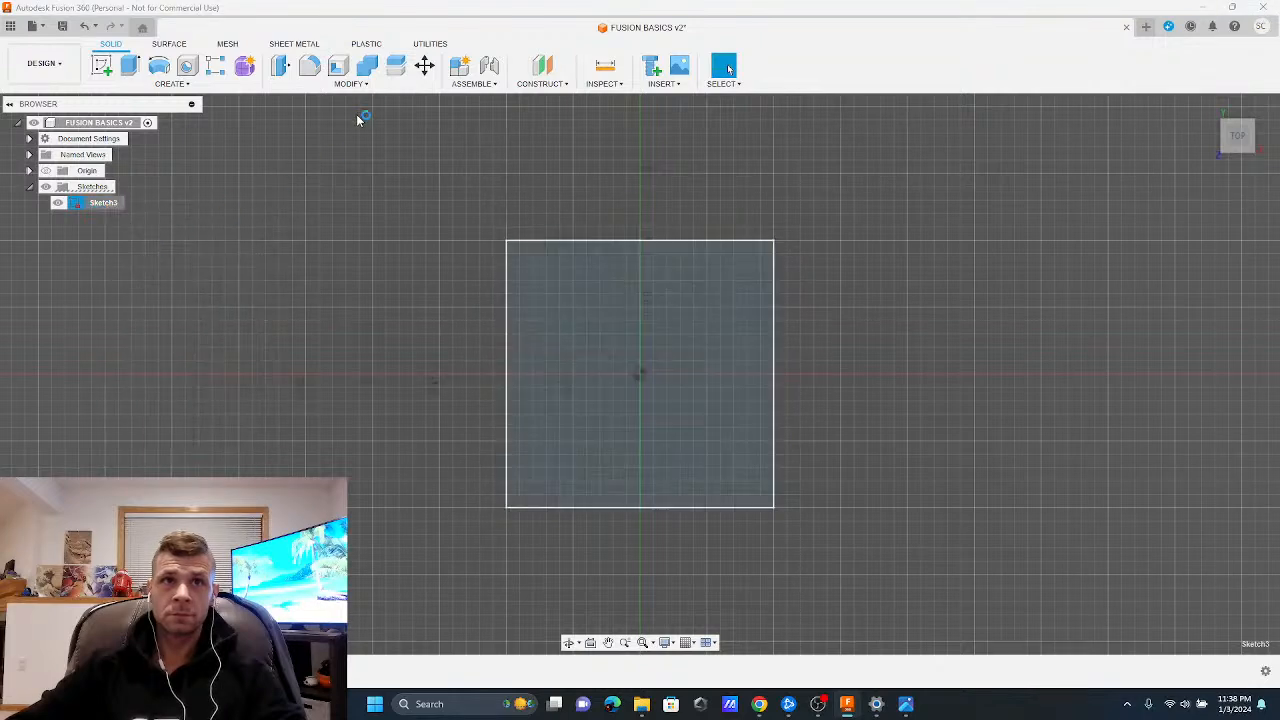
click(322, 83)
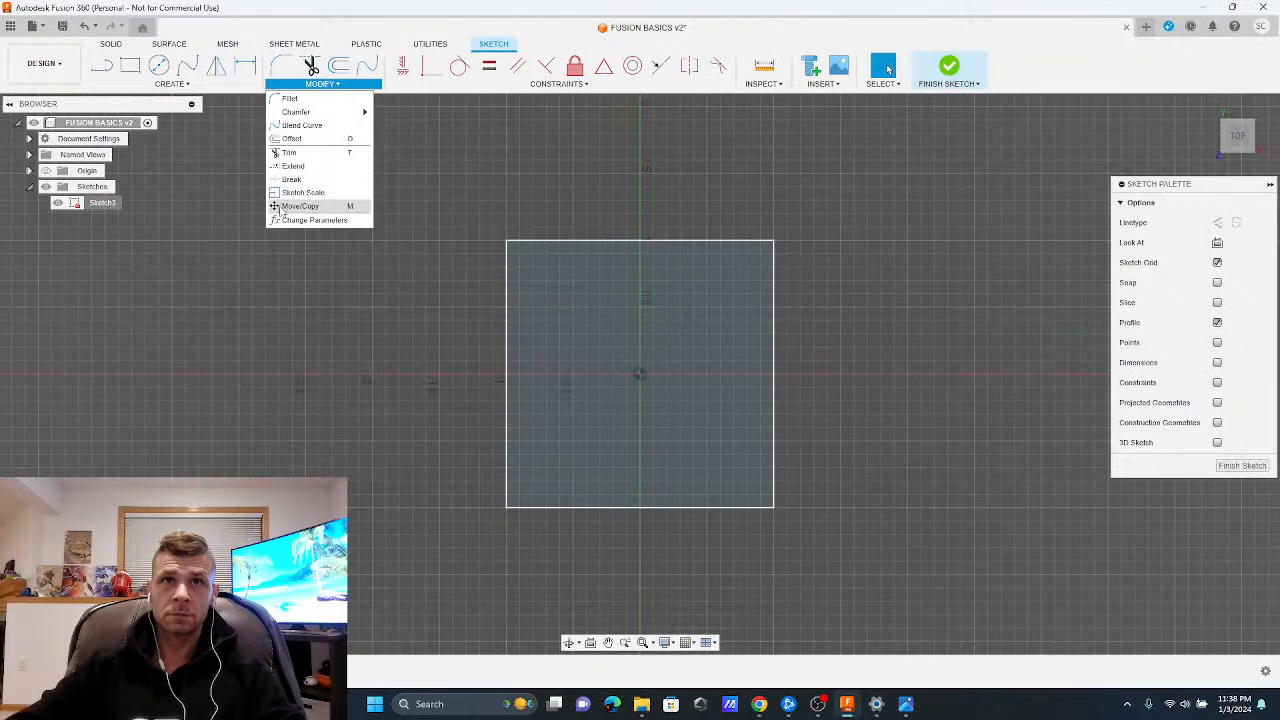
click(312, 207)
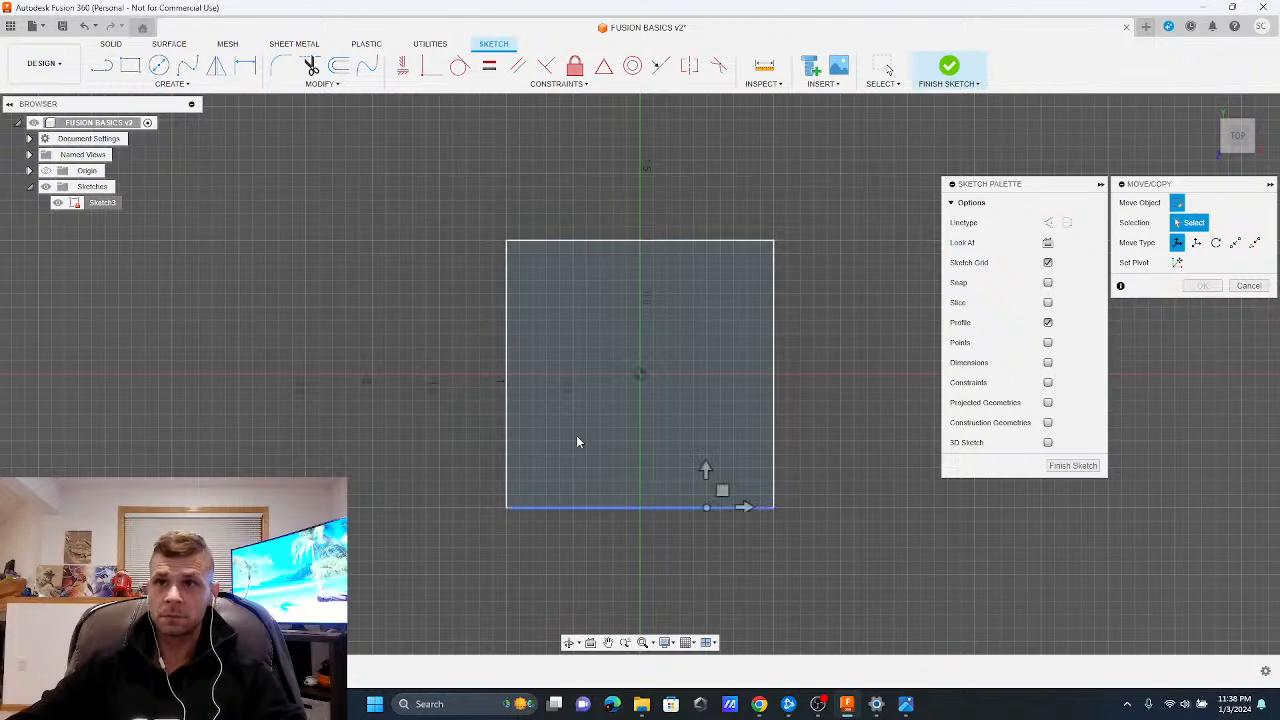
mouse_move(467, 190)
mouse_down()
mouse_move(906, 551)
mouse_move(846, 572)
mouse_up()
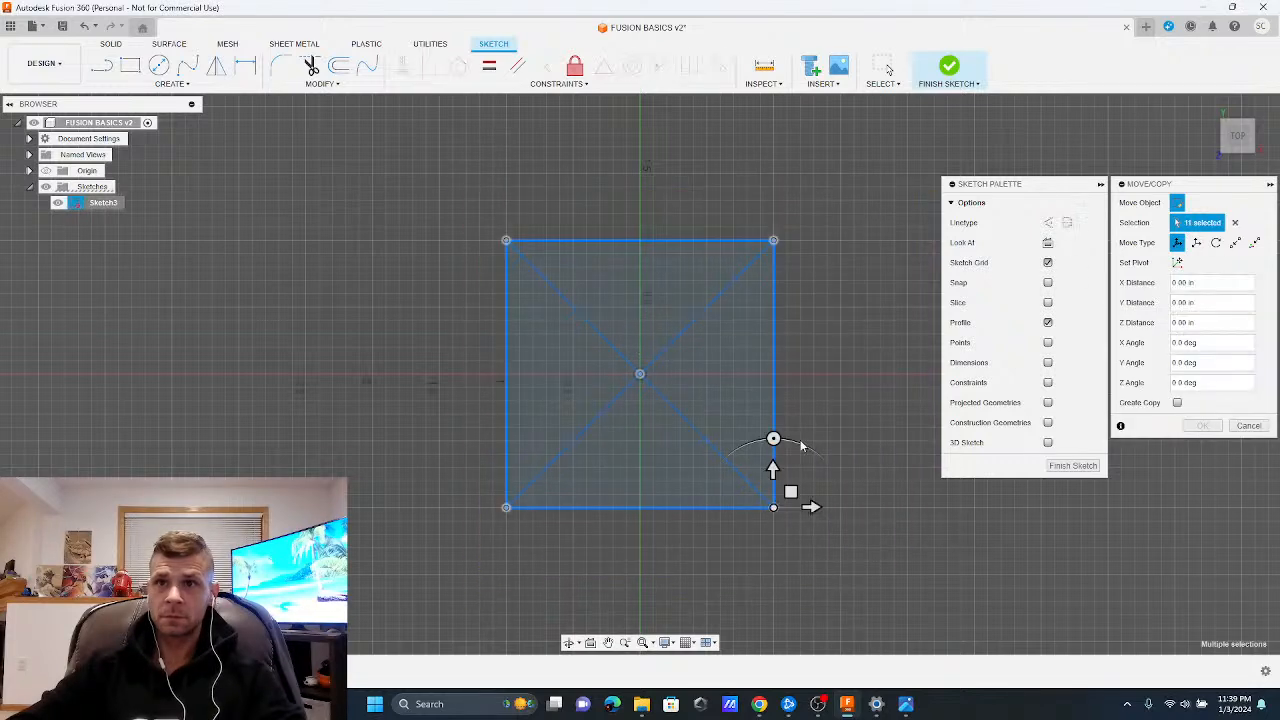
drag(788, 490, 725, 410)
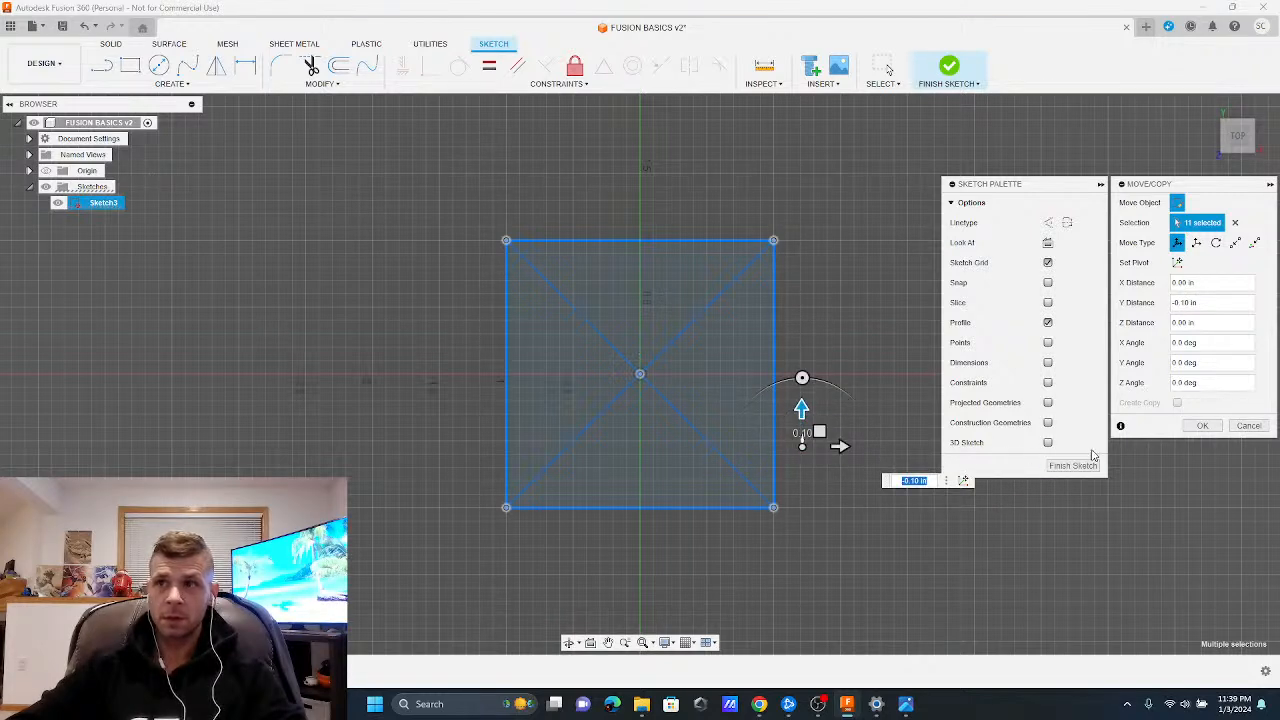
click(1243, 430)
Delete all of the square's geometry, including its diagonals, from the open sketch
drag(885, 578, 392, 158)
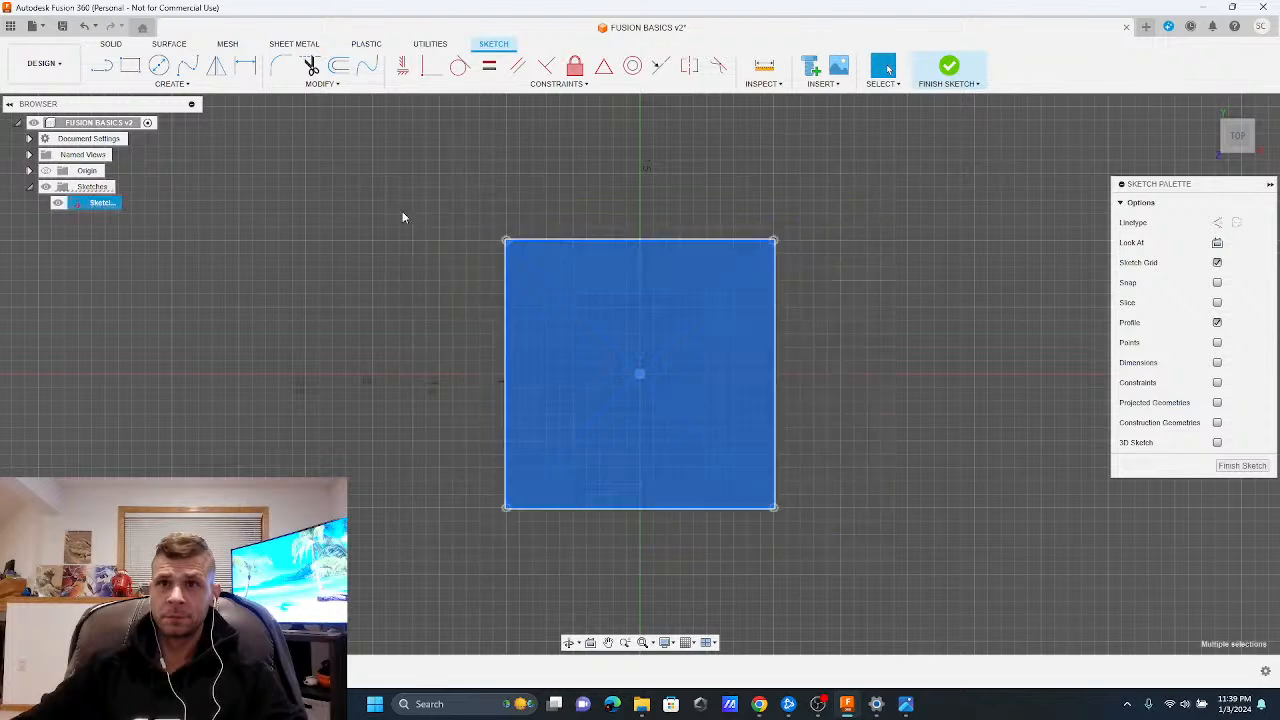
key(Delete)
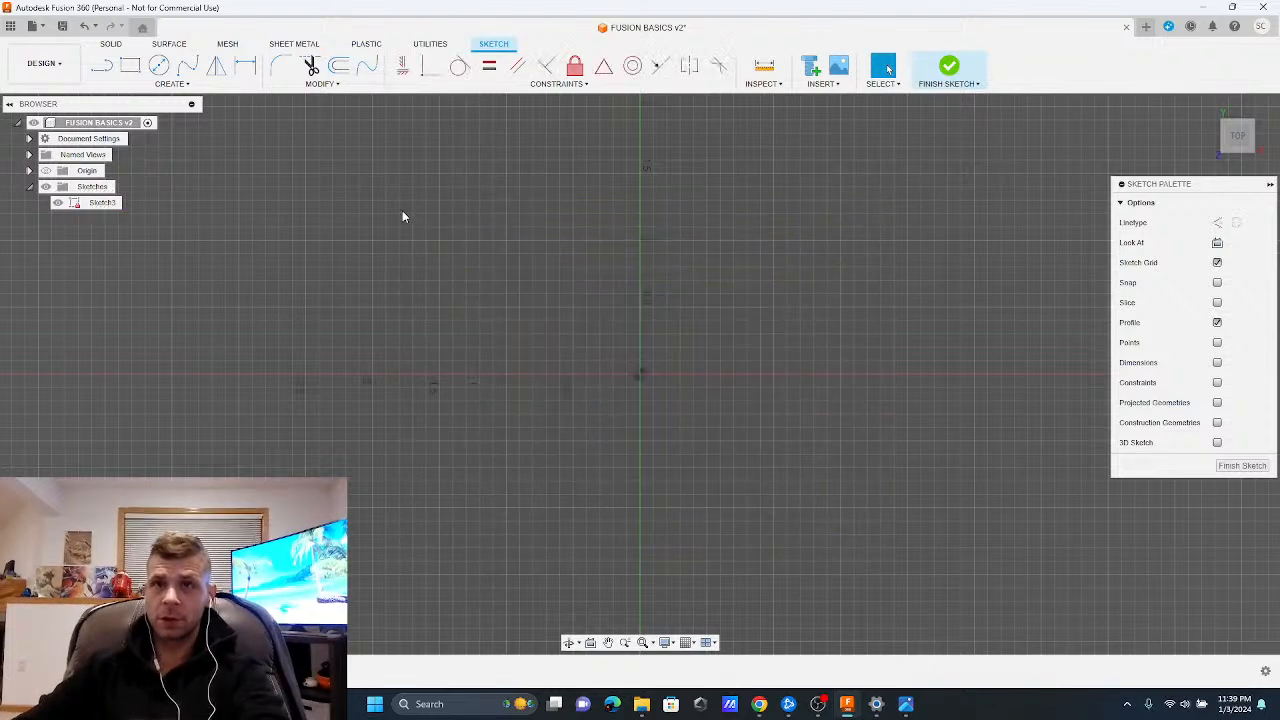
Try to draw a circumscribed polygon to the upper left of the origin with a size of 5 in
click(168, 83)
mouse_move(150, 152)
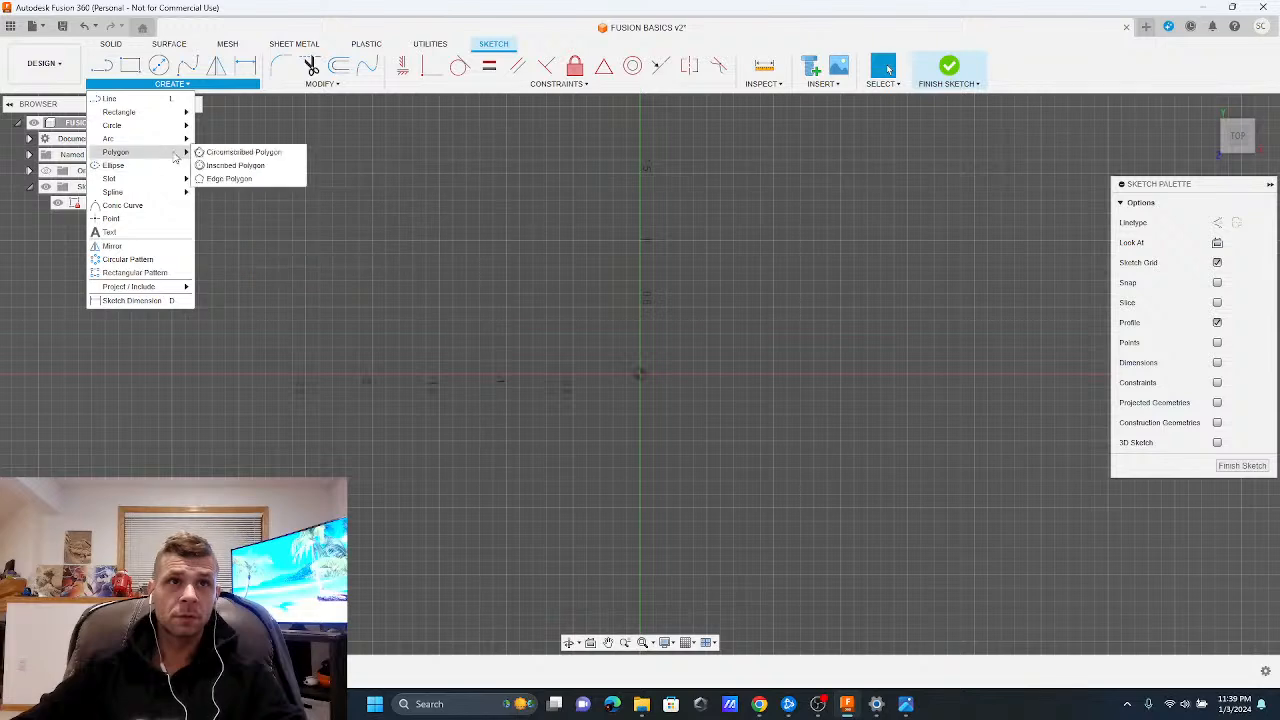
click(257, 157)
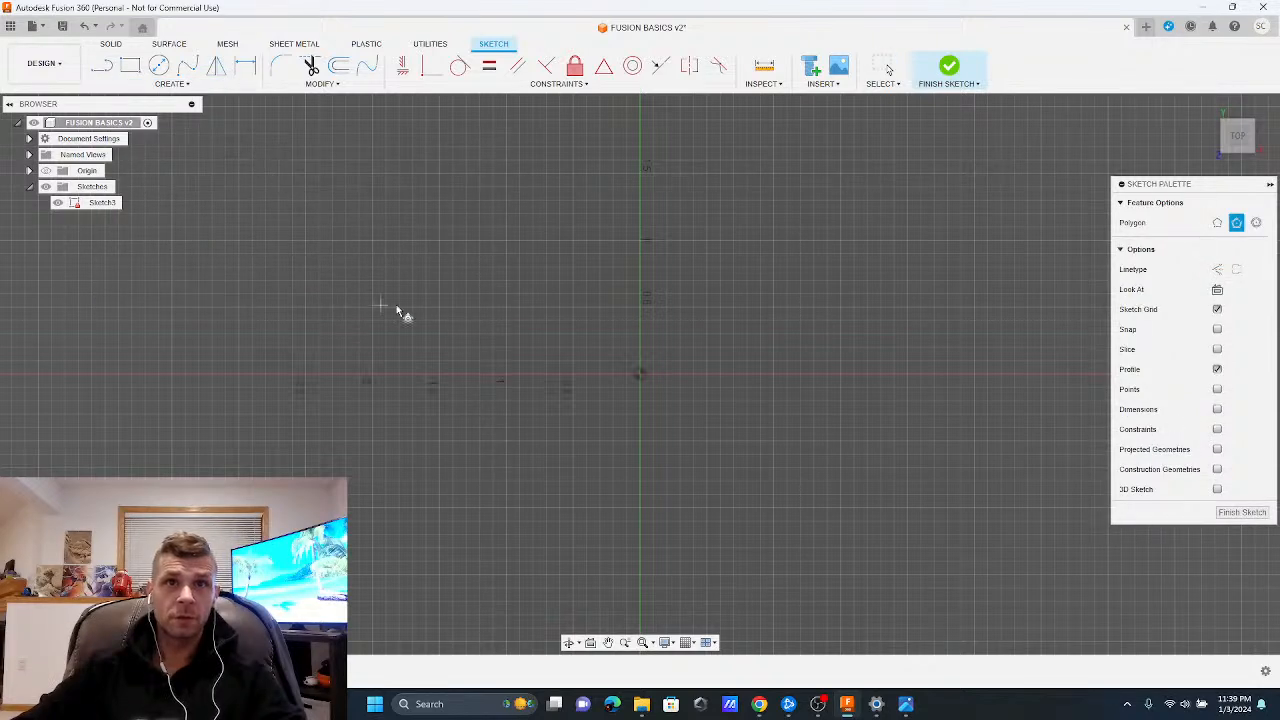
click(314, 291)
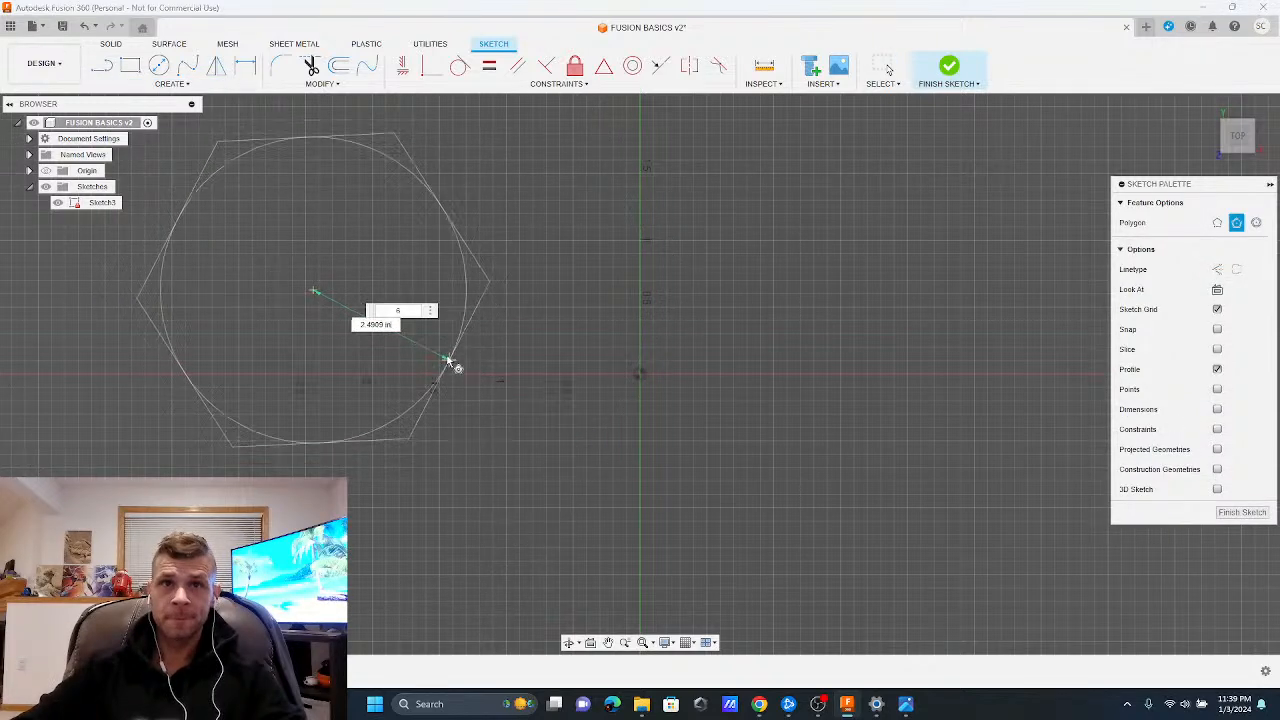
text(5)
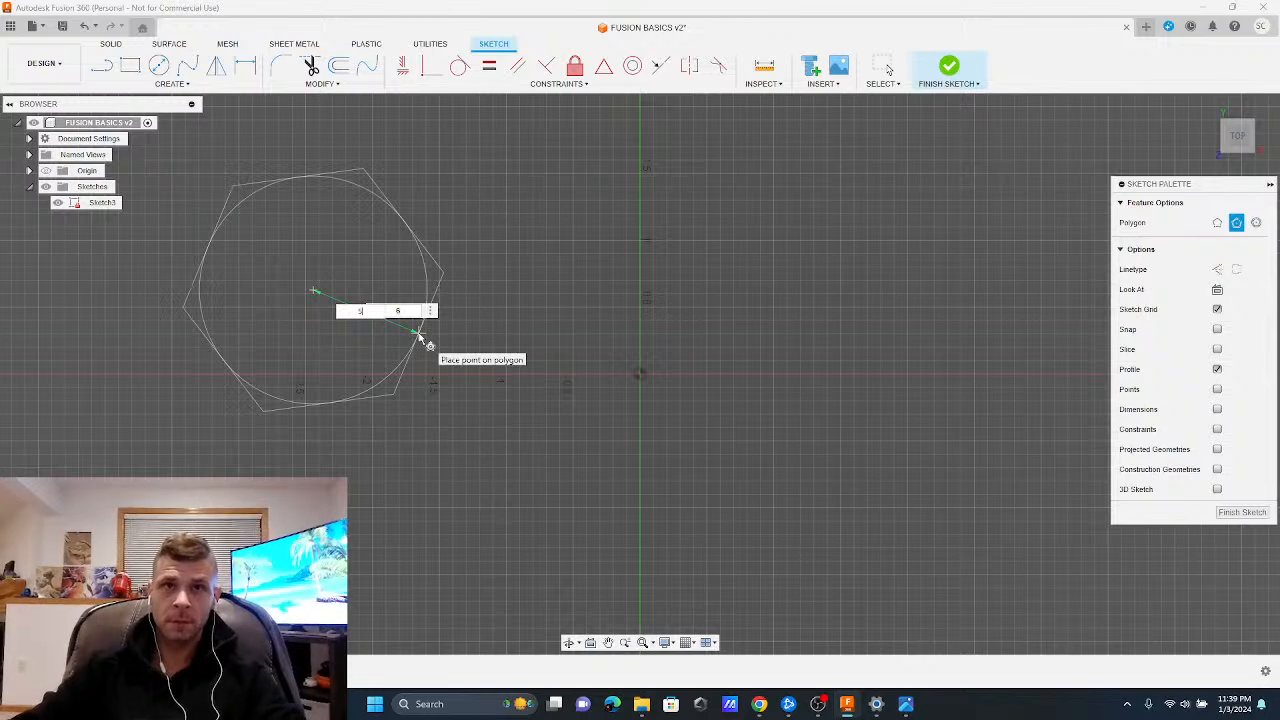
key(Tab)
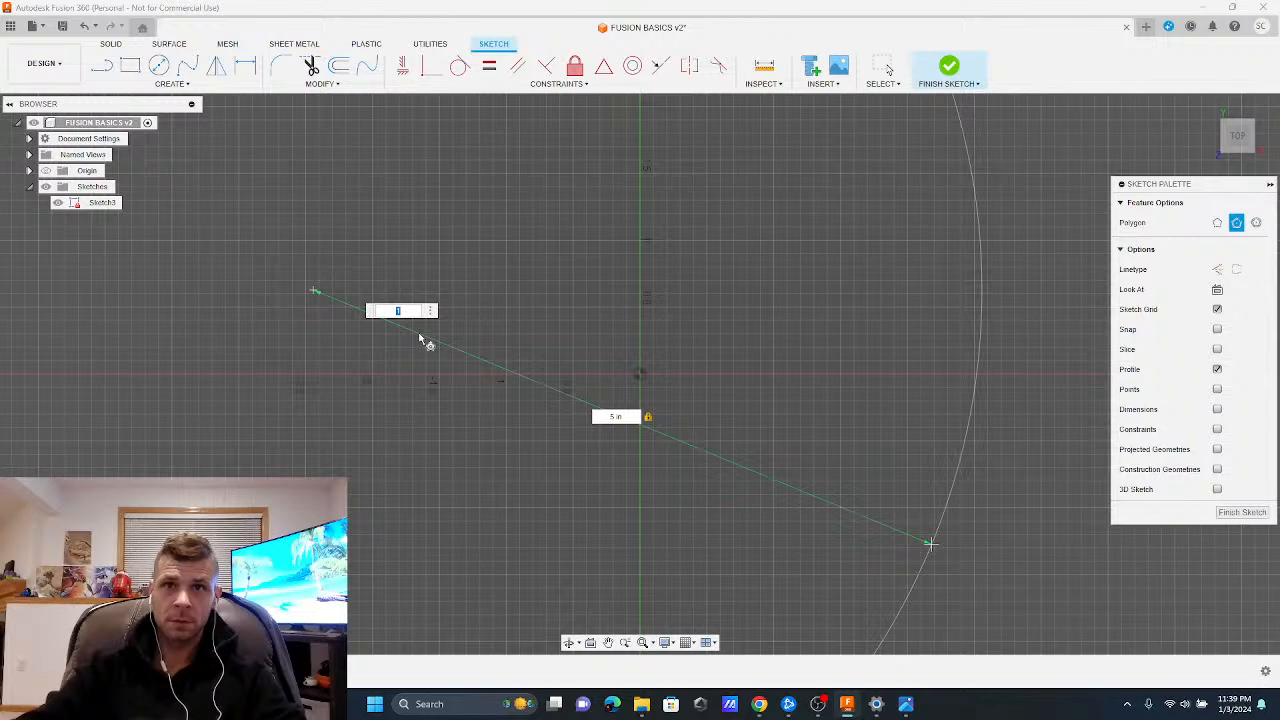
key(Tab)
key(Return)
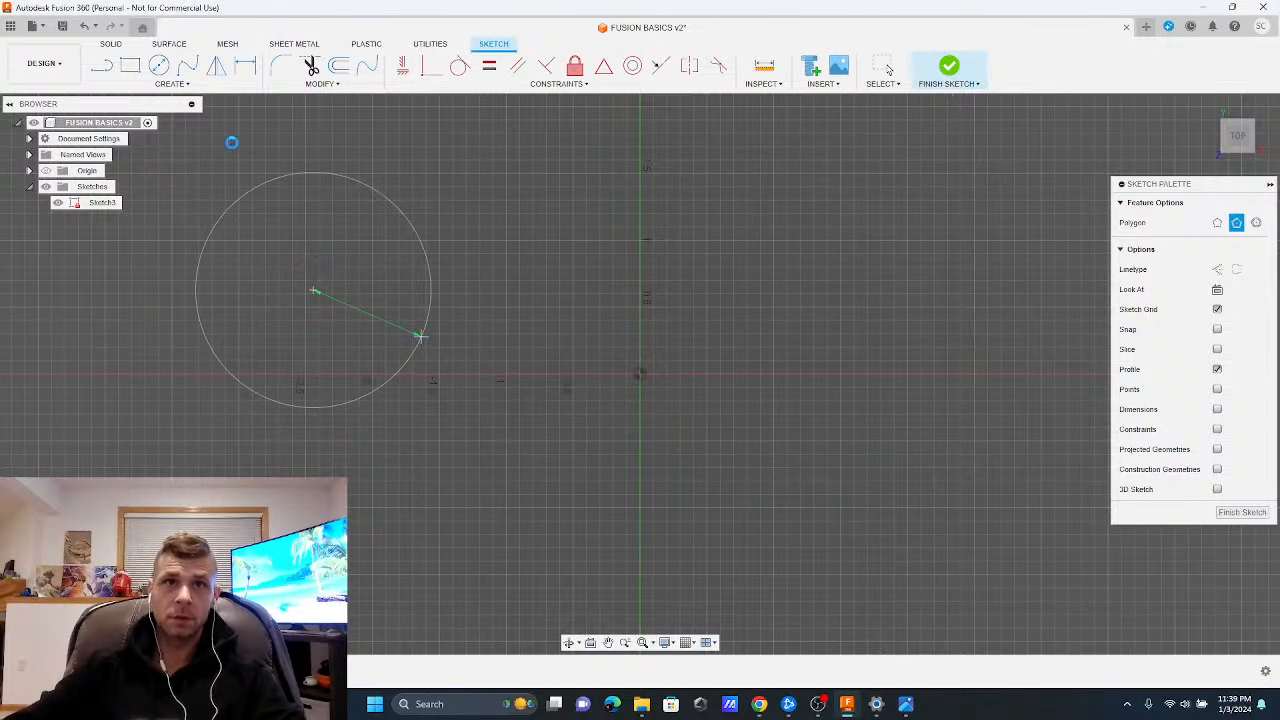
Draw an inscribed five-sided polygon to the upper left of the origin with a radius of about 0.72 in
click(166, 84)
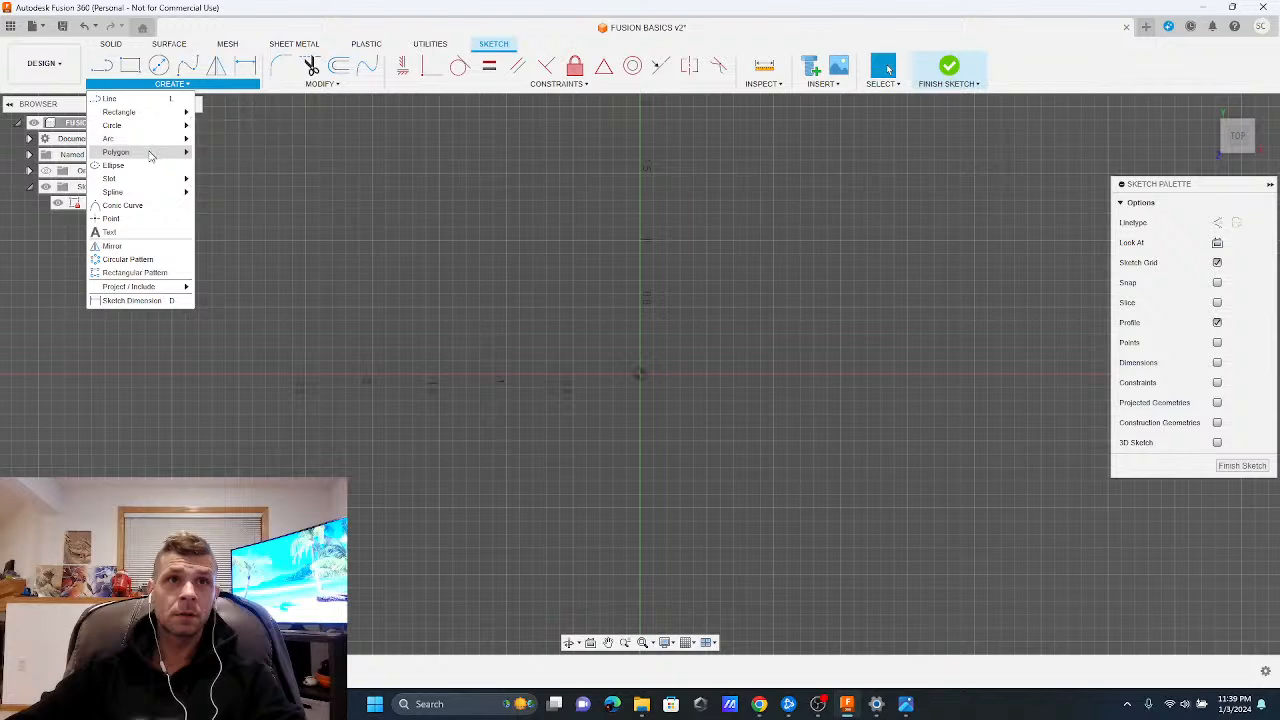
mouse_move(146, 155)
click(228, 158)
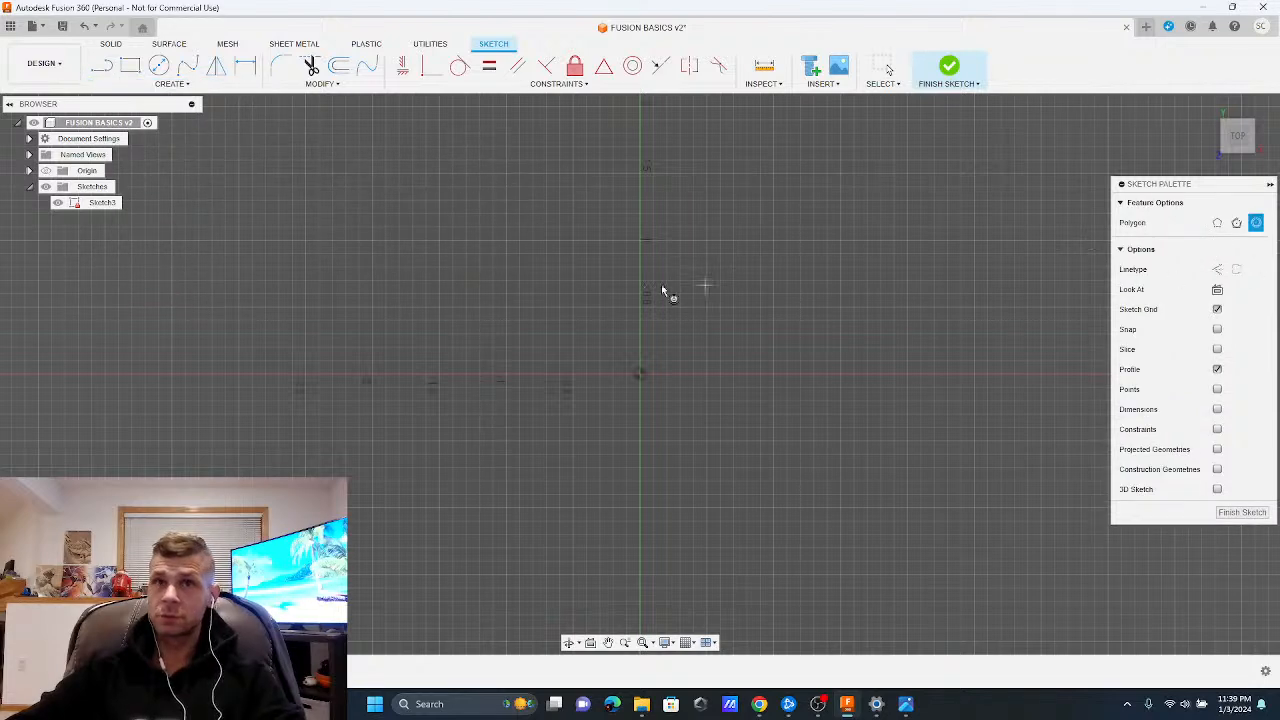
click(279, 255)
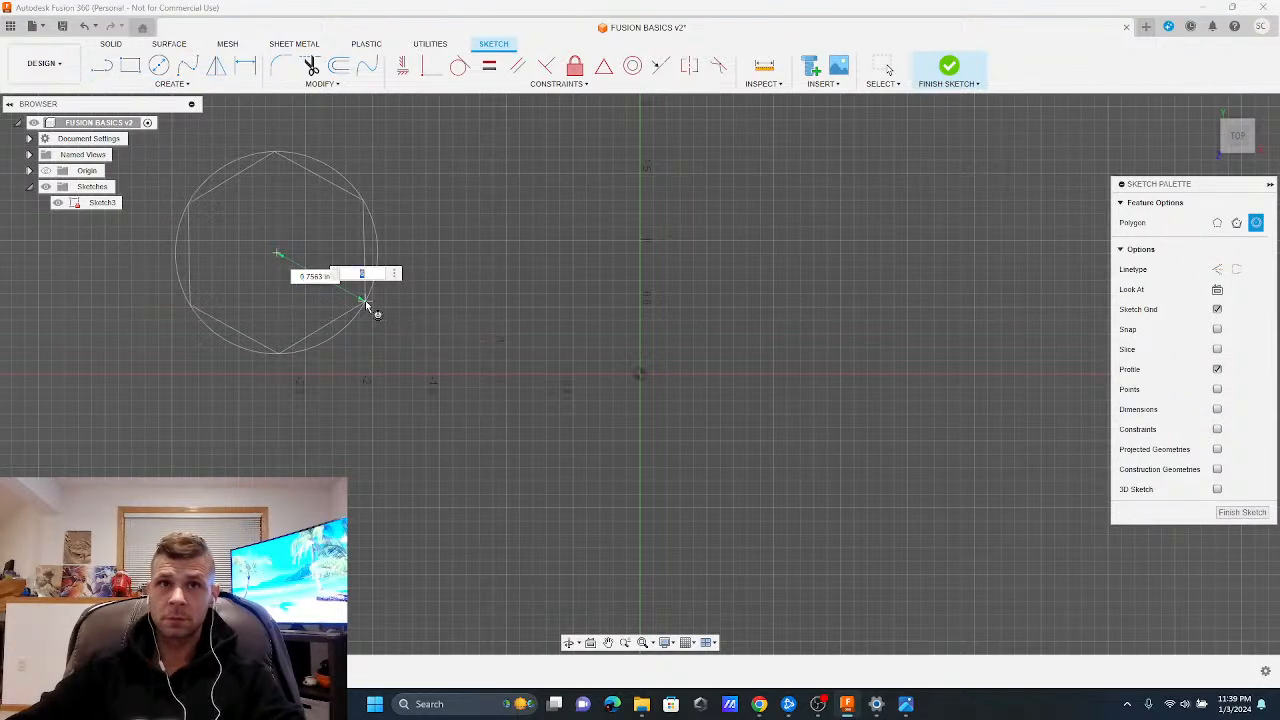
key(Tab)
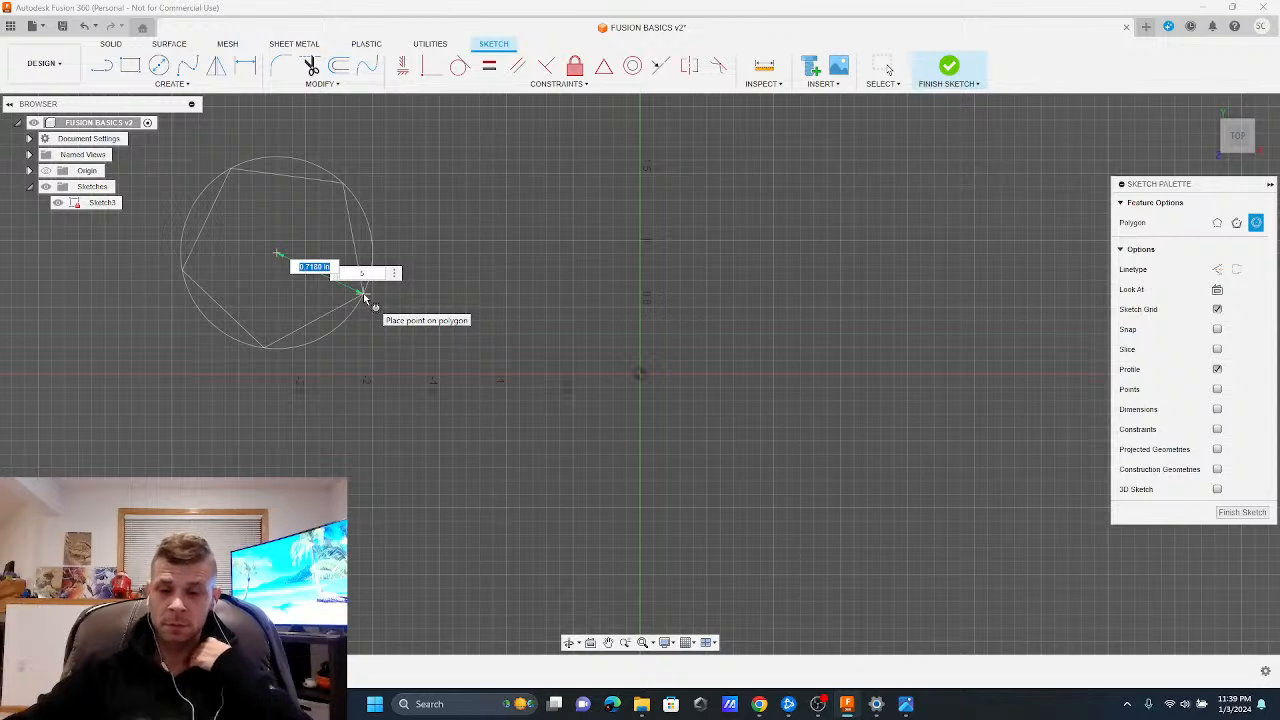
key(Tab)
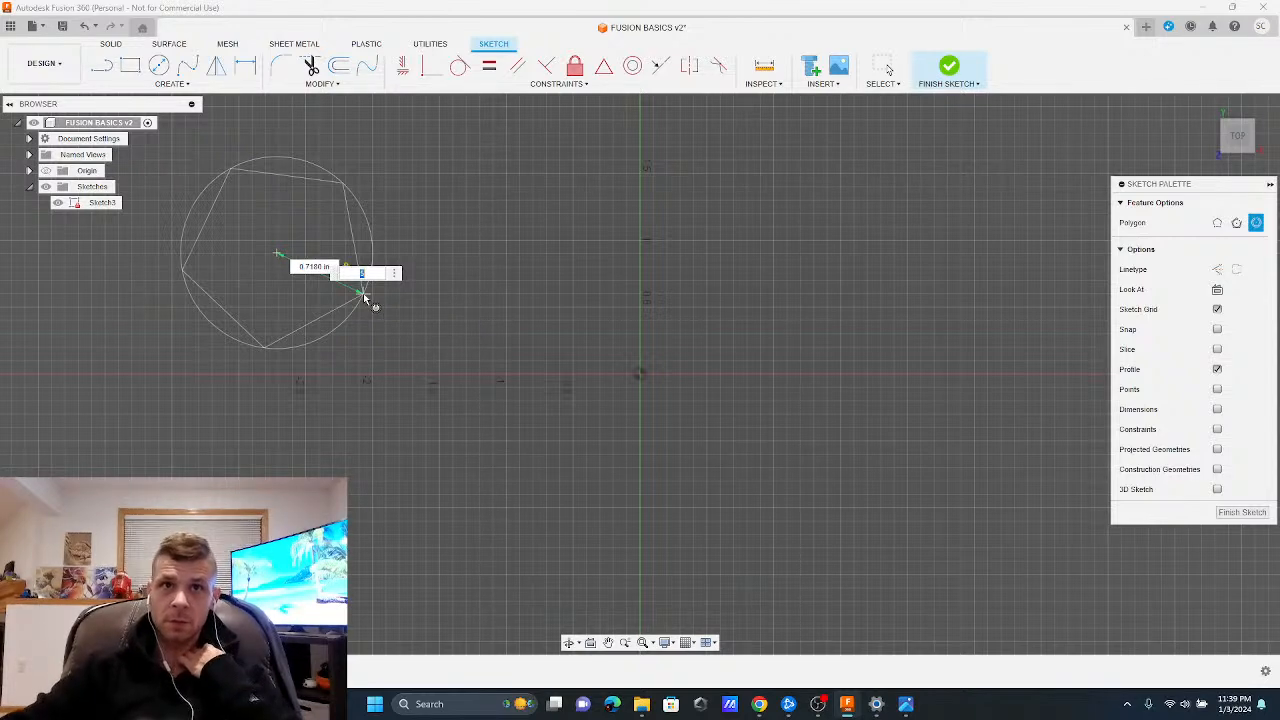
key(Return)
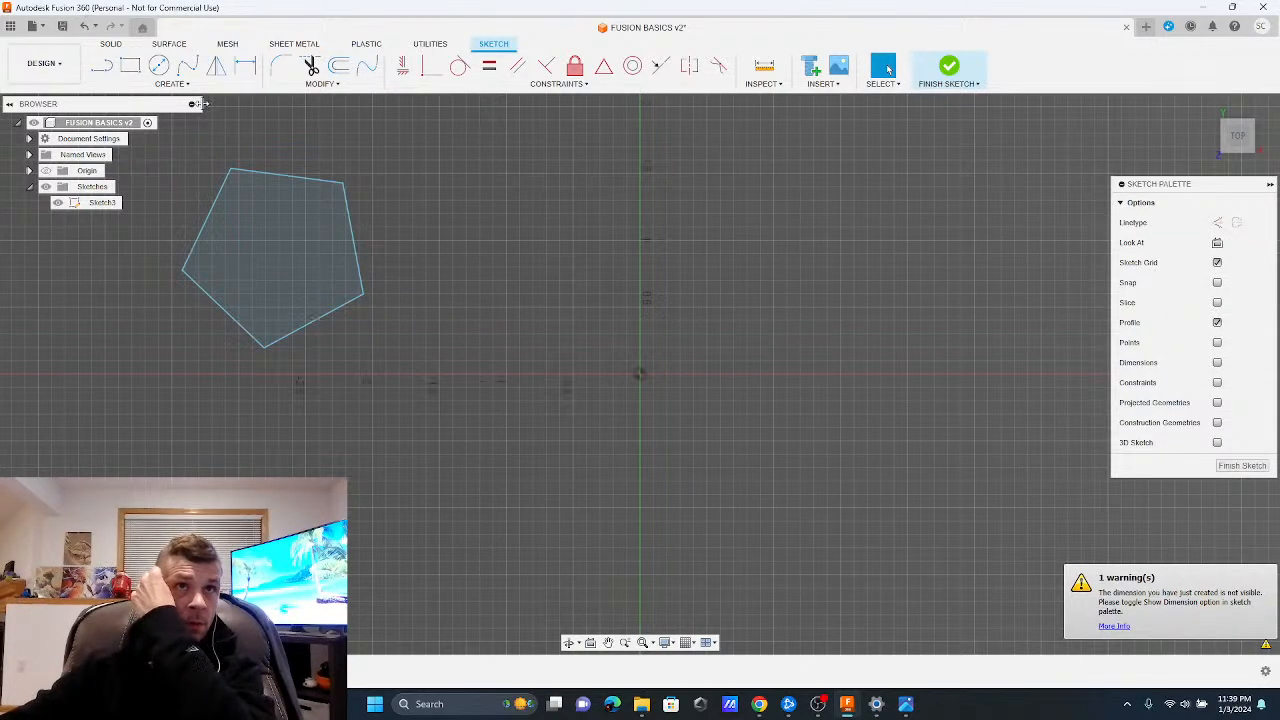
Move the whole pentagon about 0.63 in along X and -0.43 in along Y with Move/Copy
click(322, 83)
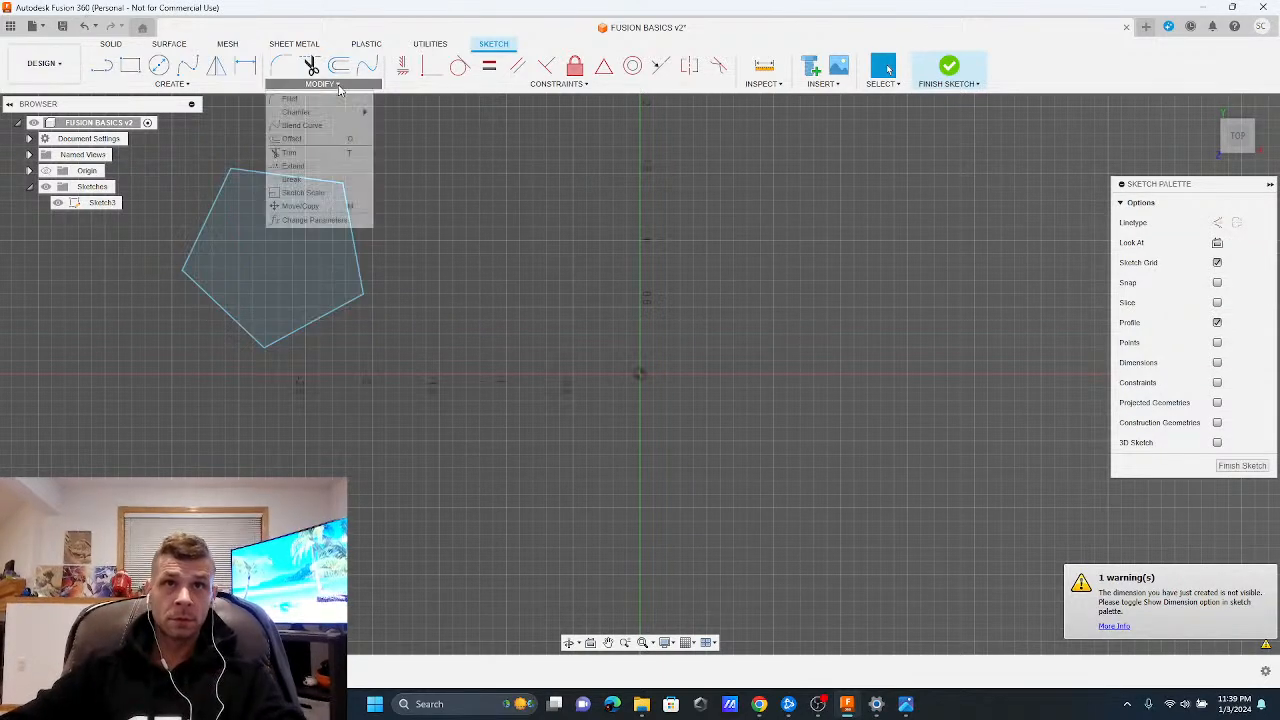
click(300, 205)
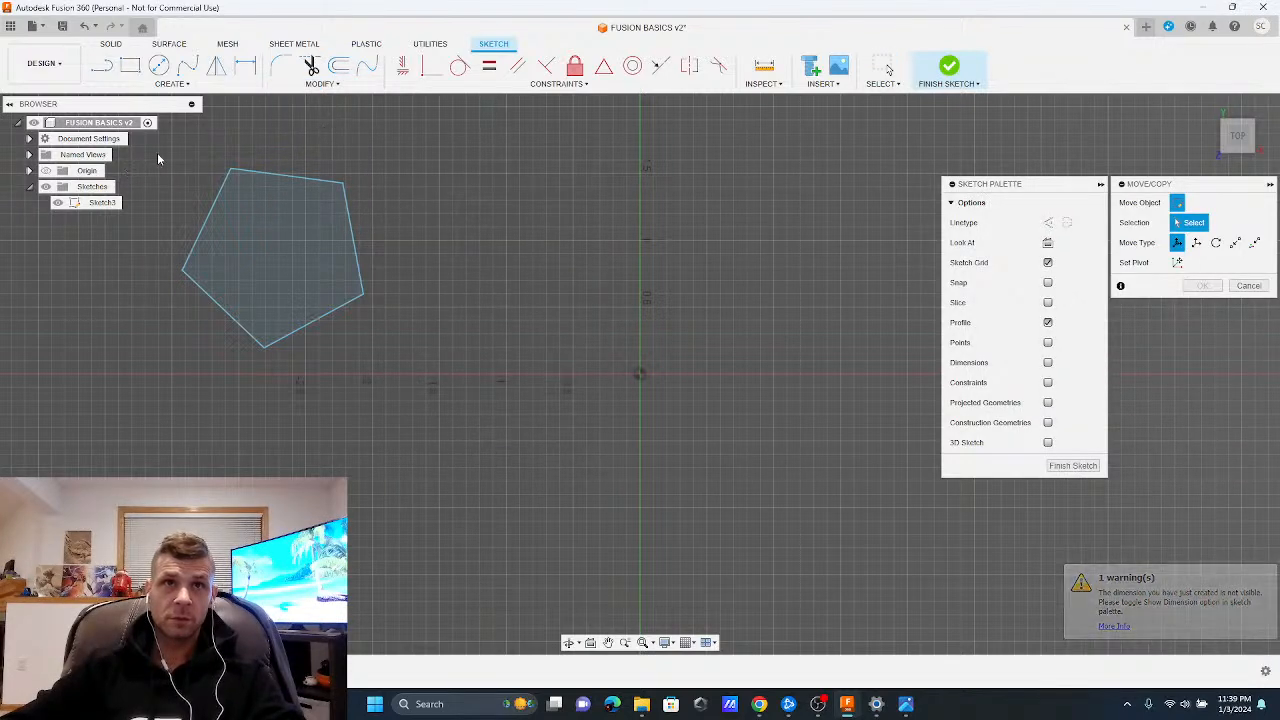
mouse_move(162, 140)
mouse_down()
mouse_move(446, 343)
mouse_move(426, 384)
mouse_up()
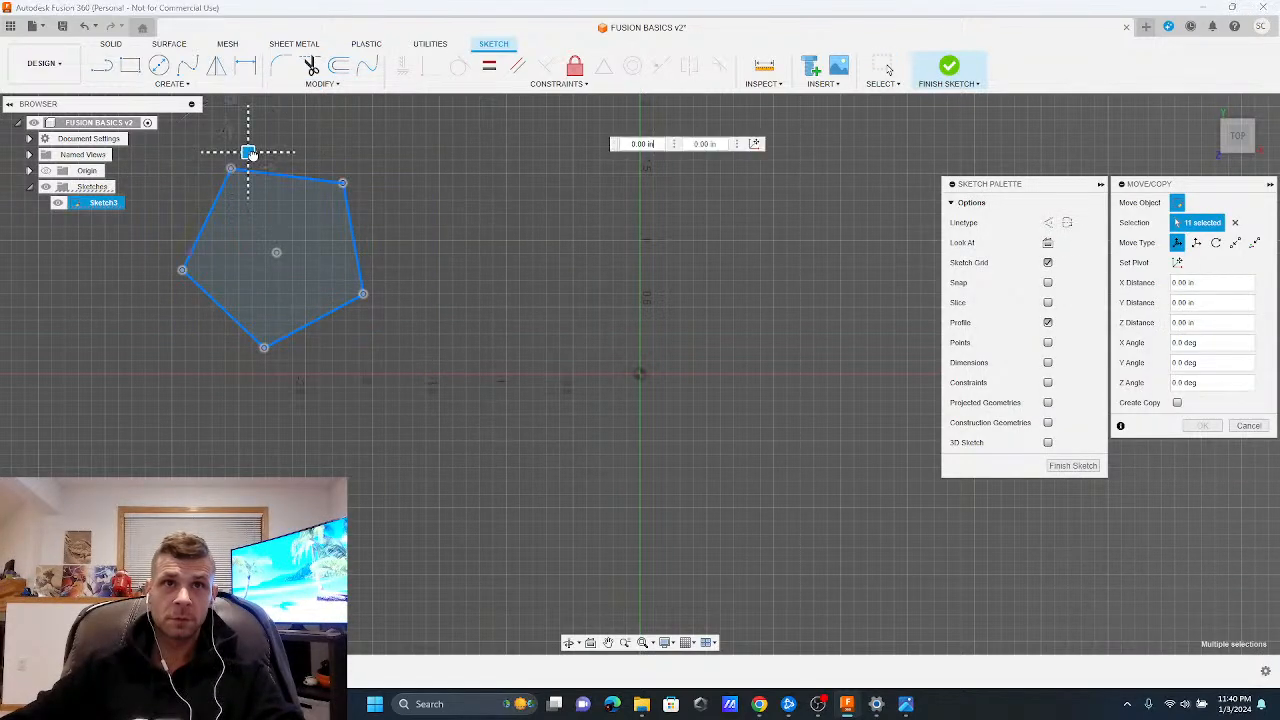
mouse_move(250, 152)
mouse_down()
mouse_move(345, 265)
mouse_move(312, 205)
mouse_move(363, 238)
mouse_up()
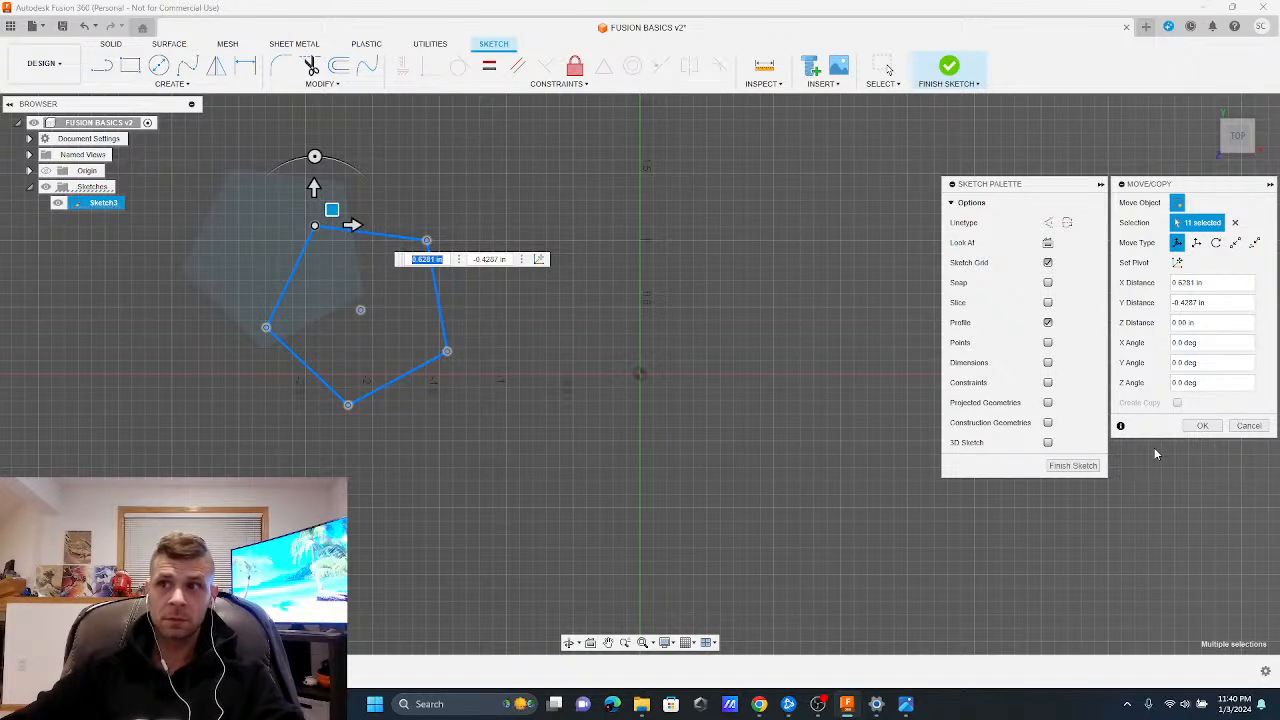
click(1200, 432)
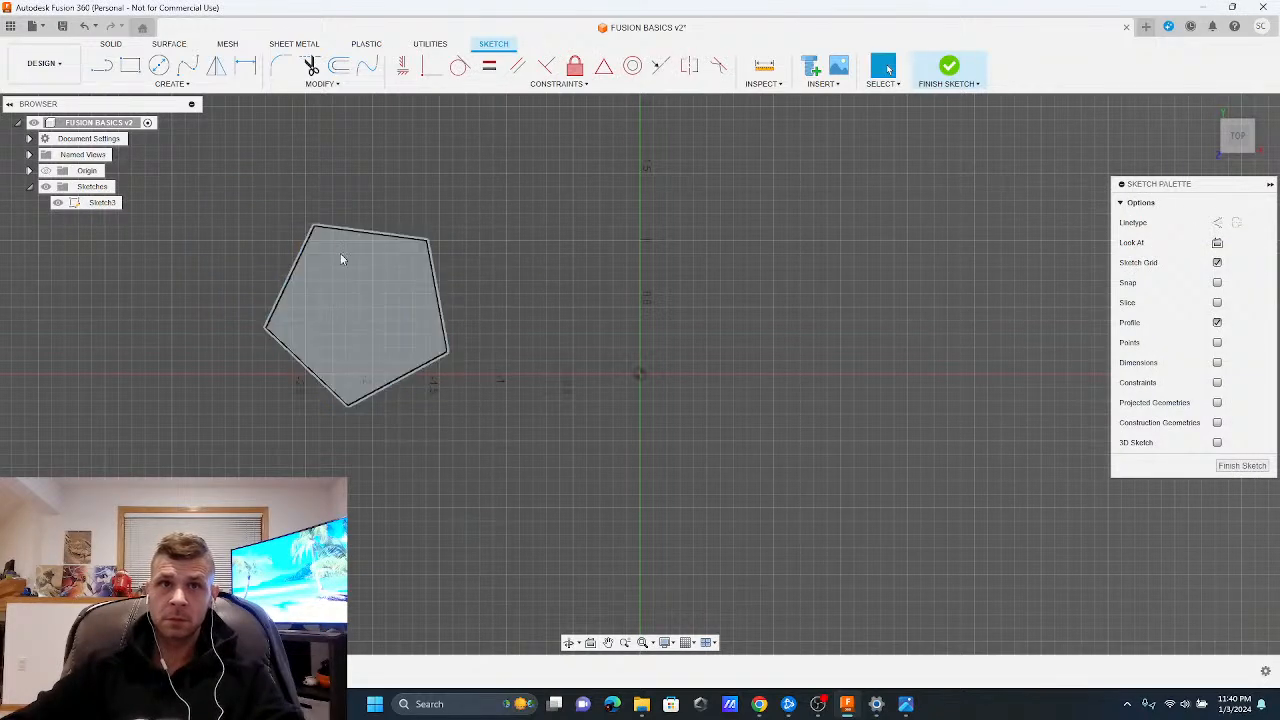
click(428, 266)
key(Escape)
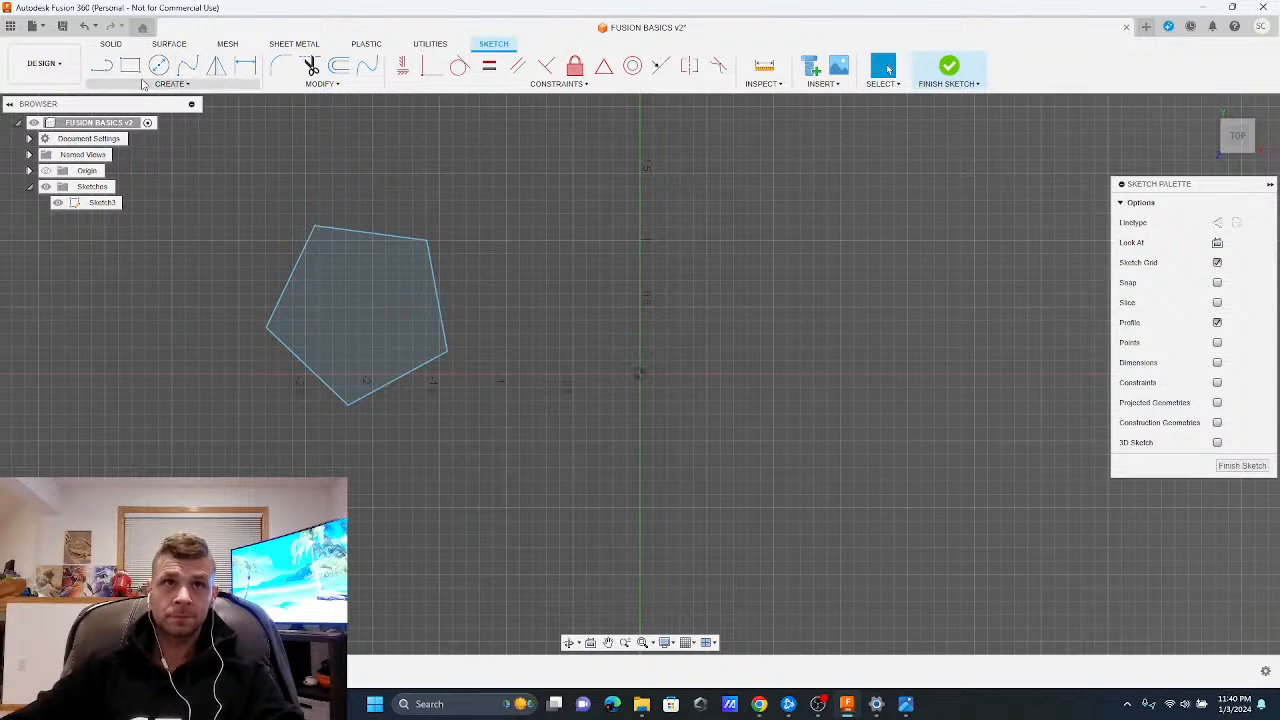
Offset the pentagon's outline inward by about 0.08 in
click(338, 65)
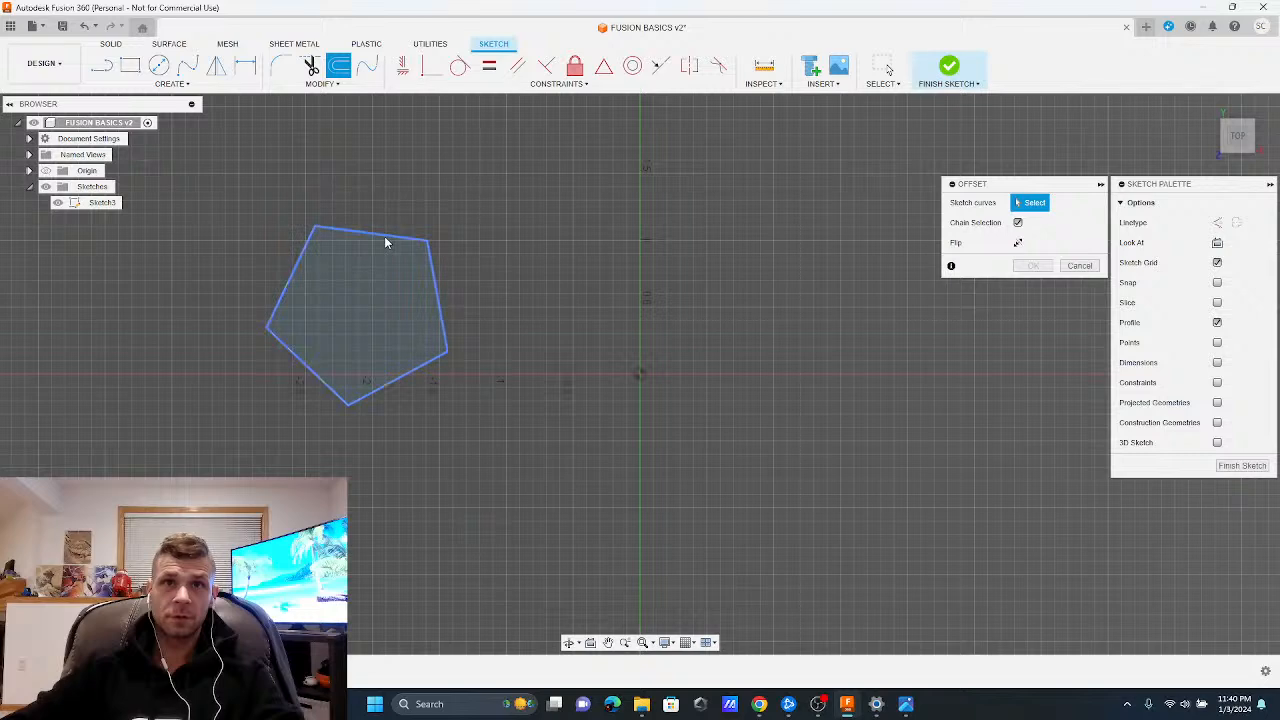
click(385, 236)
drag(385, 230, 383, 245)
click(1033, 287)
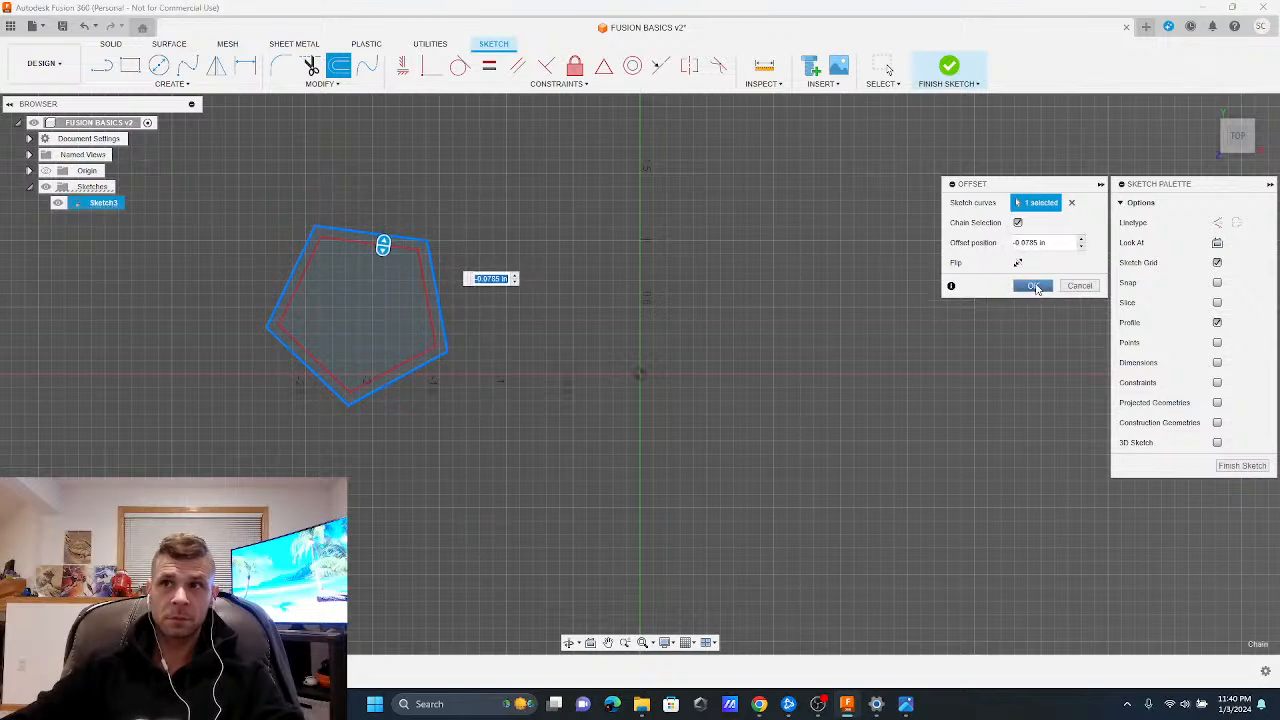
click(421, 278)
click(550, 318)
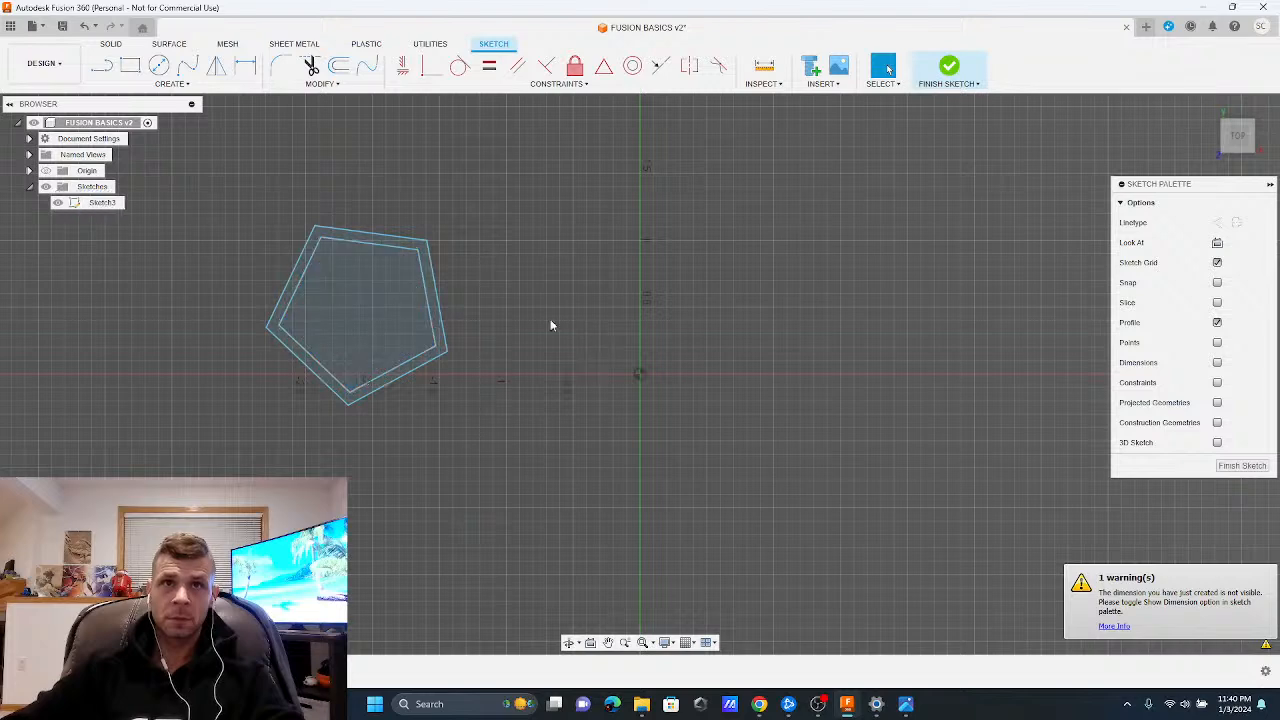
Move the double pentagon about 0.45 in along X and -0.32 in along Y, using the inner pentagon's upper edge as the Move/Copy selection
click(322, 84)
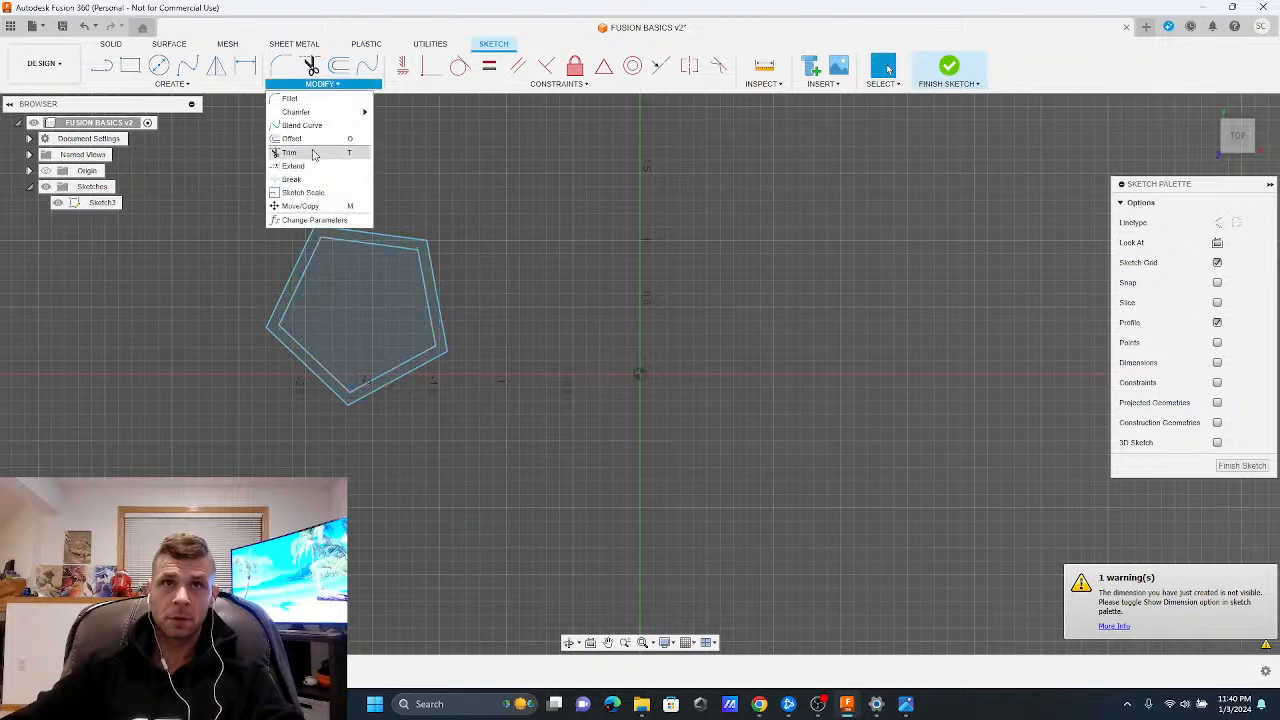
click(302, 206)
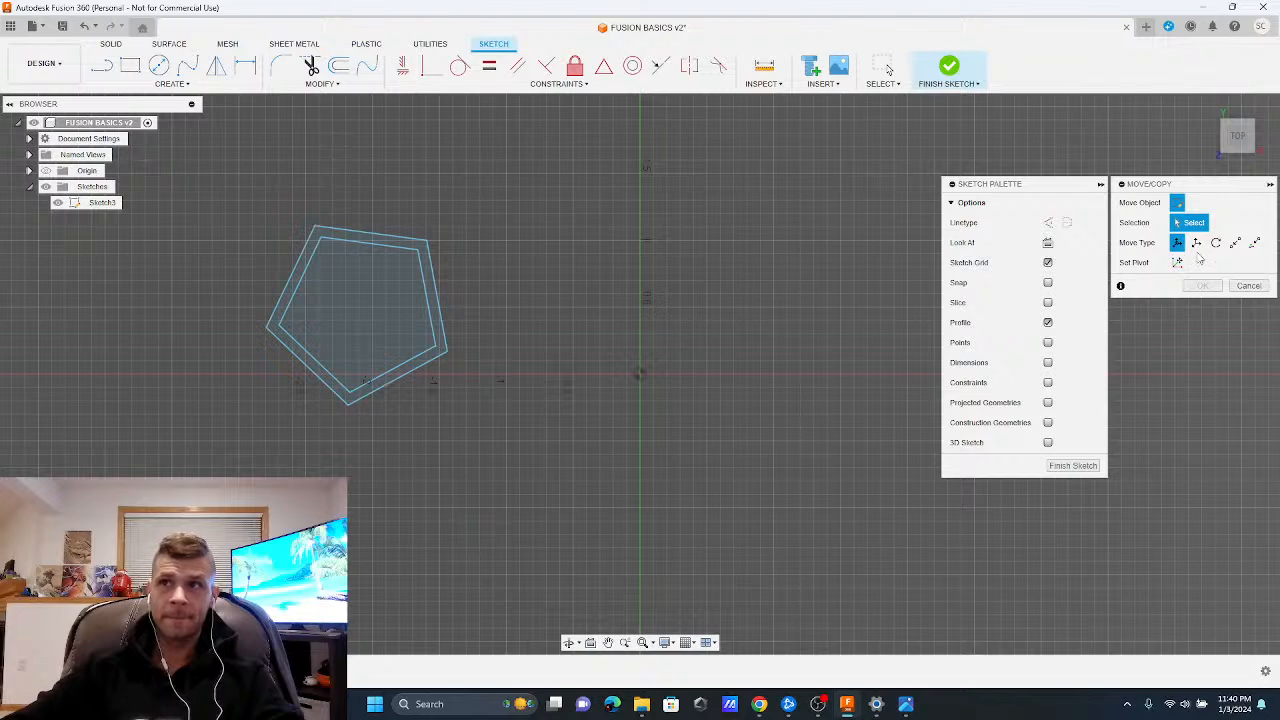
click(392, 248)
mouse_move(419, 240)
mouse_down()
mouse_move(386, 289)
mouse_move(557, 229)
mouse_move(427, 238)
mouse_up()
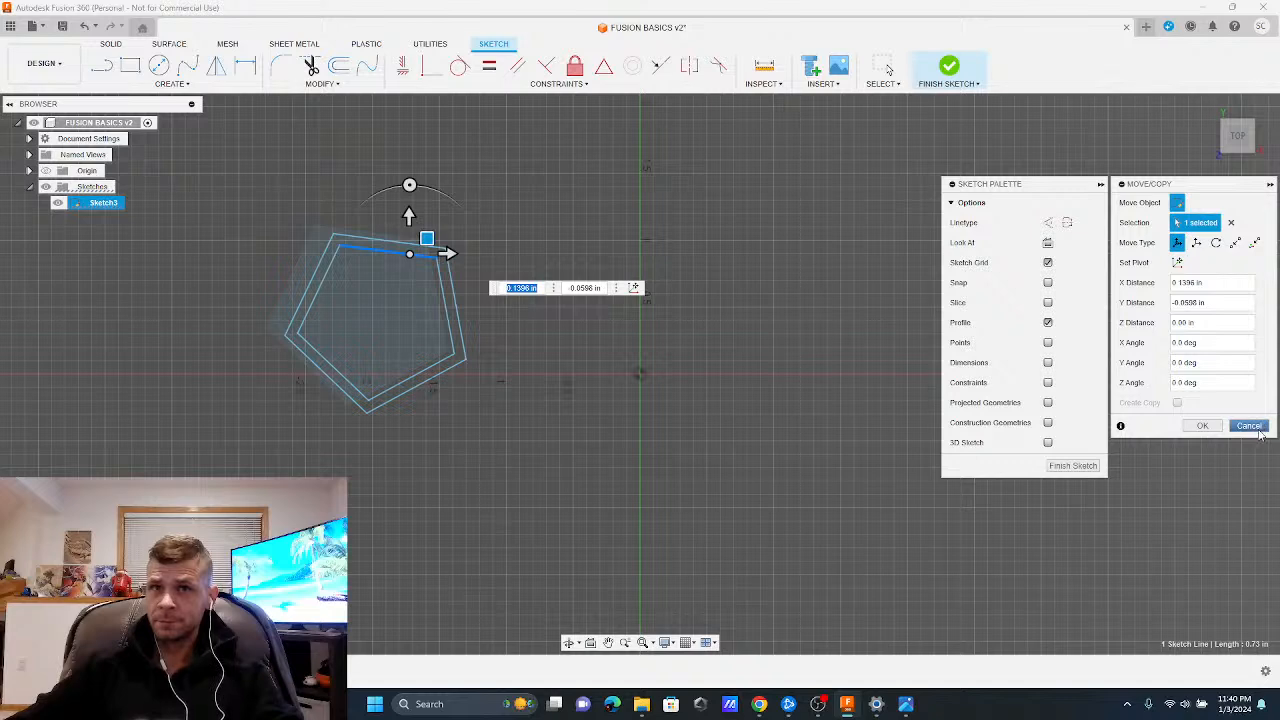
drag(451, 250, 493, 285)
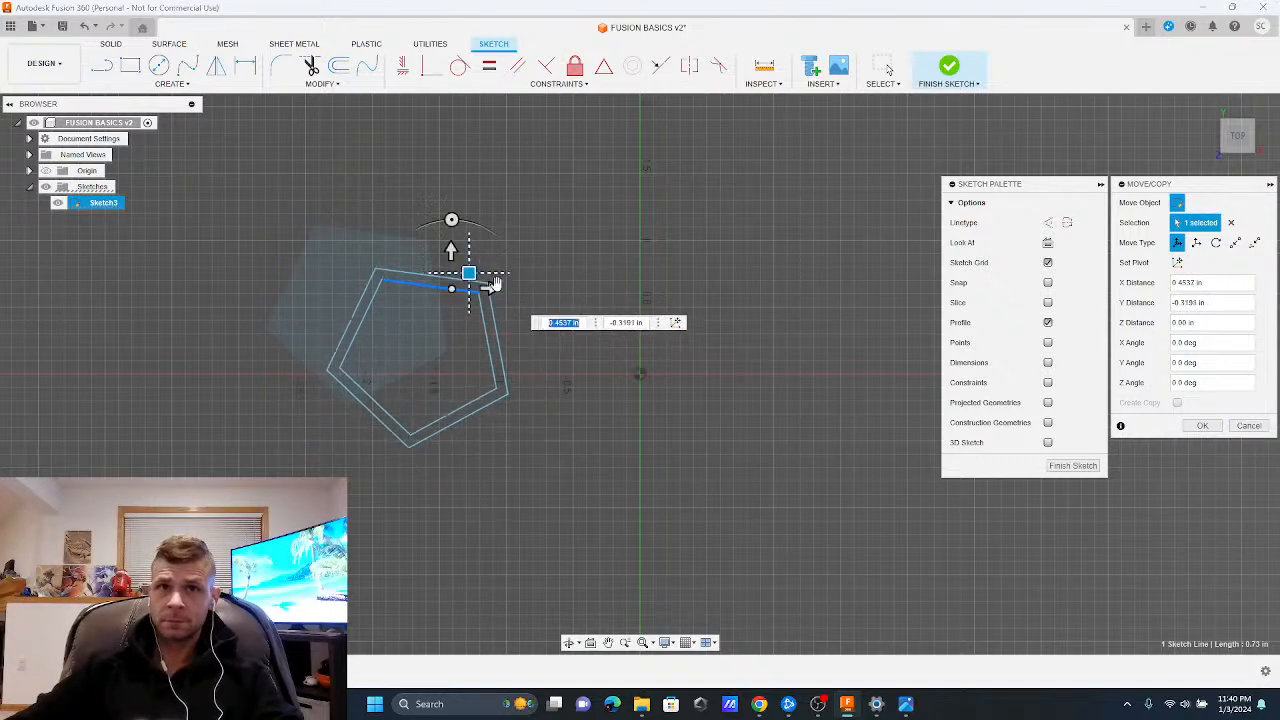
click(1203, 427)
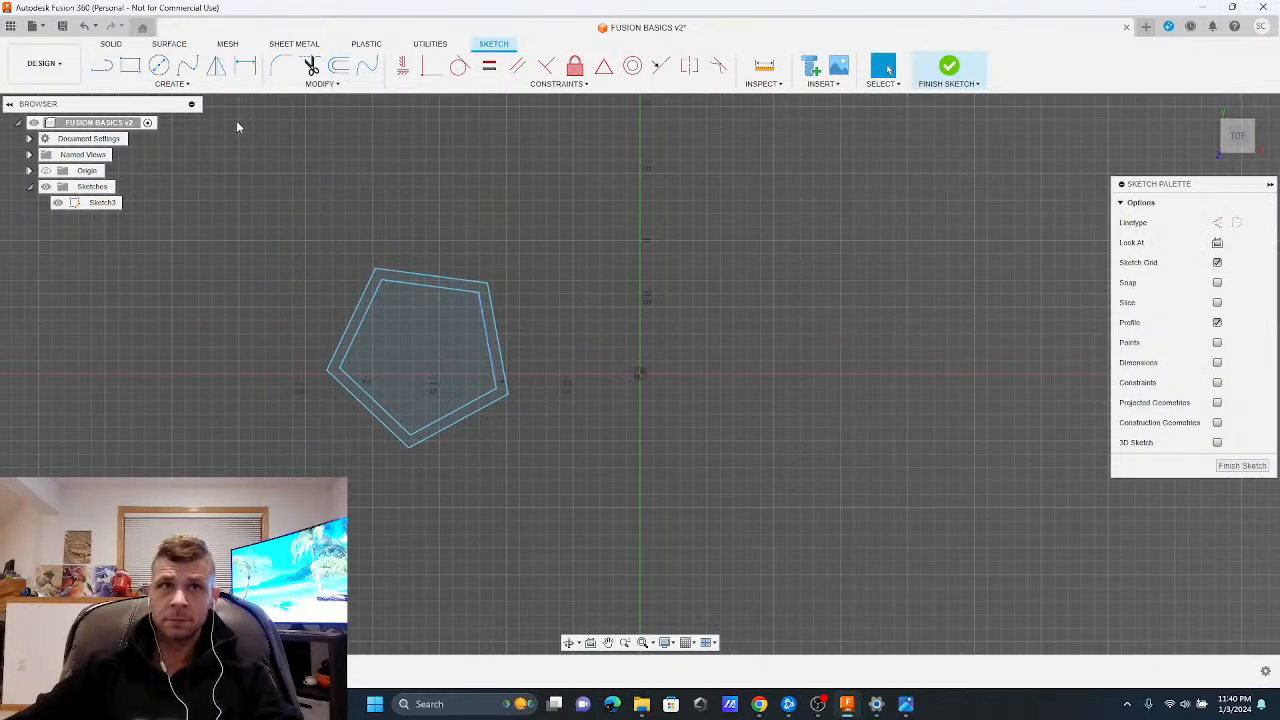
Draw a five-pointed star by joining the inner pentagon's non-adjacent corners with lines, and finish the sketch
click(170, 84)
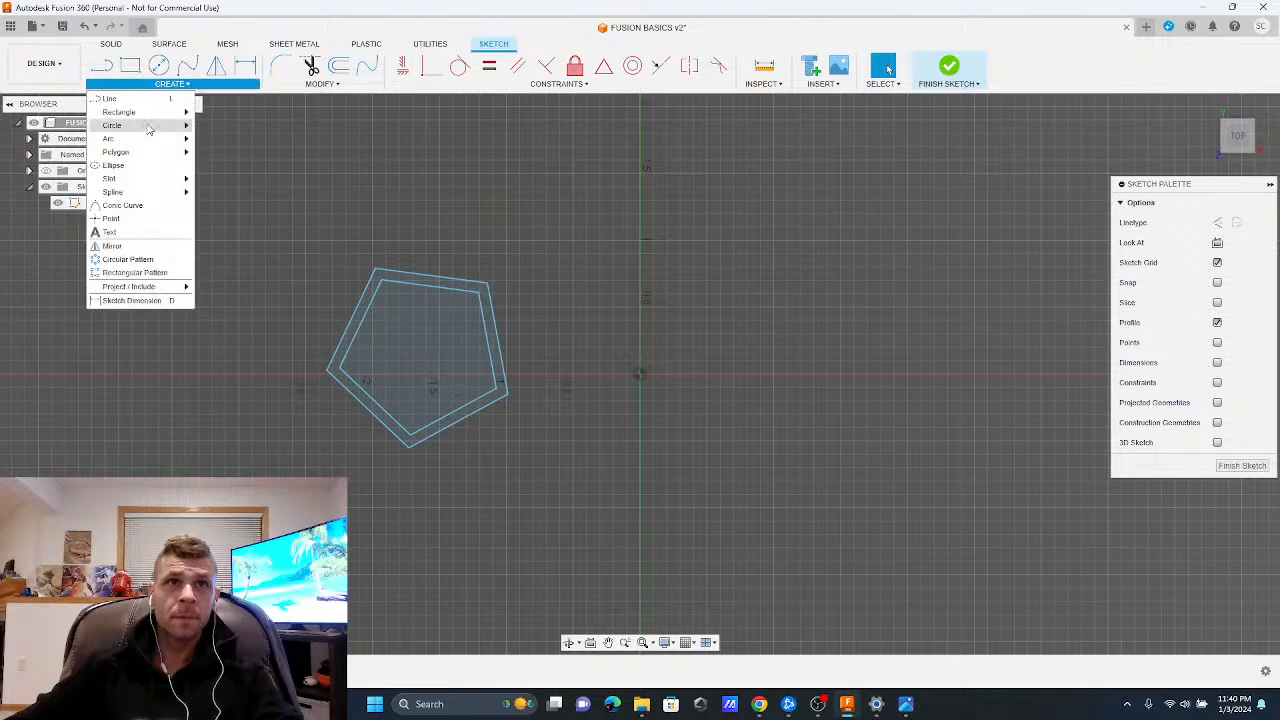
click(110, 99)
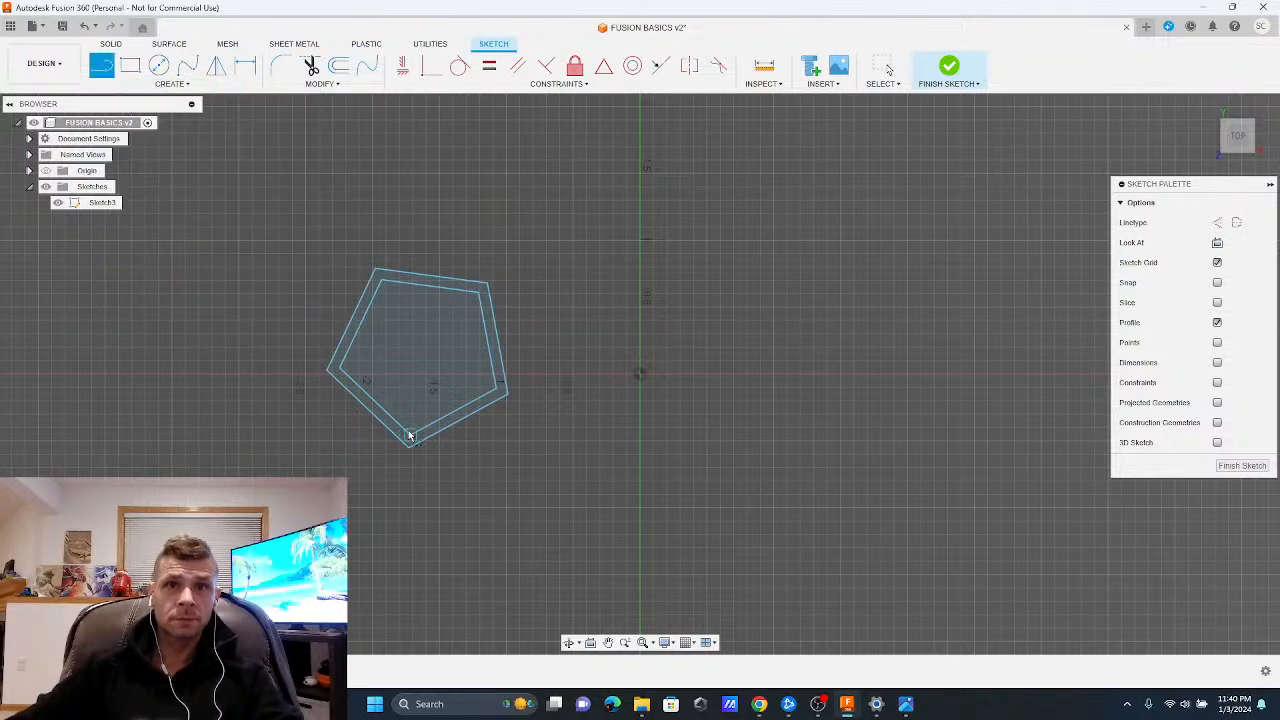
click(409, 436)
click(382, 284)
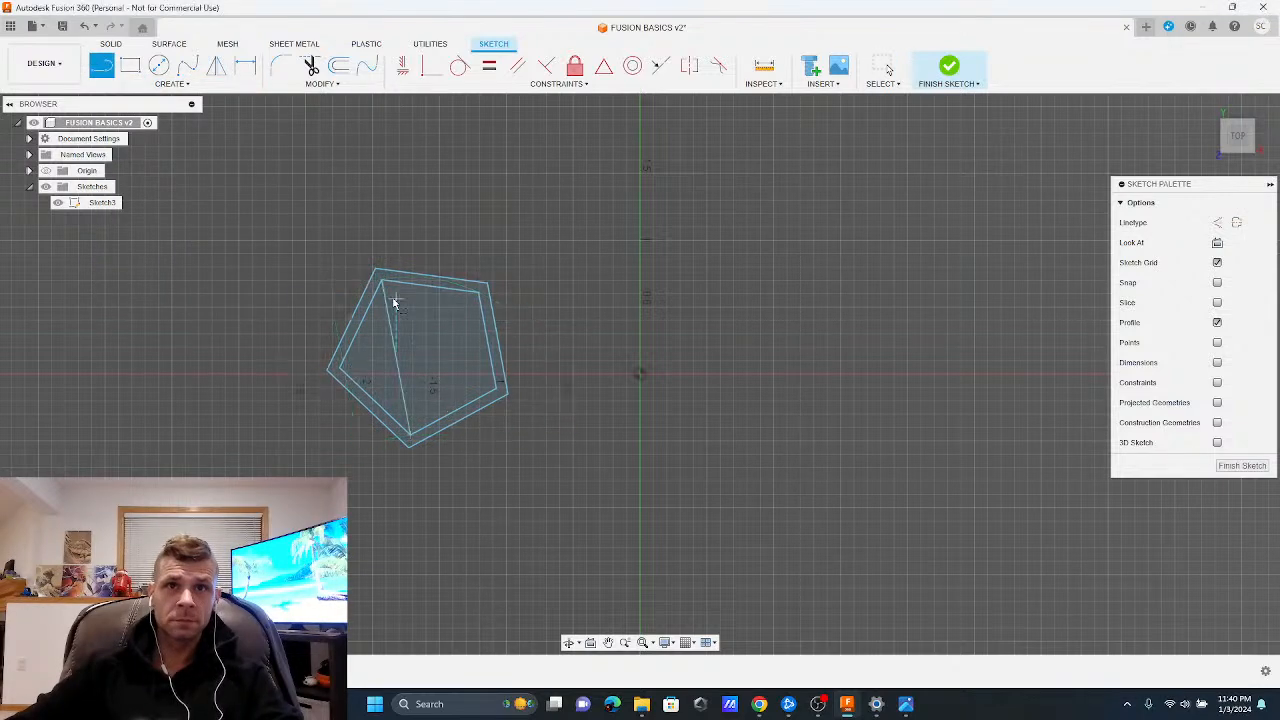
click(382, 284)
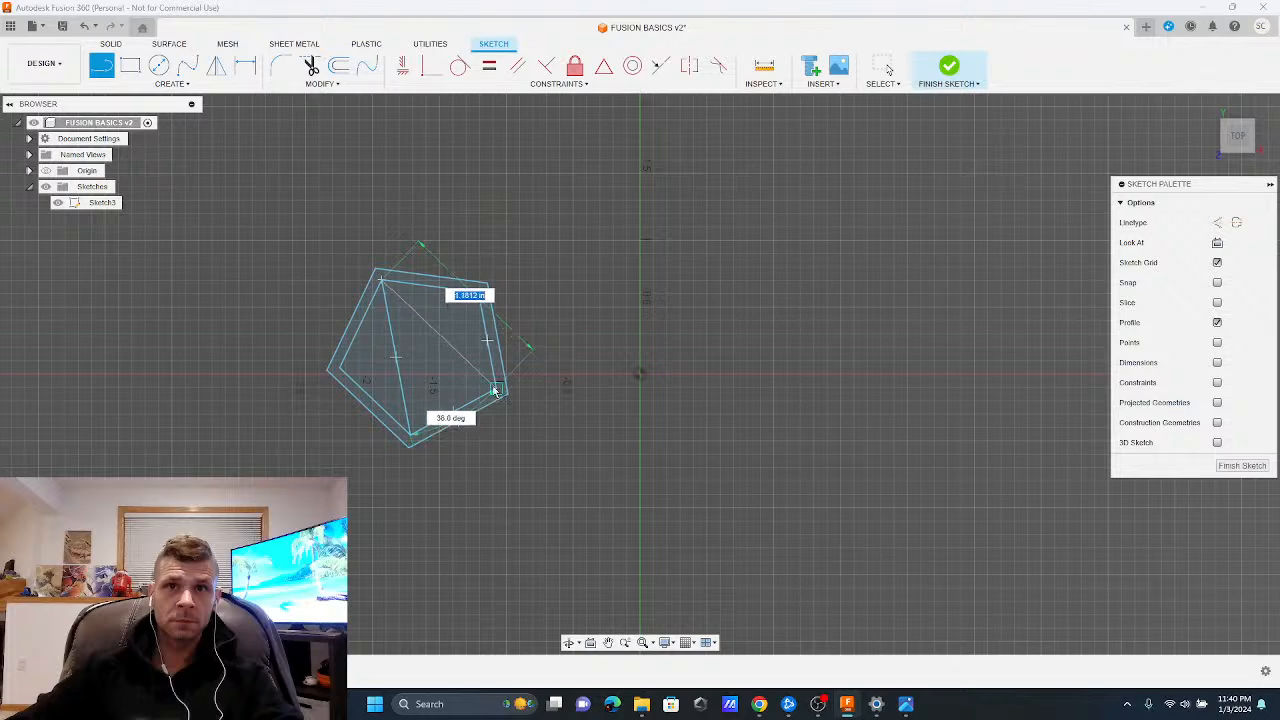
click(494, 390)
click(478, 290)
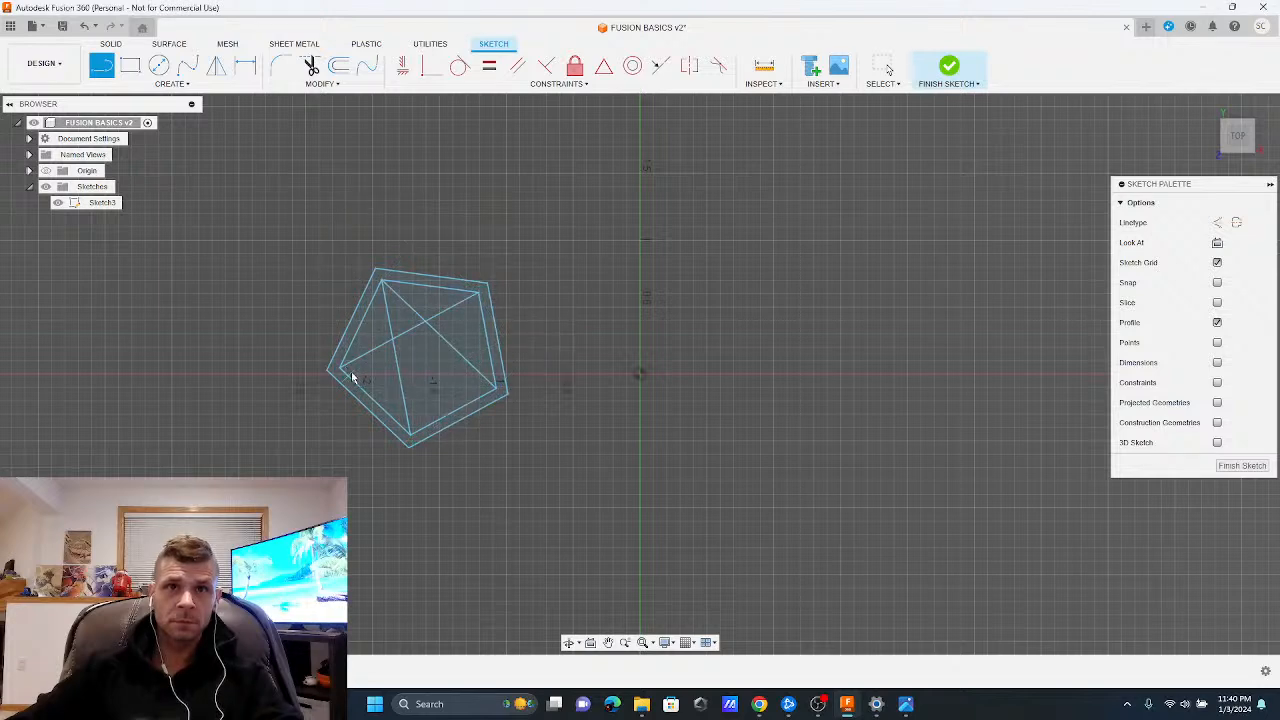
click(340, 368)
click(494, 387)
click(478, 292)
double_click(412, 436)
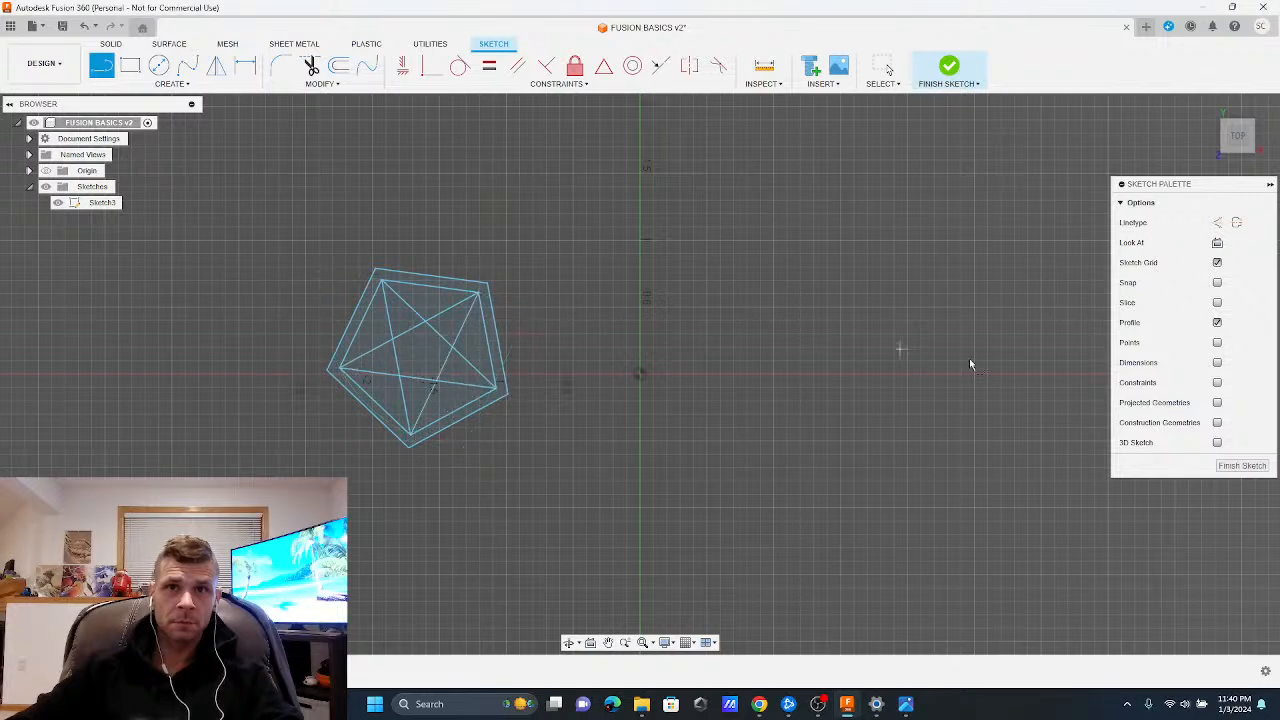
click(1246, 467)
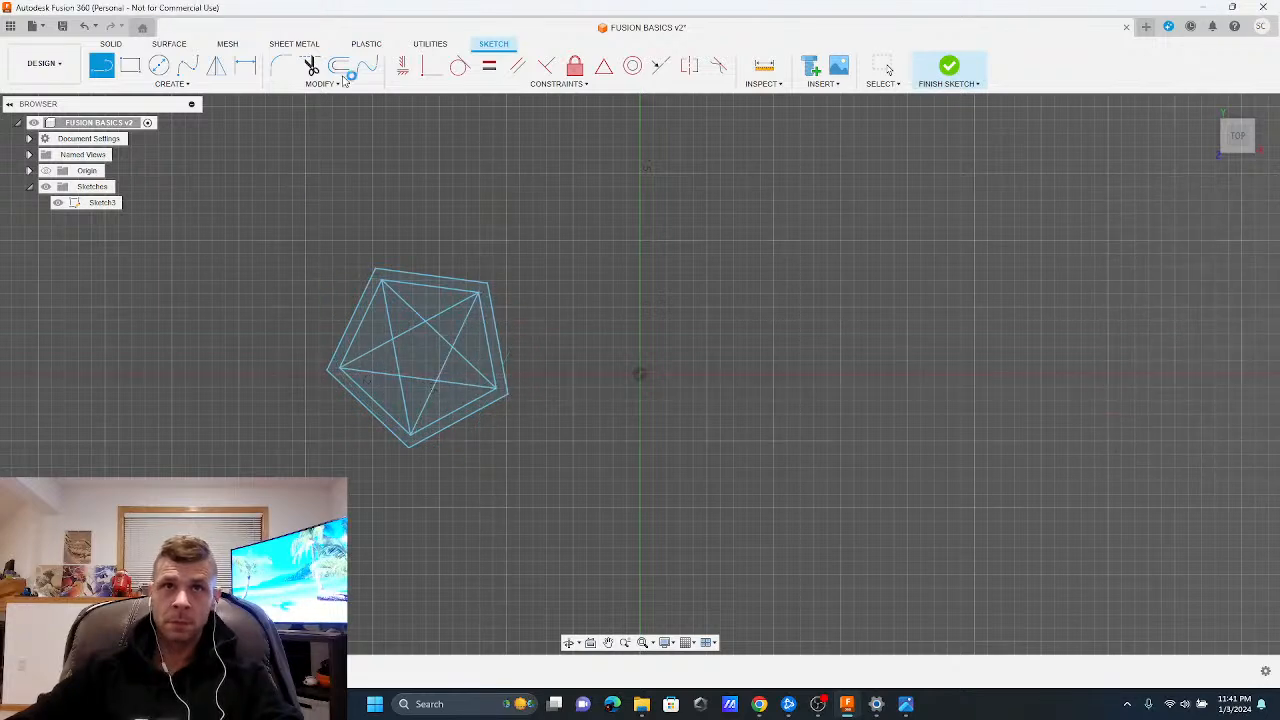
Reopen the pentagon's sketch and move all its geometry about 0.18 in along X and 0.31 in along Y with Move/Copy
right_click(95, 203)
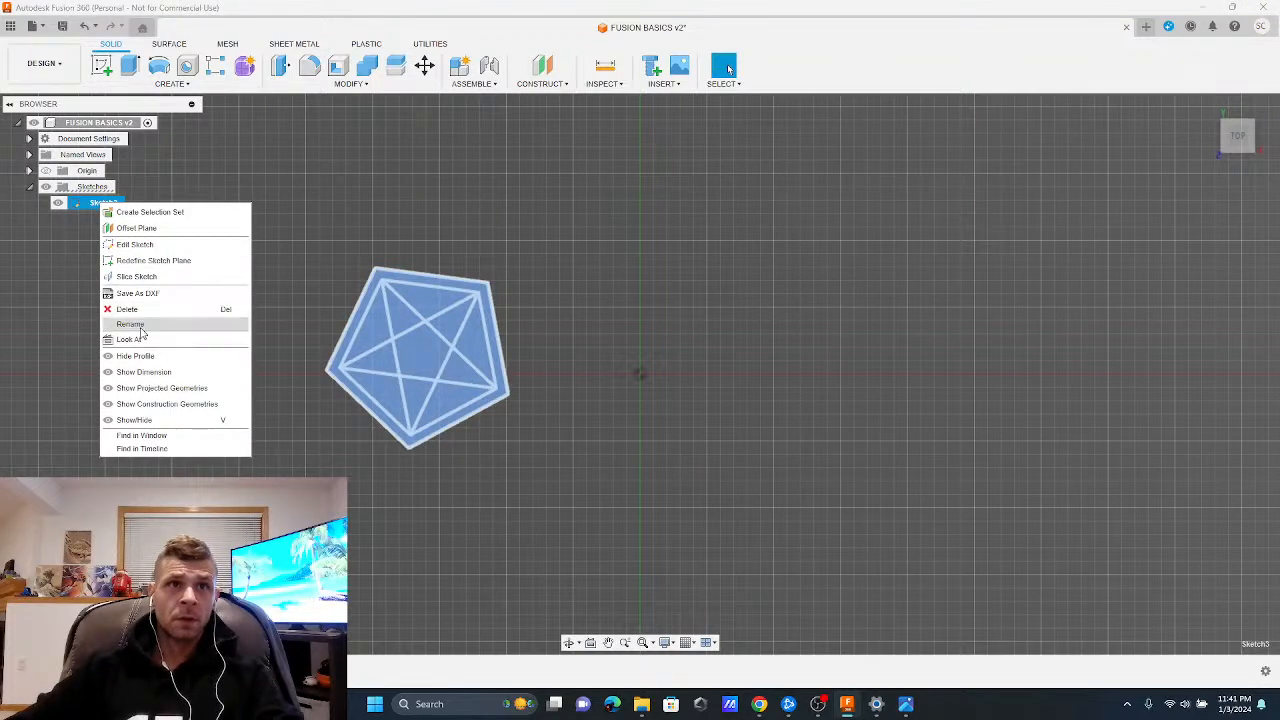
click(138, 246)
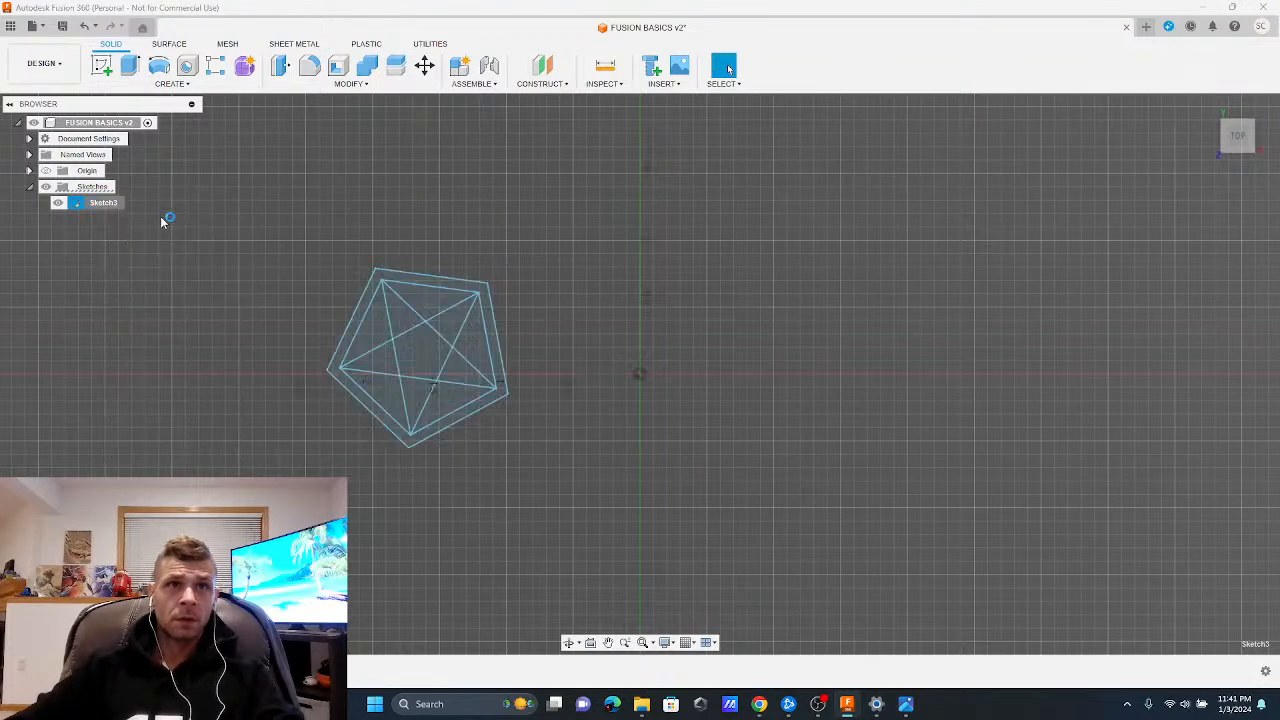
click(318, 84)
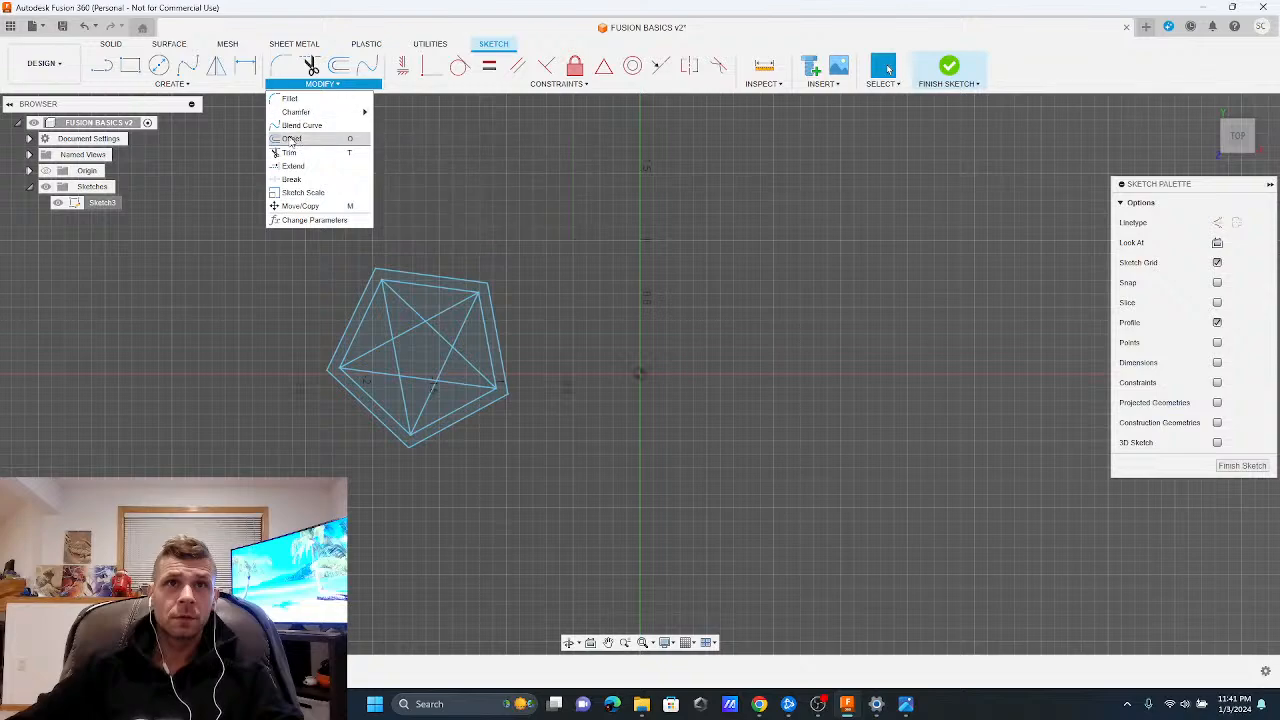
click(298, 206)
mouse_move(311, 229)
mouse_down()
mouse_move(578, 458)
mouse_move(538, 496)
mouse_up()
drag(427, 419, 451, 378)
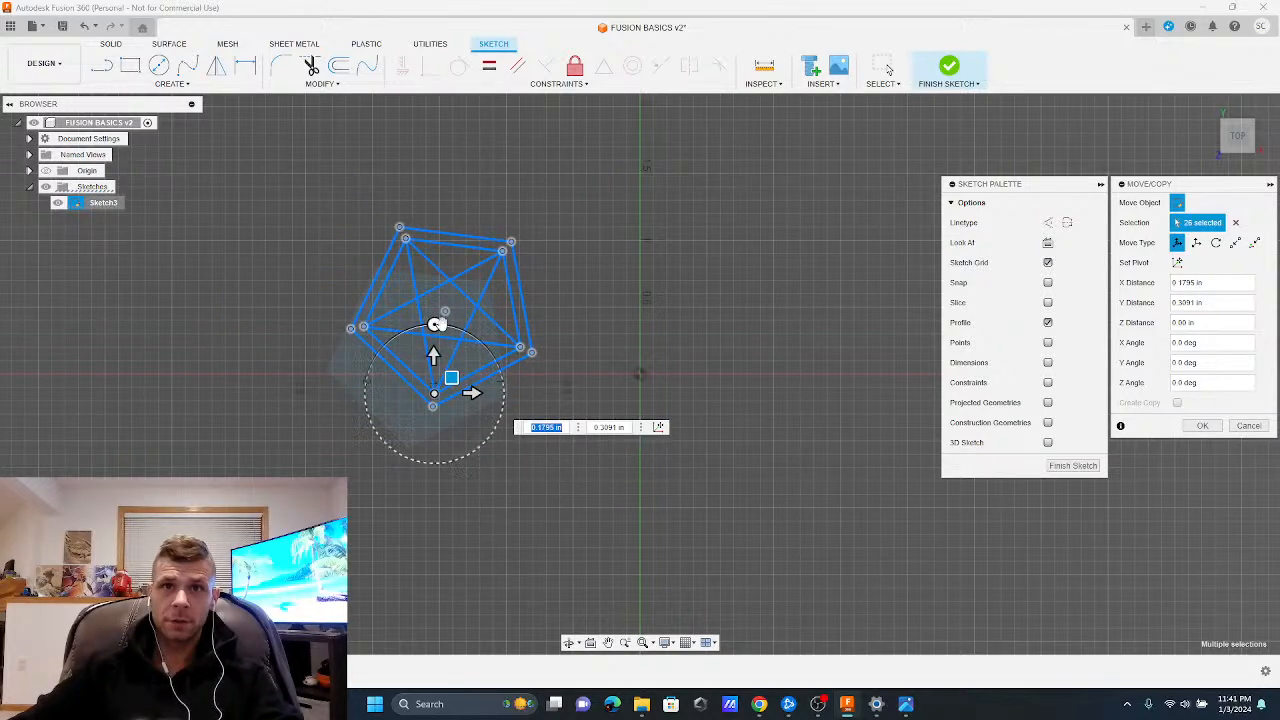
Rotate the selected pentagon and star geometry by -35 degrees about Z, and apply the move
drag(434, 325, 462, 352)
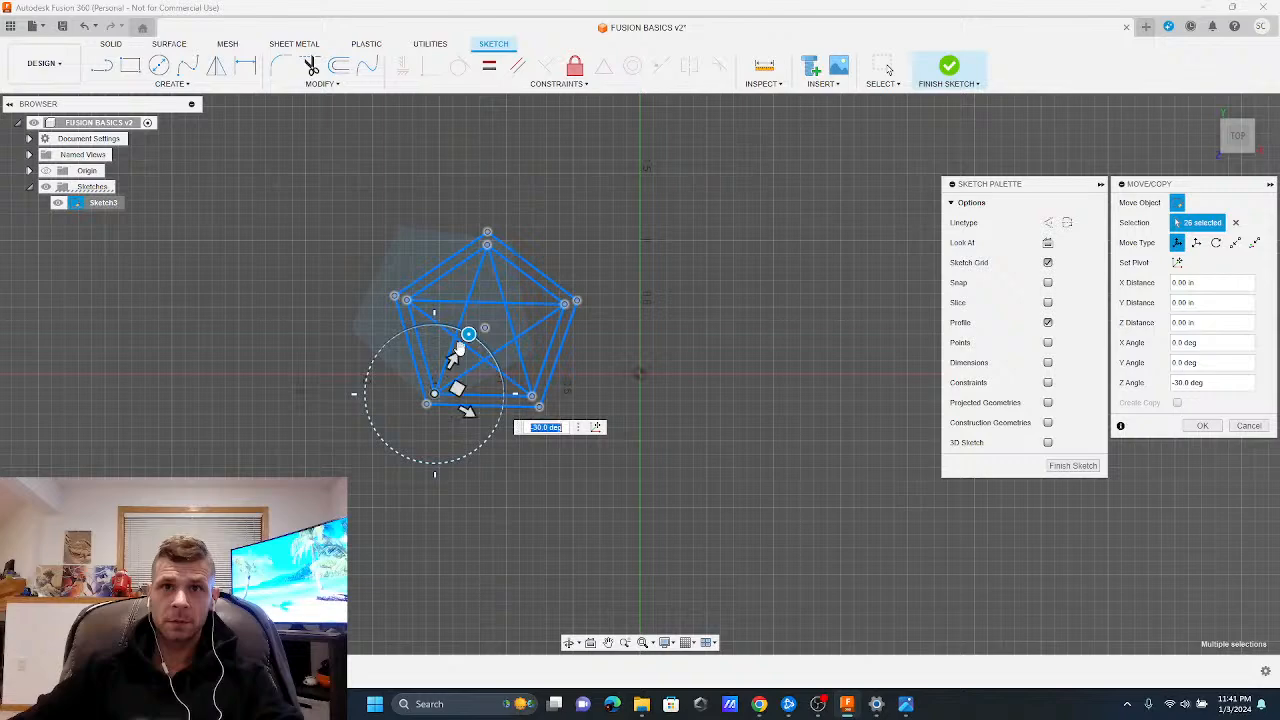
scroll(470, 400, down, 2)
scroll(485, 408, up, 6)
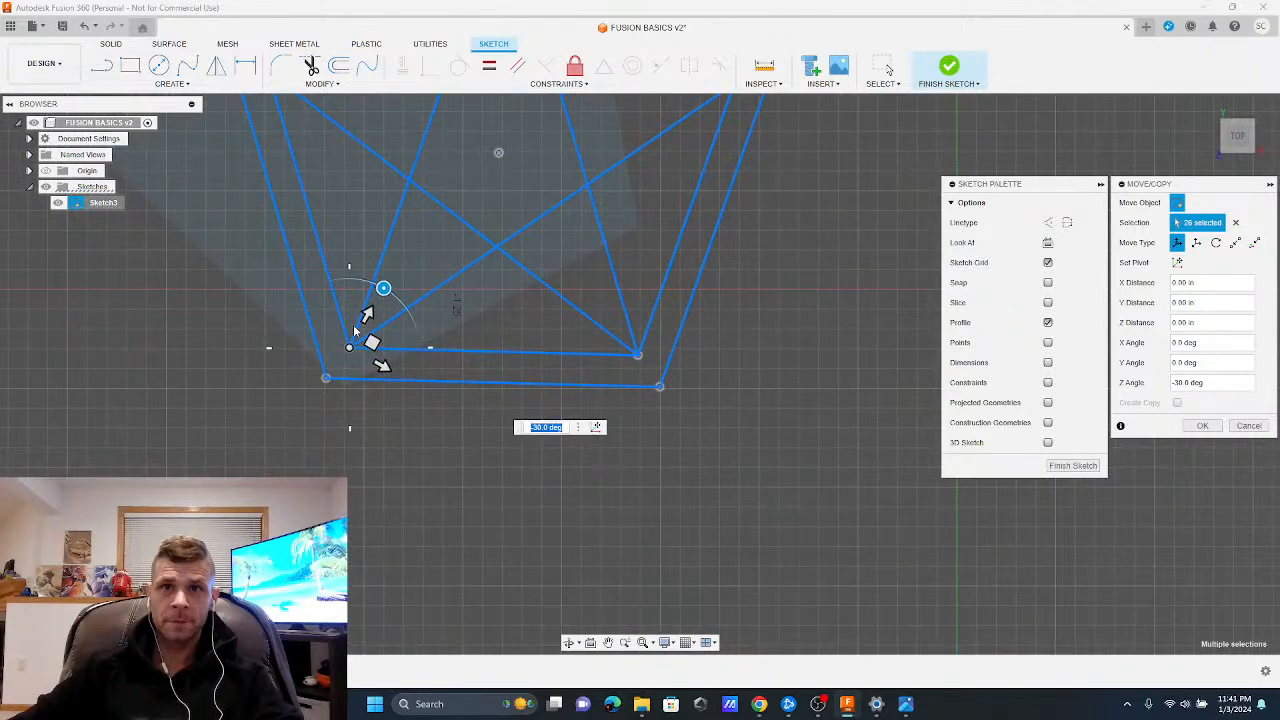
drag(384, 288, 386, 290)
scroll(500, 400, down, 4)
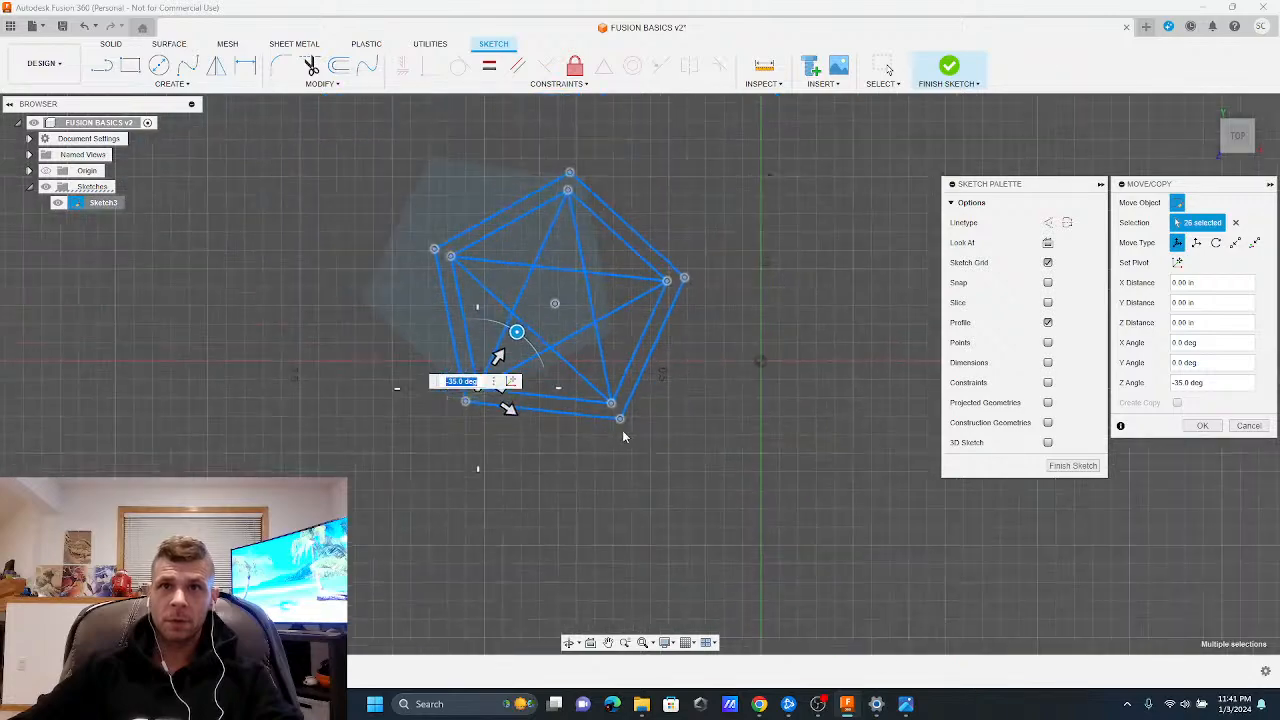
click(1205, 427)
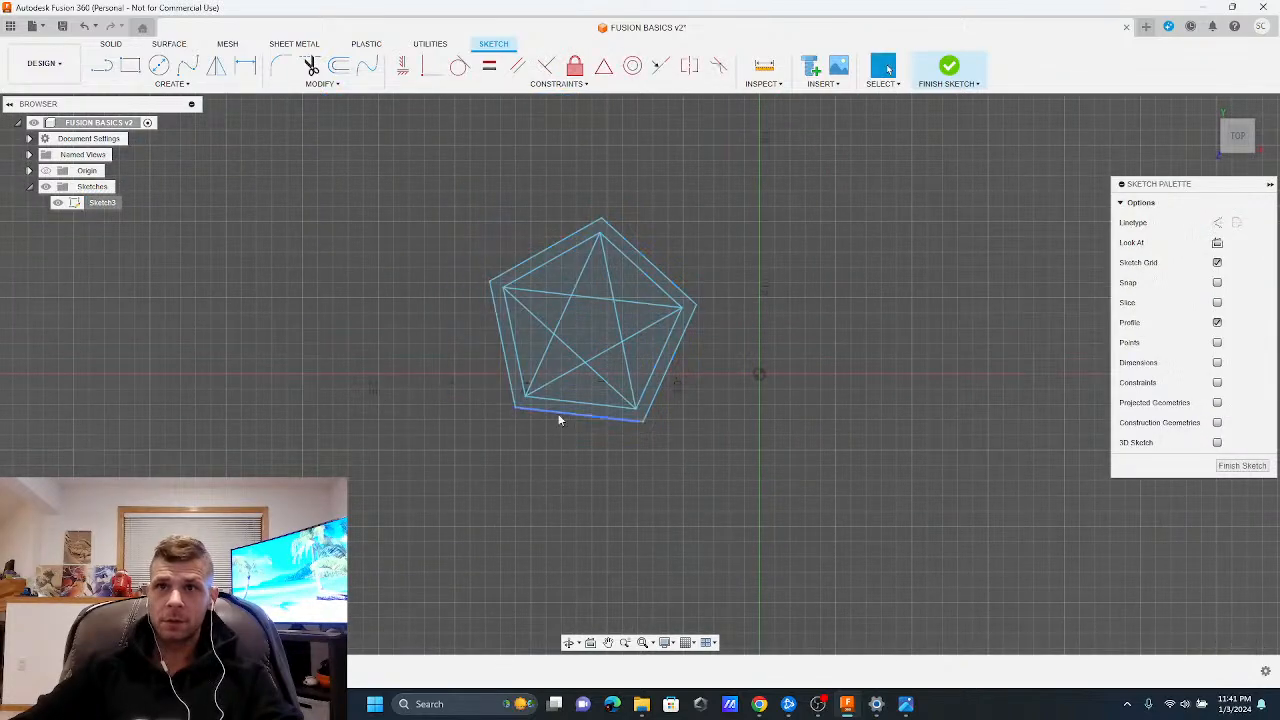
Sketch a horizontal line about 2.29 in long just below the pentagon
click(101, 66)
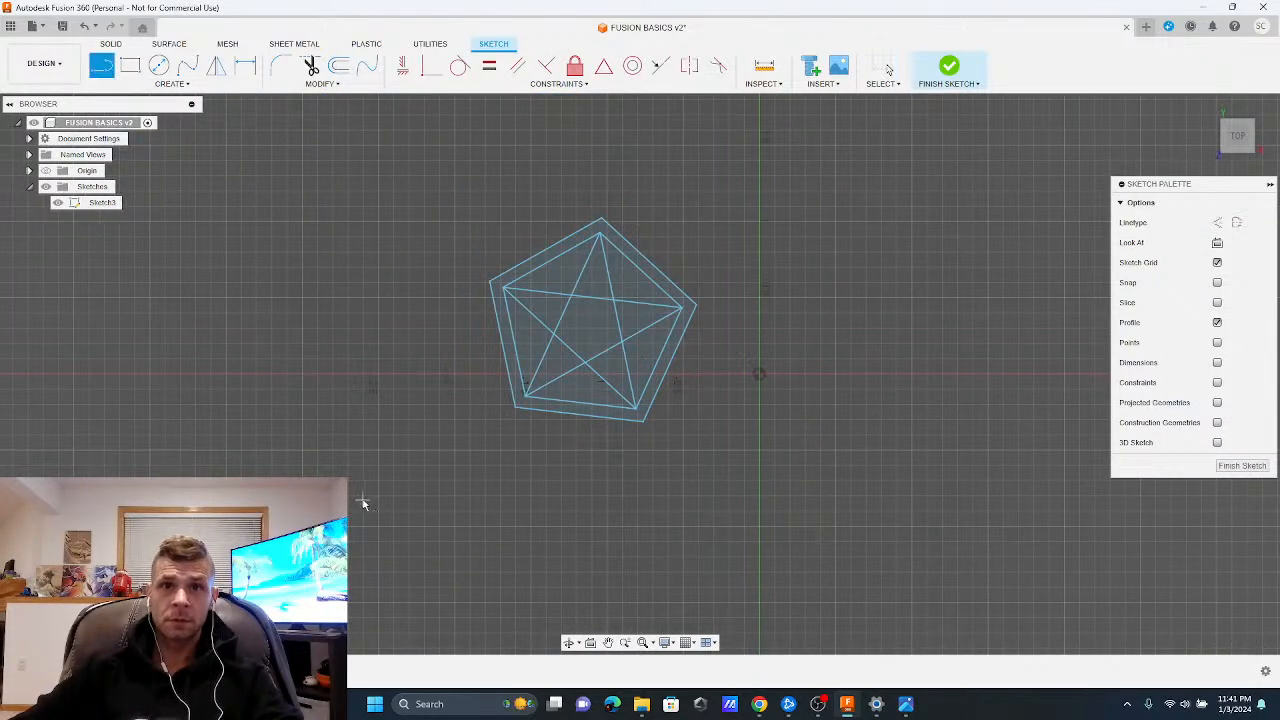
click(377, 452)
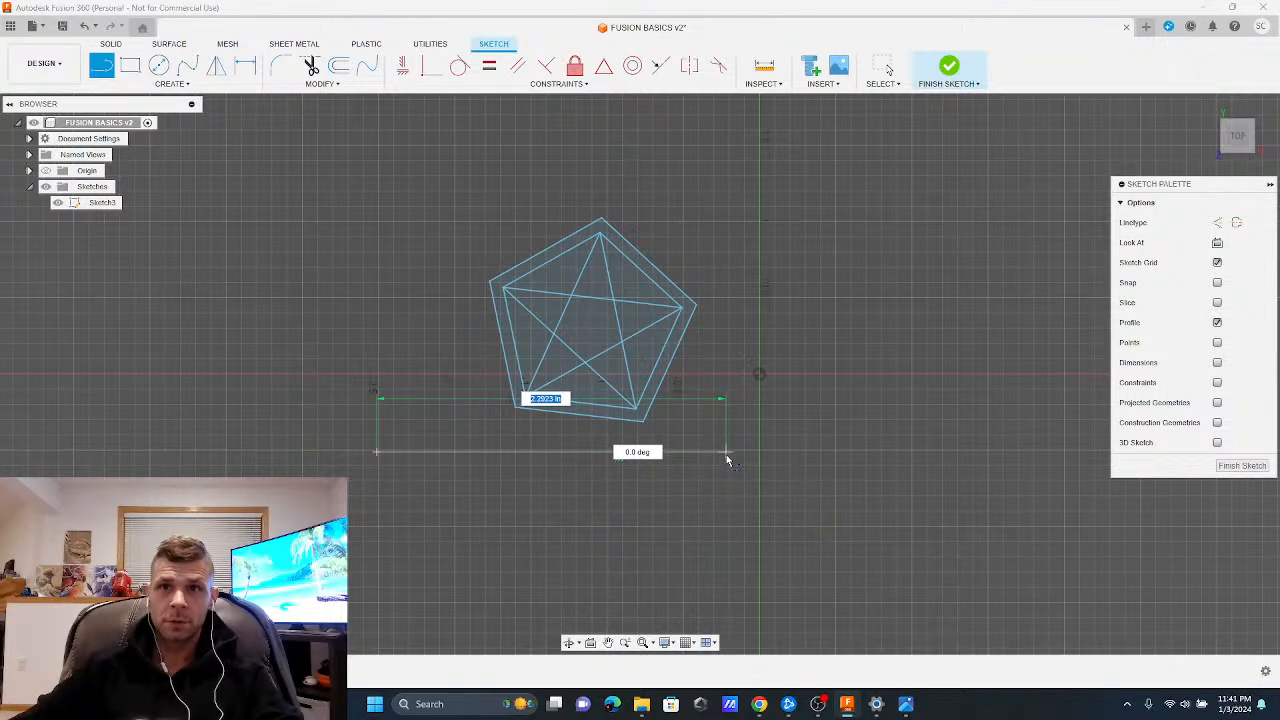
click(726, 454)
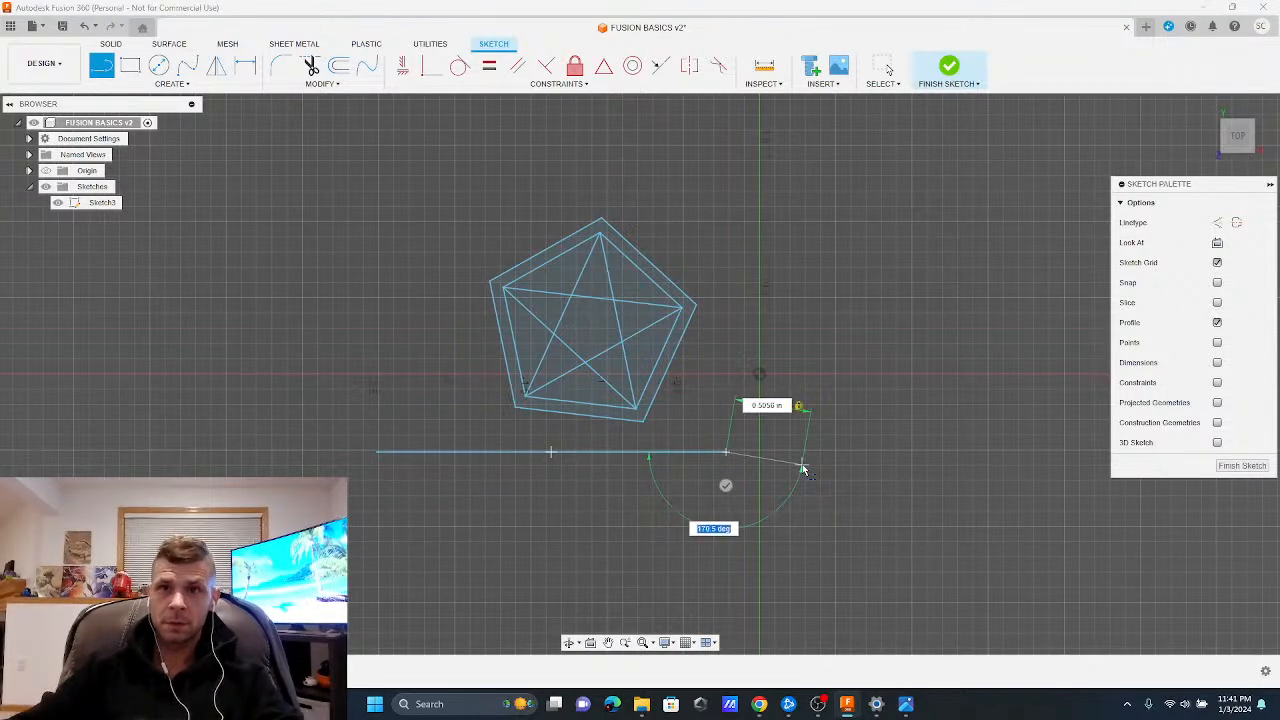
key(Escape)
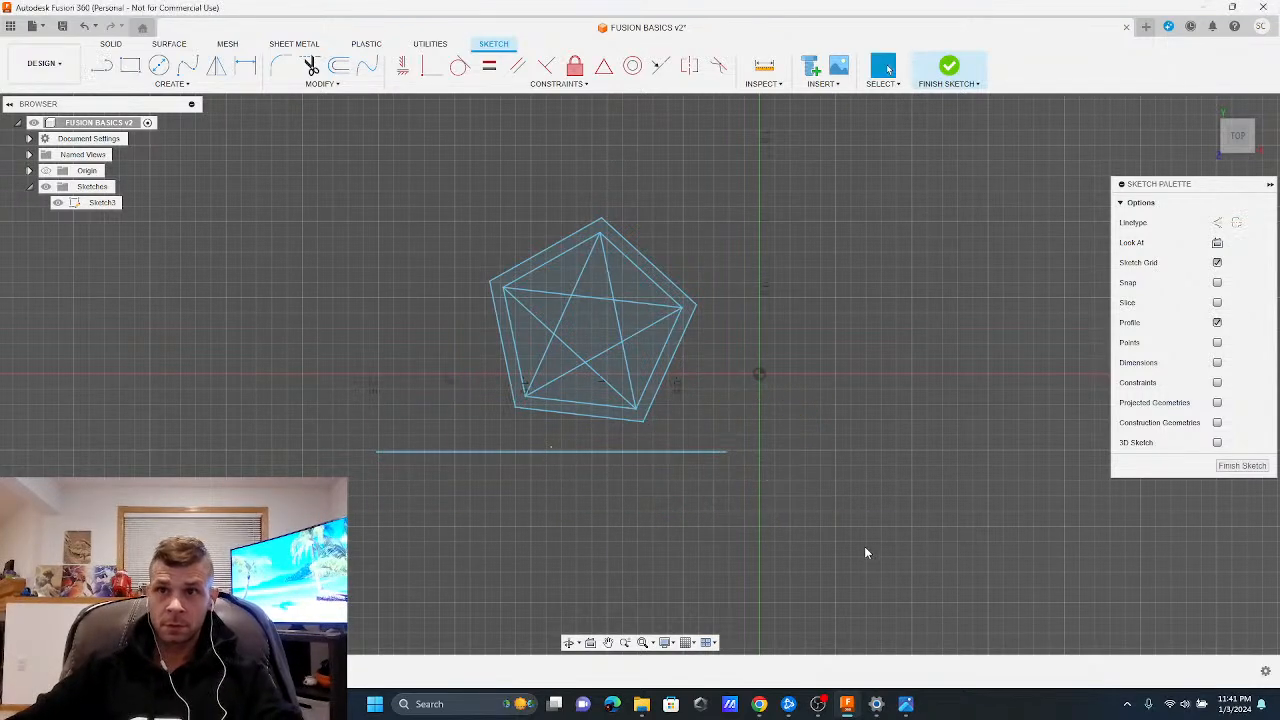
Apply a Parallel constraint between the outer pentagon's lower edge and the horizontal line
click(522, 72)
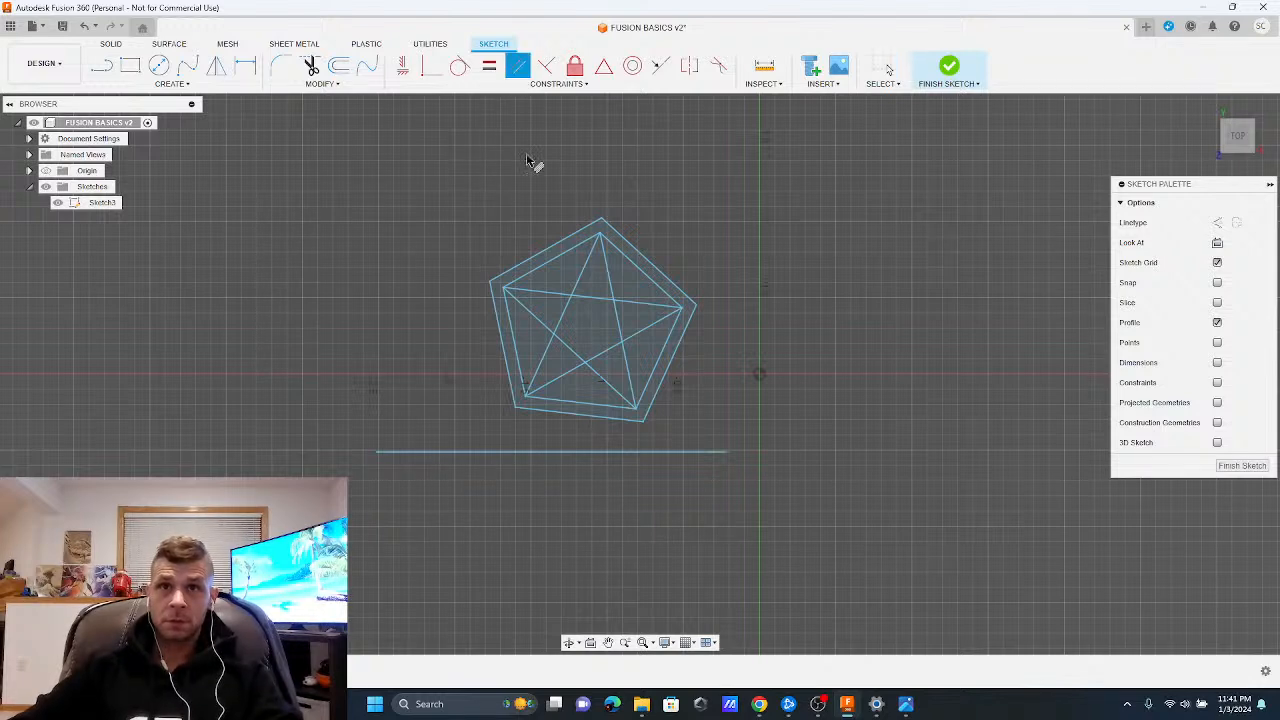
click(574, 418)
click(575, 452)
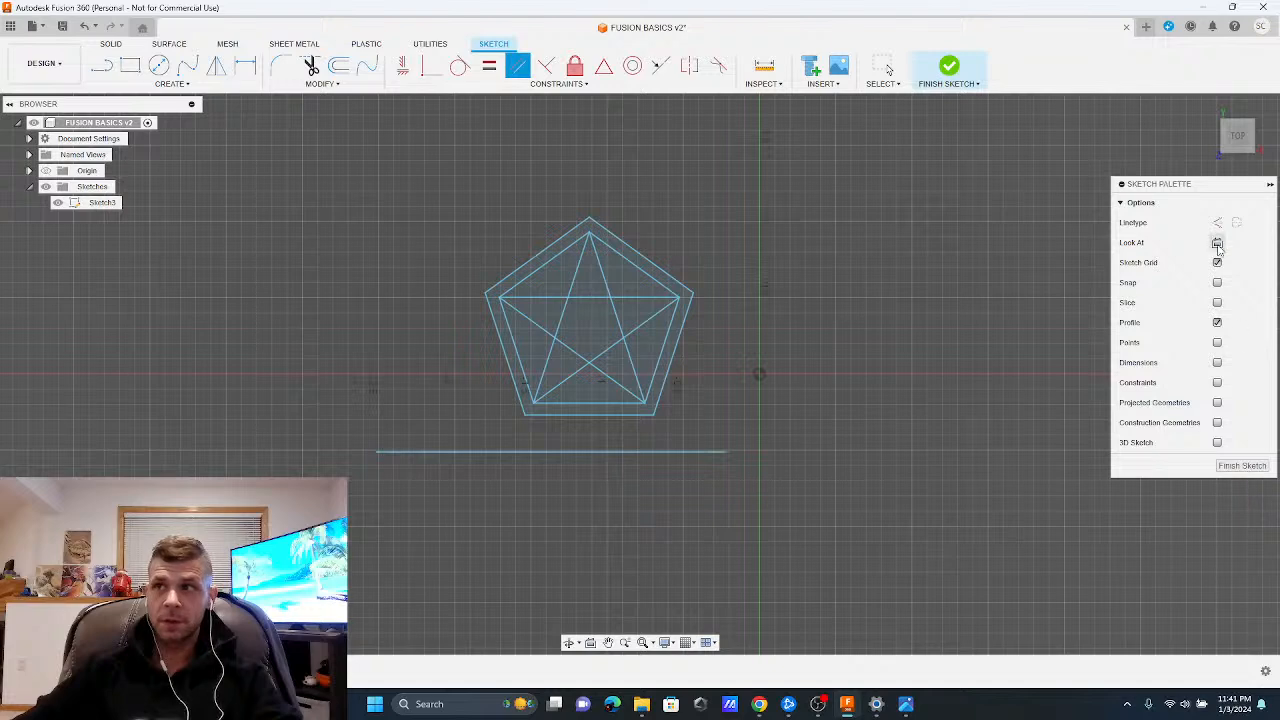
Move the pentagons and star about 1.12 in along X and 0.19 in along Y with Move/Copy, leaving out the horizontal line
click(322, 84)
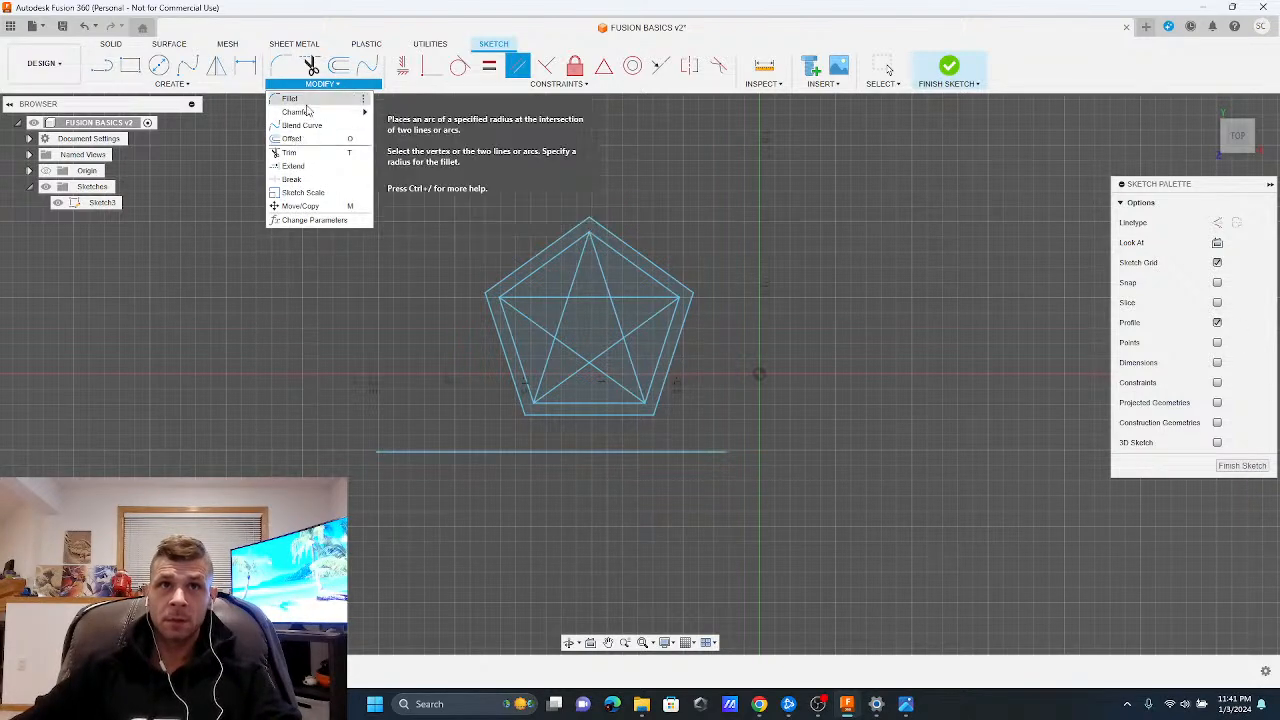
click(305, 206)
drag(728, 436, 445, 178)
drag(553, 232, 727, 207)
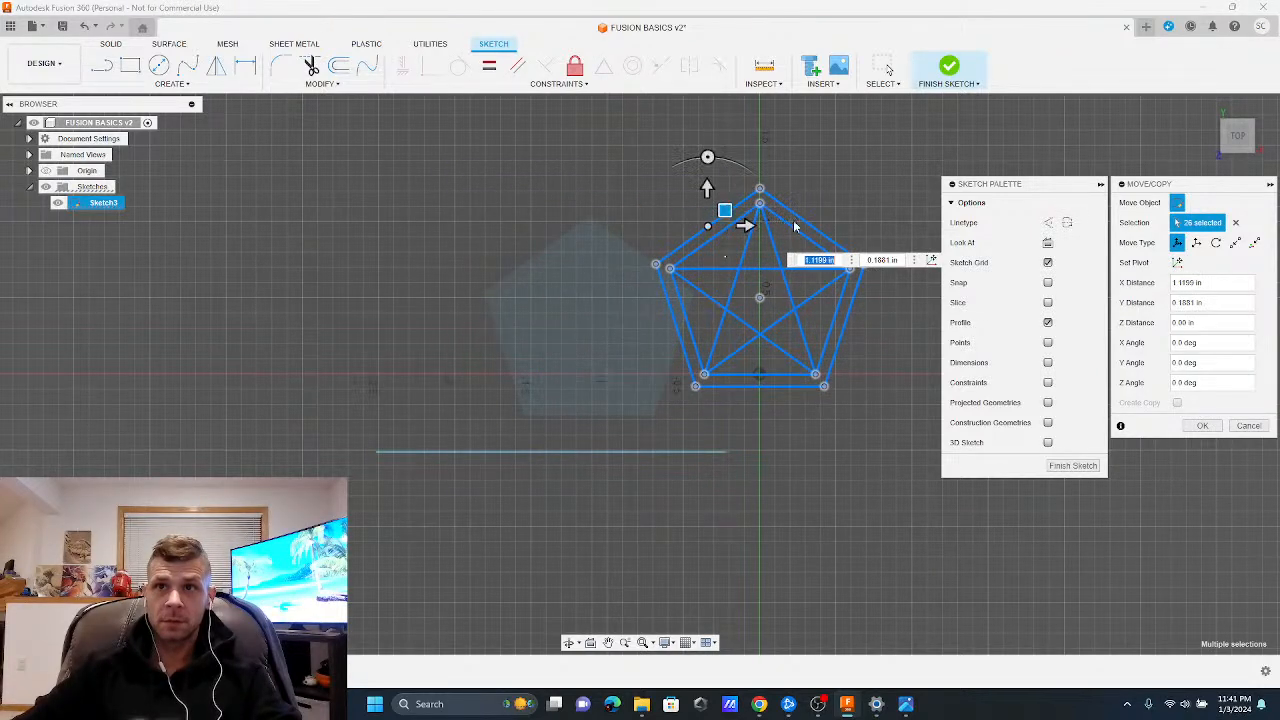
scroll(889, 464, down, 1)
scroll(940, 358, up, 2)
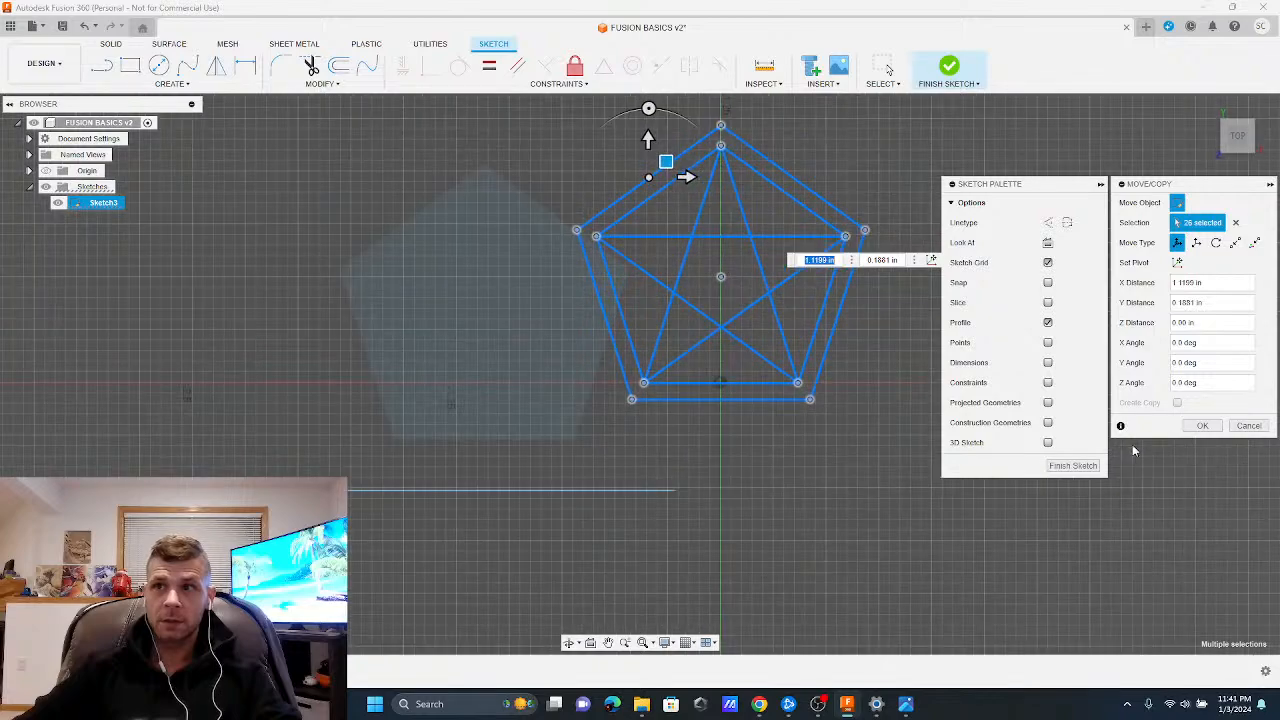
click(1202, 425)
scroll(737, 390, down, 1)
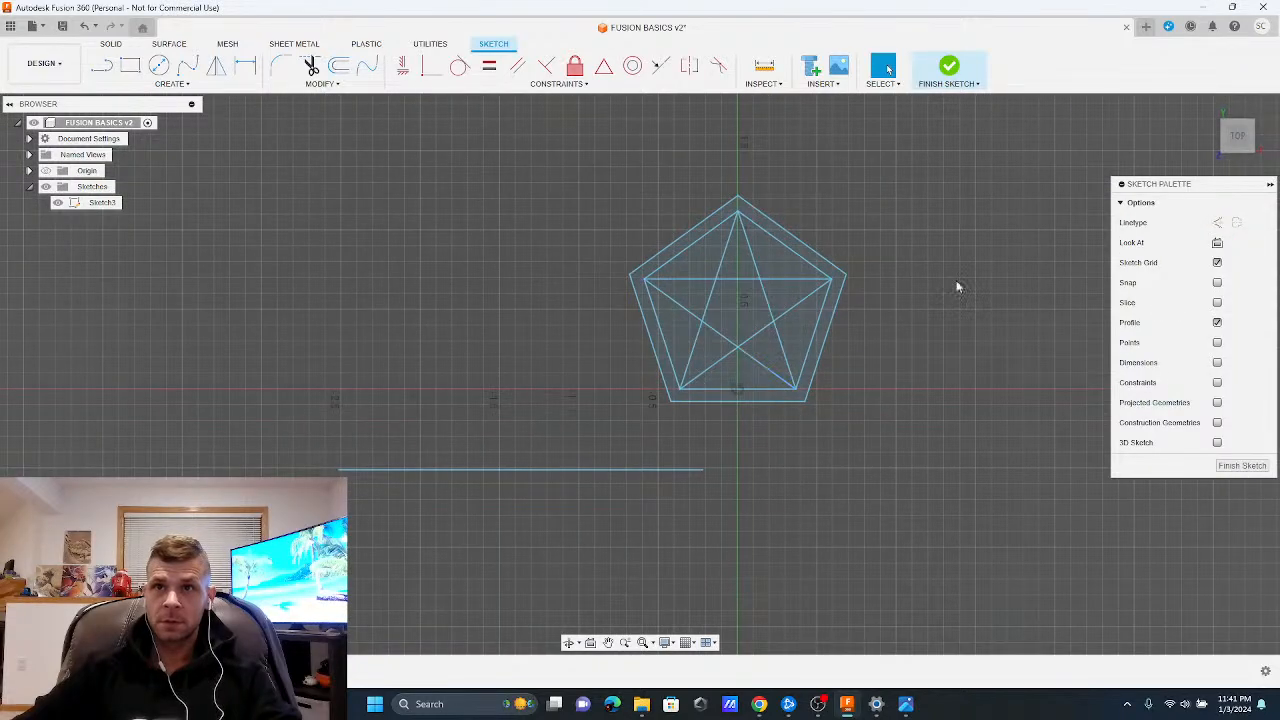
Trim away all five edges of the inner pentagon around the star, and finish the sketch
scroll(843, 254, up, 1)
scroll(560, 220, up, 1)
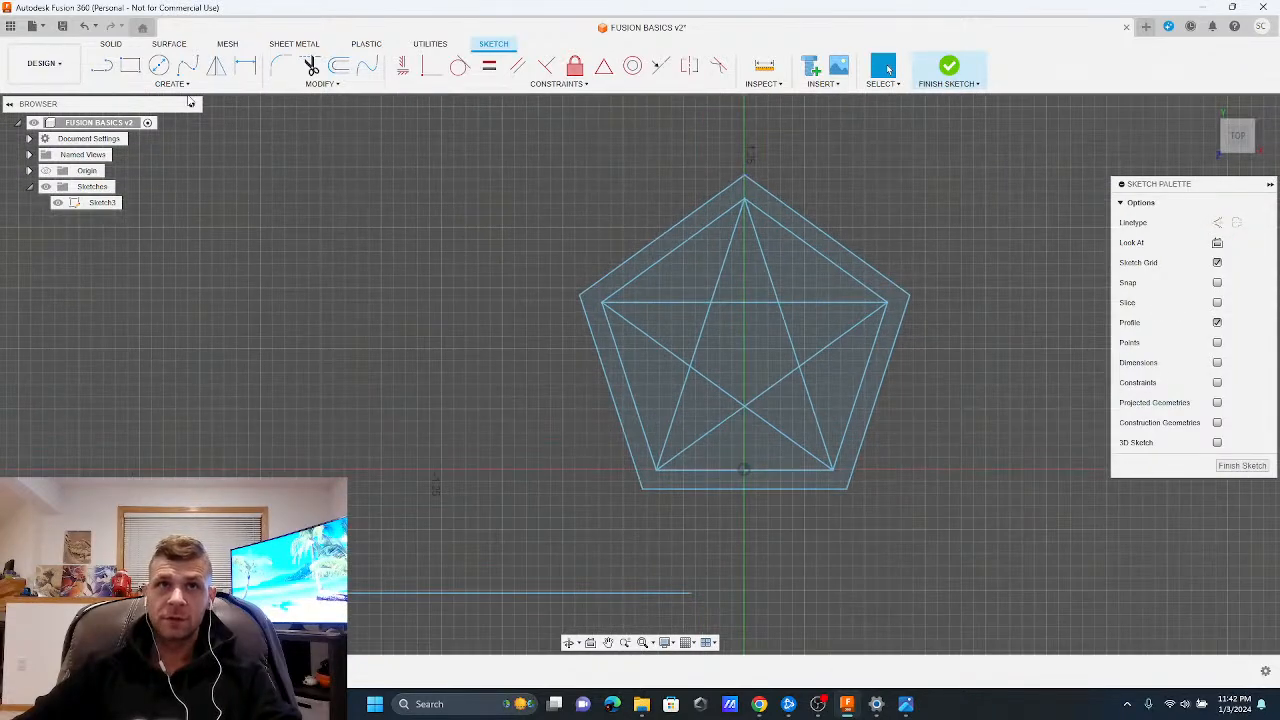
click(311, 66)
click(642, 406)
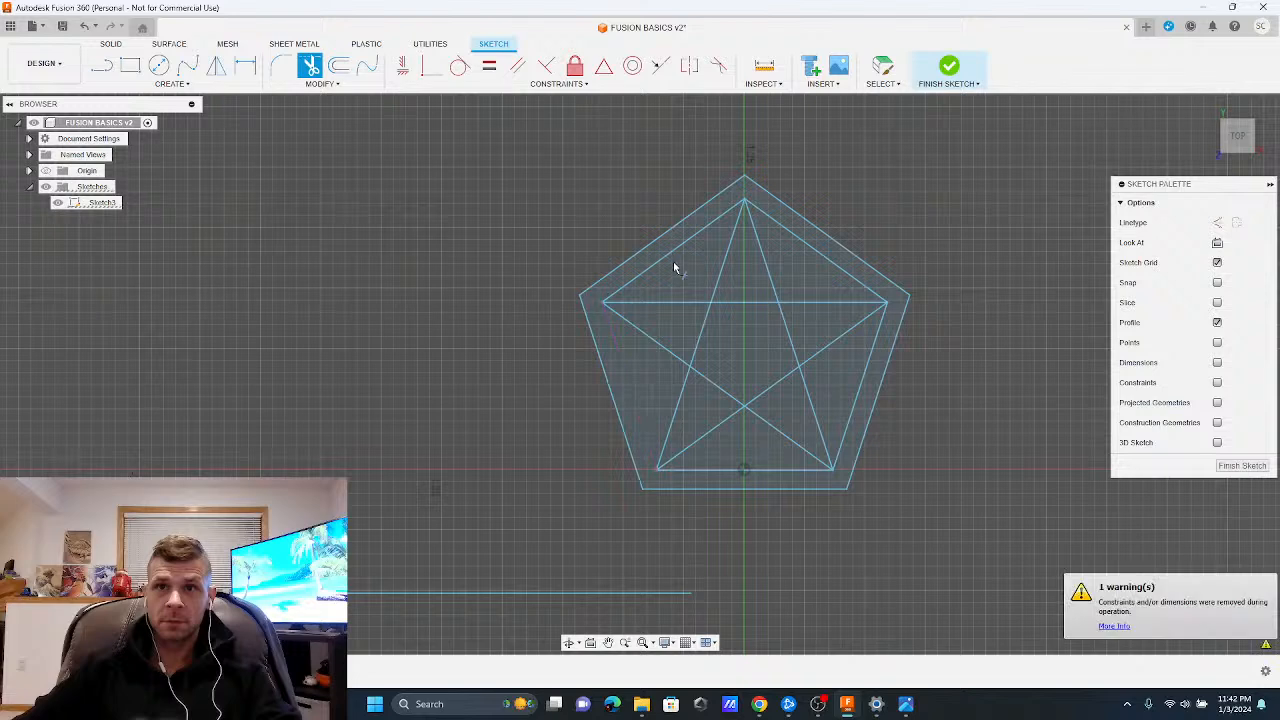
click(867, 362)
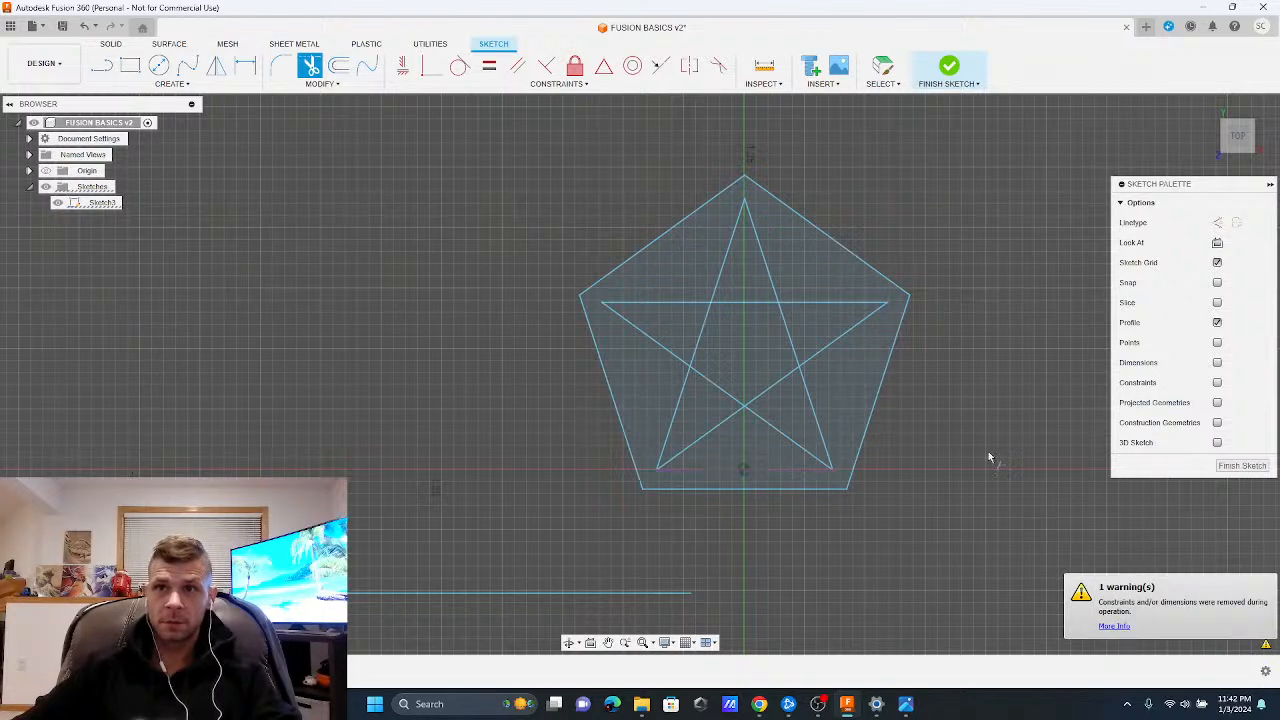
click(1242, 465)
Reopen the sketch and move the outer pentagon and star in the negative X direction and slightly upward, well away from the origin
scroll(431, 260, down, 2)
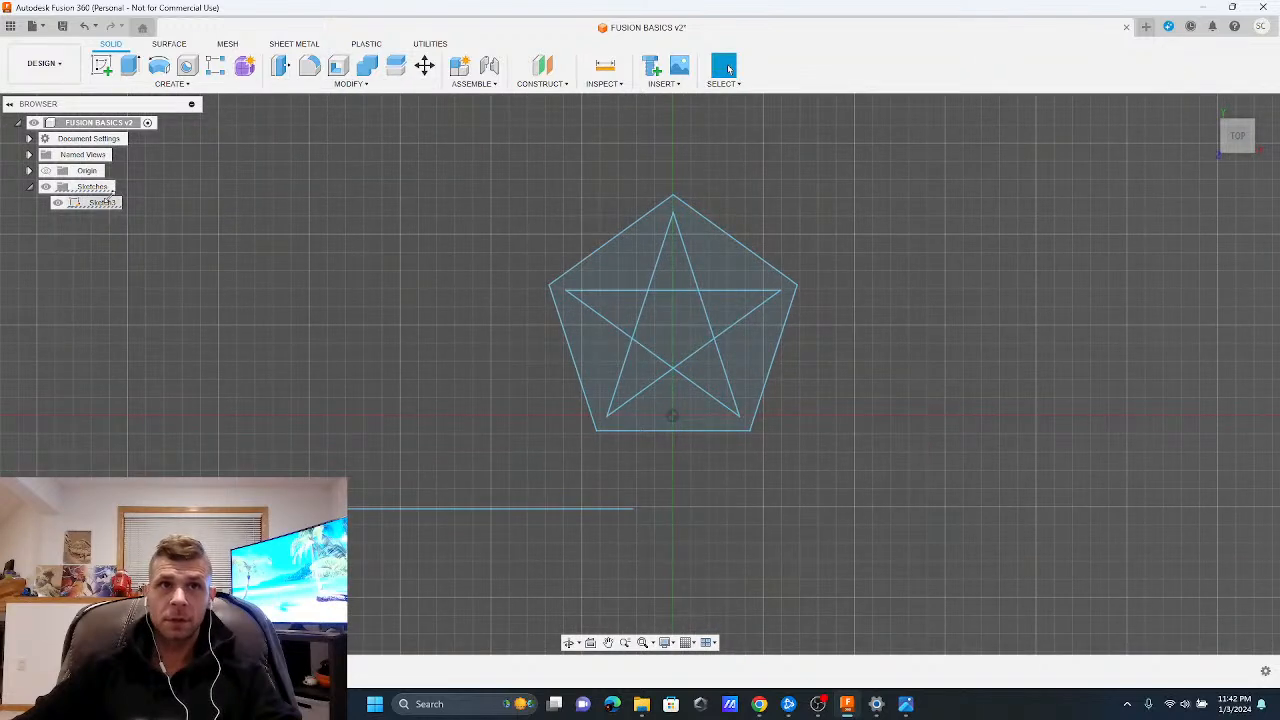
right_click(107, 202)
click(158, 245)
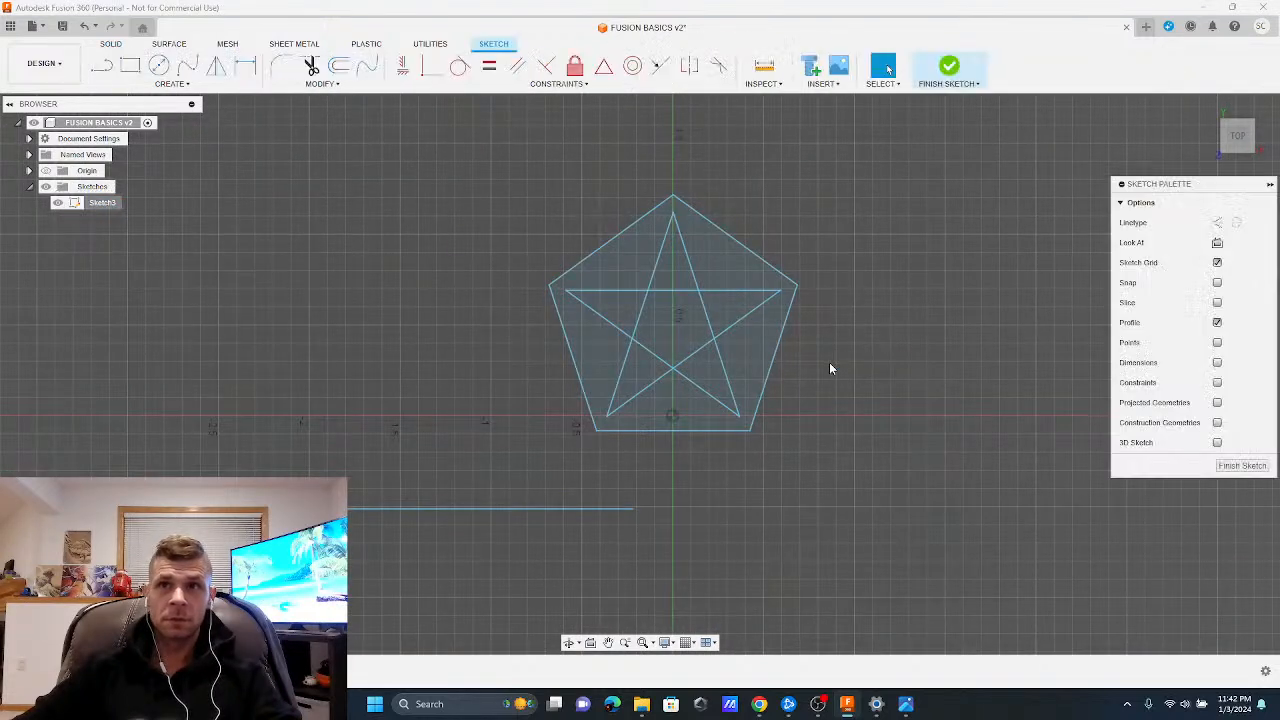
click(321, 83)
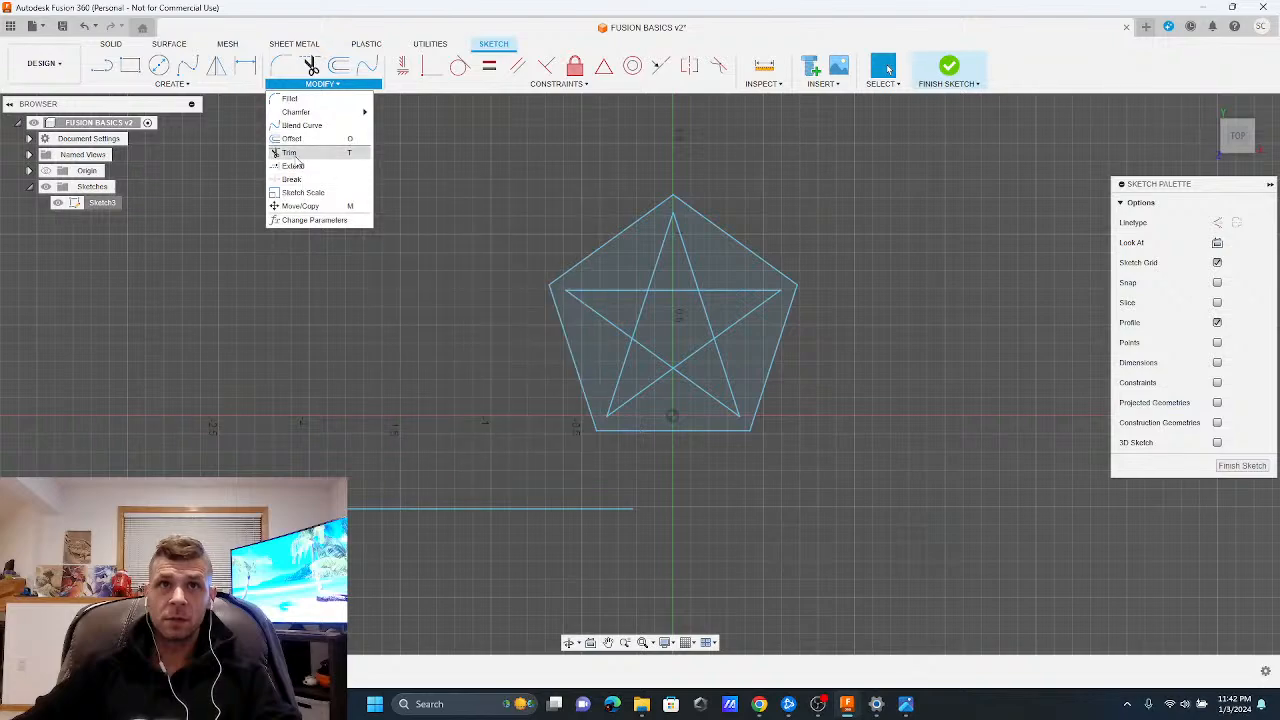
click(300, 206)
mouse_move(430, 160)
mouse_down()
mouse_move(828, 422)
mouse_move(859, 469)
mouse_up()
mouse_move(710, 297)
mouse_down()
mouse_move(629, 330)
mouse_move(403, 253)
mouse_move(442, 297)
mouse_move(420, 266)
mouse_move(334, 253)
mouse_up()
click(1202, 425)
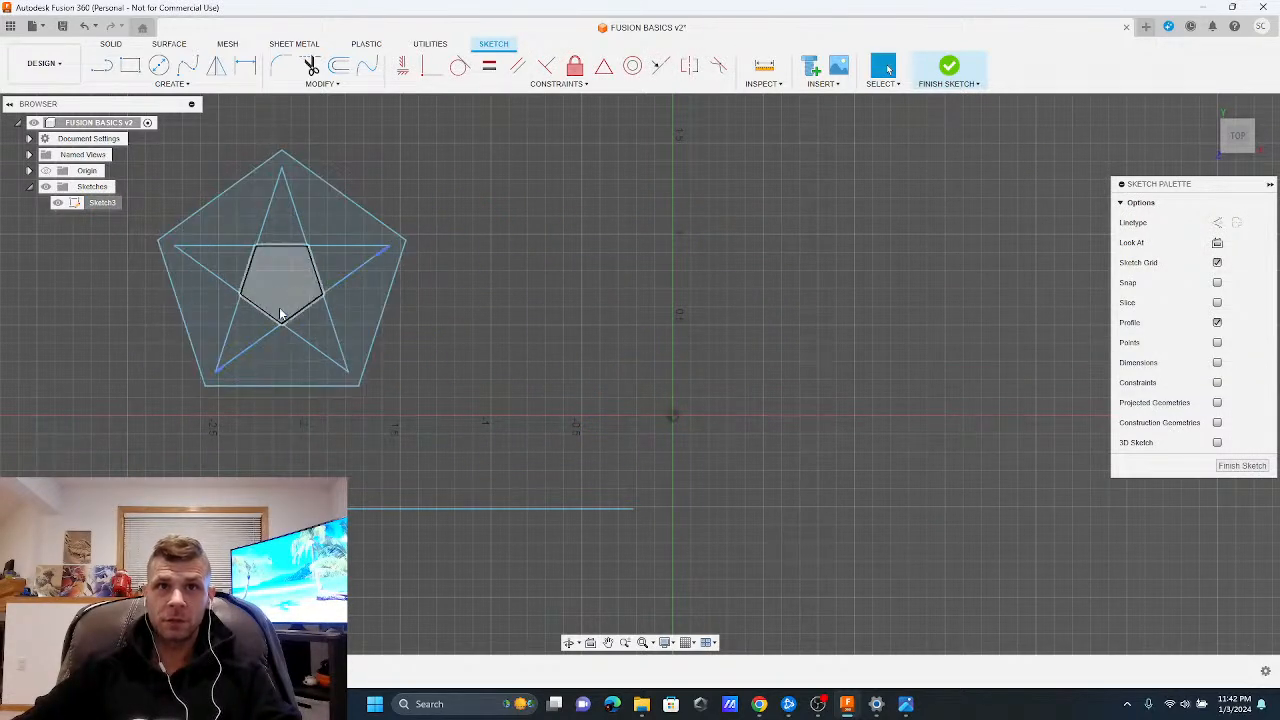
Trim the crossing line segments inside the star to leave only its outline, and finish the sketch
click(311, 66)
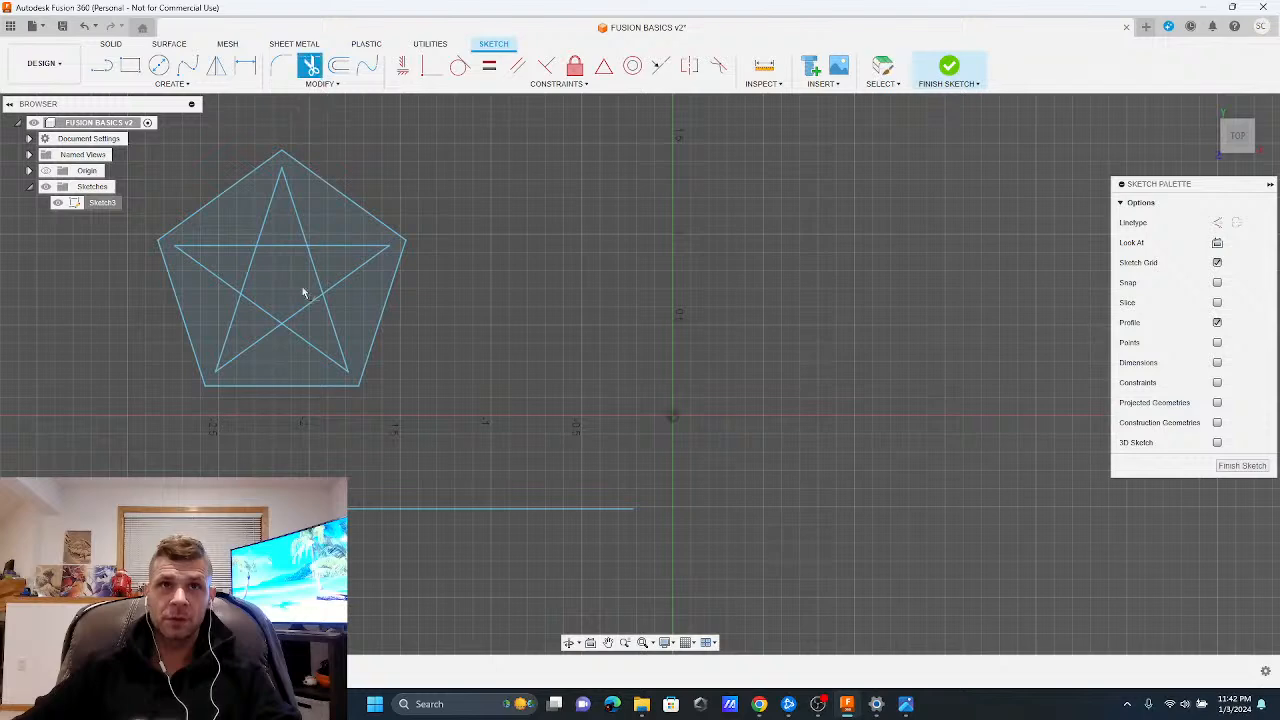
click(303, 312)
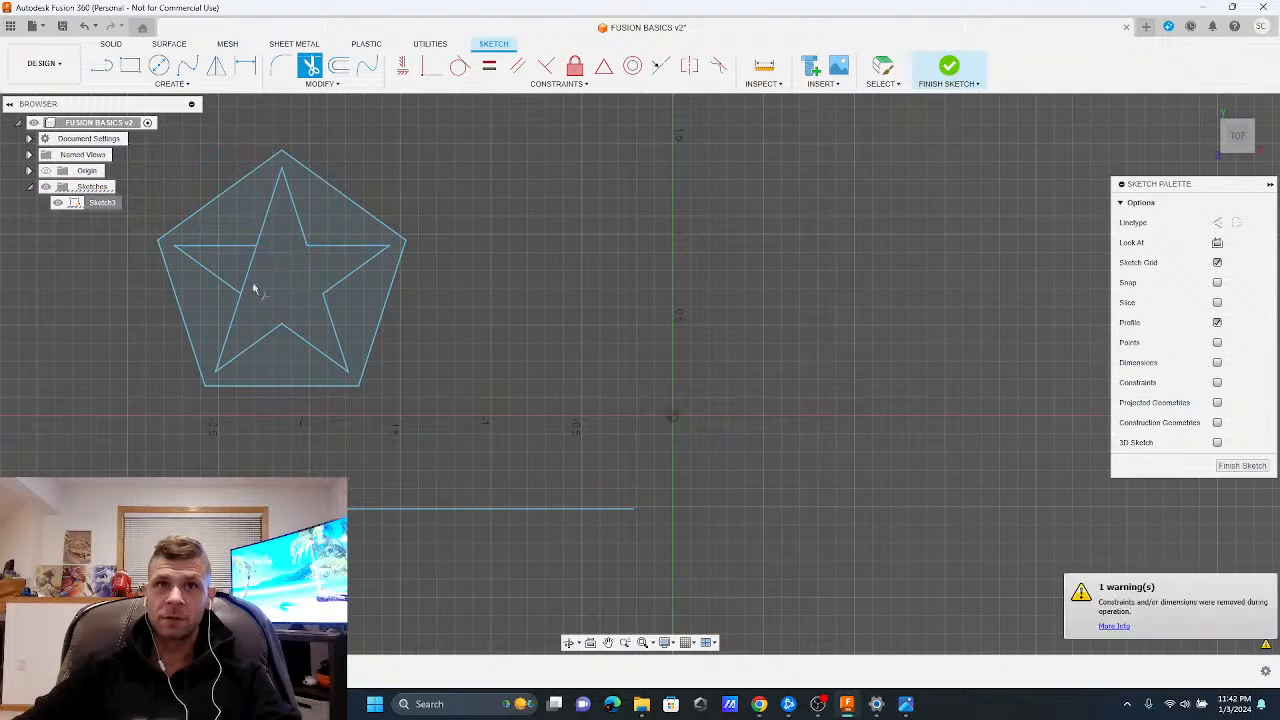
click(1242, 465)
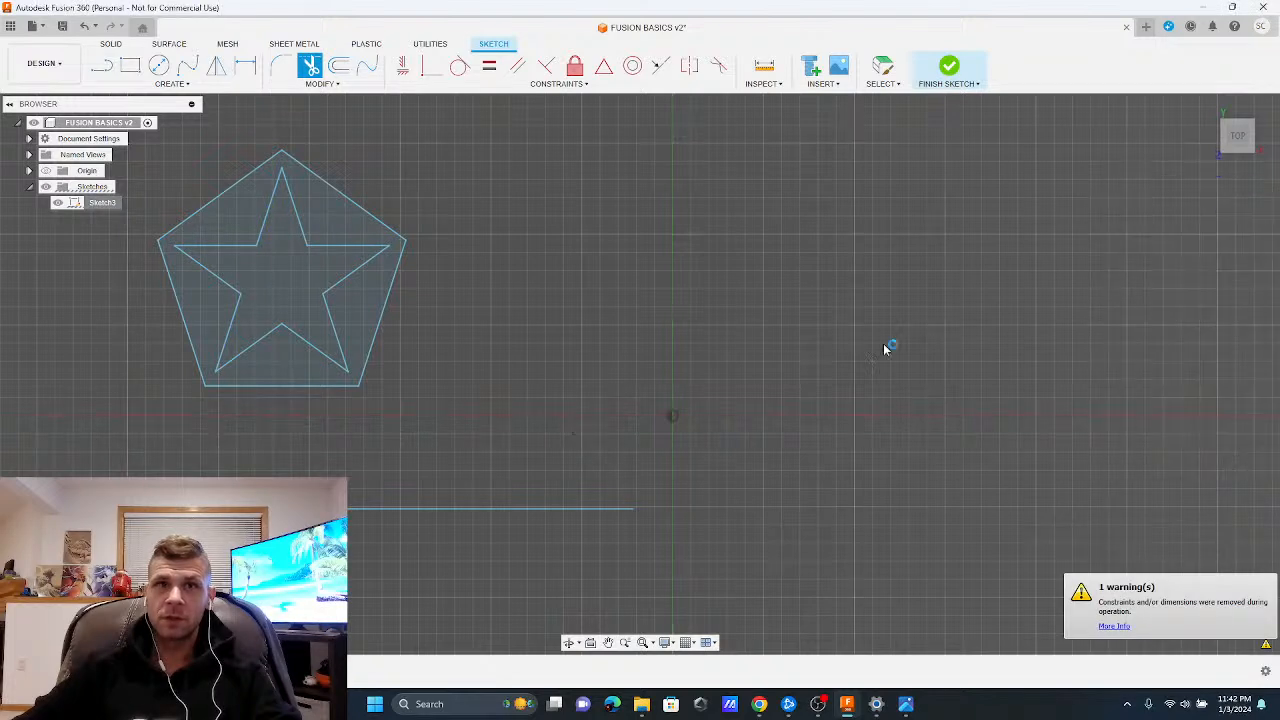
Reopen the sketch and move the pentagon and star in positive X and slightly down, to just beside the vertical axis
right_click(94, 204)
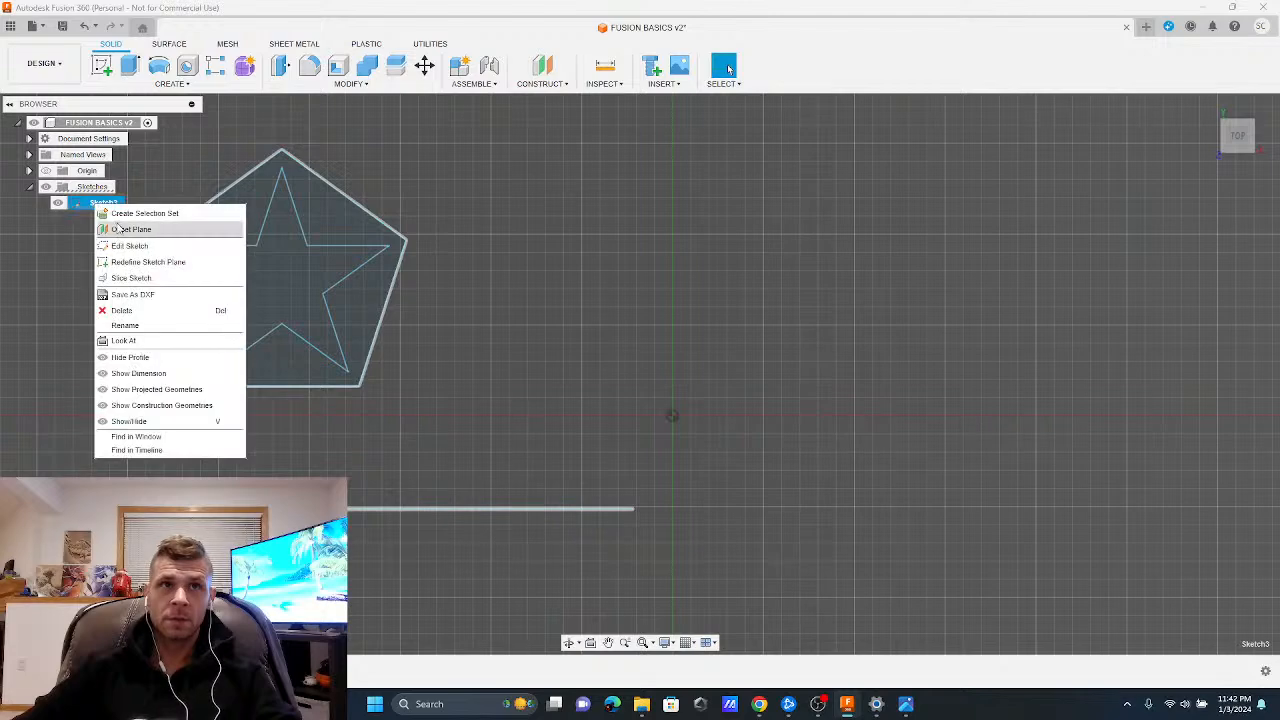
click(142, 246)
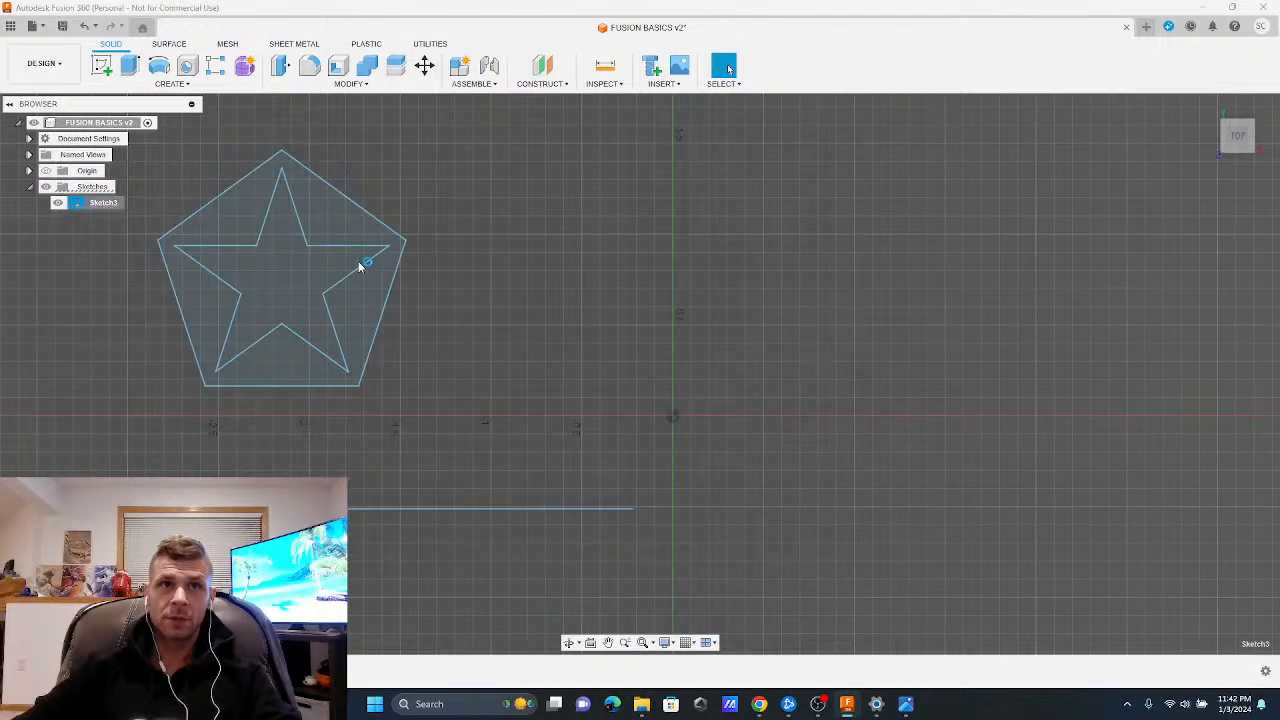
mouse_move(443, 405)
mouse_down()
mouse_move(117, 134)
mouse_move(163, 114)
mouse_move(150, 135)
mouse_up()
click(321, 83)
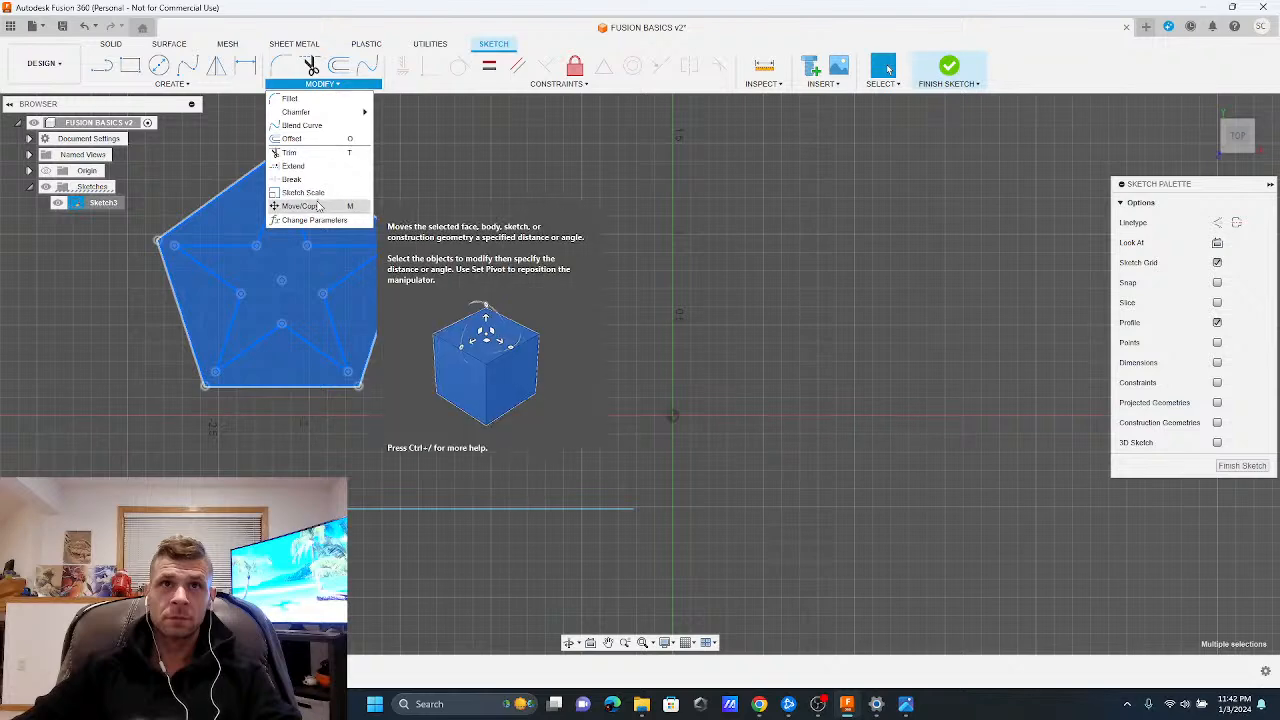
click(300, 205)
mouse_move(237, 179)
mouse_down()
mouse_move(521, 306)
mouse_move(497, 201)
mouse_up()
click(1210, 425)
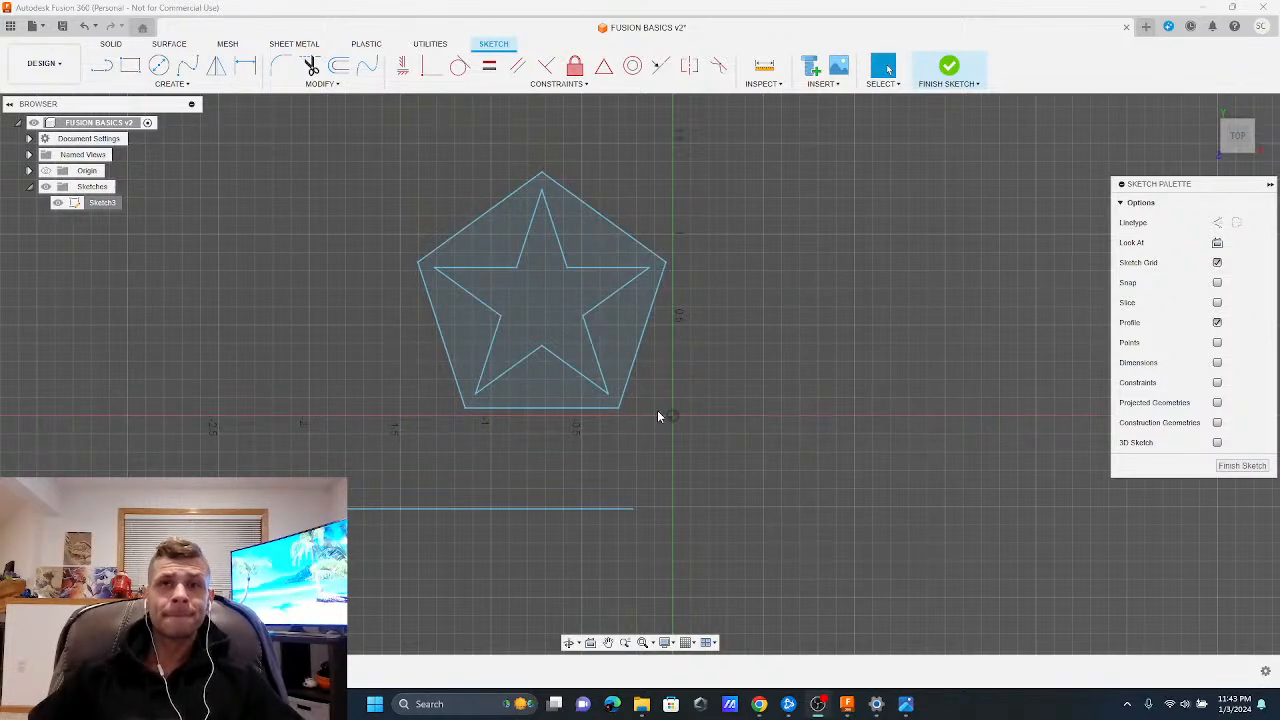
Delete the horizontal line below the pentagon
mouse_move(664, 552)
mouse_down()
mouse_move(64, 463)
mouse_move(232, 446)
mouse_up()
key(Delete)
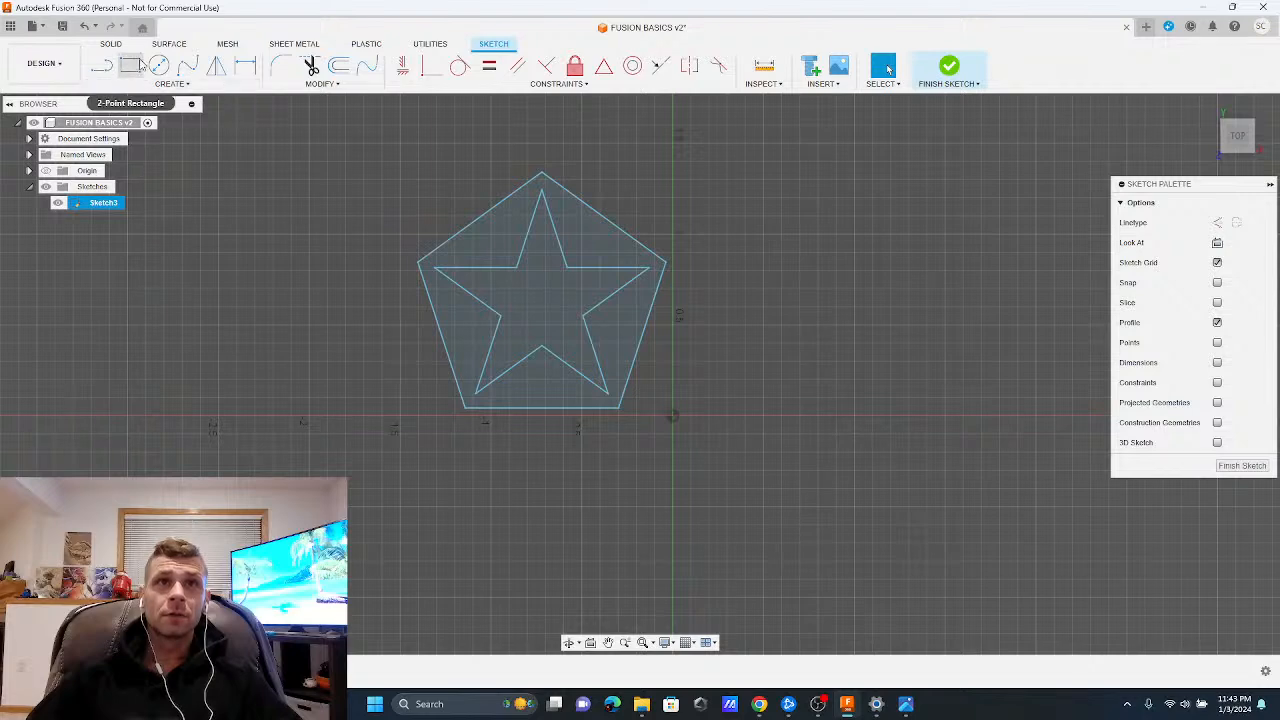
Draw a 2 in diameter circle centred on the origin, and undo it
click(159, 65)
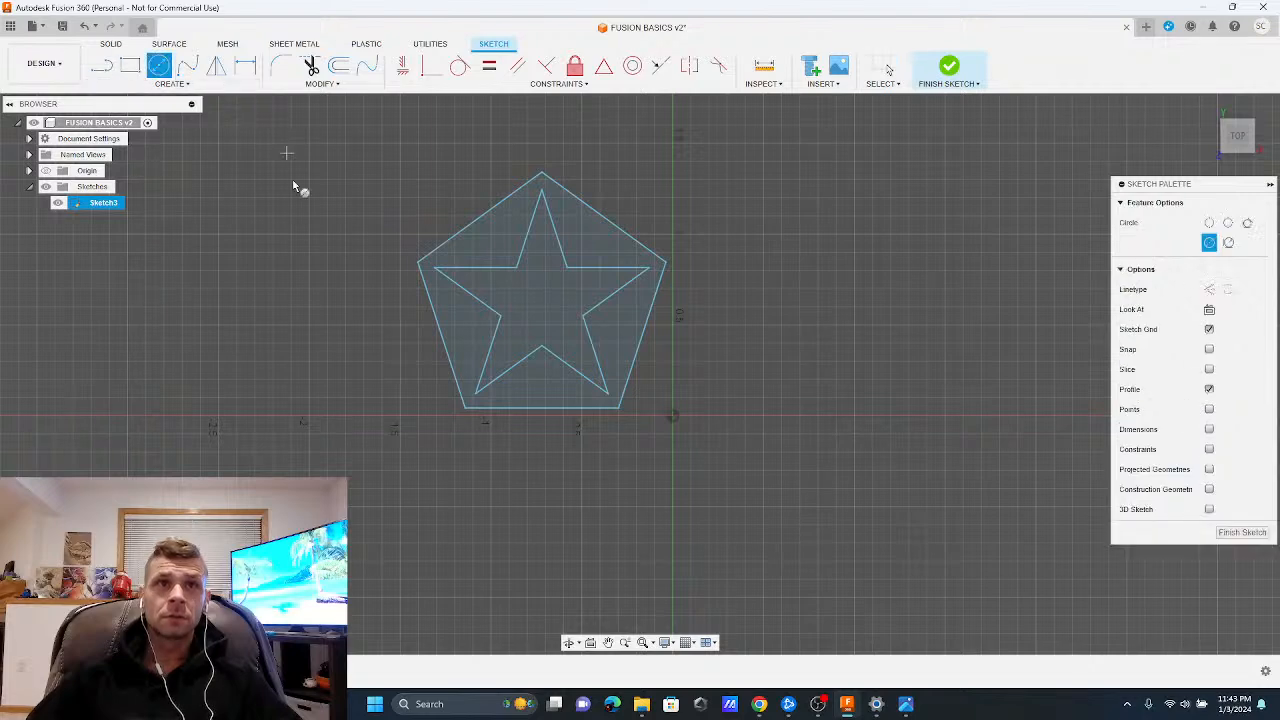
click(672, 416)
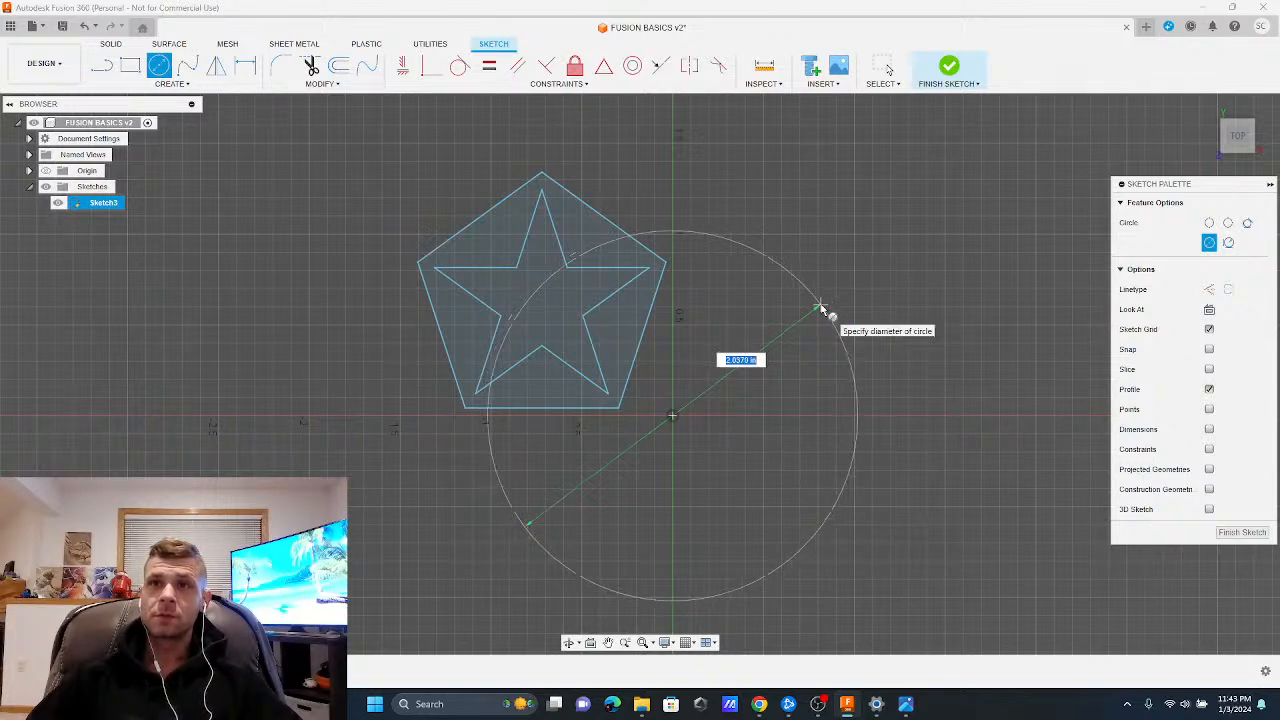
text(2)
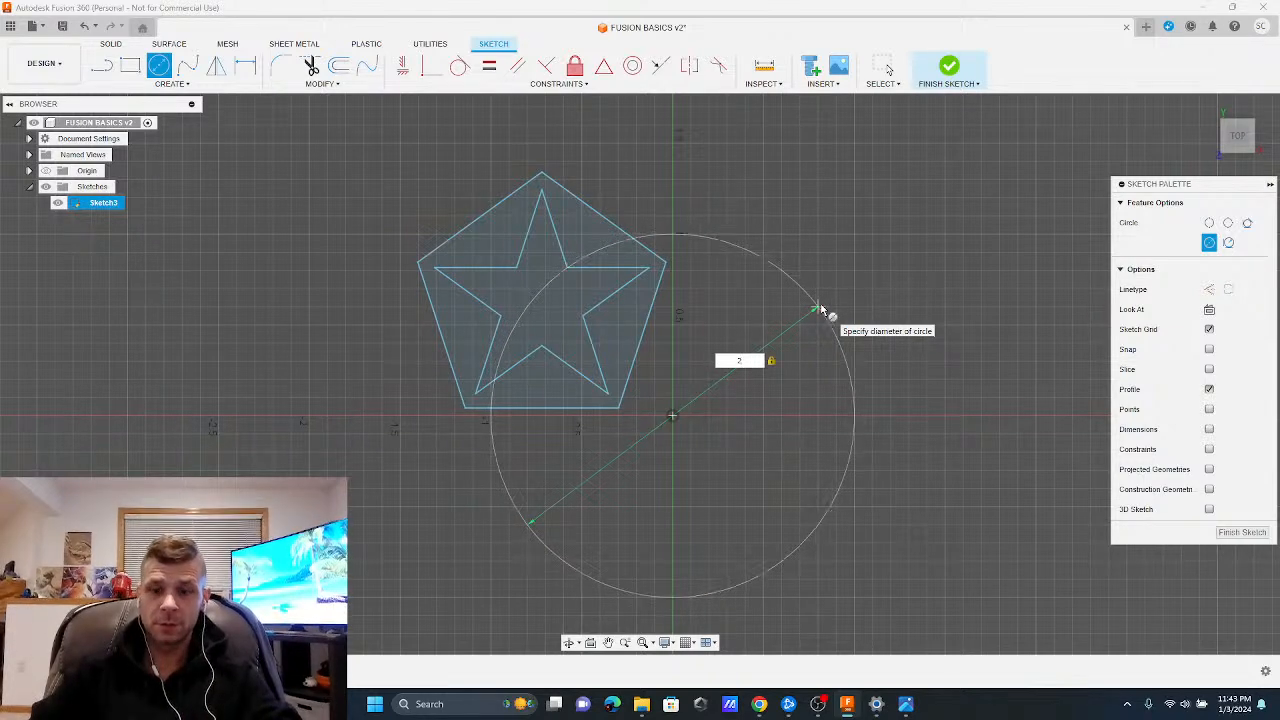
key(Return)
key(Escape)
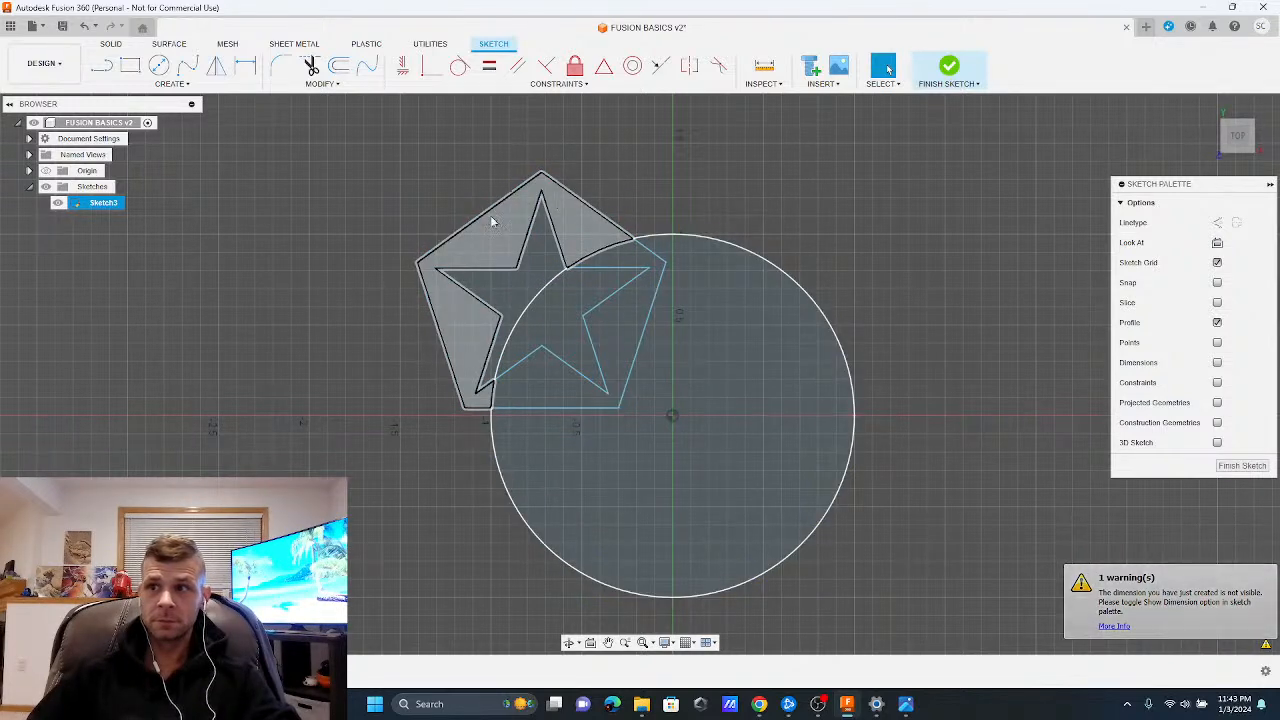
click(86, 27)
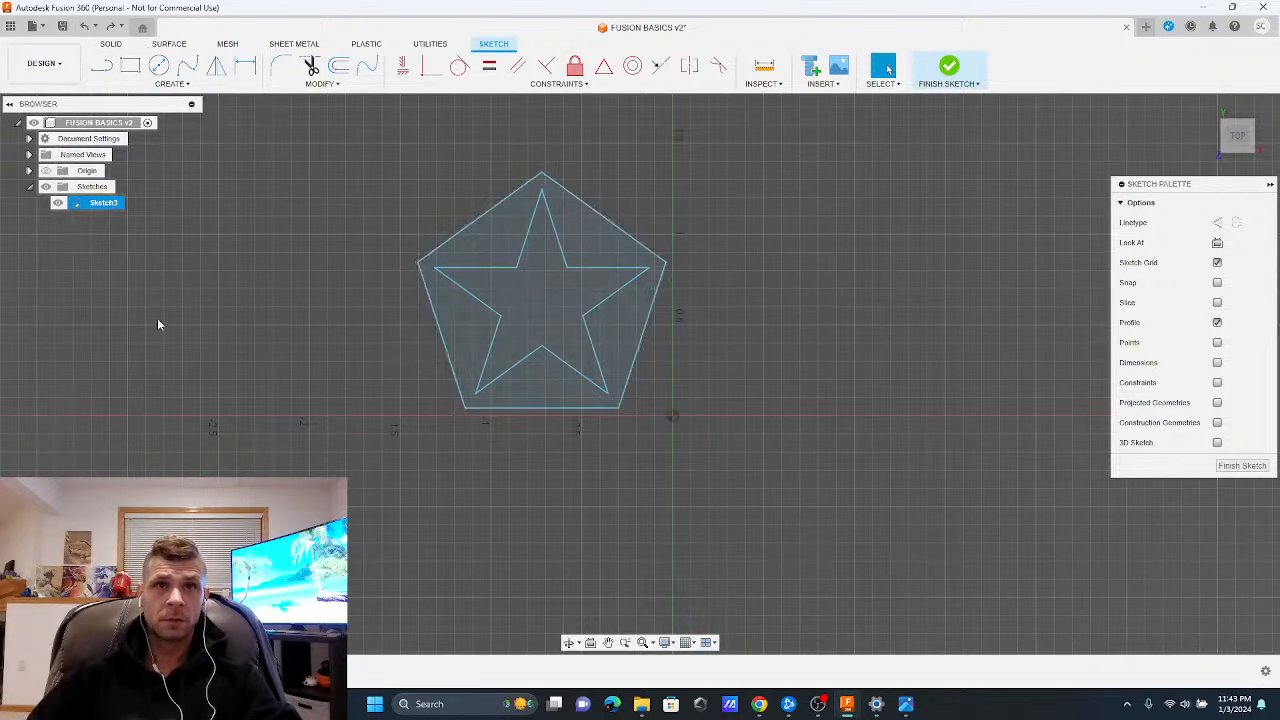
Finish the sketch and rename it to MOVEABLE STAR in the browser tree
right_click(115, 203)
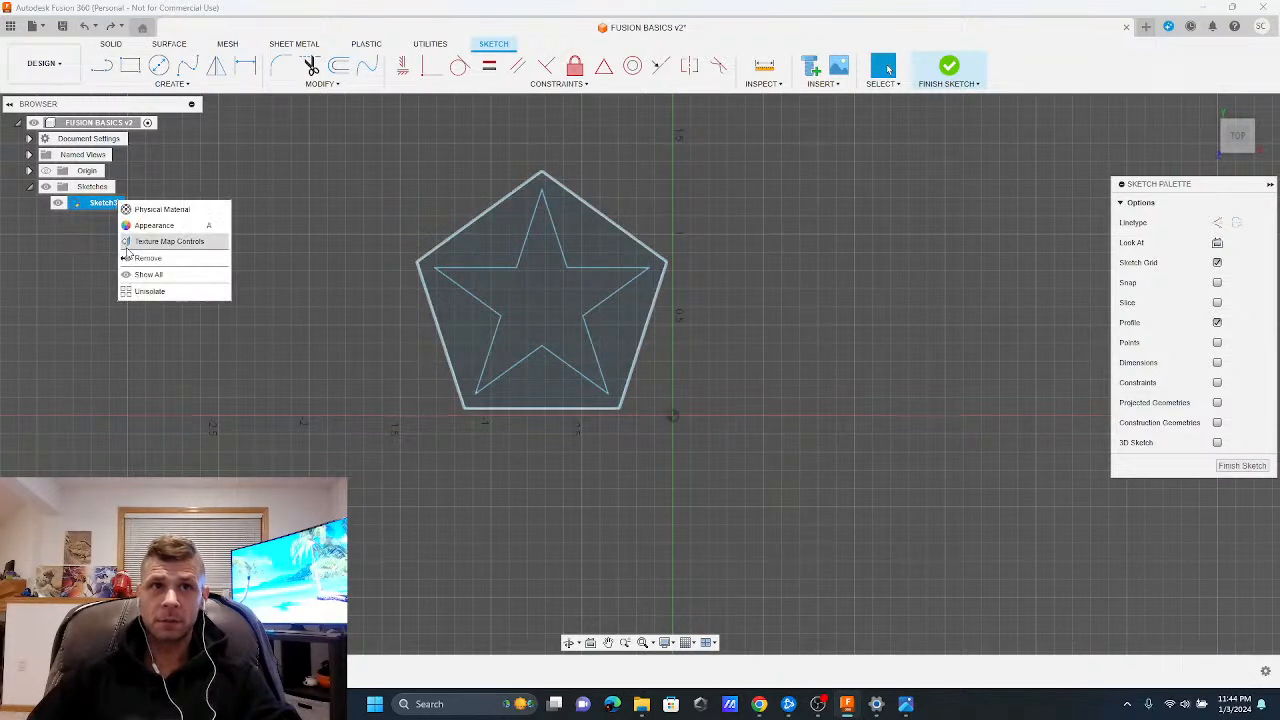
click(1240, 466)
right_click(108, 204)
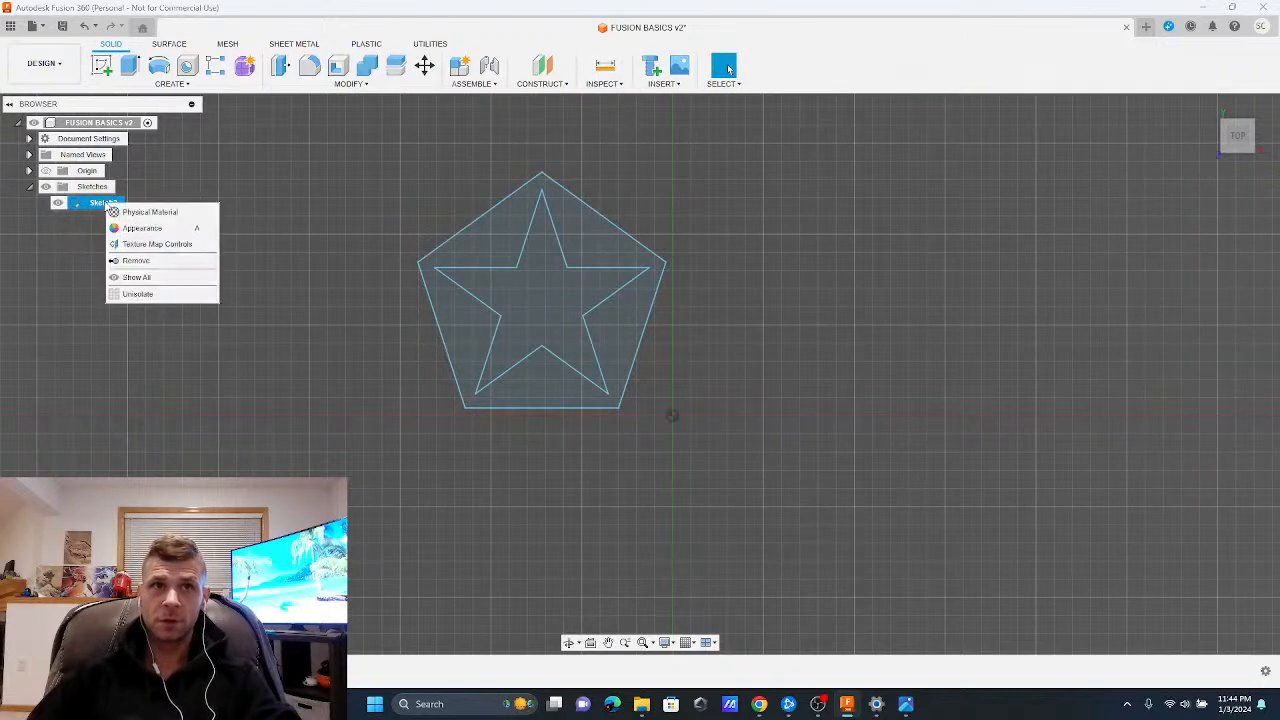
click(107, 361)
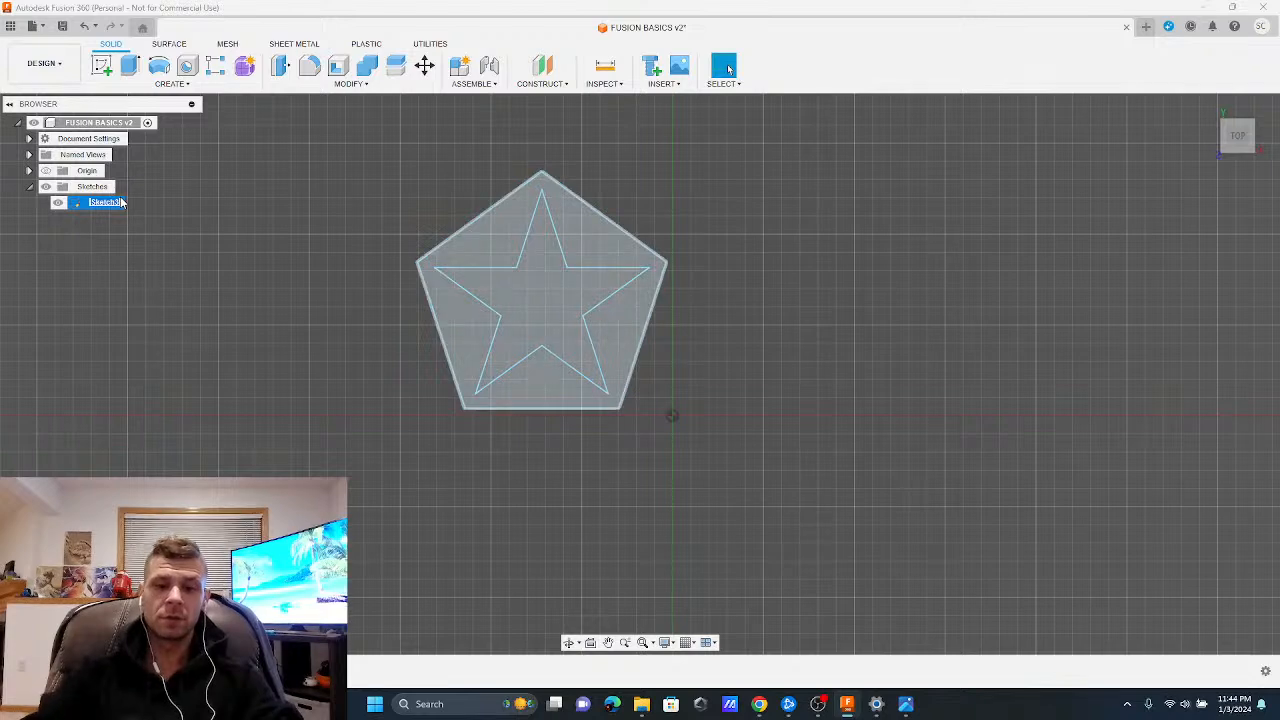
key(BackSpace)
text(MOVEABLE STAR)
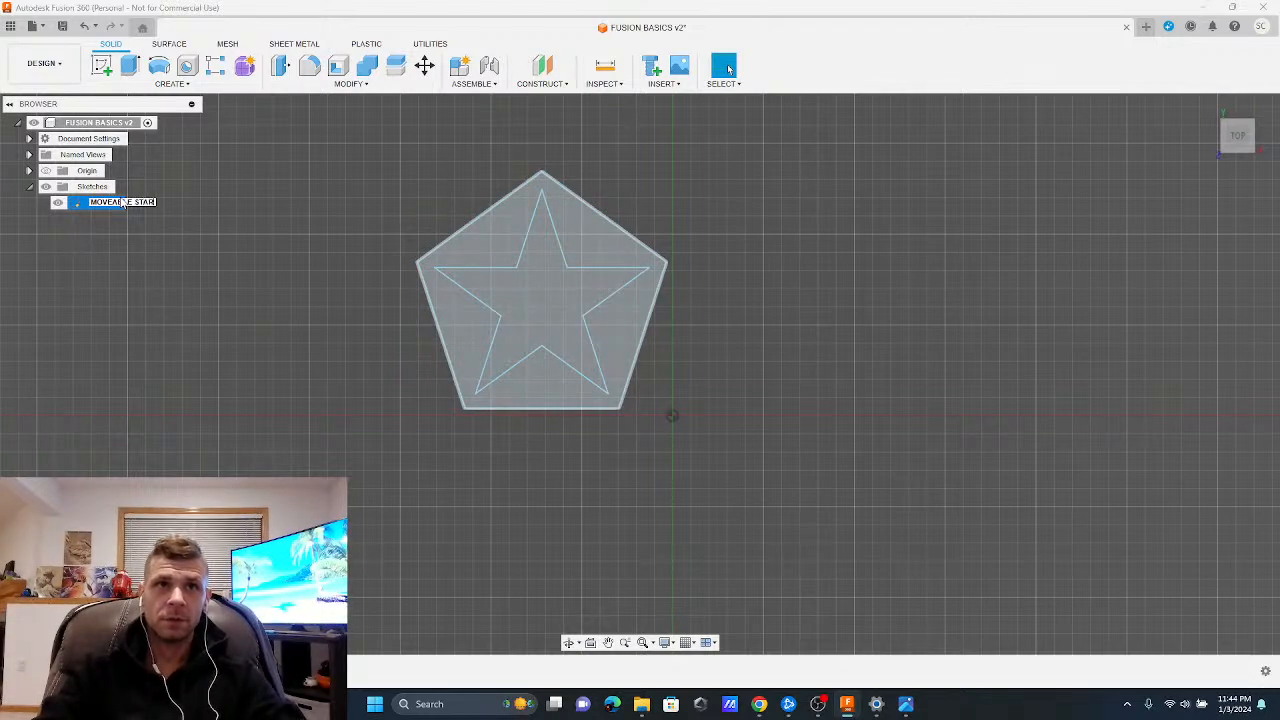
key(Return)
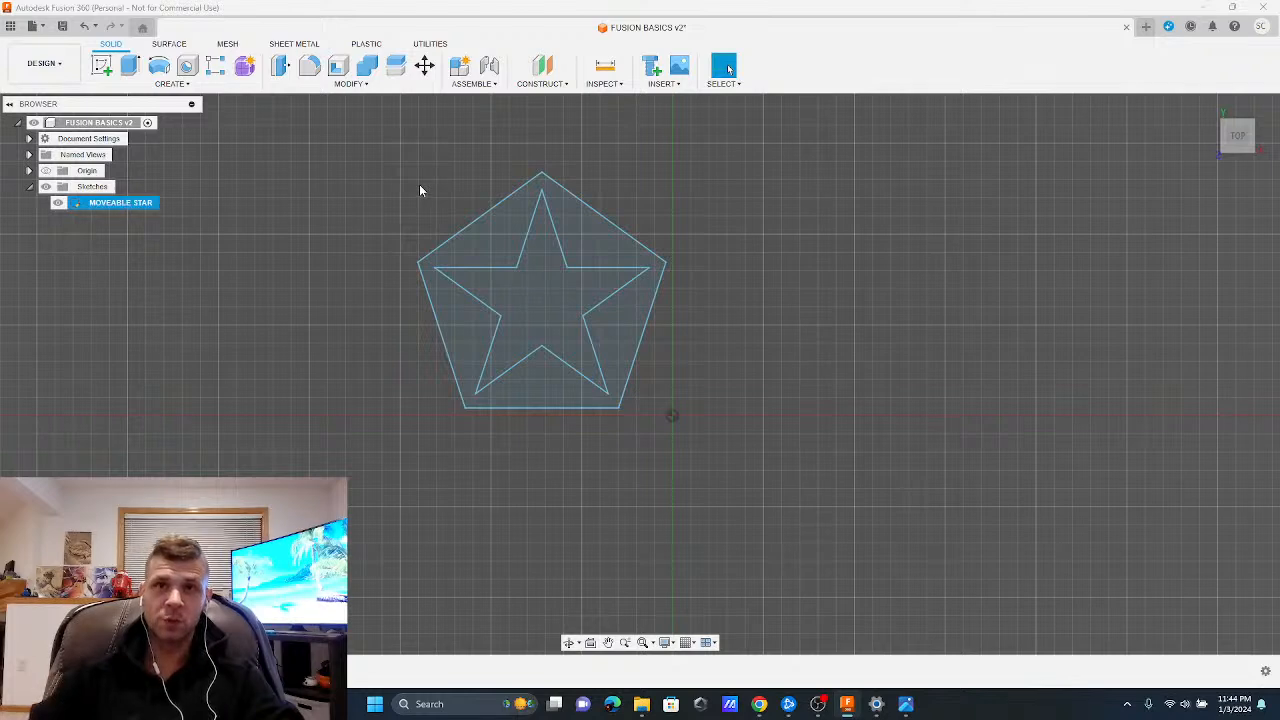
Undo the last renaming of the star sketch
scroll(620, 408, down, 1)
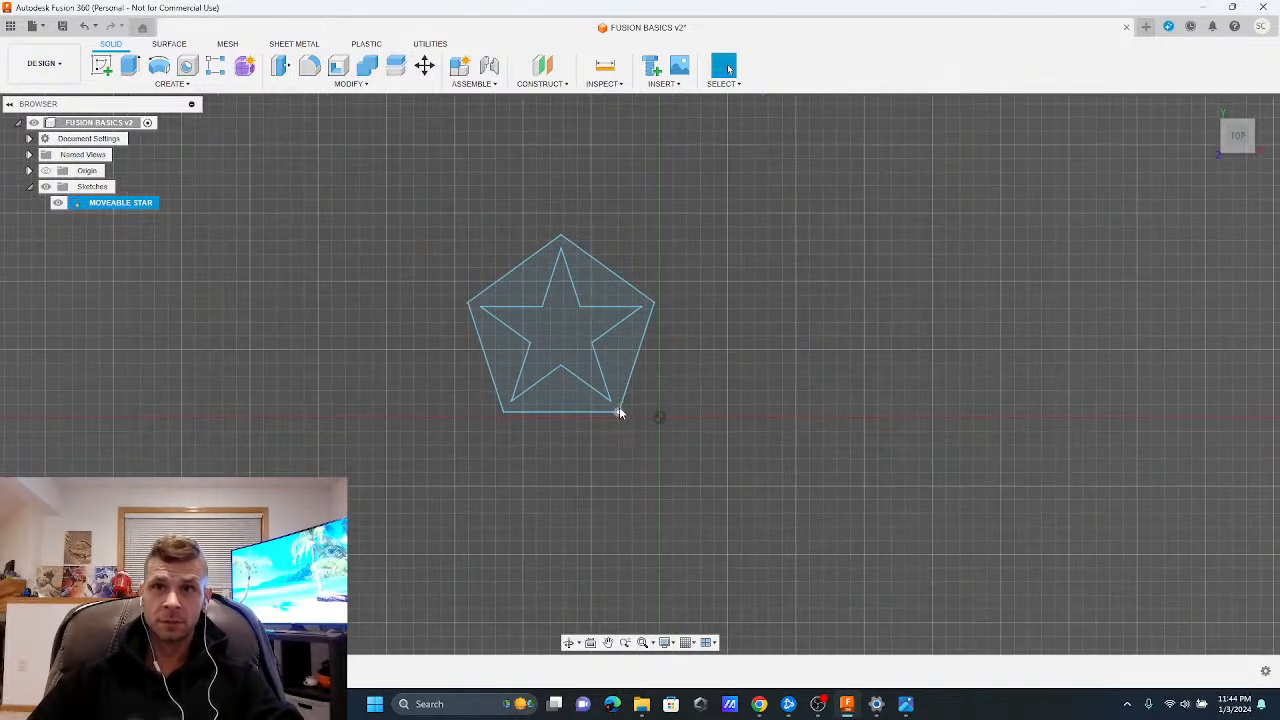
scroll(628, 371, up, 1)
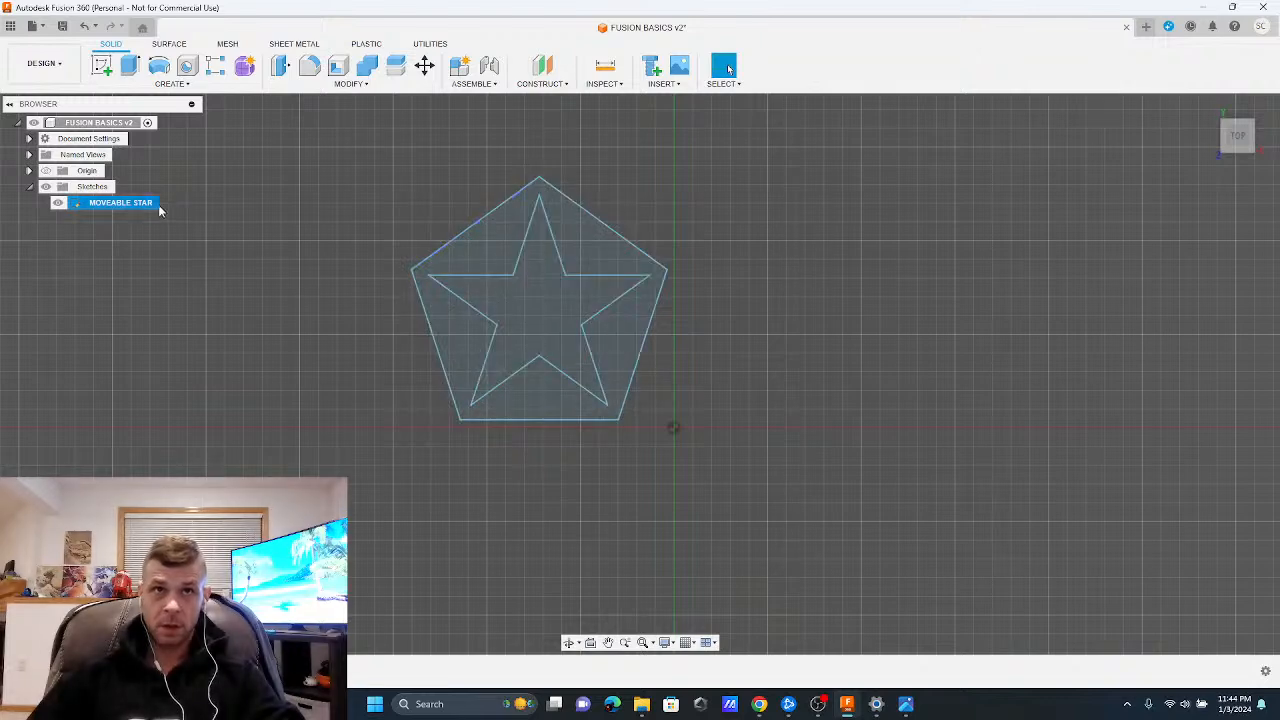
key(ctrl+z)
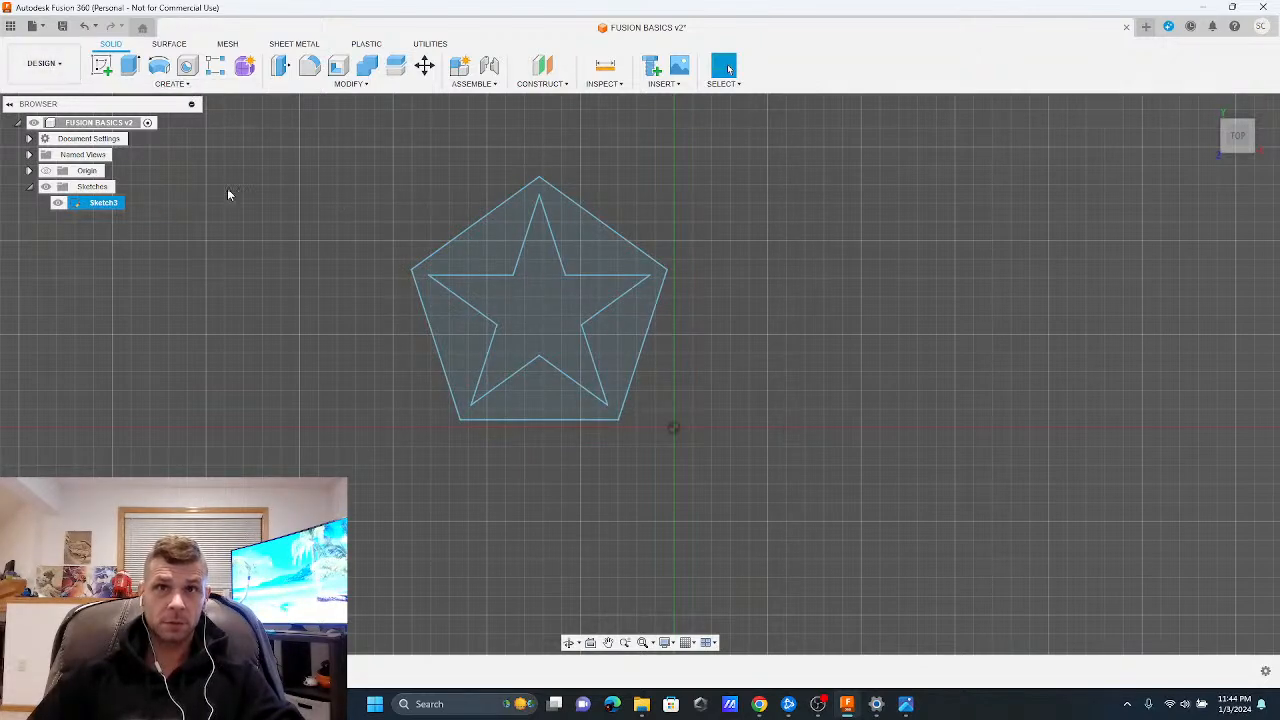
Reopen the star sketch, place a sketch point at the centre of the star and pentagon, and finish the sketch
click(505, 282)
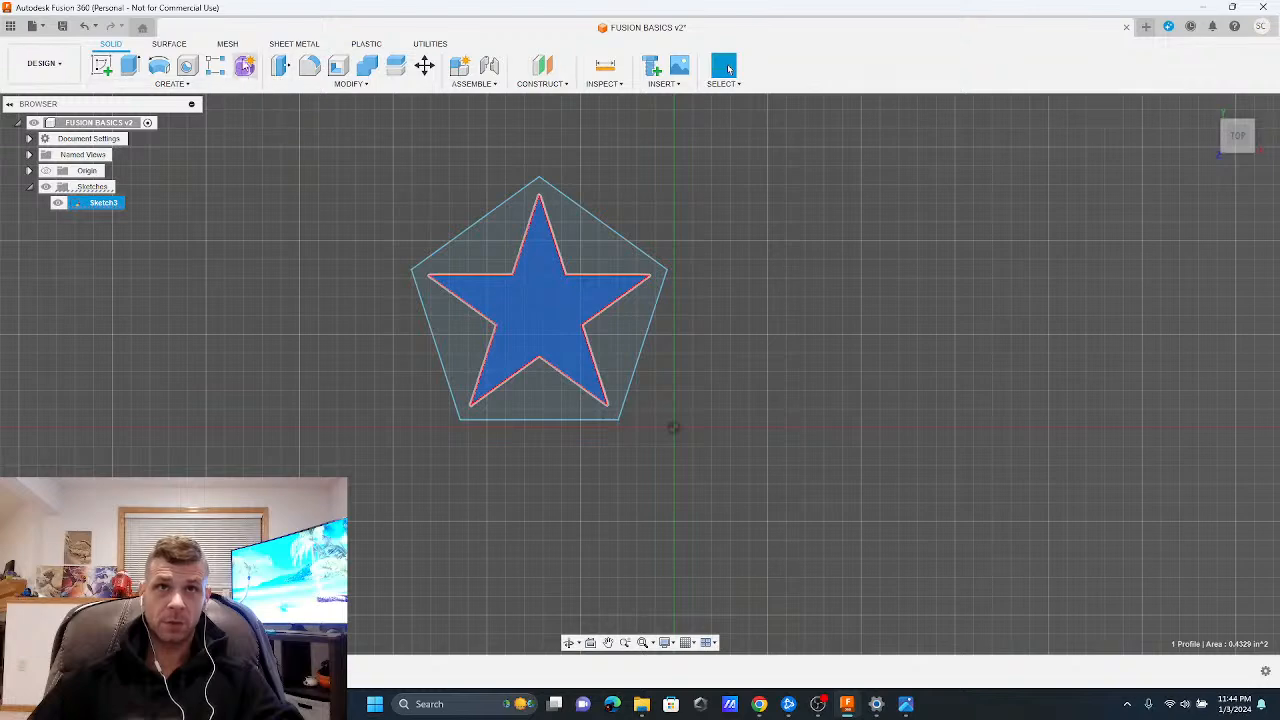
right_click(117, 208)
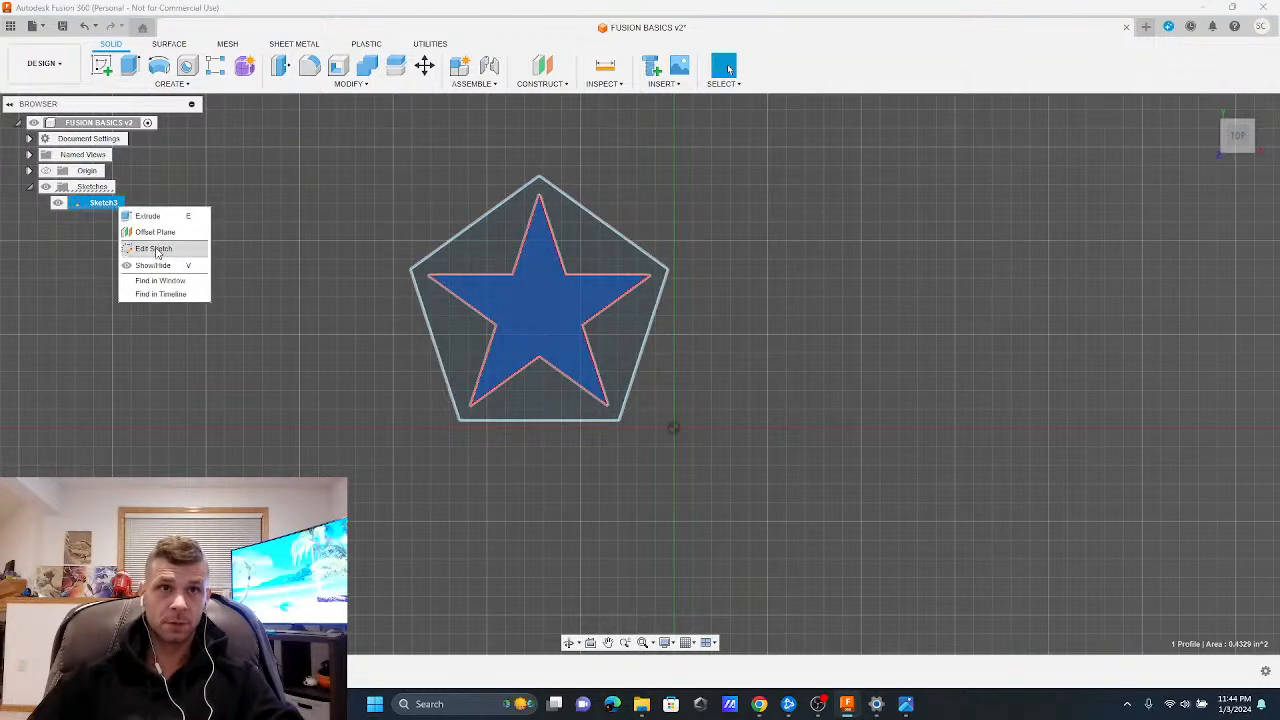
click(153, 248)
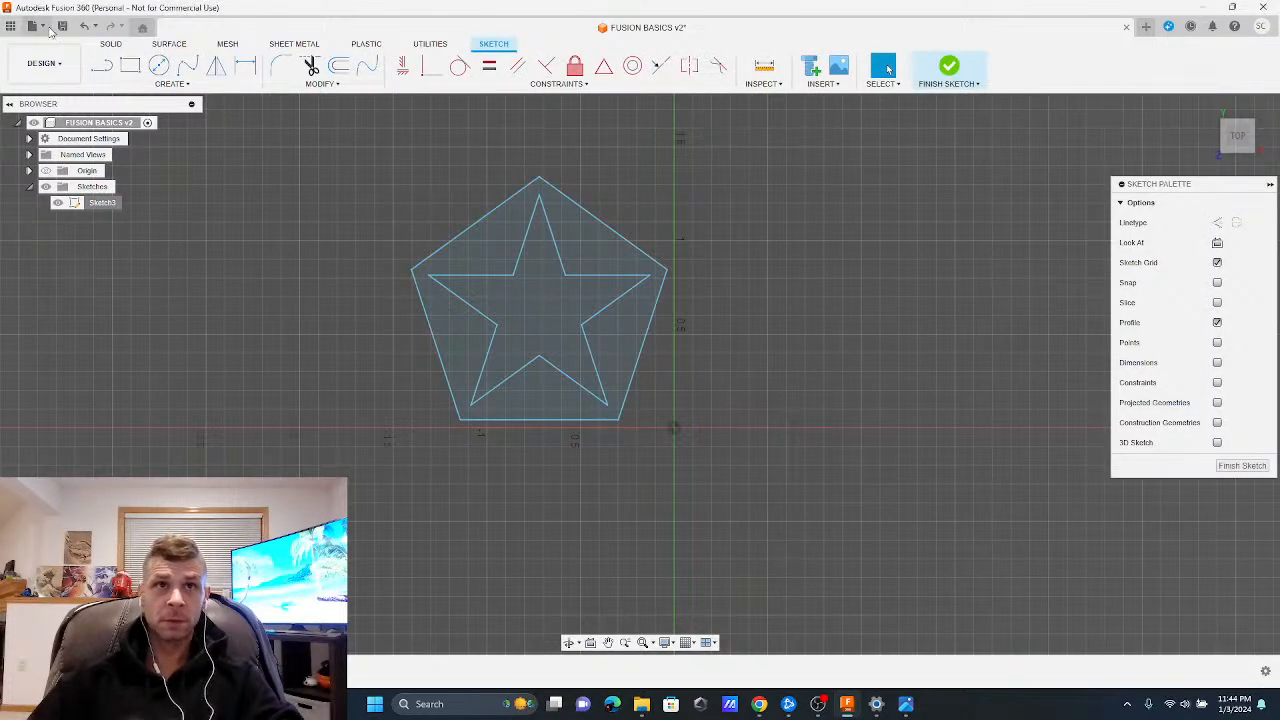
click(170, 83)
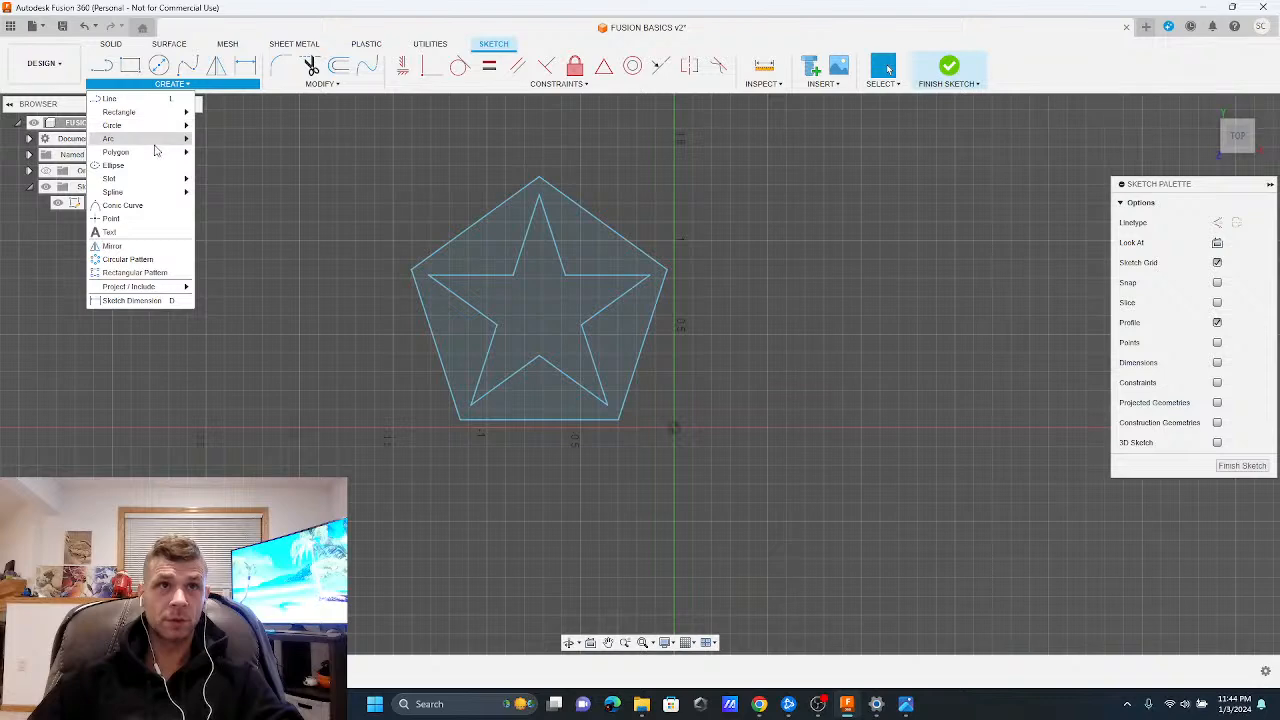
click(140, 218)
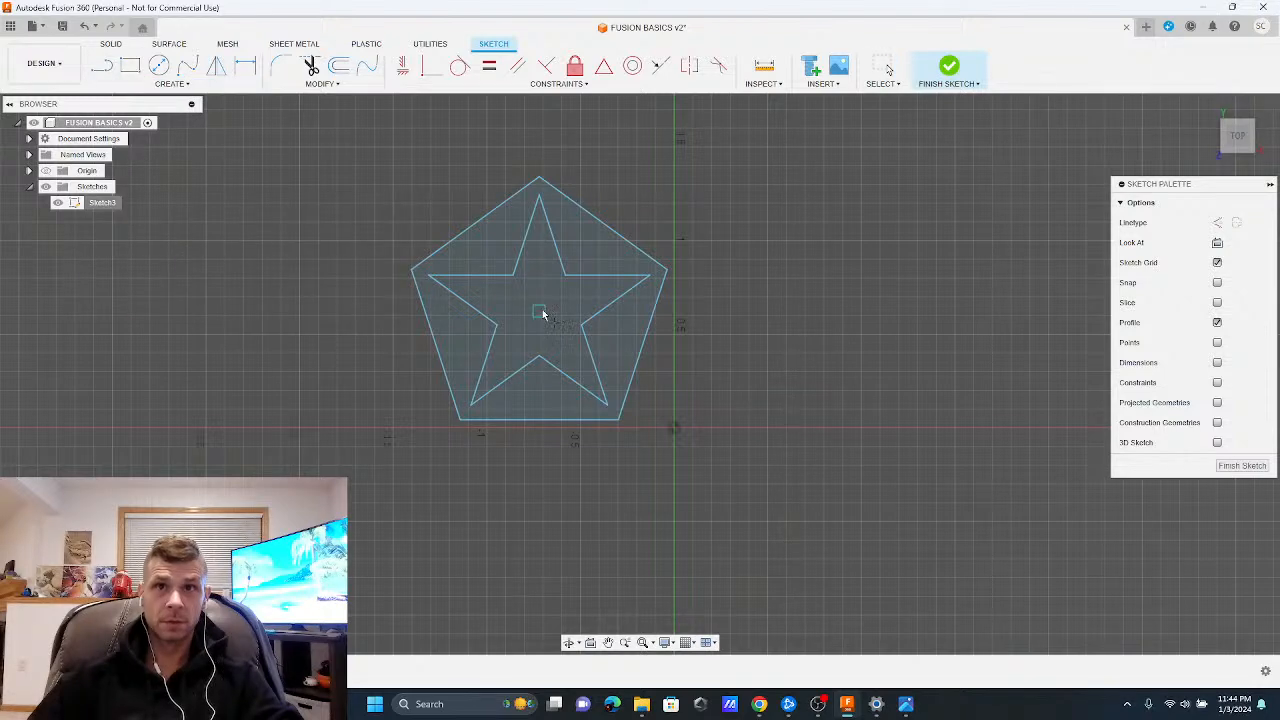
click(540, 311)
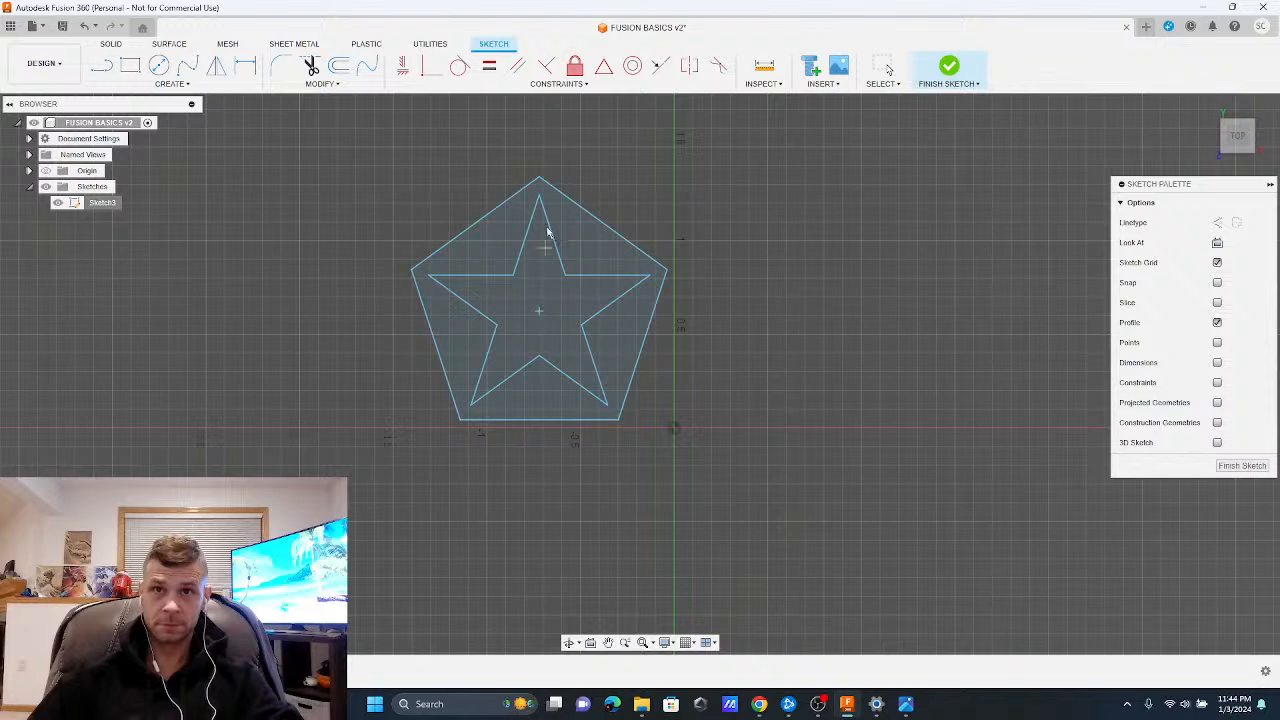
click(1242, 465)
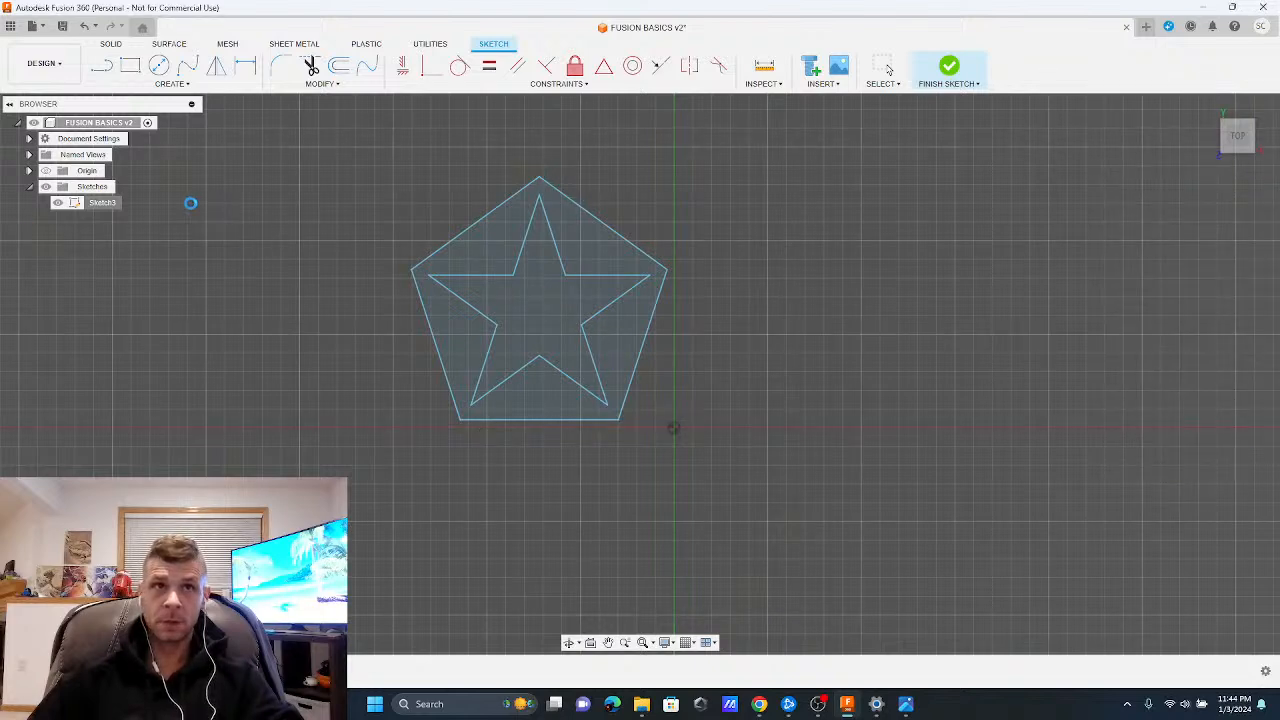
Reopen the star sketch, turn on the display of its points, pick the centre point, and finish the sketch
right_click(92, 202)
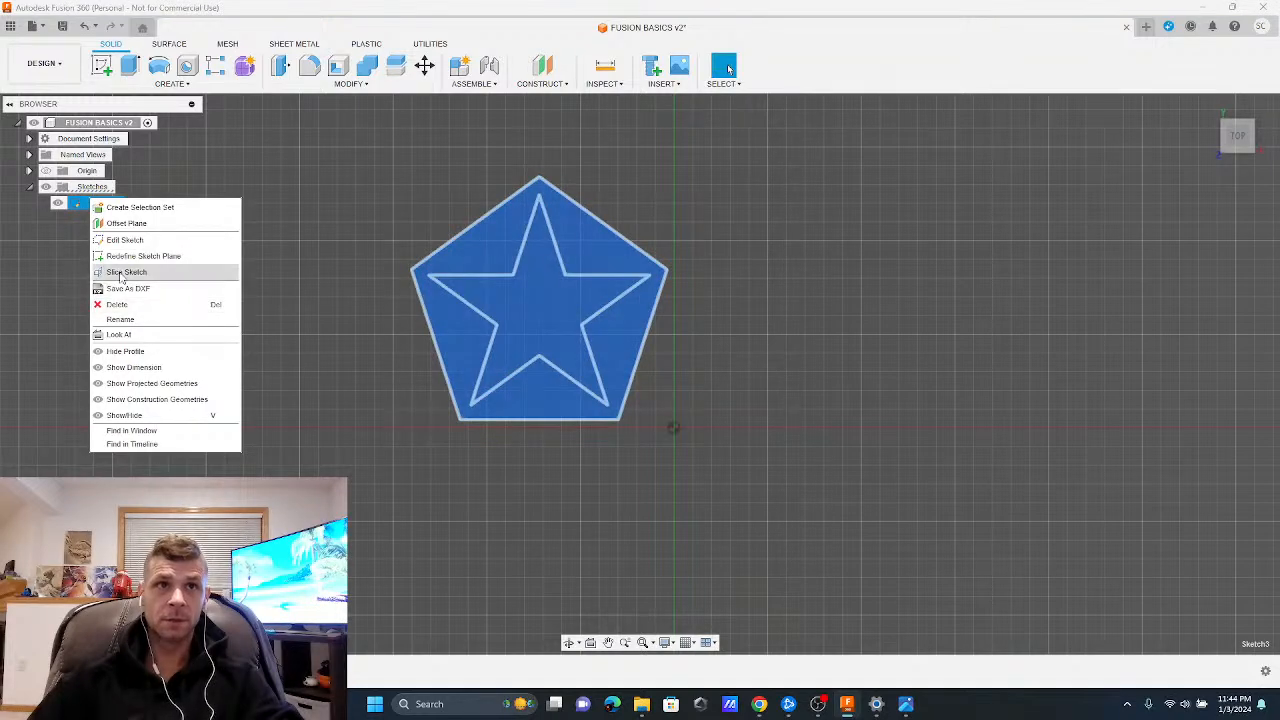
click(132, 240)
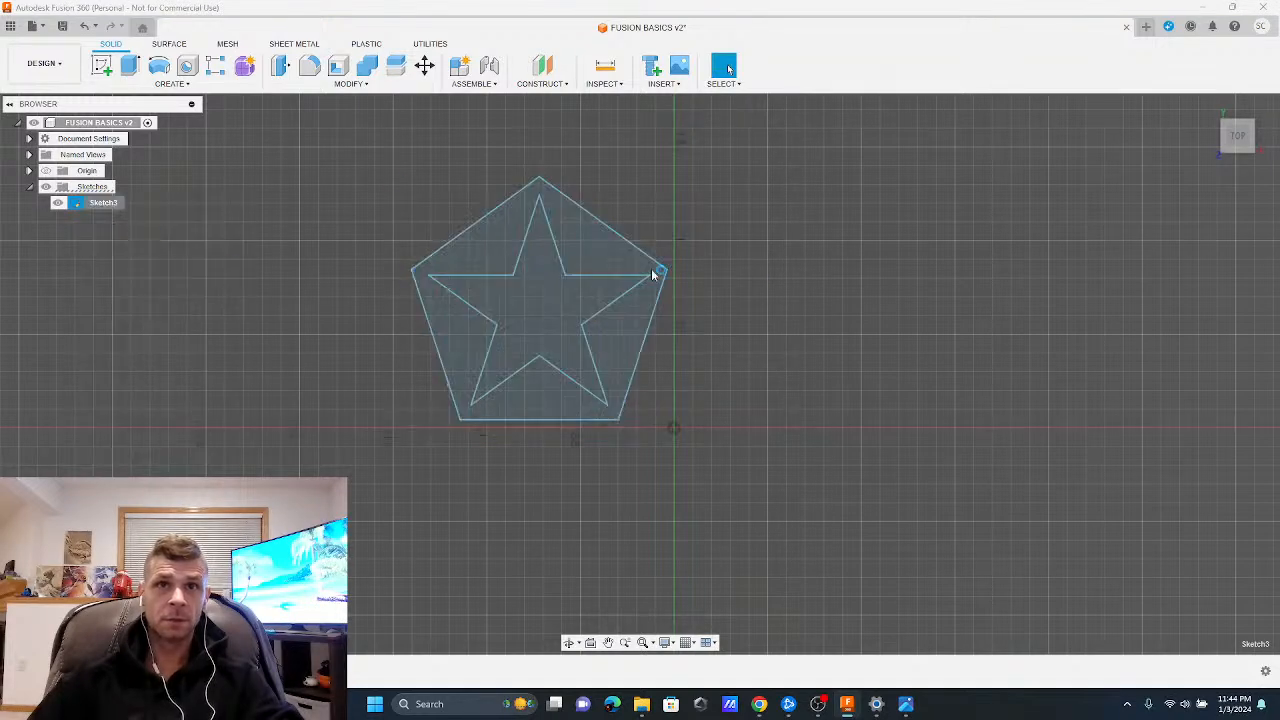
click(170, 83)
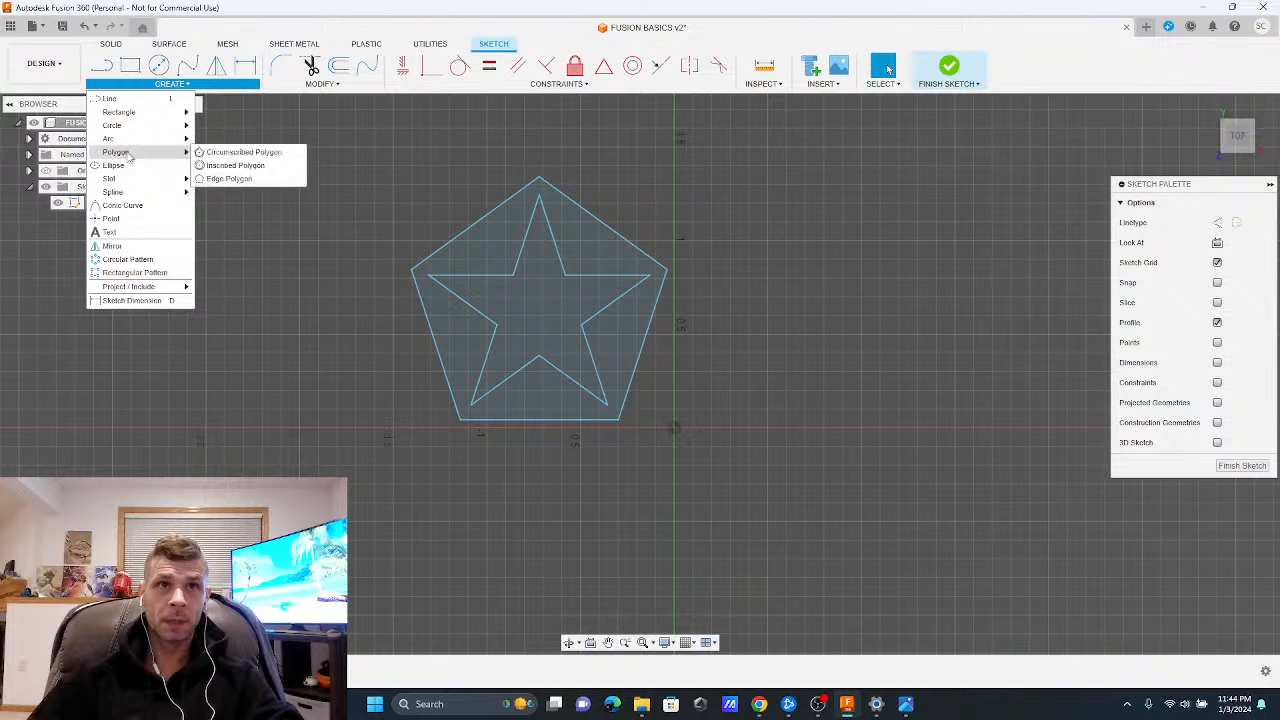
click(110, 218)
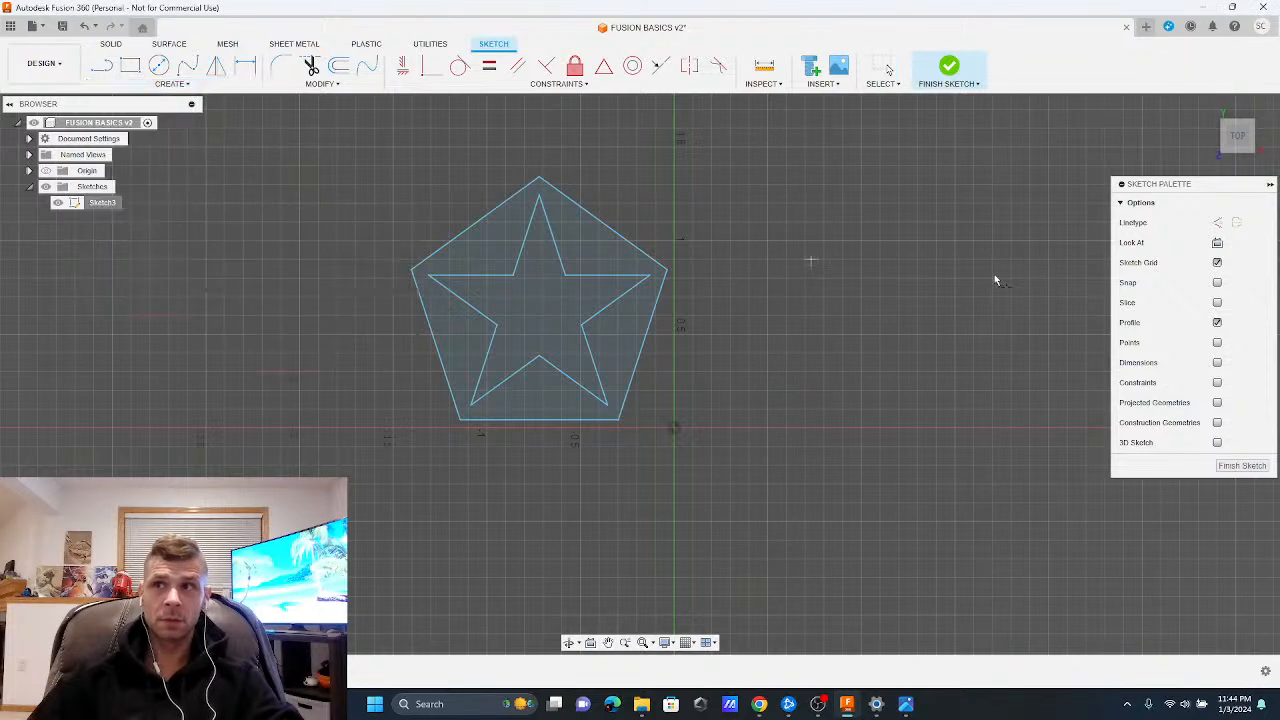
click(1217, 342)
click(1218, 363)
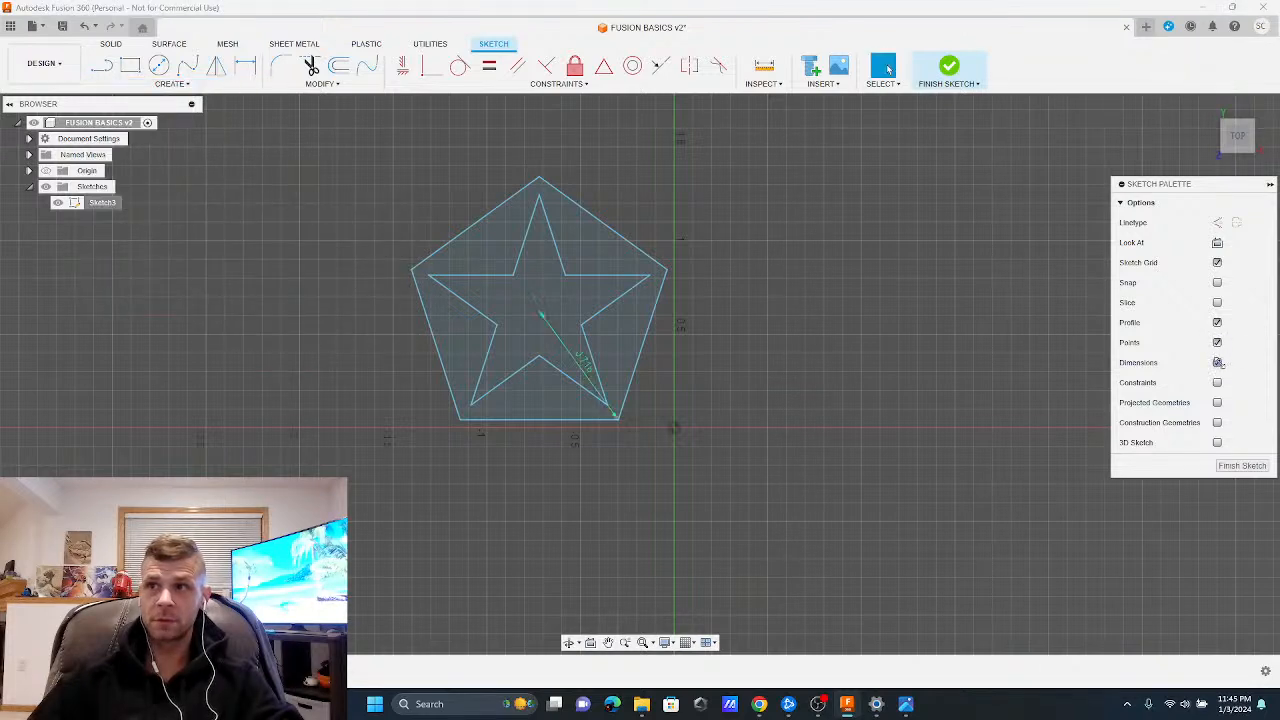
click(539, 312)
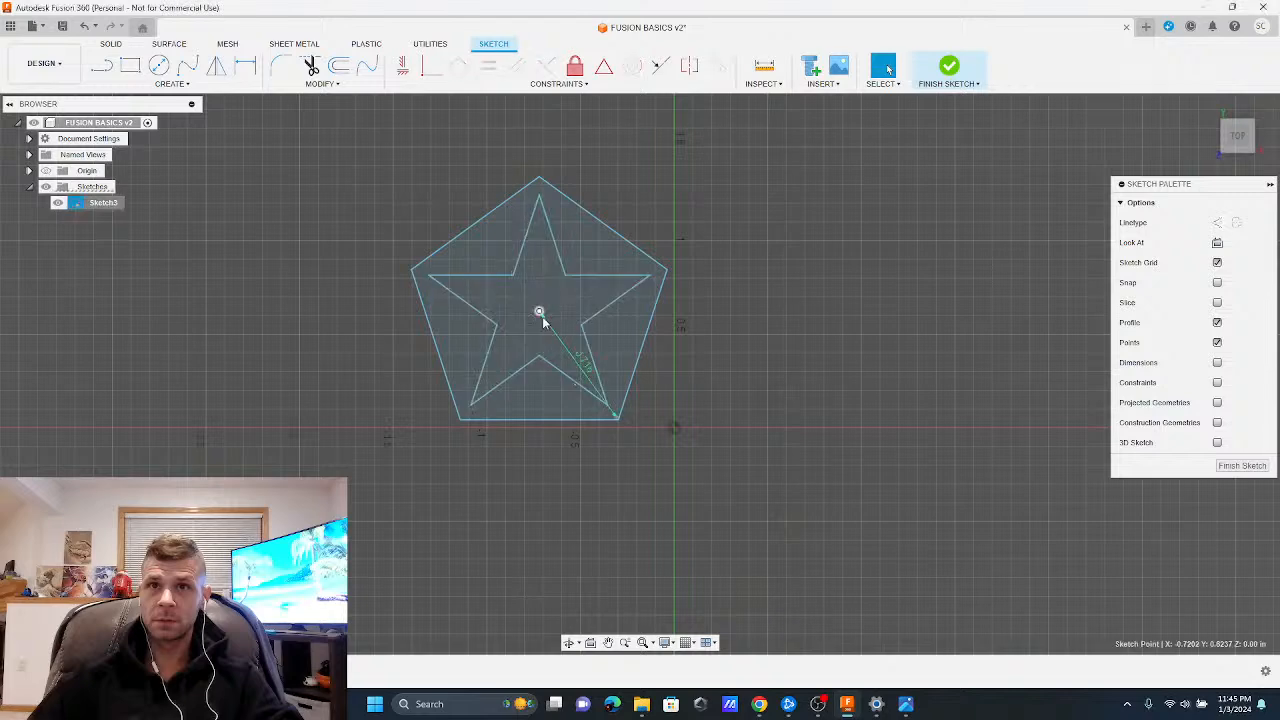
click(1240, 466)
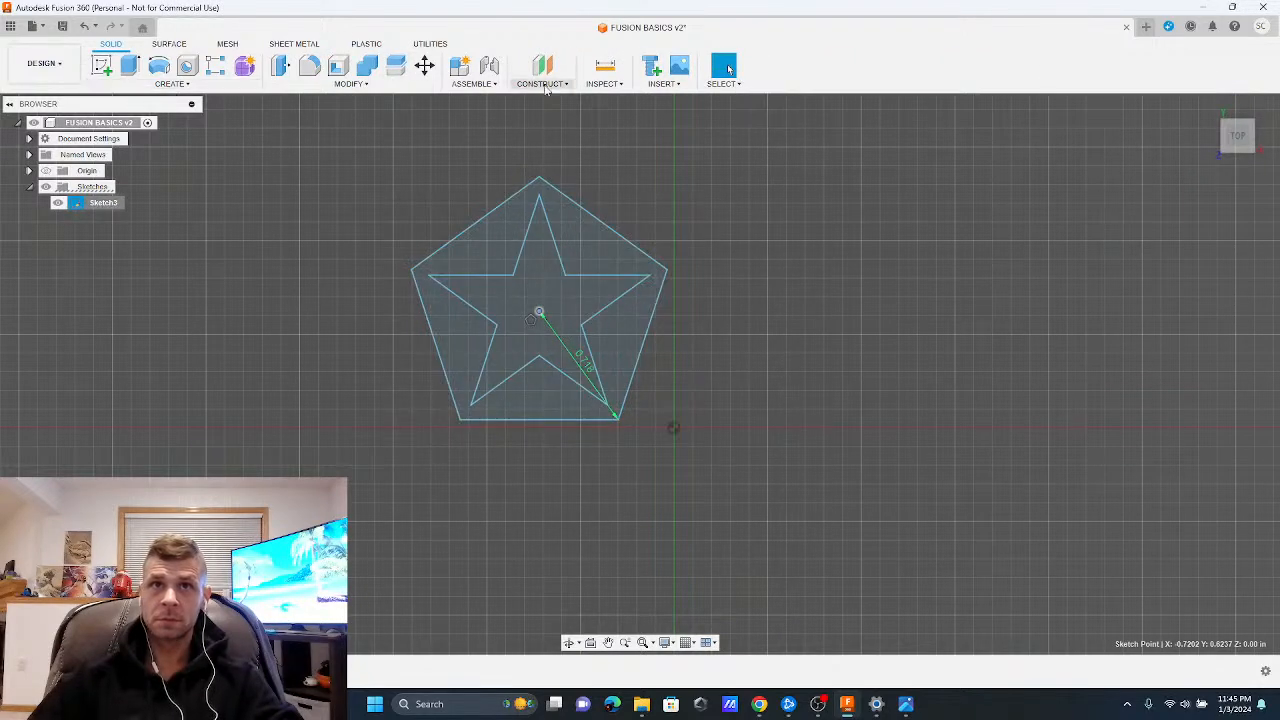
Measure the distance between the pentagon's top vertex and its centre point
click(604, 65)
click(539, 313)
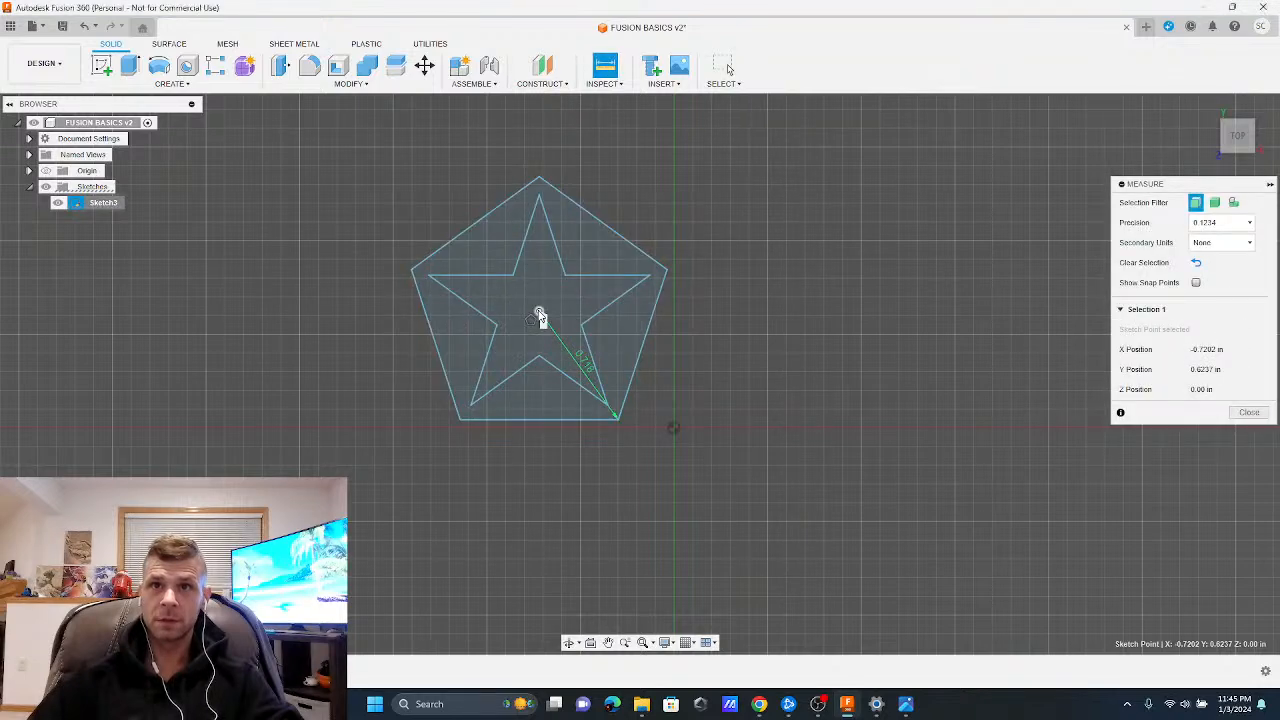
click(539, 315)
click(461, 419)
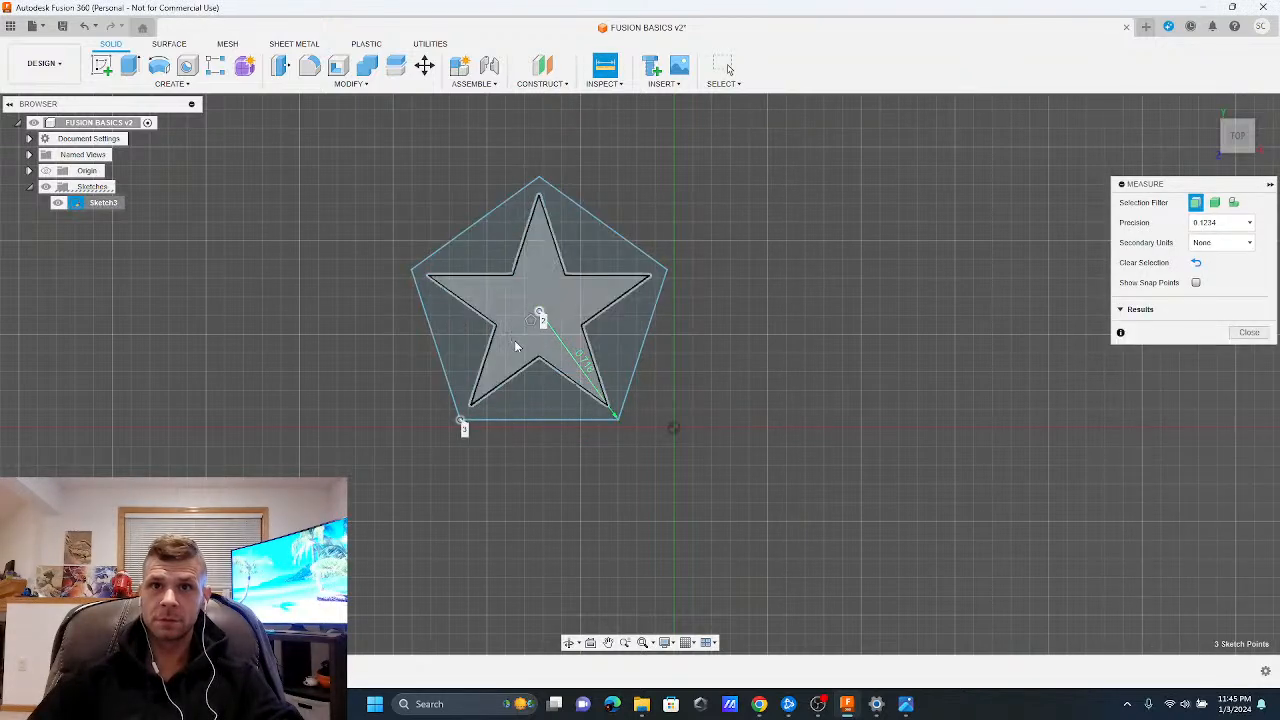
click(539, 313)
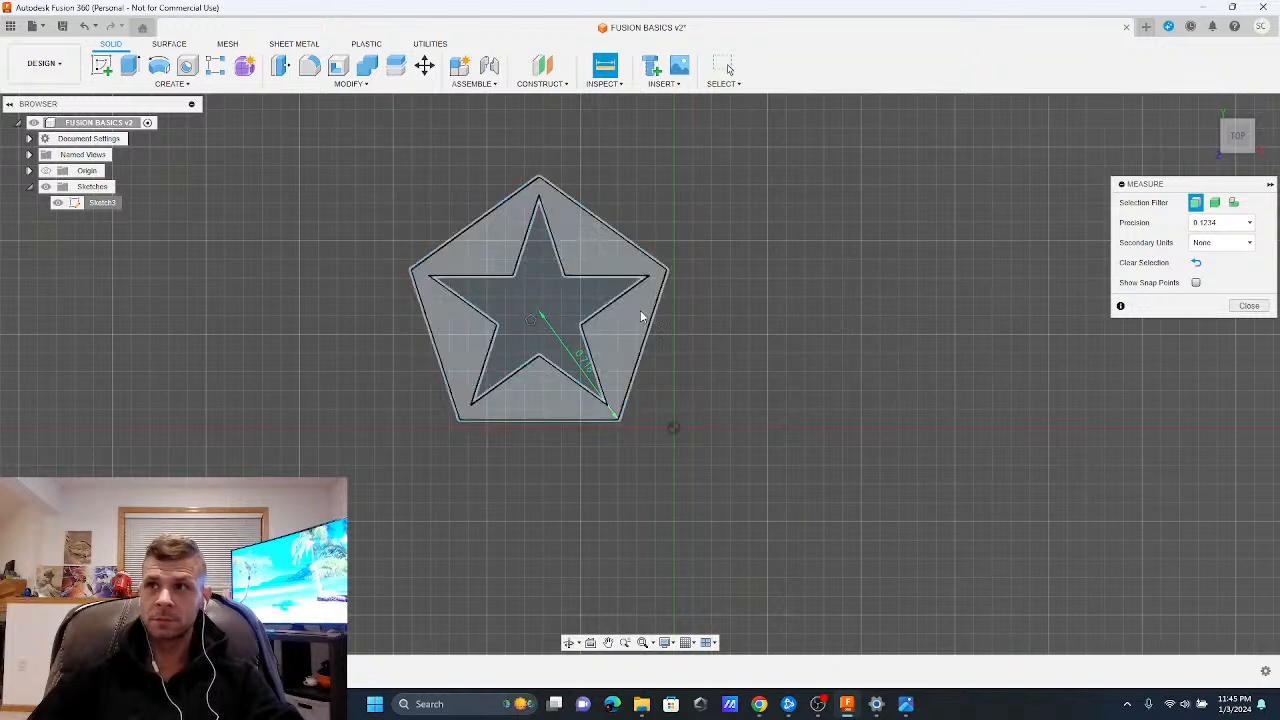
click(539, 180)
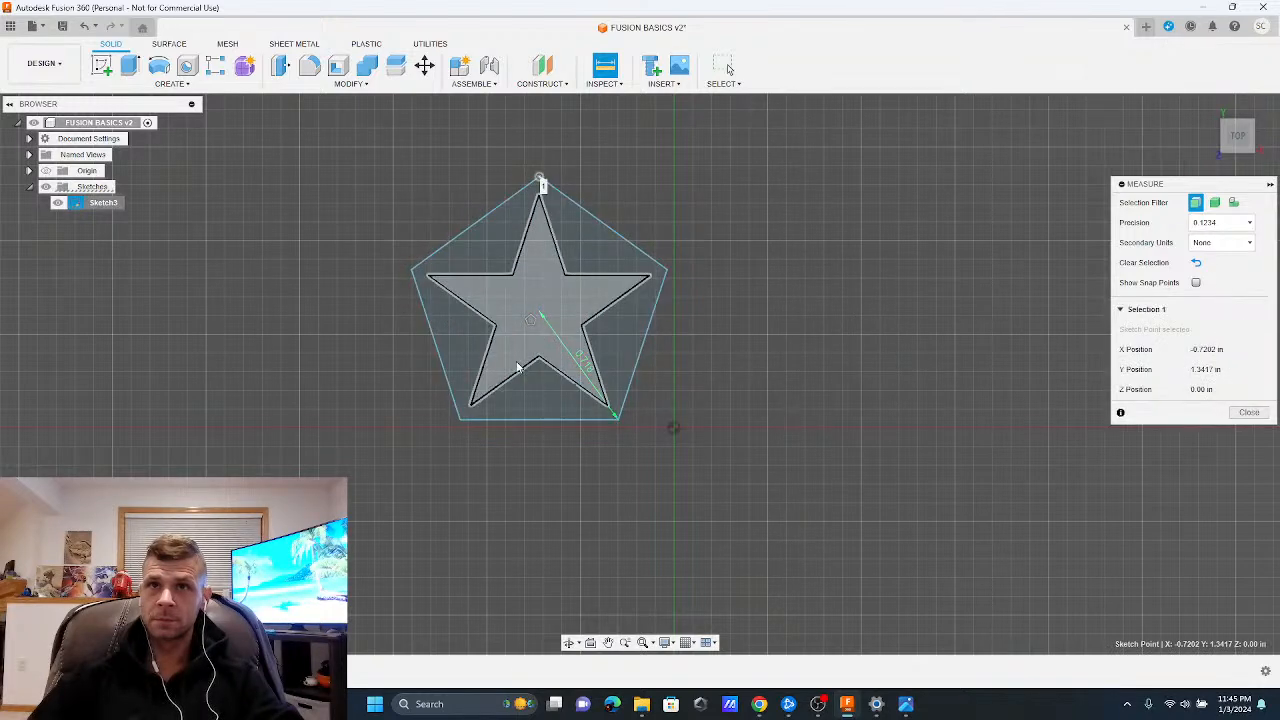
click(539, 316)
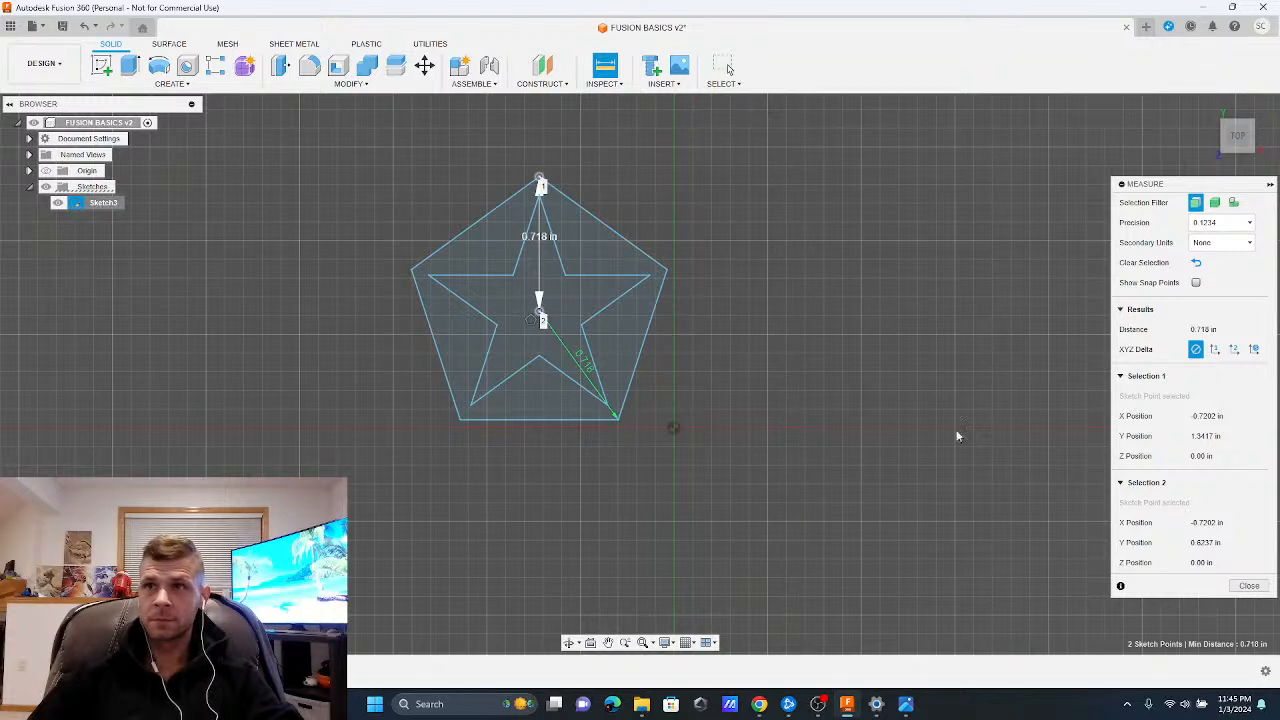
click(1249, 585)
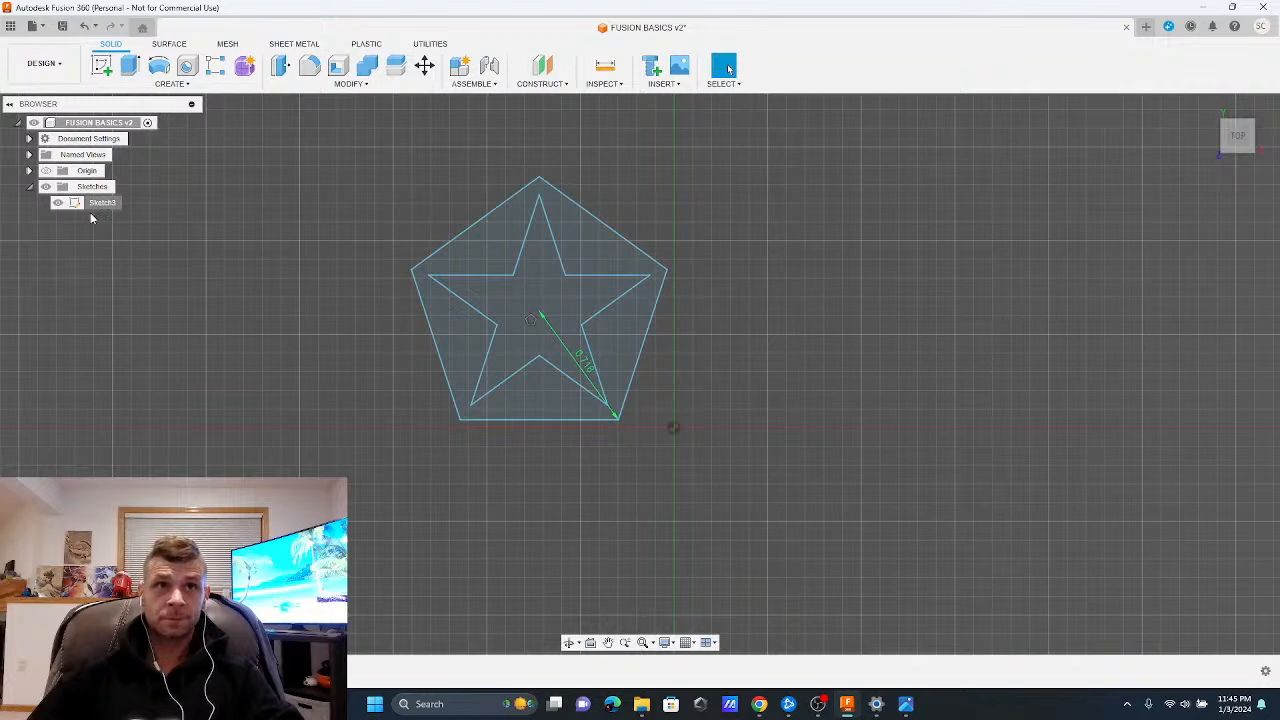
Create a new sketch on the plane facing the top view and draw a 2 in diameter circle centred on the origin
click(102, 65)
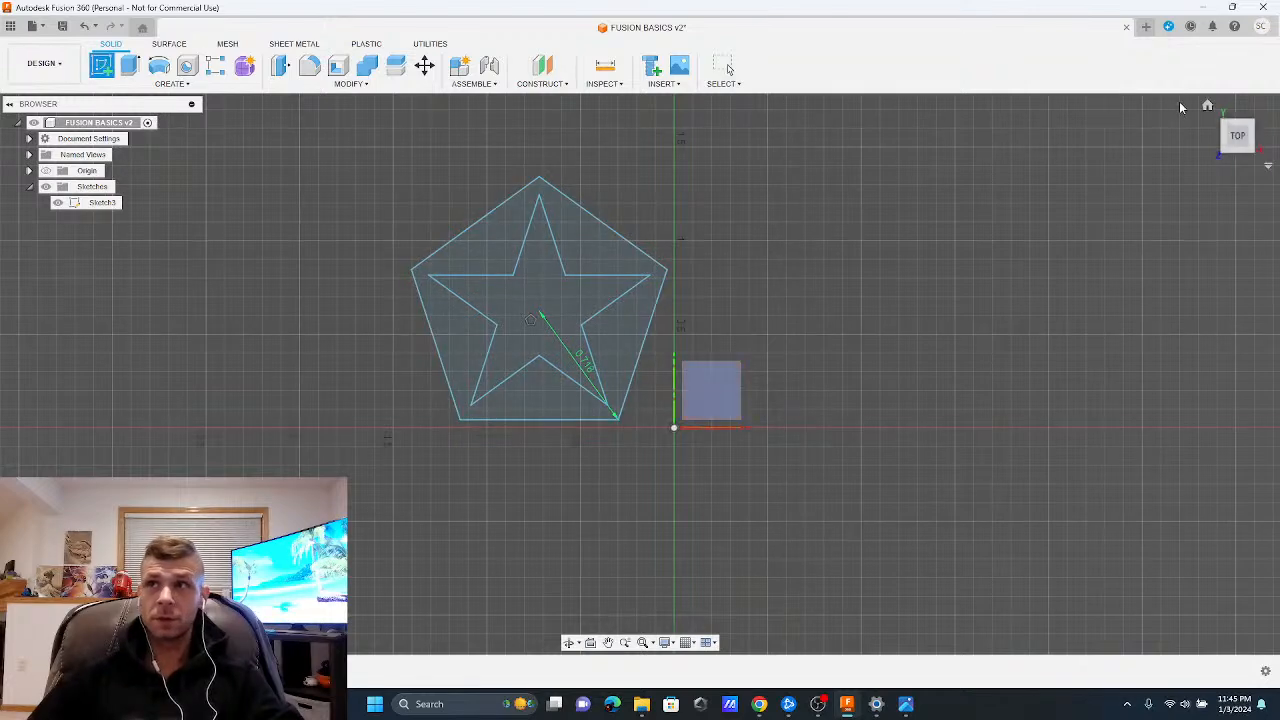
click(741, 398)
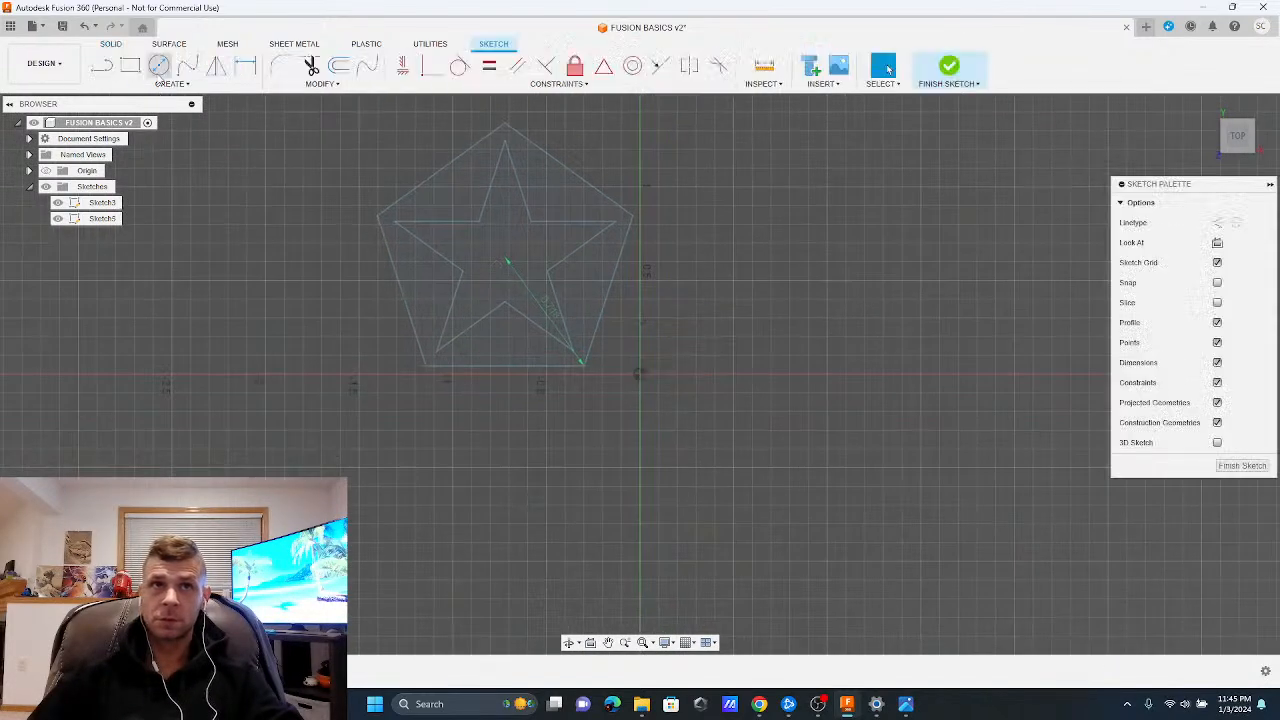
key(c)
click(640, 374)
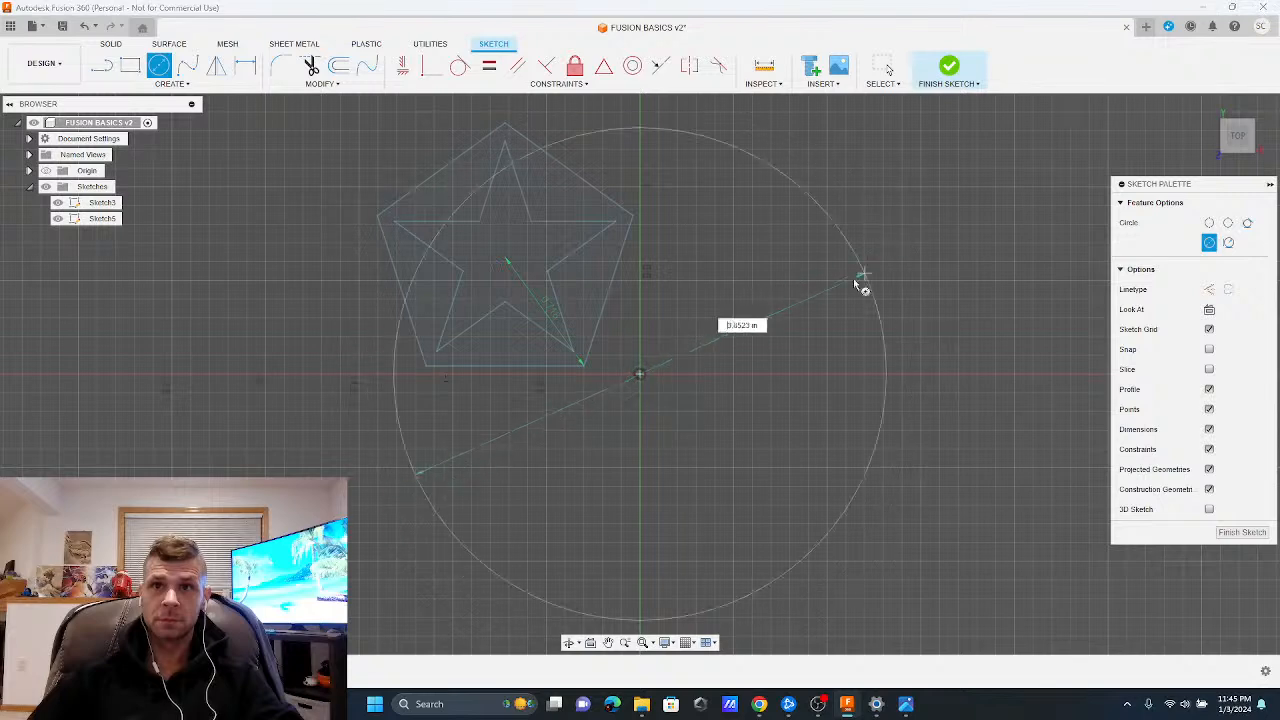
text(2.)
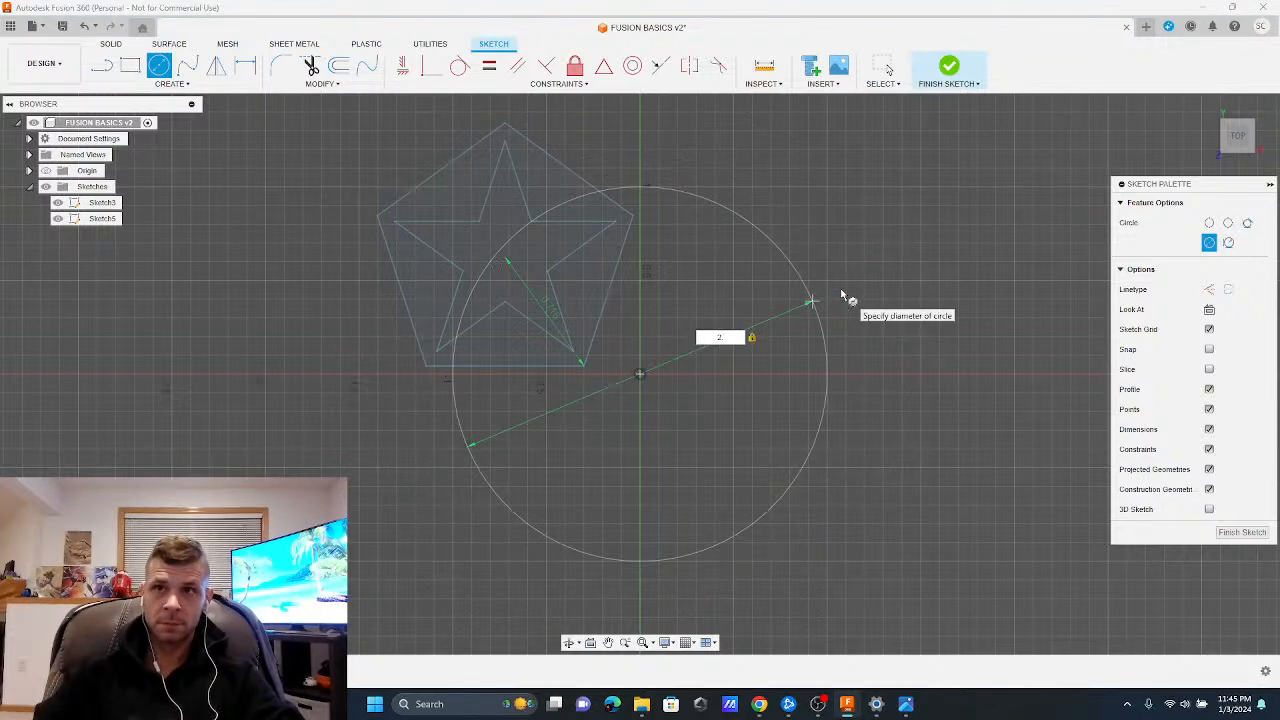
key(Return)
key(Escape)
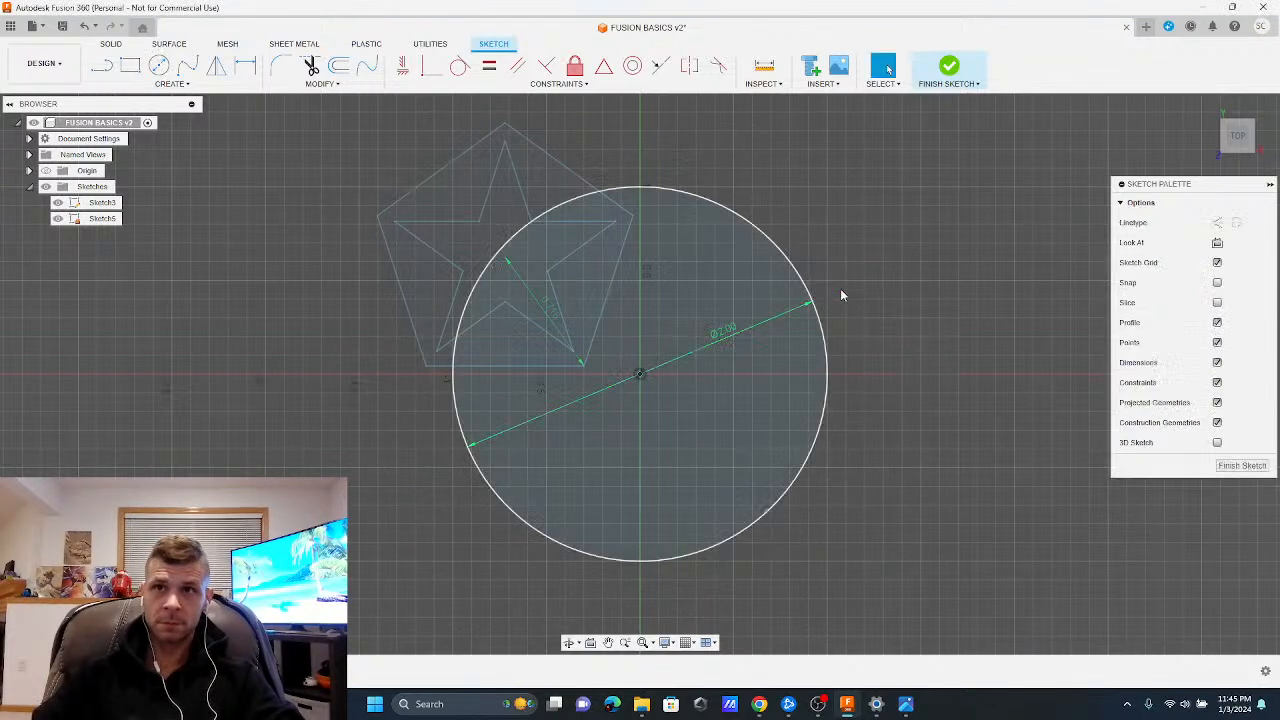
Edit the star sketch to move the pentagon and star point to point from their centre onto the origin, and finish the sketch
click(100, 202)
right_click(102, 203)
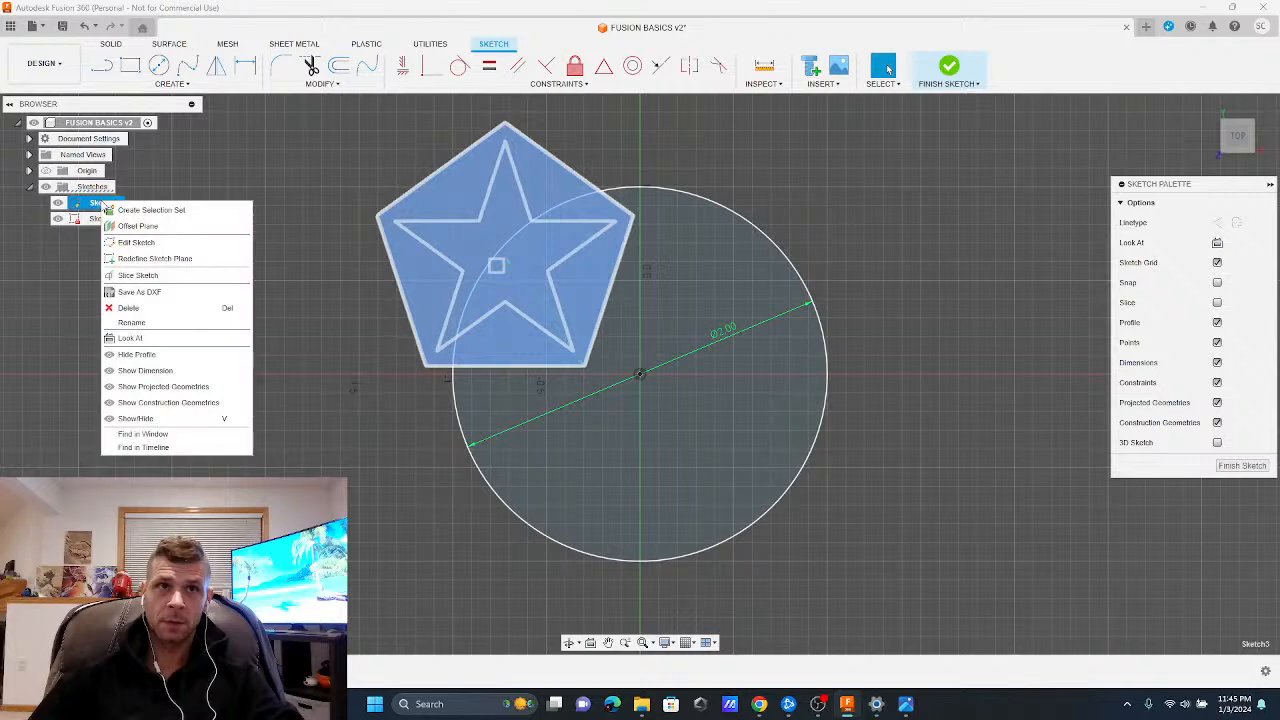
click(135, 244)
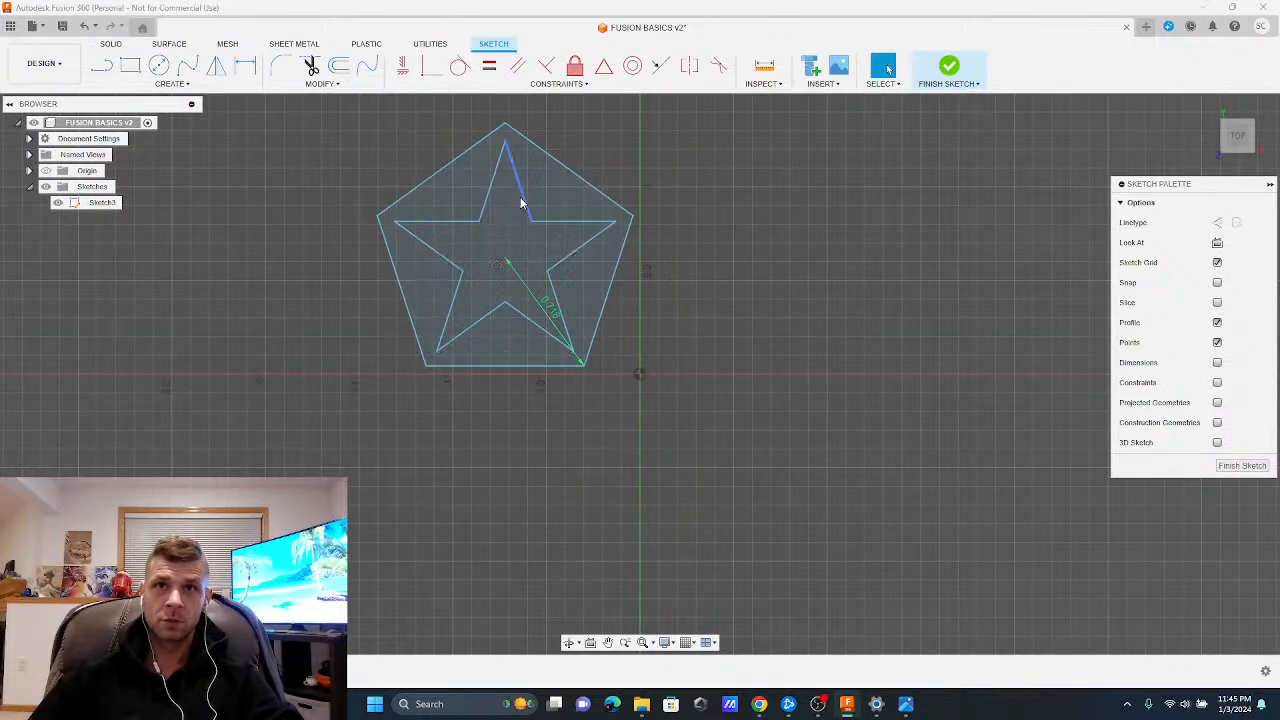
click(321, 83)
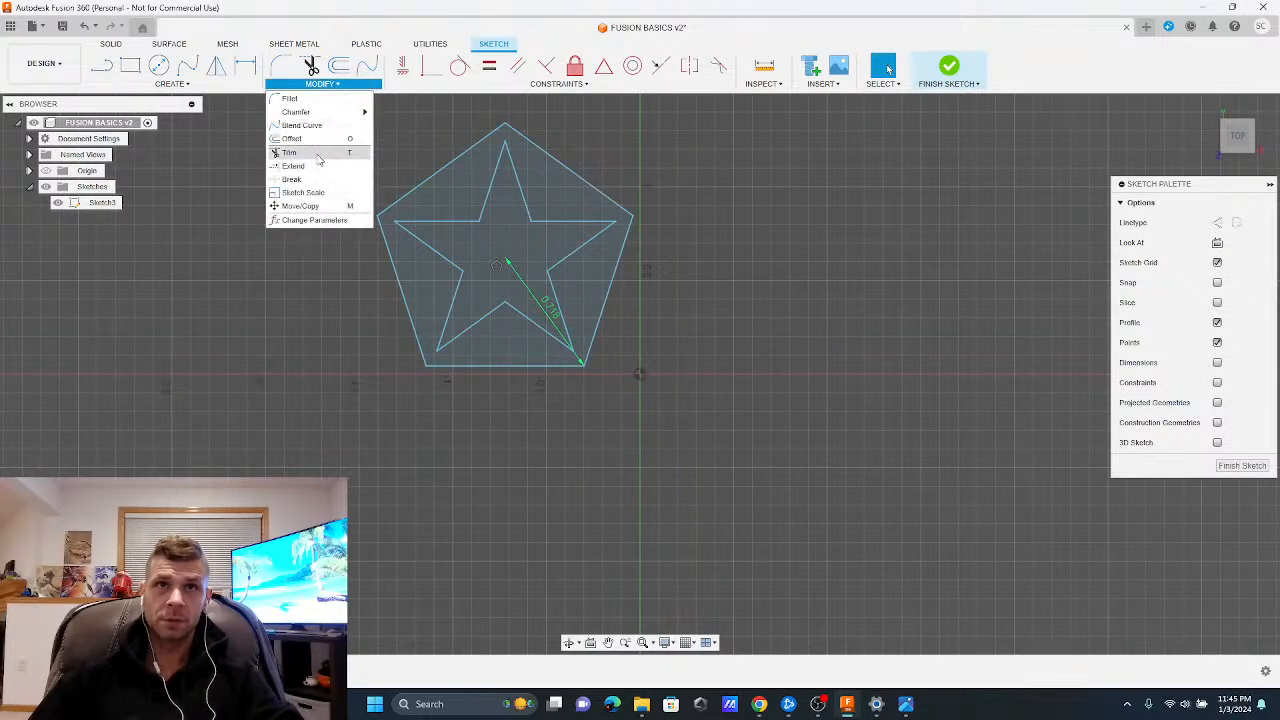
click(300, 205)
drag(766, 416, 326, 107)
click(1235, 242)
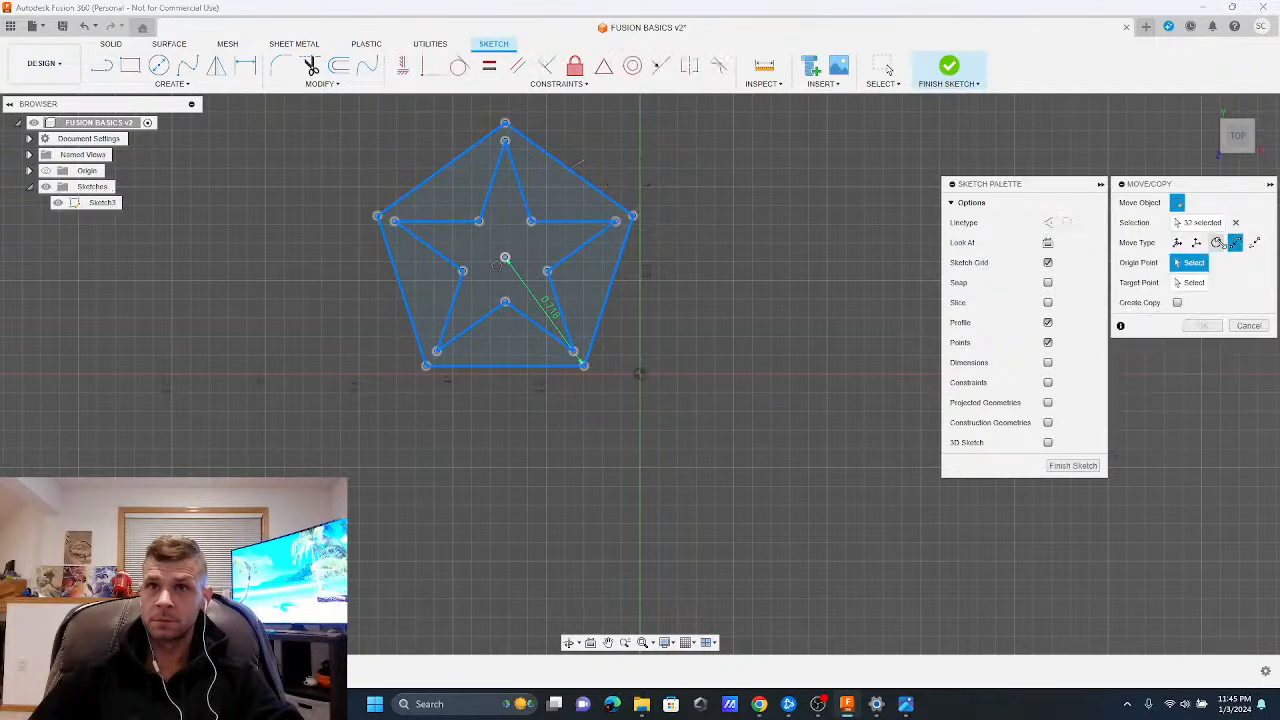
click(505, 258)
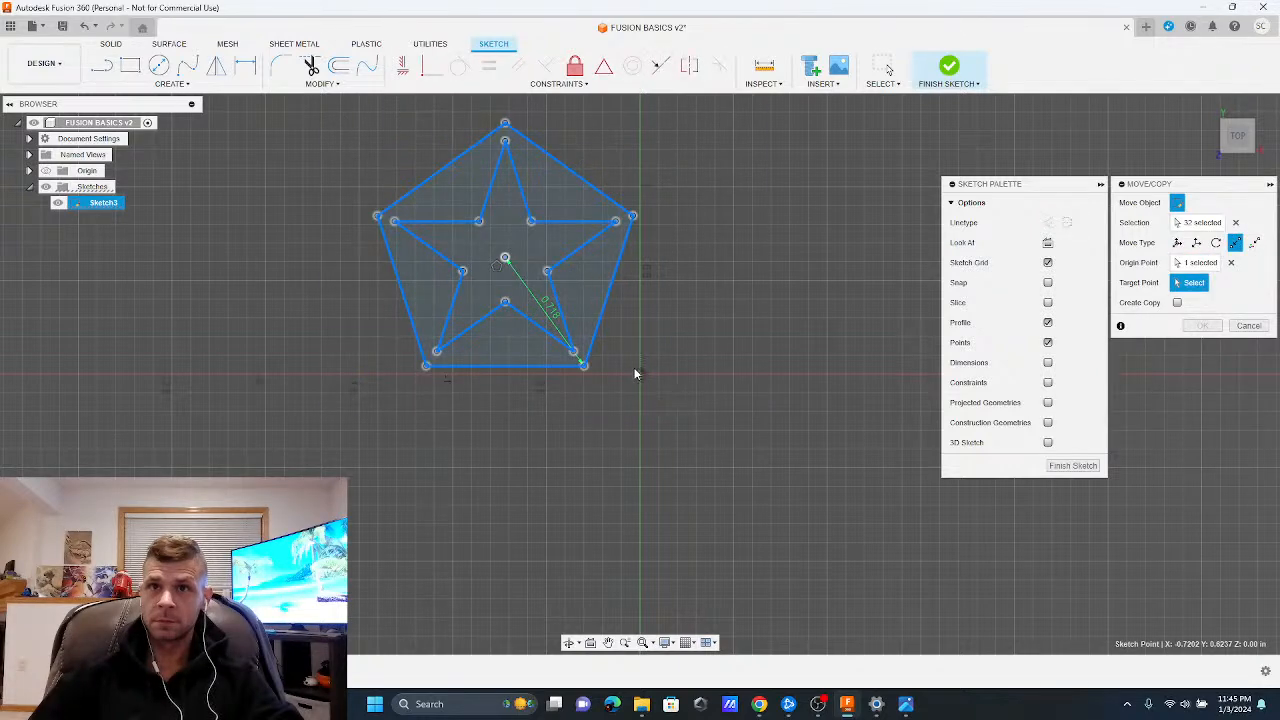
click(640, 374)
click(1202, 325)
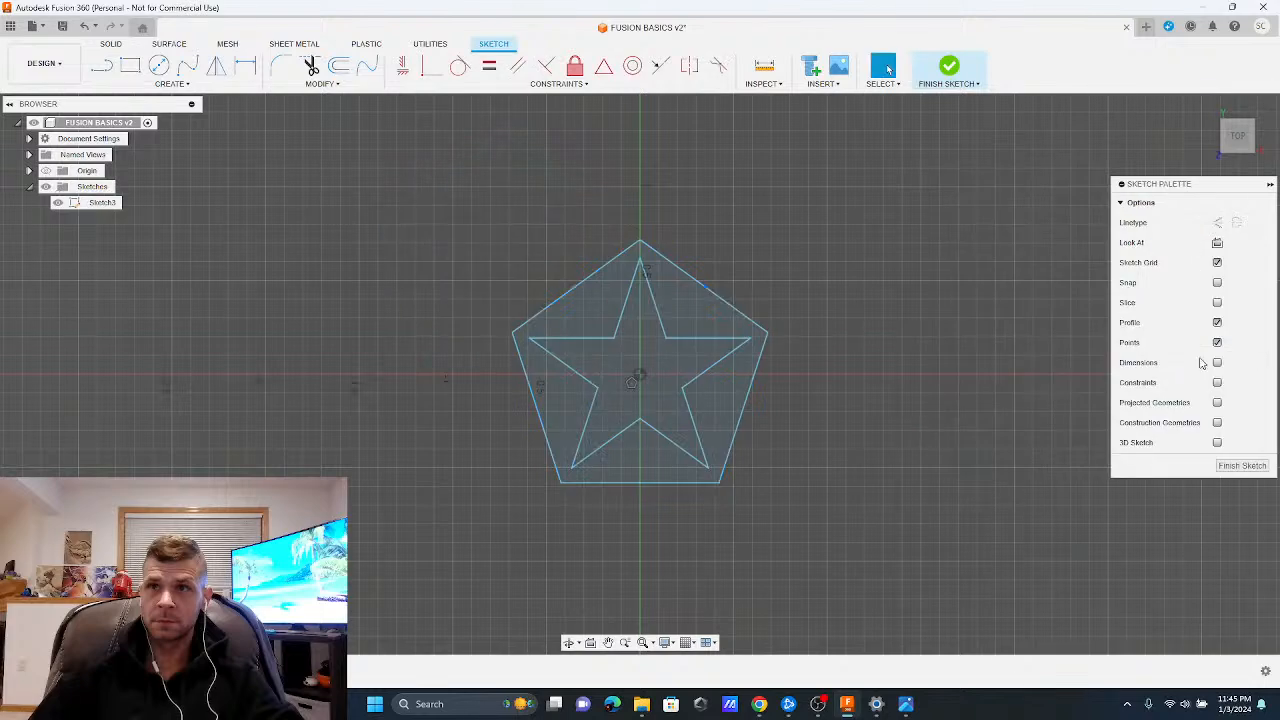
click(1228, 464)
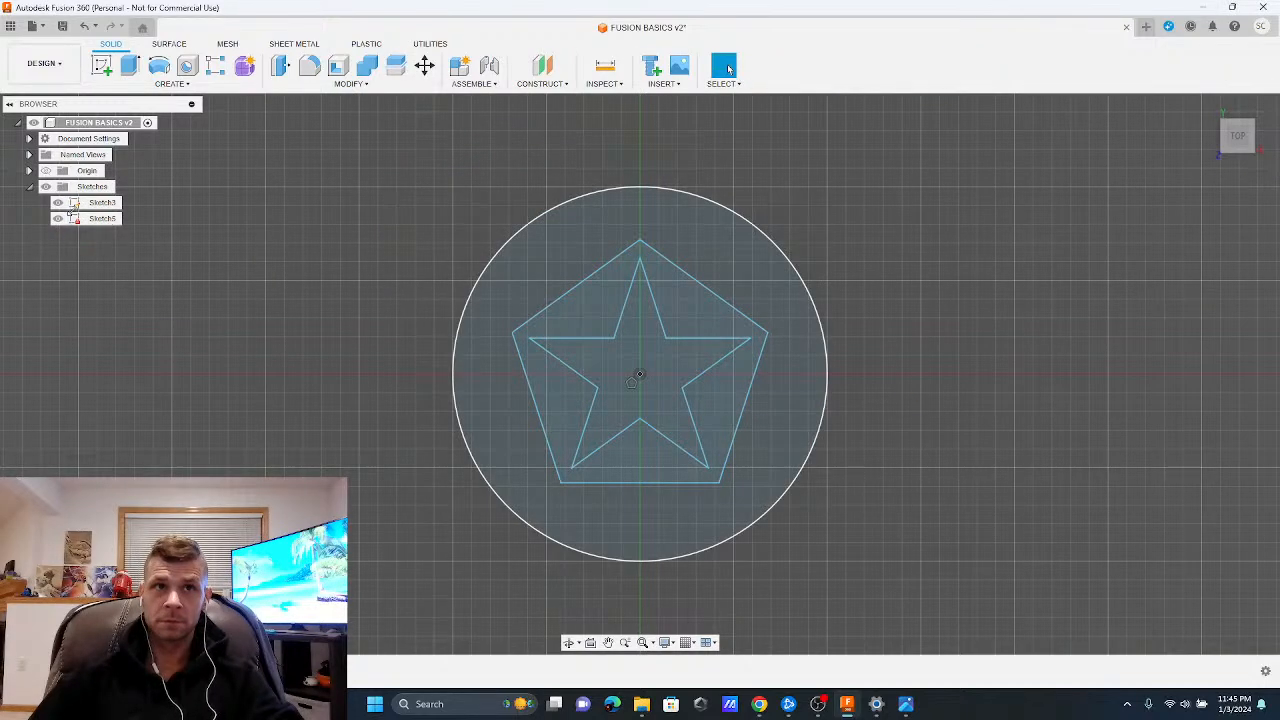
Reopen the circle's sketch for editing and offset the 2 in circle inward by about 0.31 in
mouse_move(586, 394)
shift+middle_down()
mouse_move(622, 316)
mouse_move(594, 363)
shift+middle_up()
mouse_move(386, 322)
shift+middle_down()
mouse_move(390, 346)
mouse_move(358, 358)
shift+middle_up()
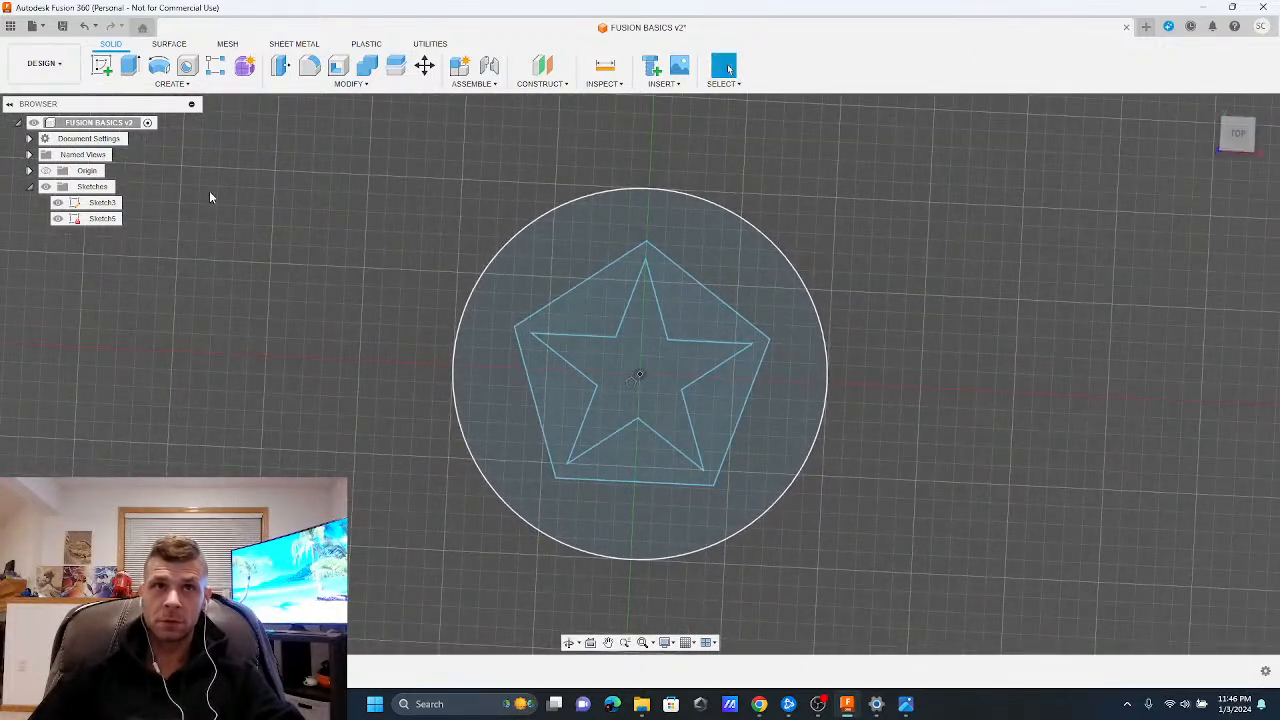
right_click(115, 221)
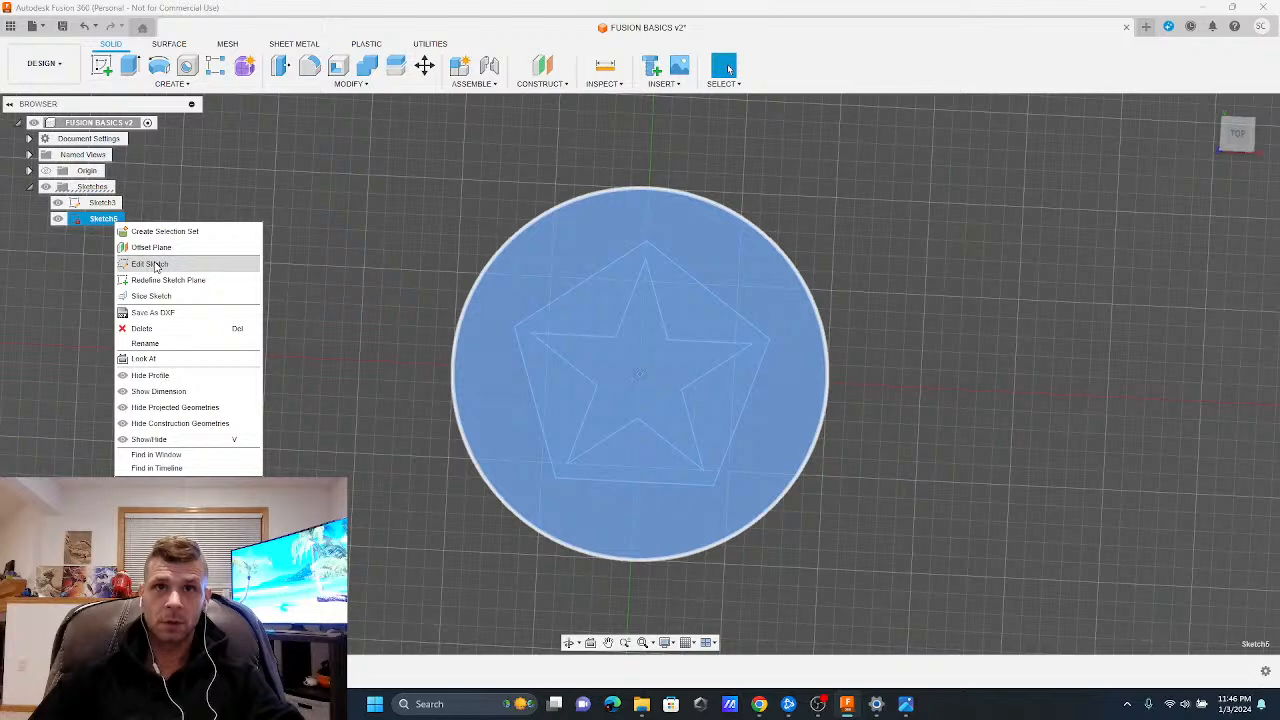
click(150, 264)
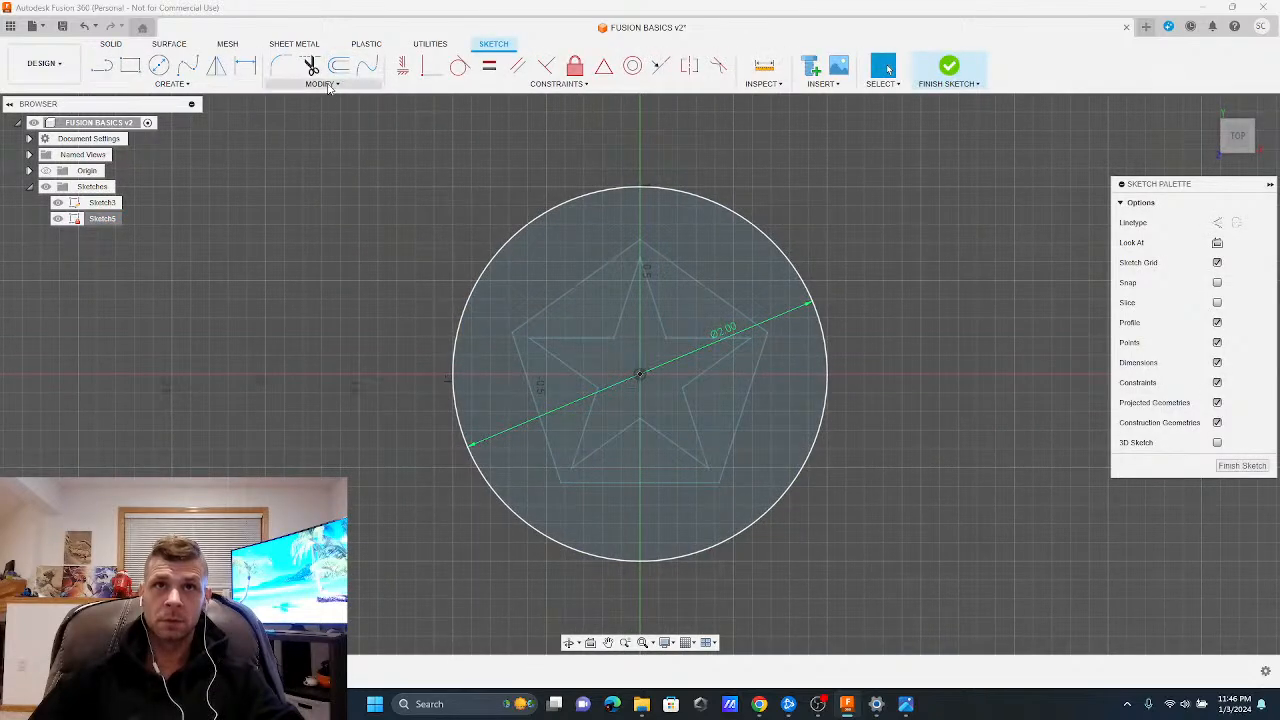
click(339, 65)
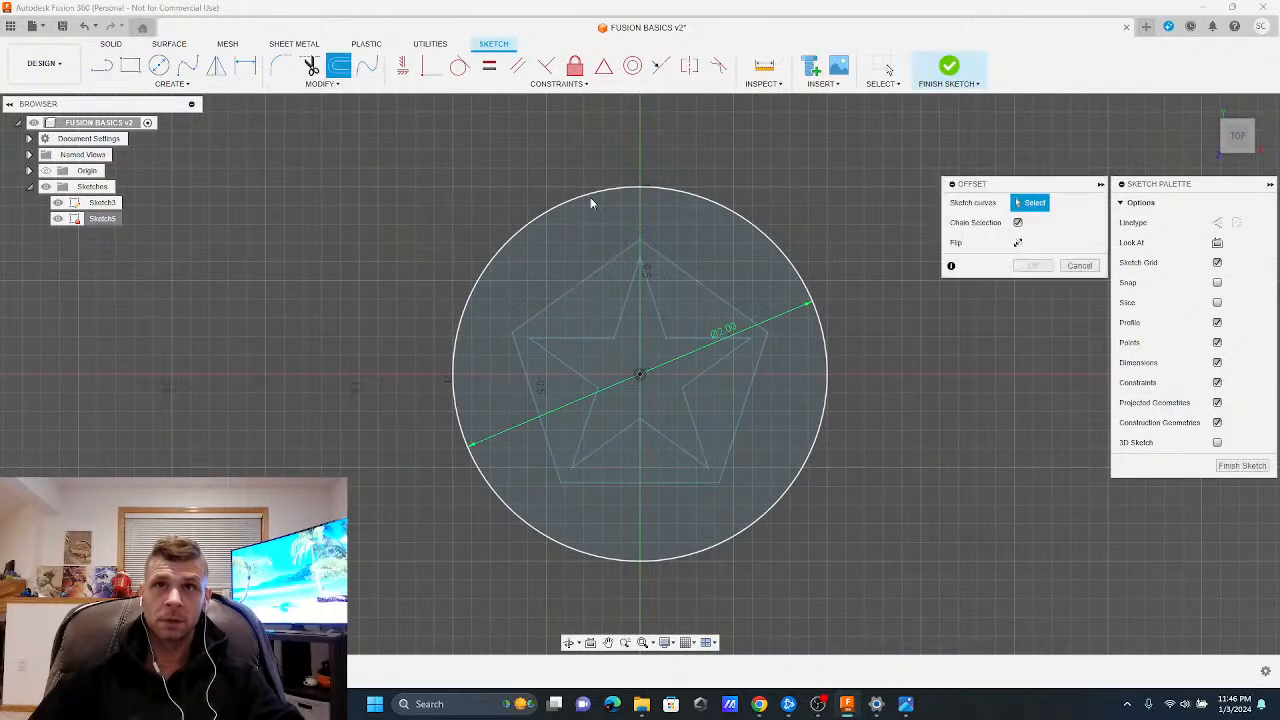
click(757, 229)
drag(757, 224, 718, 281)
click(1030, 285)
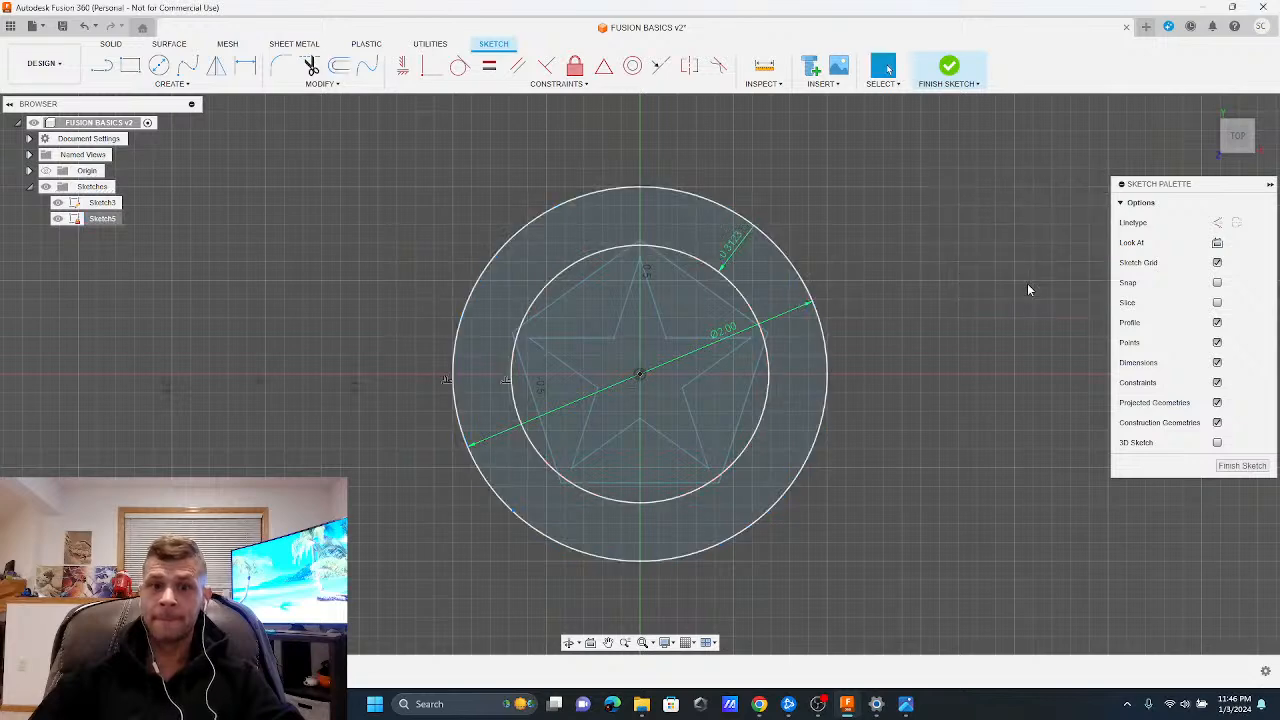
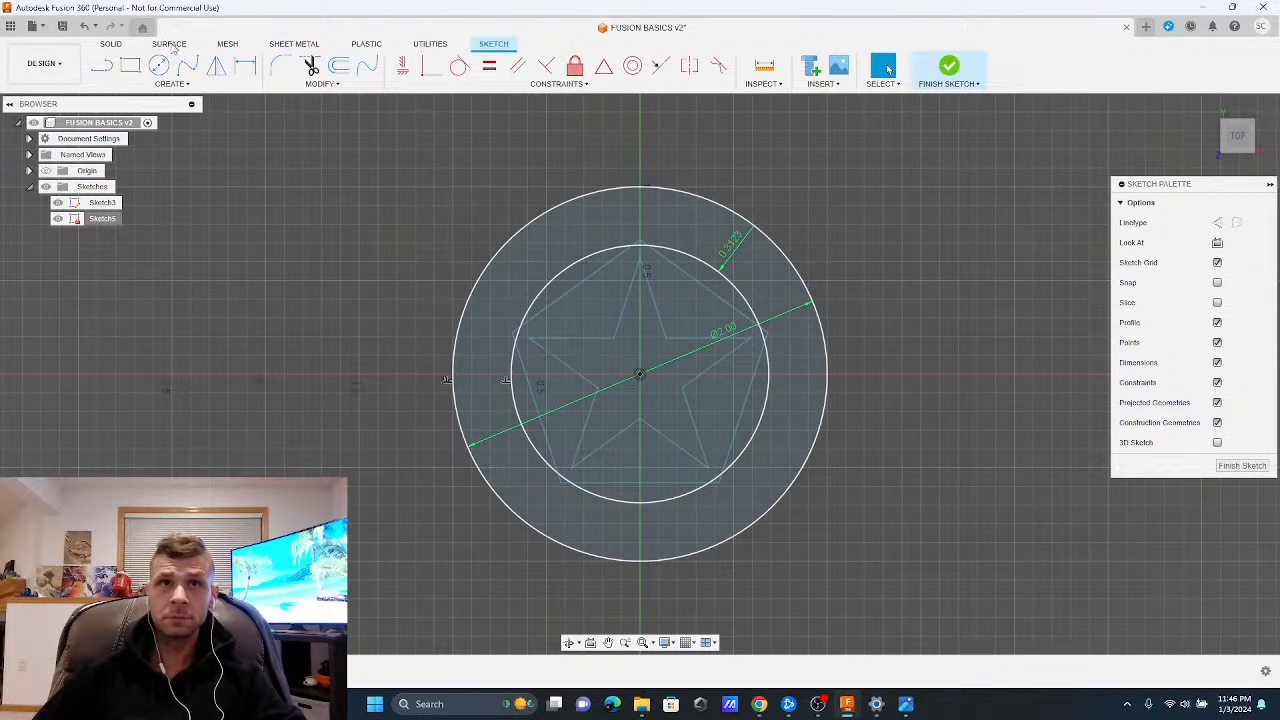
click(202, 86)
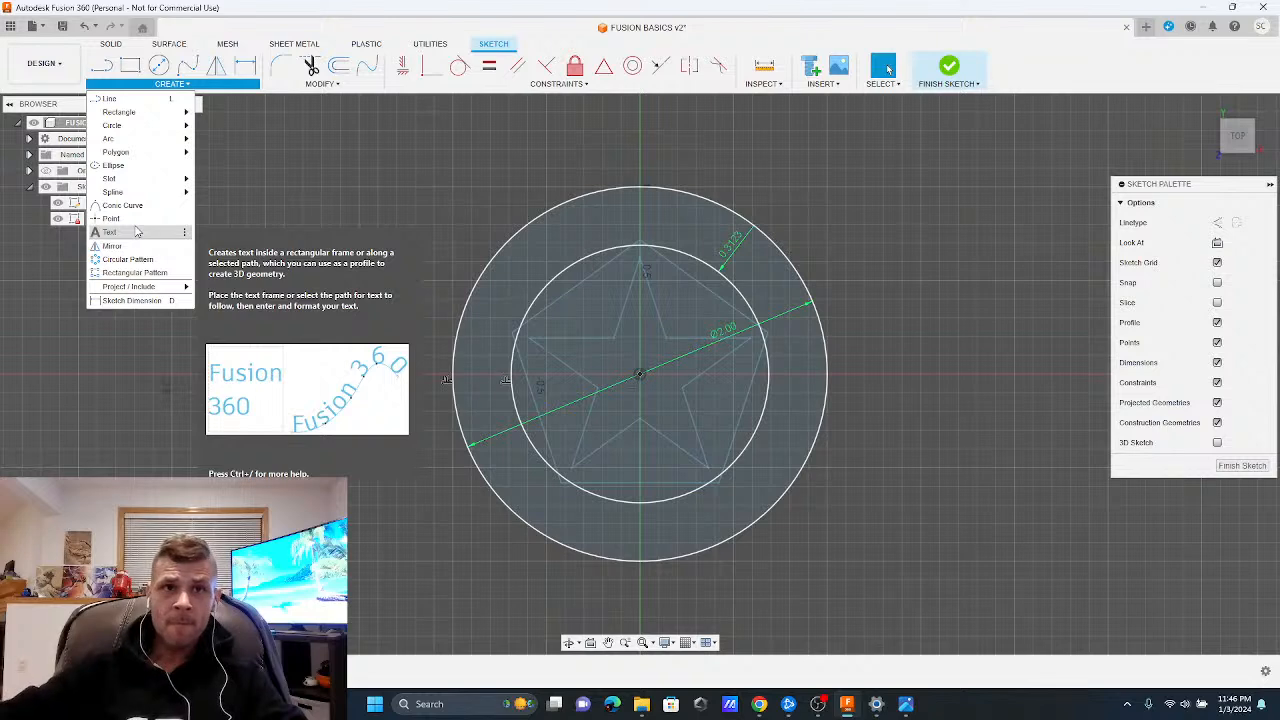
click(137, 232)
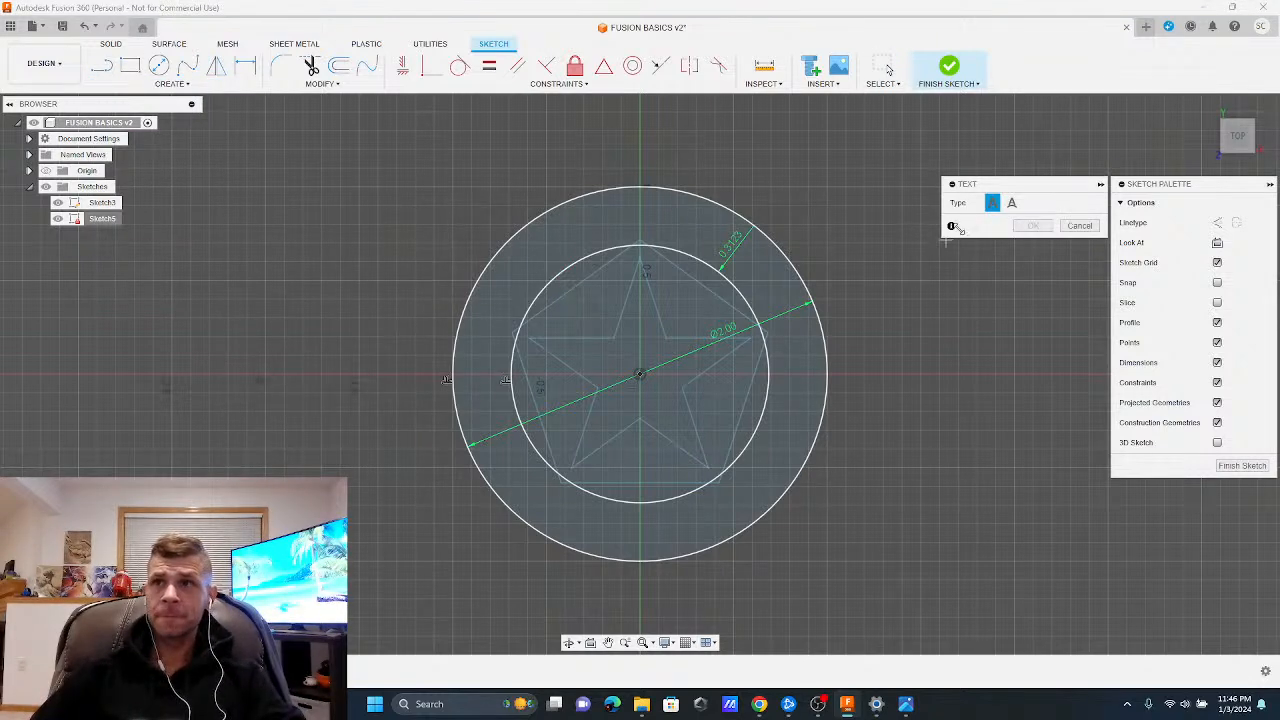
click(1011, 203)
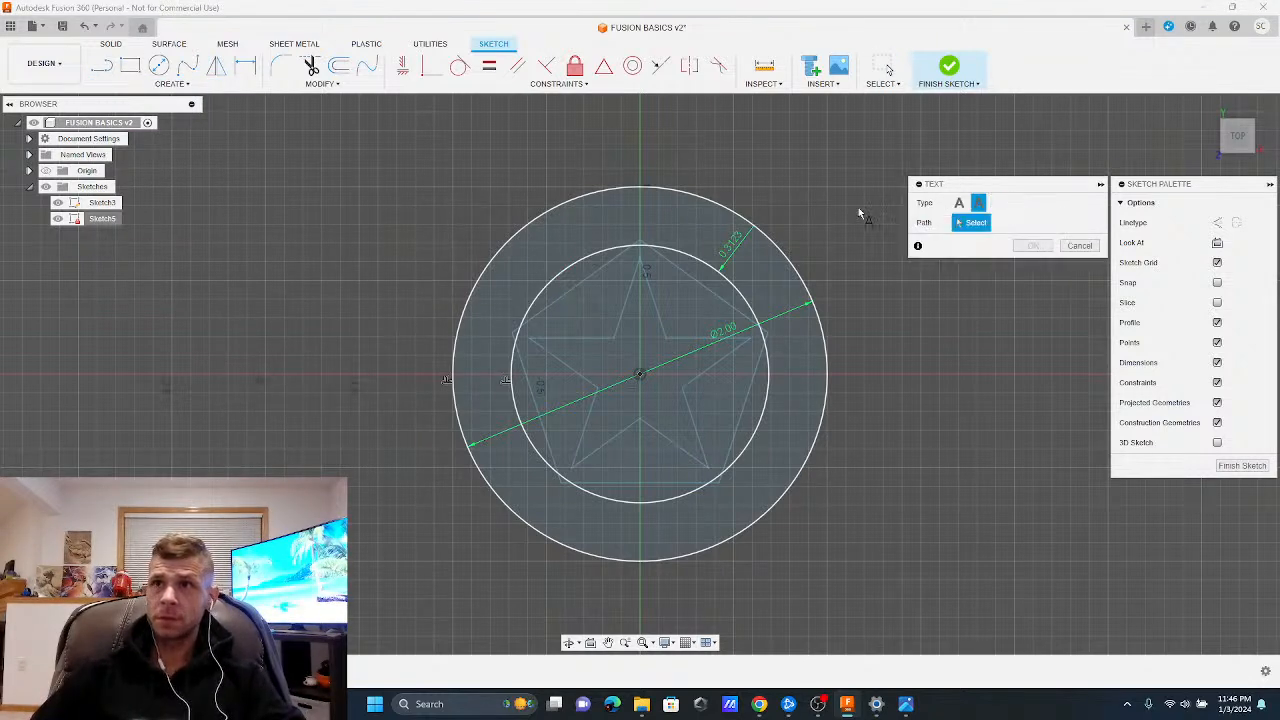
click(574, 266)
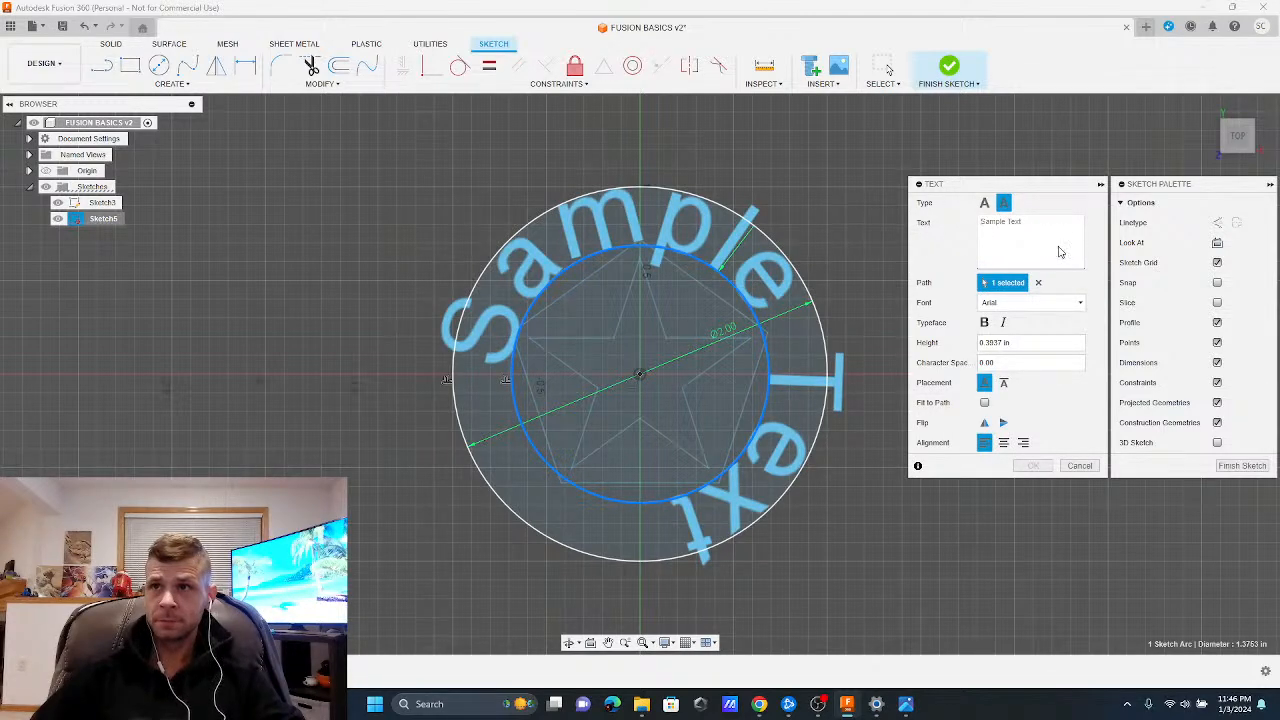
text(CNC)
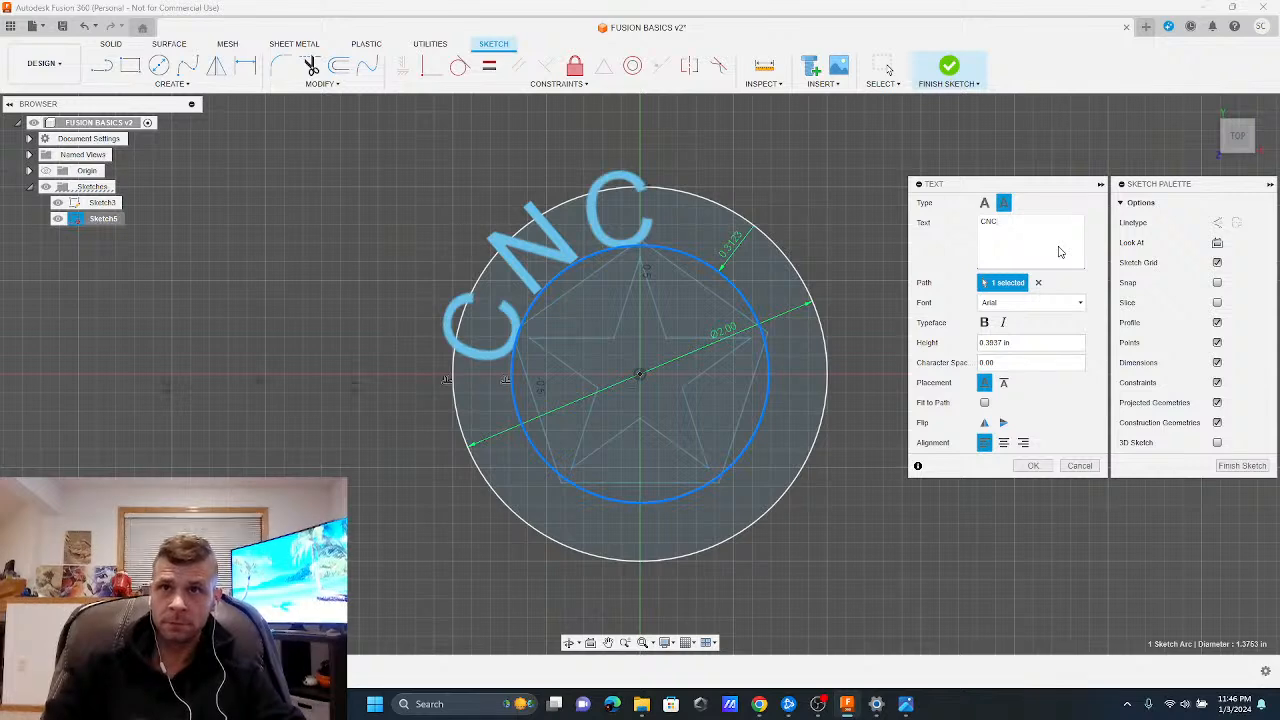
text( BASICS)
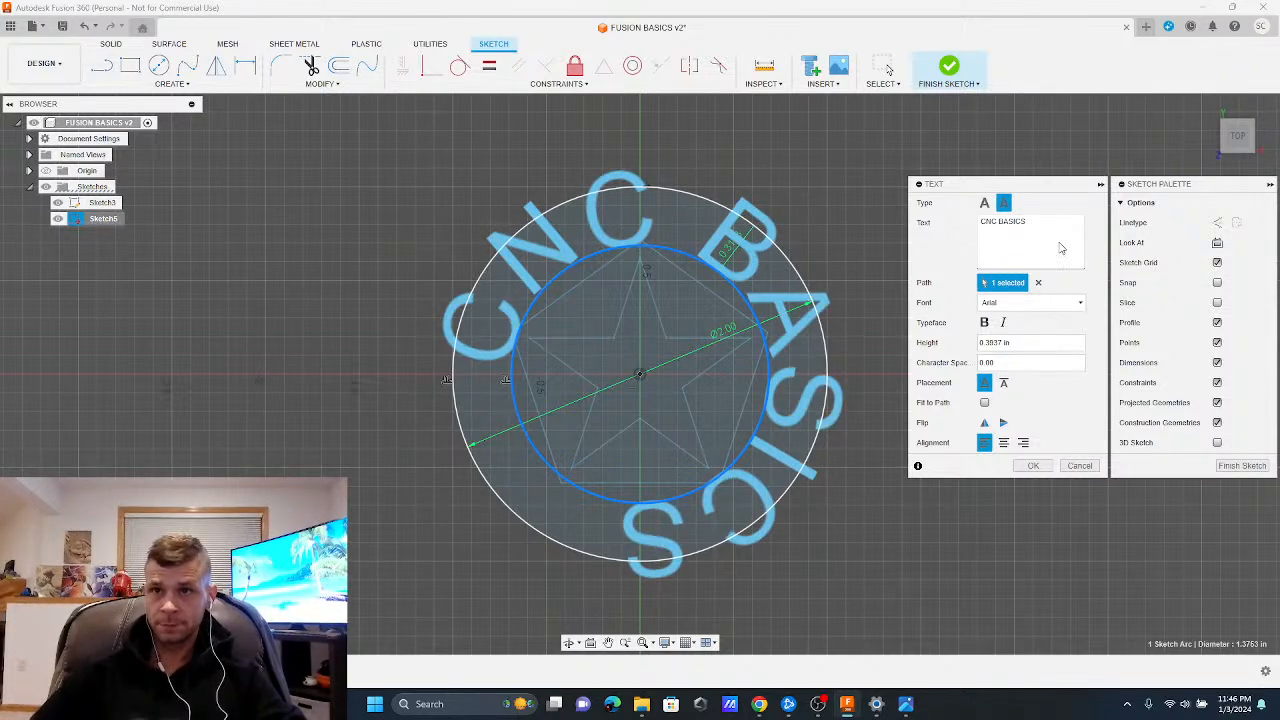
key(BackSpace)
key(BackSpace)
key(BackSpace)
key(BackSpace)
key(BackSpace)
key(BackSpace)
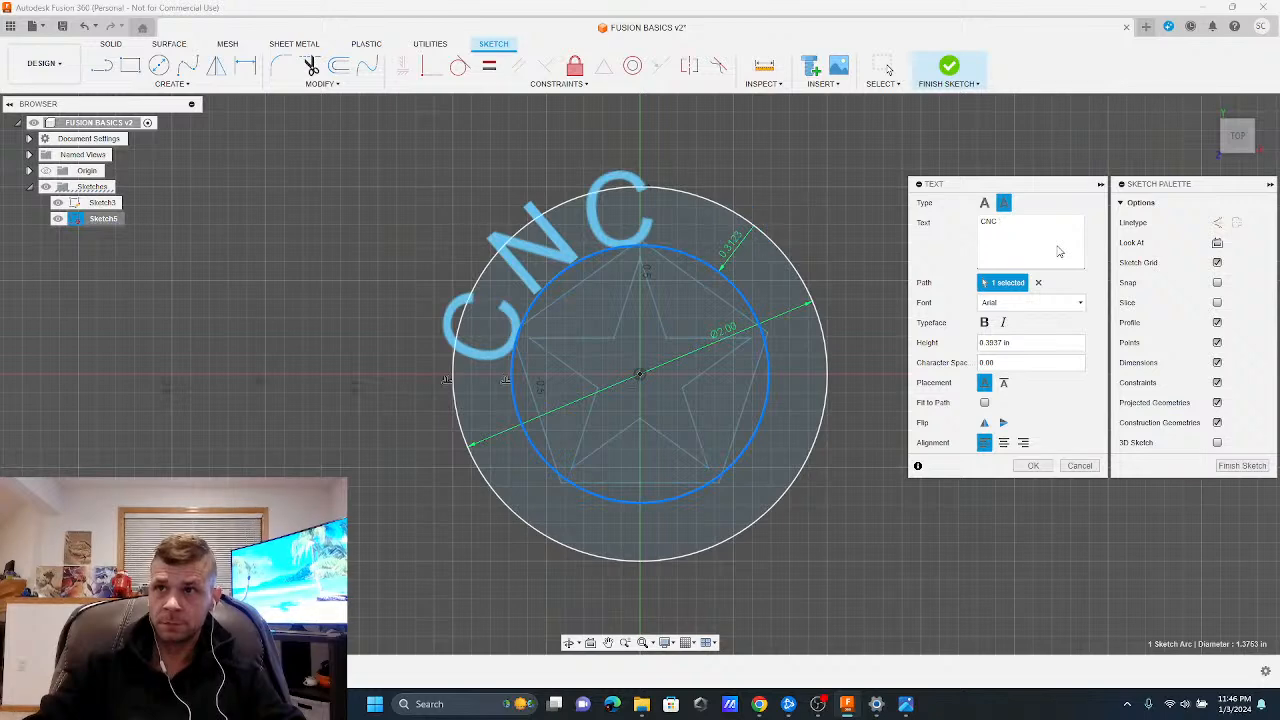
text(DoJO)
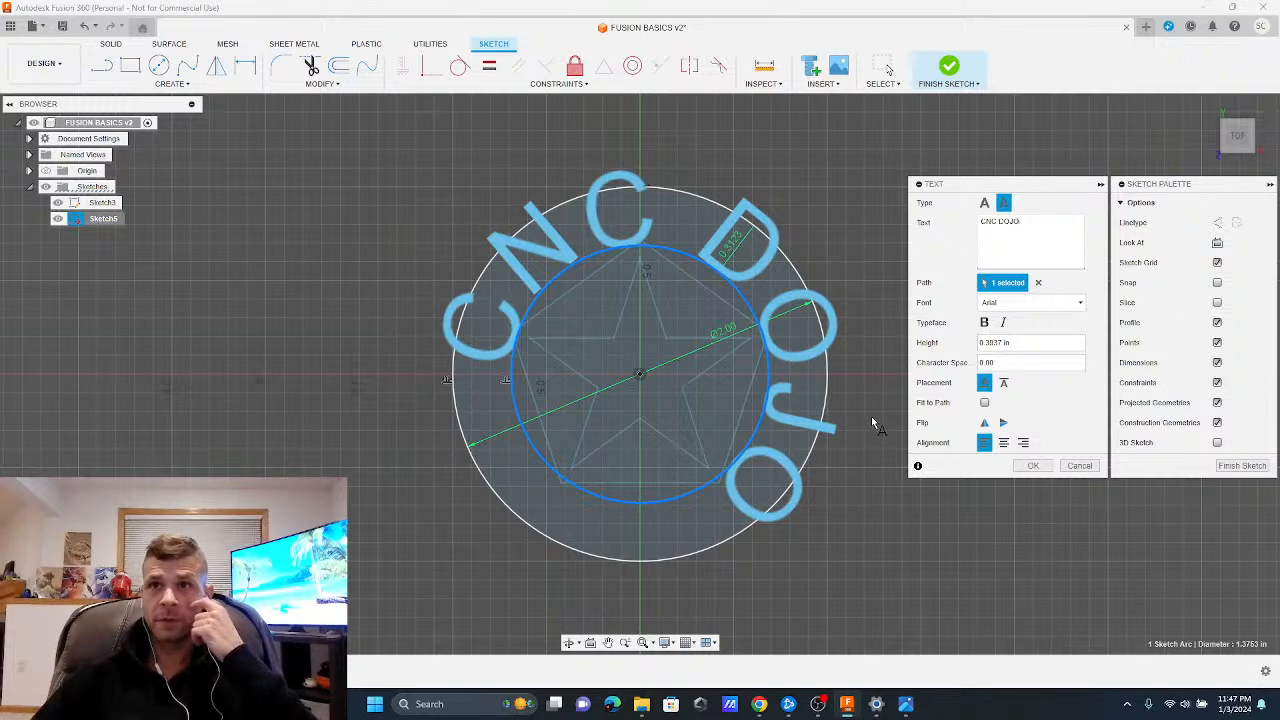
drag(1013, 342, 838, 343)
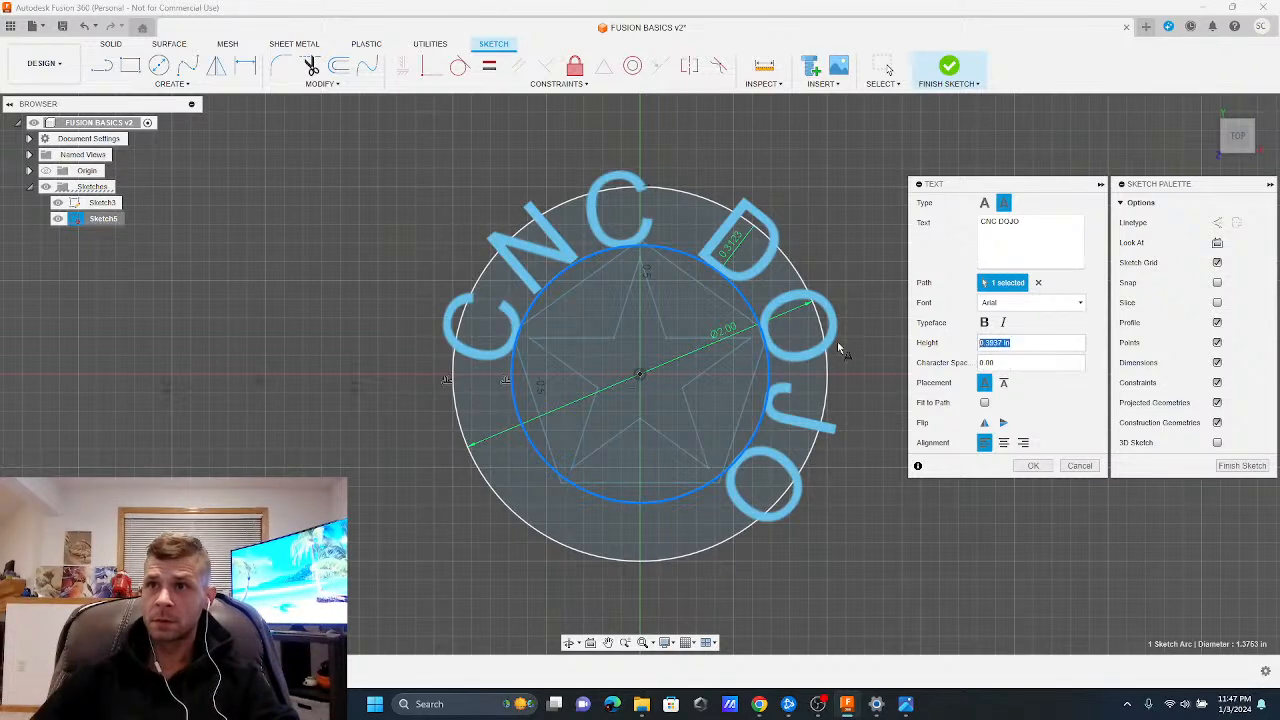
text(.2)
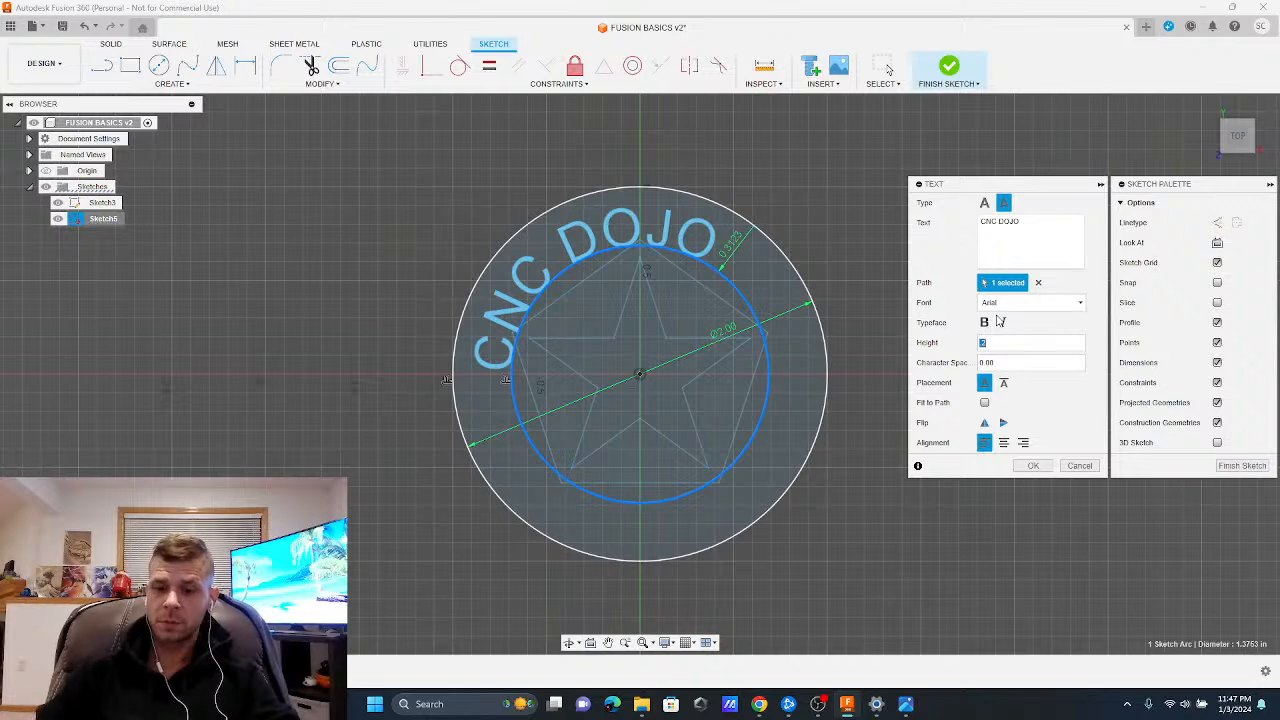
key(Tab)
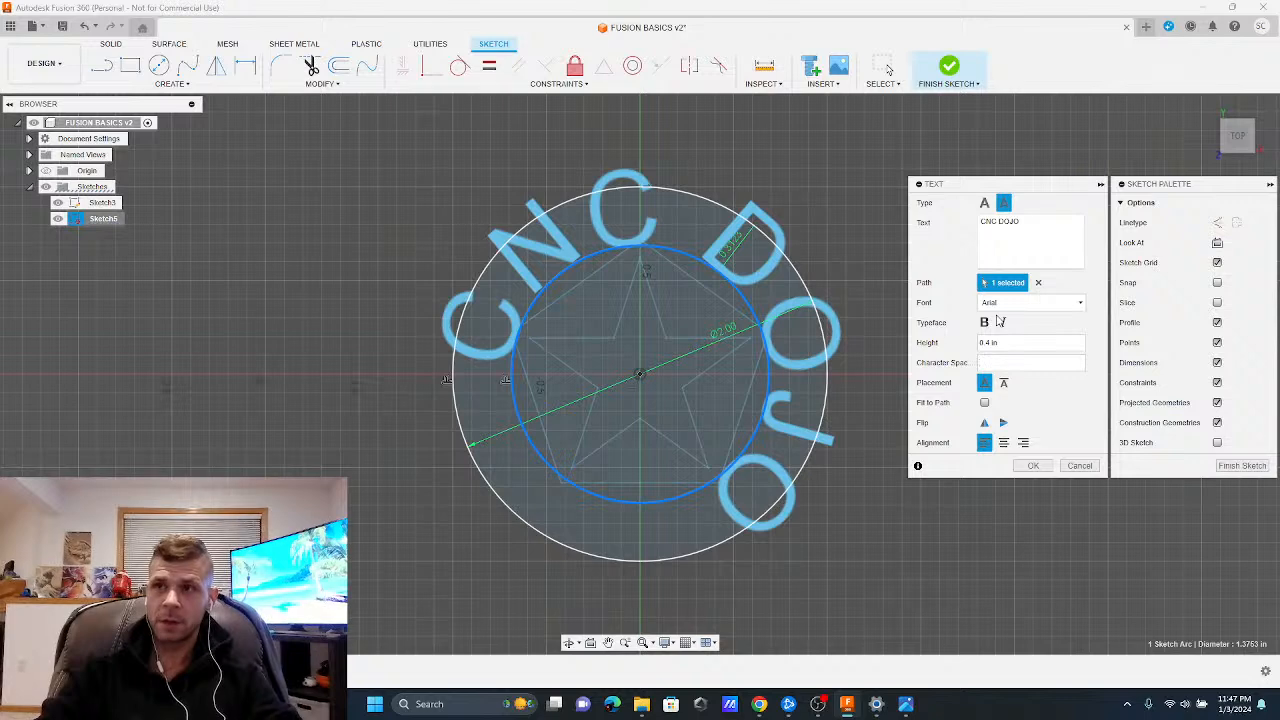
key(Escape)
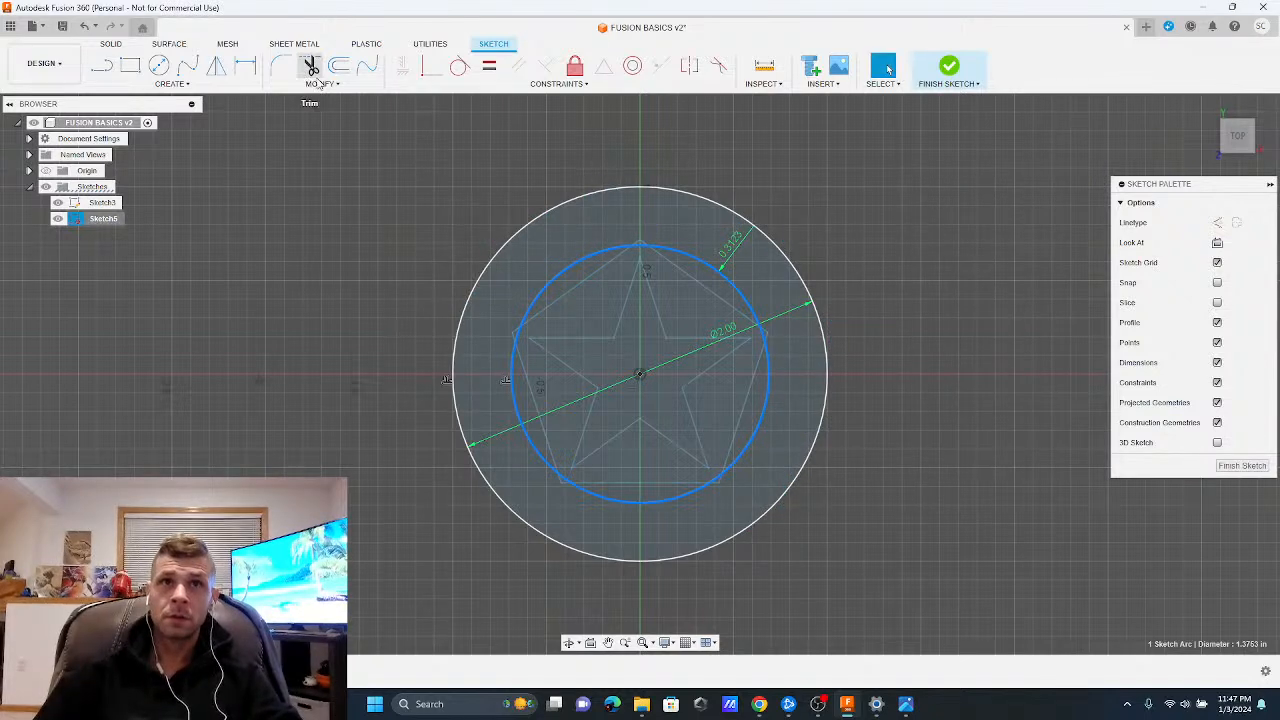
click(318, 84)
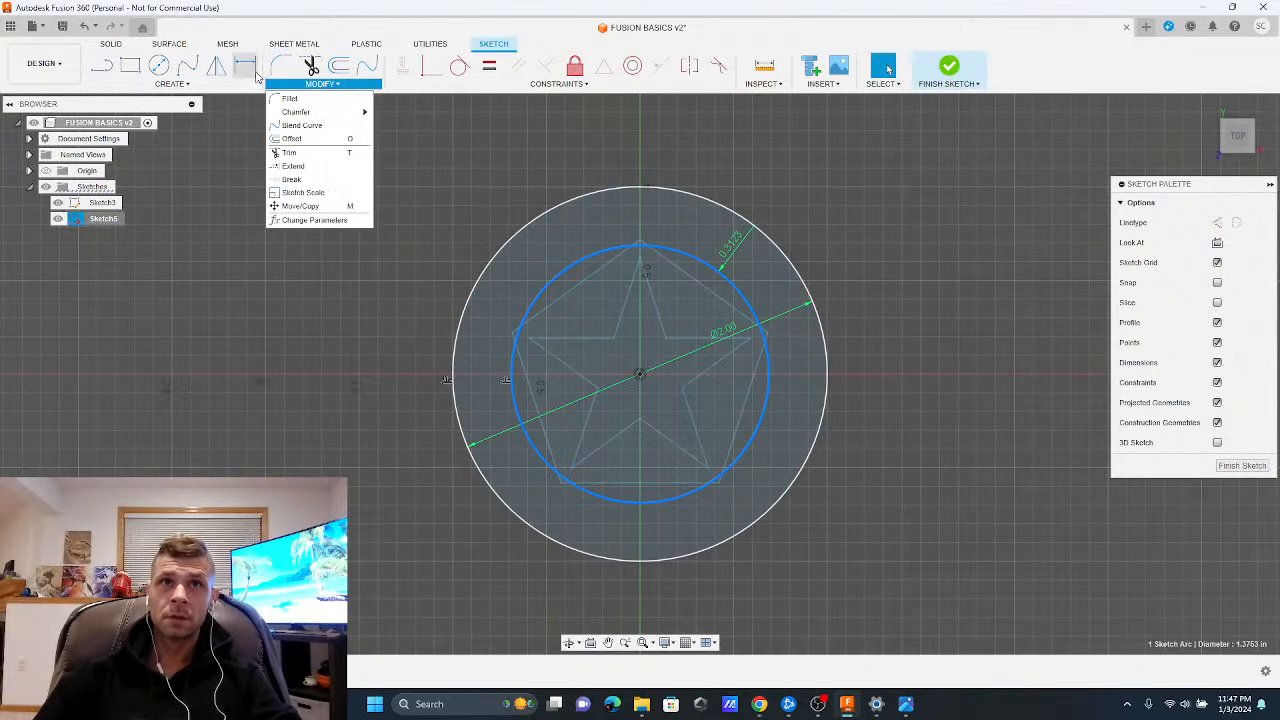
Start a text on path along the inner circle and set its height to 0.2 in
click(176, 84)
click(115, 232)
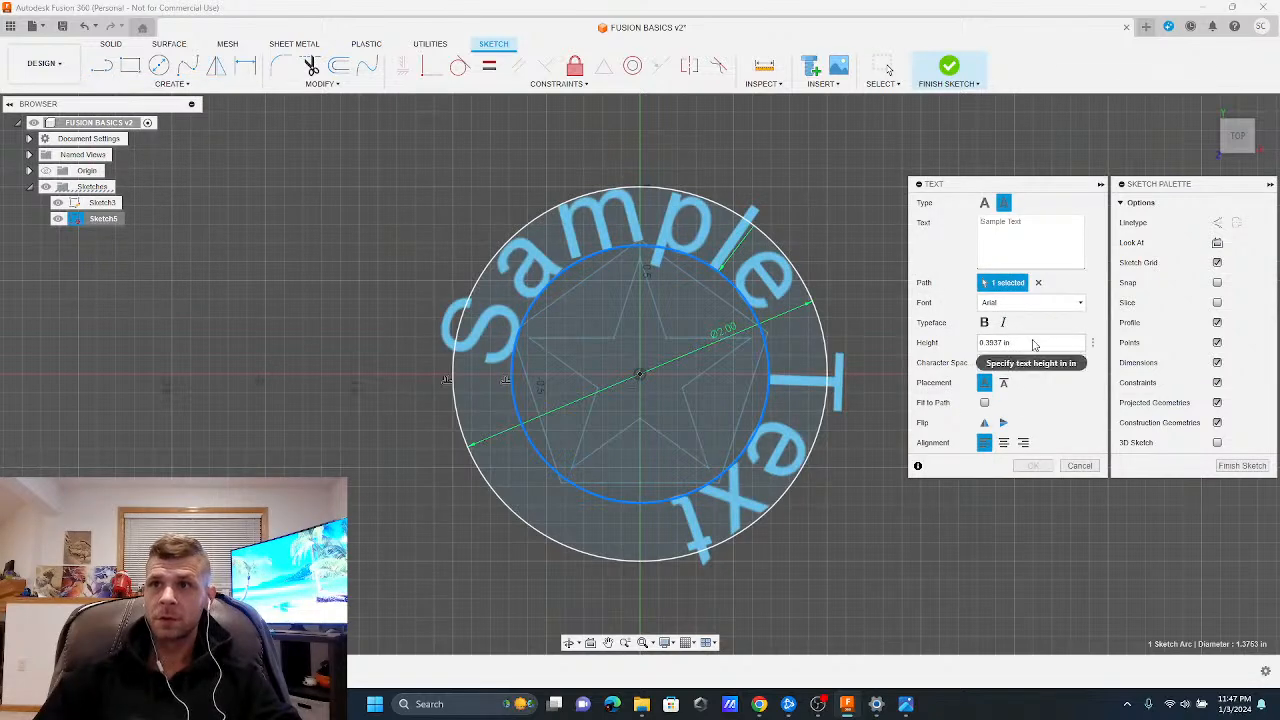
double_click(995, 342)
text(3)
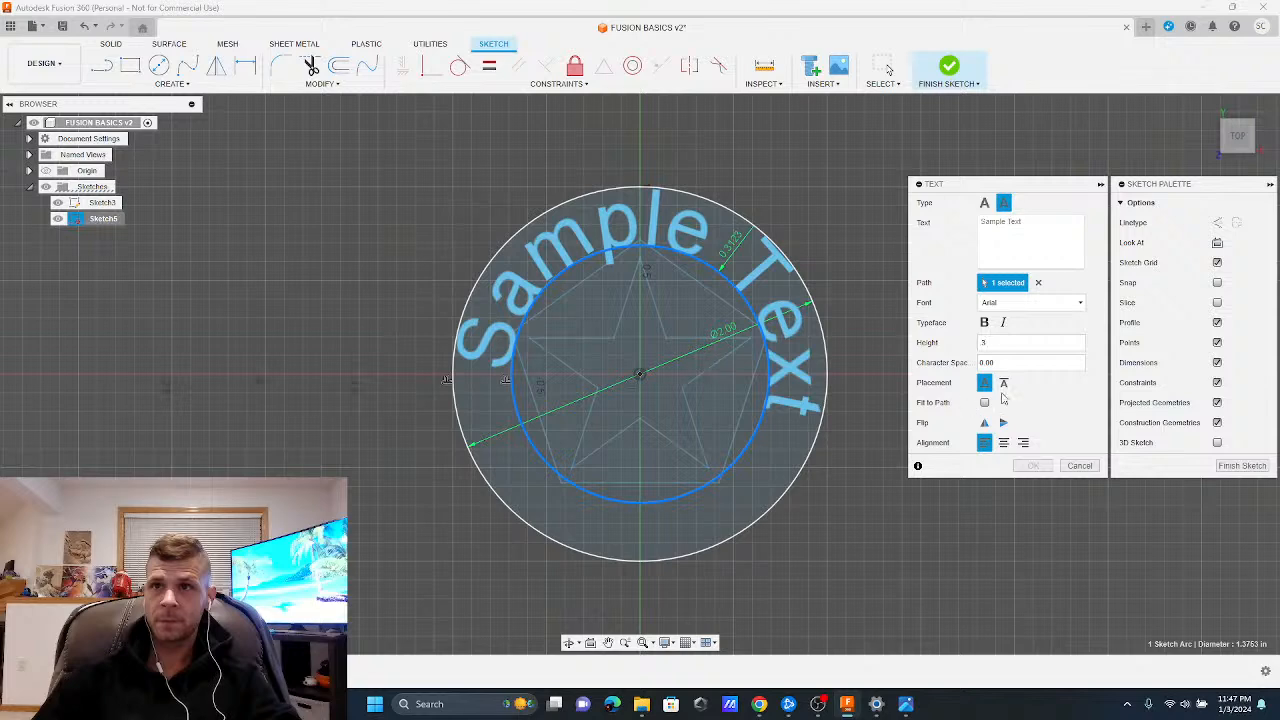
drag(1006, 343, 920, 349)
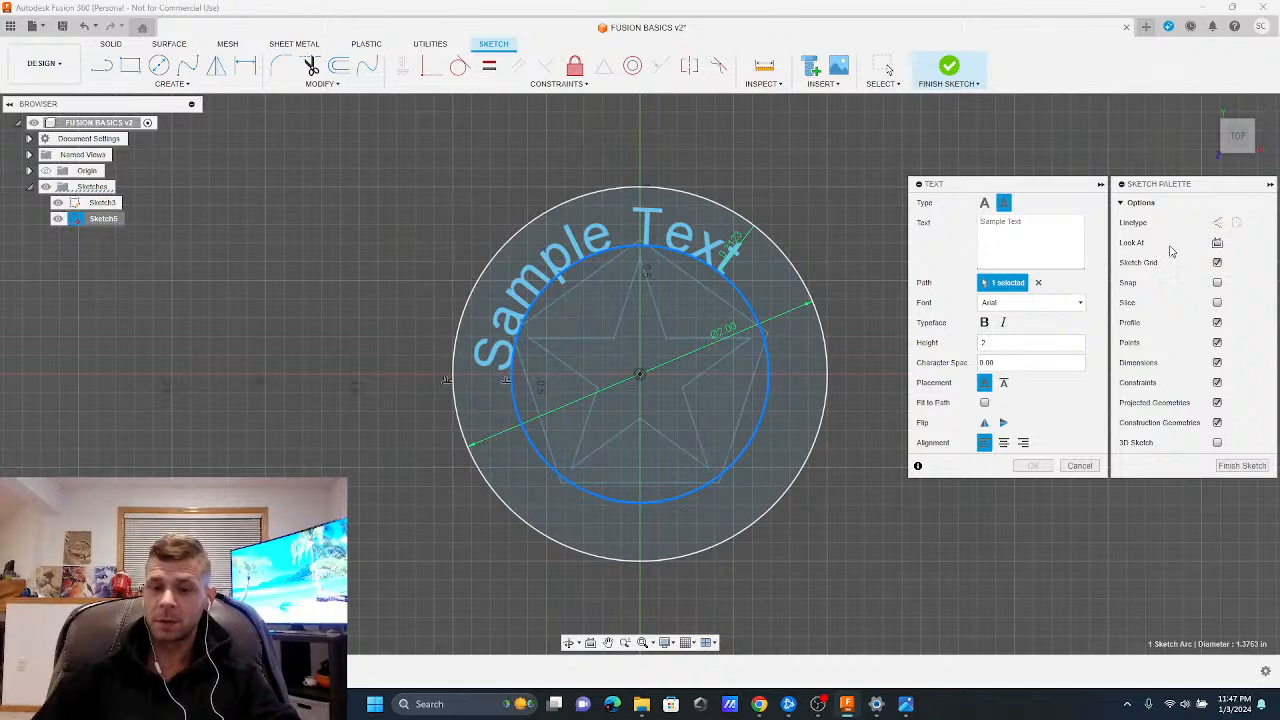
Replace the sample text along the inner circle with "CNC DOJO"
text(CNC)
key(BackSpace)
key(BackSpace)
key(BackSpace)
text(CN)
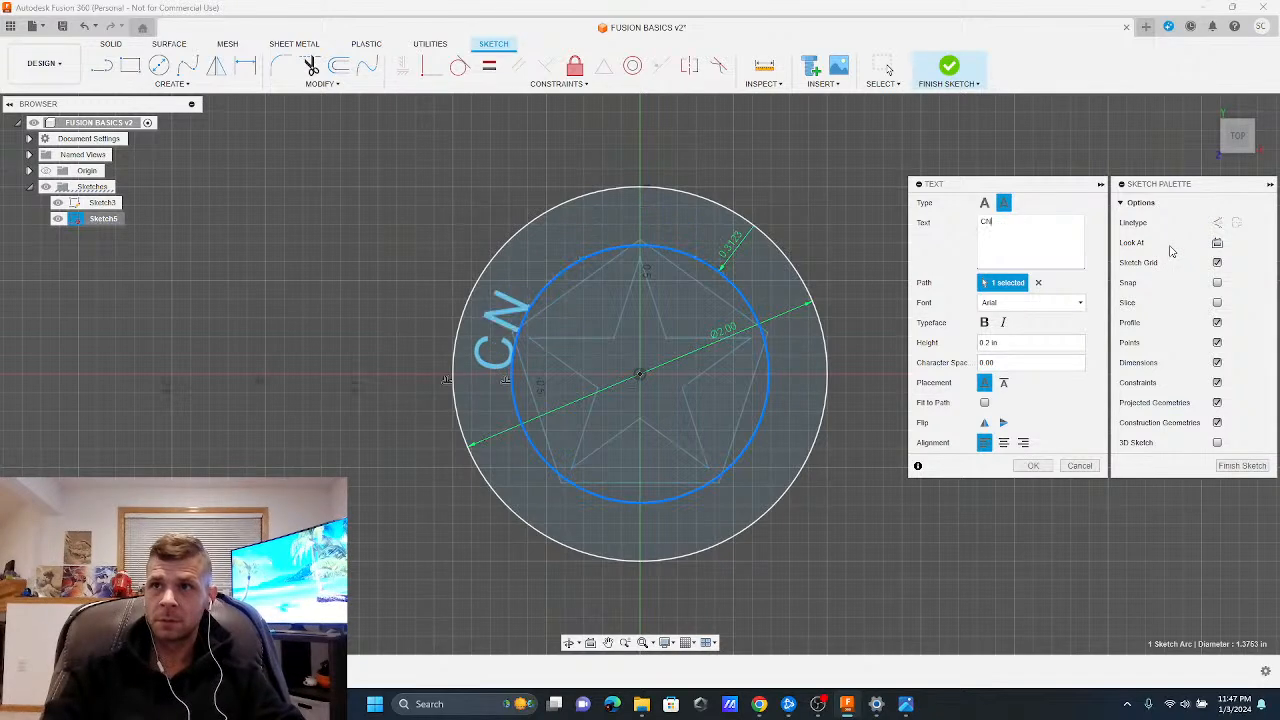
text(C DOJO)
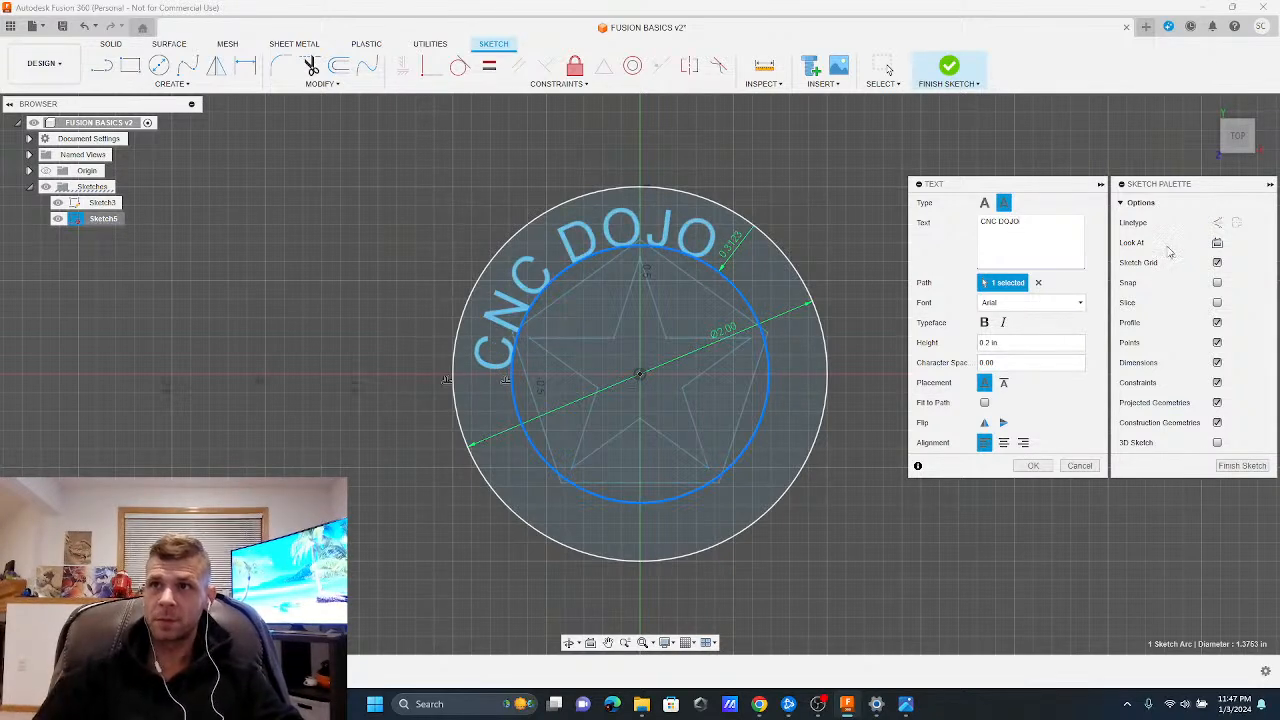
Adjust the leading spaces before "CNC DOJO" to centre the text over the top of the inner circle
click(983, 221)
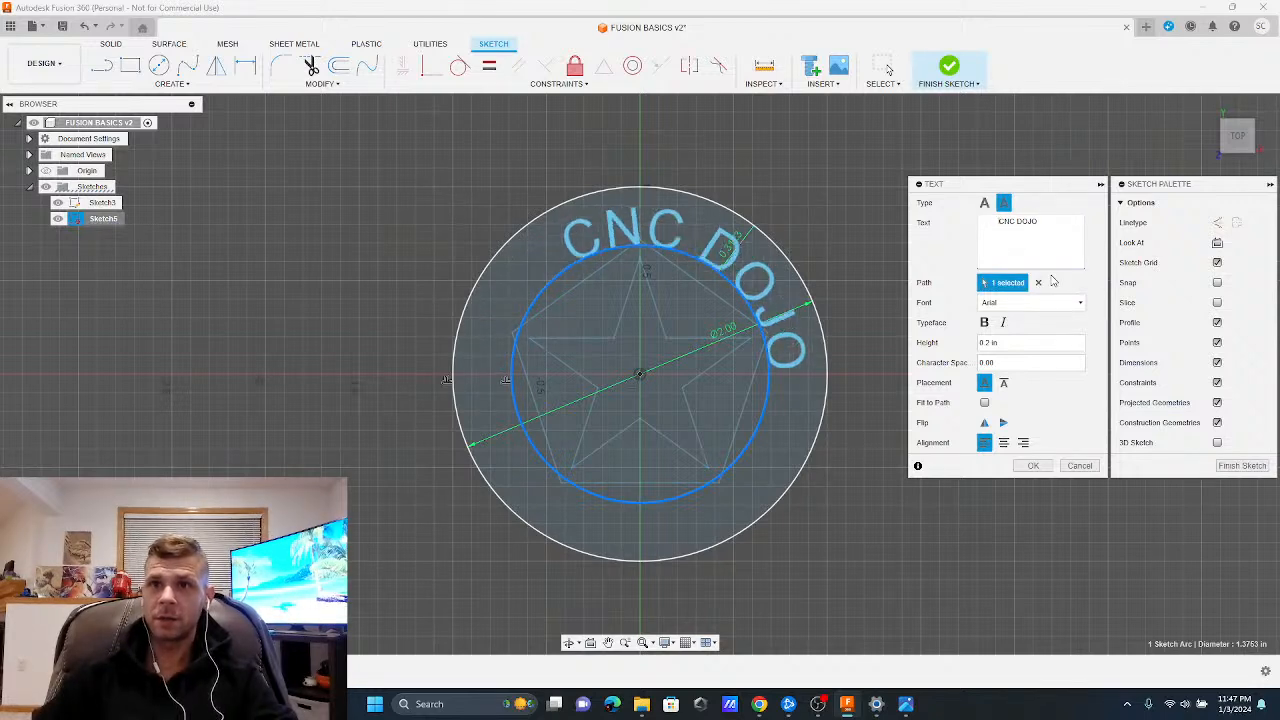
key(BackSpace)
key(BackSpace)
key(BackSpace)
key(BackSpace)
key(BackSpace)
key(BackSpace)
key(BackSpace)
key(BackSpace)
key(BackSpace)
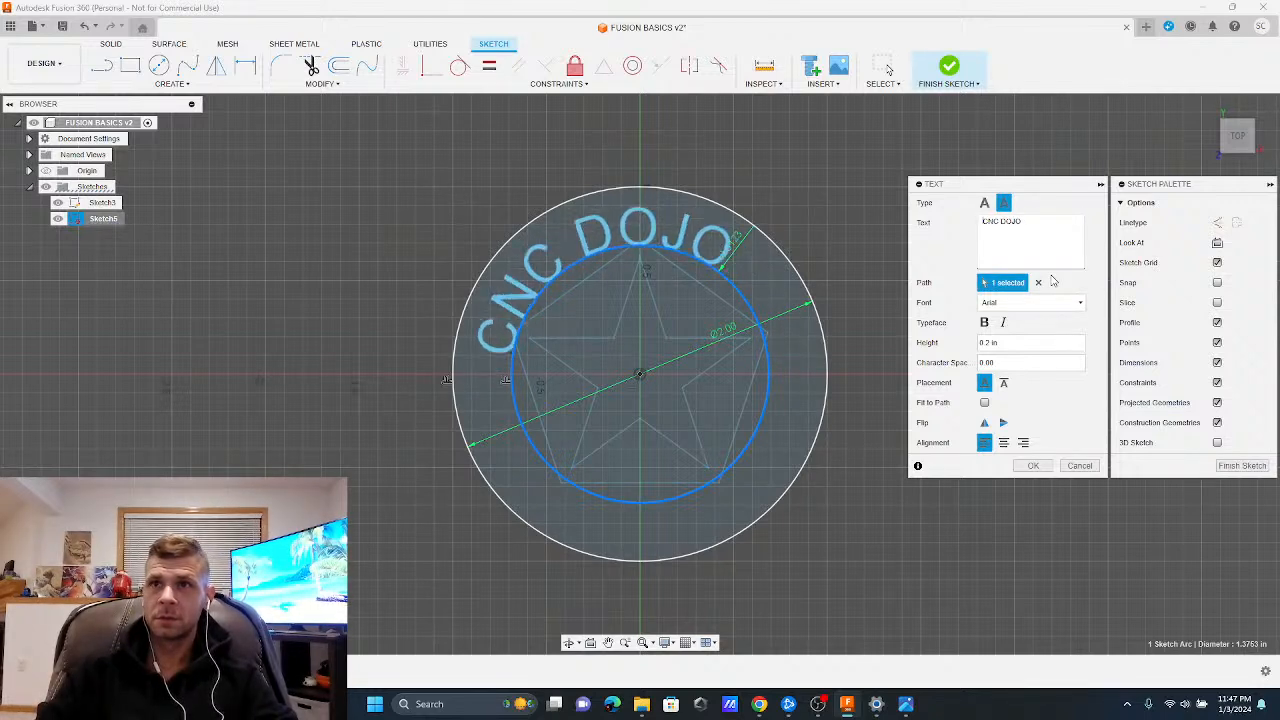
key(BackSpace)
key(BackSpace)
key(BackSpace)
key(BackSpace)
key(BackSpace)
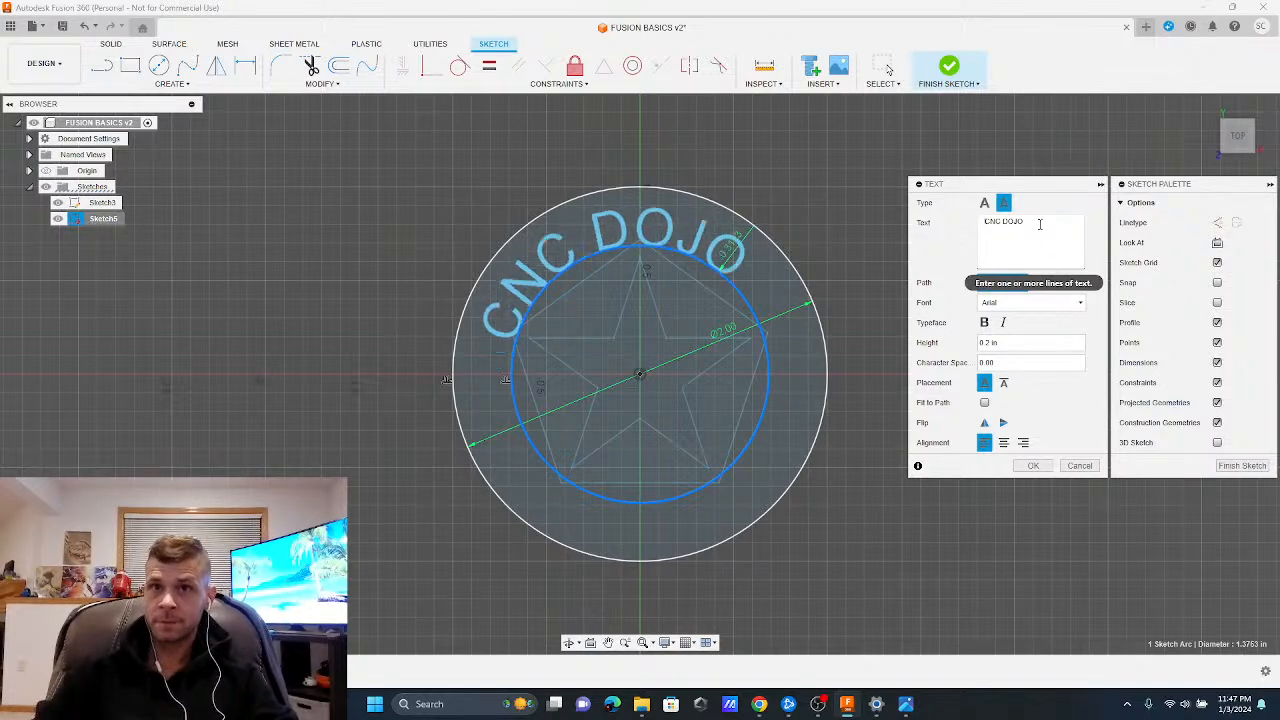
key(BackSpace)
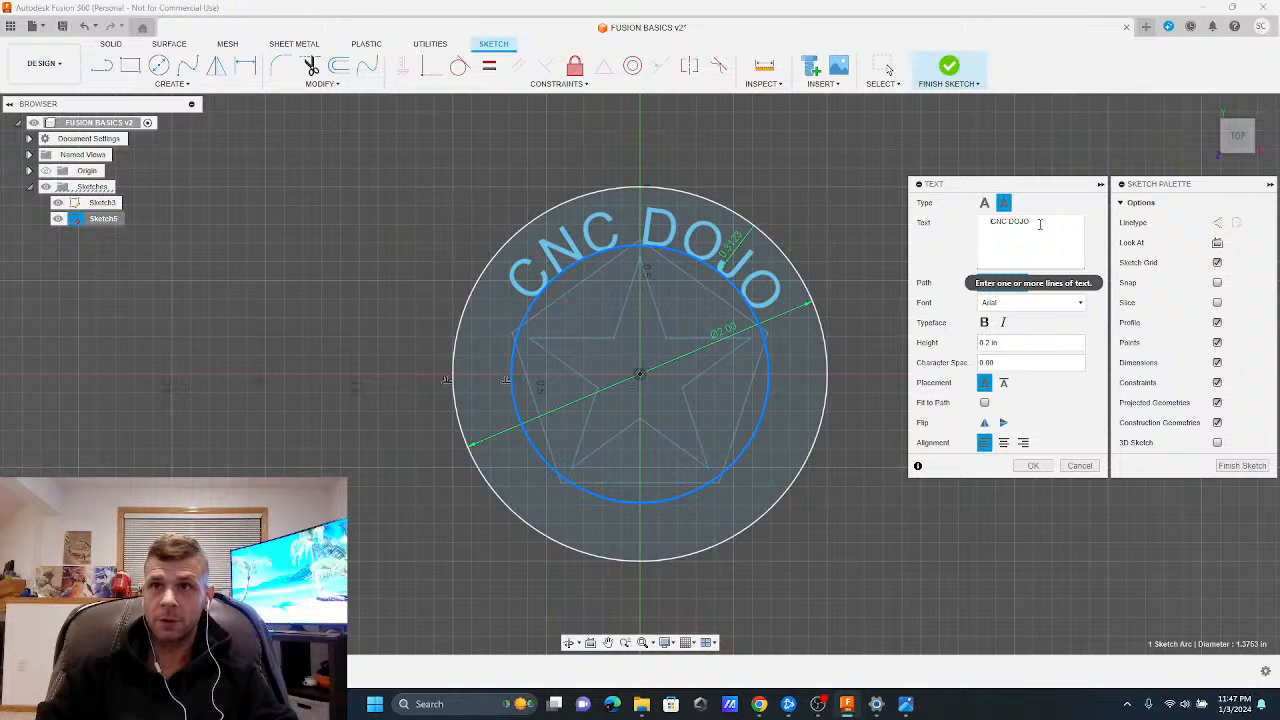
key(BackSpace)
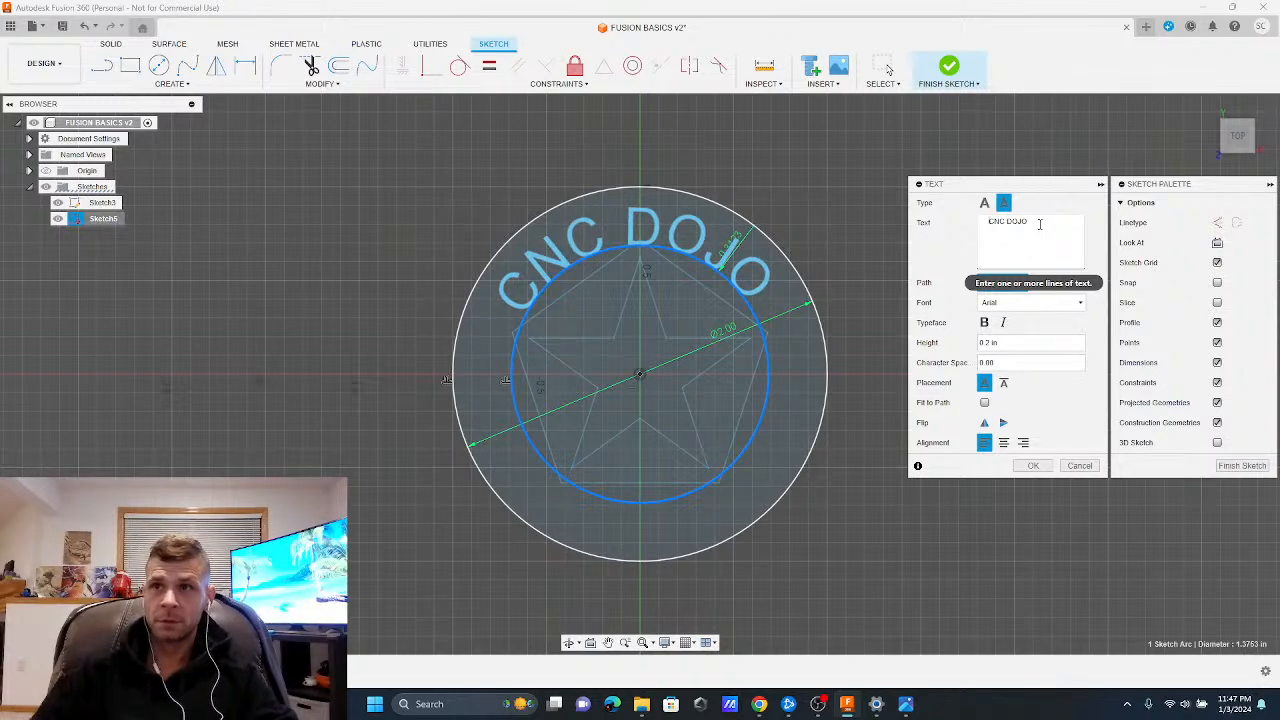
Try a larger text height of 0.22 in, and return the height to 0.2 in
click(993, 344)
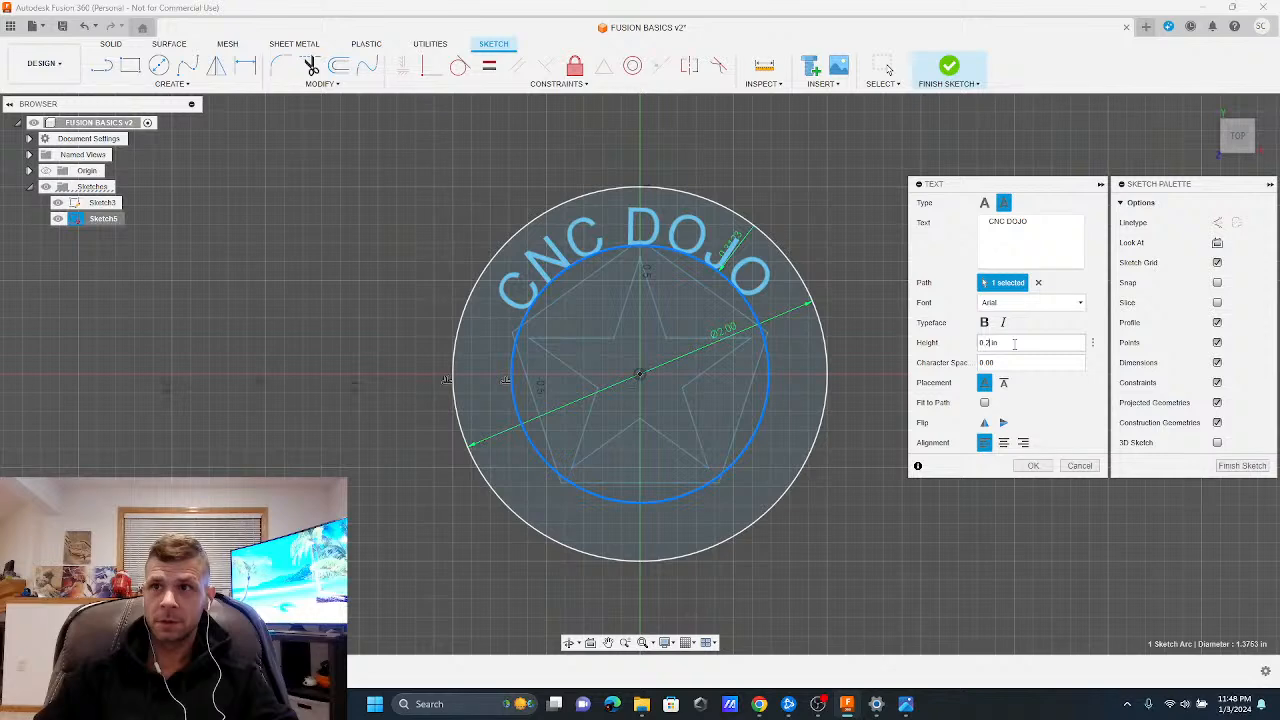
text(5)
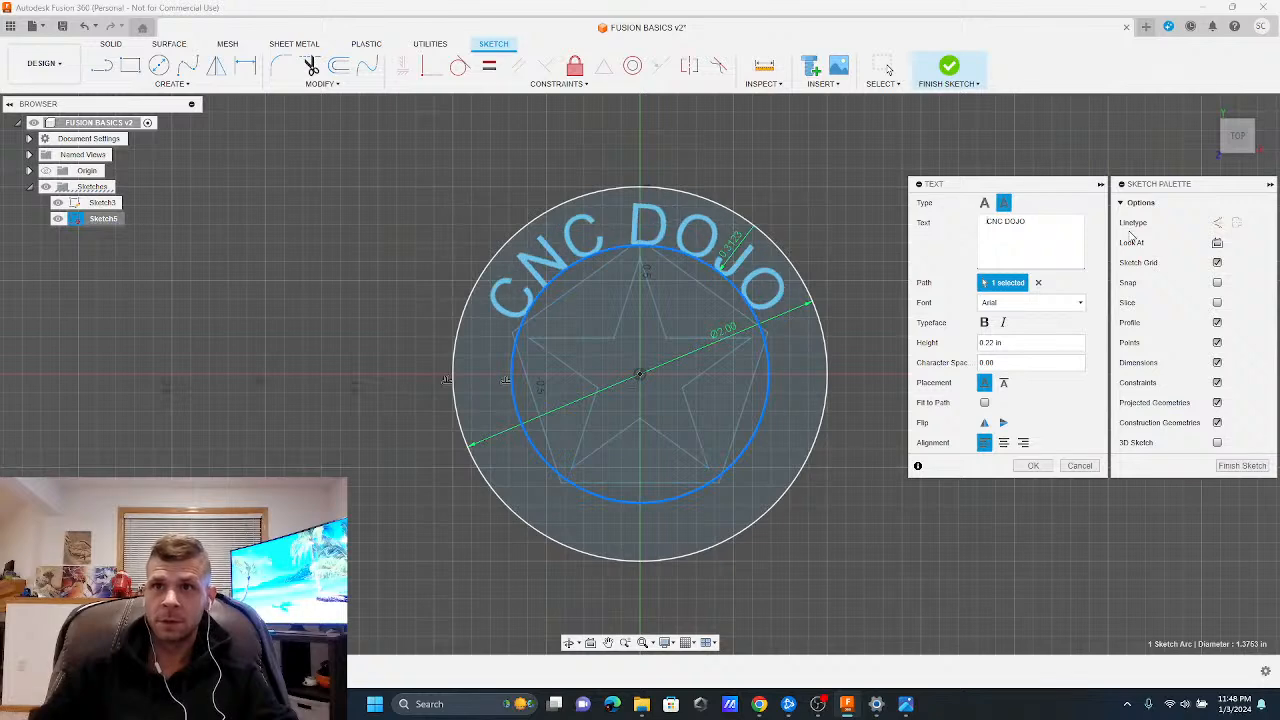
click(1013, 344)
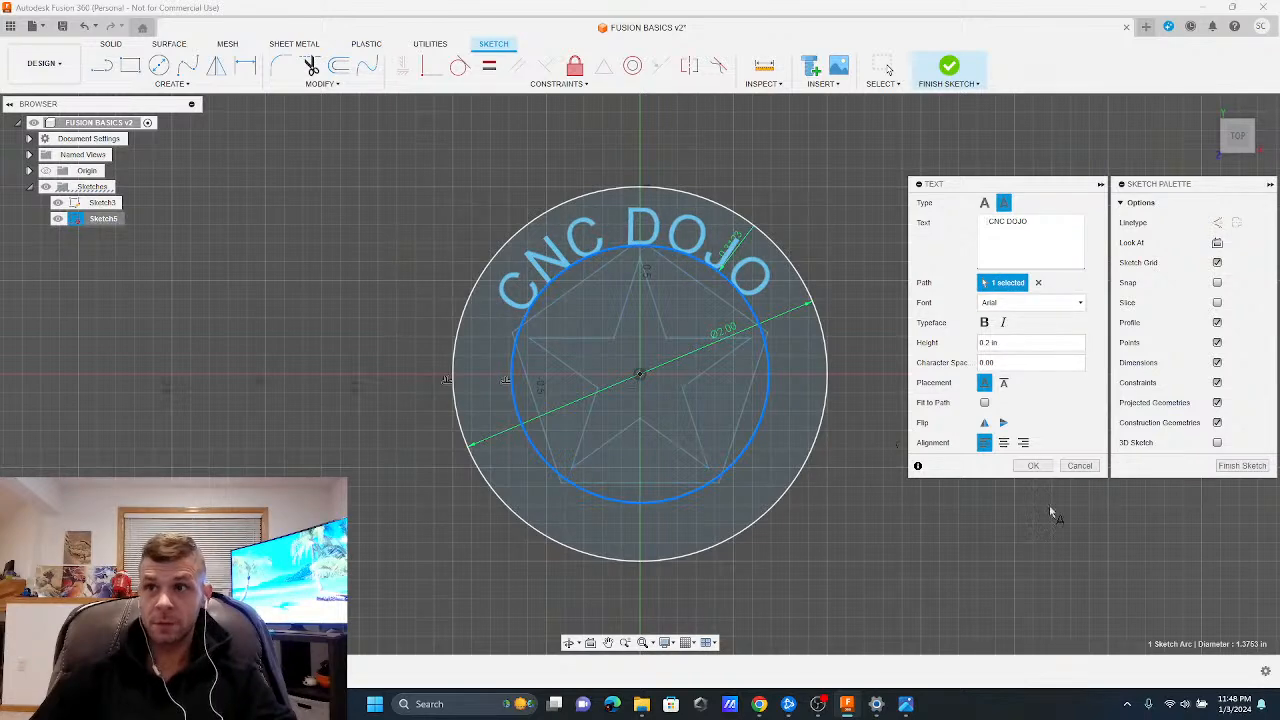
Set the font of the "CNC DOJO" text to Arial Black
click(1025, 303)
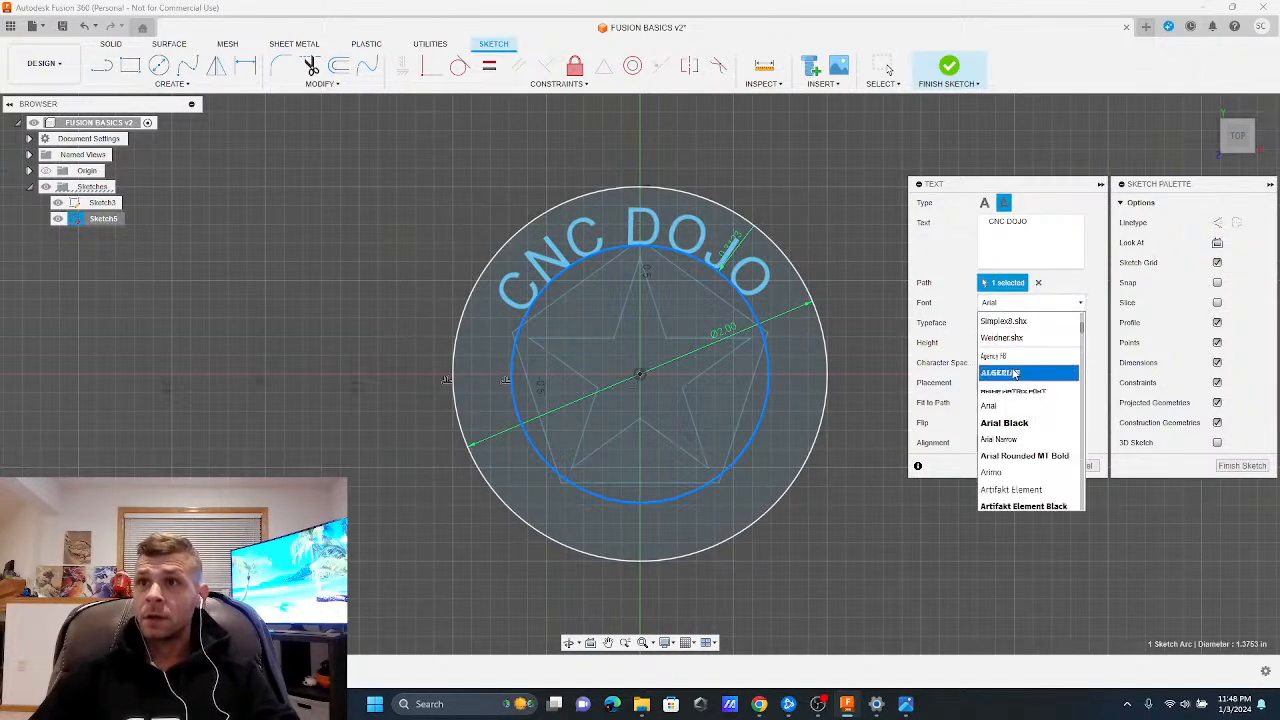
click(1012, 429)
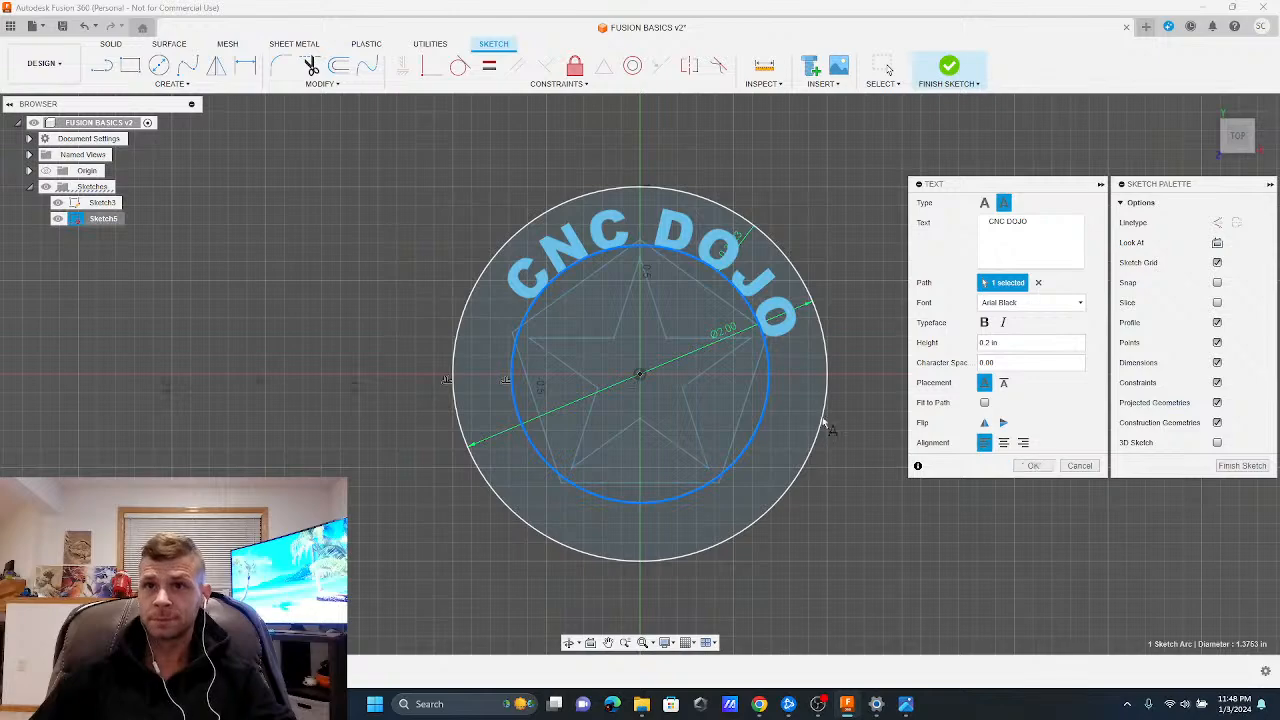
mouse_move(735, 412)
shift+middle_down()
mouse_move(764, 286)
mouse_move(756, 400)
mouse_move(815, 372)
shift+middle_up()
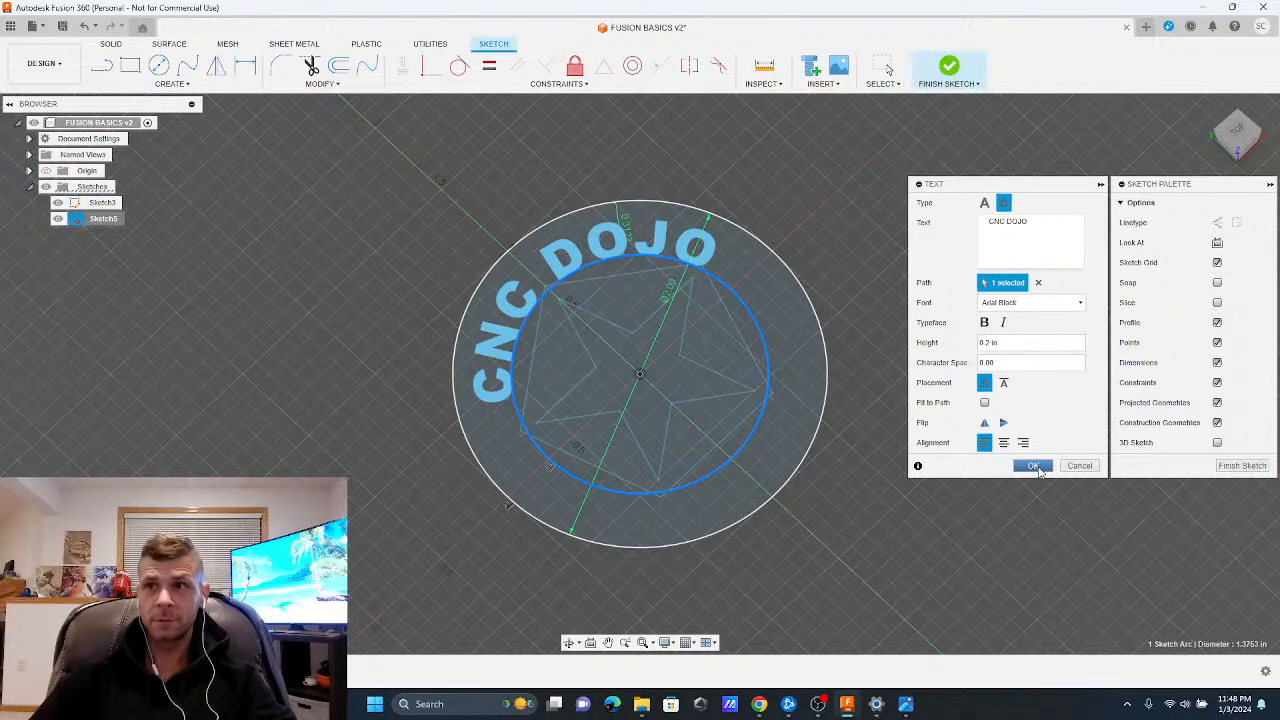
Keep the "CNC DOJO" text left-aligned and finish placing it along the inner circle
click(1035, 467)
mouse_move(537, 345)
shift+middle_down()
mouse_move(505, 385)
mouse_move(520, 361)
shift+middle_up()
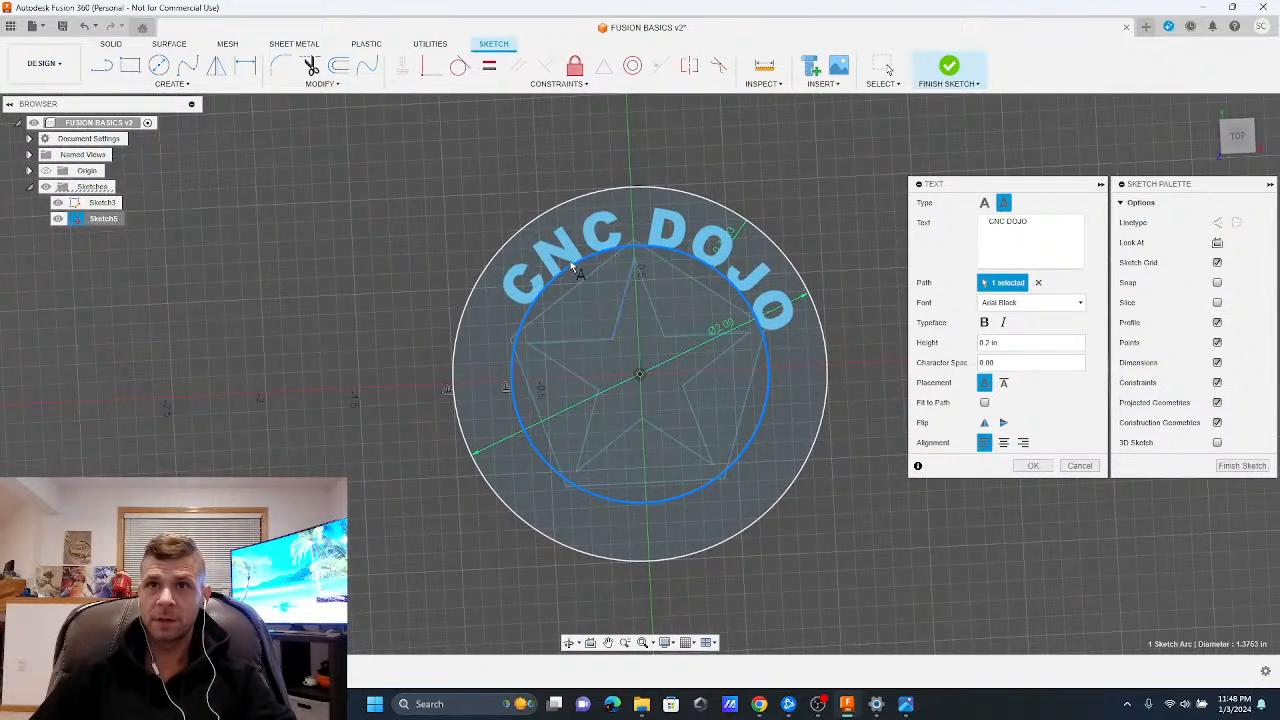
click(983, 443)
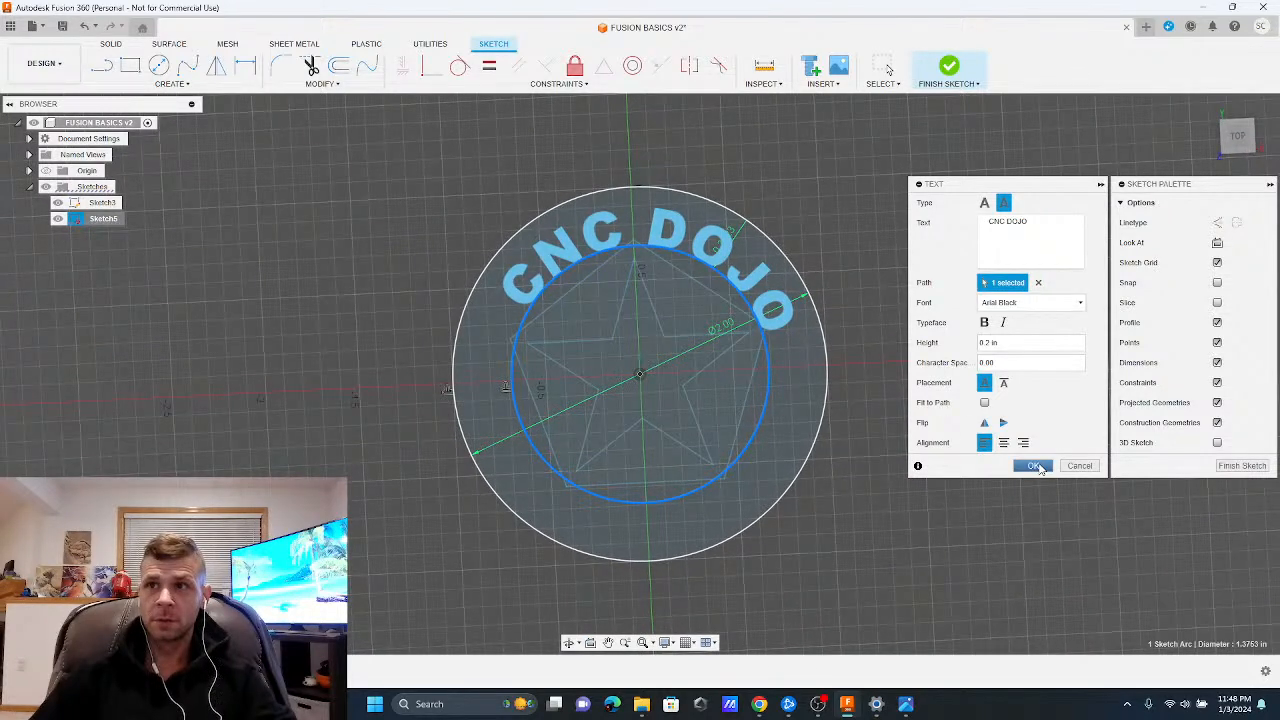
click(1036, 466)
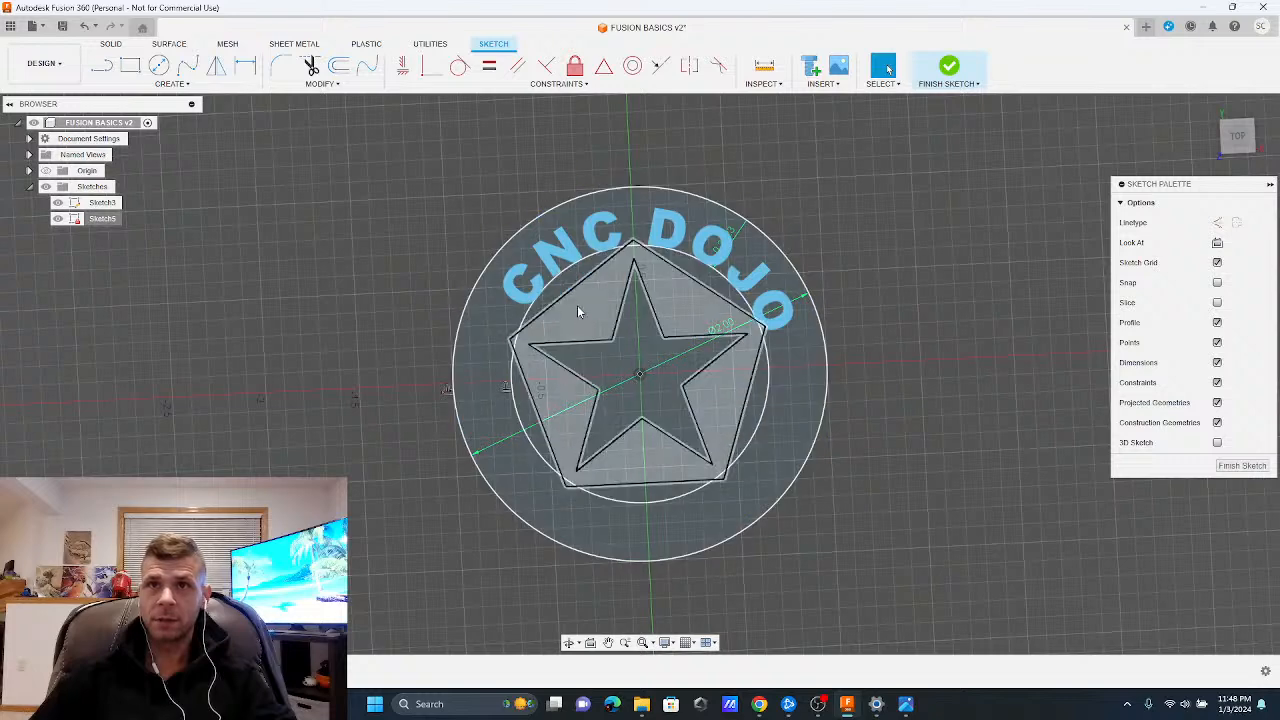
Hide the sketch's projected geometries, and toggle its dimensions off and back on
click(536, 310)
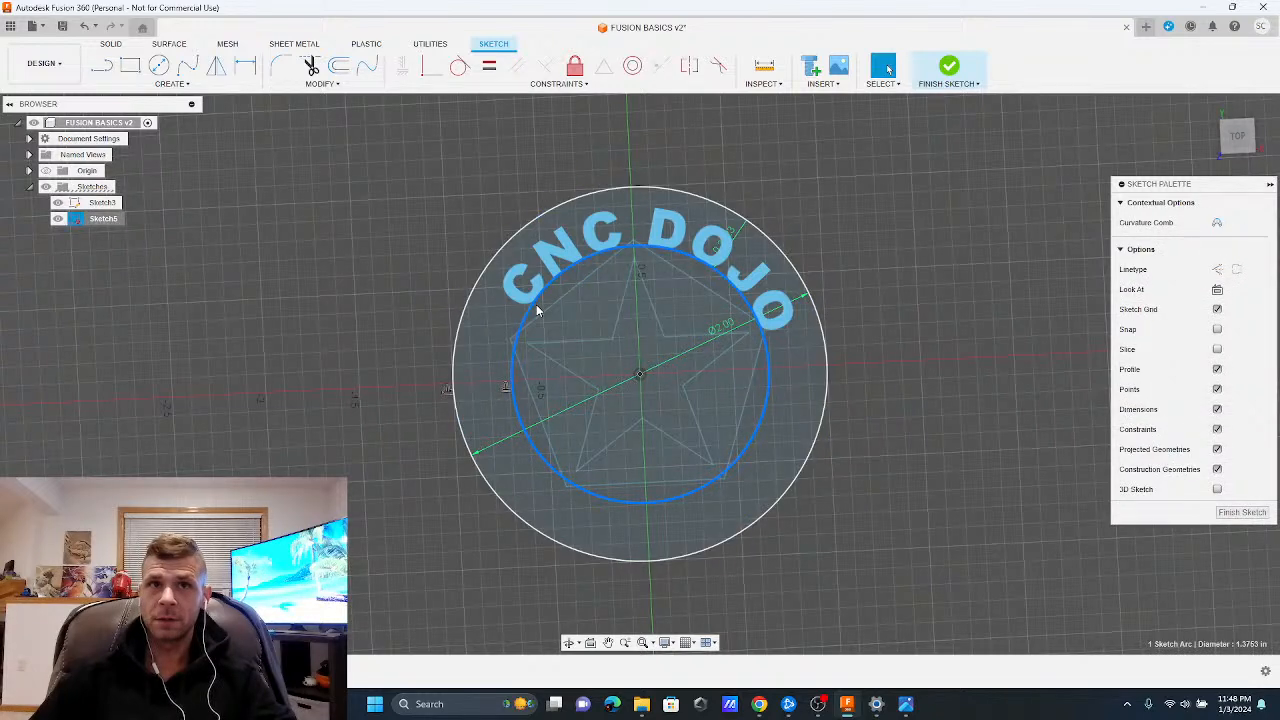
click(1217, 409)
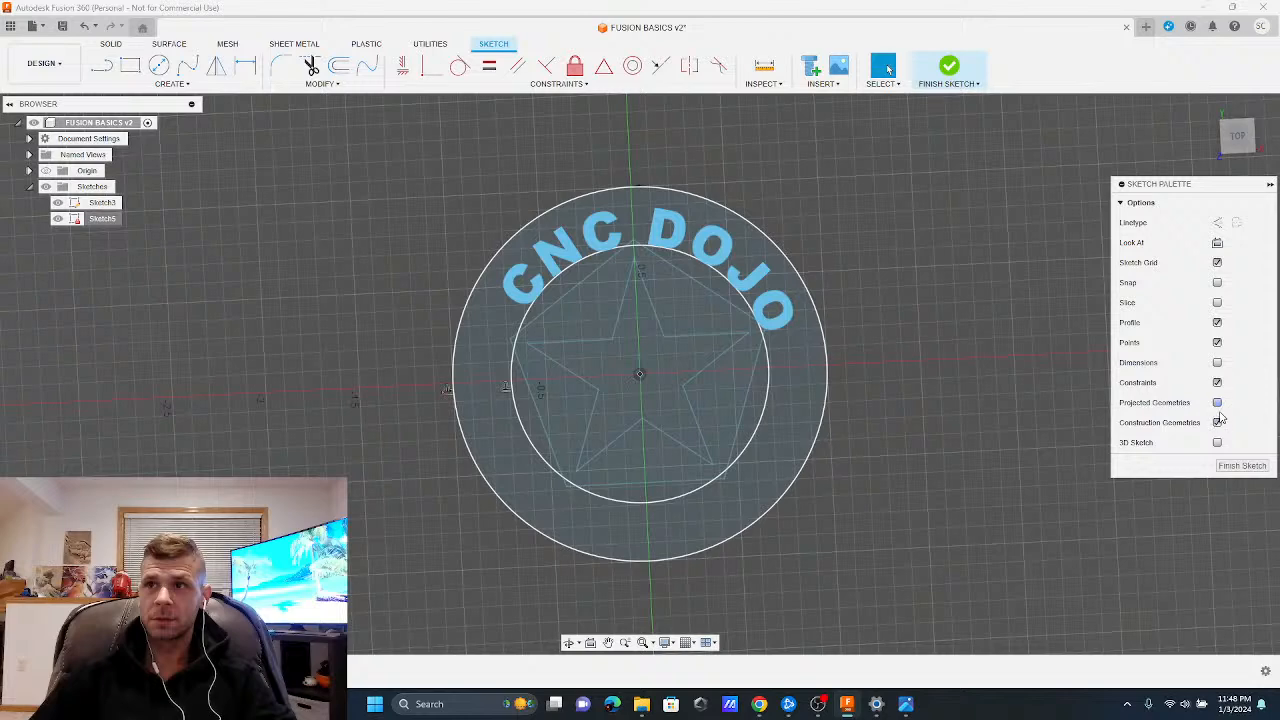
click(1217, 362)
Examine the inner and outer circles, the sketch's options and the diameter dimension to find what controls the inner circle's offset
click(768, 387)
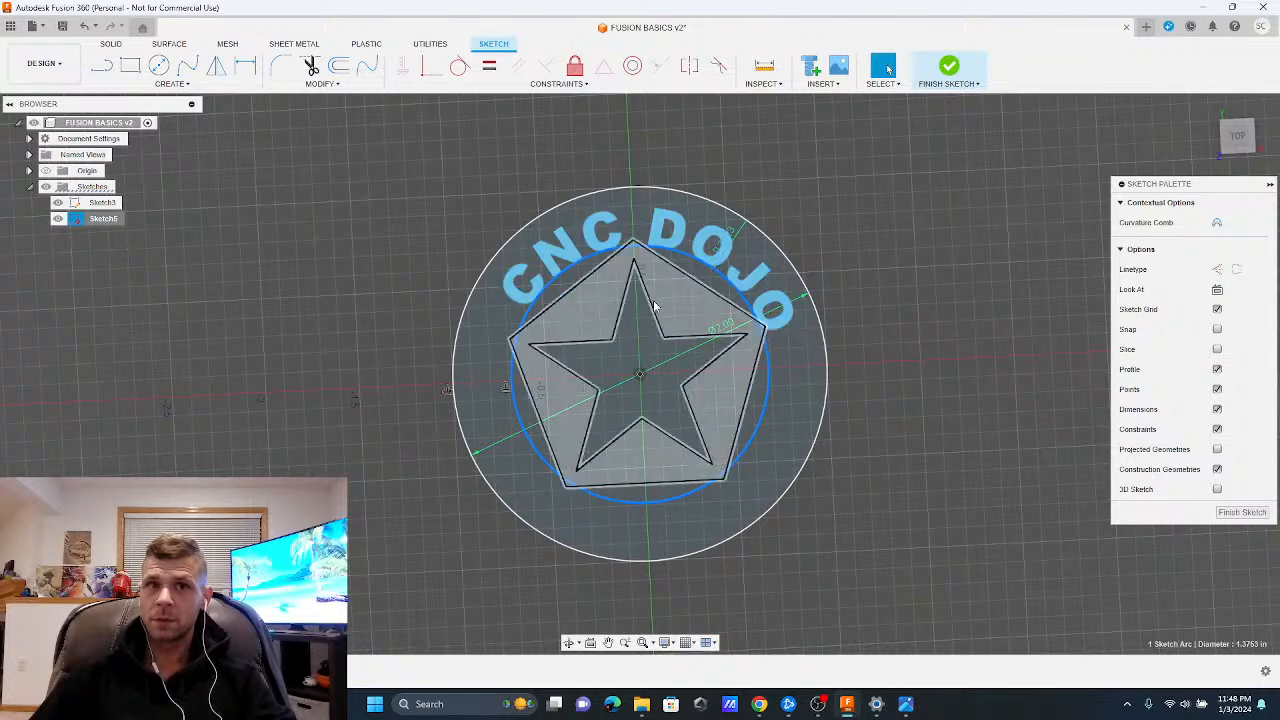
click(100, 217)
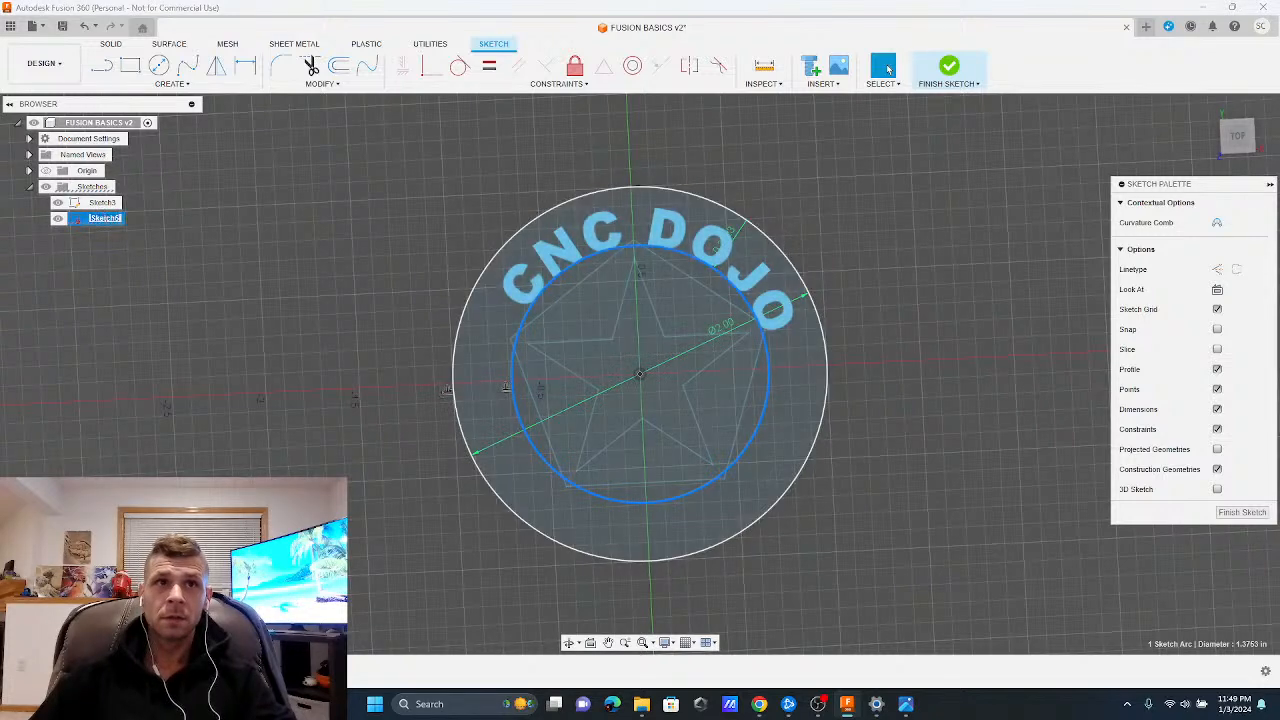
click(111, 245)
right_click(104, 219)
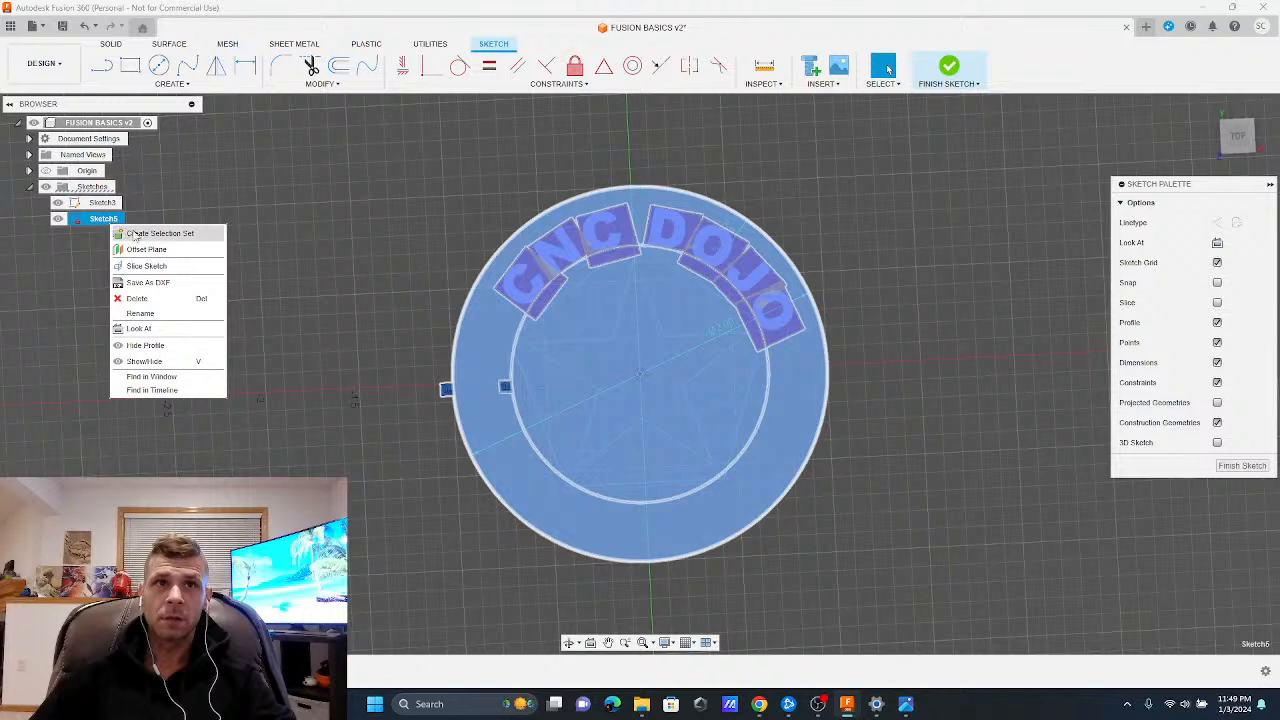
click(887, 328)
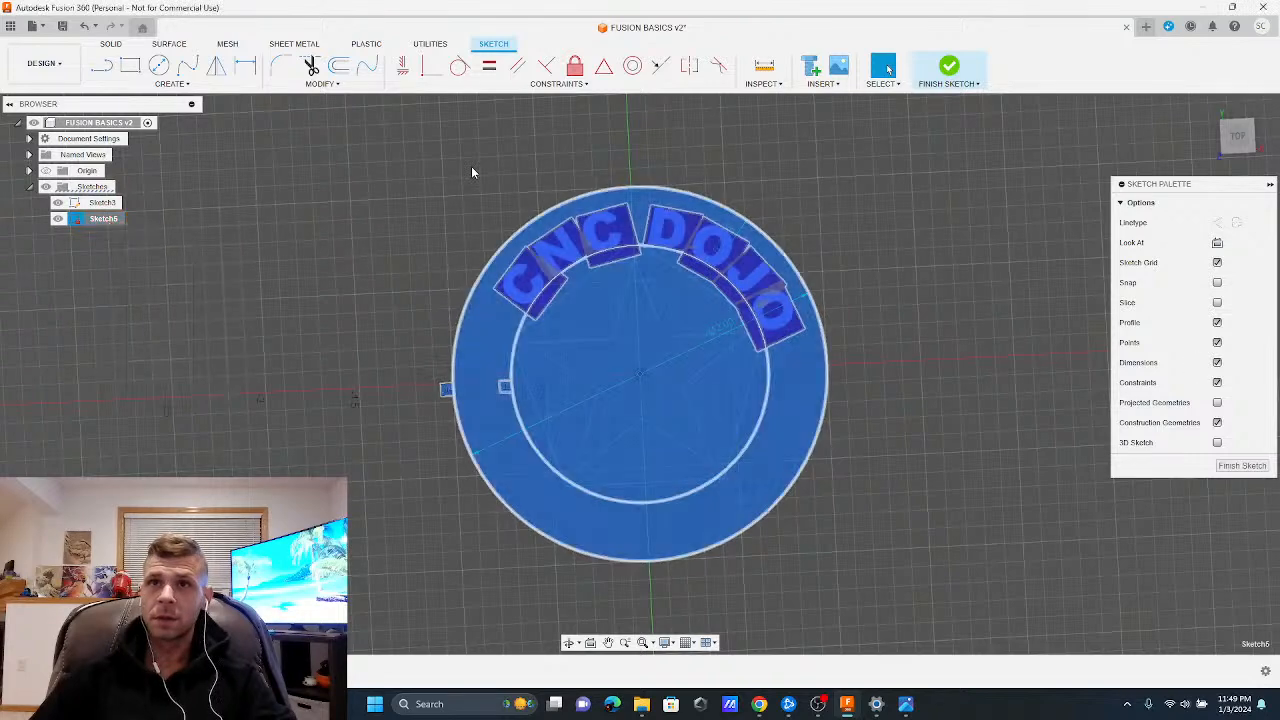
click(510, 386)
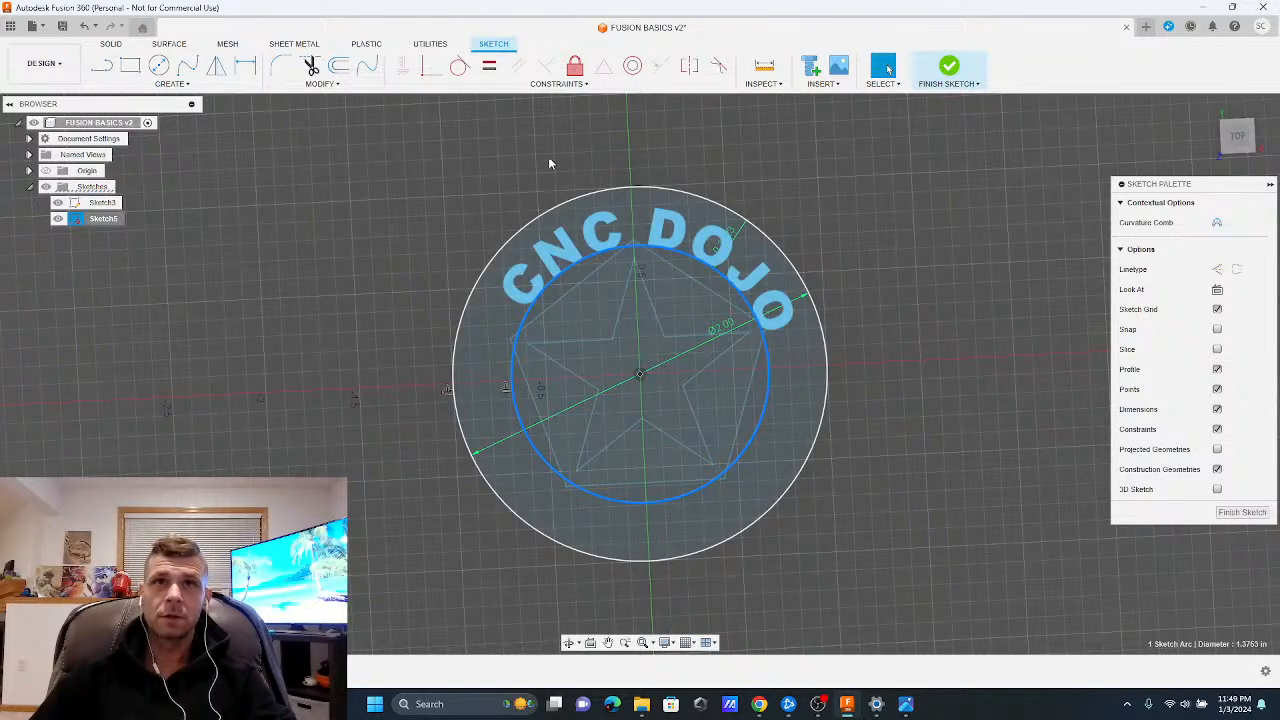
click(474, 278)
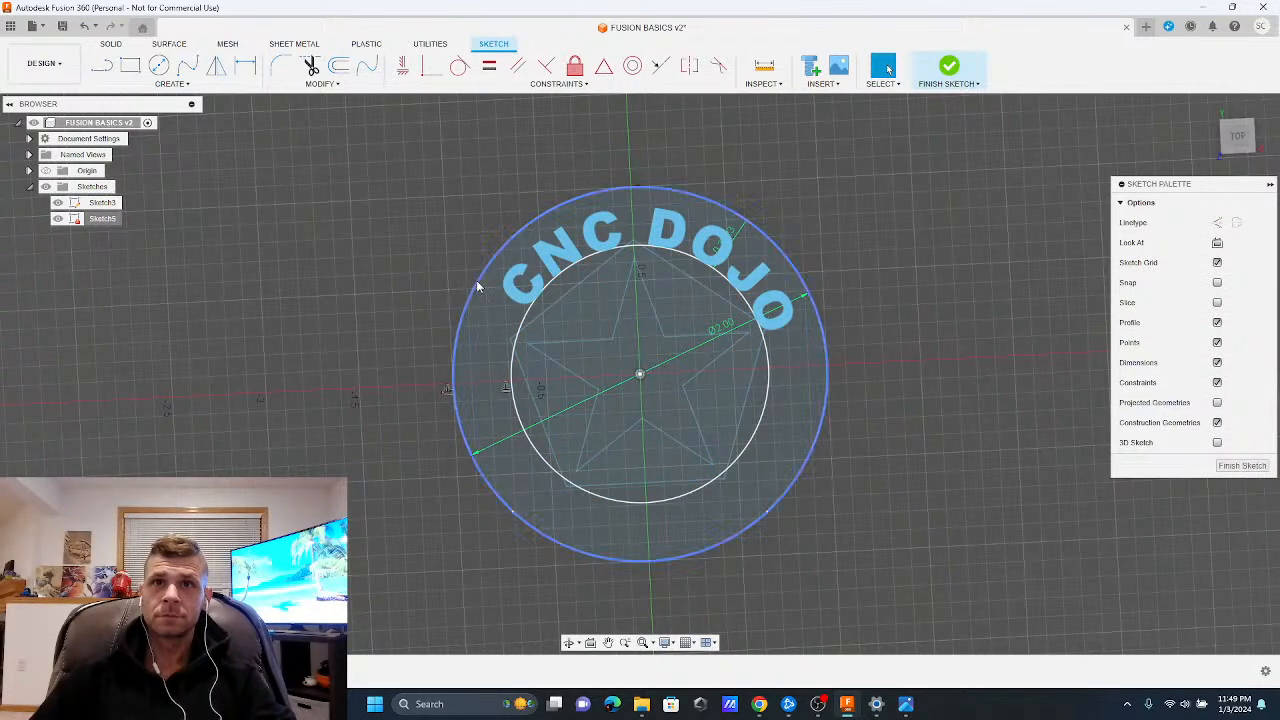
click(480, 287)
click(503, 442)
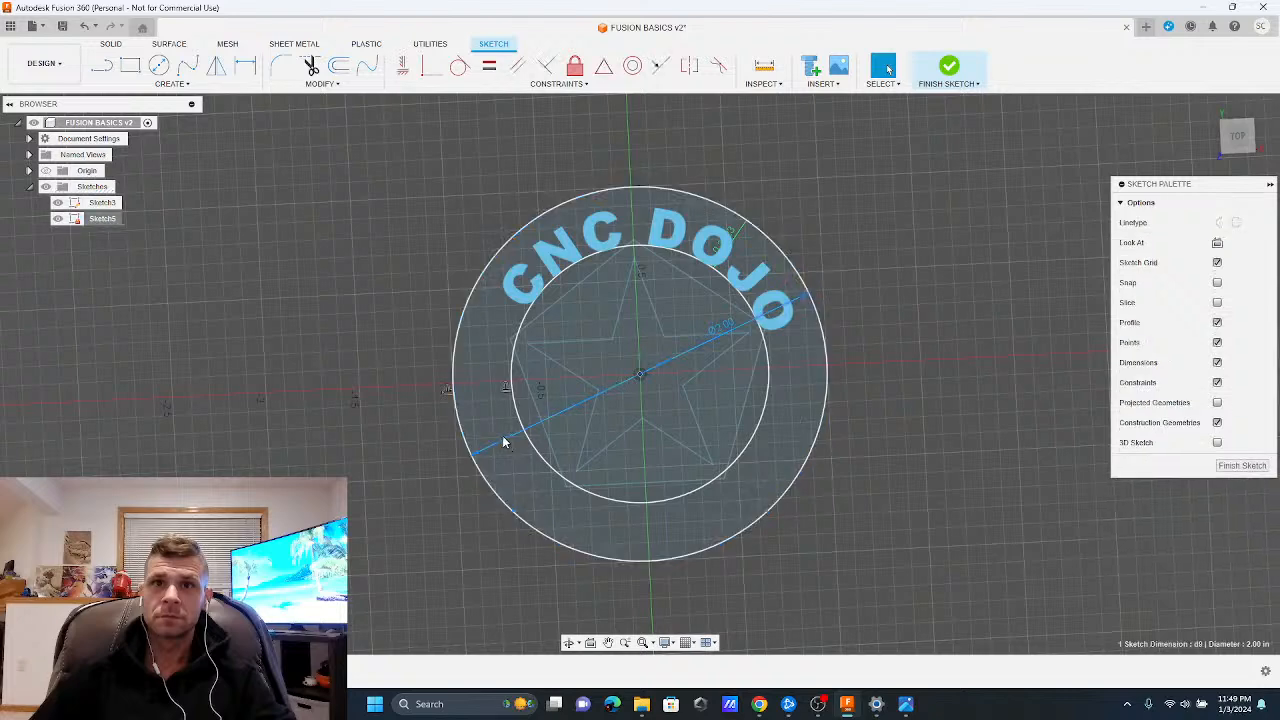
click(497, 446)
click(722, 329)
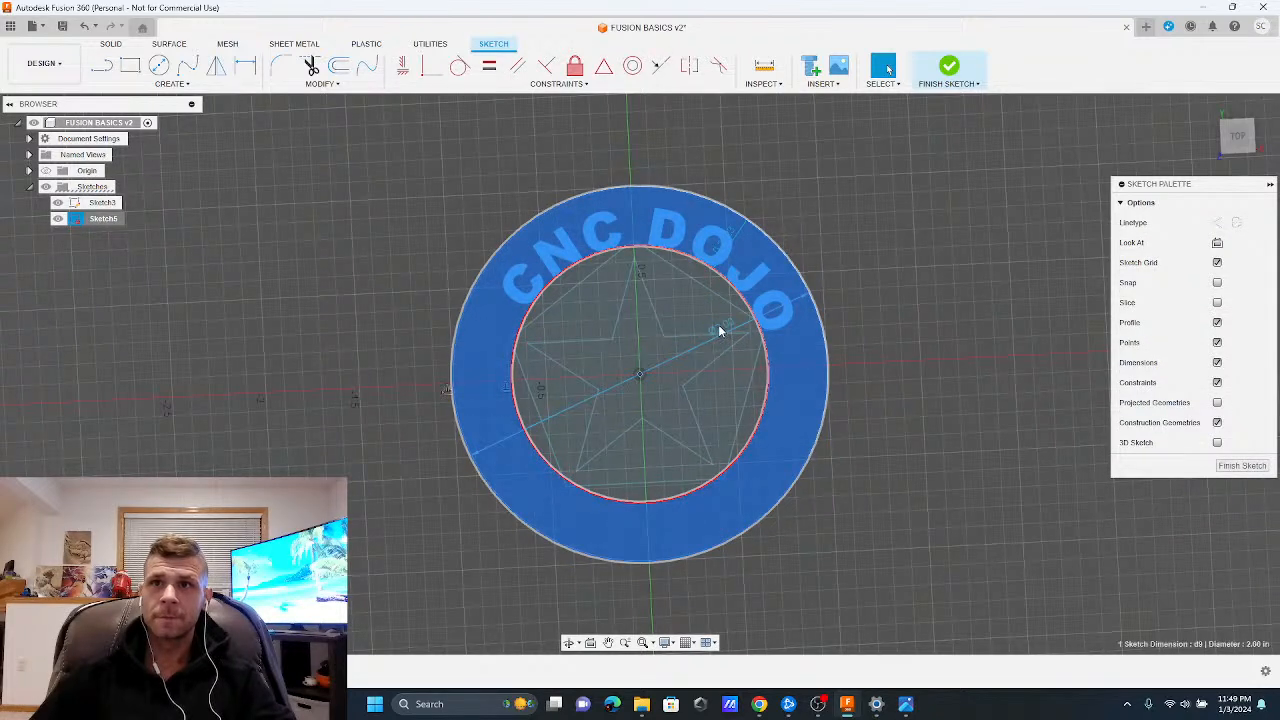
Try an offset of 2 in for the inner circle's dimension, and undo the change
double_click(736, 239)
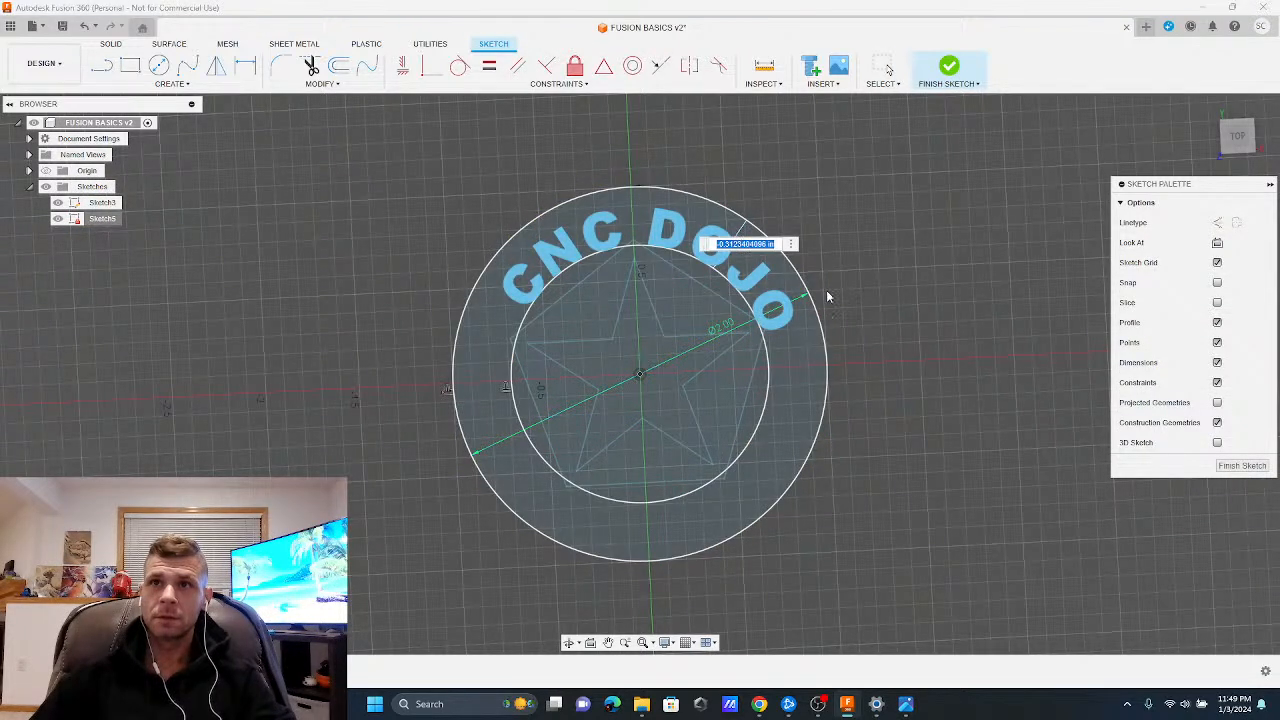
key(BackSpace)
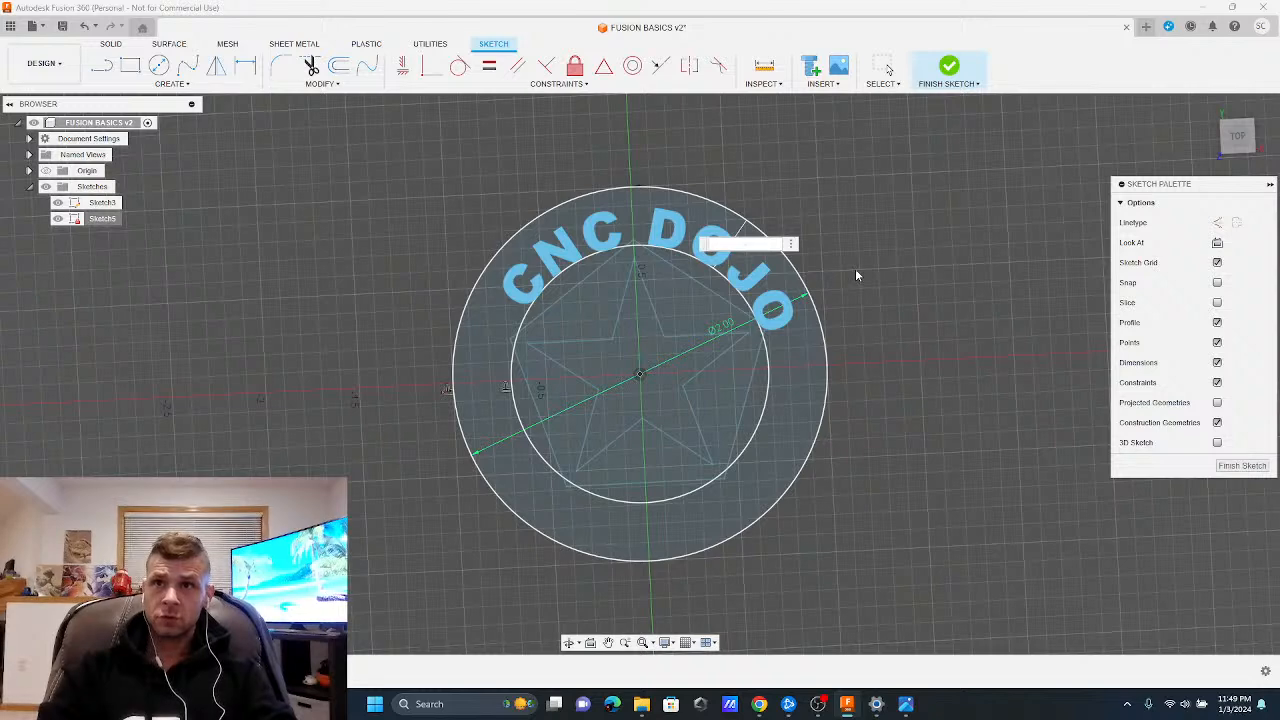
text(2)
key(Return)
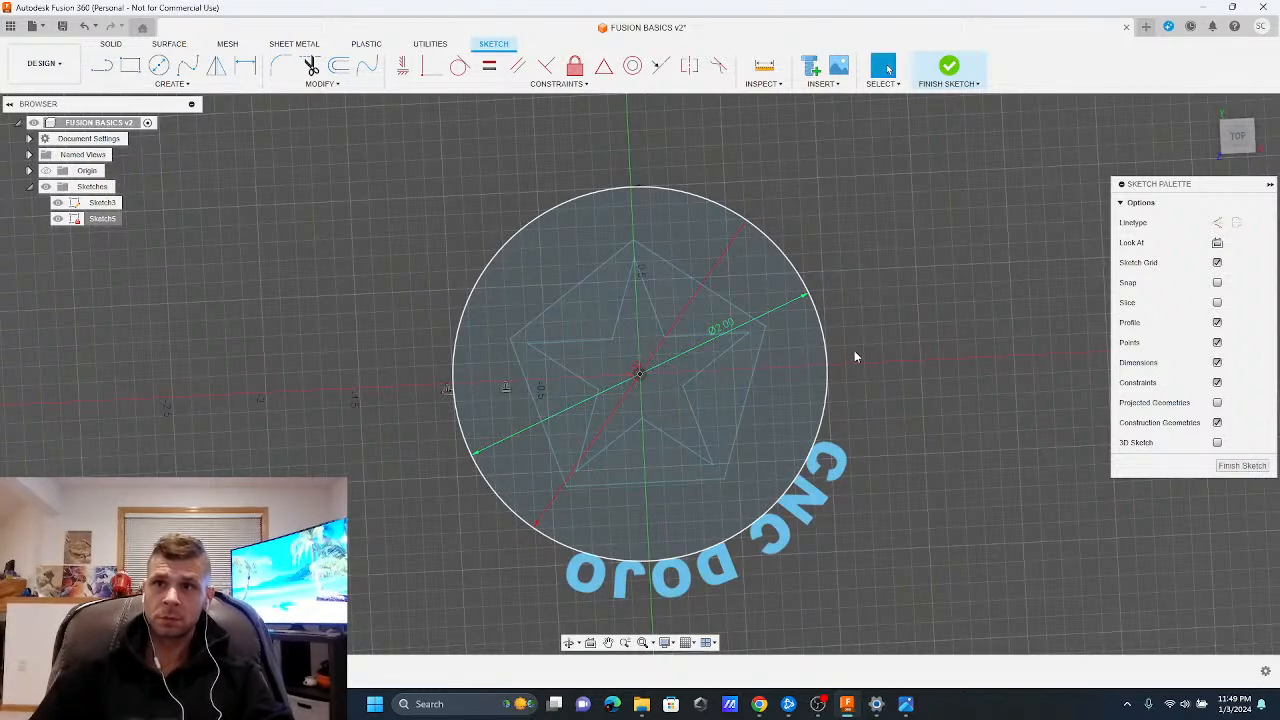
click(84, 26)
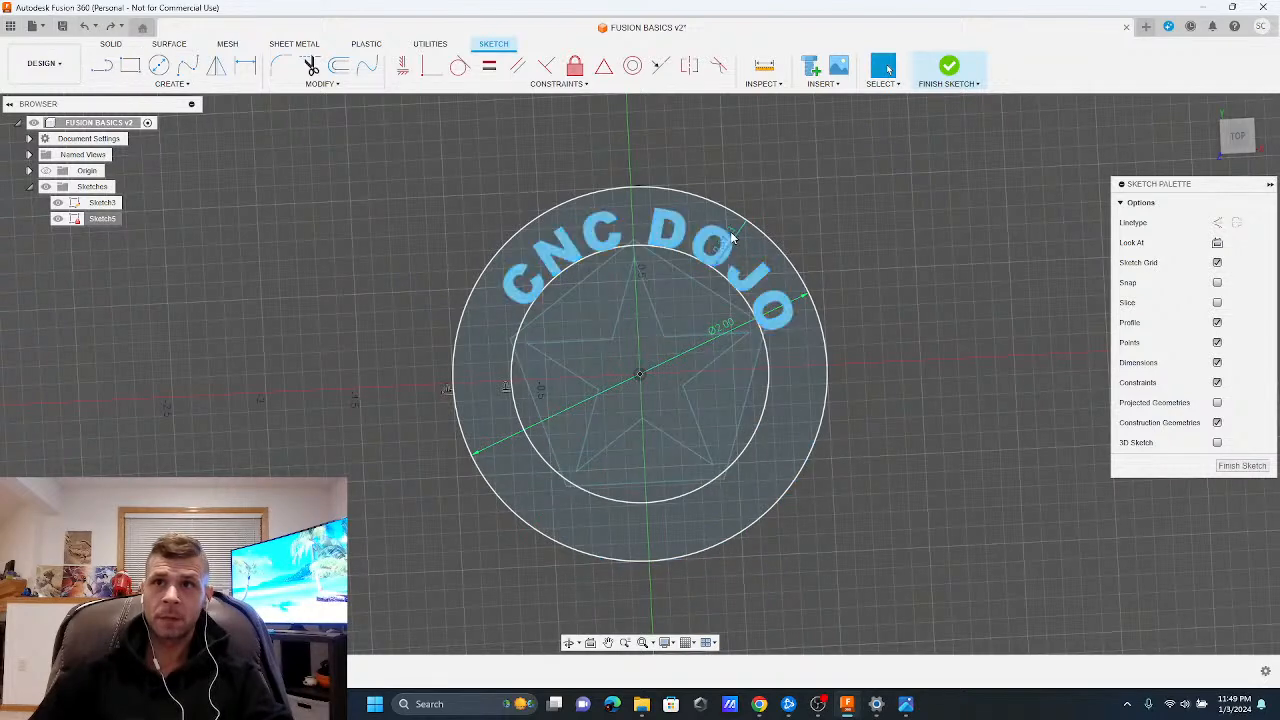
Try a positive value of 0.2 in for the inner circle's offset dimension
double_click(738, 233)
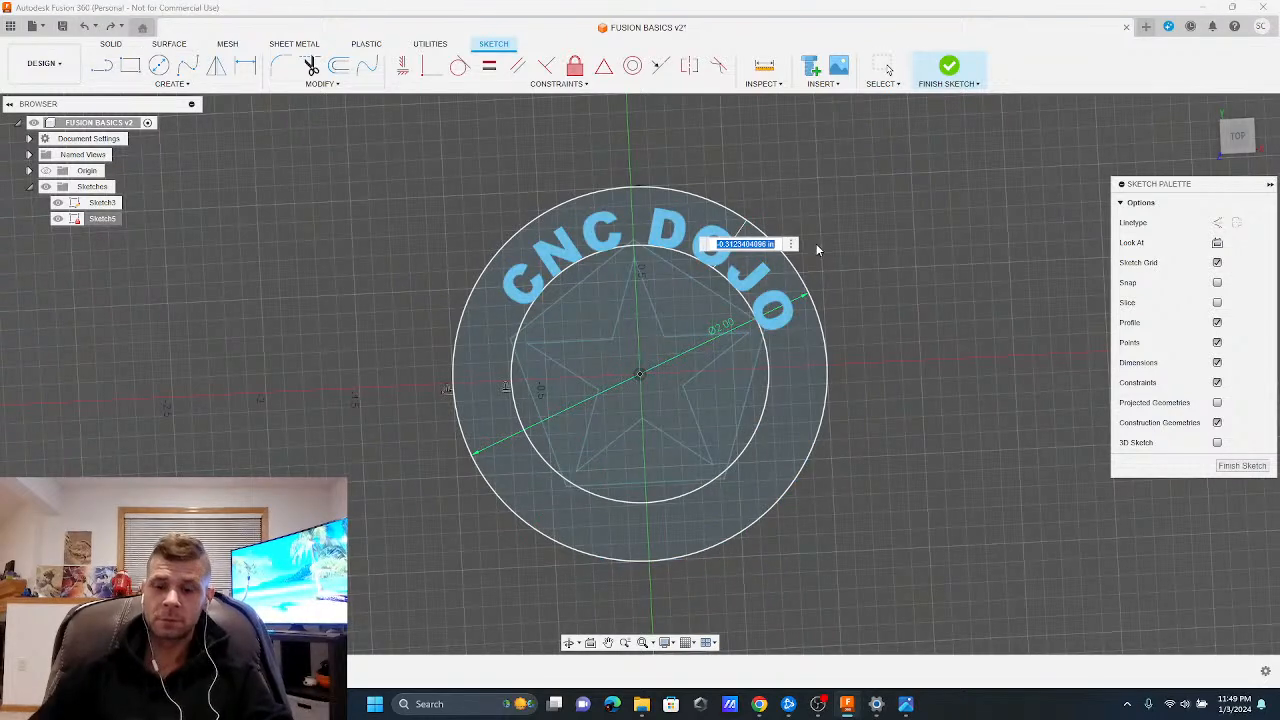
text(2)
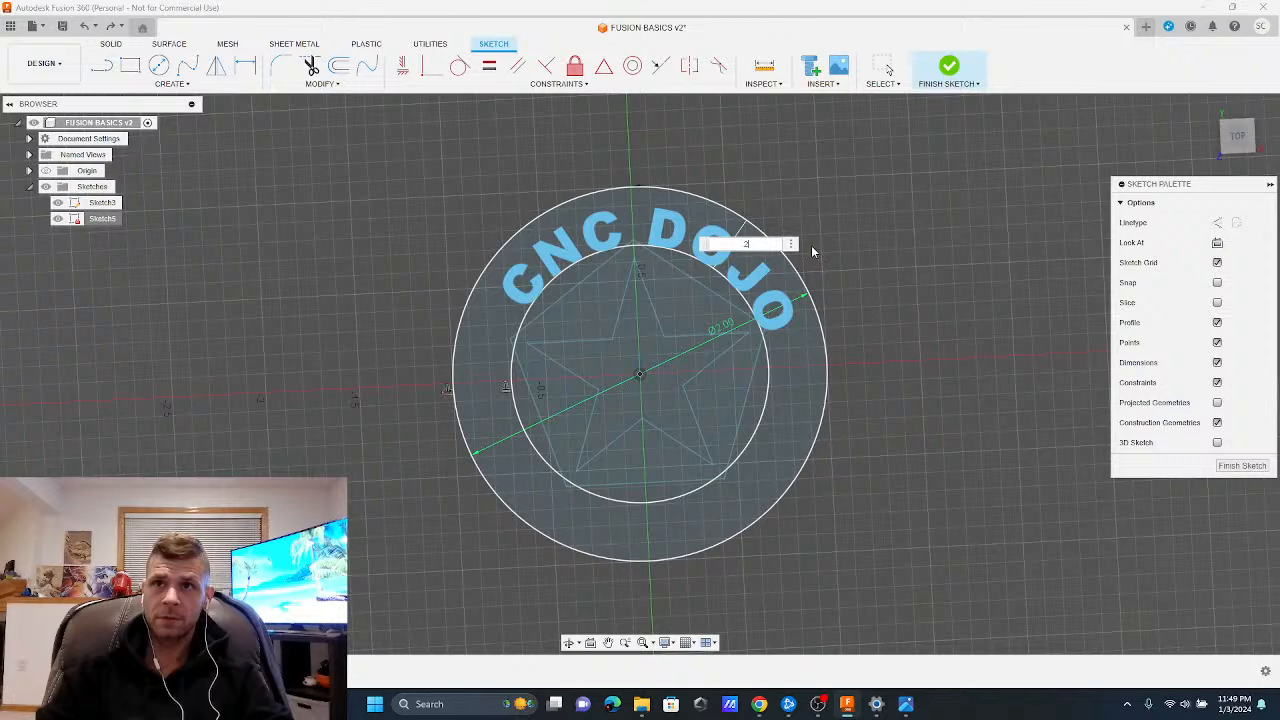
key(Return)
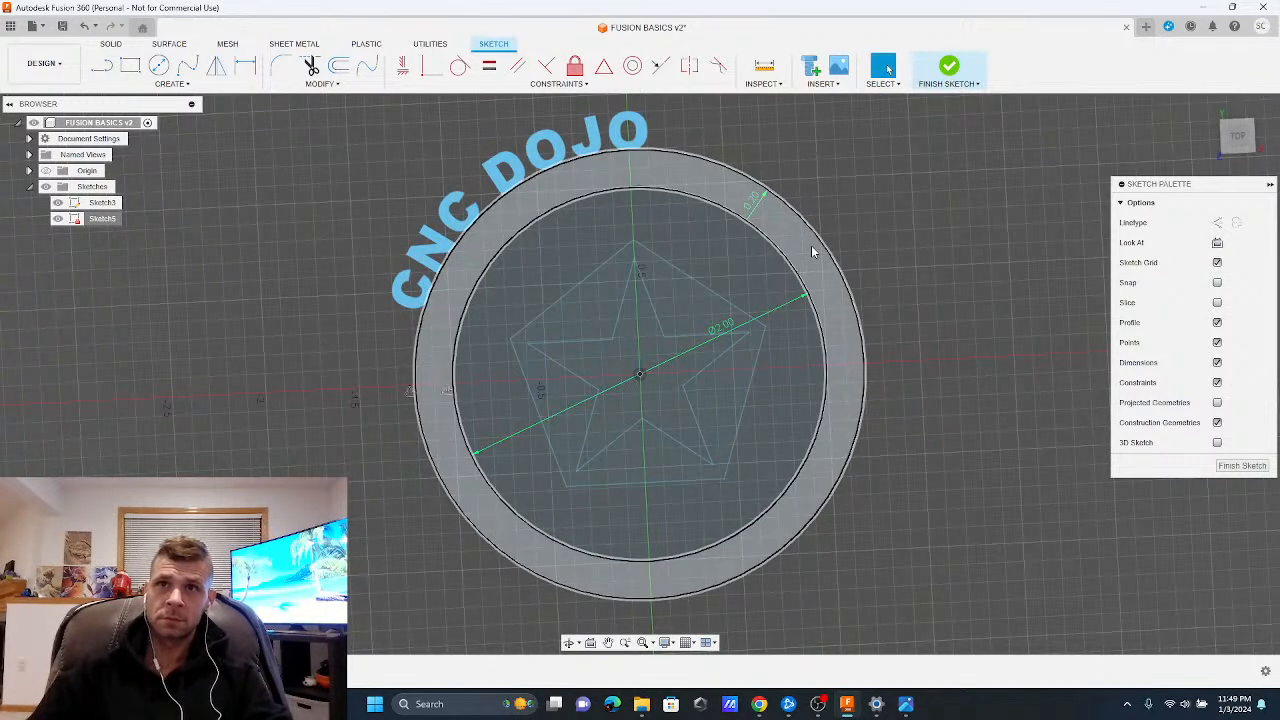
Set the circle's offset dimension to -0.2 in and finish the sketch
double_click(767, 201)
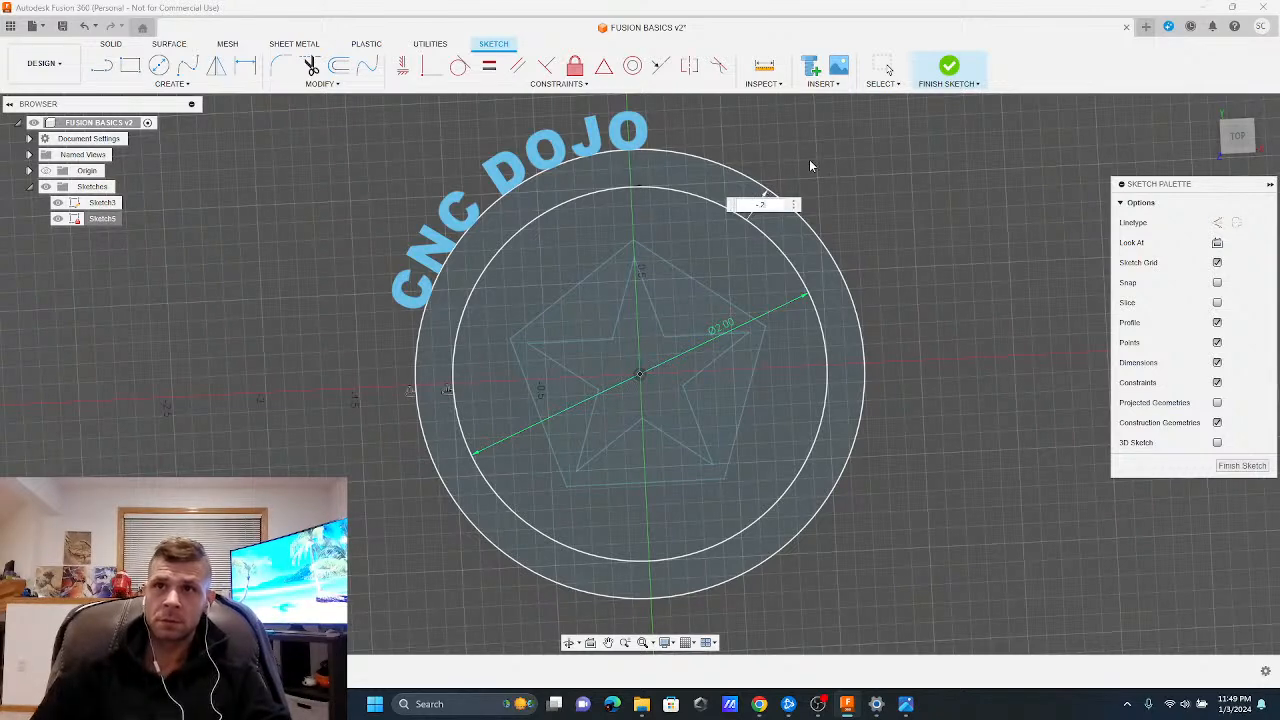
key(Return)
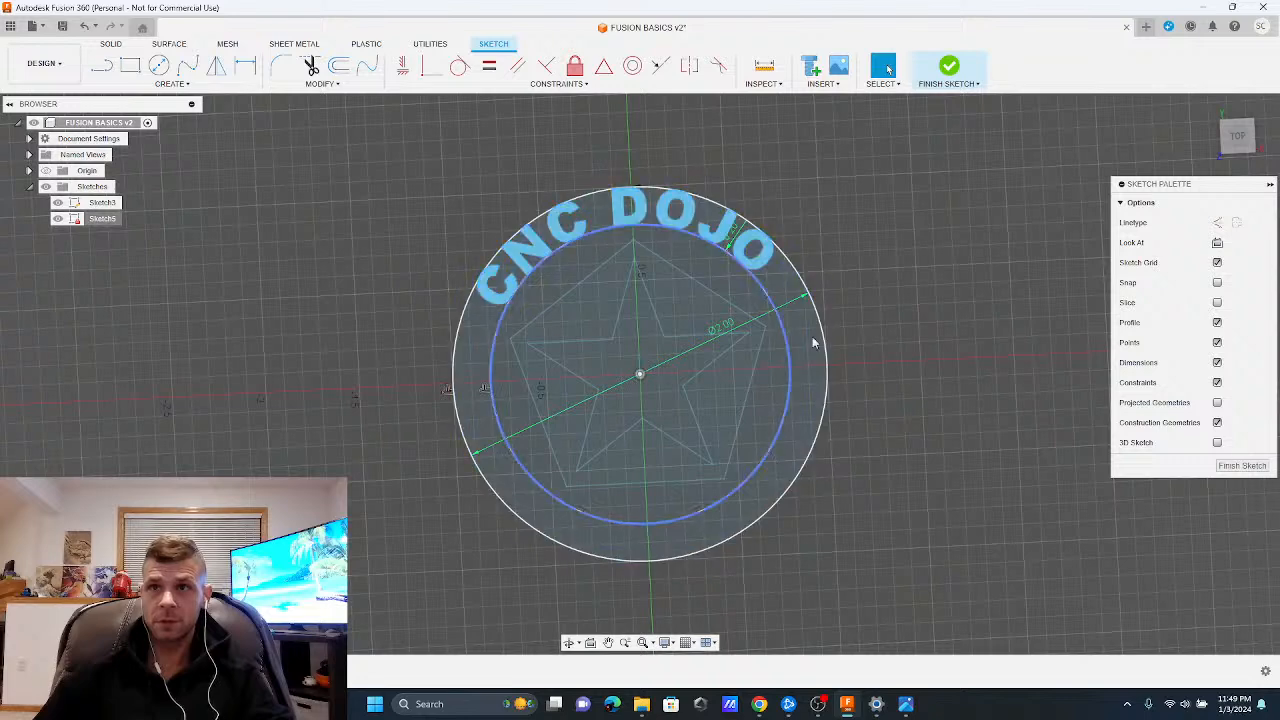
click(1255, 468)
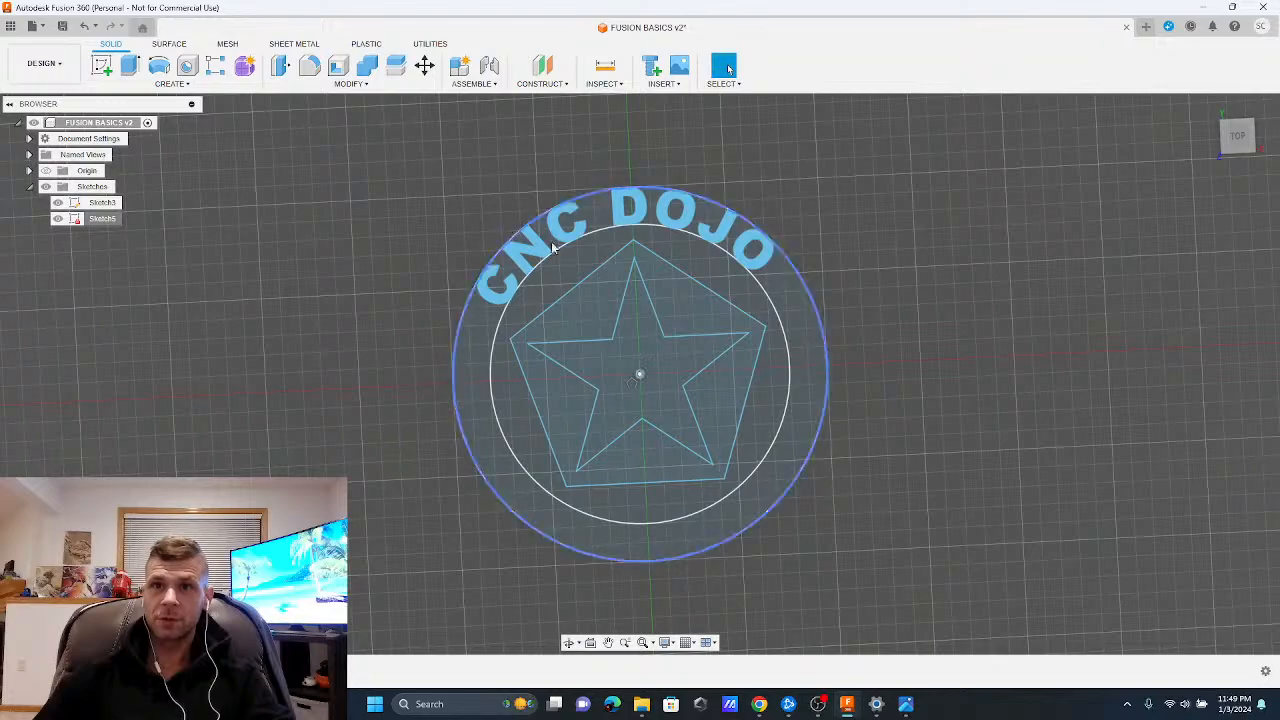
Reopen the sketch with the circles and the "CNC DOJO" text for editing
shift+middle_drag(560, 501, 560, 440)
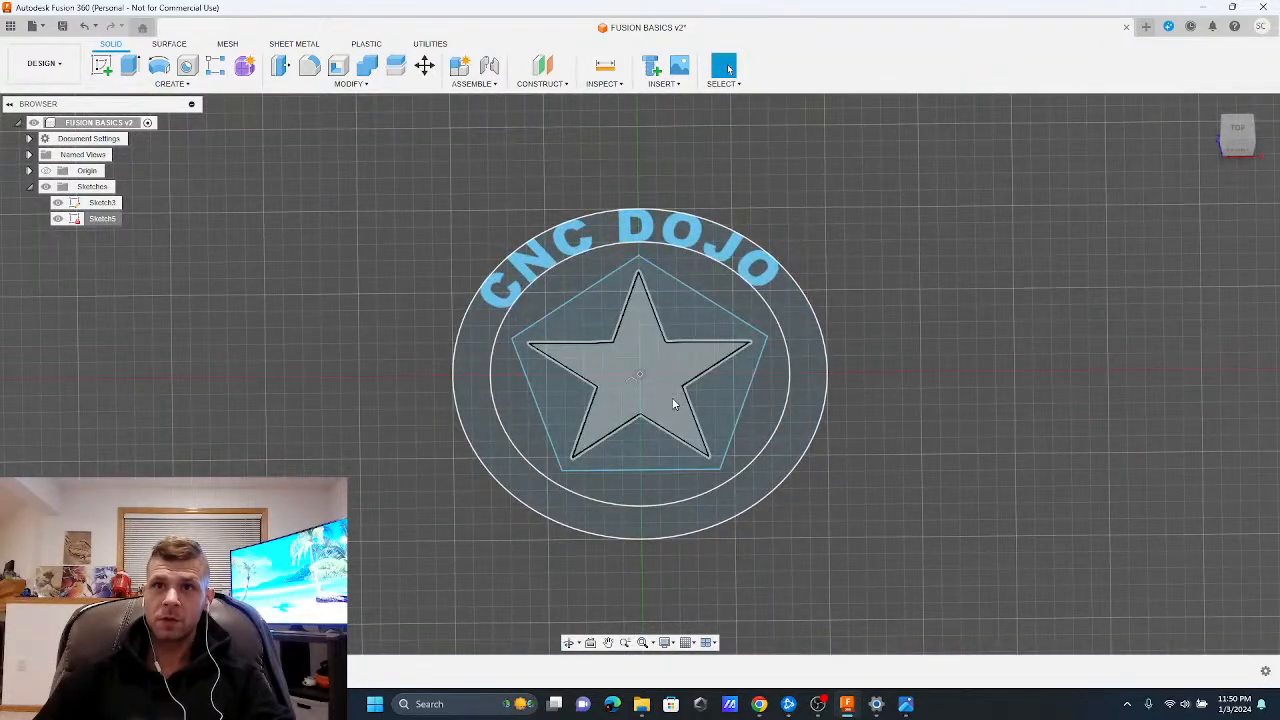
scroll(574, 361, up, 2)
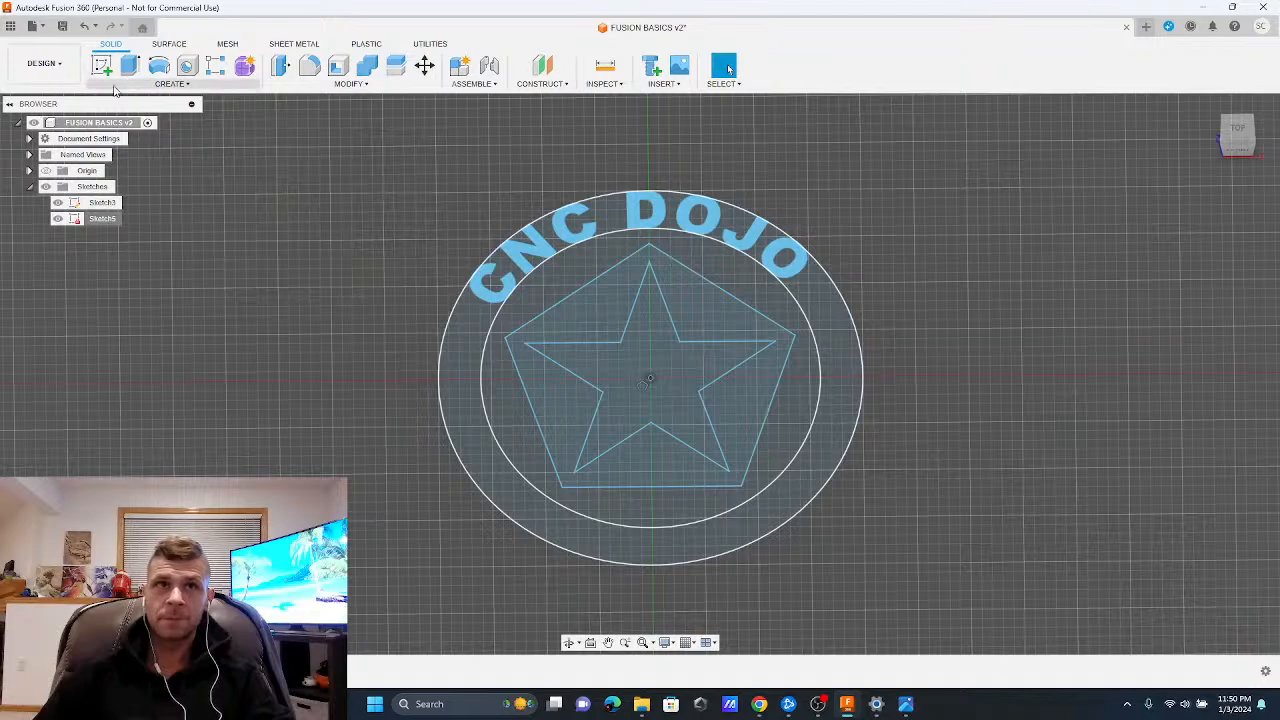
right_click(120, 218)
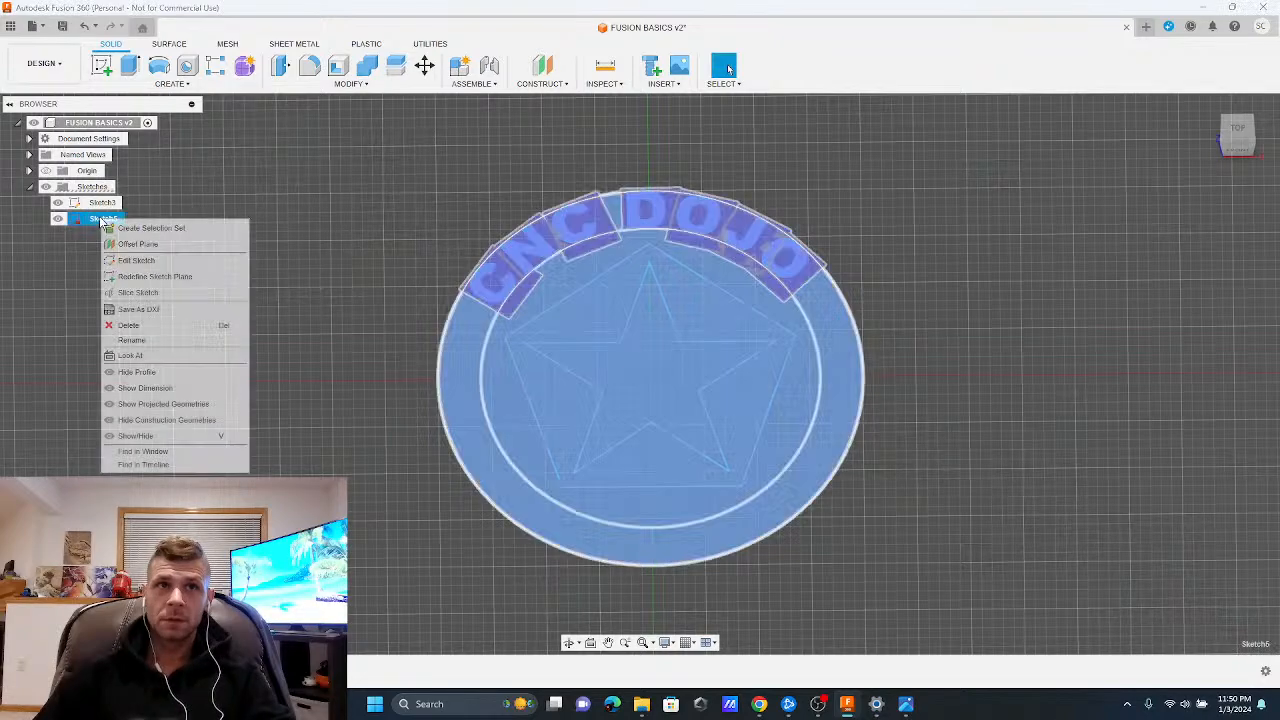
click(137, 260)
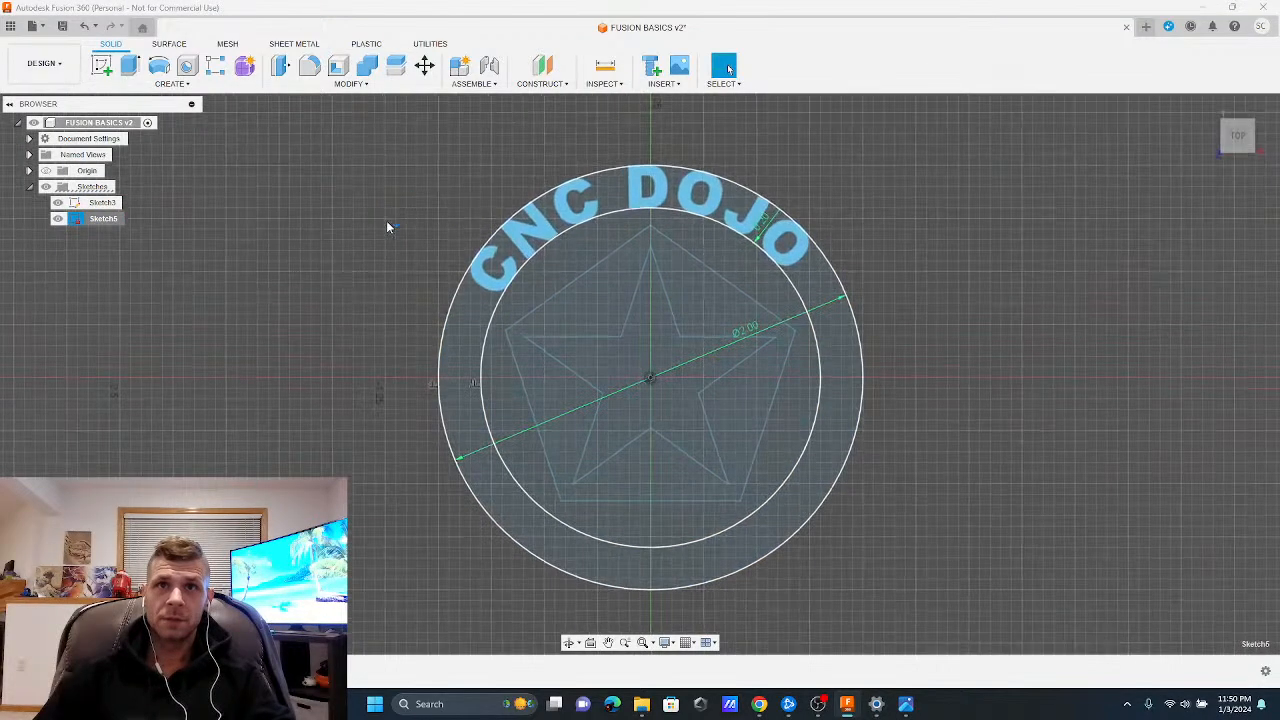
Draw a center rectangle from the origin around the circles, 2.1 in wide and 2 in high
click(136, 66)
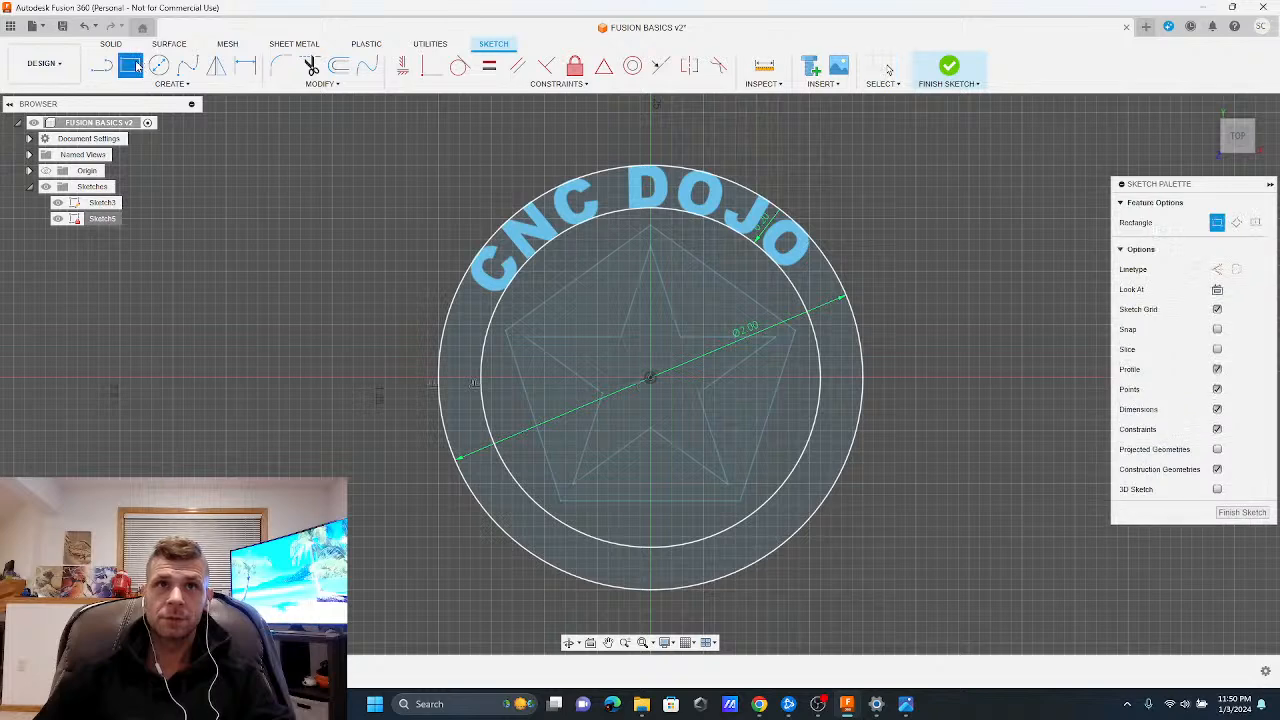
click(1256, 222)
click(650, 377)
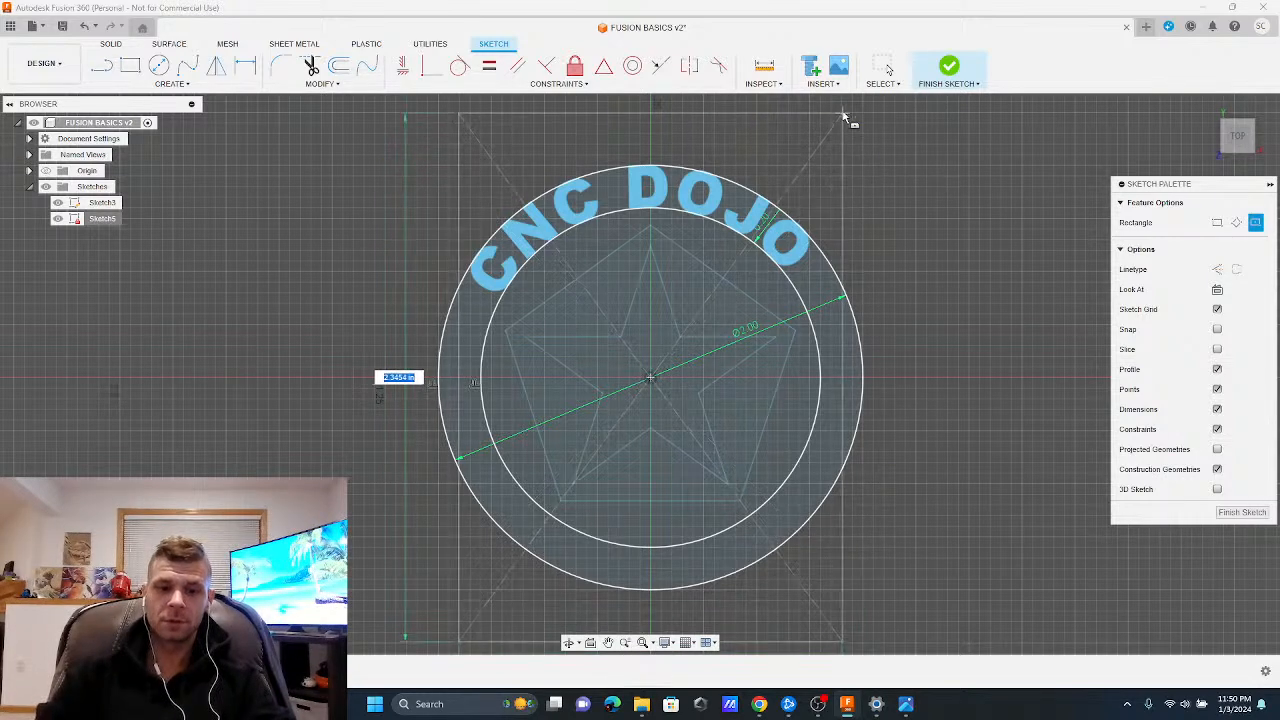
text(2.1)
key(Tab)
text(2)
key(Tab)
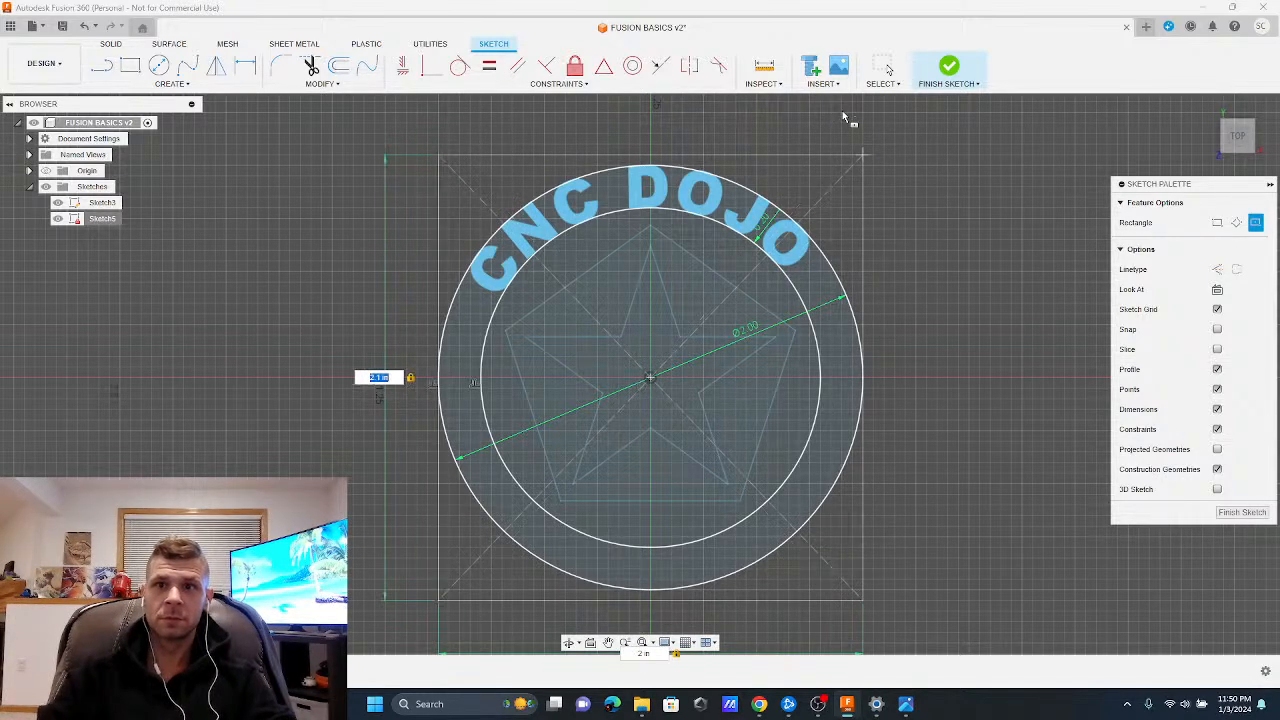
text(2)
key(Tab)
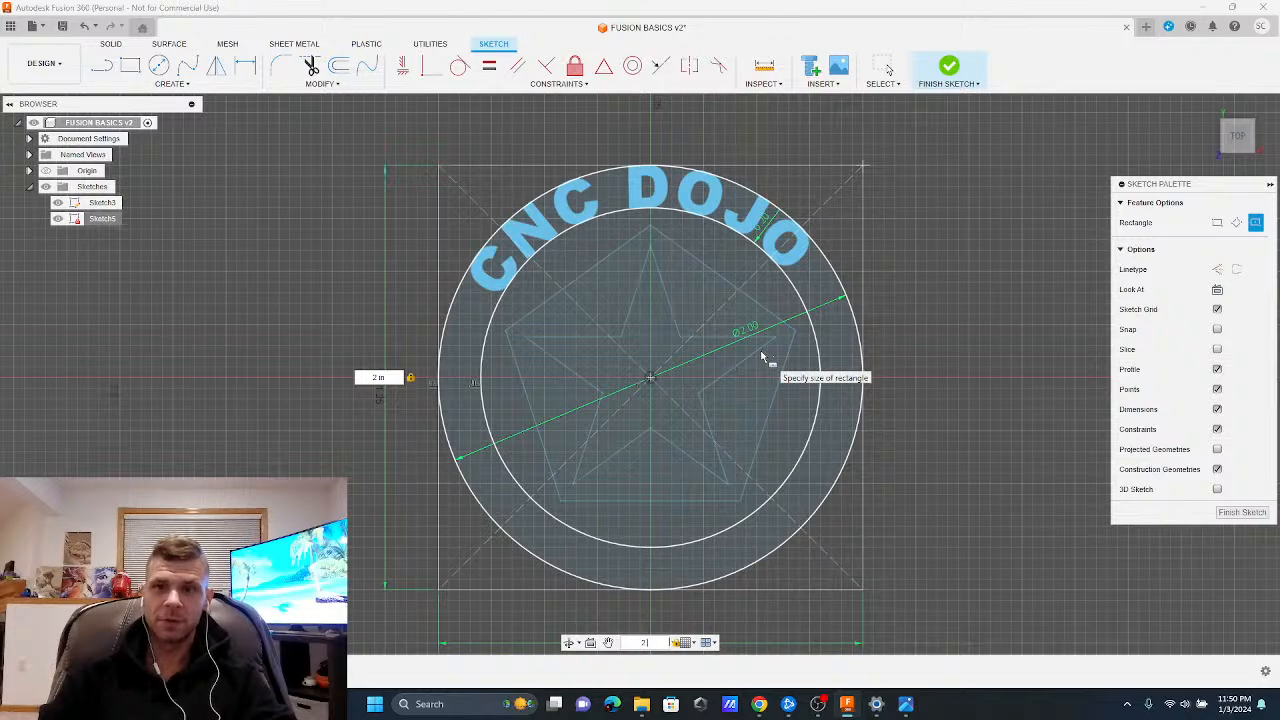
key(Tab)
key(Return)
key(Escape)
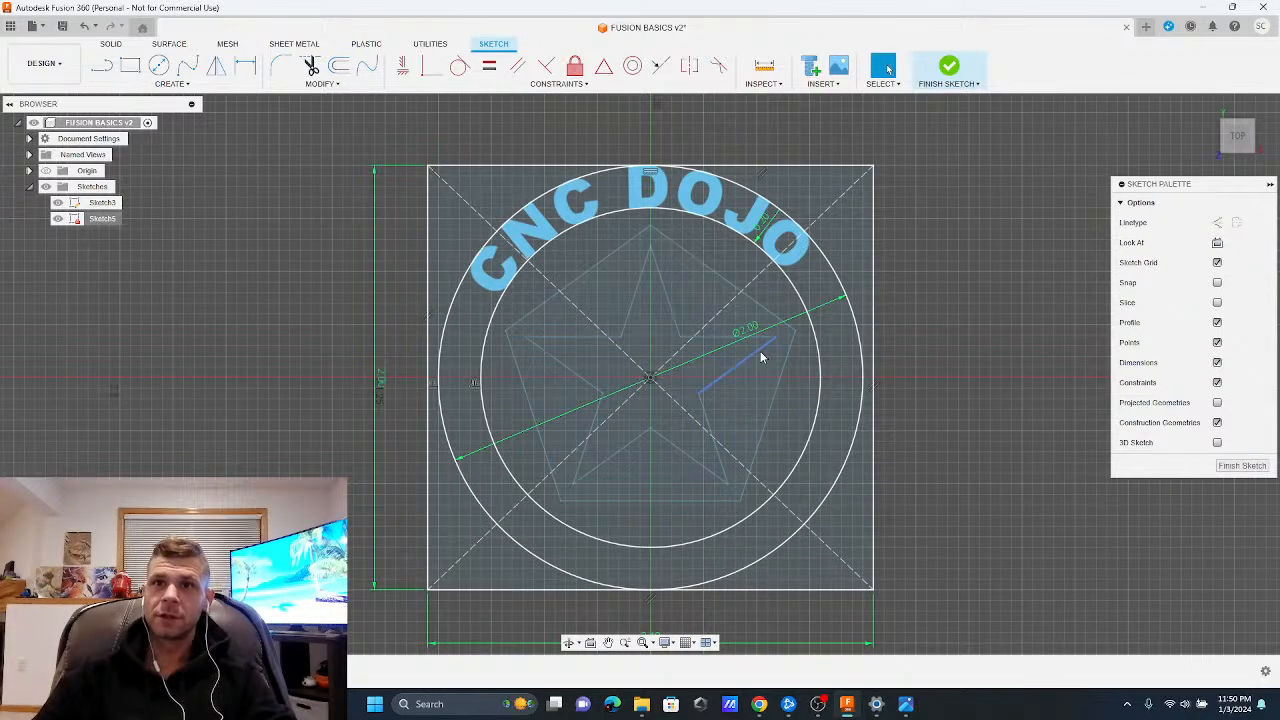
Set the rectangle's height dimension to 2.1 in so it forms a square, and finish the sketch
scroll(400, 405, up, 4)
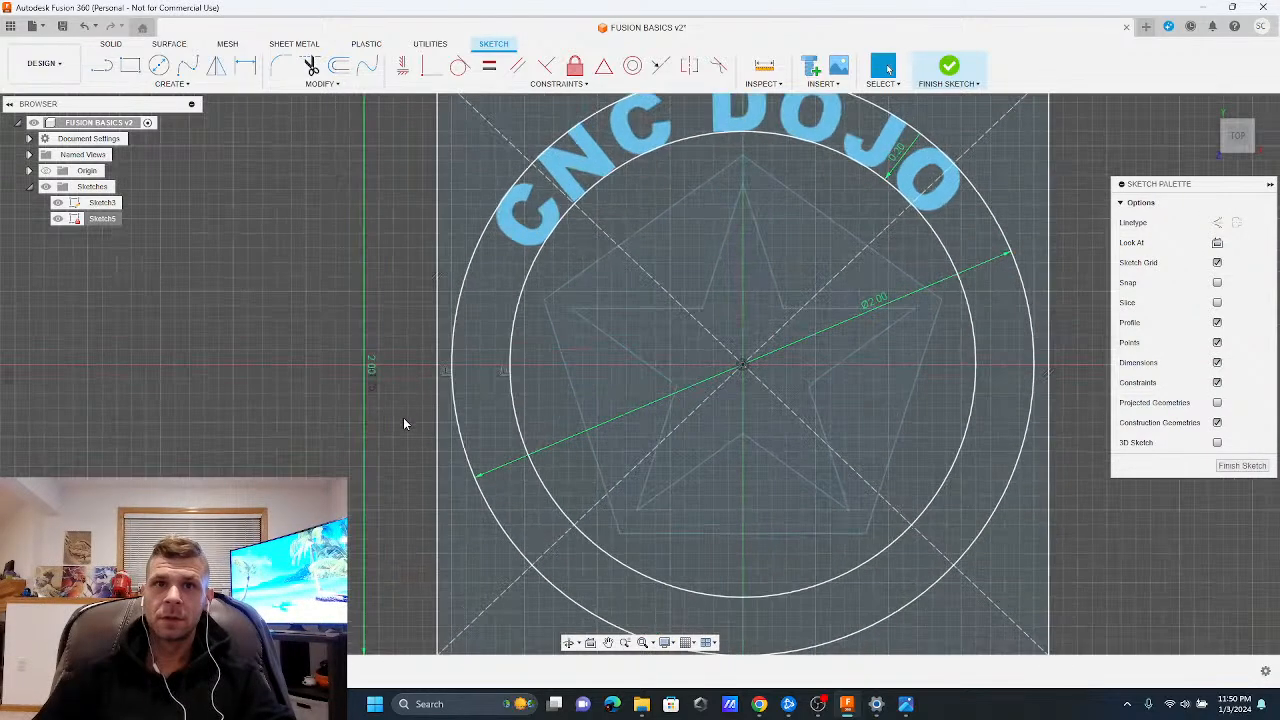
scroll(402, 416, down, 2)
scroll(400, 385, down, 3)
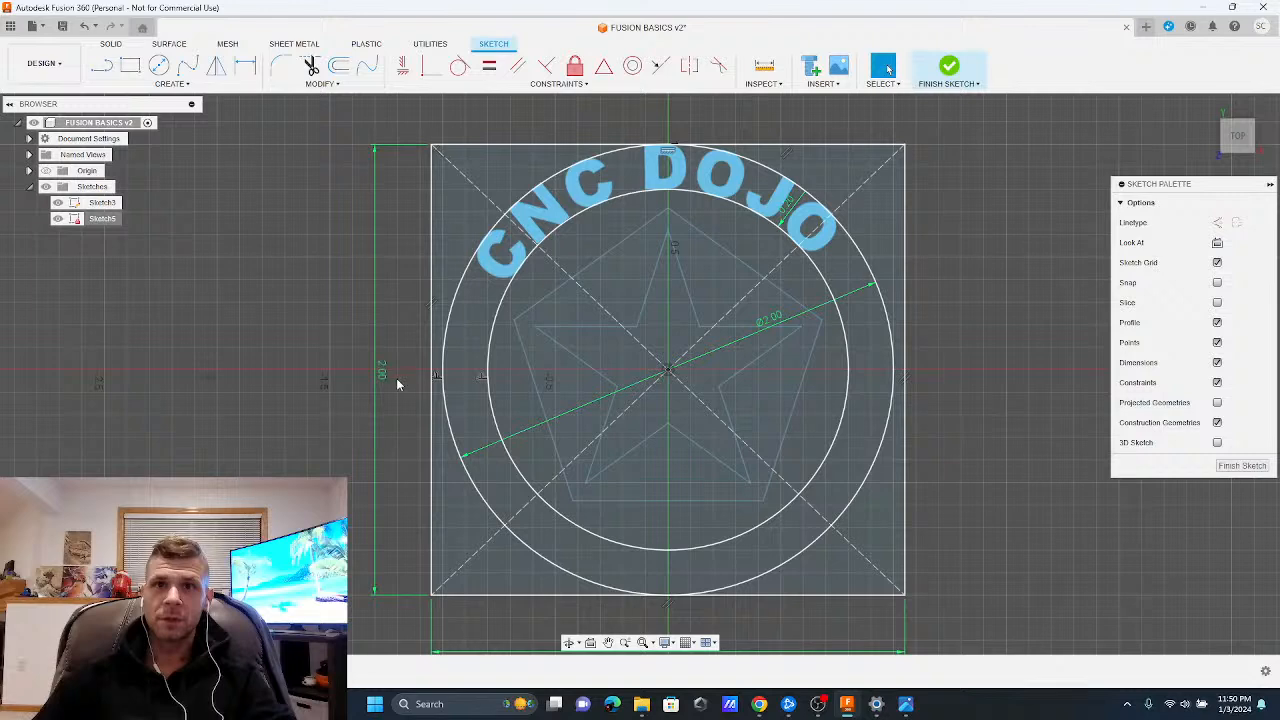
double_click(386, 372)
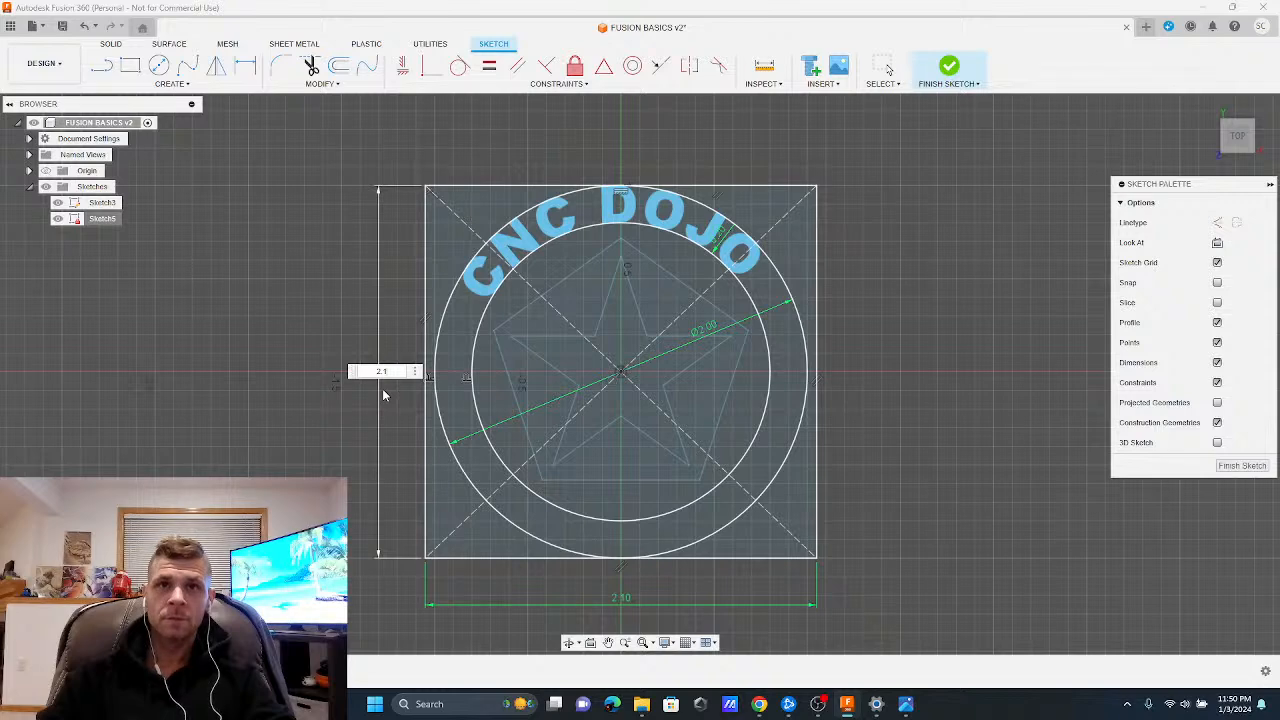
text(2.1)
key(Return)
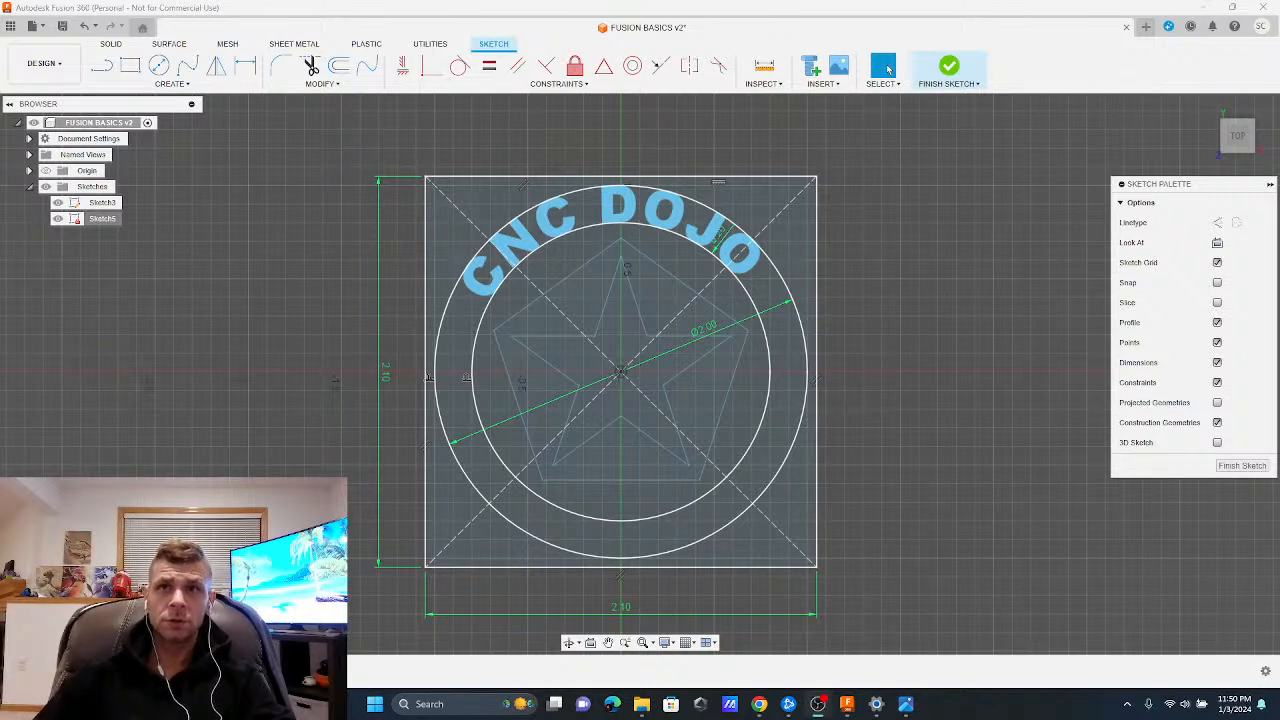
click(1243, 467)
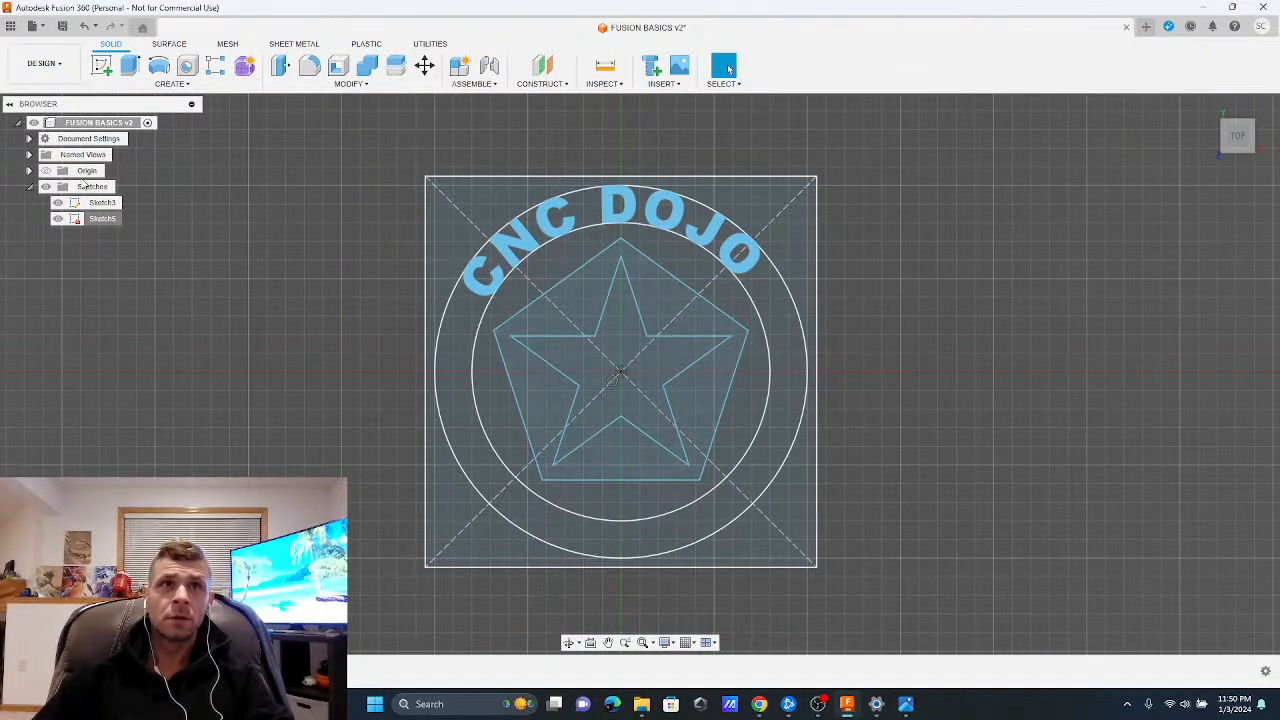
Extrude the curved "CNC DOJO" text 0.1 in upward as new bodies
click(129, 65)
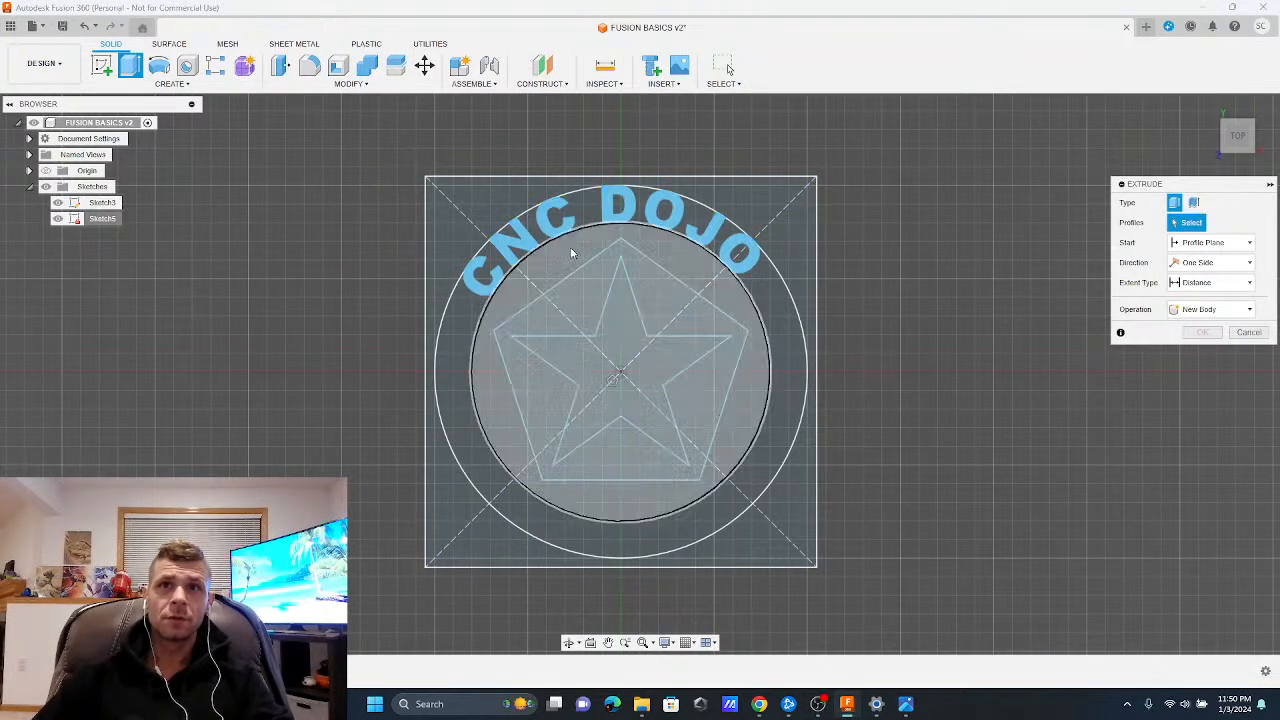
click(528, 245)
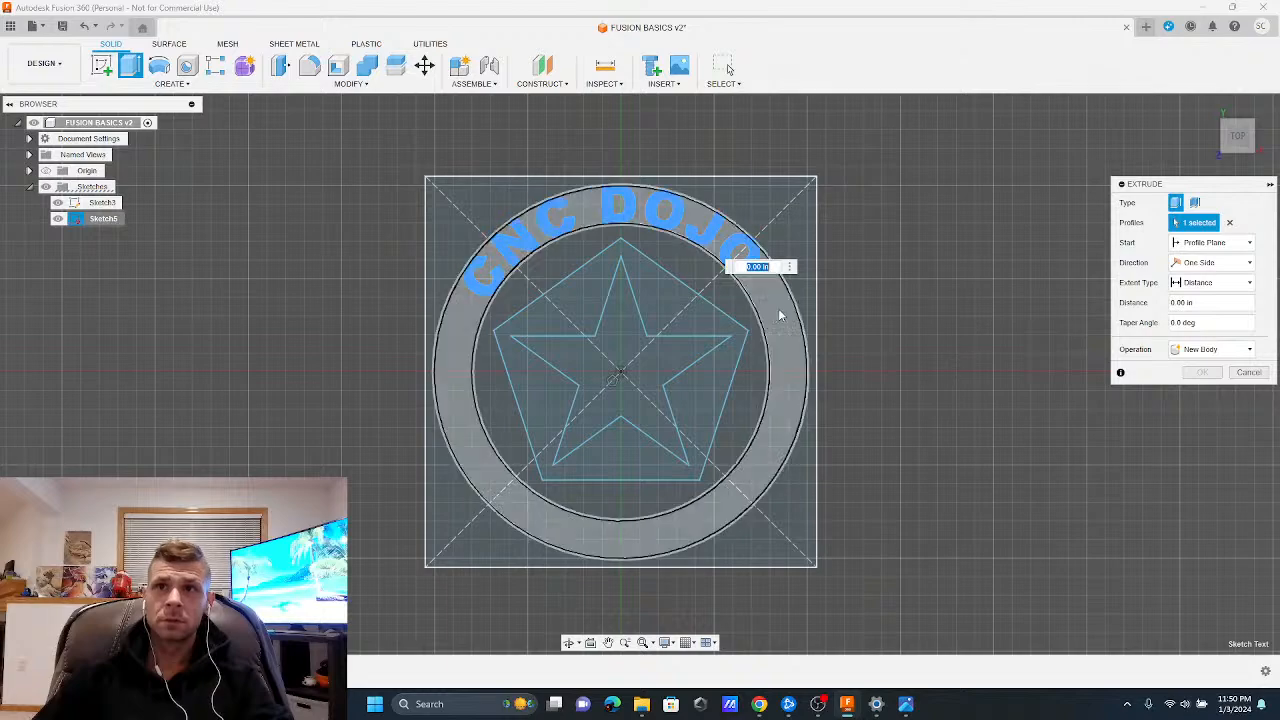
text(.2)
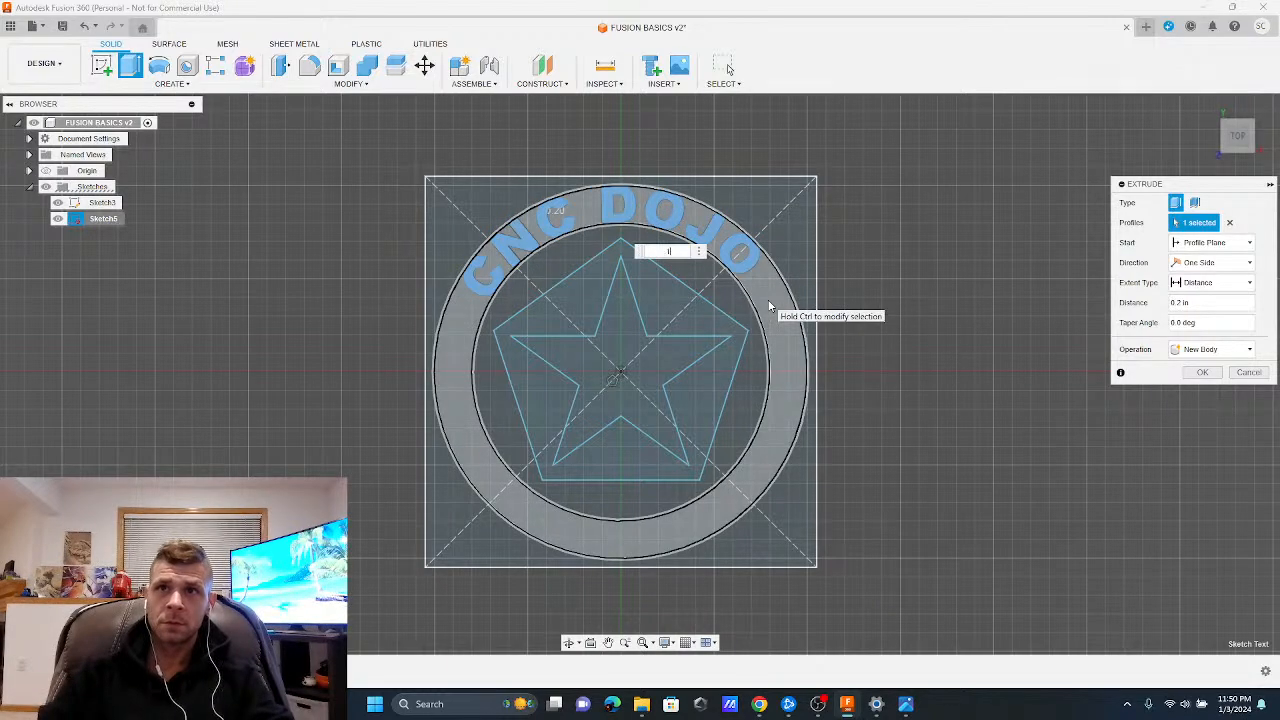
shift+middle_drag(770, 305, 763, 241)
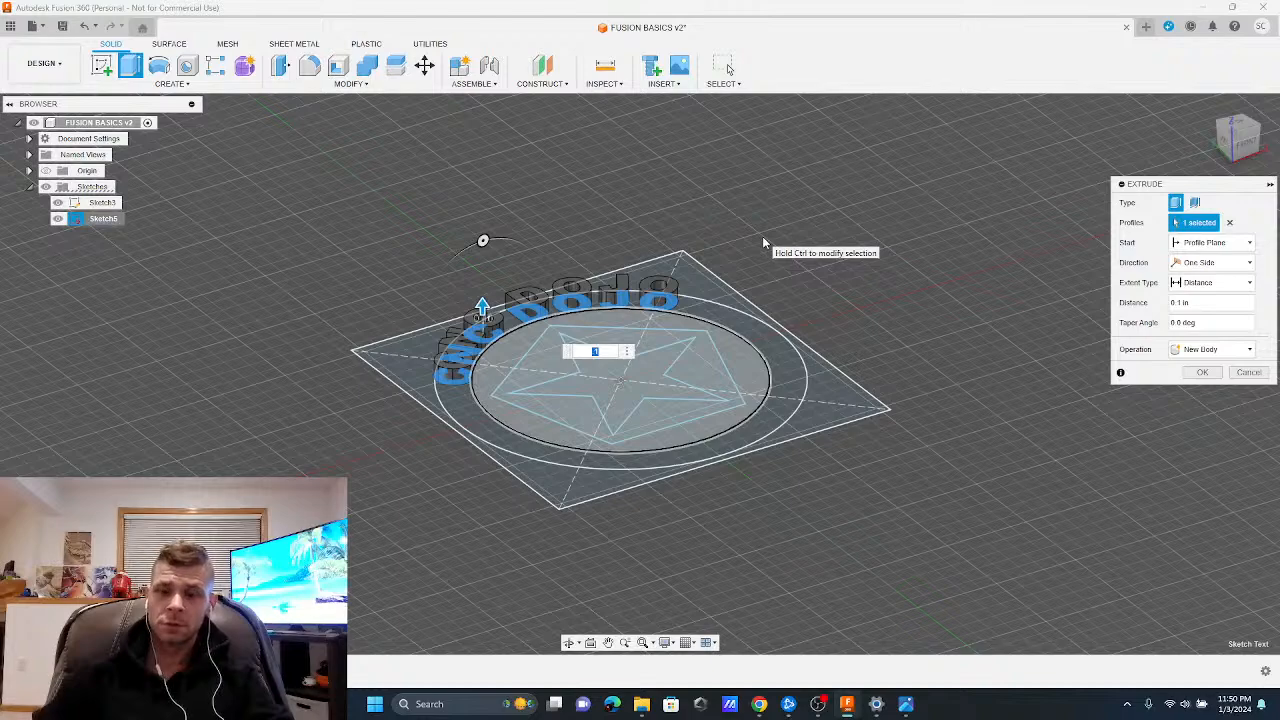
key(Return)
Extrude the star profile as a new body to the same 0.1 in height as the letters
click(620, 385)
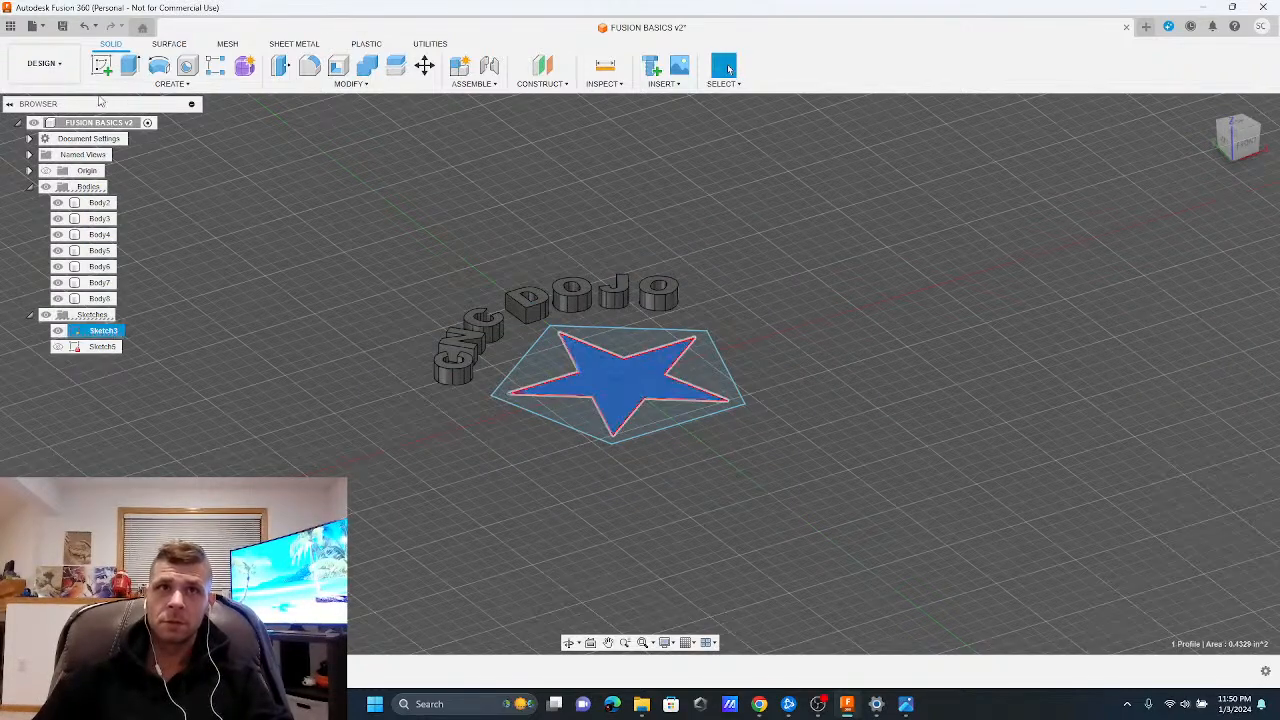
click(130, 67)
text(.)
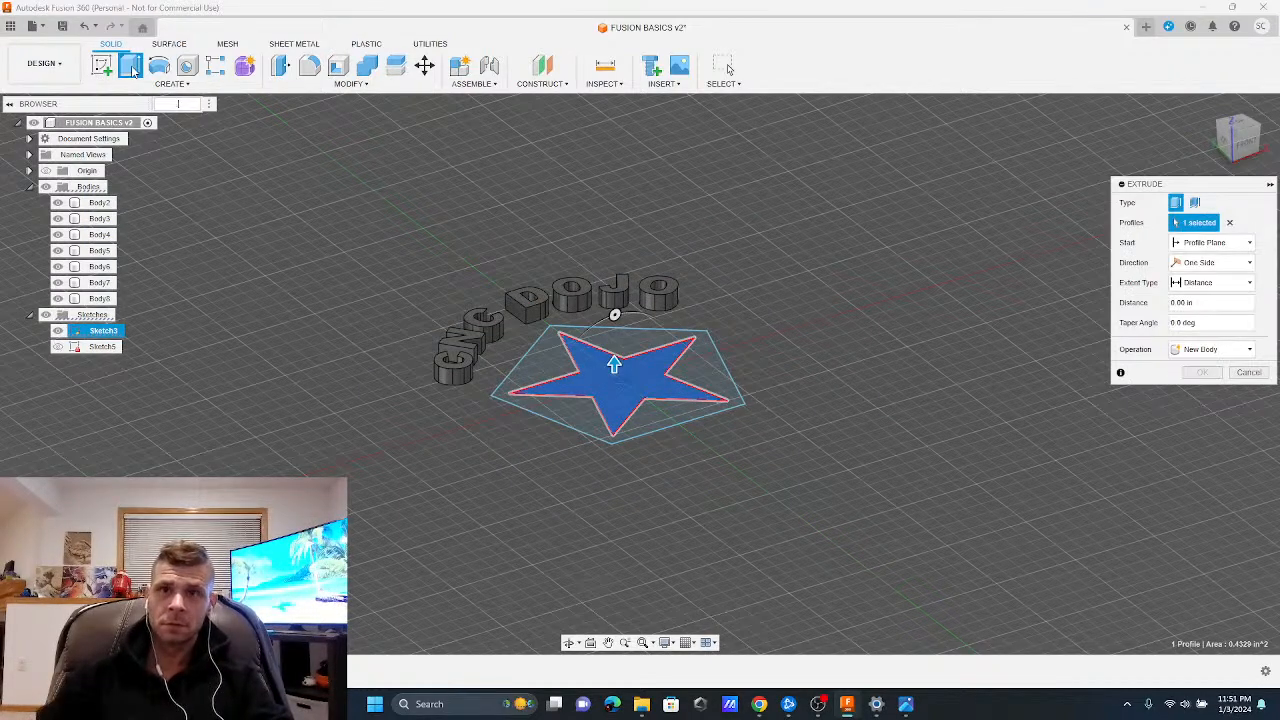
text(2)
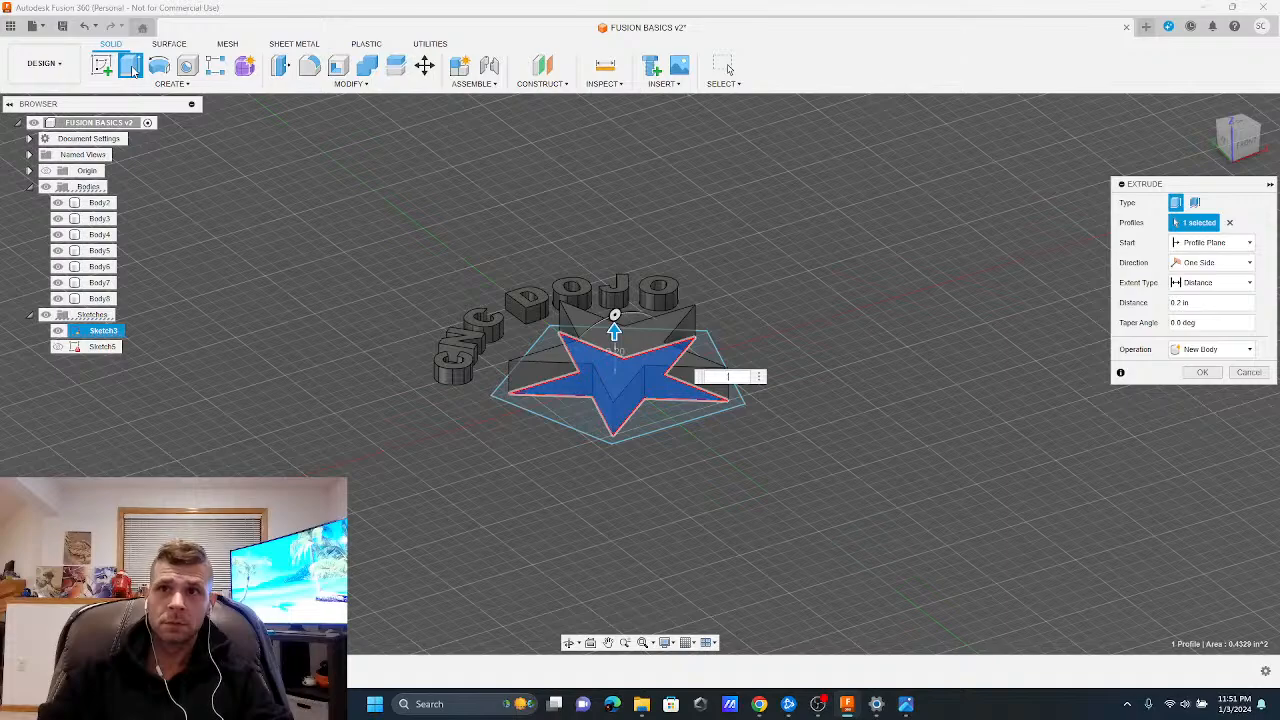
key(Return)
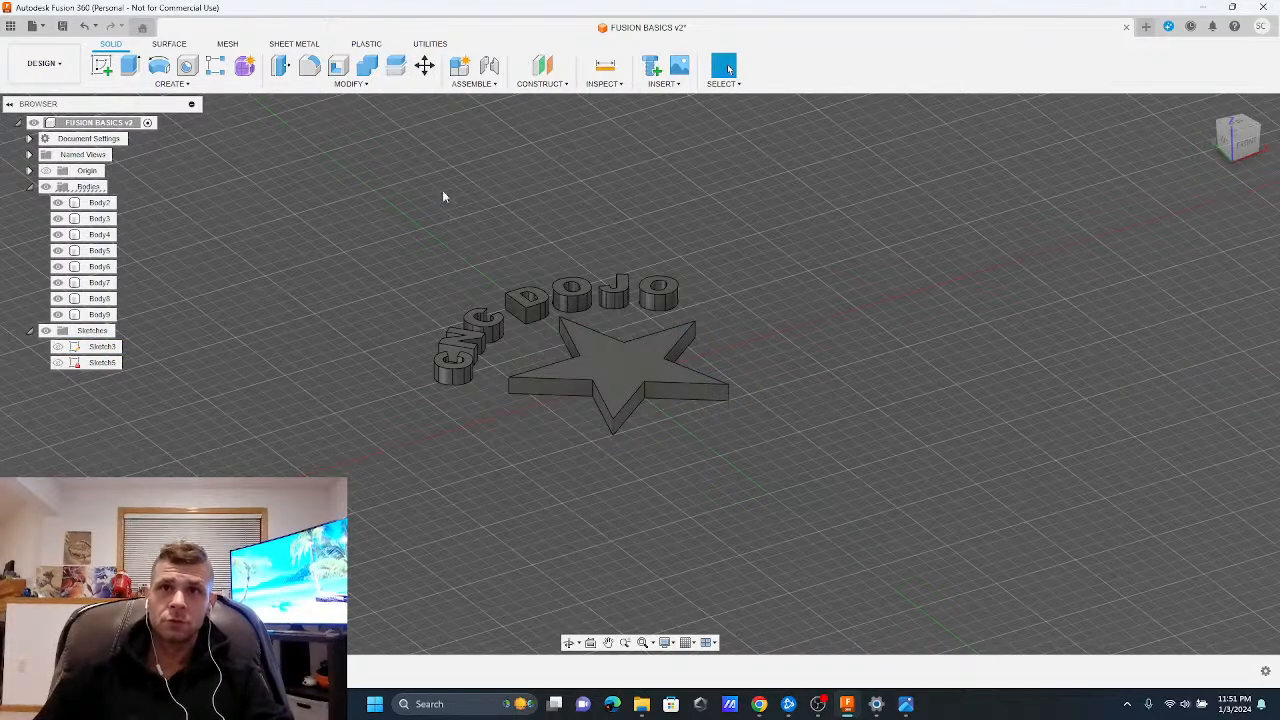
Reopen the sketch with the pentagon and star for editing
shift+middle_drag(686, 292, 631, 366)
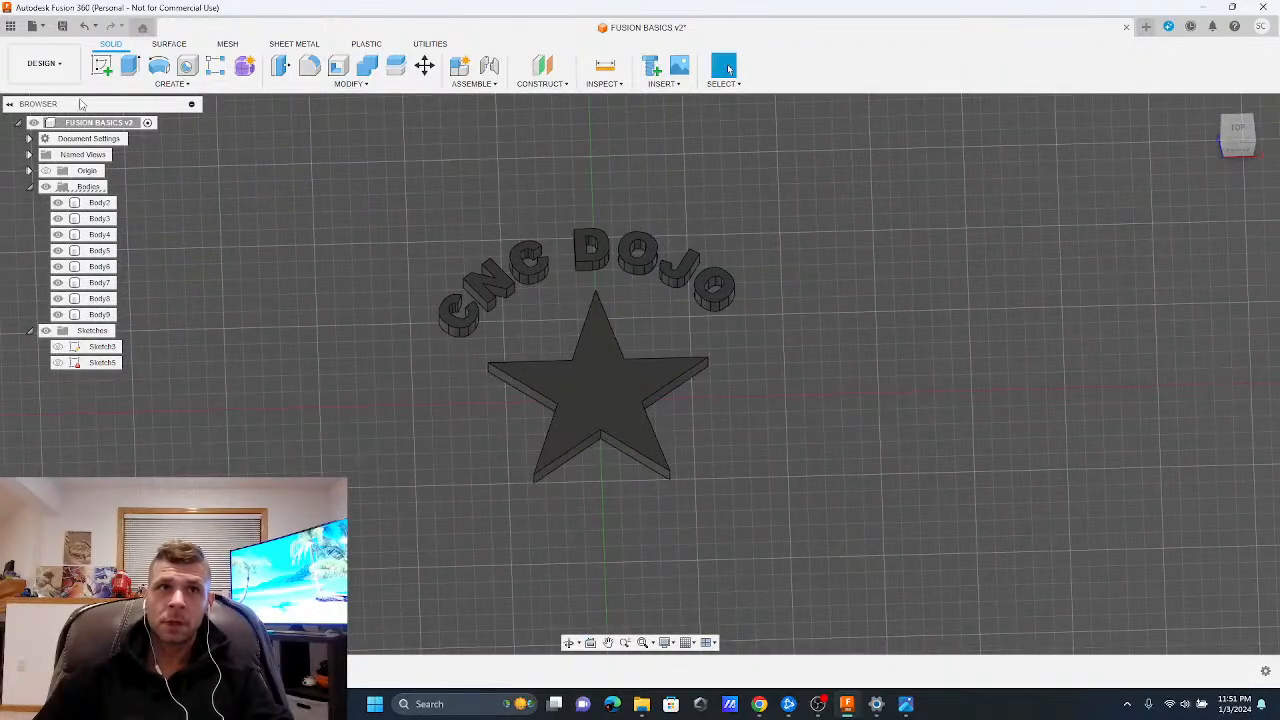
click(44, 63)
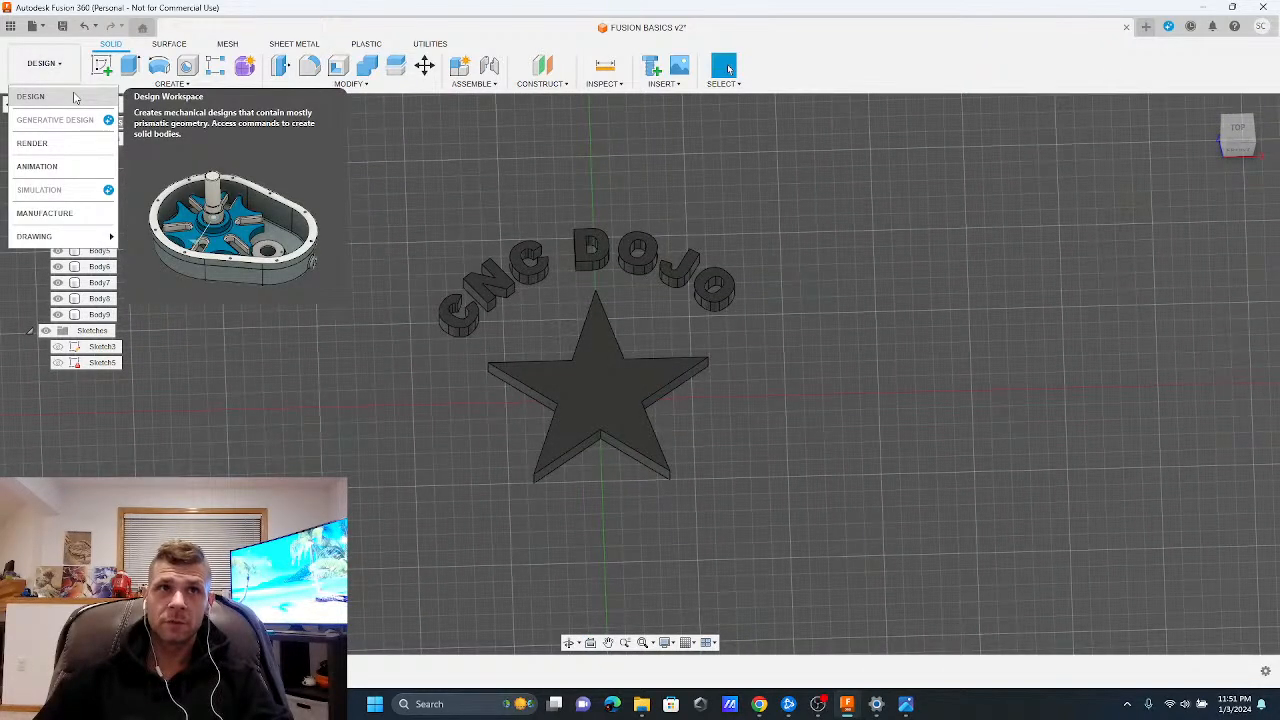
click(103, 363)
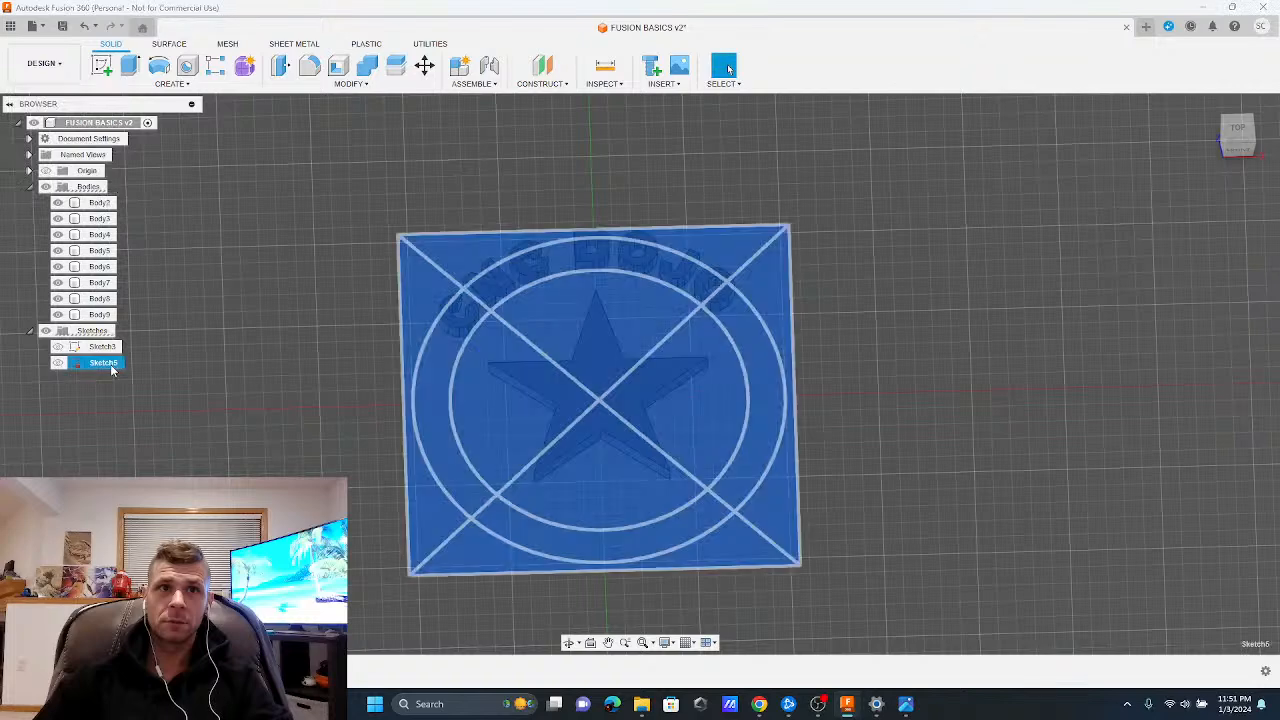
right_click(93, 364)
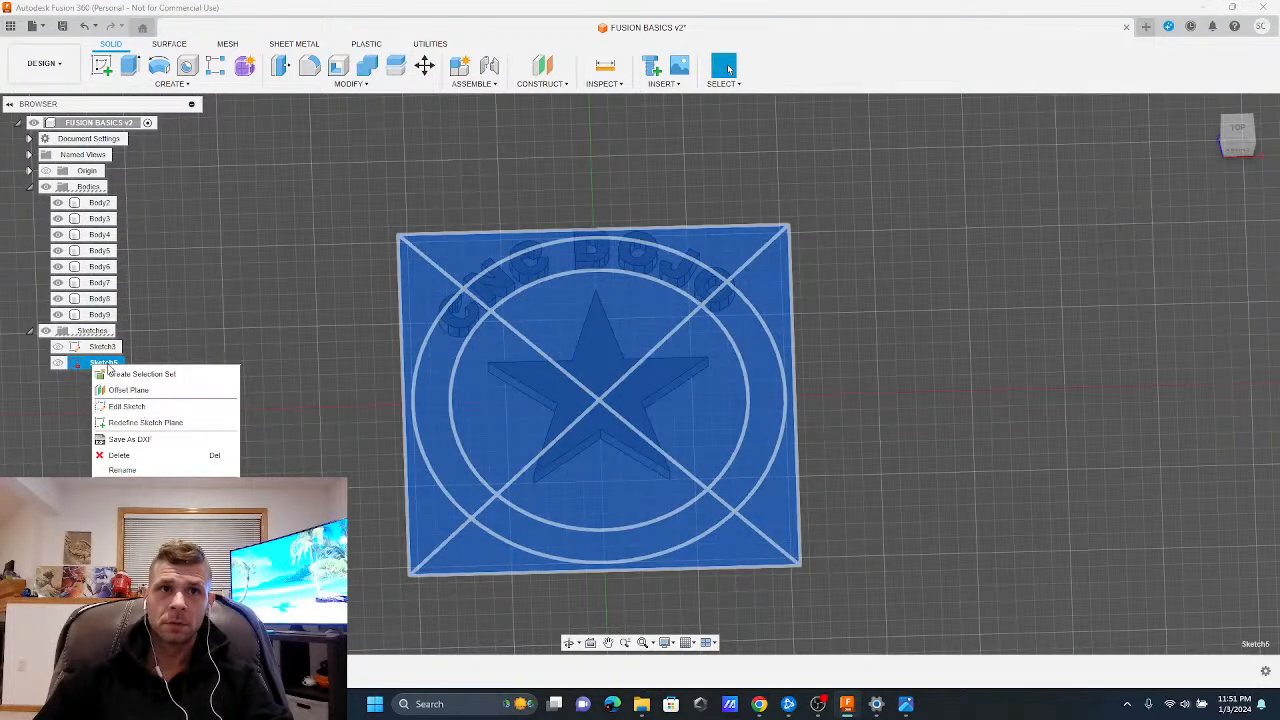
click(98, 347)
right_click(98, 347)
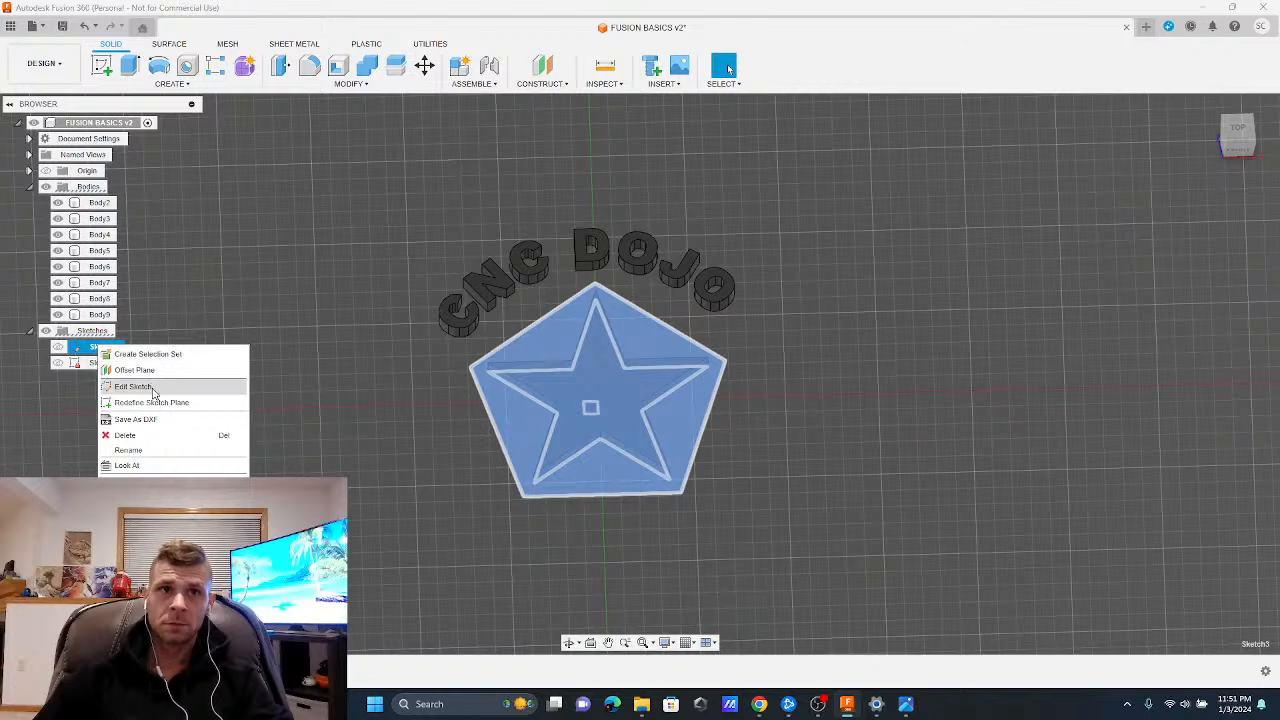
click(155, 390)
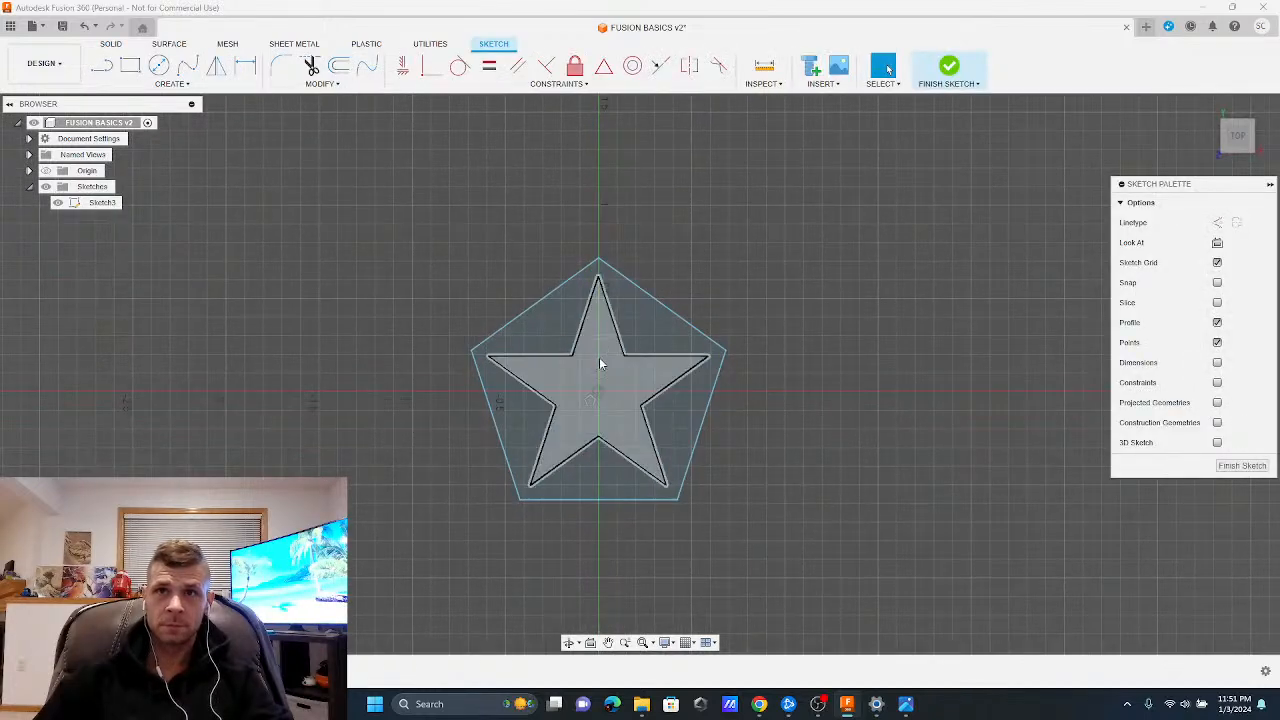
Try moving the whole star and pentagon about -0.70 in in X and -0.08 in in Y, cancel the move and leave the sketch
click(337, 86)
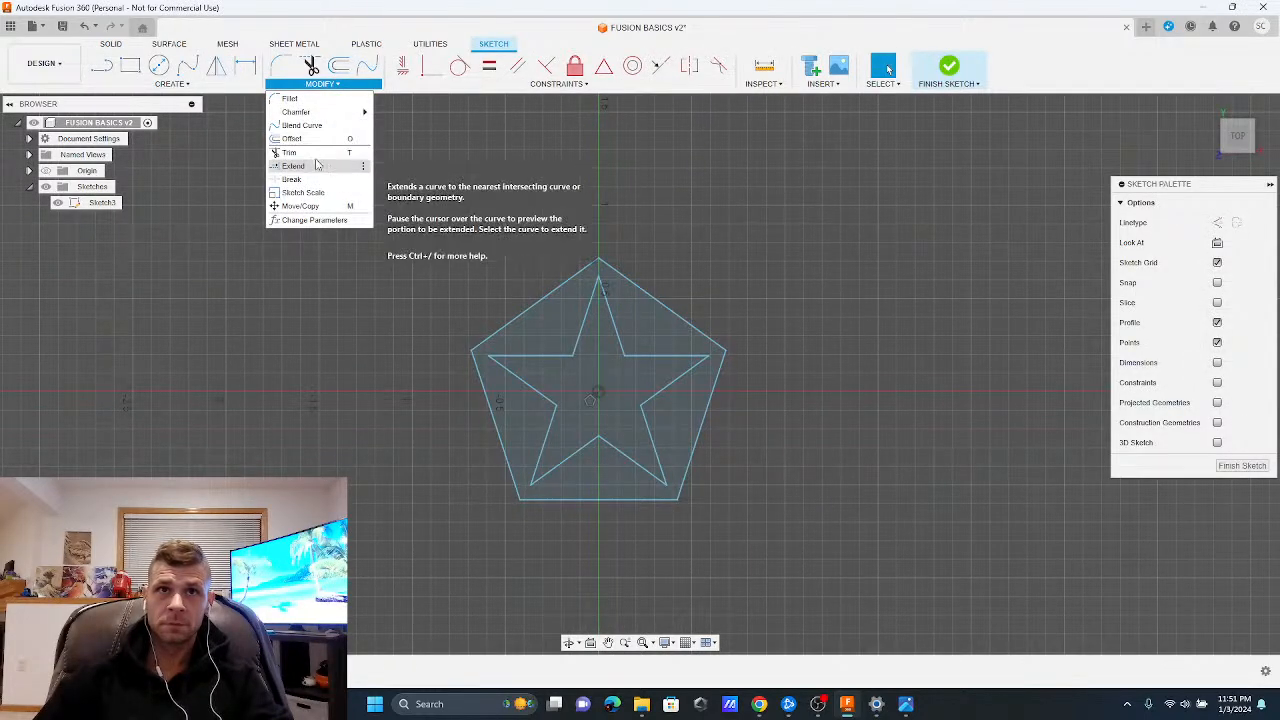
click(313, 207)
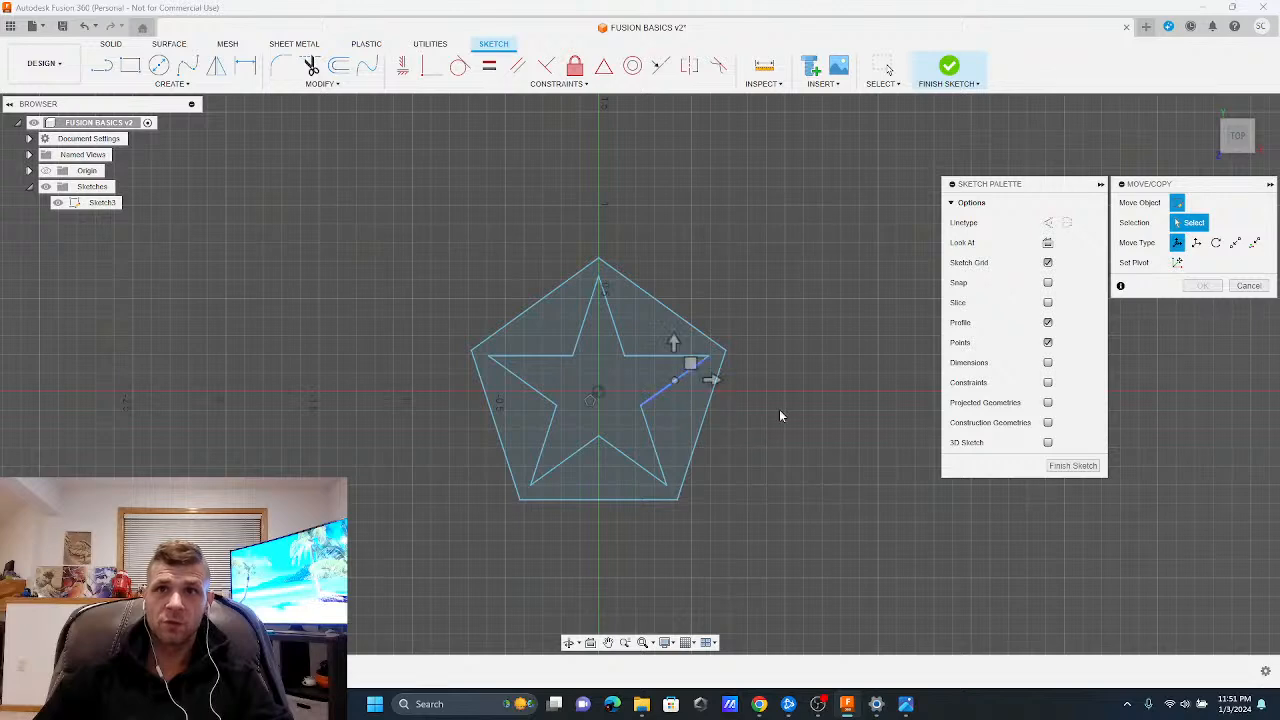
drag(814, 544, 438, 252)
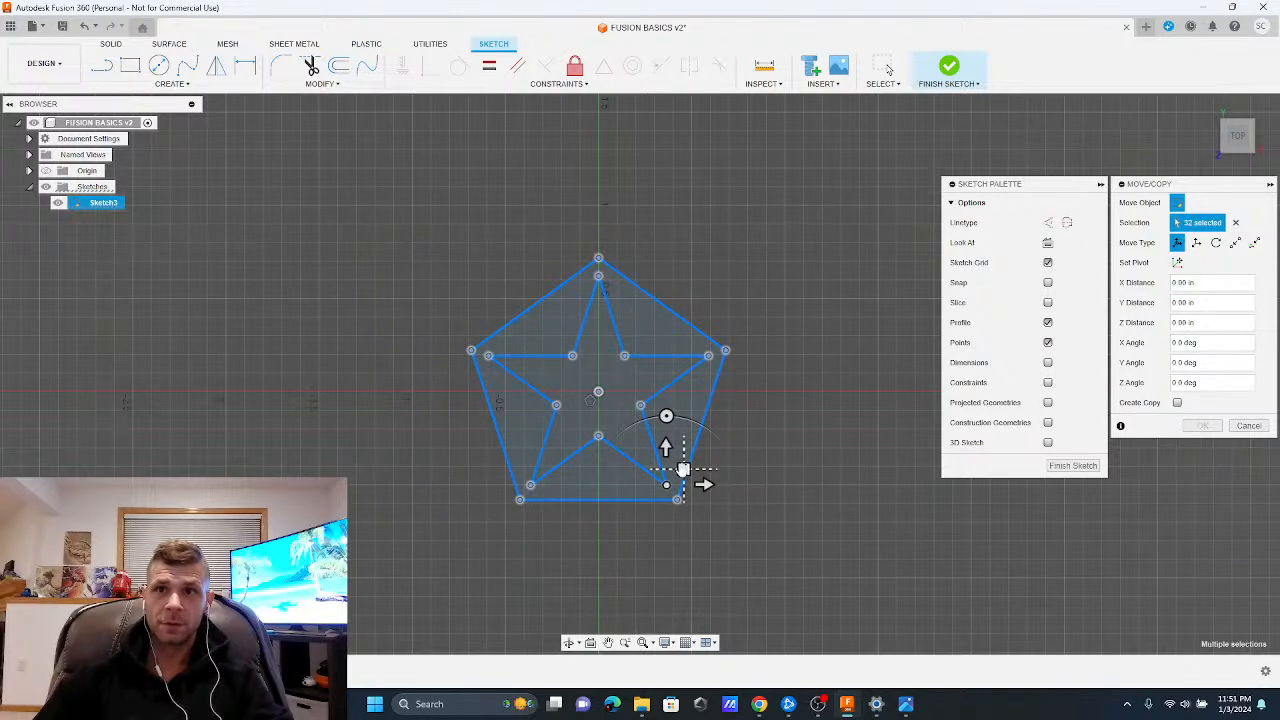
mouse_move(683, 469)
mouse_down()
mouse_move(546, 421)
mouse_move(552, 483)
mouse_up()
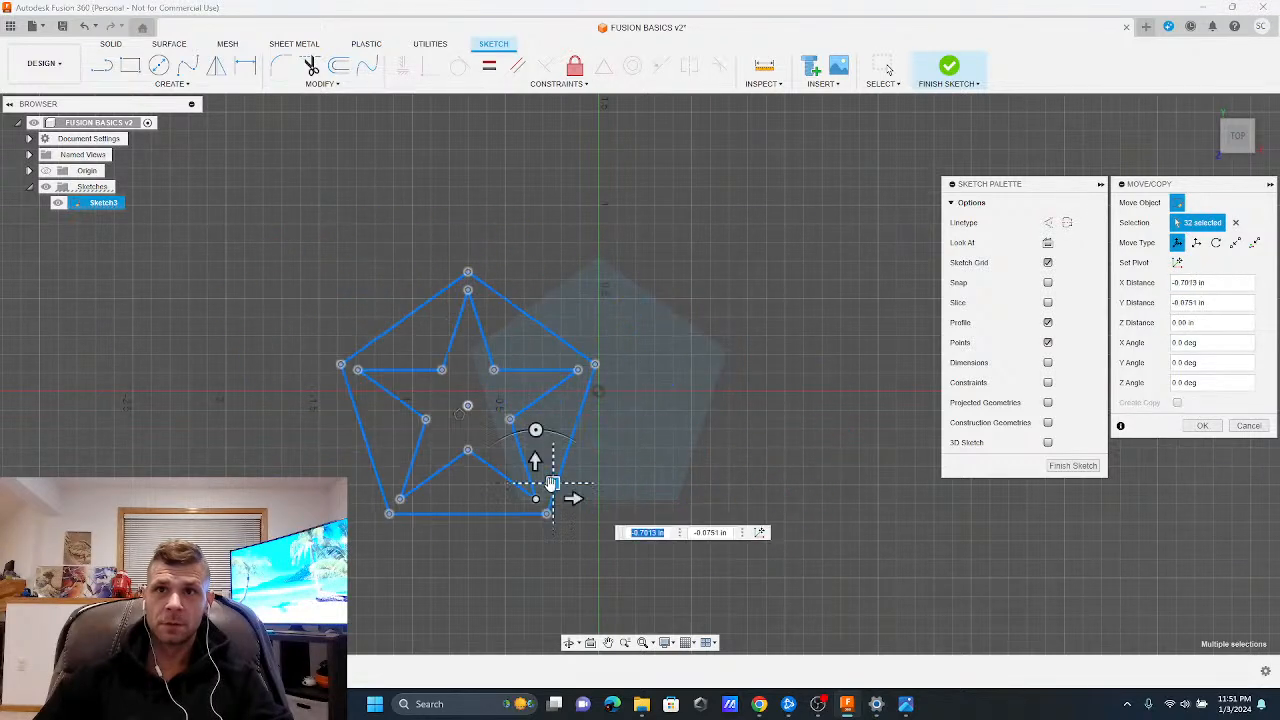
click(1248, 425)
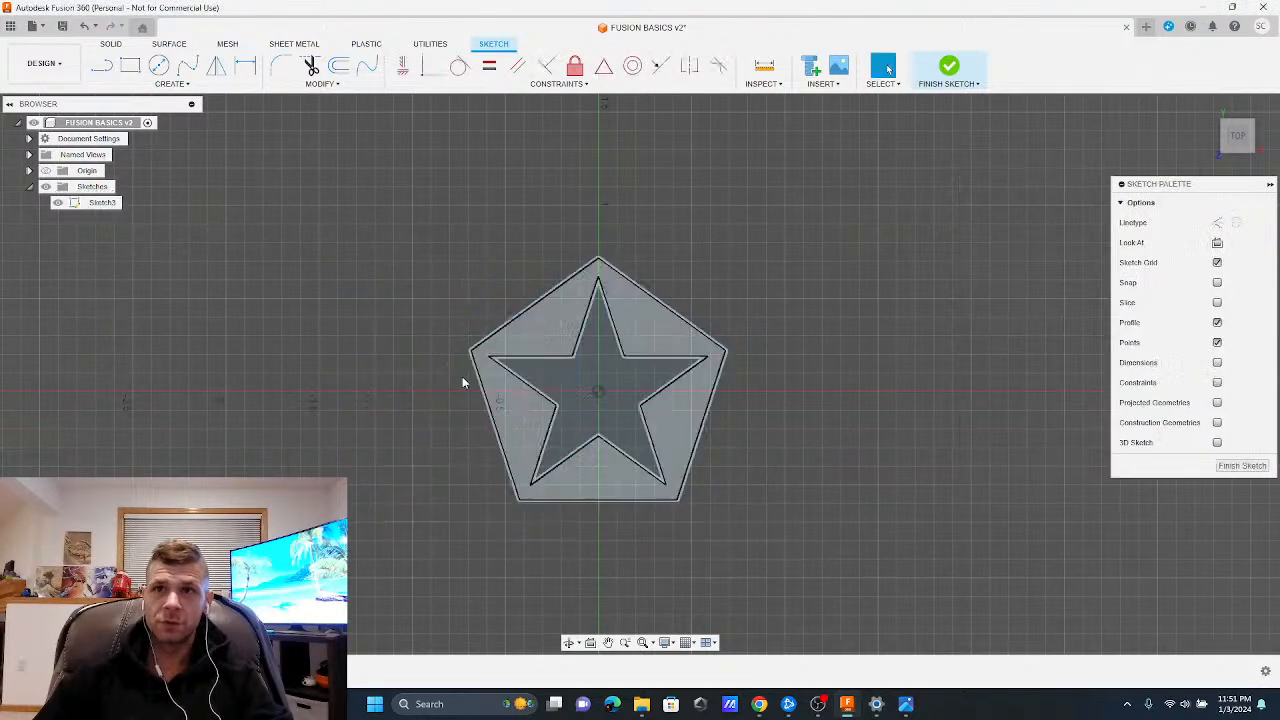
click(54, 78)
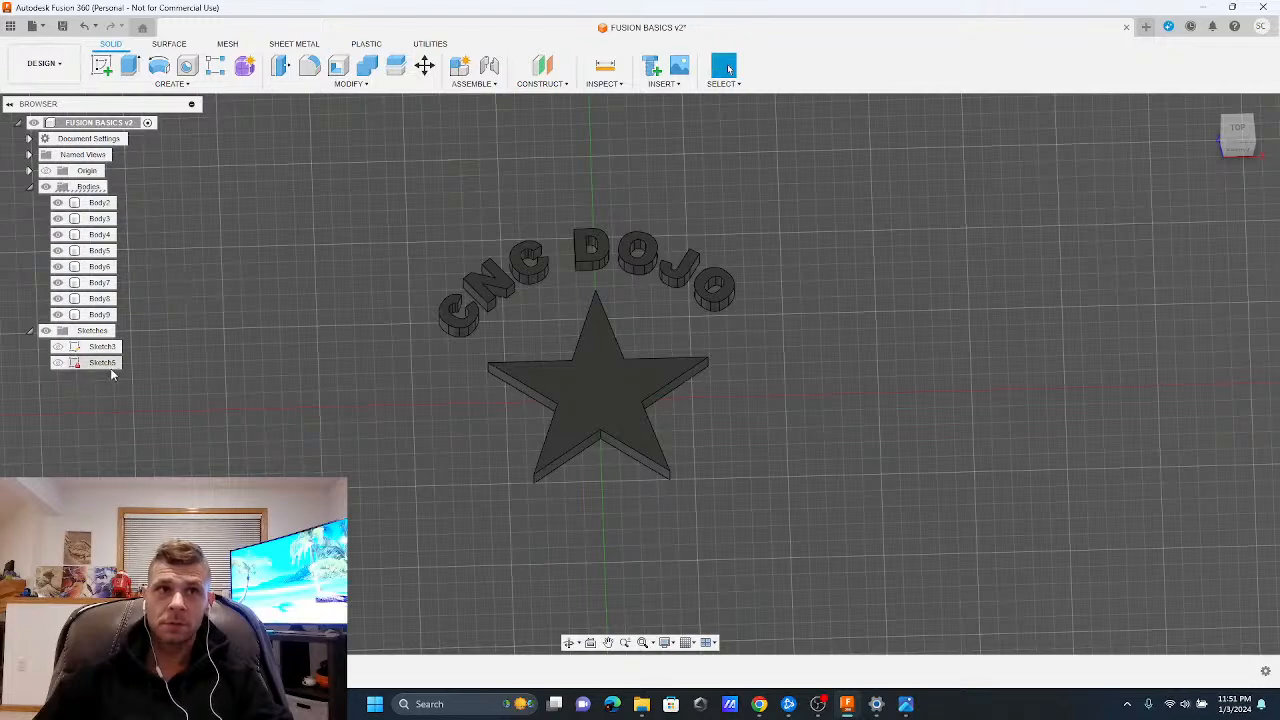
Reopen the sketch with the square, circles and "CNC DOJO" text, and view it at an angle
right_click(104, 363)
click(165, 411)
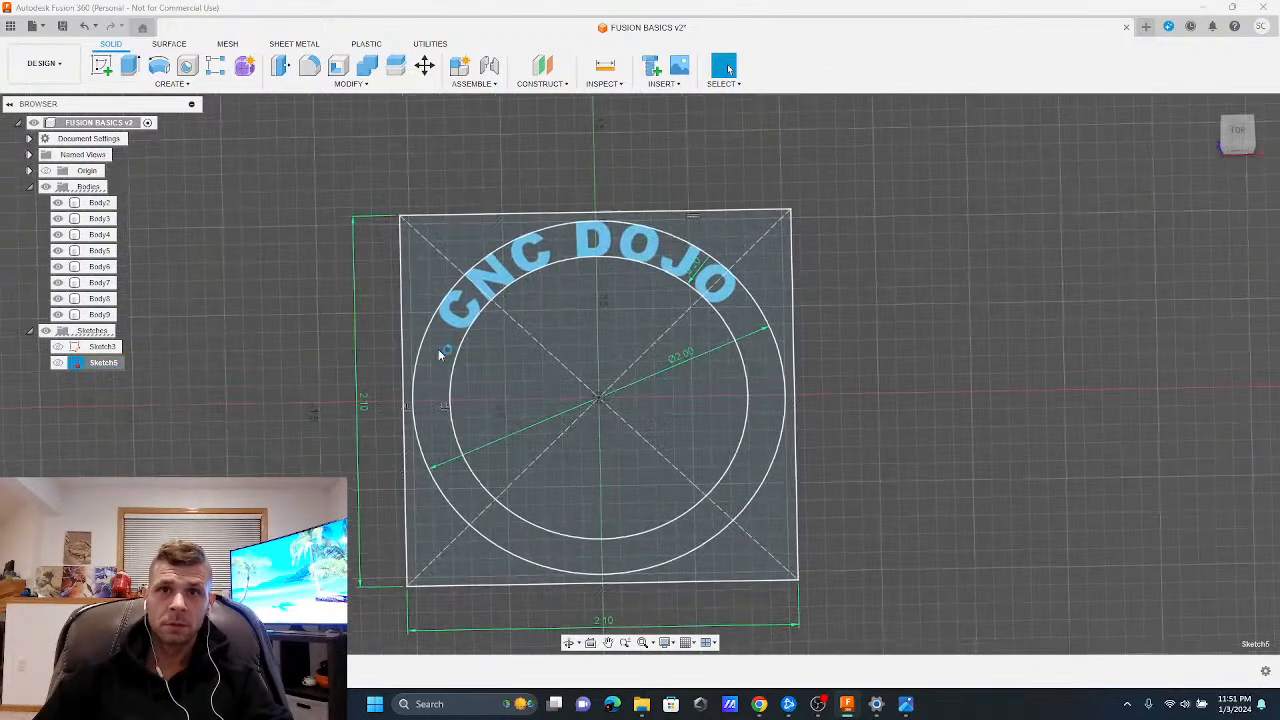
shift+middle_drag(353, 389, 505, 236)
shift+middle_drag(498, 507, 526, 482)
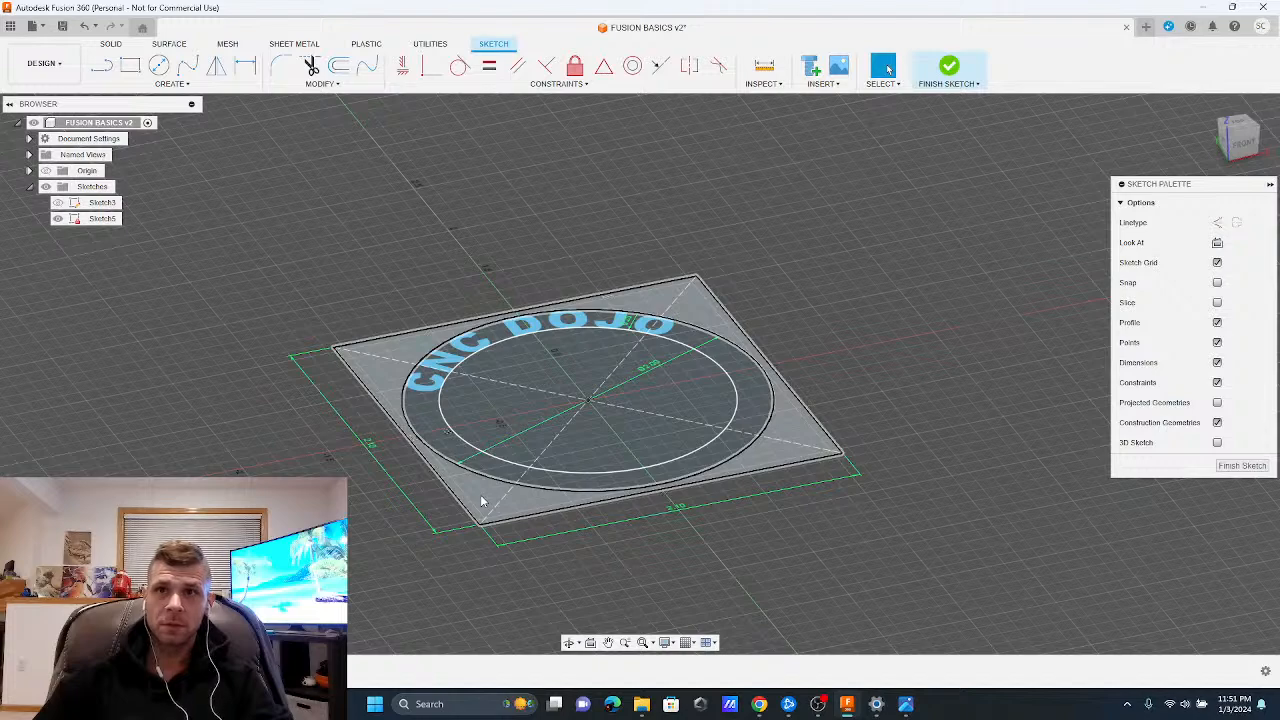
Examine the sketch's separate regions by selecting the outer circle, the square's corner area and the ring, and clear the selection
click(508, 490)
click(508, 486)
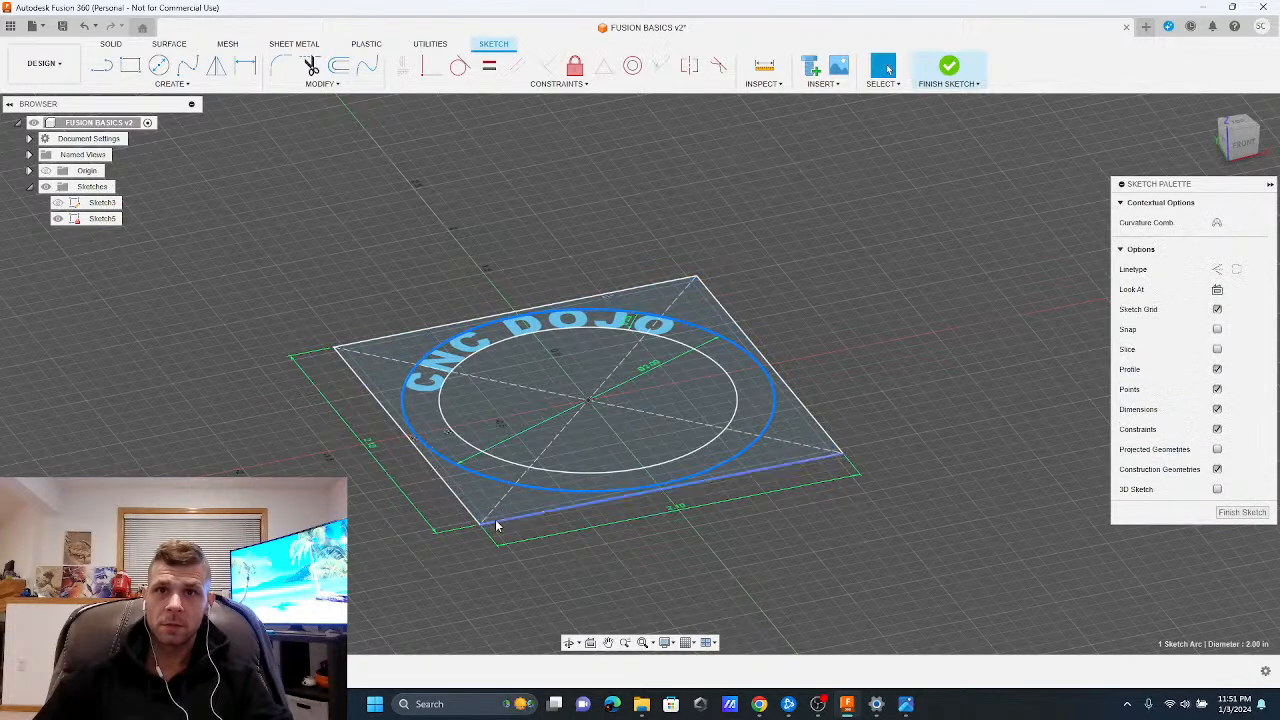
click(472, 482)
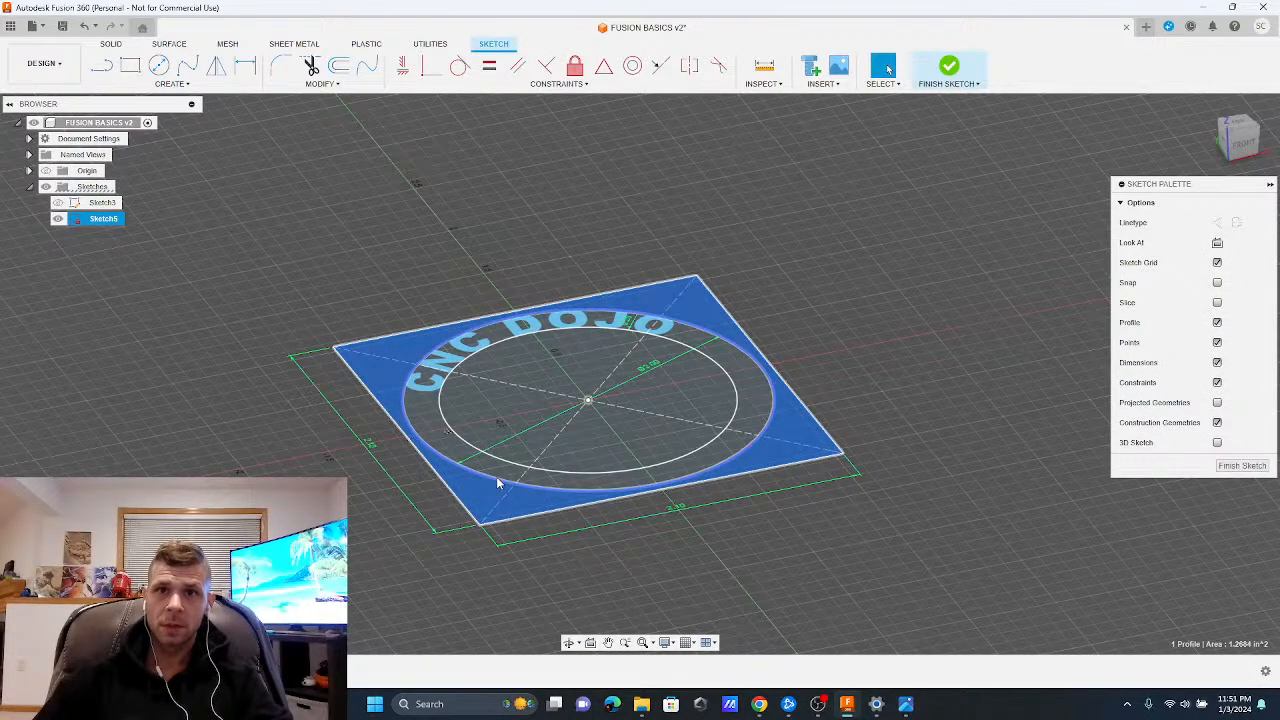
click(499, 485)
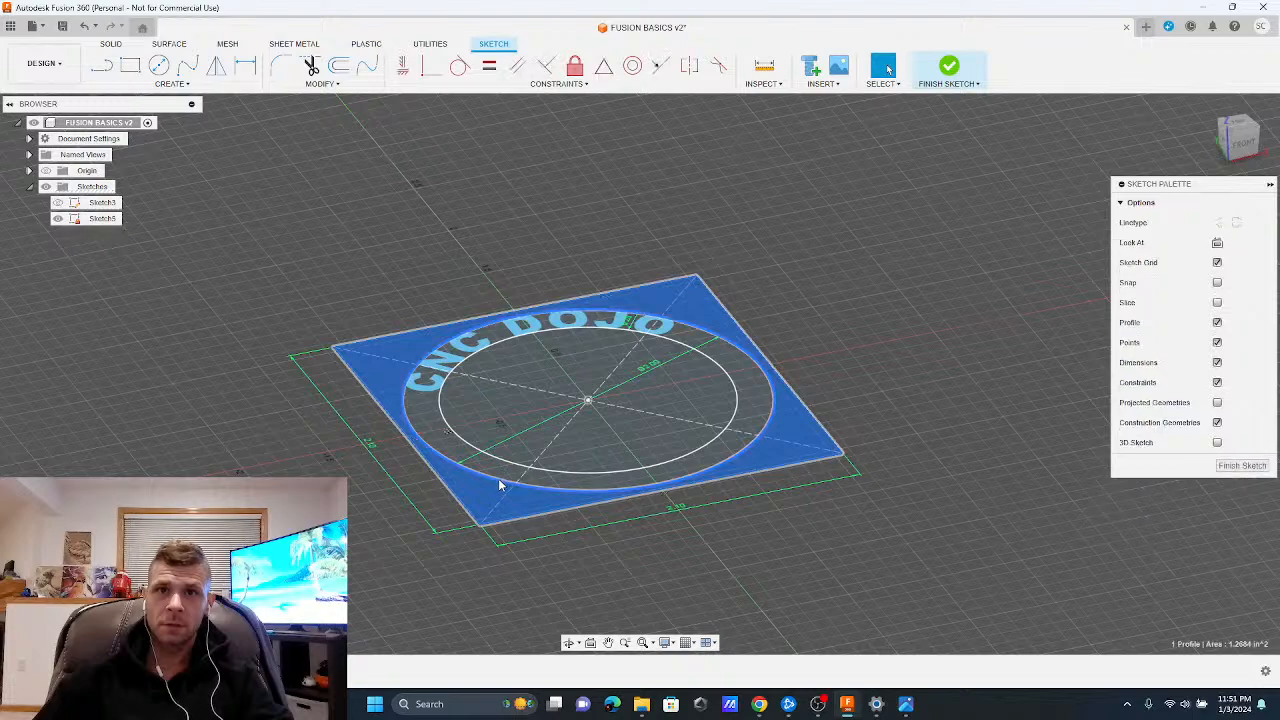
click(486, 490)
click(491, 481)
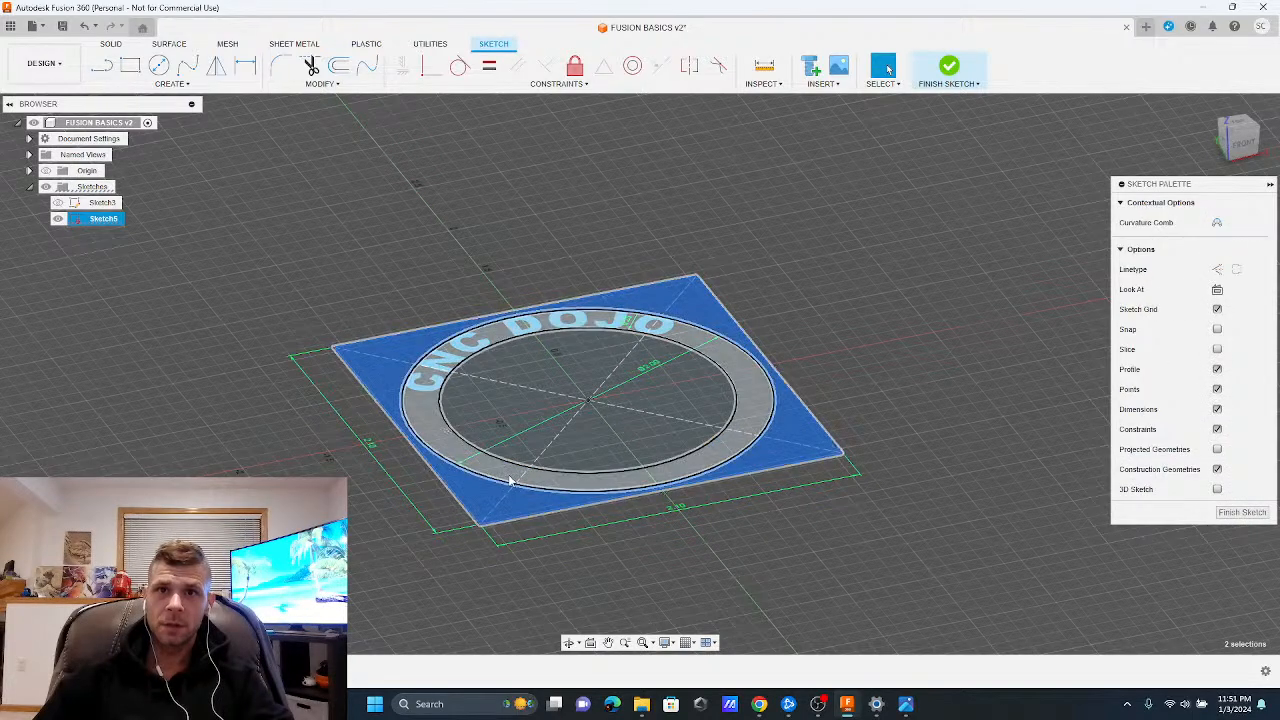
click(511, 478)
click(500, 502)
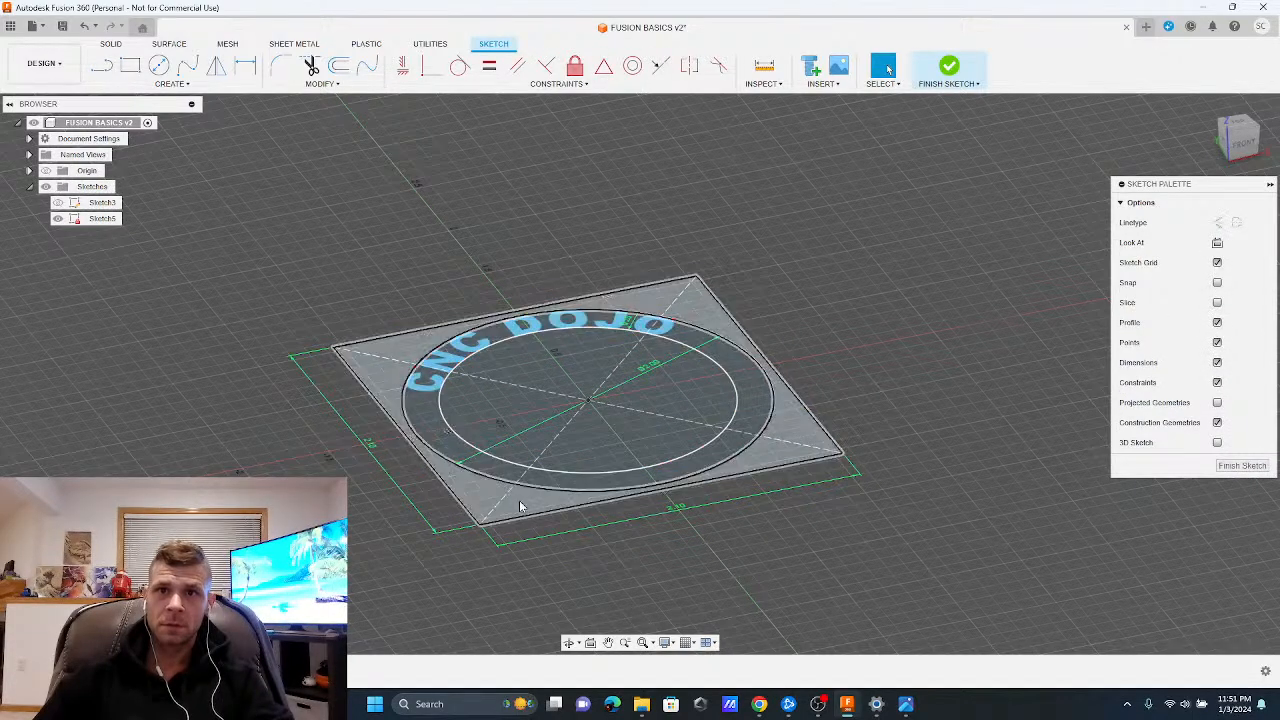
click(655, 563)
Select the corner area, the ring and the inner circle profiles together to check the closed regions, and finish the sketch
click(514, 509)
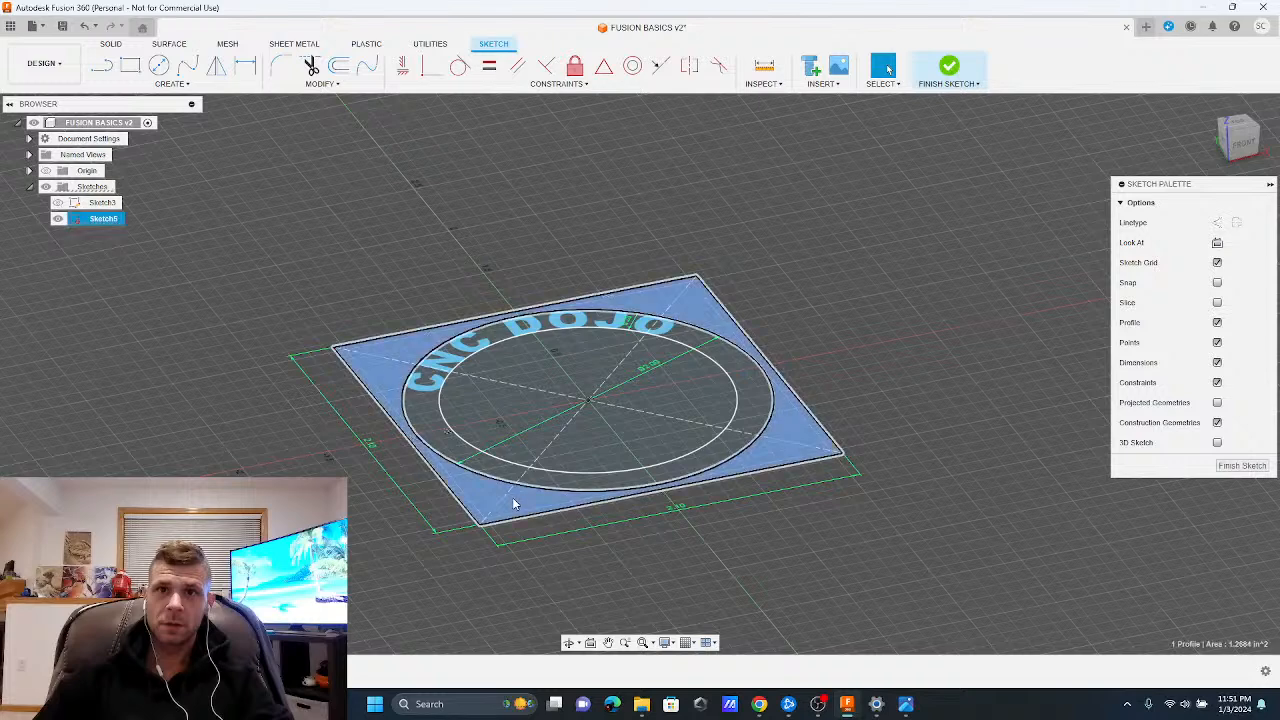
shift+click(546, 486)
shift+click(640, 437)
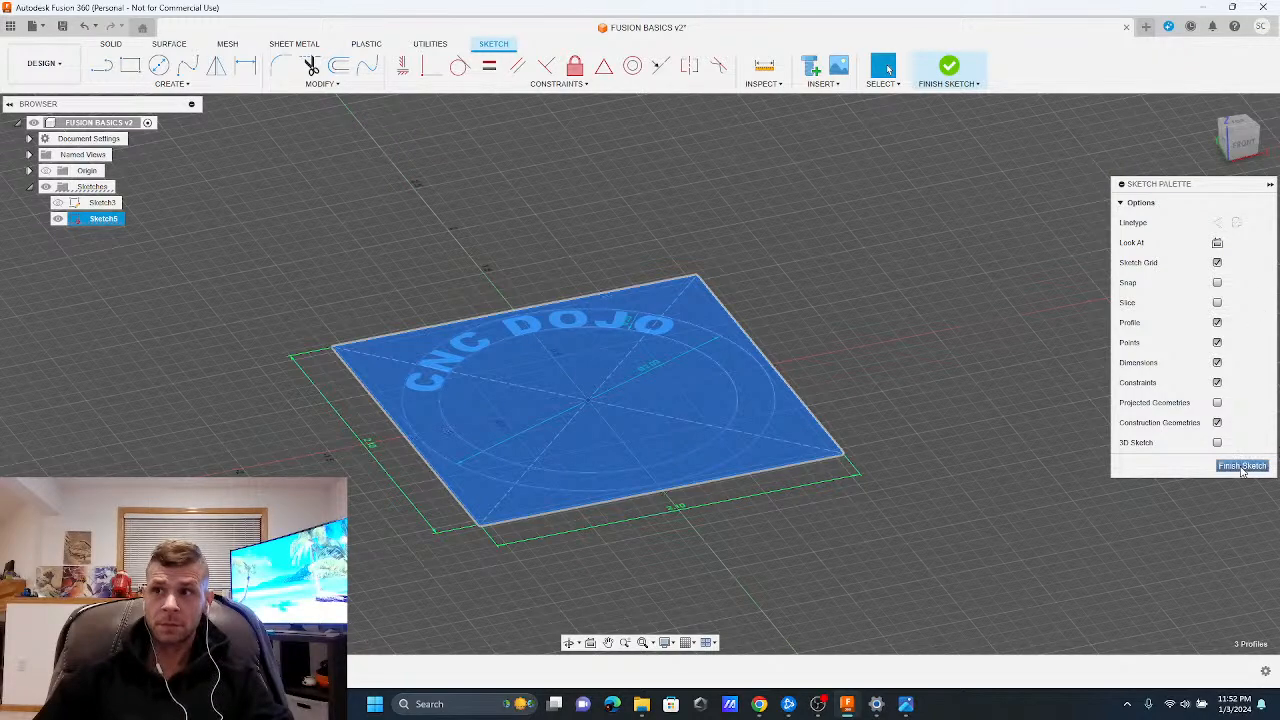
click(1045, 409)
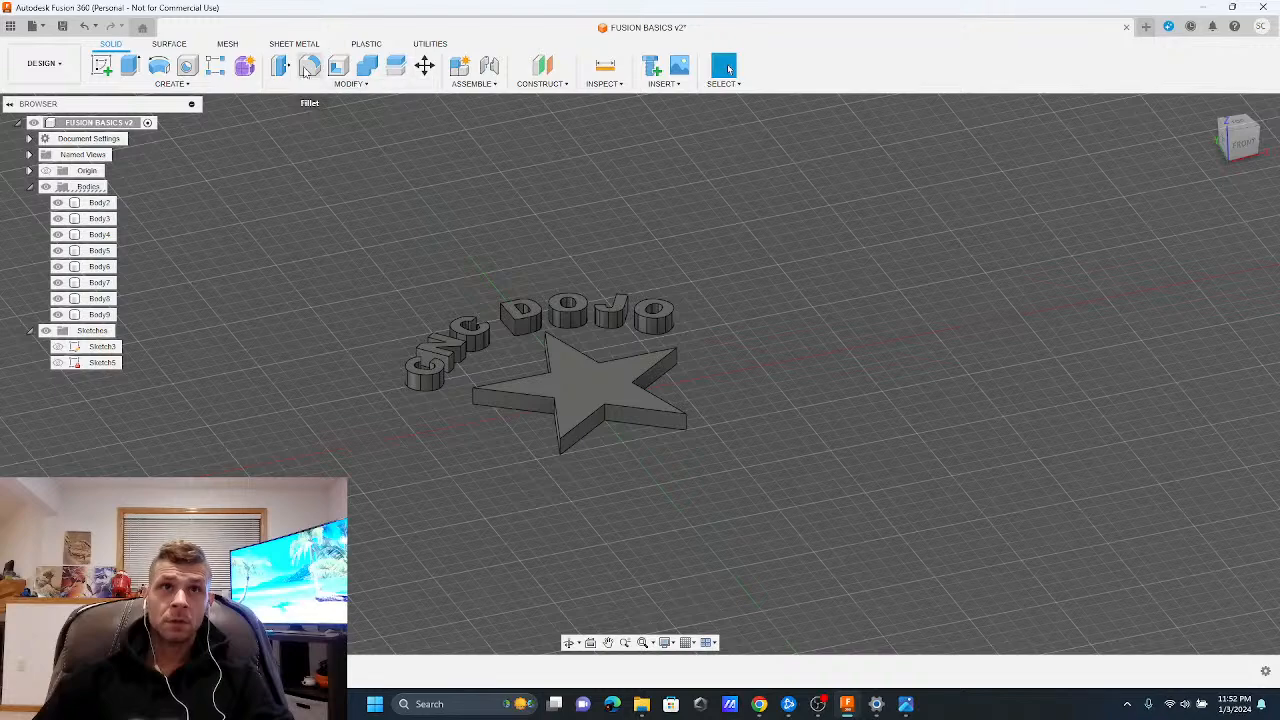
Start extruding the square's corner area, the ring and the inner circle of the displayed square-and-circles sketch, pulling them about 0.30 in below the sketch plane
key(e)
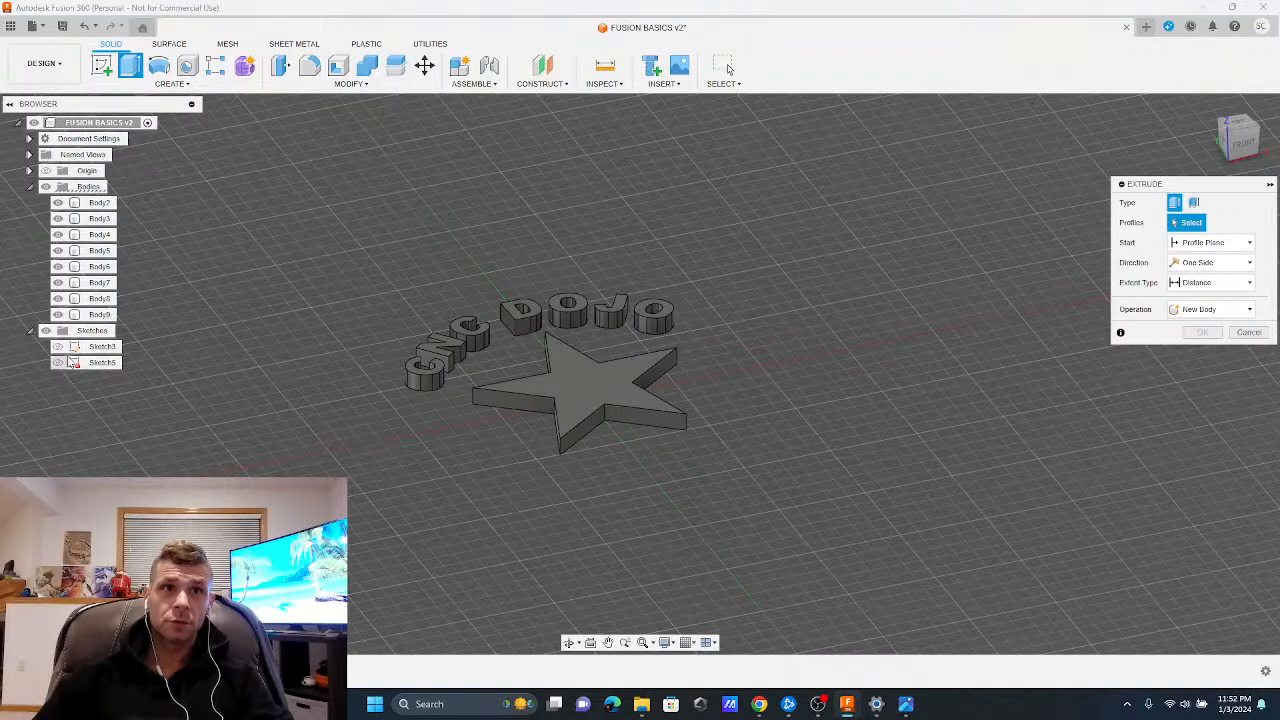
click(58, 363)
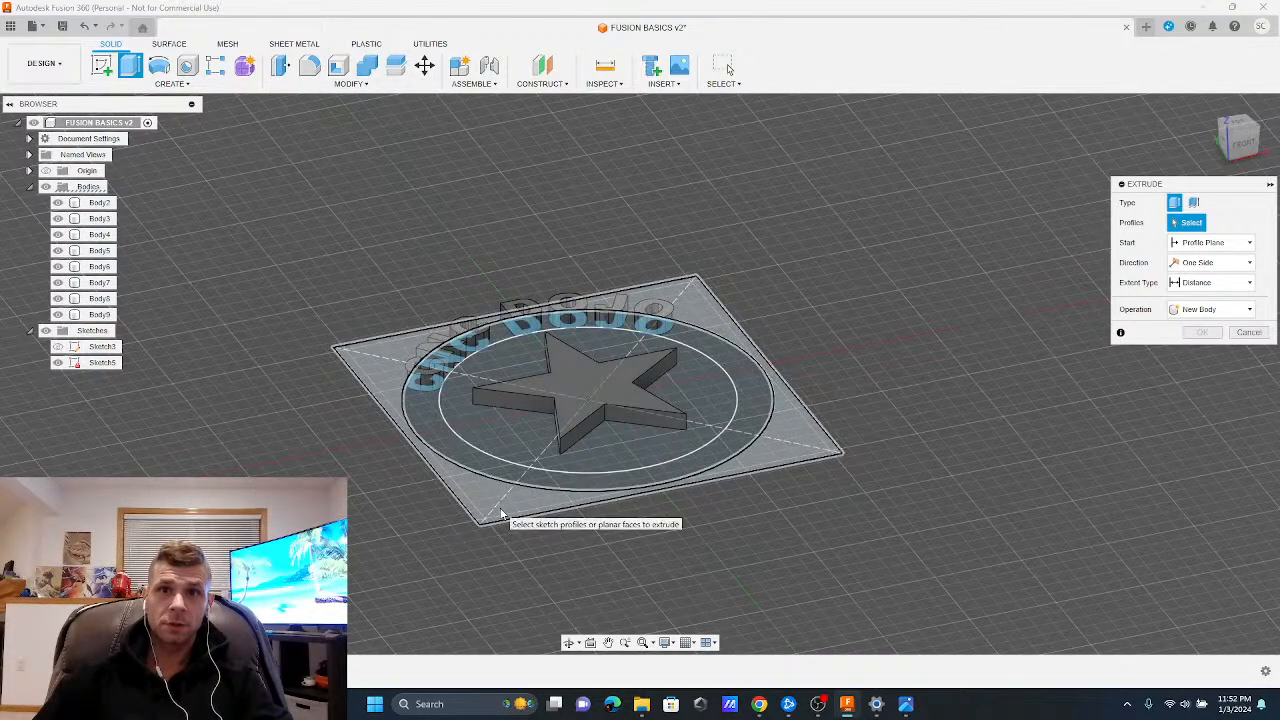
click(534, 503)
click(638, 474)
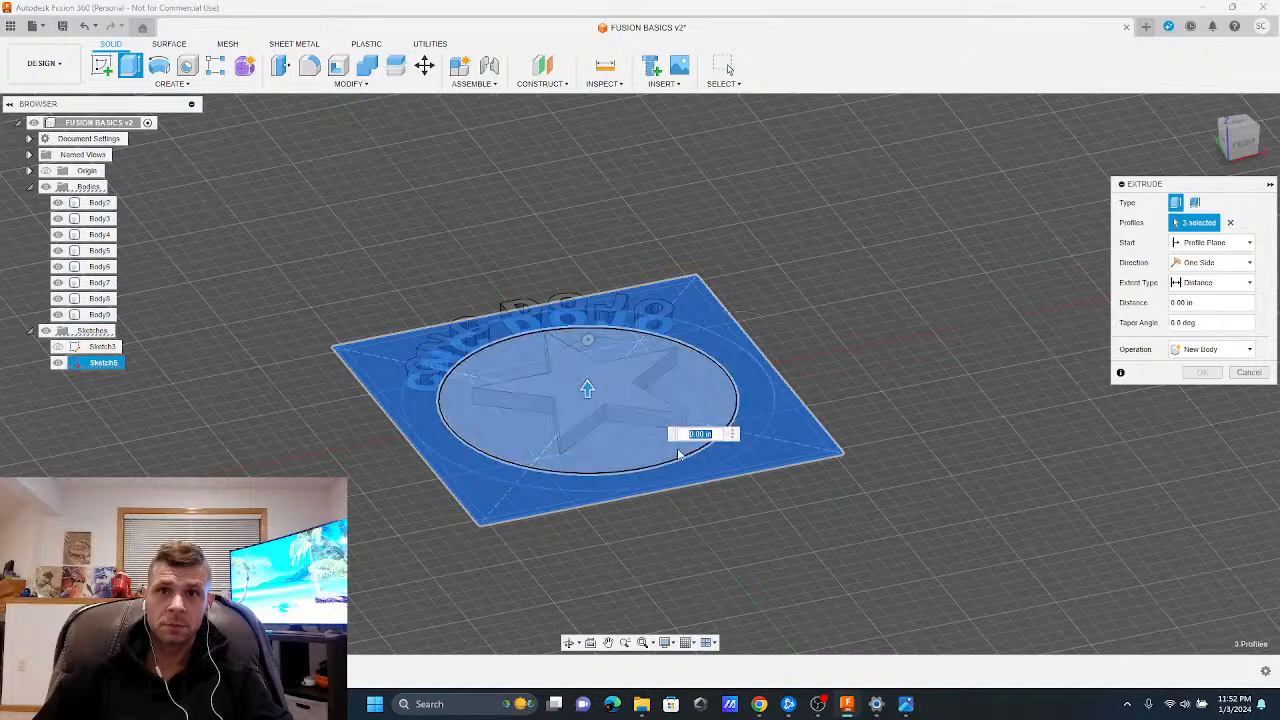
click(600, 408)
drag(588, 383, 587, 436)
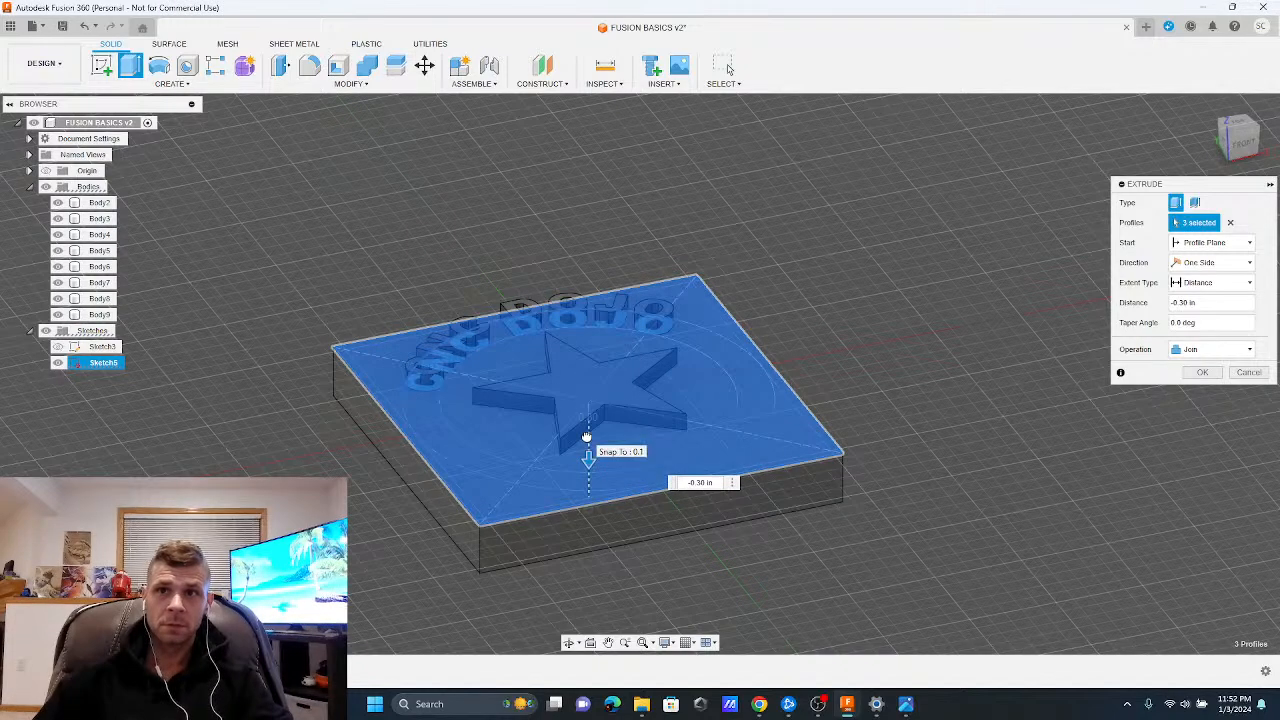
Set the extrusion distance to -0.250 in and create the base plate as a new body
text(25i)
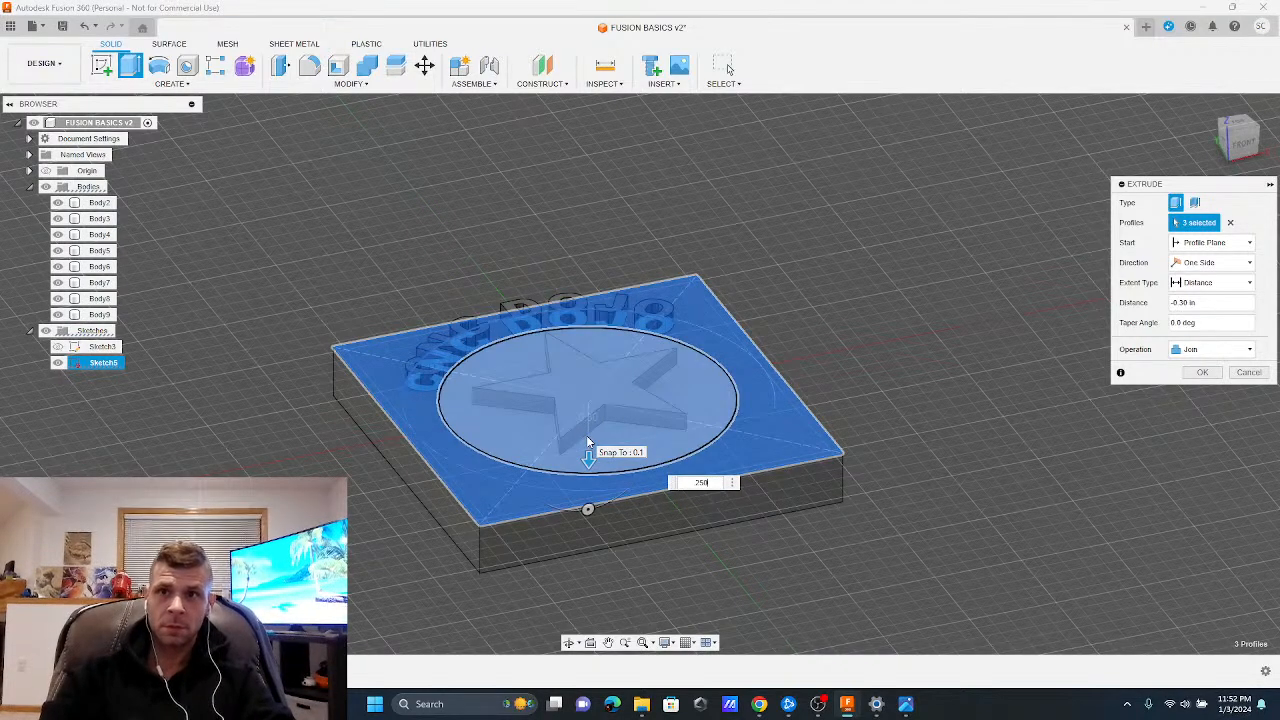
key(Return)
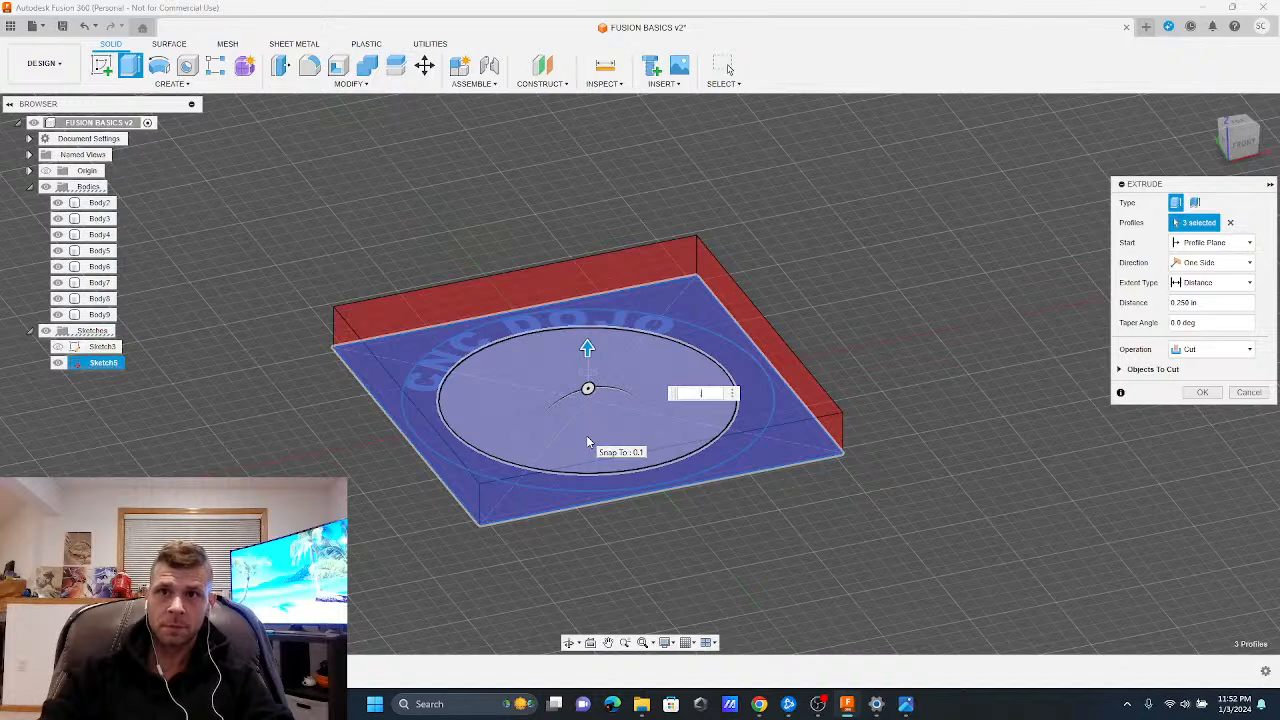
text(-0.25)
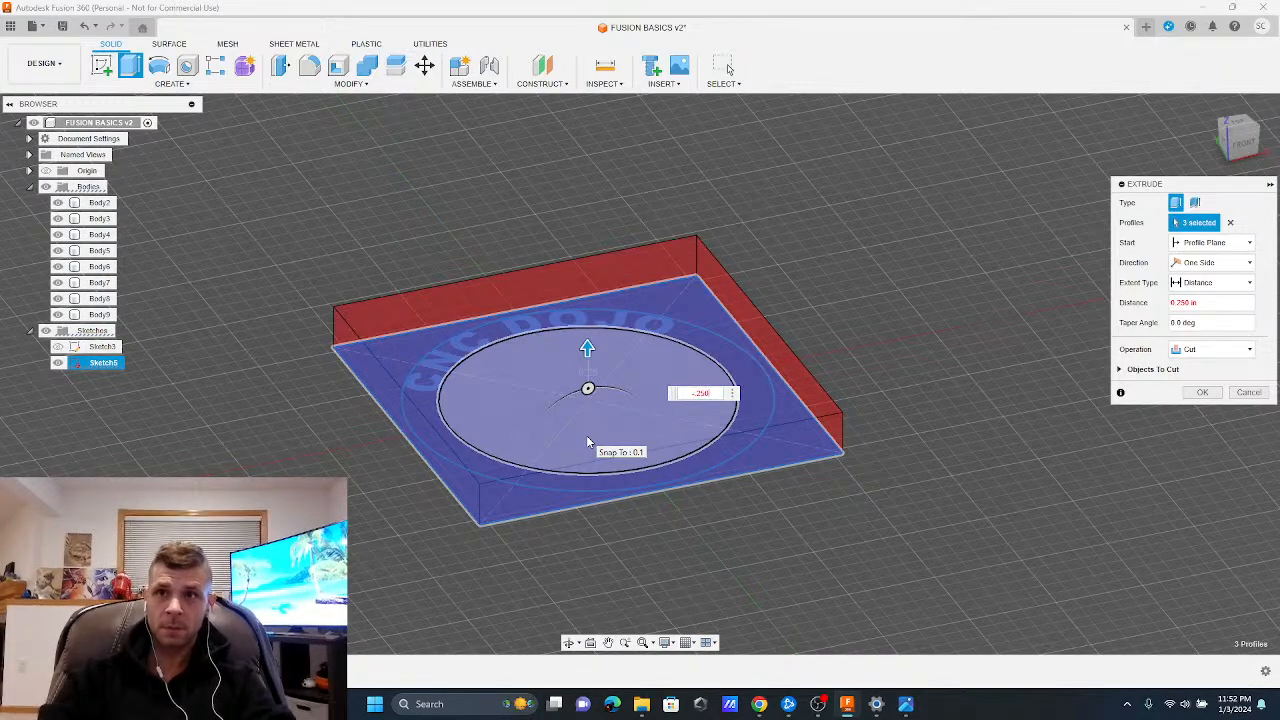
key(Return)
click(1218, 349)
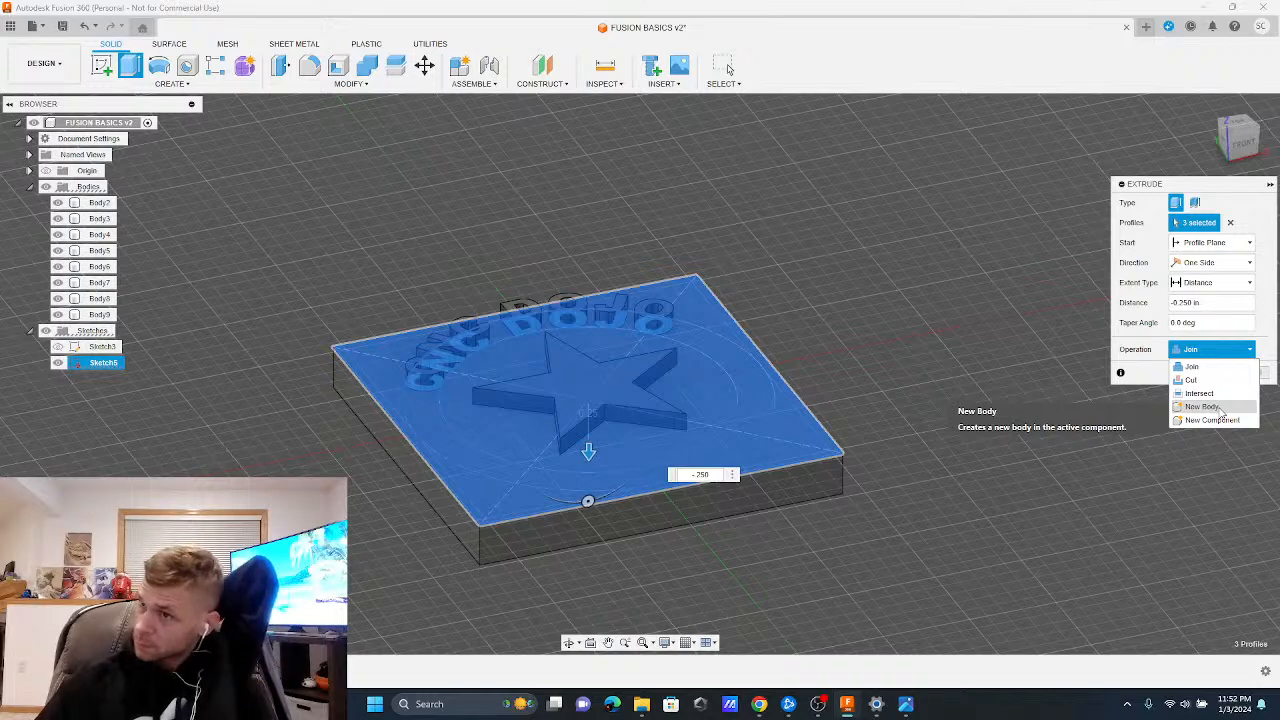
click(1218, 407)
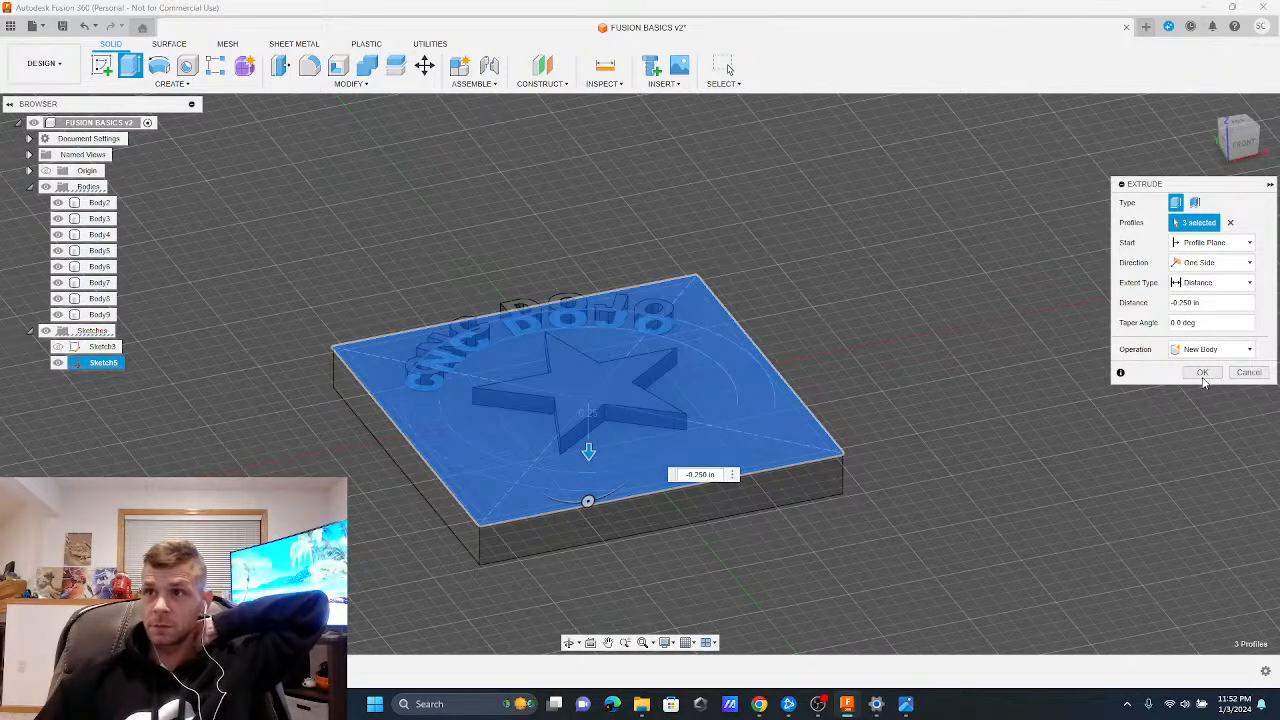
click(1203, 374)
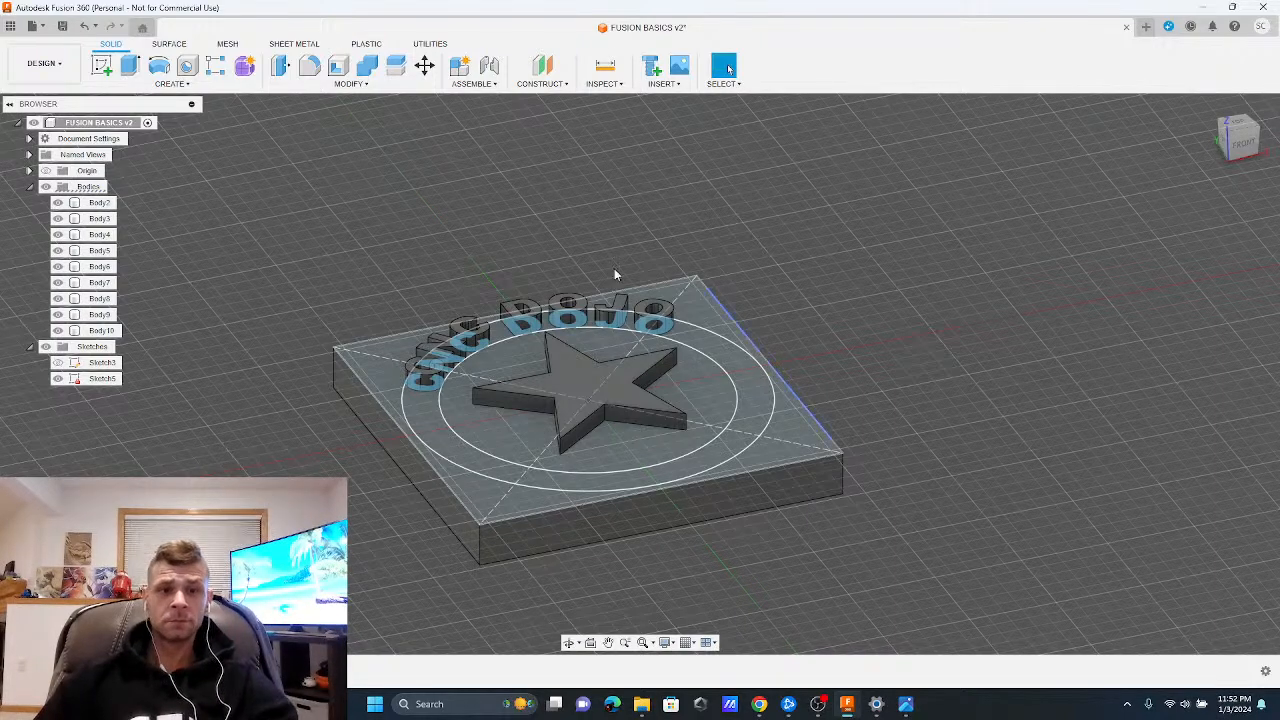
Hide the sketch with the square, circles and text so that only the plate, star and letter bodies are shown
shift+middle_drag(712, 321, 879, 341)
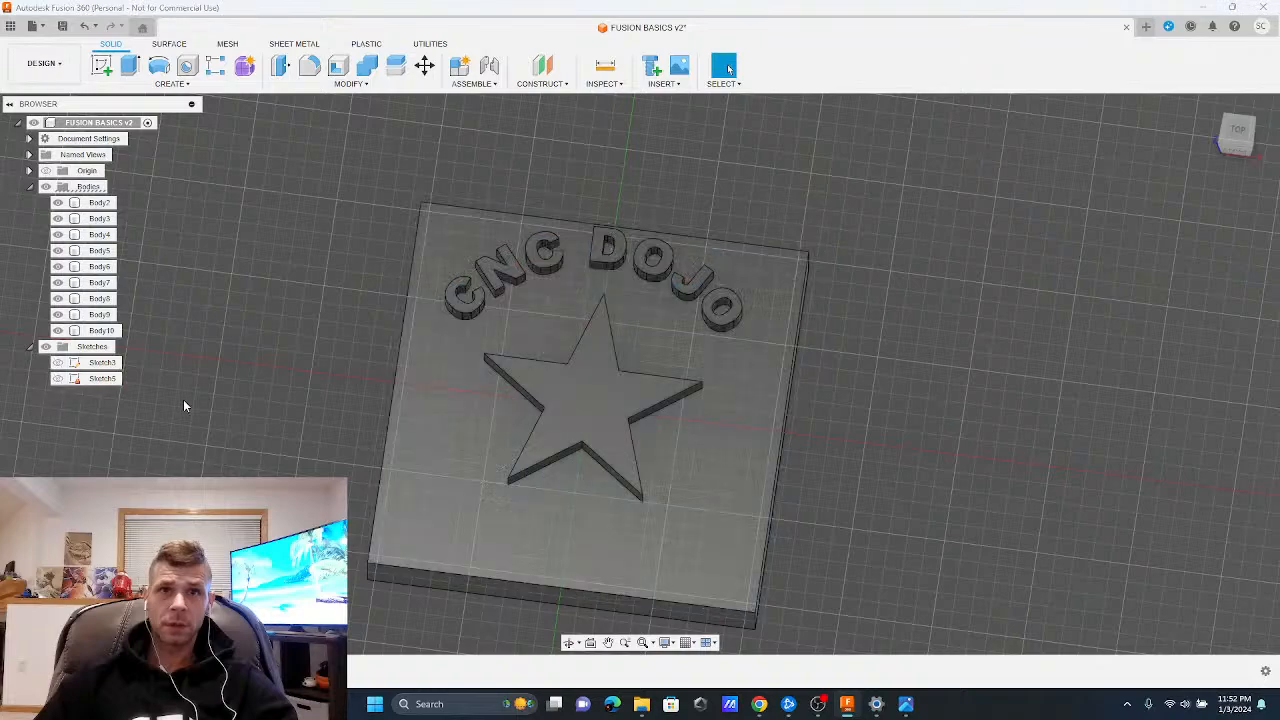
mouse_move(231, 394)
shift+middle_down()
mouse_move(257, 372)
mouse_move(282, 412)
mouse_move(262, 392)
shift+middle_up()
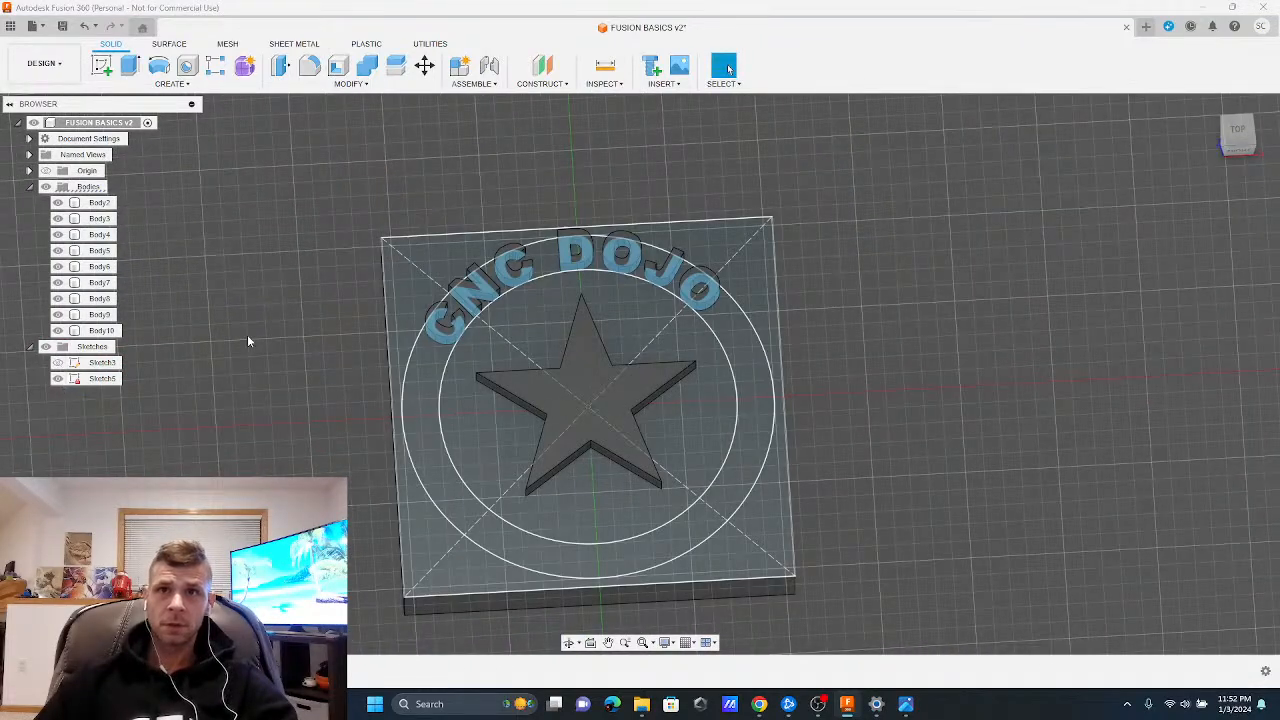
shift+middle_drag(248, 341, 283, 361)
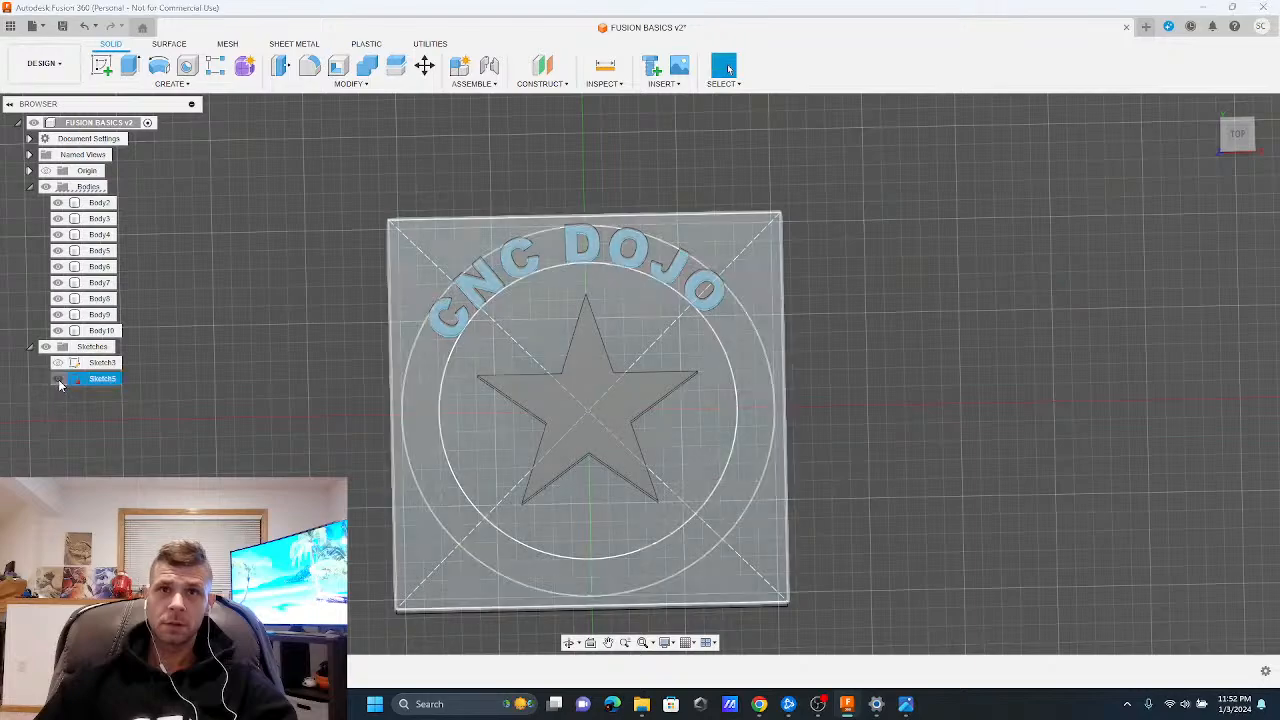
click(58, 379)
mouse_move(257, 424)
shift+middle_down()
mouse_move(285, 354)
mouse_move(345, 305)
mouse_move(252, 358)
mouse_move(240, 388)
mouse_move(287, 369)
mouse_move(280, 360)
shift+middle_up()
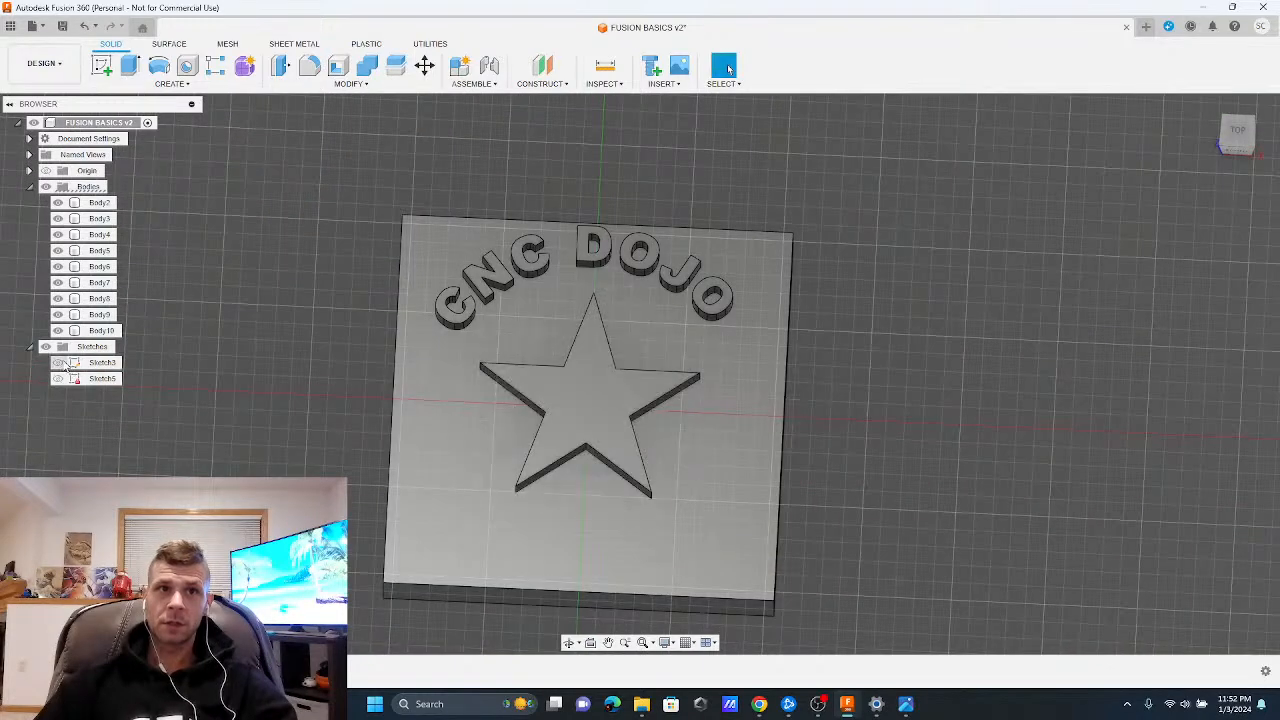
Show both sketches over the bodies to compare them from above, and hide both sketches again
click(57, 362)
click(57, 378)
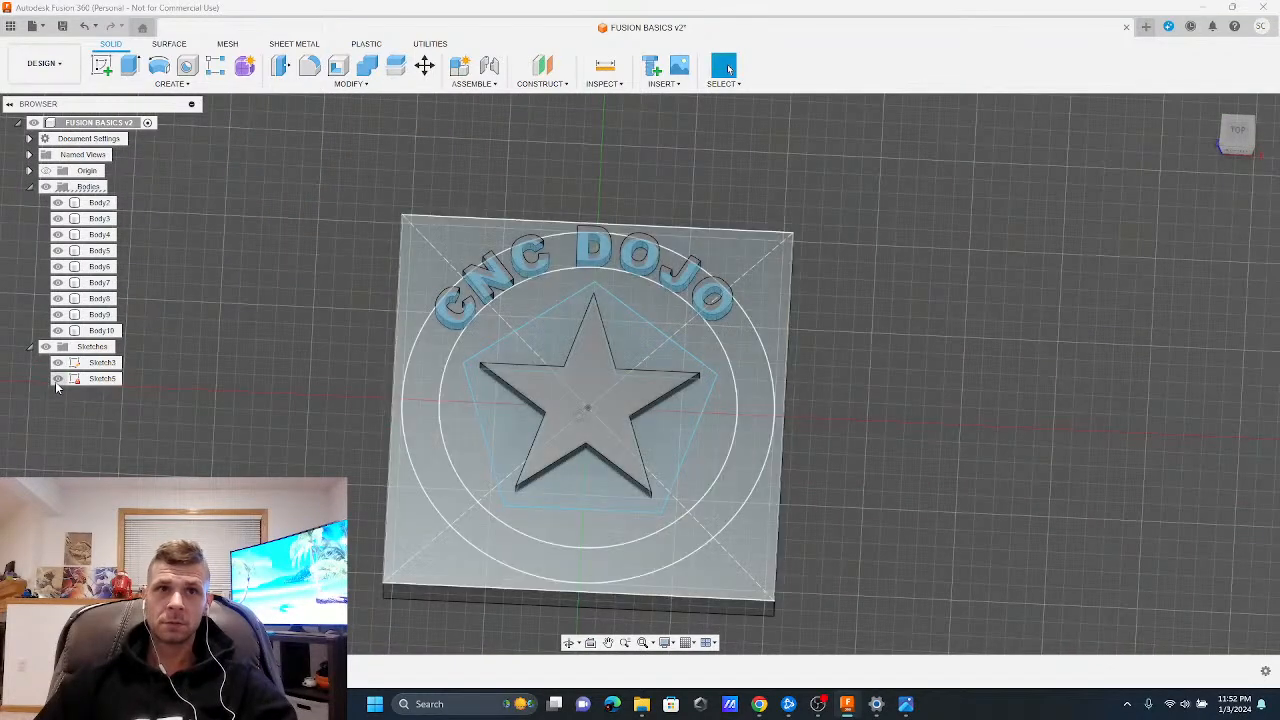
mouse_move(268, 438)
shift+middle_down()
mouse_move(275, 401)
mouse_move(298, 380)
mouse_move(262, 450)
mouse_move(264, 434)
mouse_move(270, 420)
mouse_move(282, 450)
mouse_move(279, 437)
mouse_move(216, 448)
shift+middle_up()
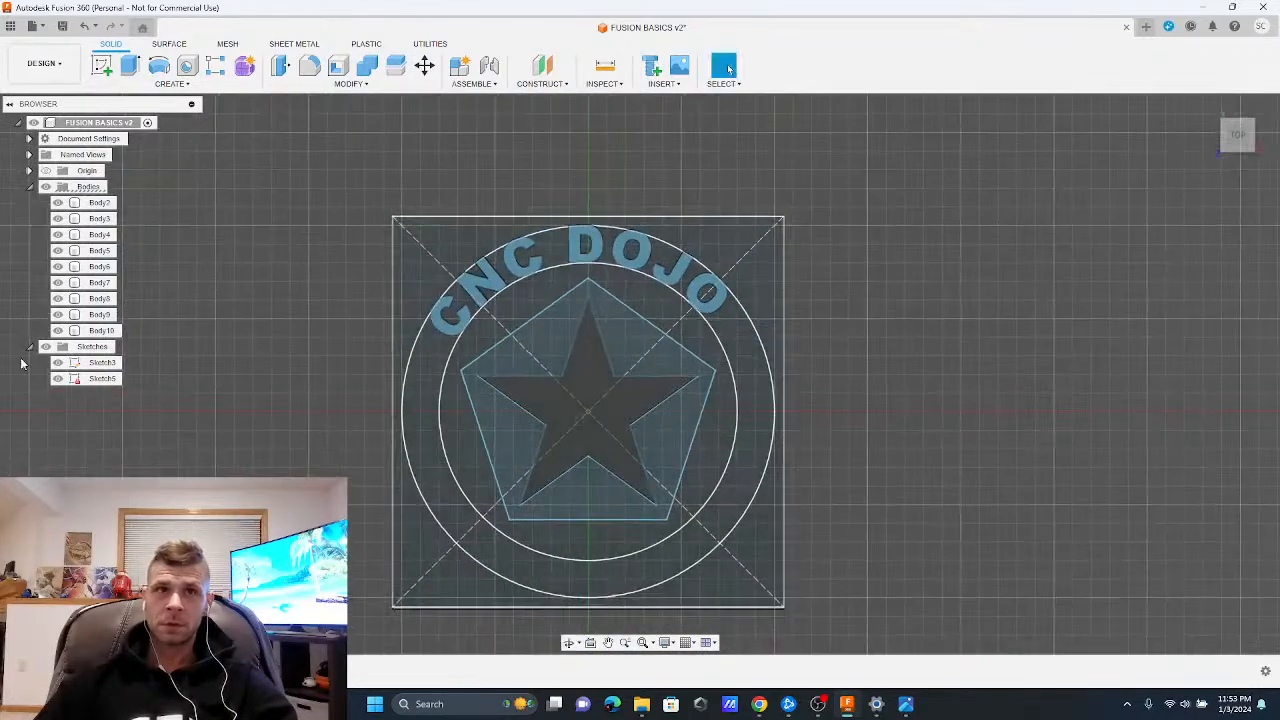
click(59, 365)
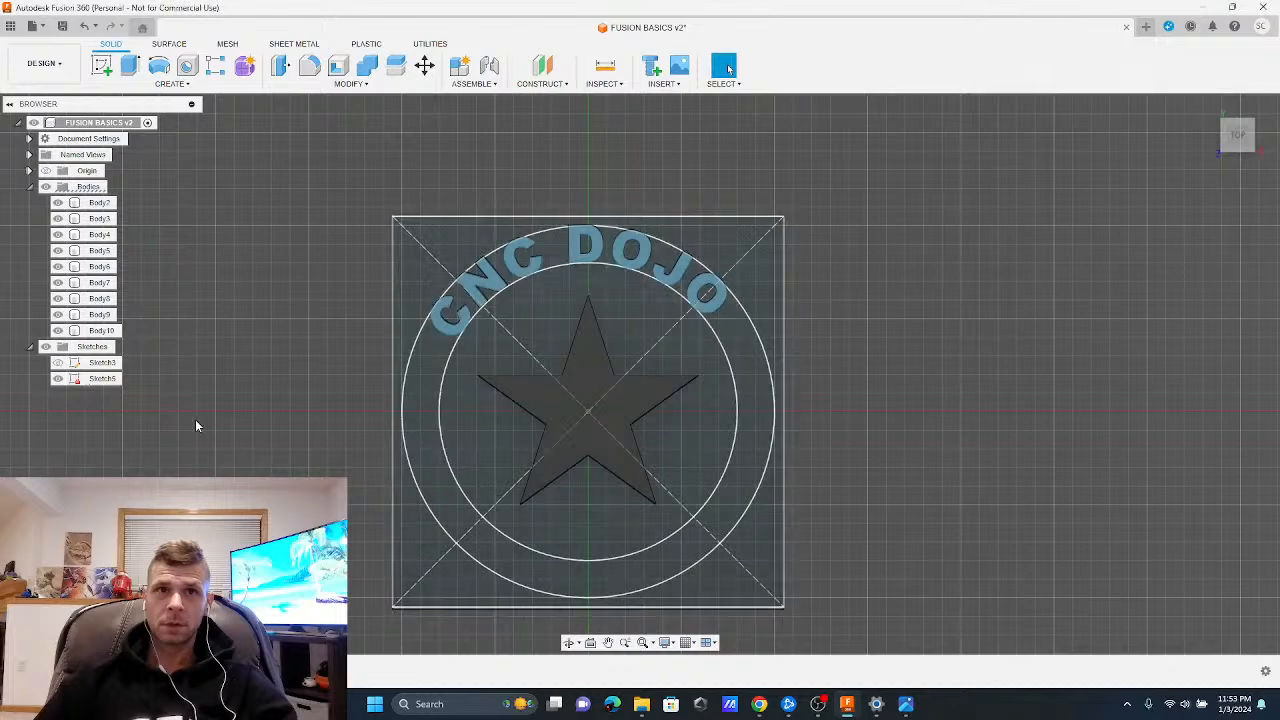
click(220, 432)
mouse_move(313, 411)
shift+middle_down()
mouse_move(316, 389)
mouse_move(311, 415)
shift+middle_up()
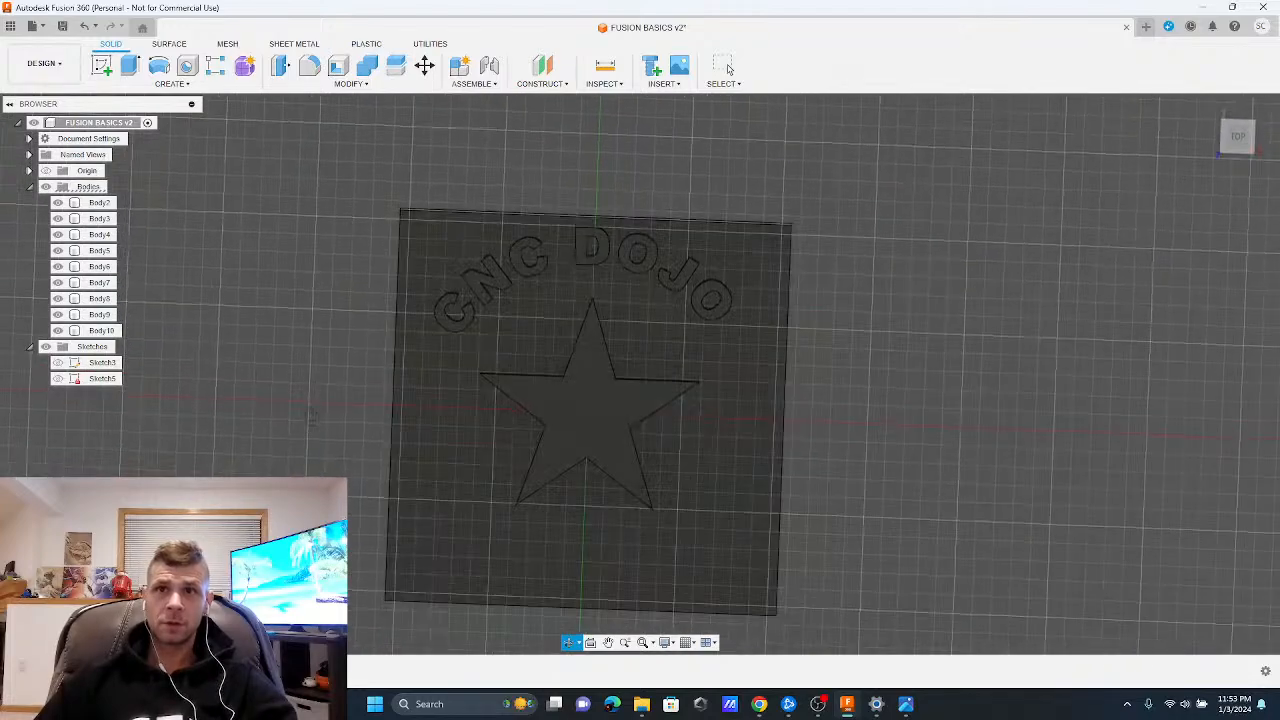
mouse_move(222, 376)
shift+middle_down()
mouse_move(243, 360)
mouse_move(241, 342)
mouse_move(232, 392)
mouse_move(246, 368)
mouse_move(320, 358)
mouse_move(326, 338)
mouse_move(326, 355)
mouse_move(296, 374)
mouse_move(214, 376)
shift+middle_up()
Compare bodies with sketches by selecting the star's face, the star sketch and the square-and-circles sketch in turn, and clear the selection
click(463, 415)
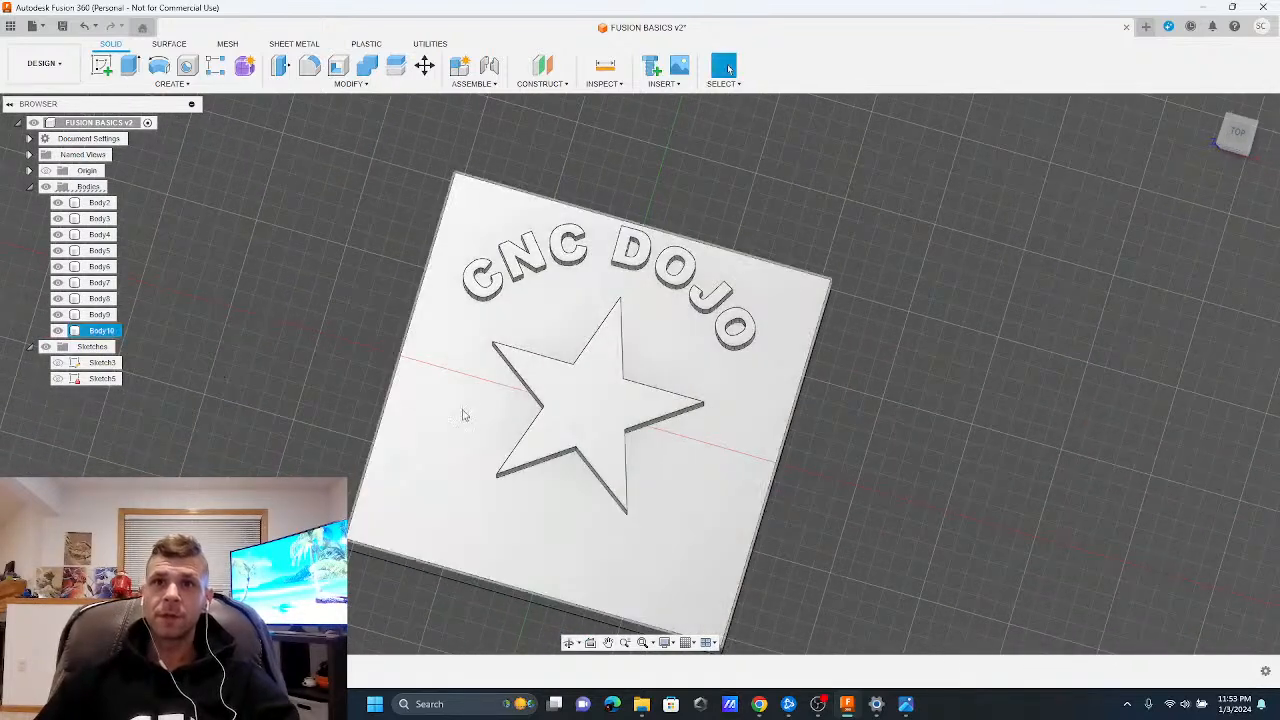
click(596, 412)
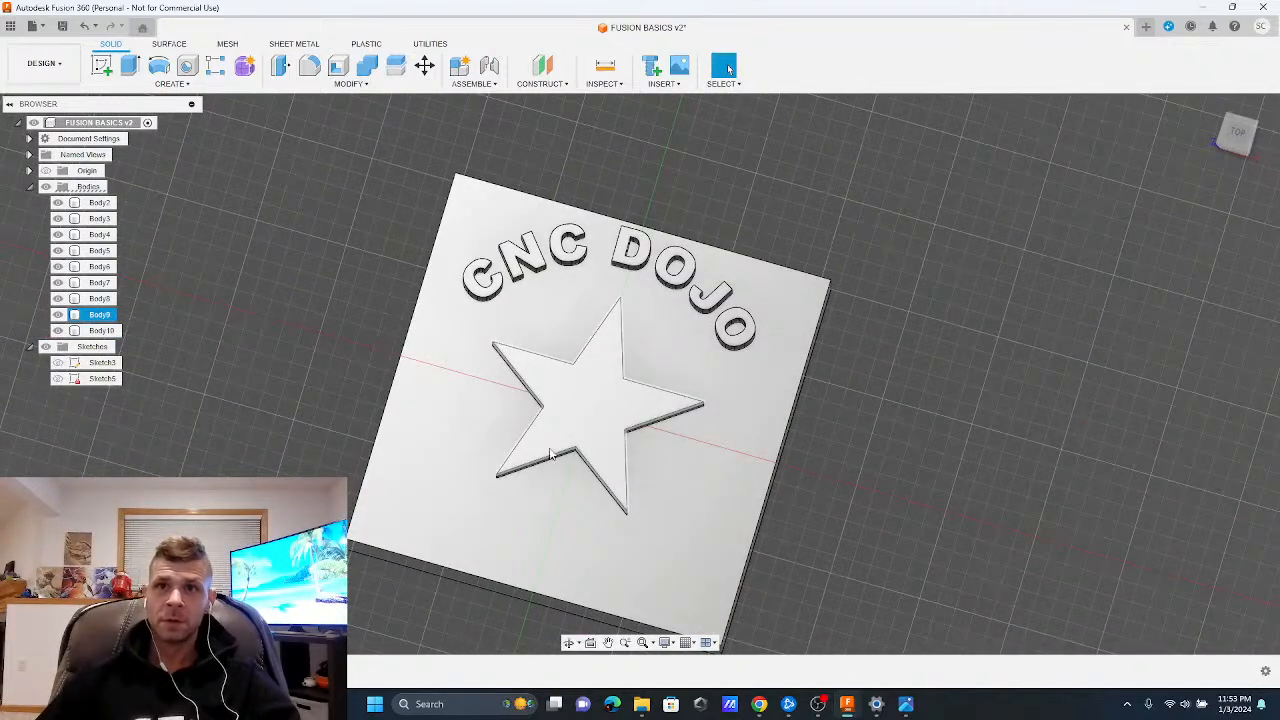
click(589, 430)
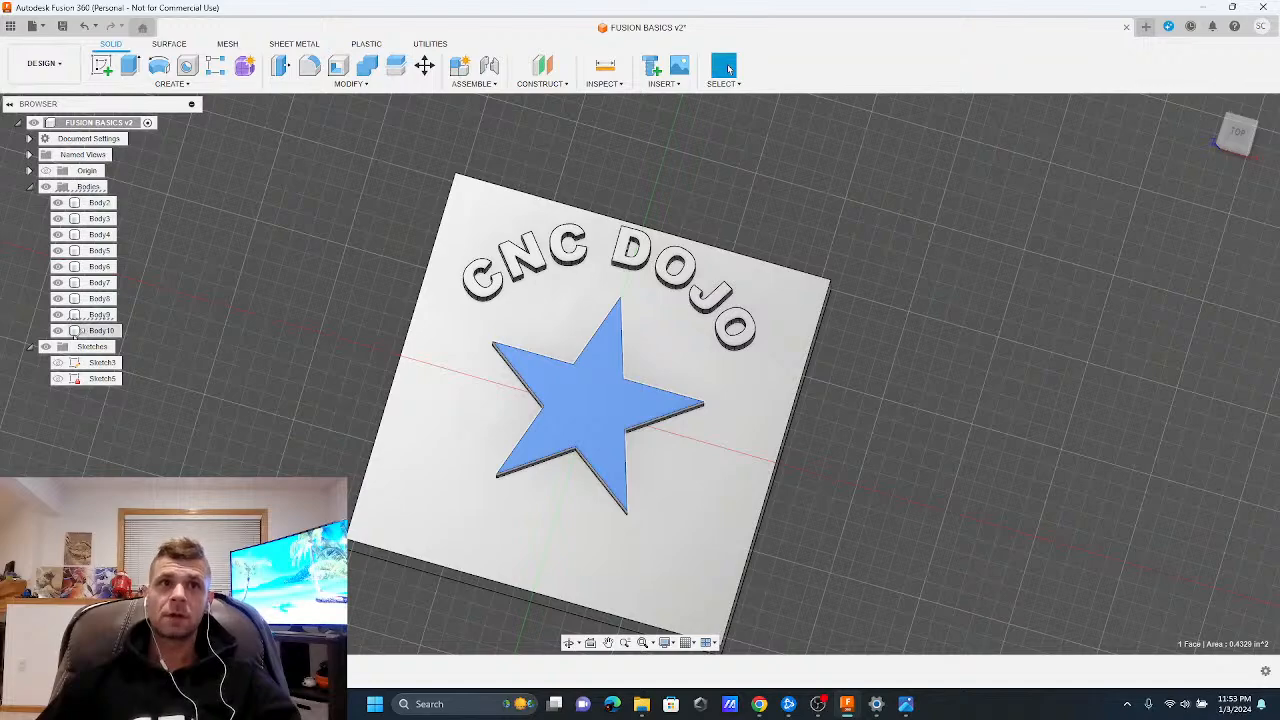
click(100, 362)
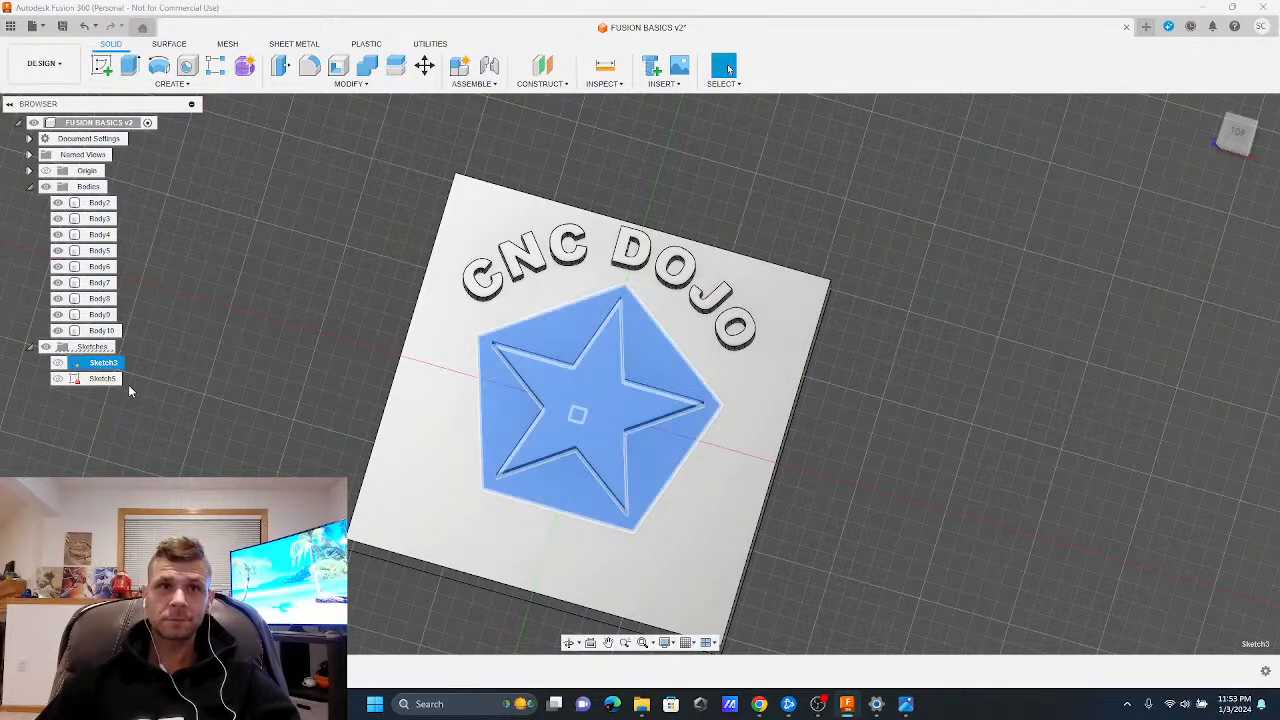
click(111, 384)
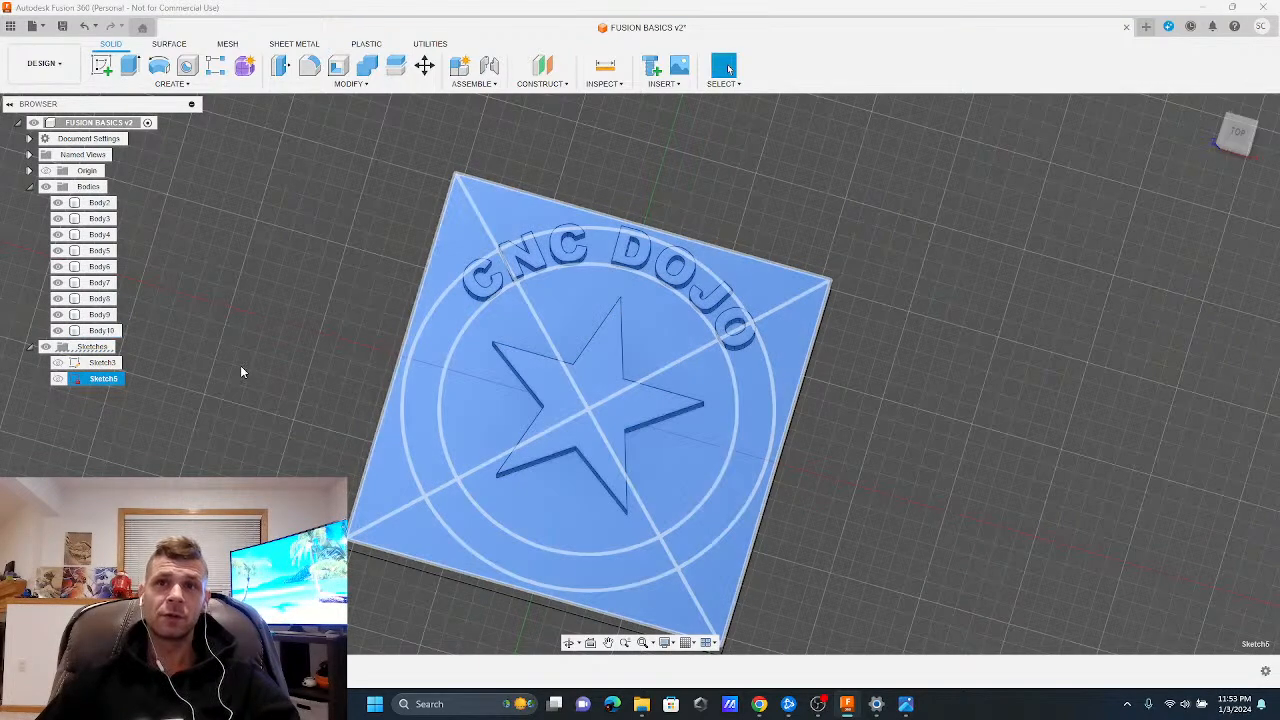
click(240, 365)
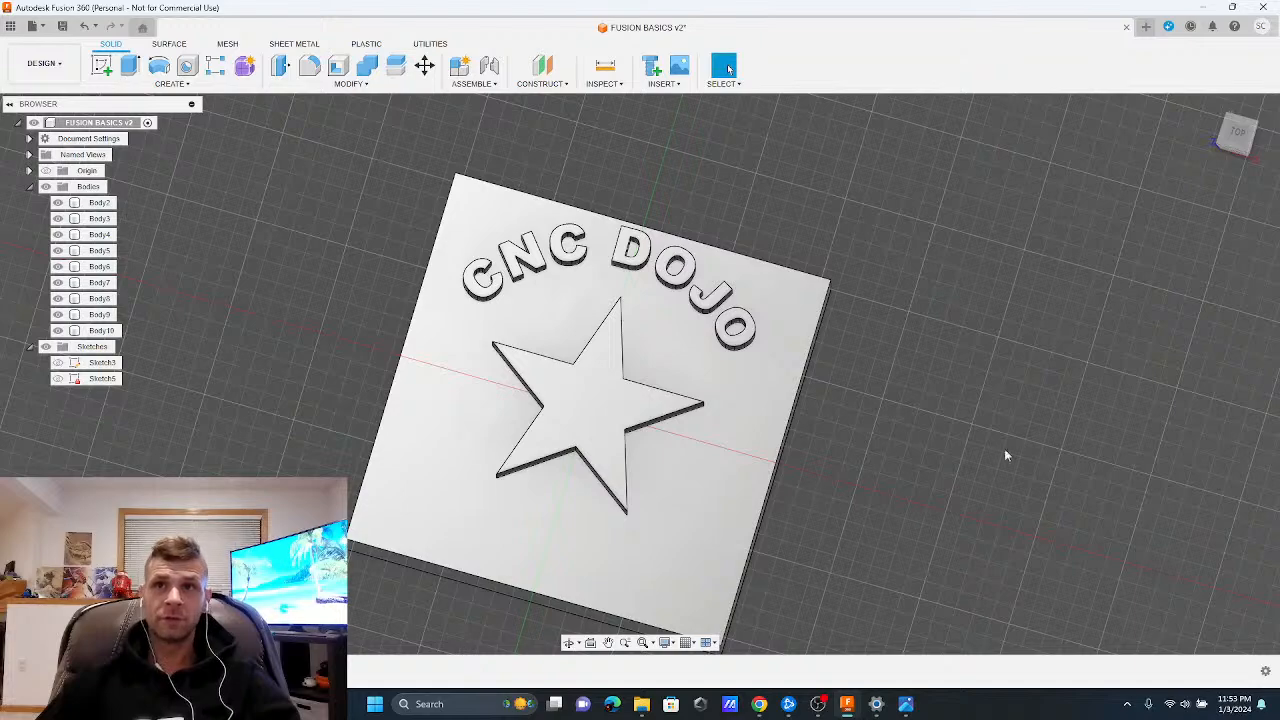
Examine the base plate with the raised star and "CNC DOJO" letters from several angles and distances
shift+middle_drag(790, 511, 890, 550)
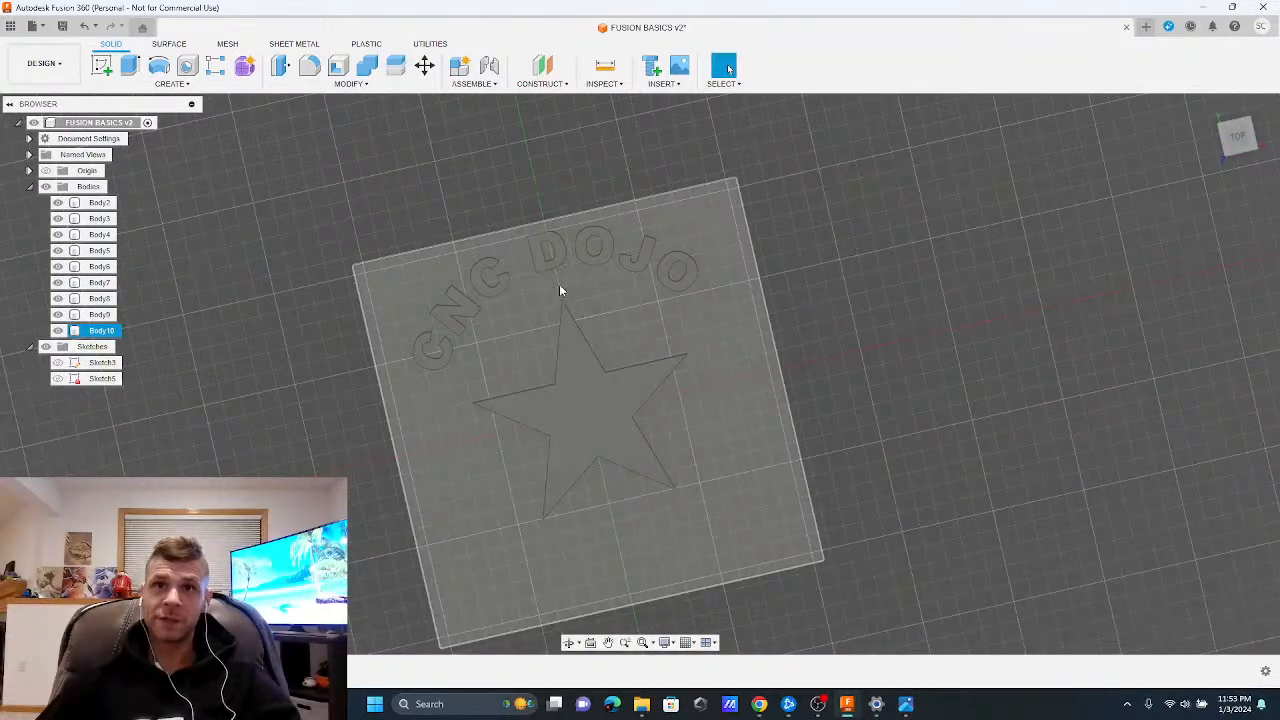
shift+middle_drag(676, 388, 669, 343)
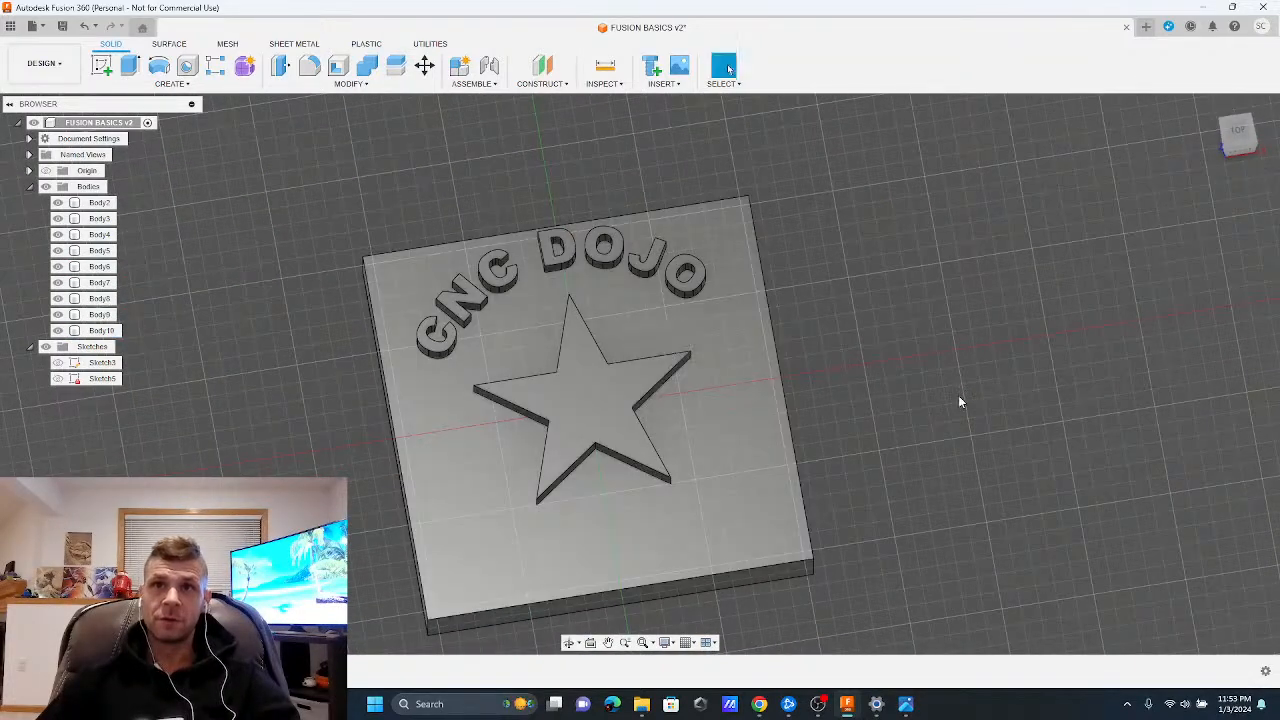
shift+middle_drag(955, 424, 845, 418)
shift+middle_drag(592, 405, 790, 302)
shift+middle_drag(713, 224, 718, 254)
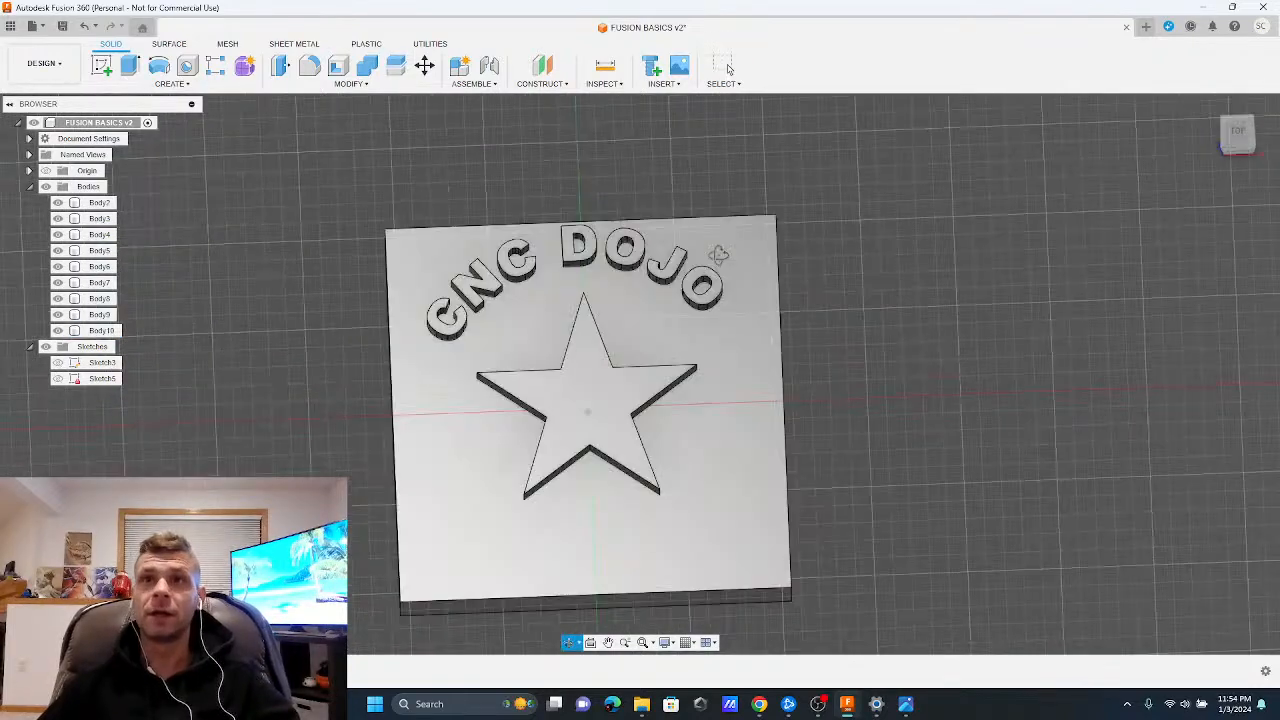
shift+middle_drag(883, 357, 866, 377)
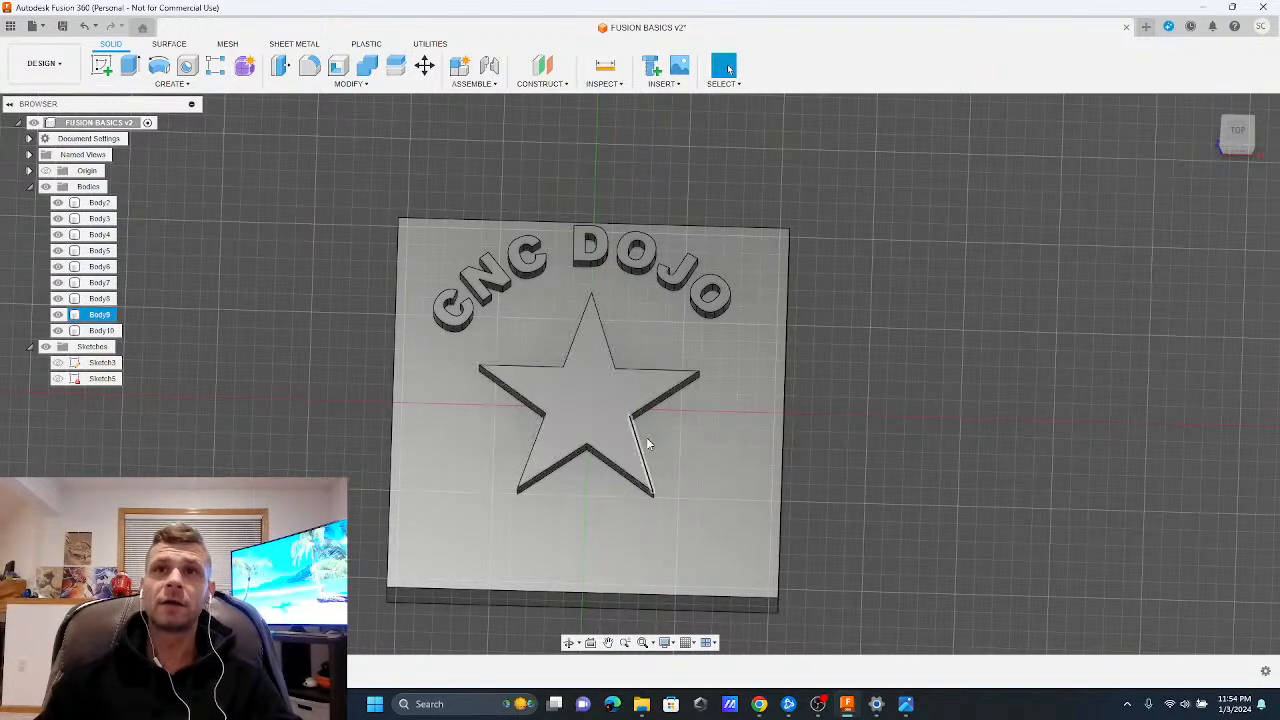
shift+middle_drag(384, 458, 372, 424)
shift+middle_drag(645, 444, 742, 387)
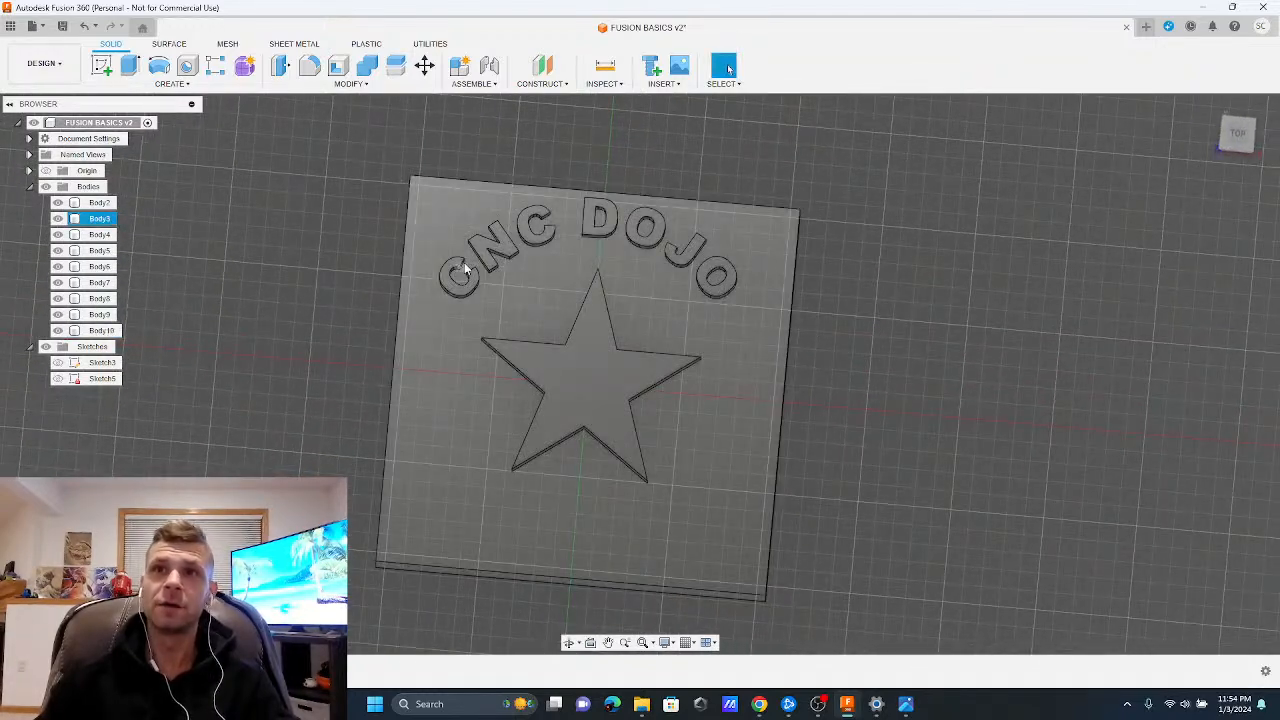
scroll(465, 268, down, 3)
scroll(463, 266, up, 2)
scroll(462, 264, down, 4)
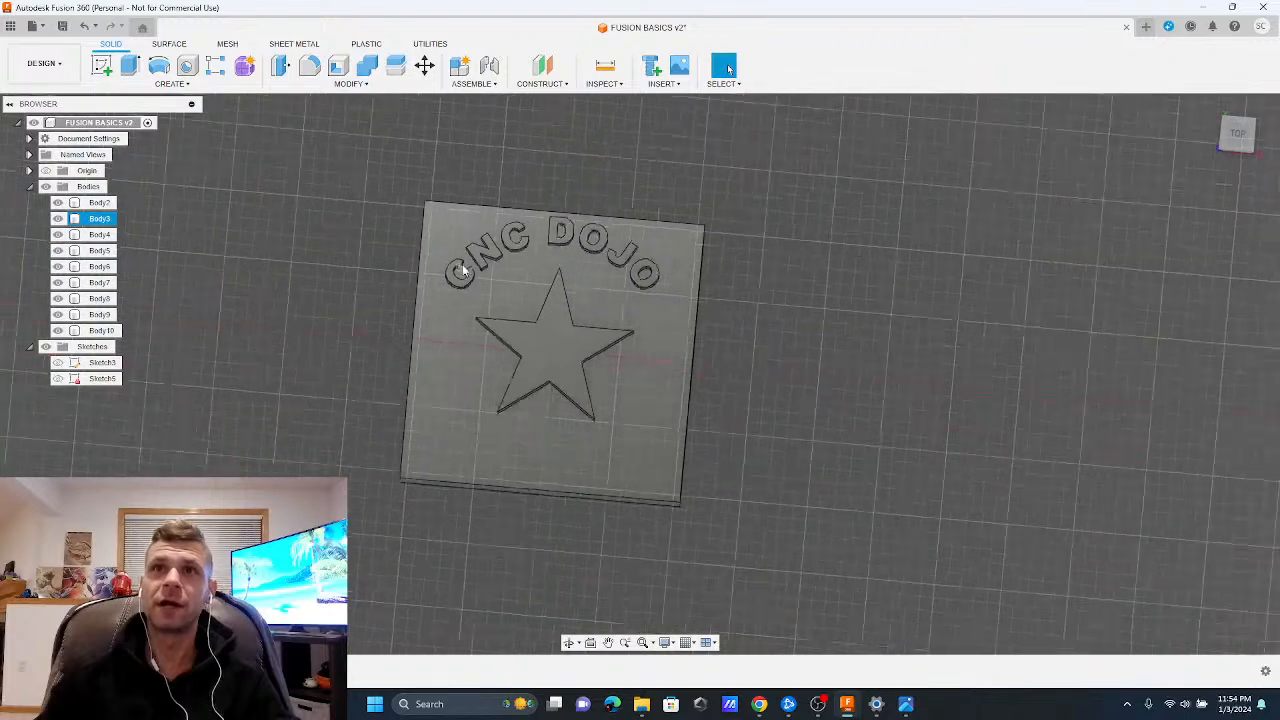
shift+middle_drag(410, 316, 415, 276)
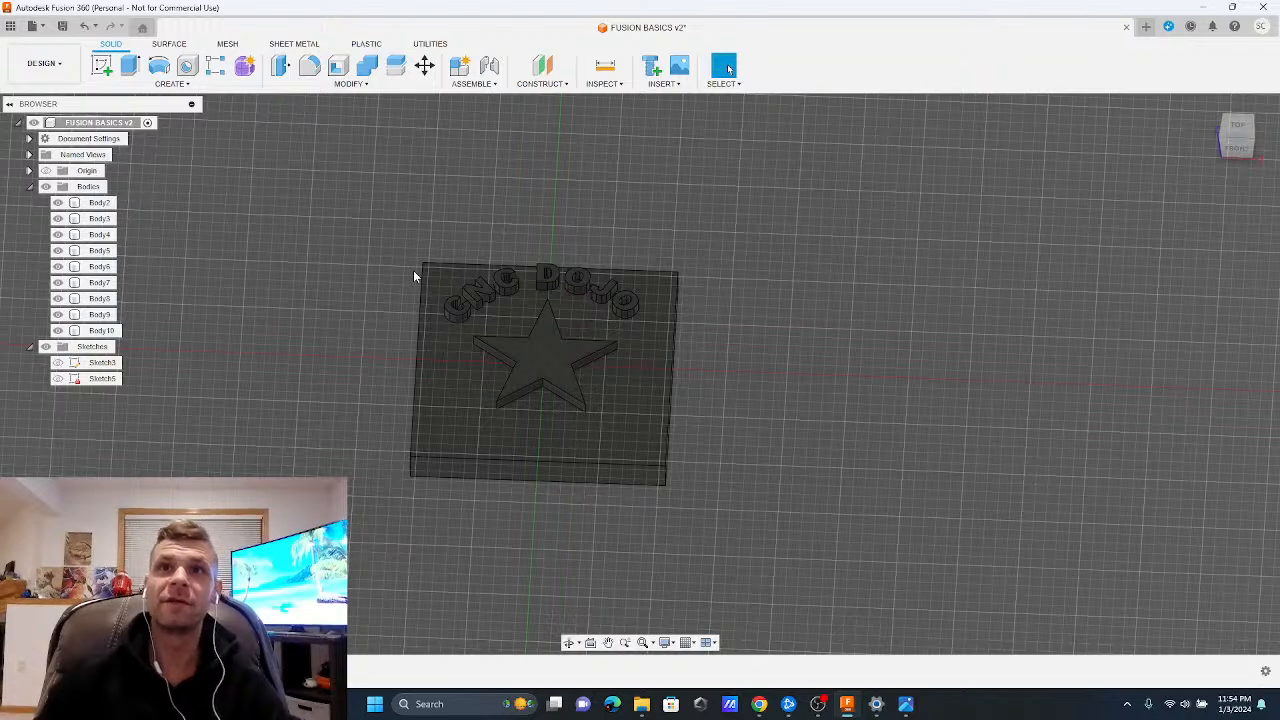
click(491, 325)
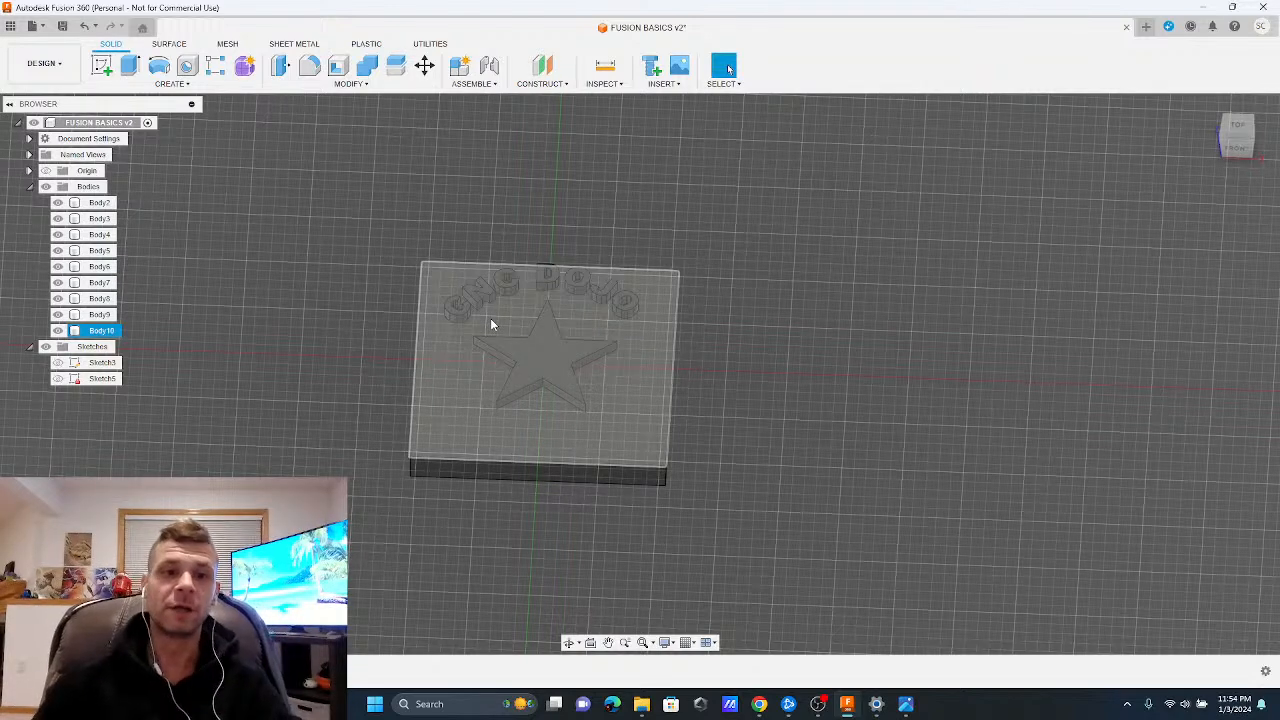
click(478, 357)
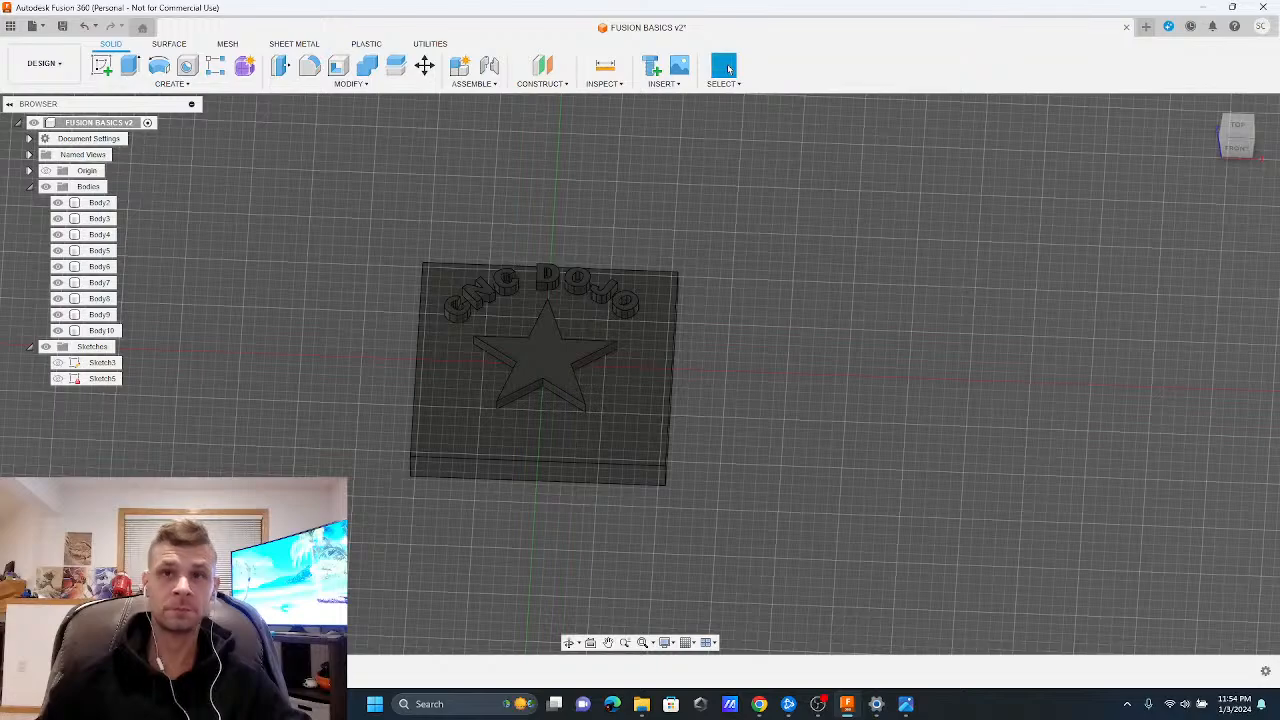
scroll(251, 387, down, 1)
scroll(510, 355, up, 3)
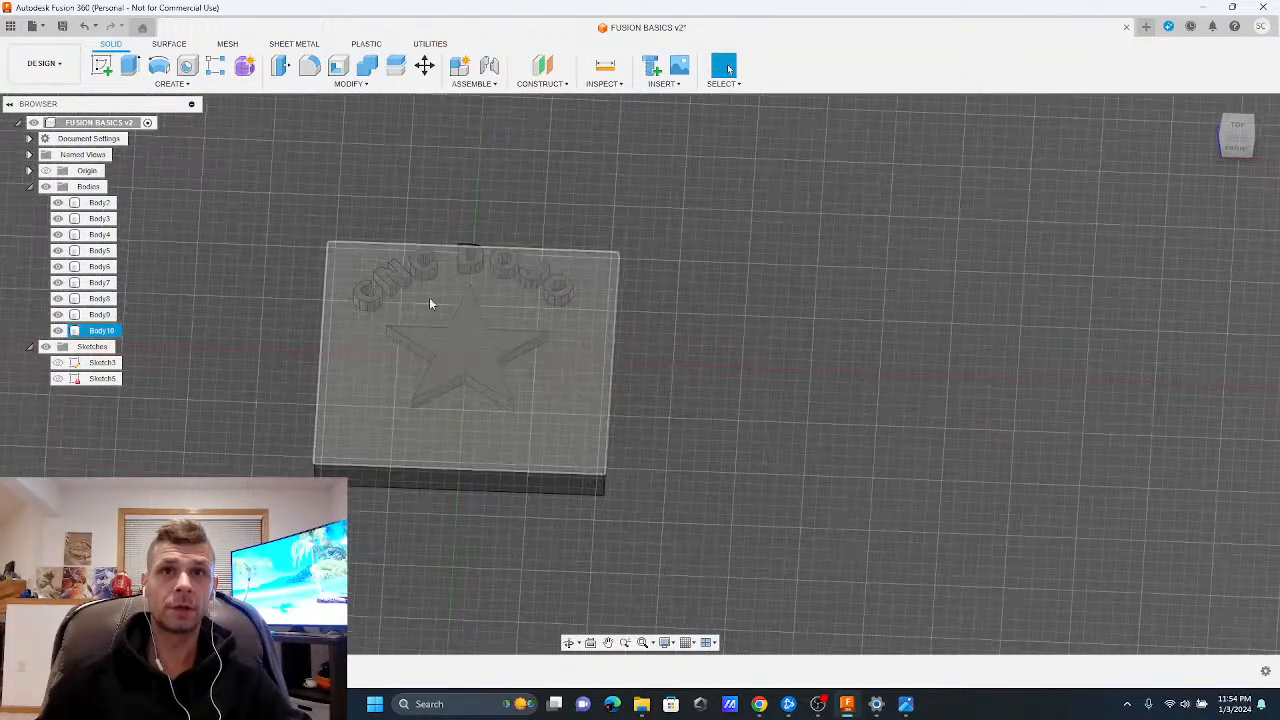
scroll(441, 344, down, 3)
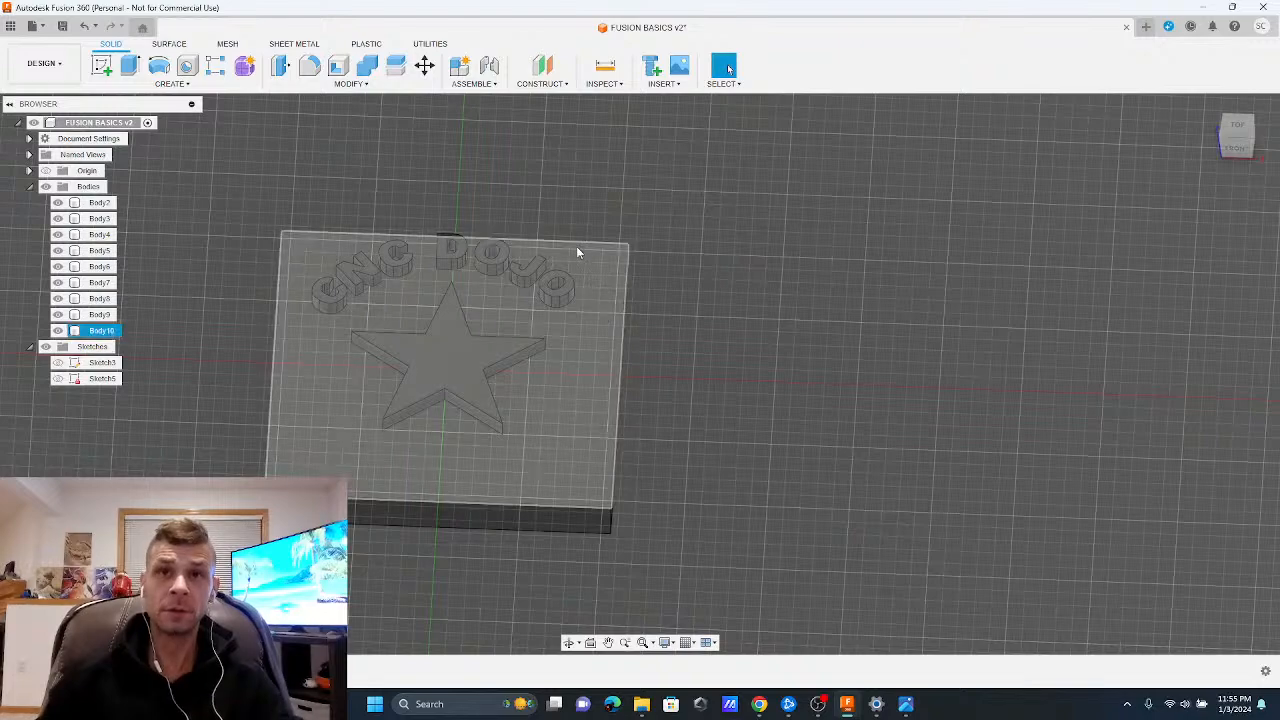
Show the star sketch on its own, hiding all bodies and the sketch with the square, circles and text
shift+middle_drag(577, 251, 575, 320)
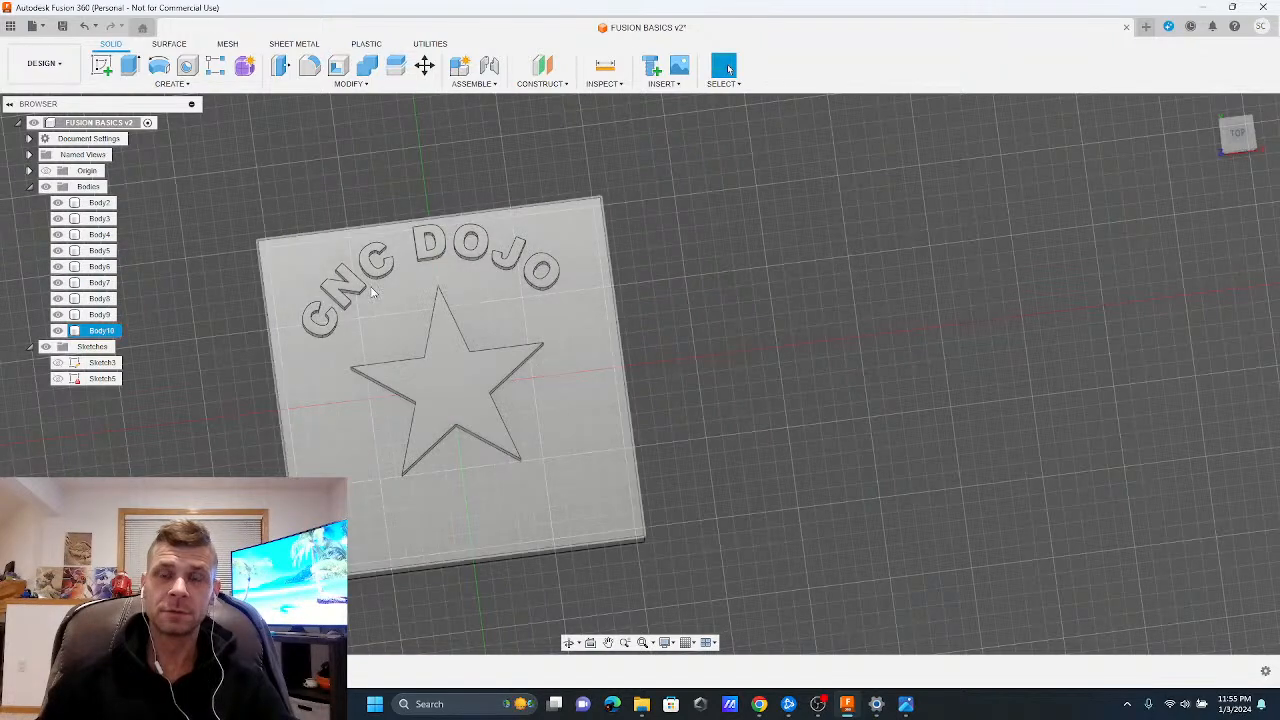
shift+middle_drag(440, 370, 392, 382)
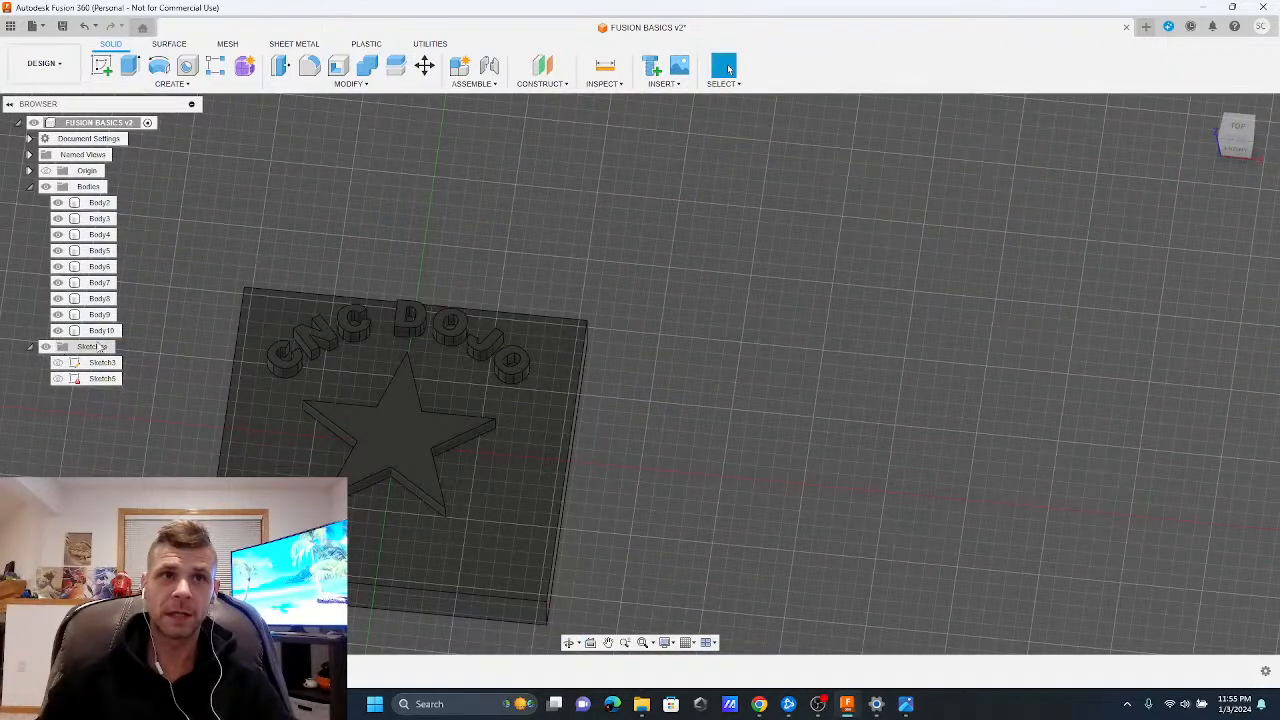
click(100, 378)
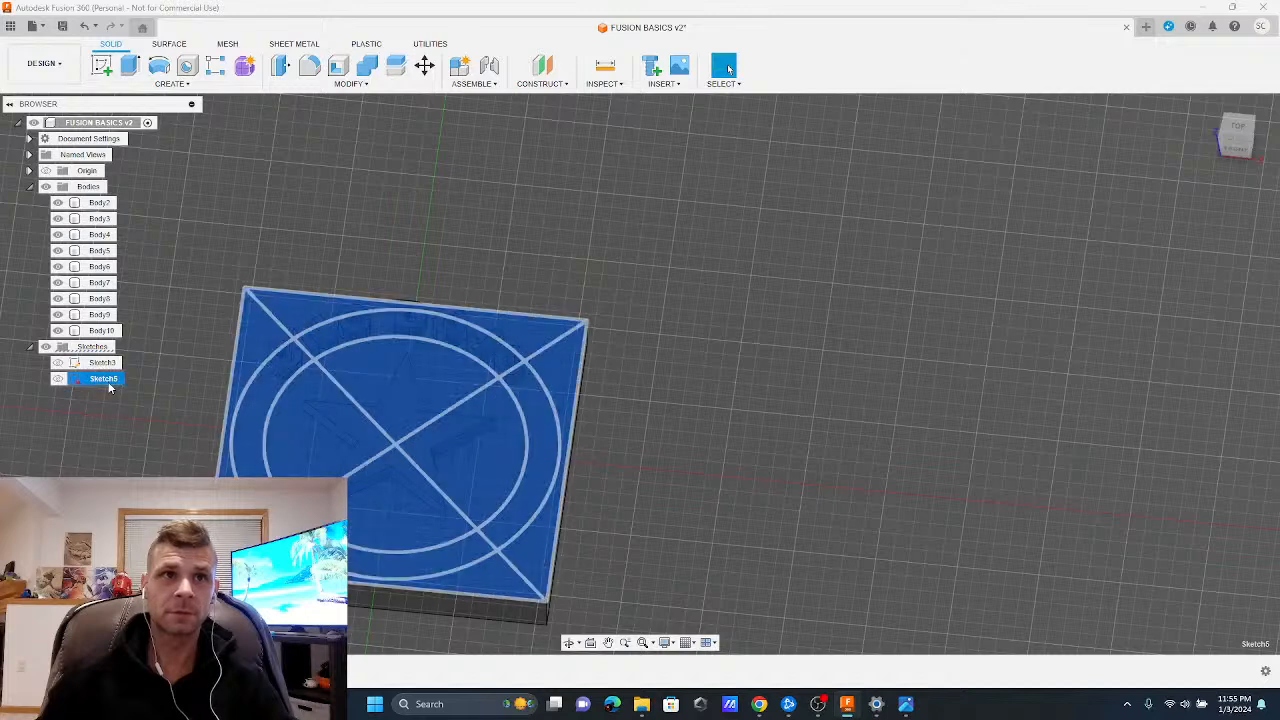
click(58, 364)
click(59, 380)
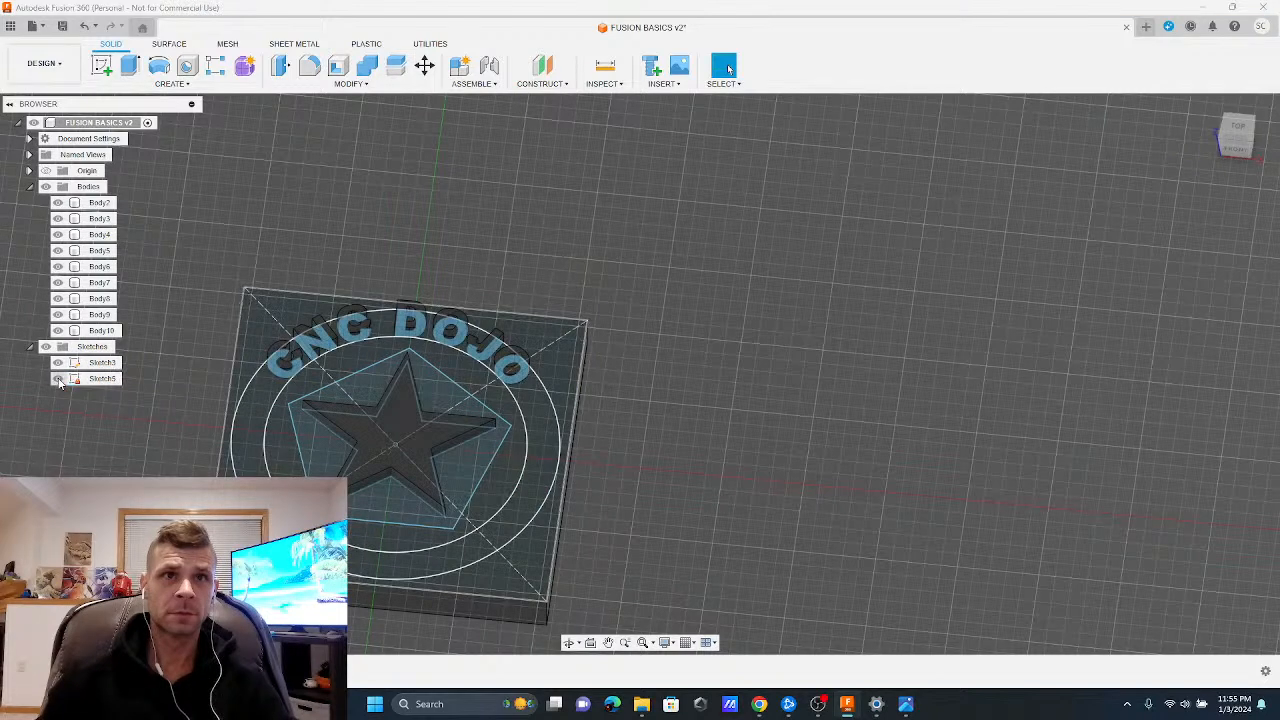
click(59, 380)
click(46, 187)
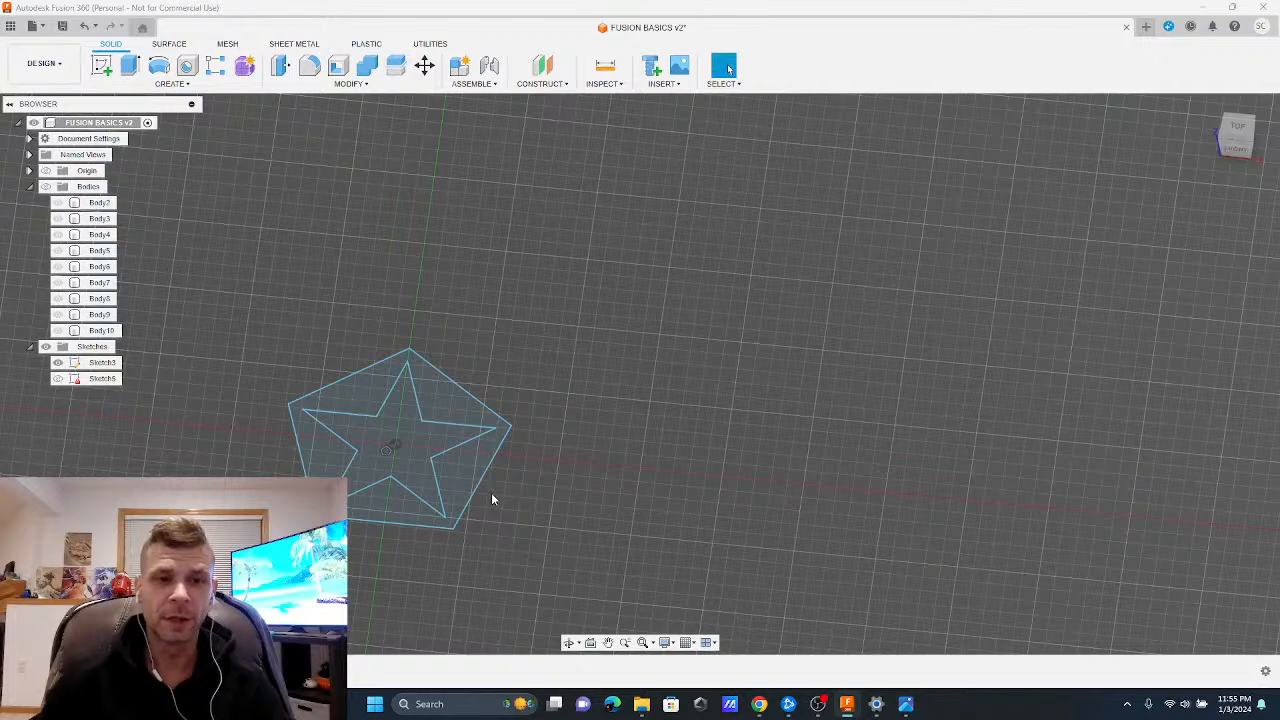
Open the star sketch for editing
mouse_move(345, 314)
shift+middle_down()
mouse_move(347, 331)
mouse_move(410, 293)
mouse_move(380, 262)
shift+middle_up()
mouse_move(490, 256)
shift+middle_down()
mouse_move(436, 314)
mouse_move(337, 283)
shift+middle_up()
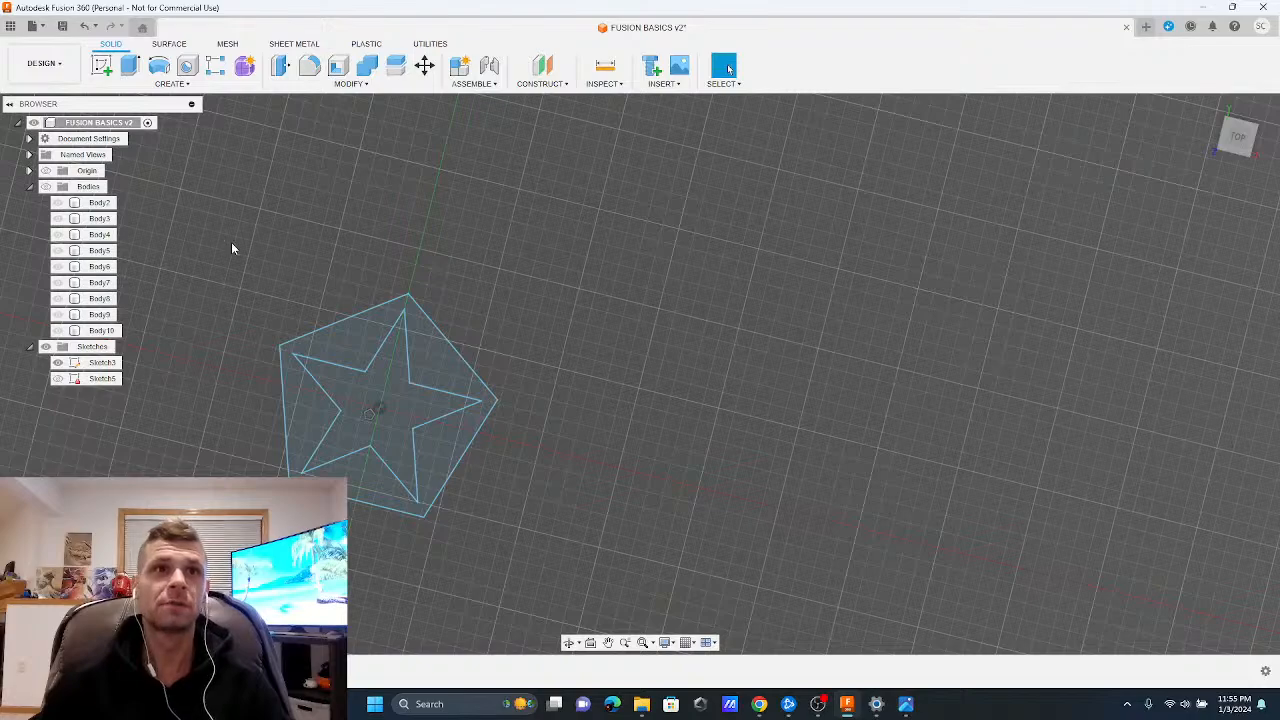
shift+middle_drag(234, 249, 271, 223)
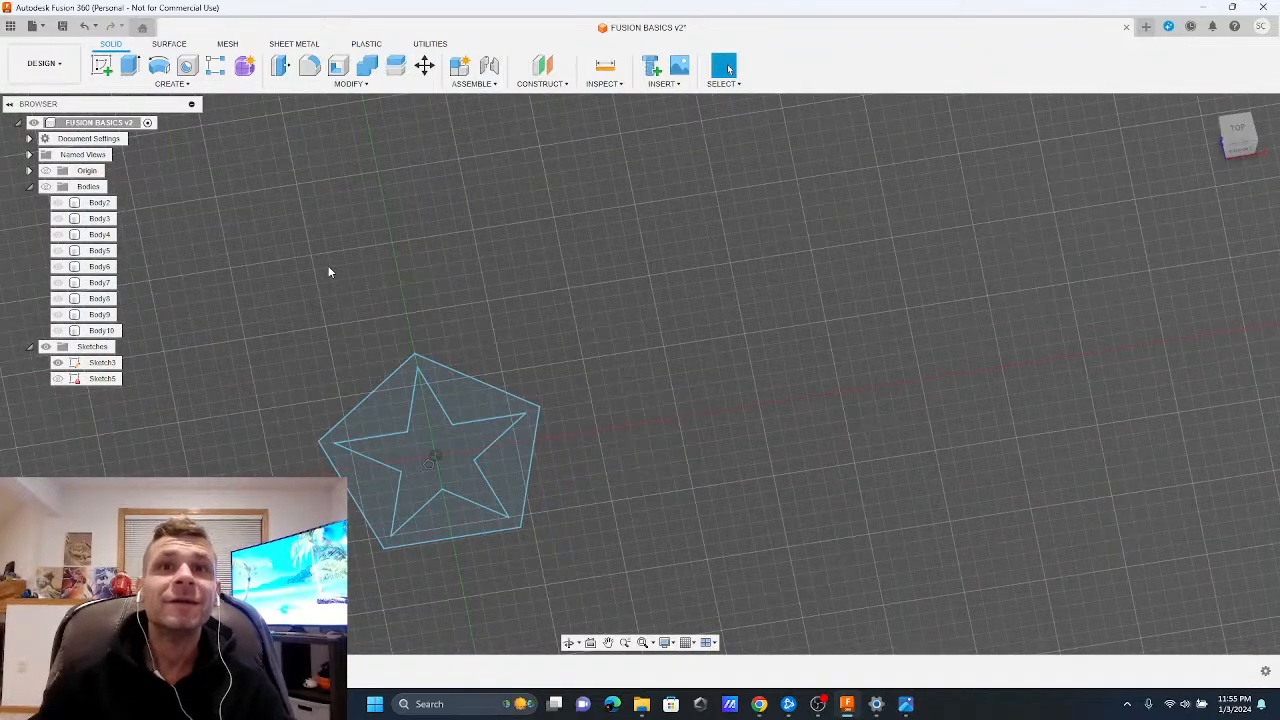
shift+middle_drag(329, 271, 315, 170)
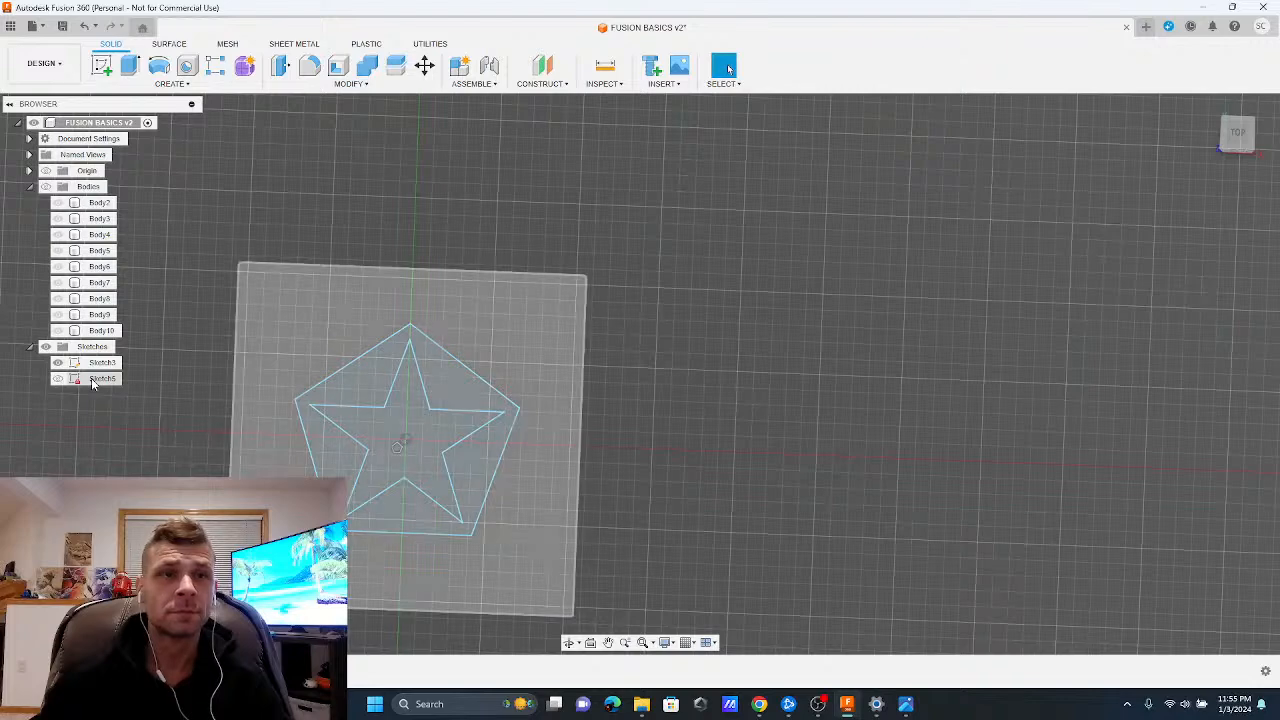
right_click(104, 365)
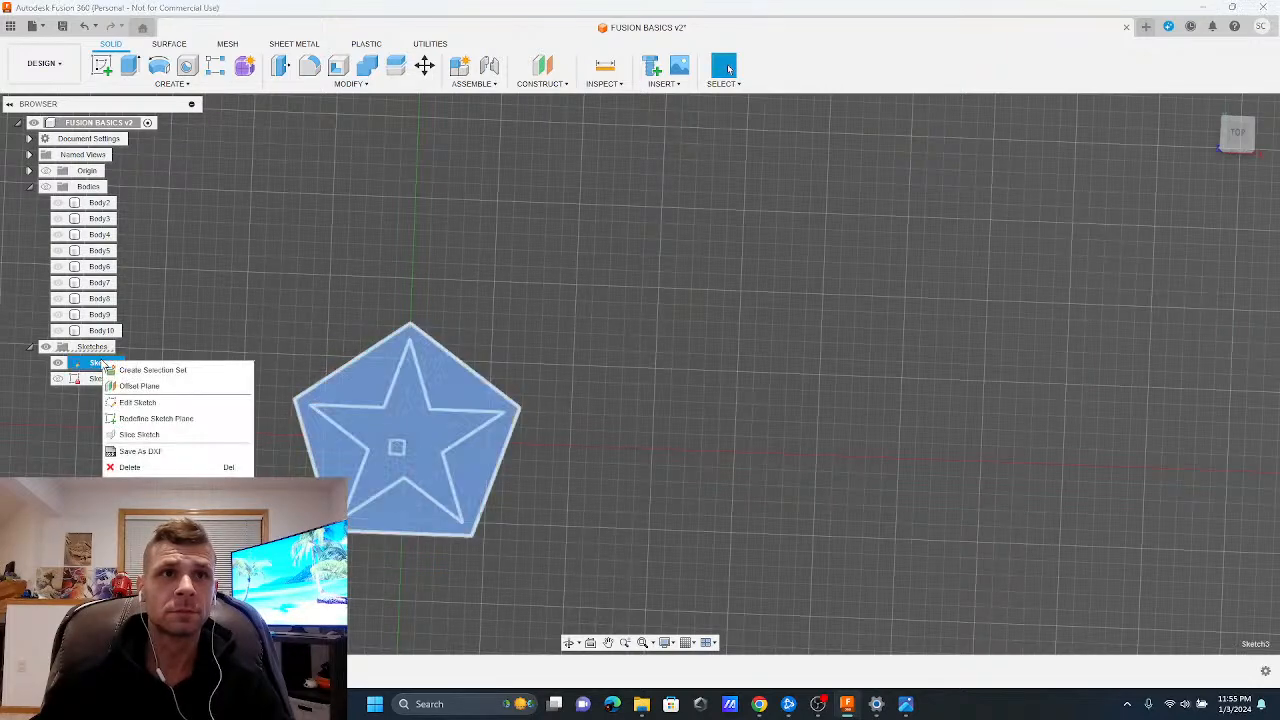
click(160, 434)
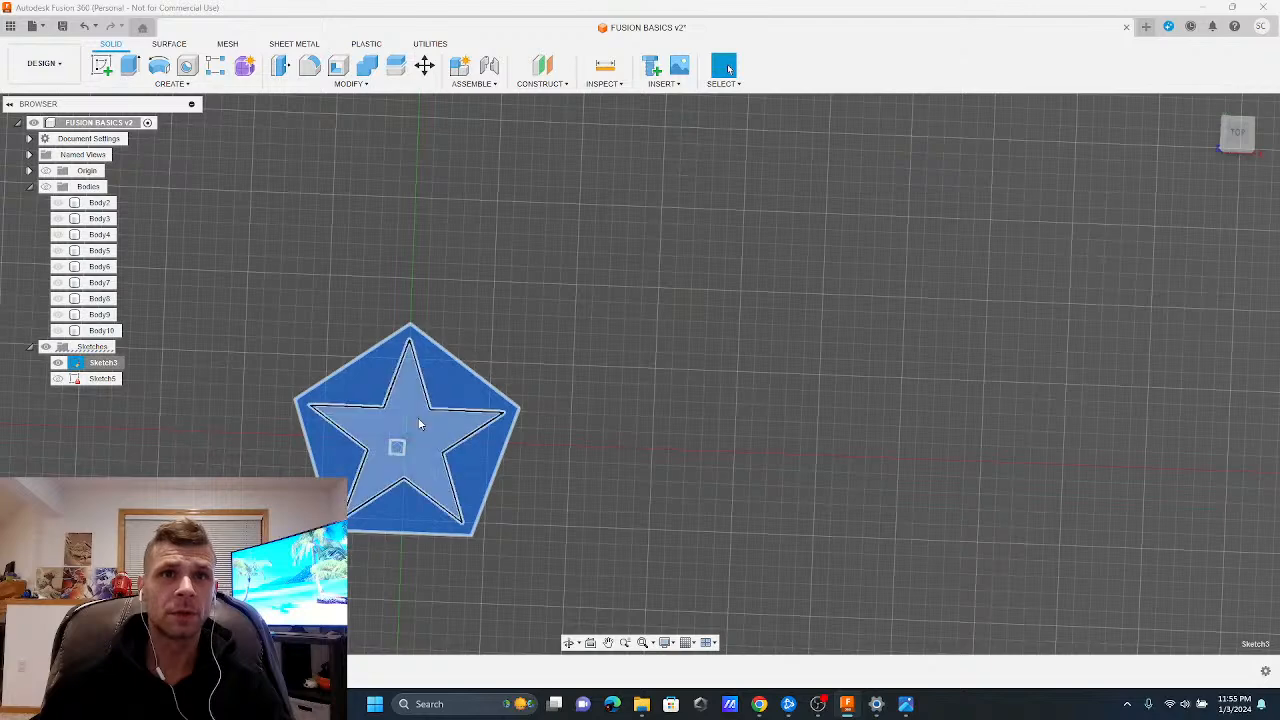
right_click(106, 370)
click(140, 409)
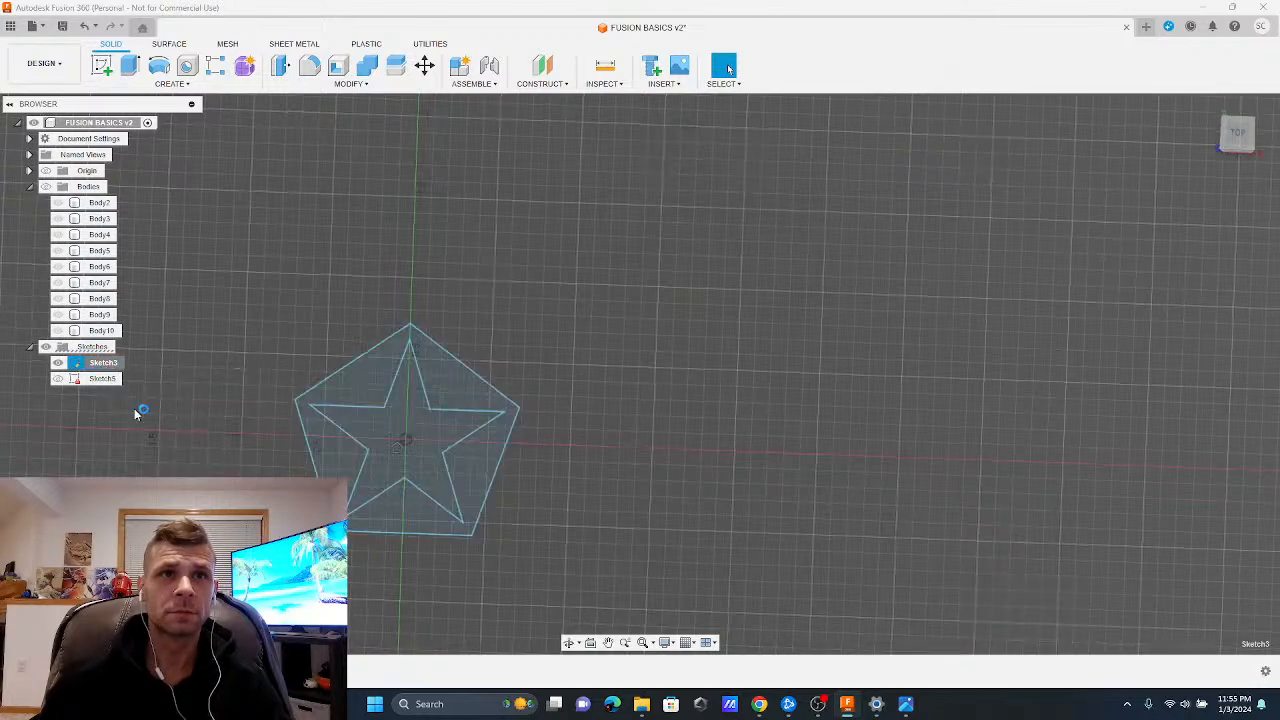
click(436, 421)
click(518, 66)
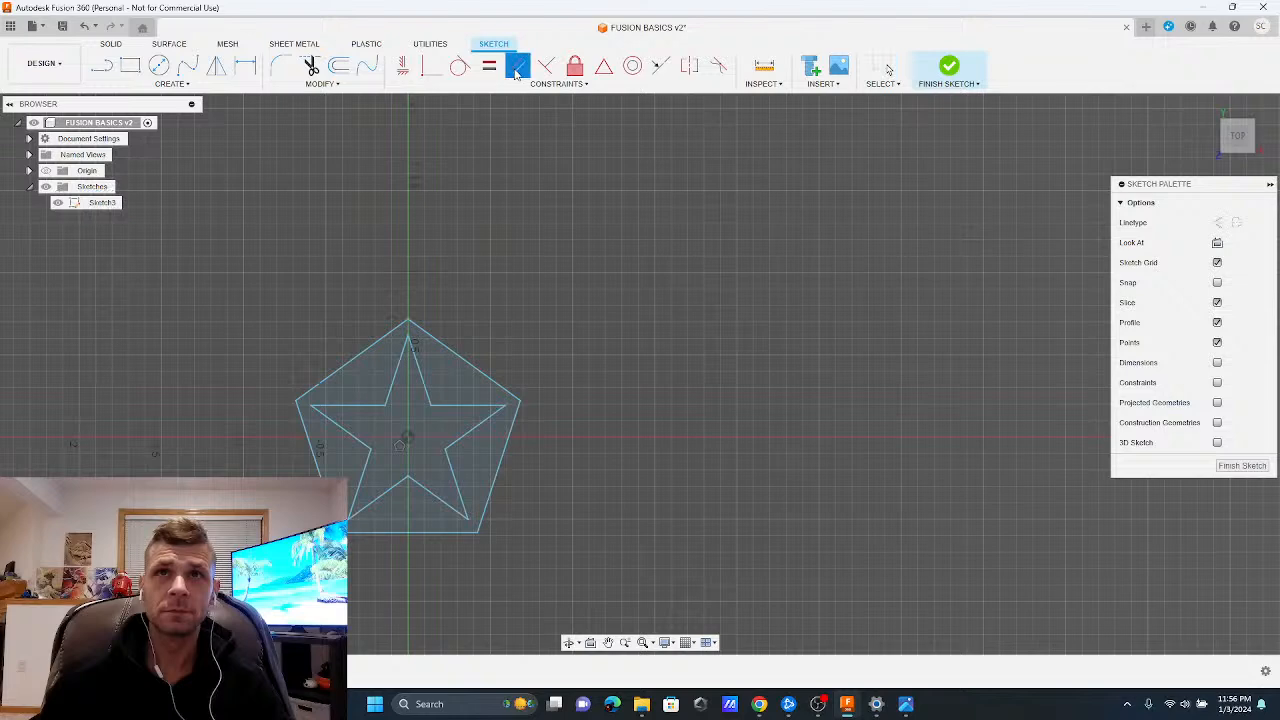
Offset the star outline inward by 0.035 in, entered as a negative offset with chain selection on
click(338, 66)
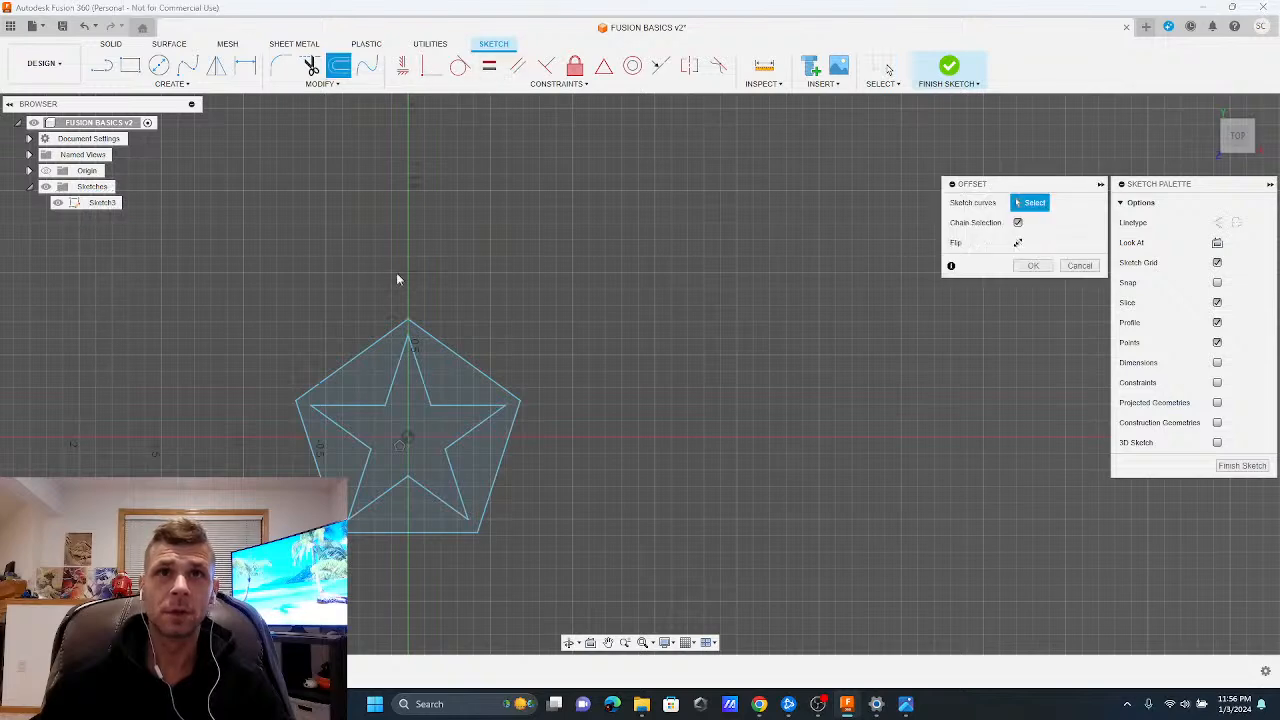
click(455, 402)
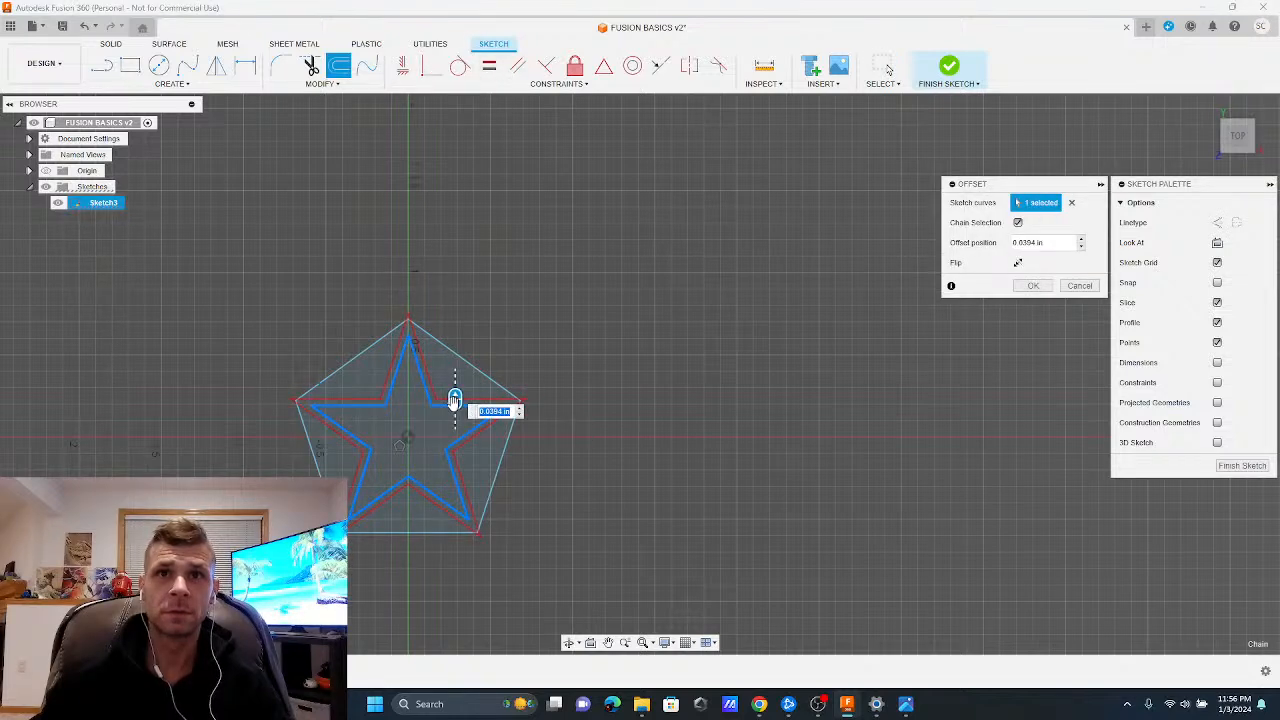
drag(455, 399, 455, 413)
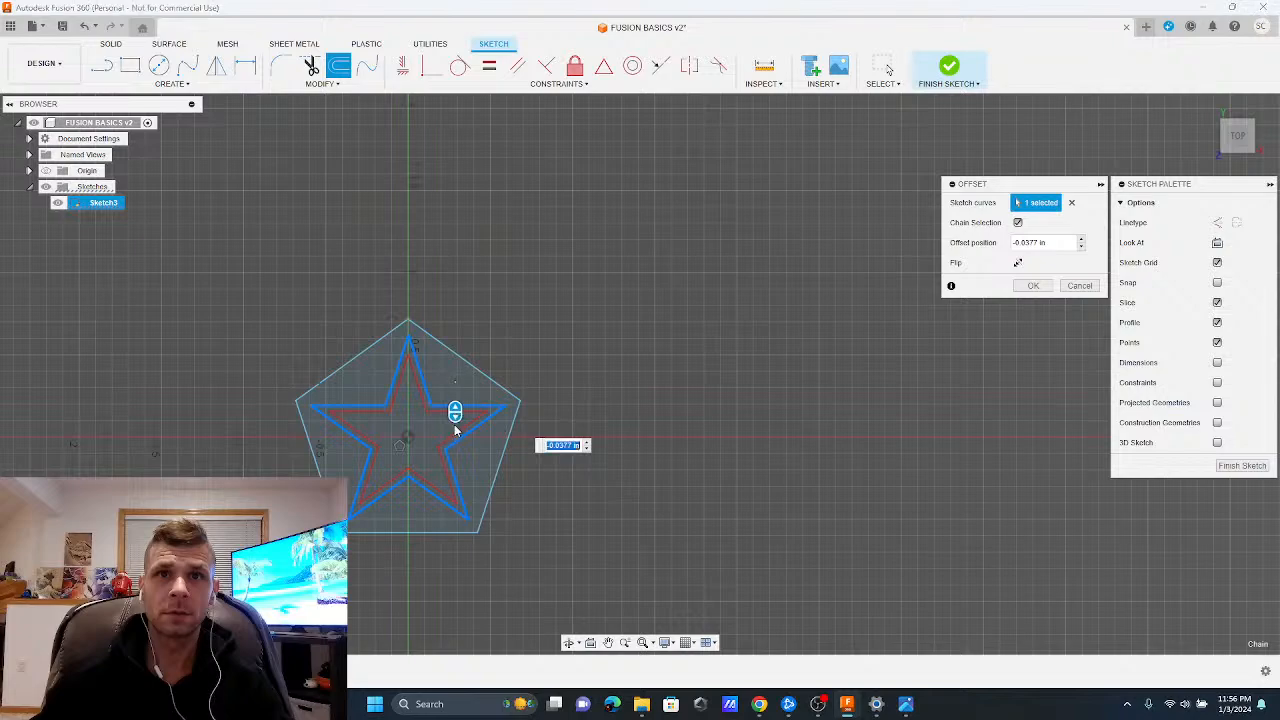
scroll(455, 431, down, 3)
scroll(455, 431, up, 4)
scroll(455, 432, up, 2)
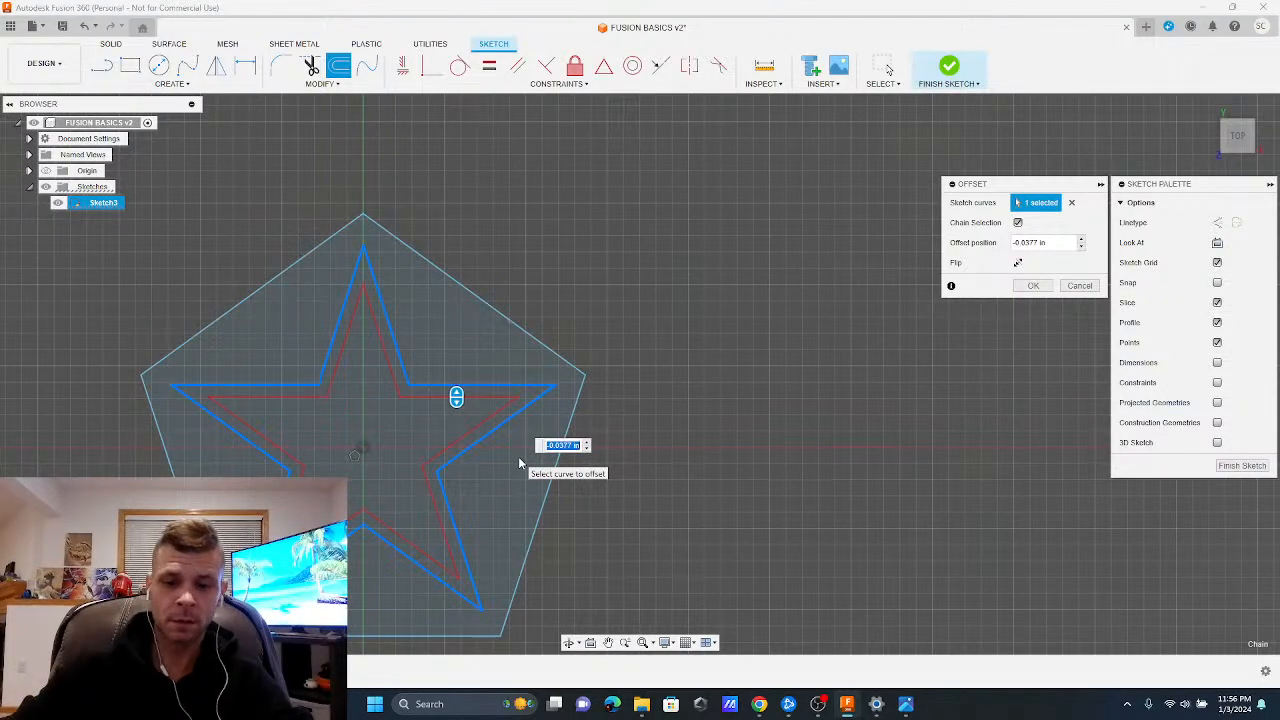
text(-.02)
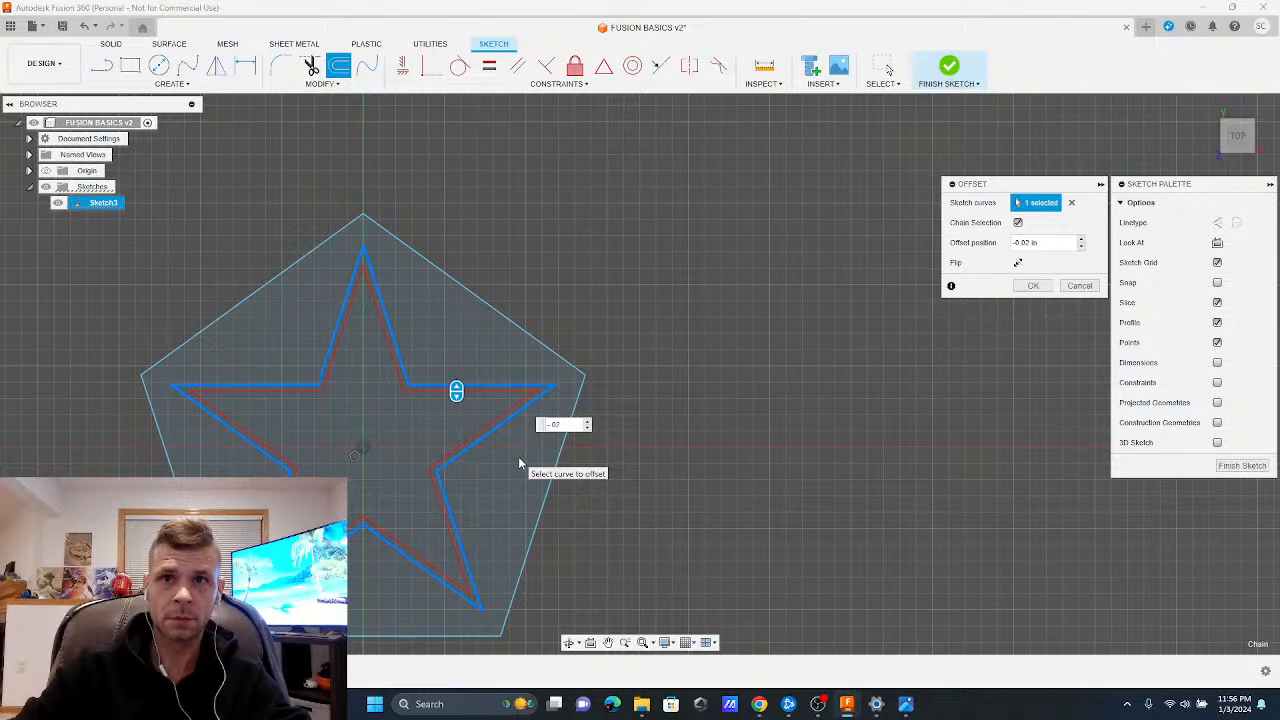
key(BackSpace)
text(35)
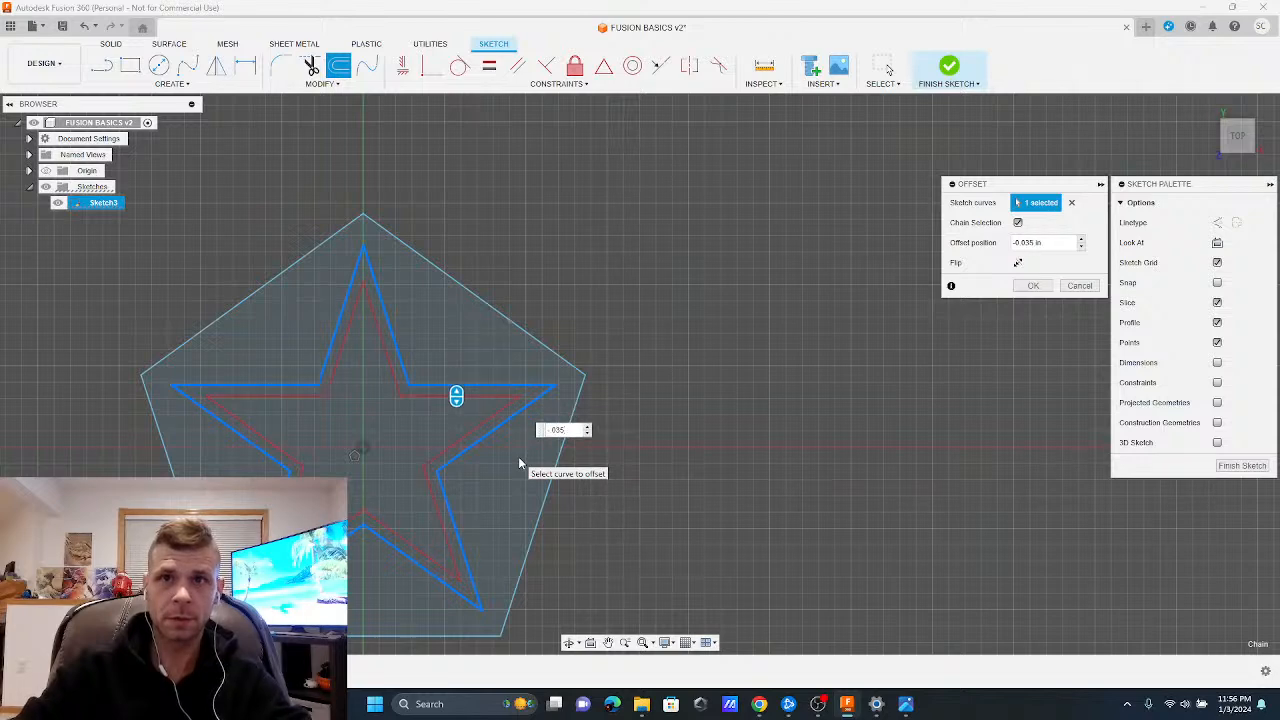
key(Return)
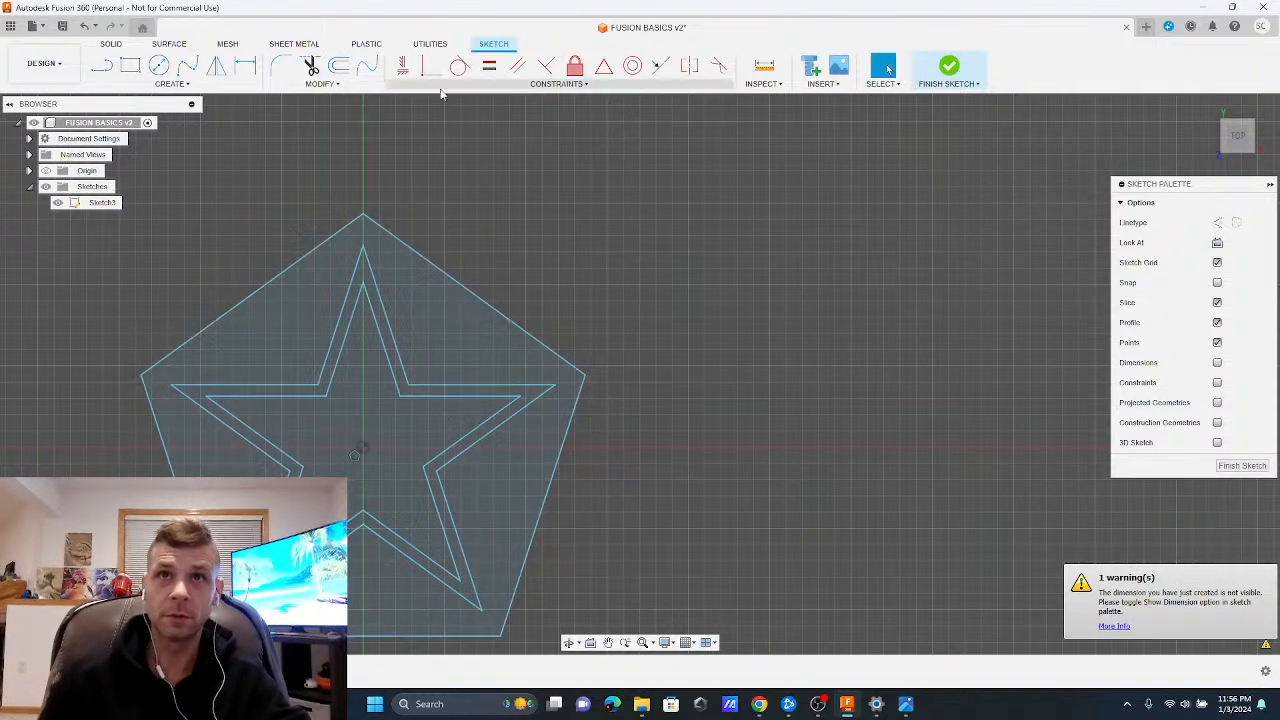
Offset the original star outline inward again by about 0.05 in to form a narrow band, and finish the sketch
click(339, 65)
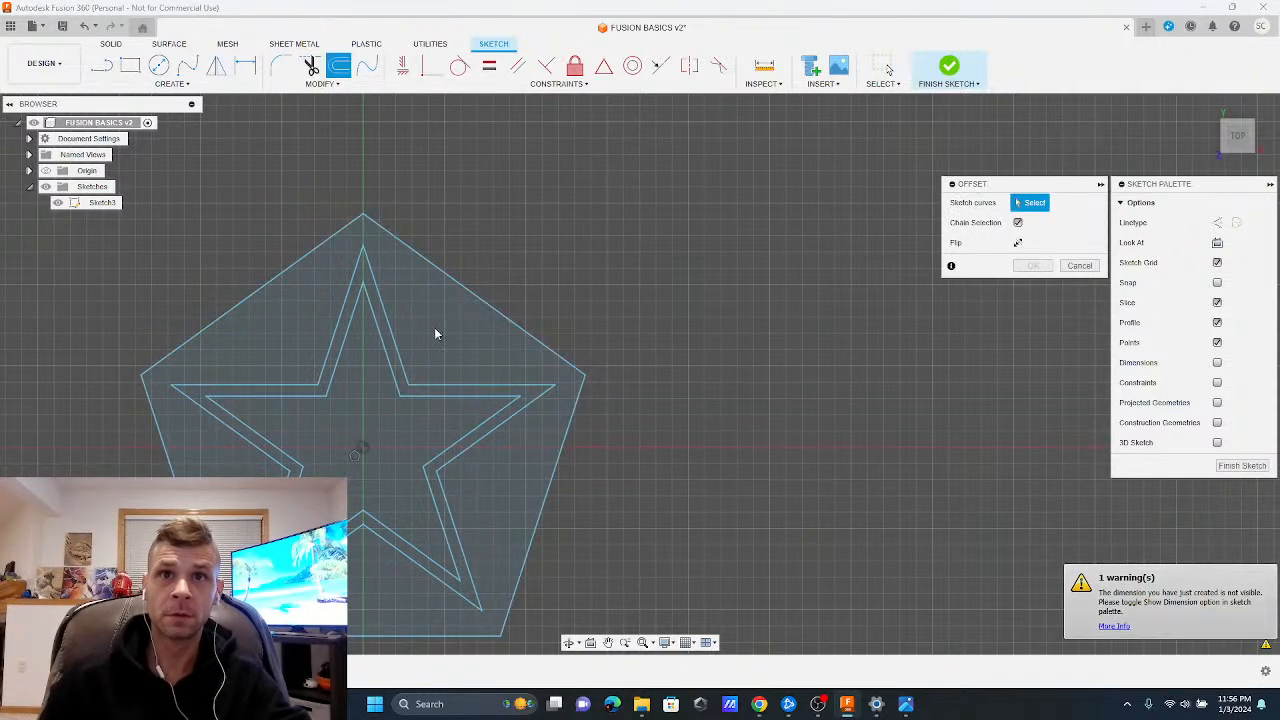
click(441, 401)
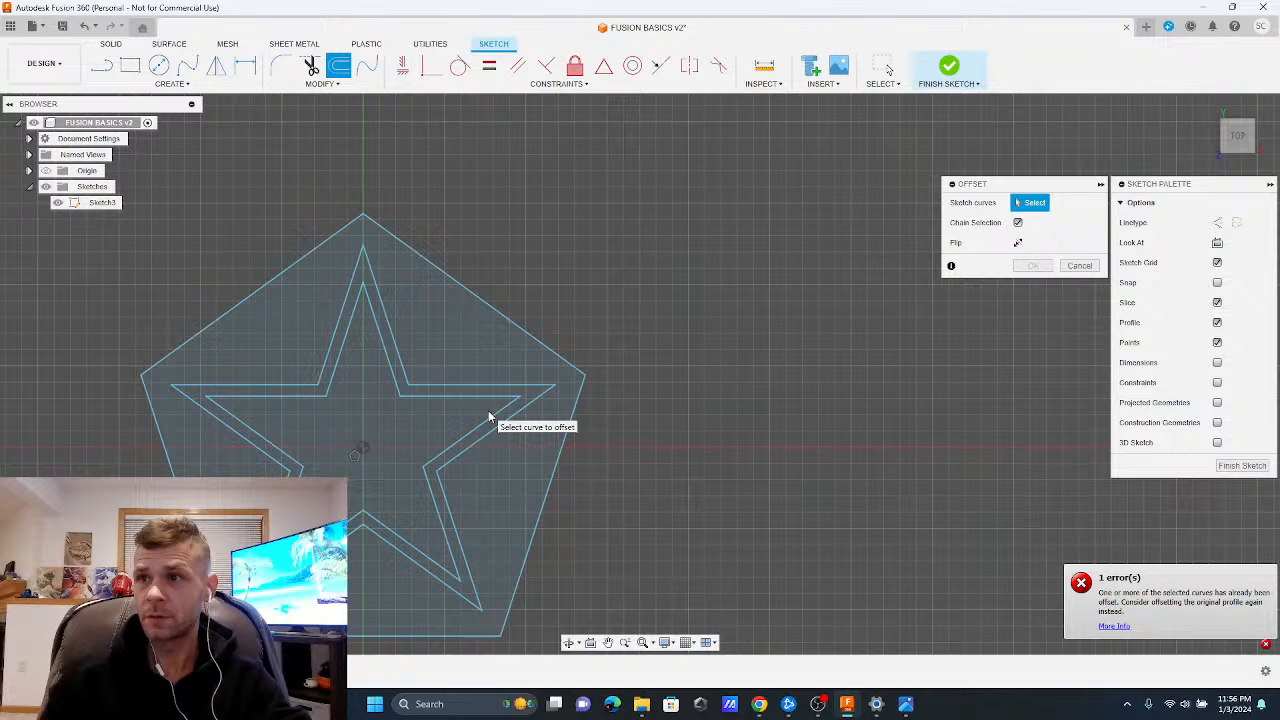
click(447, 394)
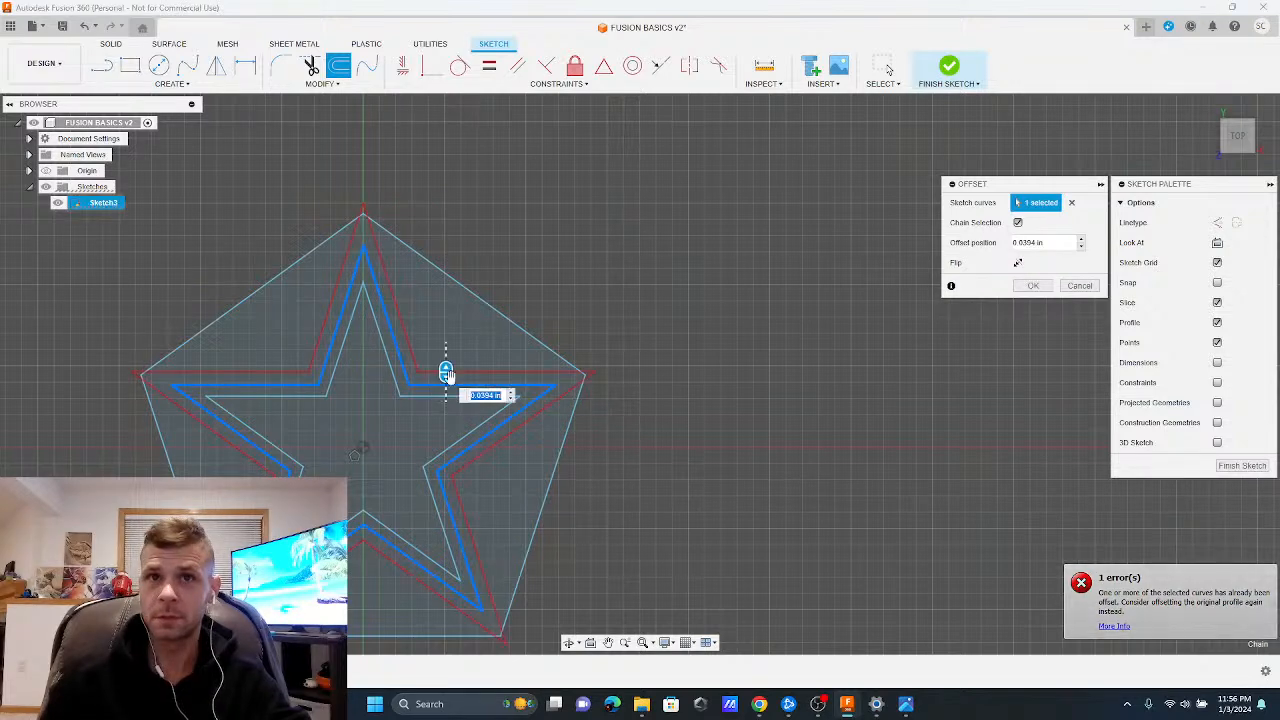
drag(443, 413, 443, 411)
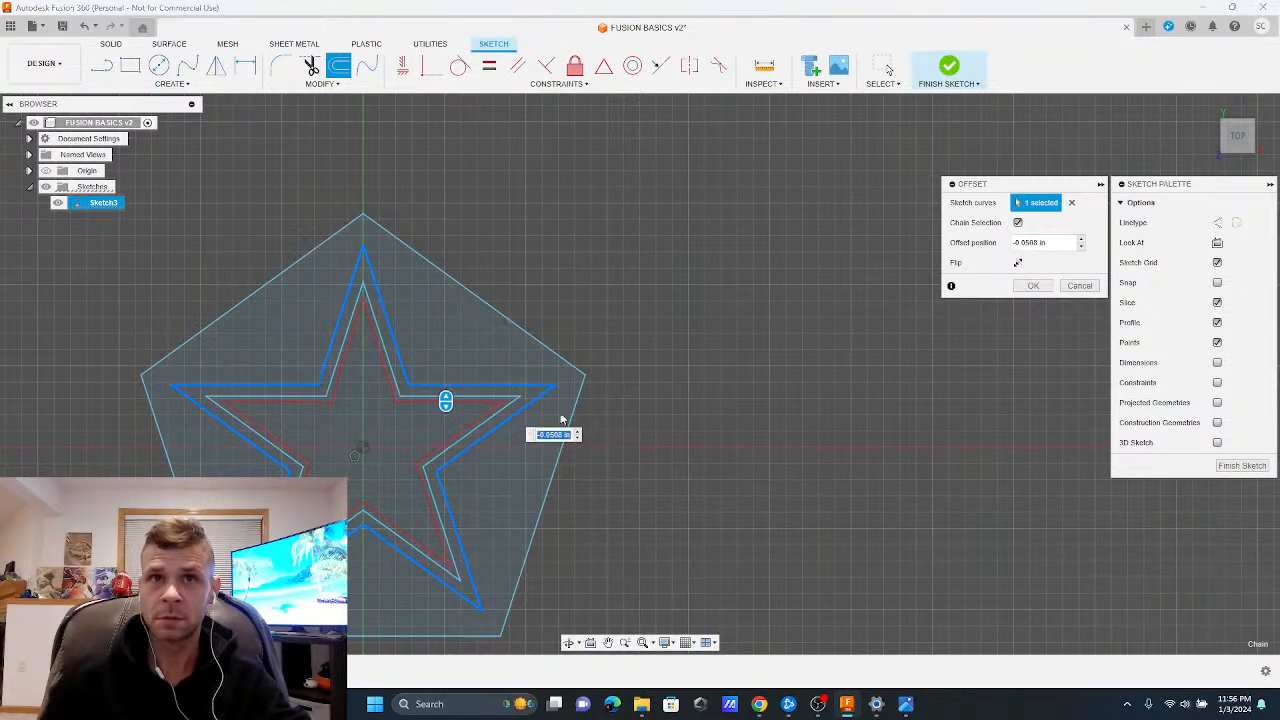
click(1223, 468)
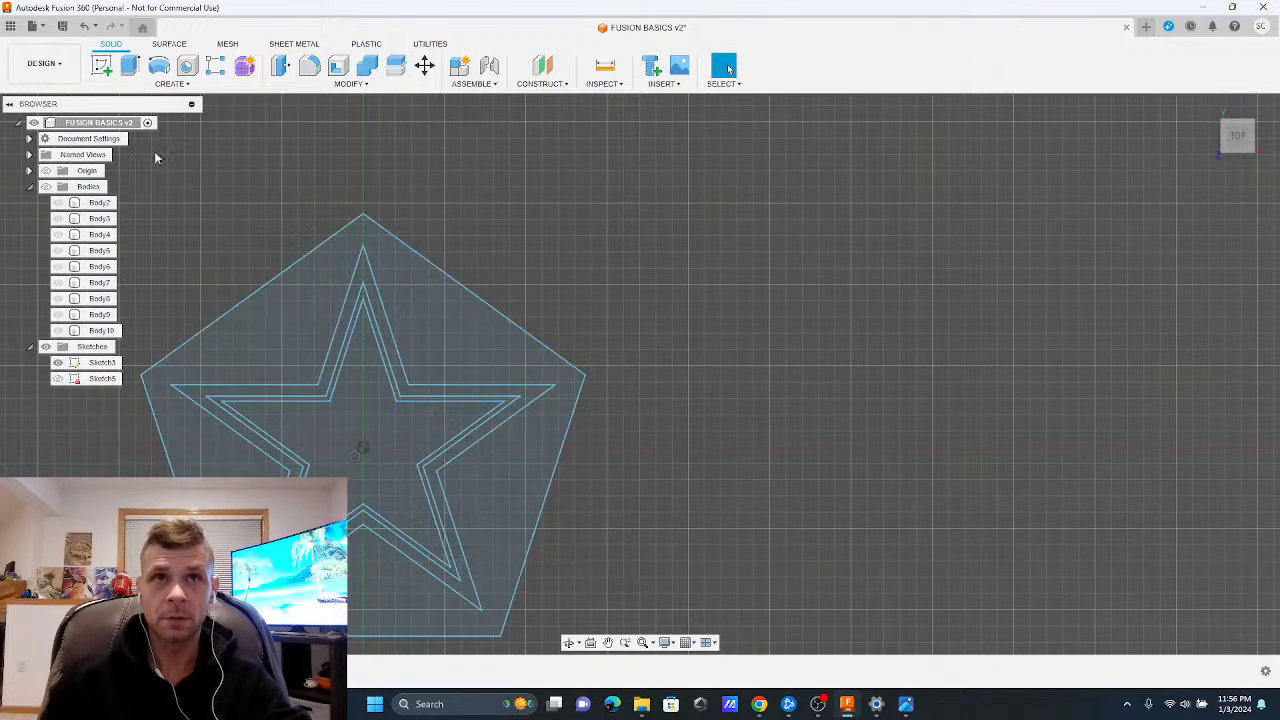
click(41, 74)
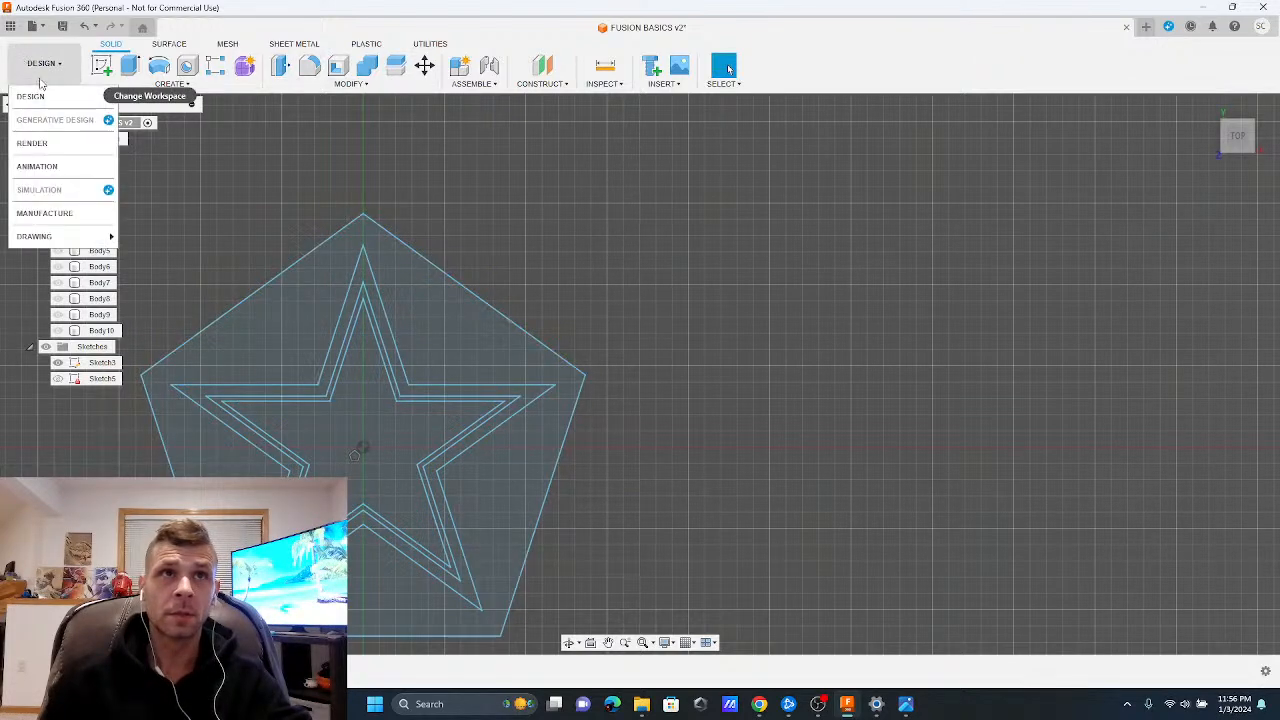
click(133, 68)
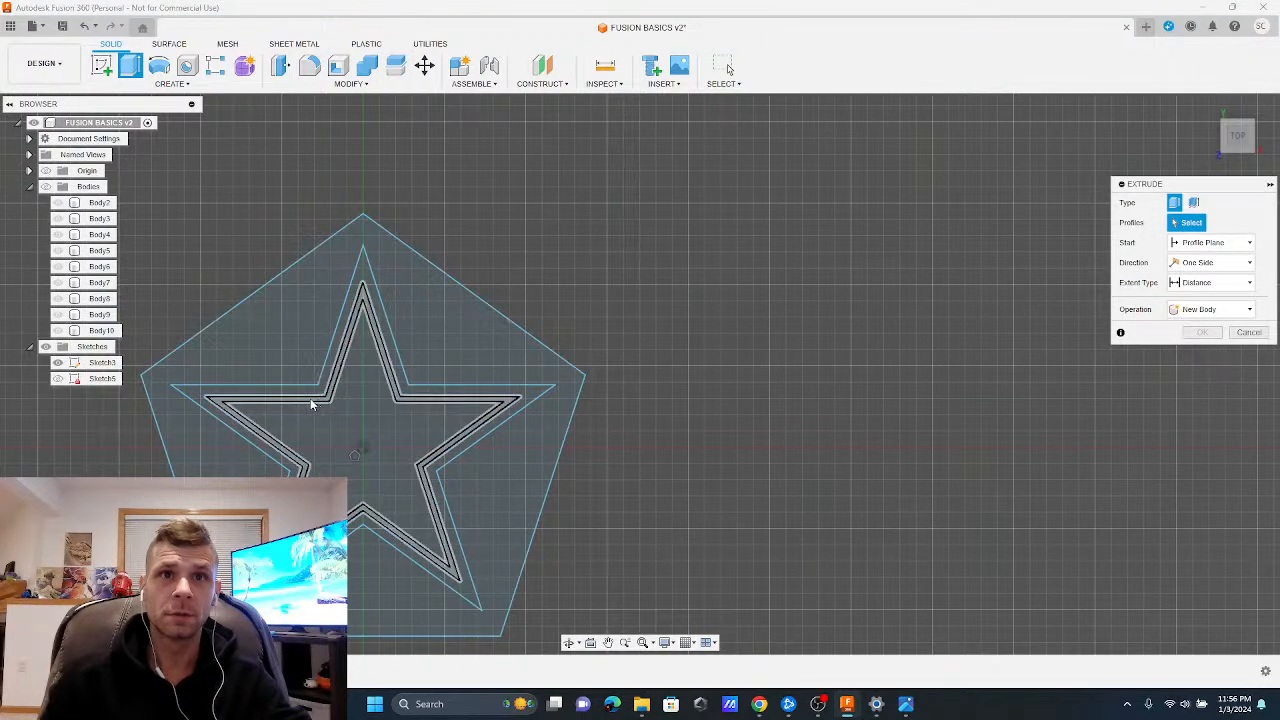
click(507, 410)
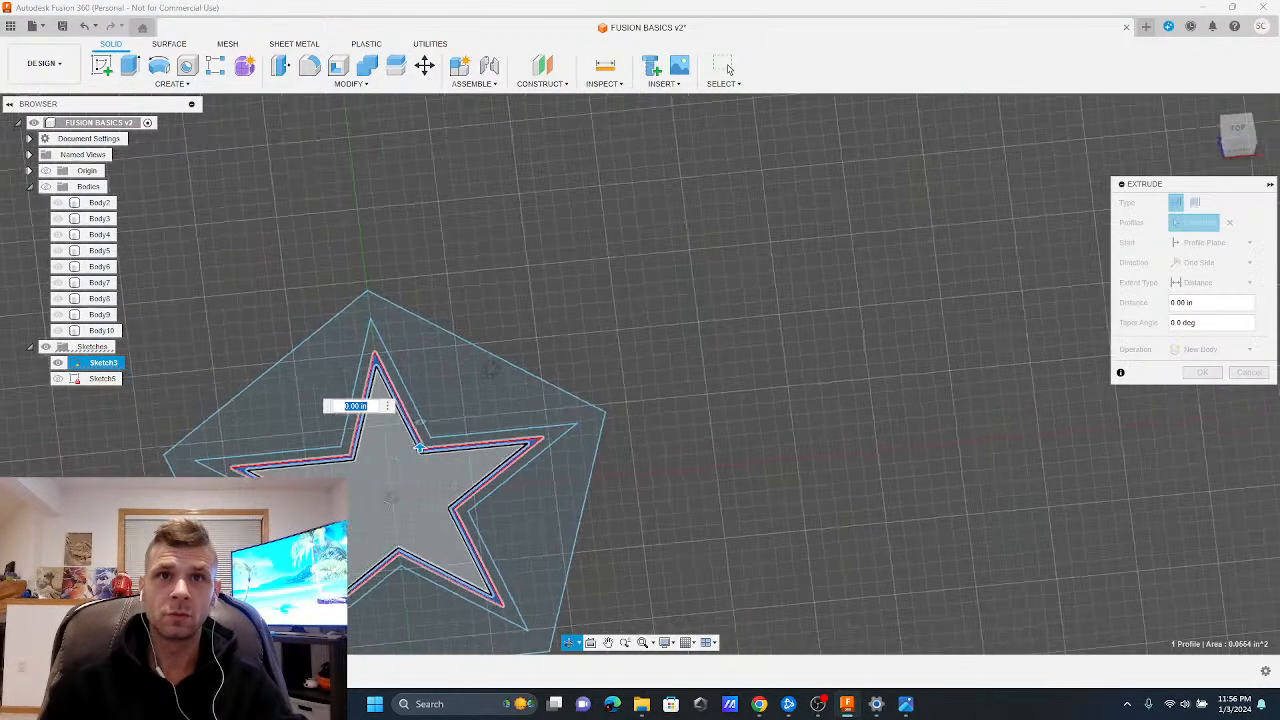
click(45, 186)
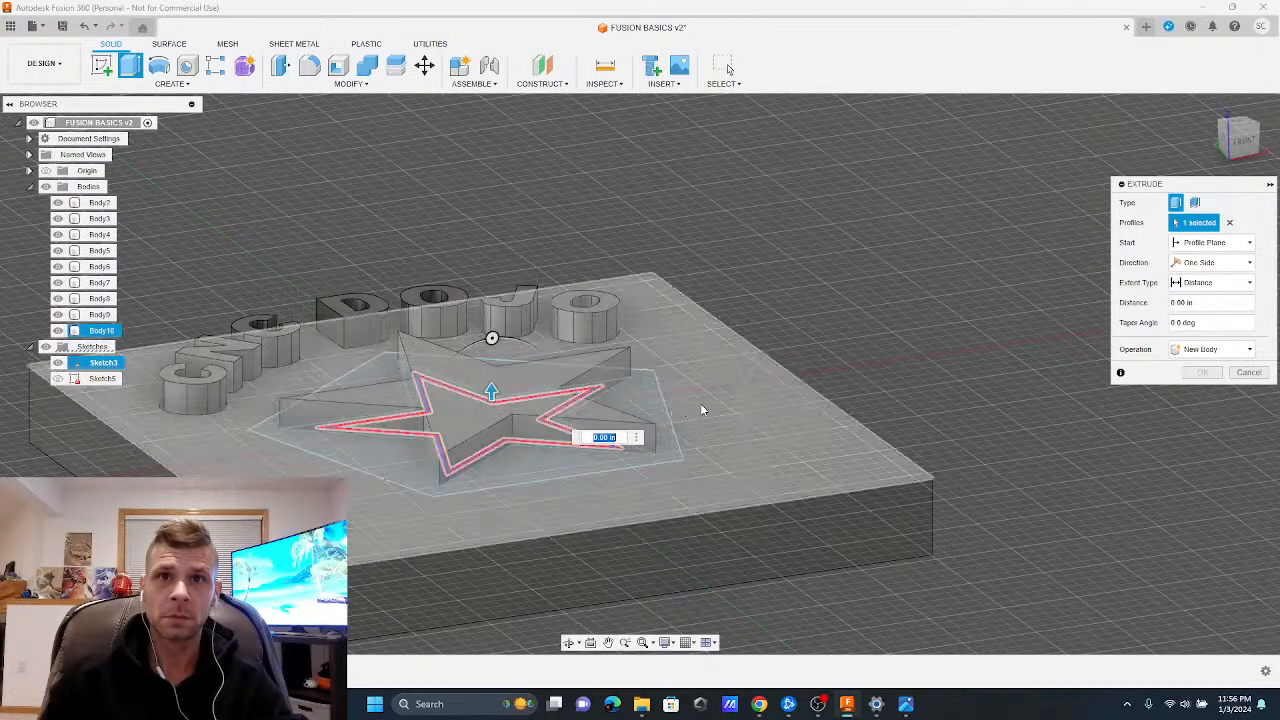
key(Escape)
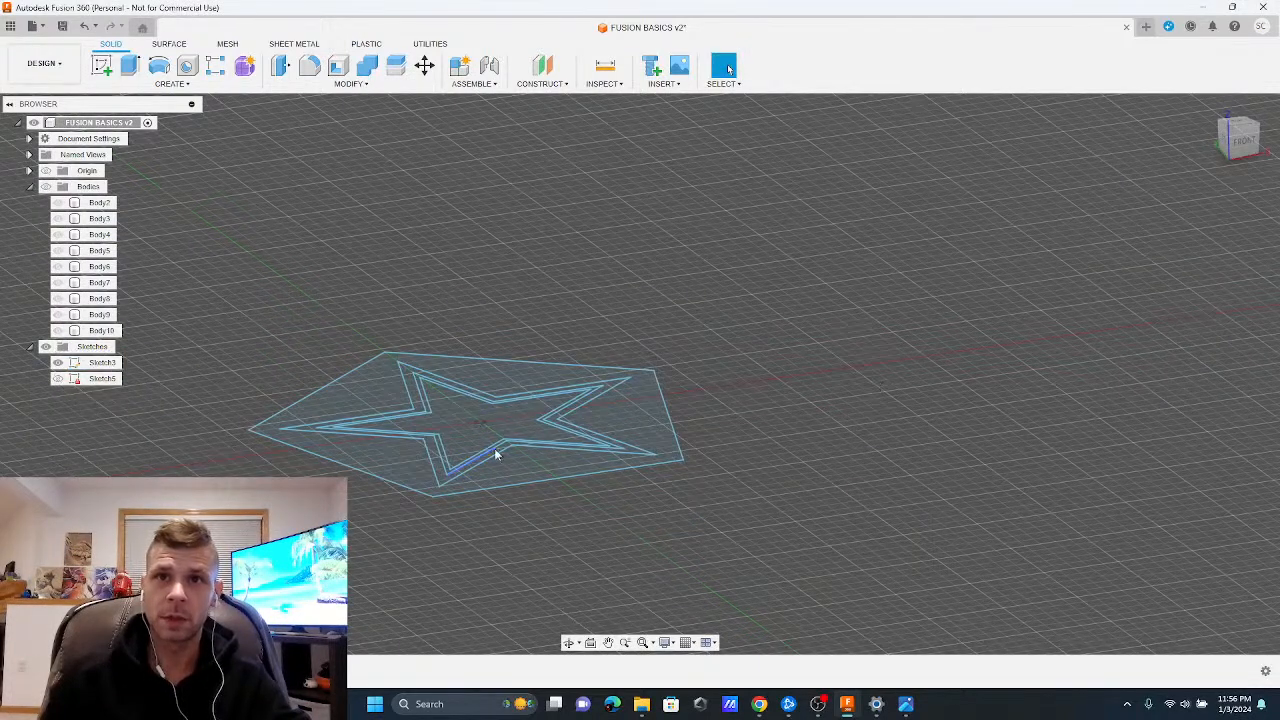
Show all bodies and cut the narrow star band 0.02 in deep into the star, starting the extrusion from the star's upper face
click(129, 65)
click(443, 457)
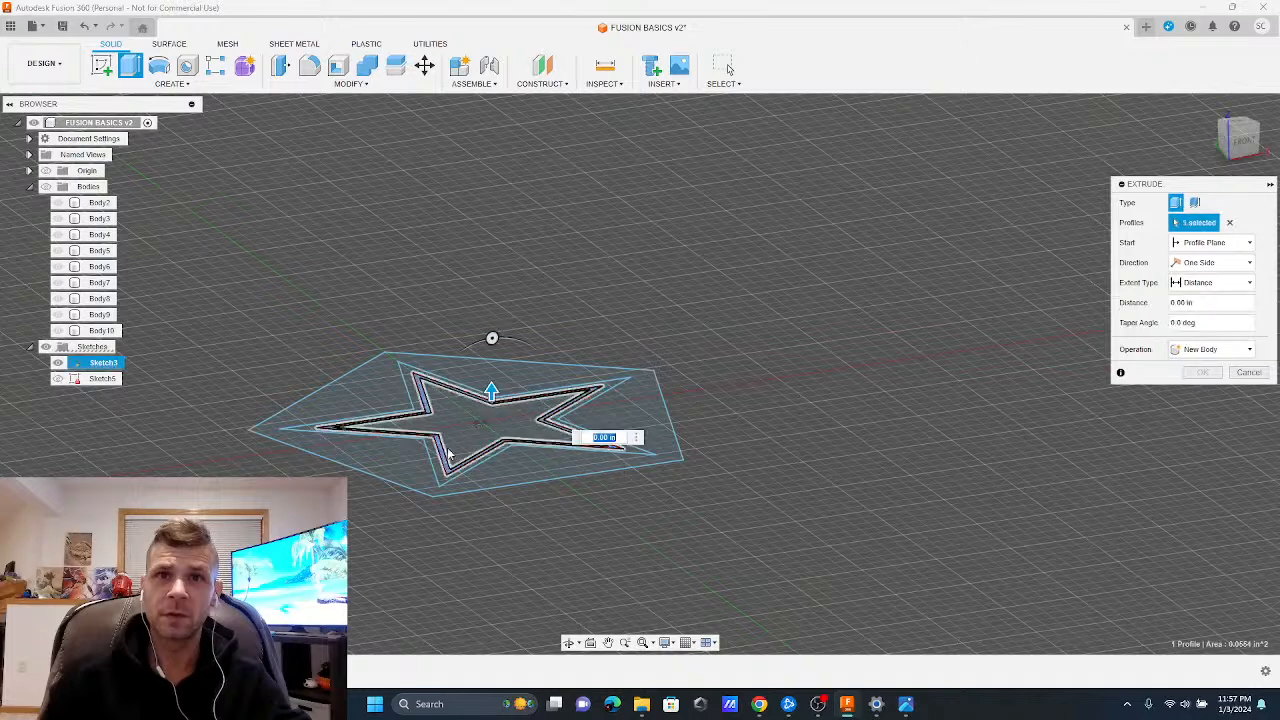
click(45, 187)
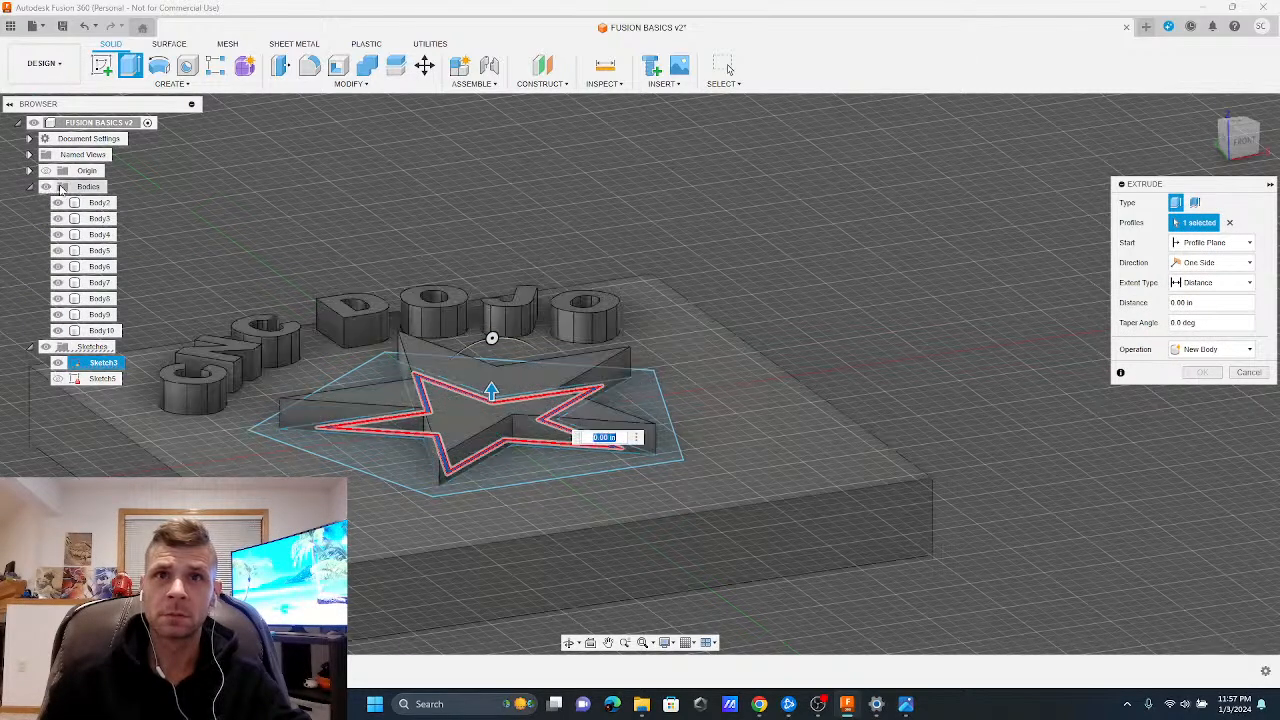
click(1214, 246)
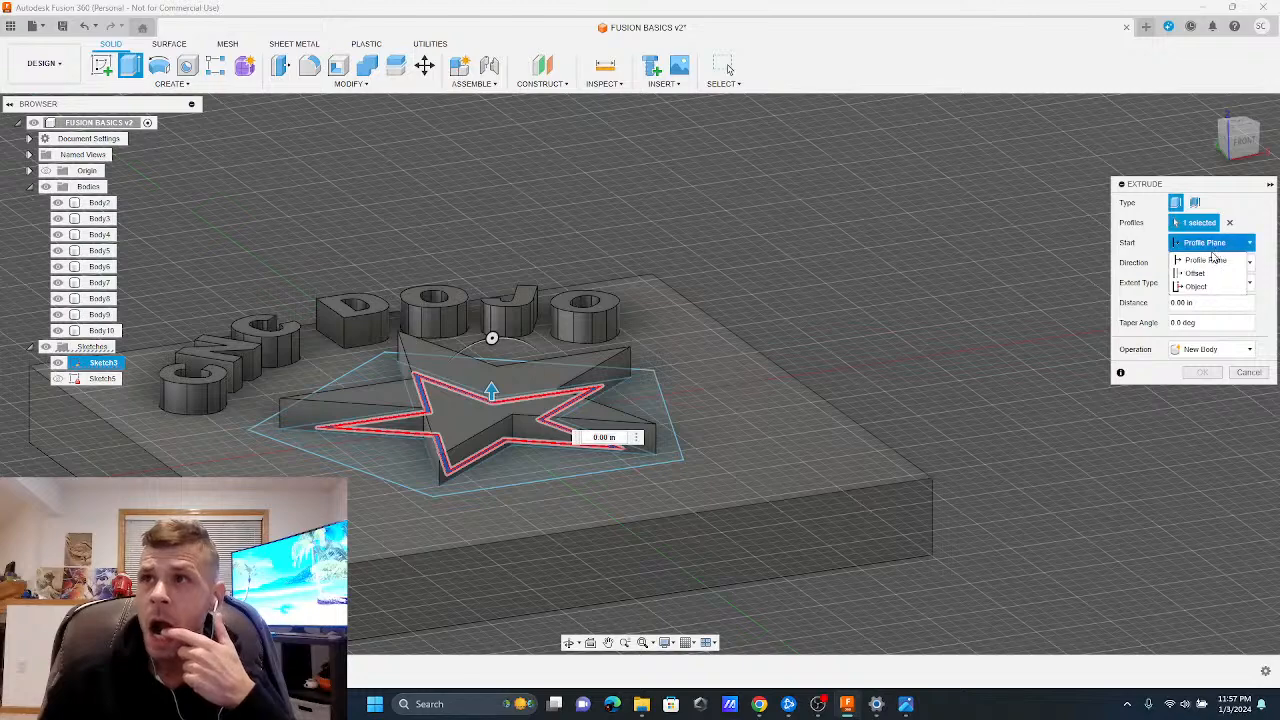
click(1217, 255)
click(1219, 246)
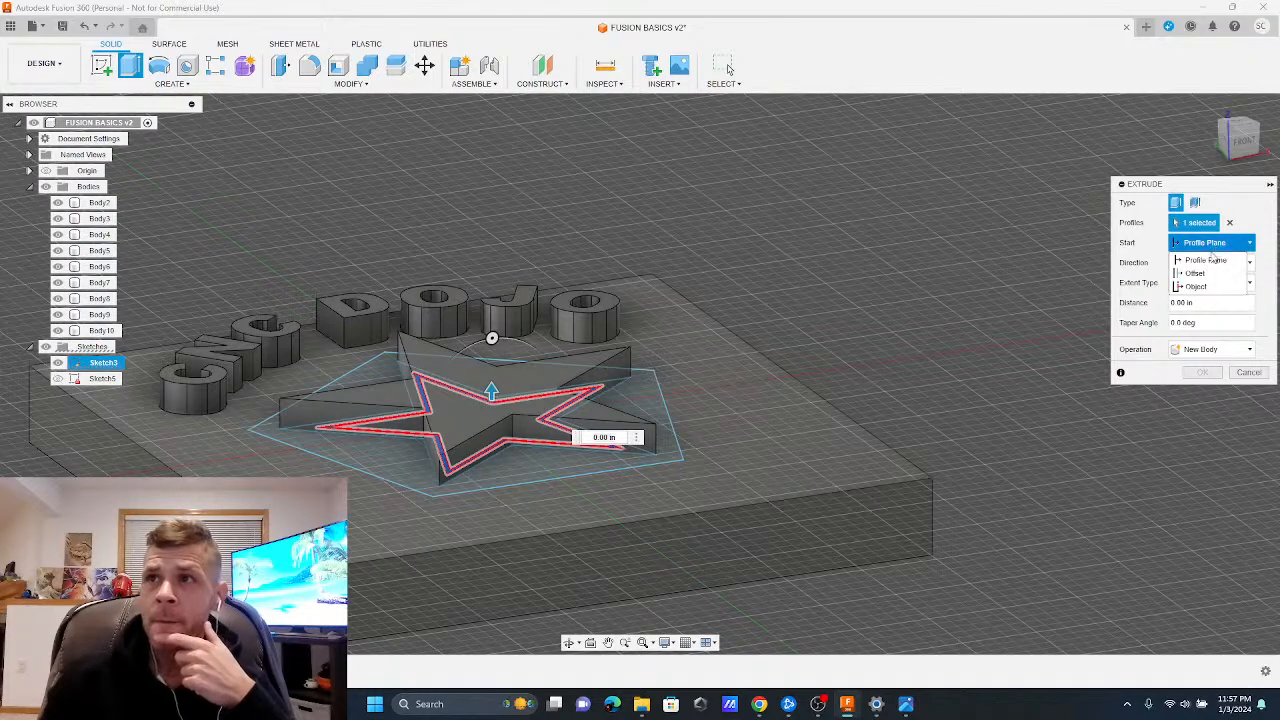
click(1196, 287)
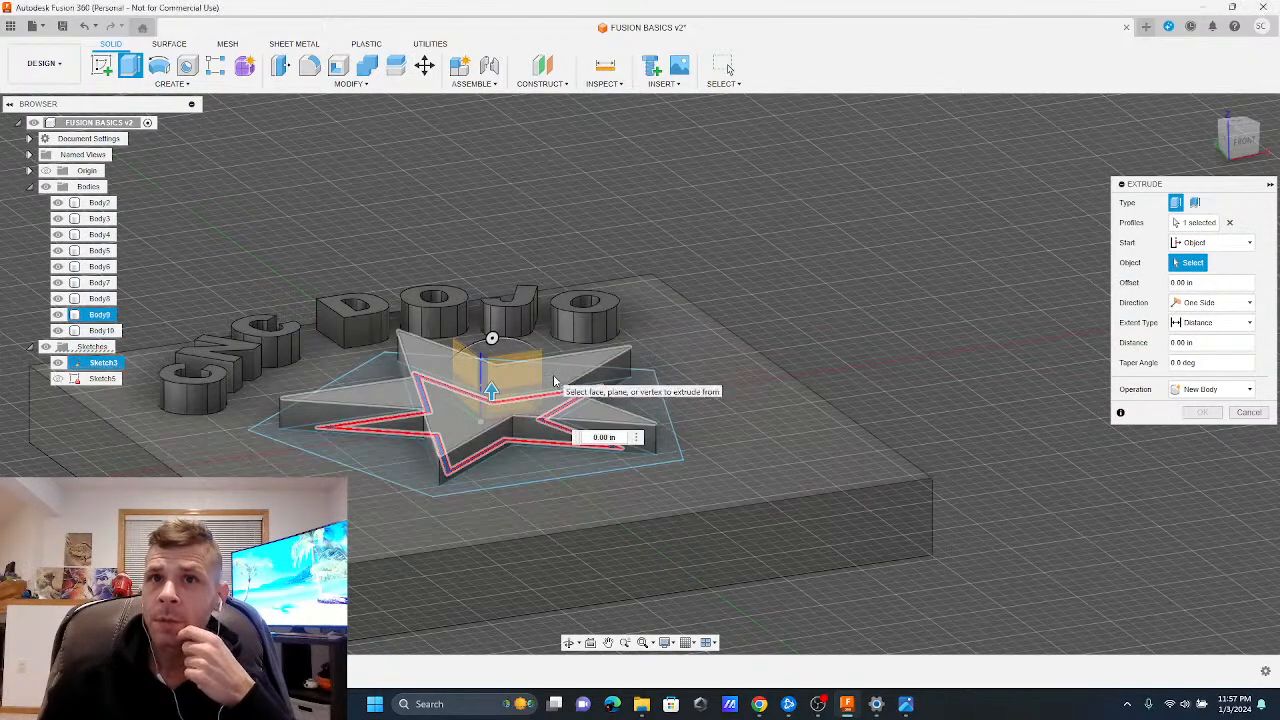
click(565, 385)
scroll(486, 368, up, 3)
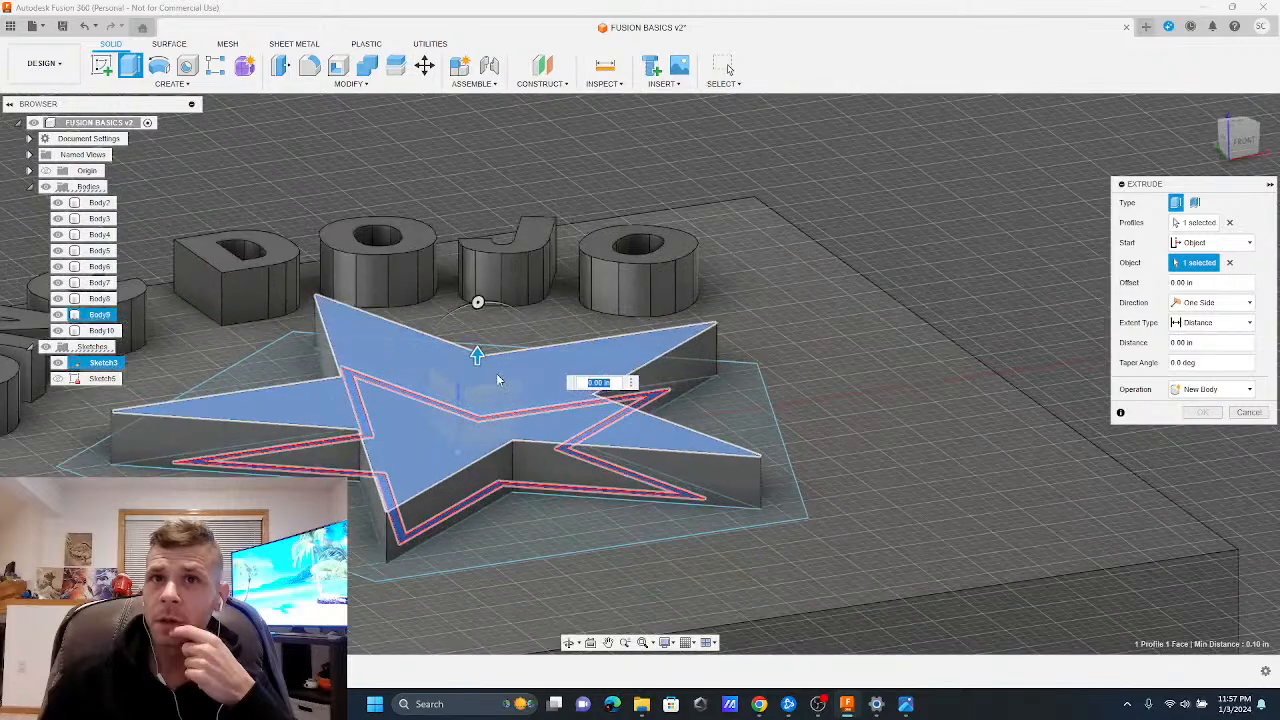
drag(476, 362, 418, 363)
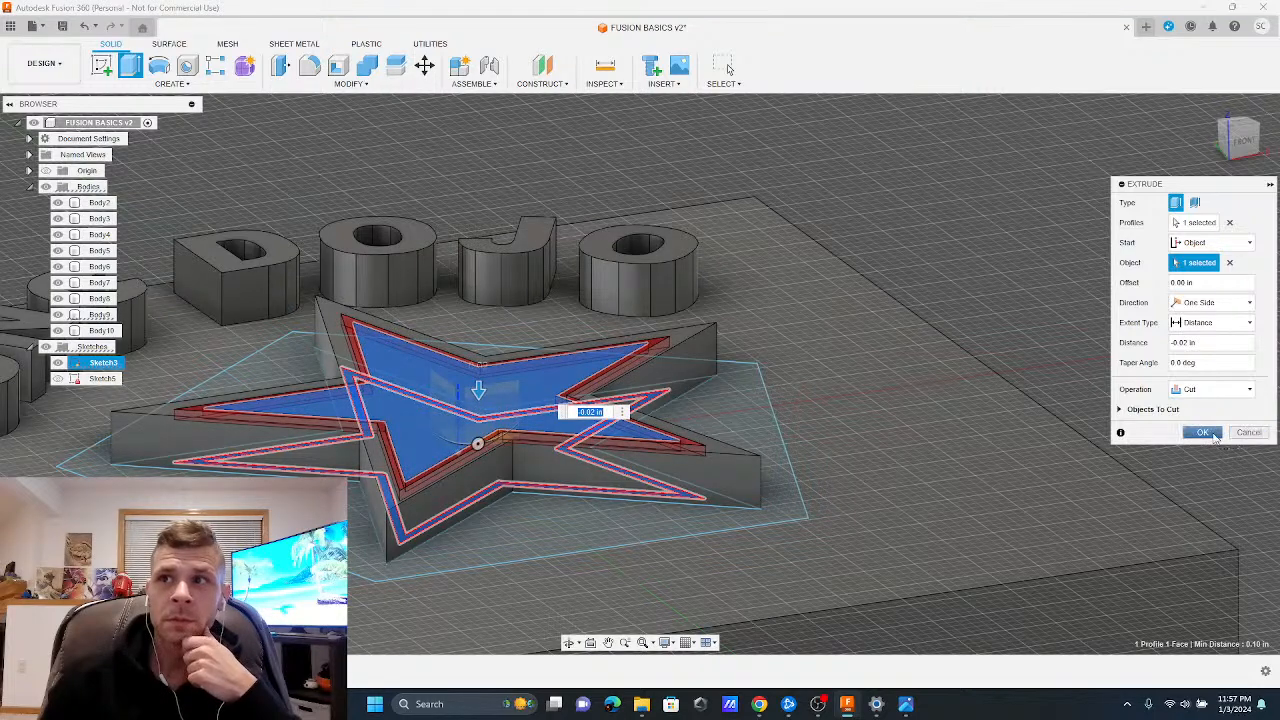
click(1204, 434)
Examine the band groove in the star and the lettered plate from above and at an angle
shift+middle_drag(968, 348, 843, 384)
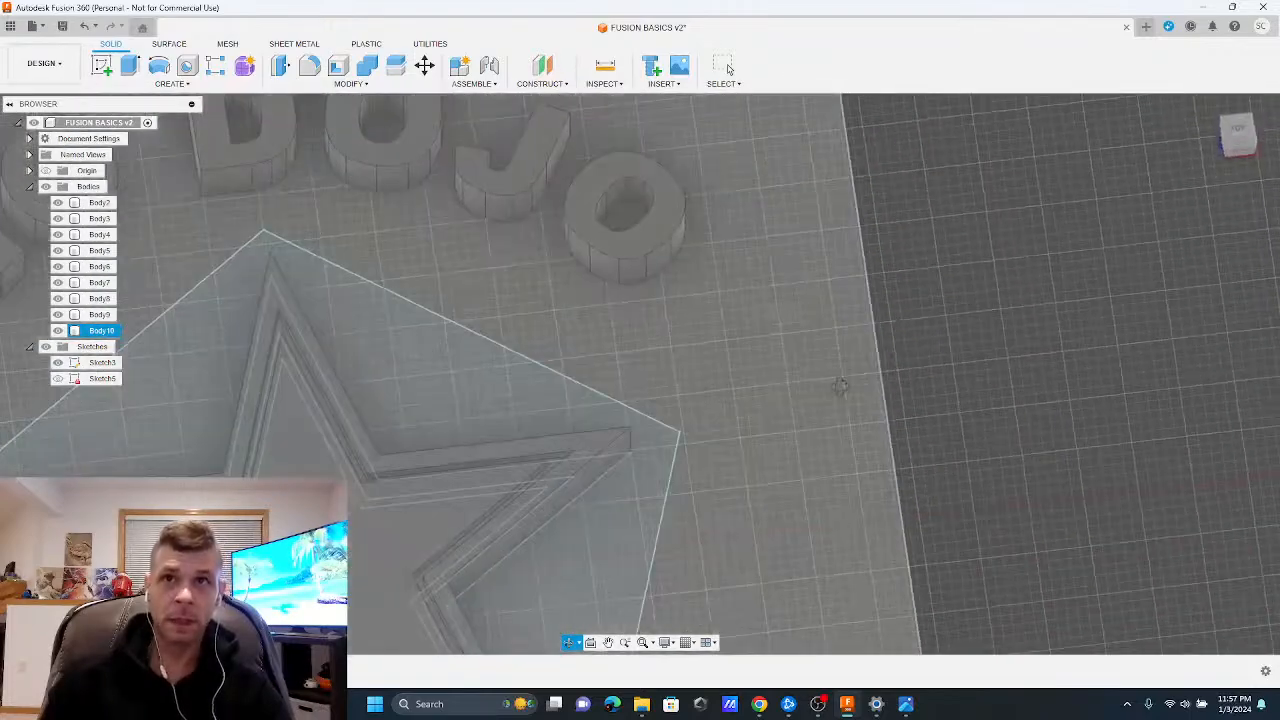
scroll(845, 384, down, 2)
scroll(845, 384, up, 2)
scroll(843, 378, down, 4)
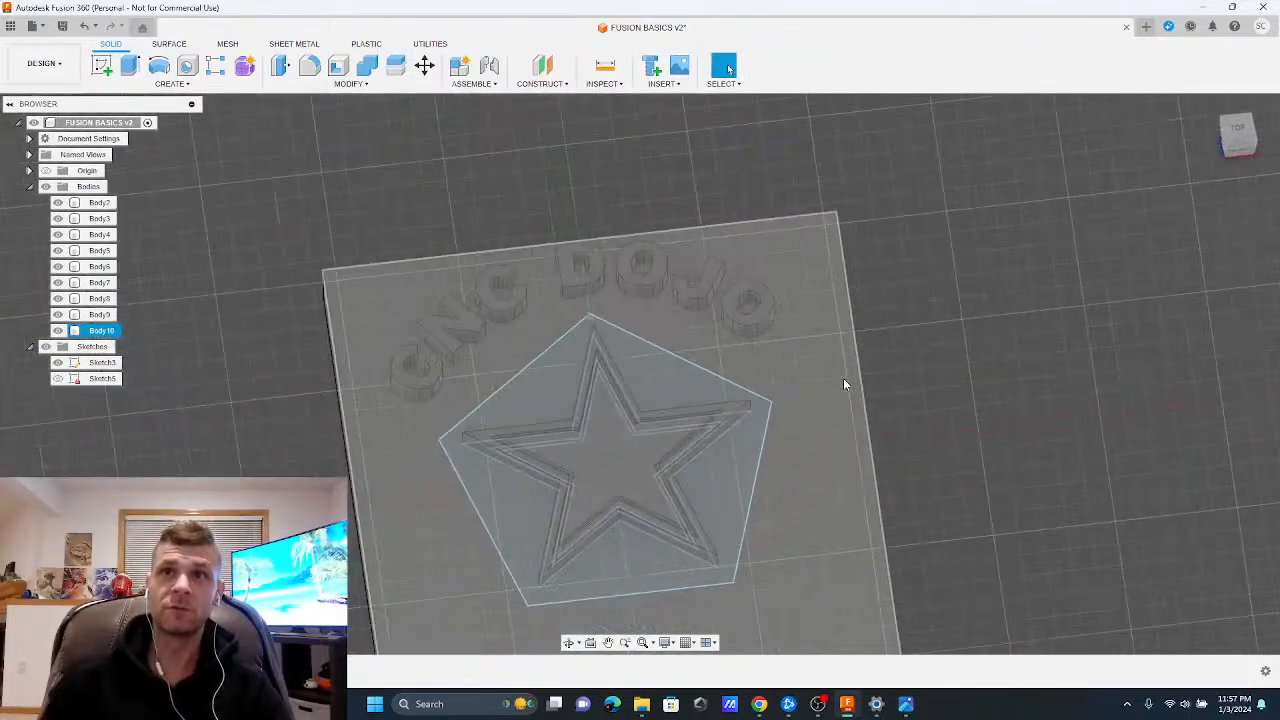
click(1086, 442)
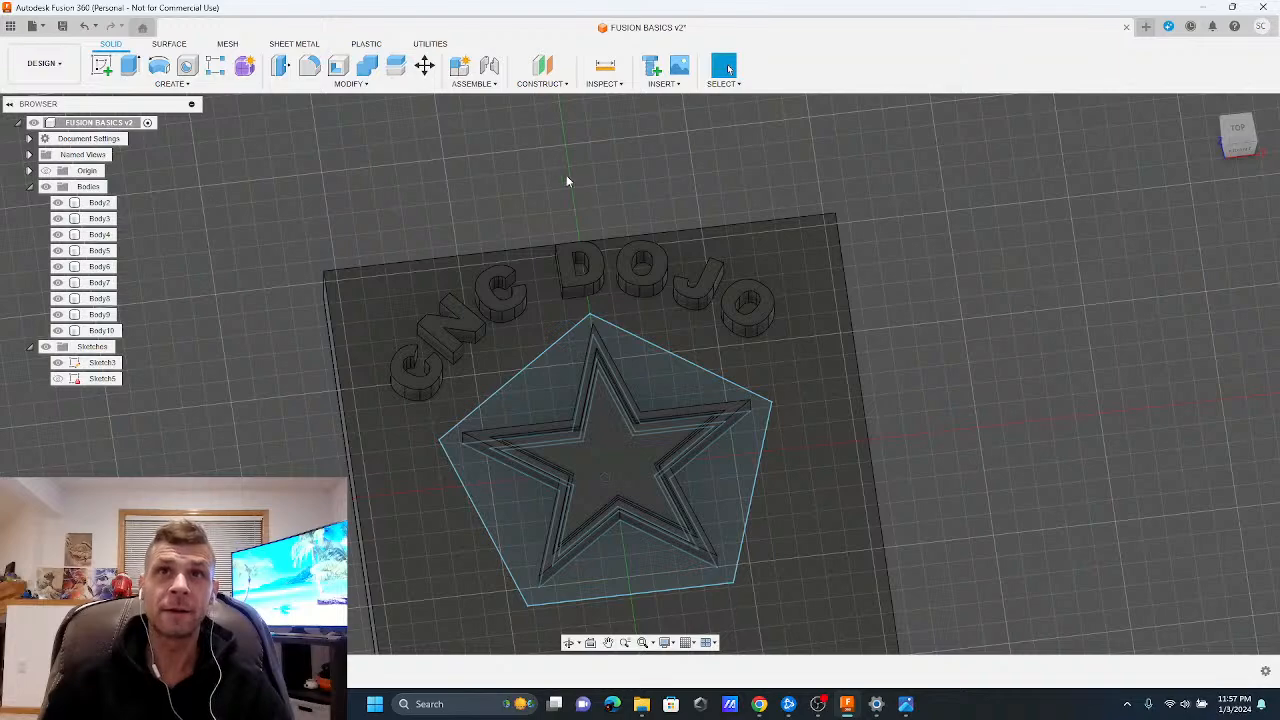
scroll(693, 203, down, 2)
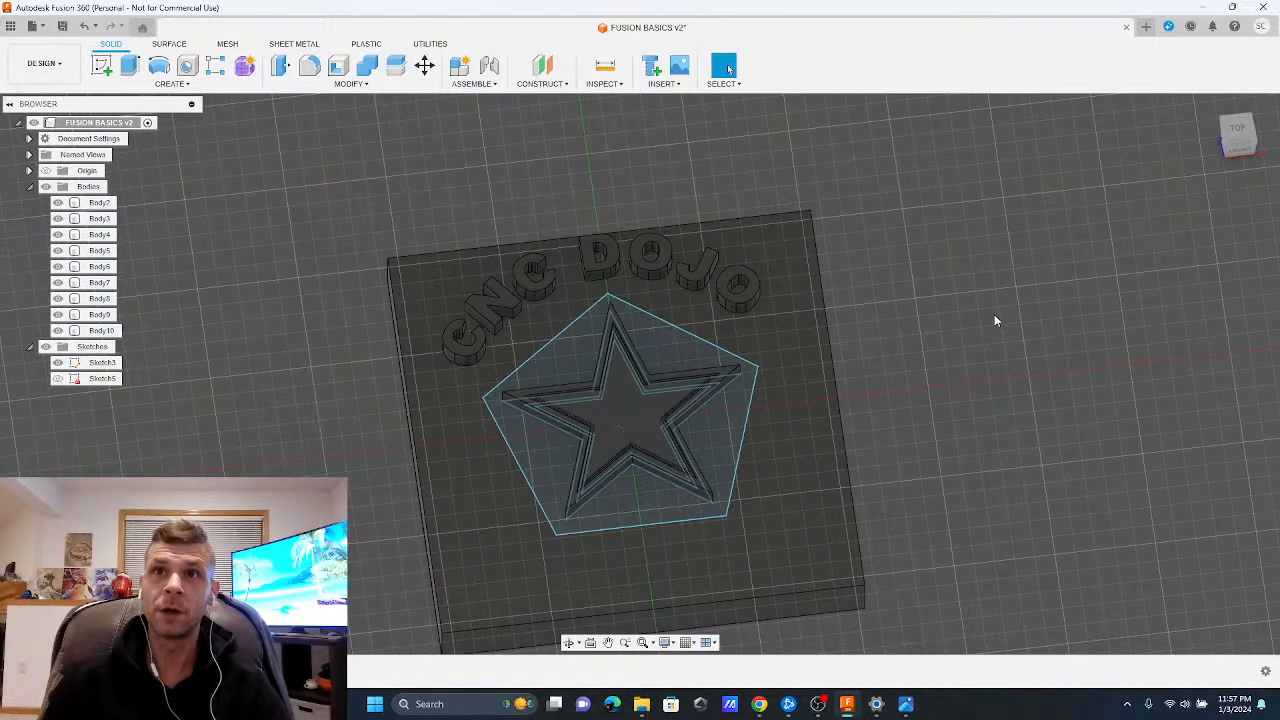
scroll(872, 376, up, 2)
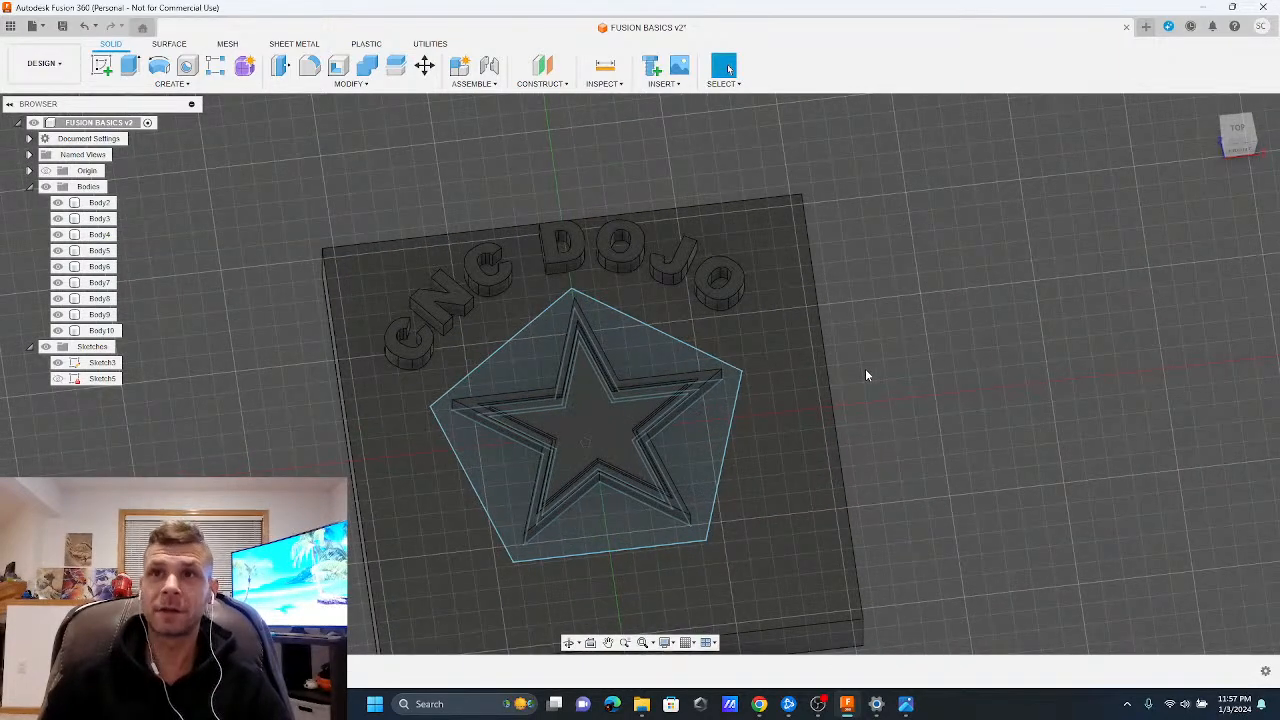
shift+middle_drag(866, 375, 866, 323)
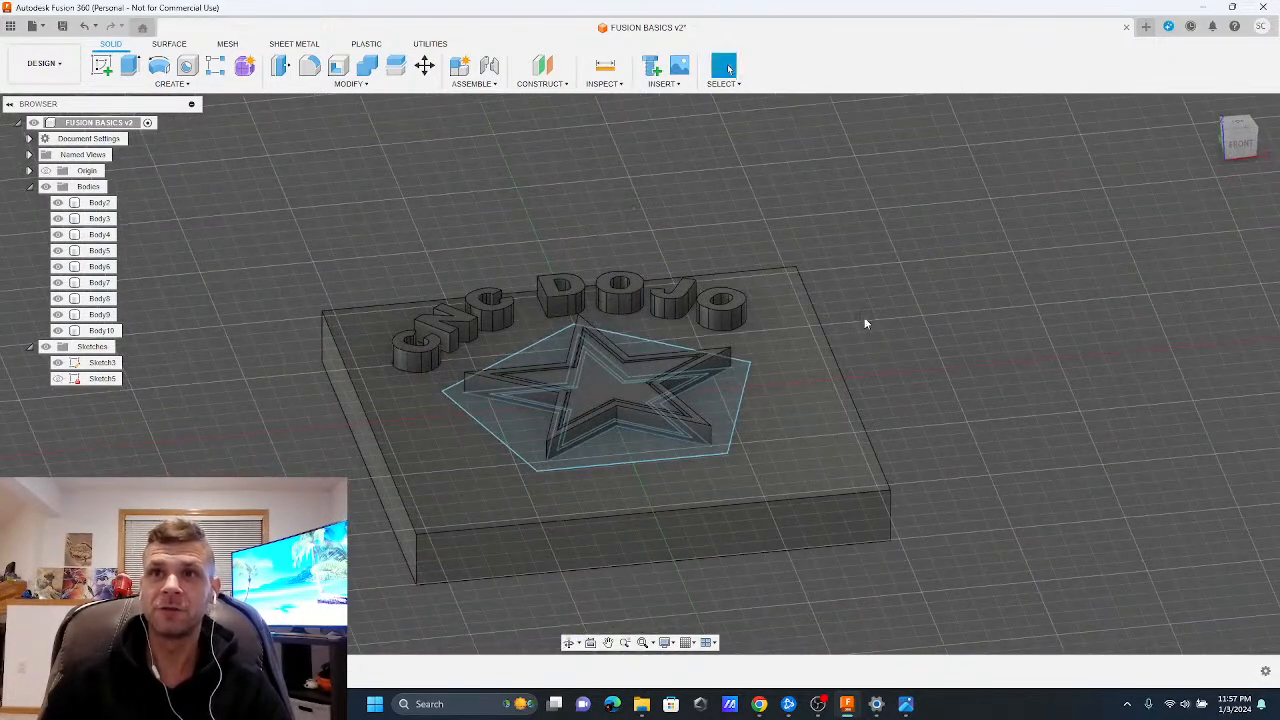
Hide the star sketch, leaving the sketch with the square, circles and text hidden too
click(66, 366)
click(356, 261)
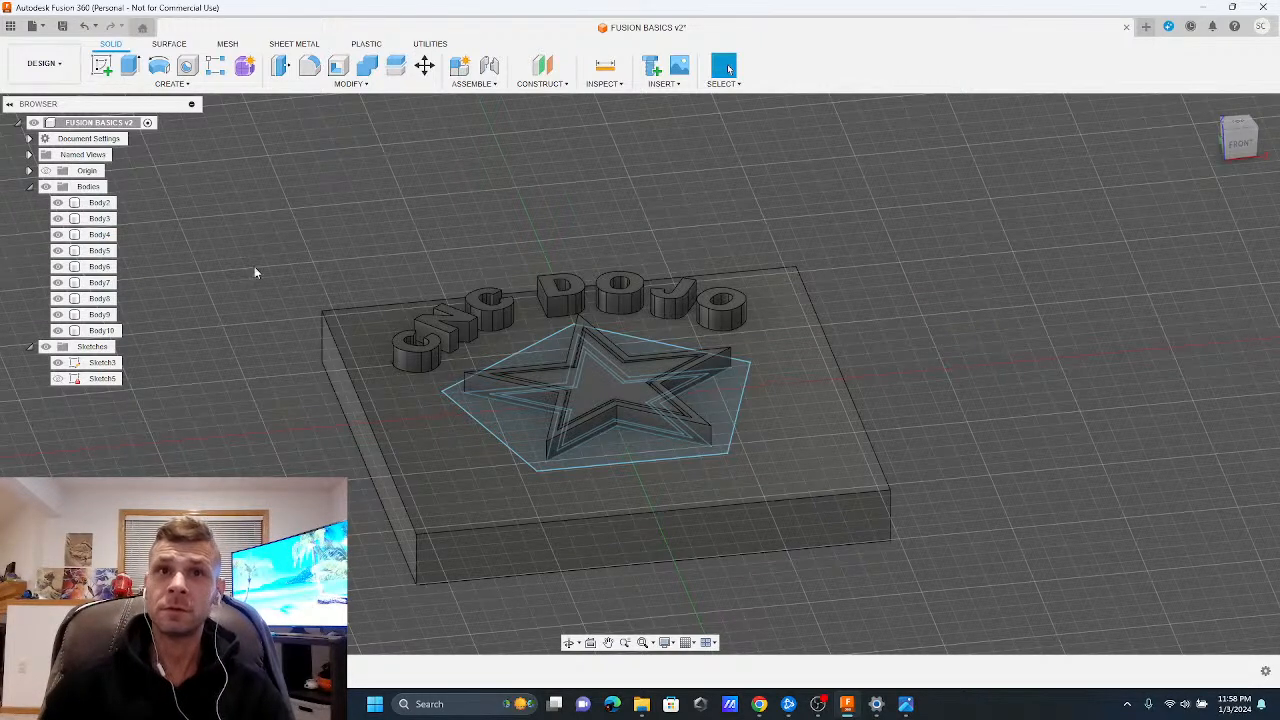
click(58, 385)
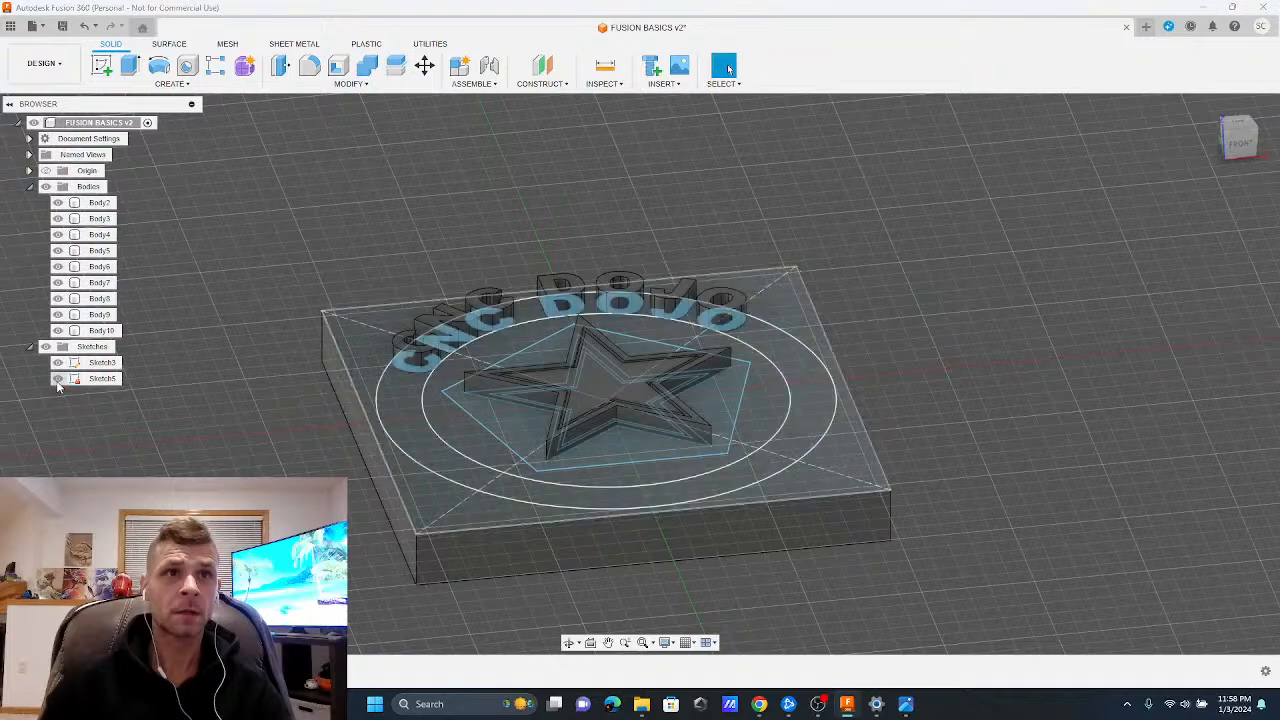
click(57, 385)
click(57, 366)
Inspect the star's inner face and groove up close, and the whole plate with its lettering from above
mouse_move(474, 229)
shift+middle_down()
mouse_move(480, 250)
mouse_move(521, 260)
shift+middle_up()
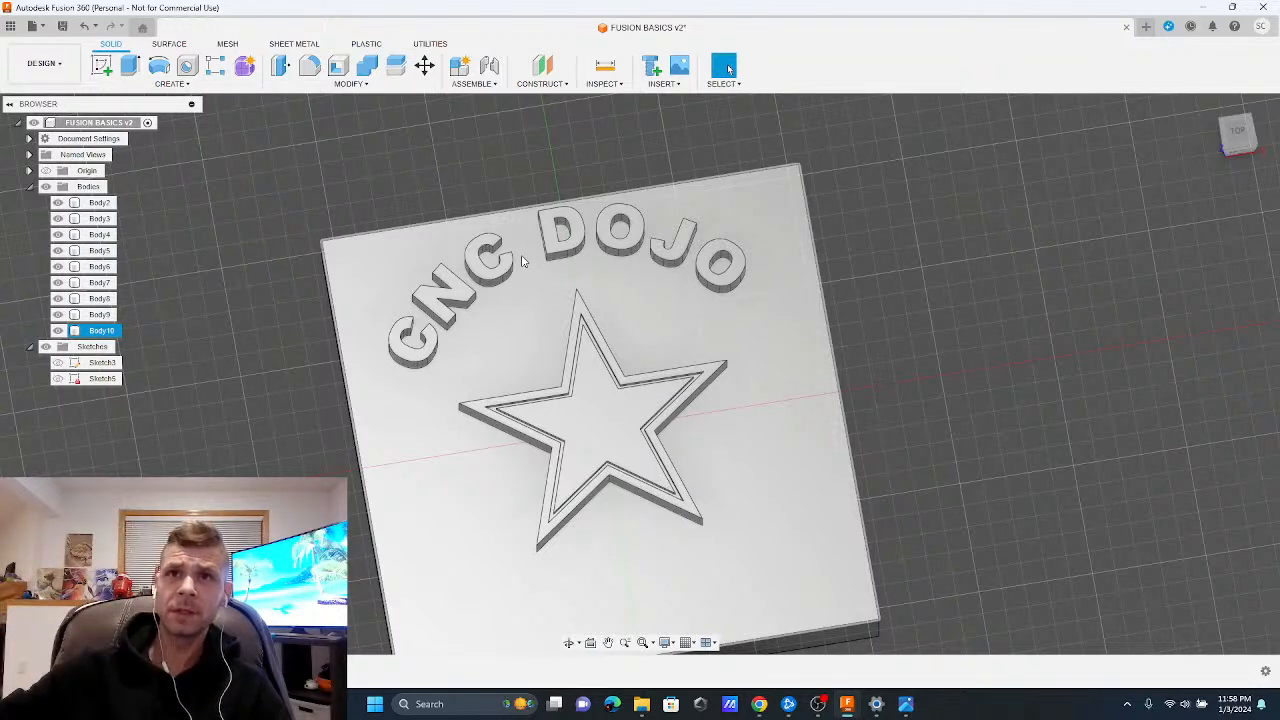
click(770, 147)
shift+middle_drag(655, 309, 640, 272)
click(537, 434)
scroll(537, 434, up, 10)
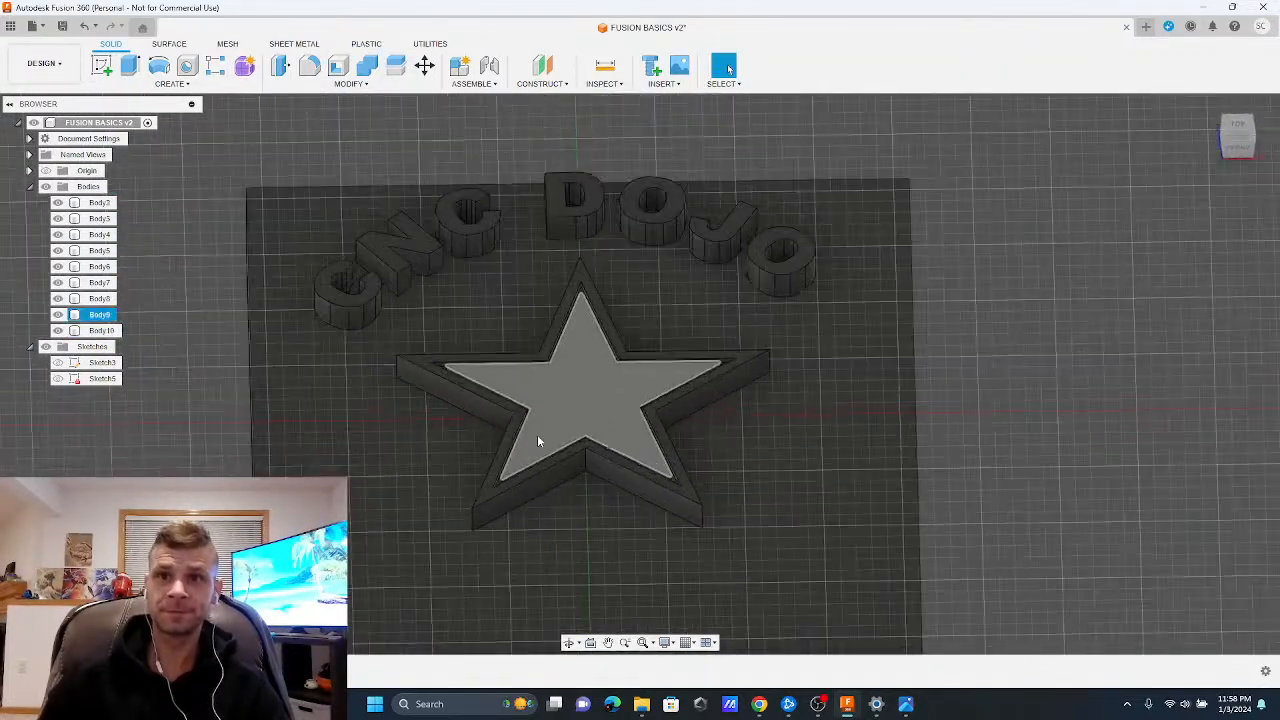
scroll(450, 390, down, 10)
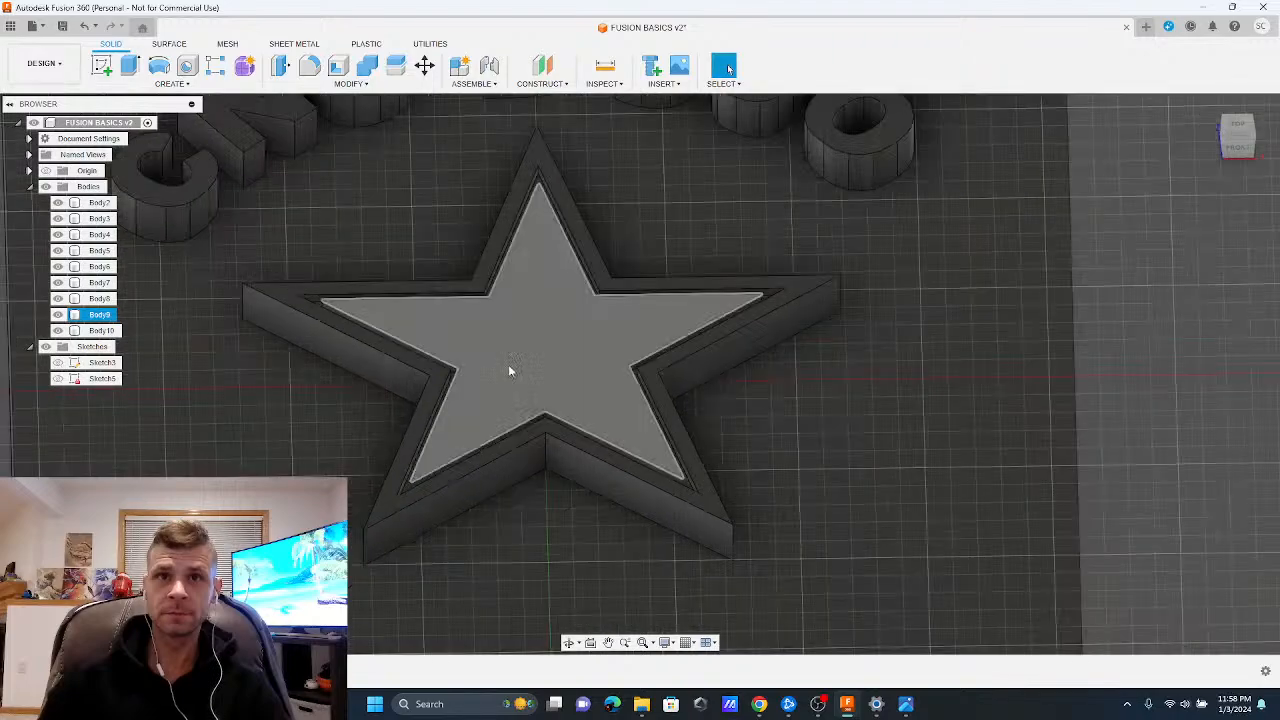
click(607, 268)
shift+middle_drag(607, 287, 605, 314)
scroll(587, 302, up, 3)
scroll(587, 302, down, 6)
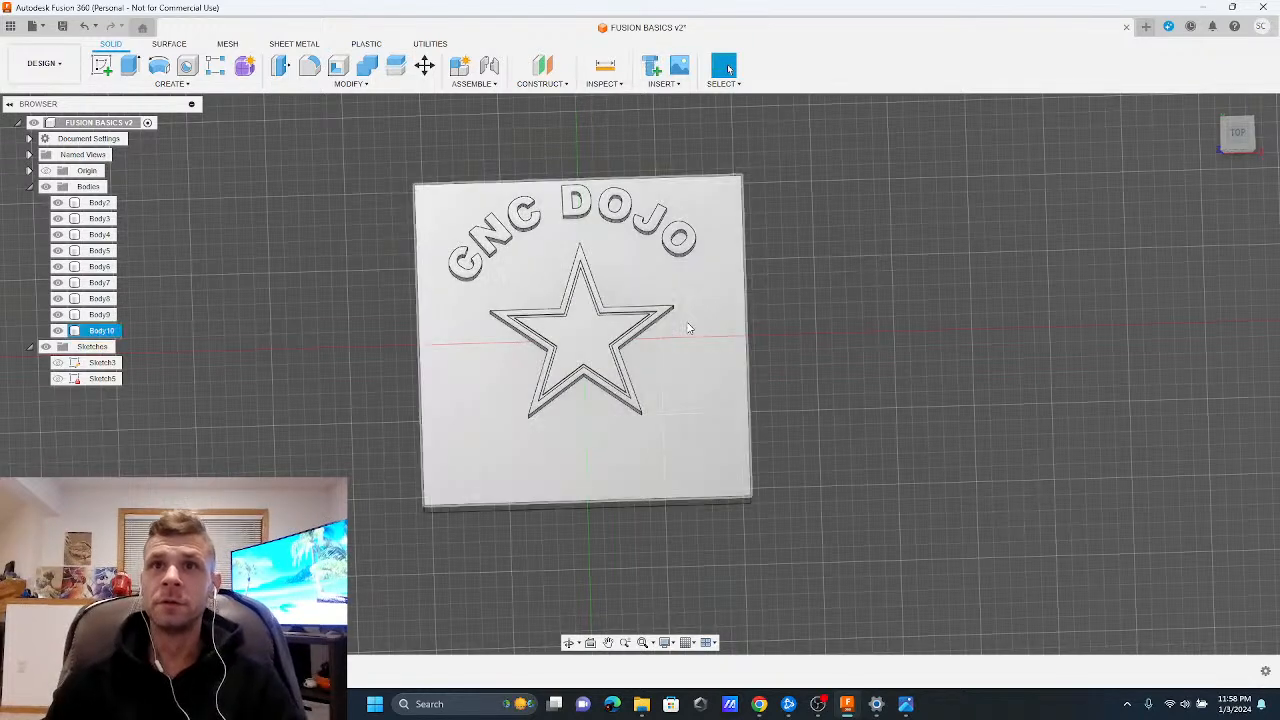
Select the star and letter bodies one by one to identify which part of the model each one is
click(95, 313)
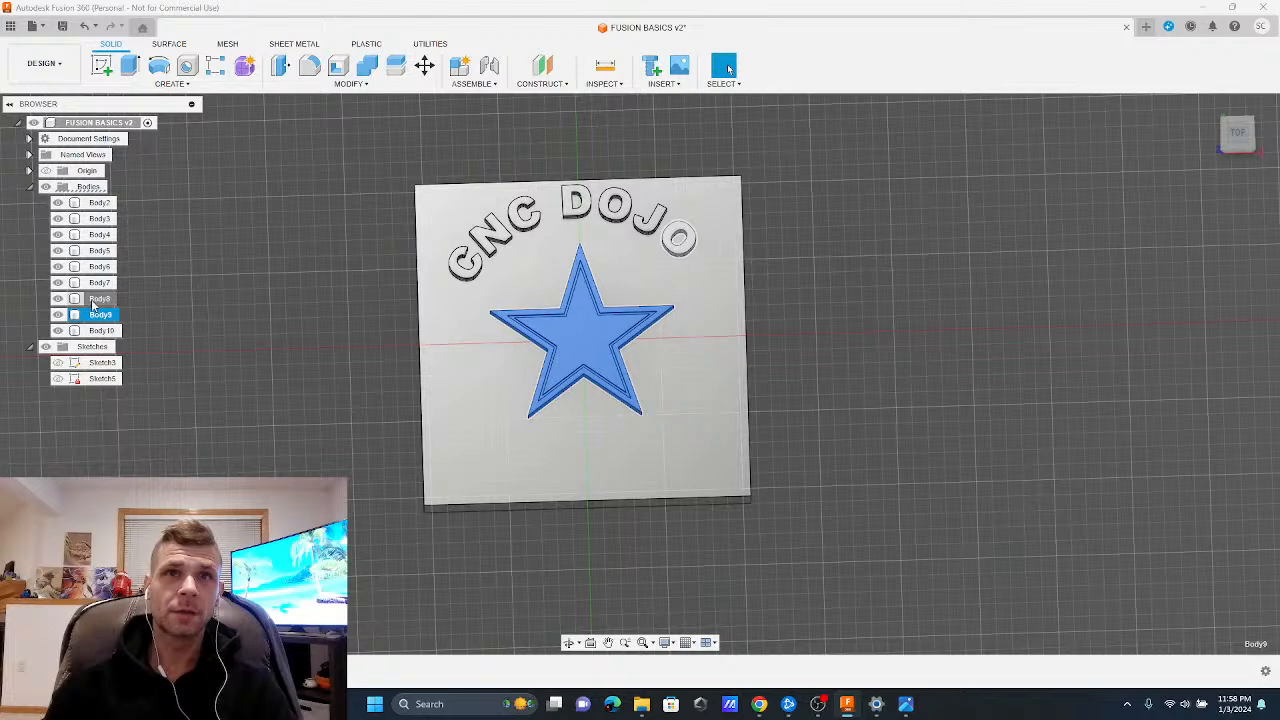
click(86, 299)
click(92, 283)
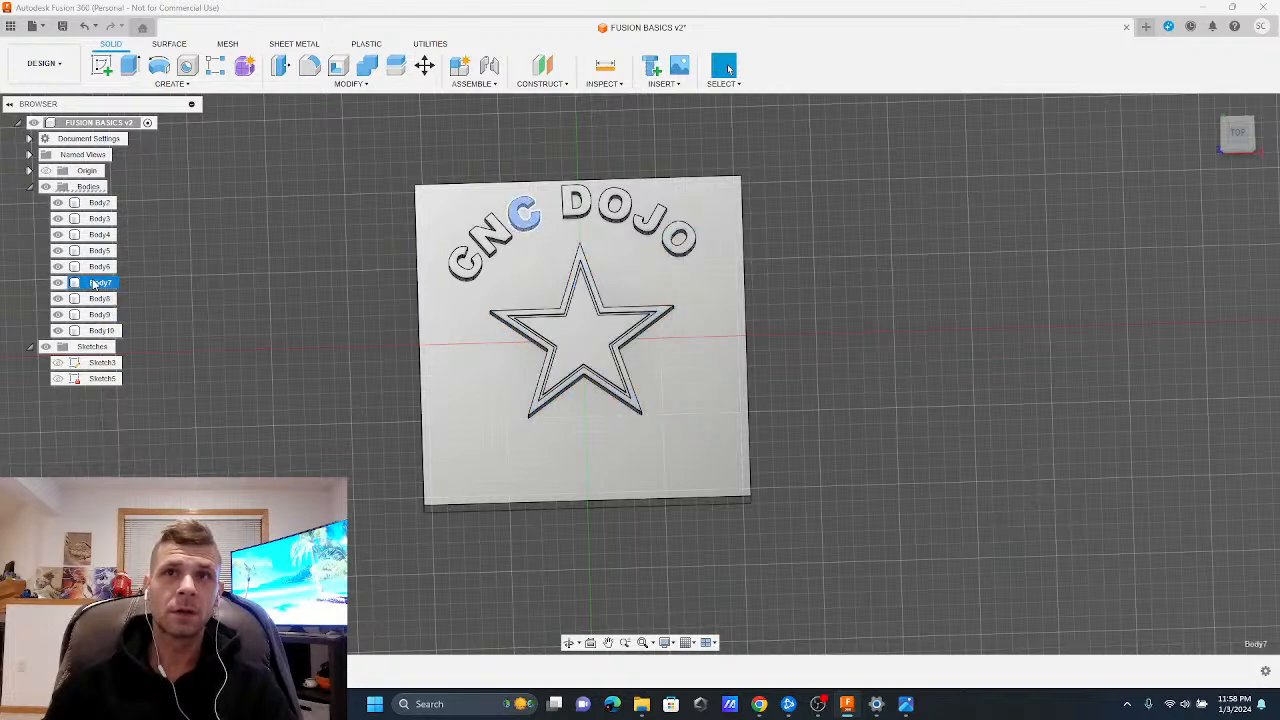
click(98, 267)
click(104, 250)
click(100, 234)
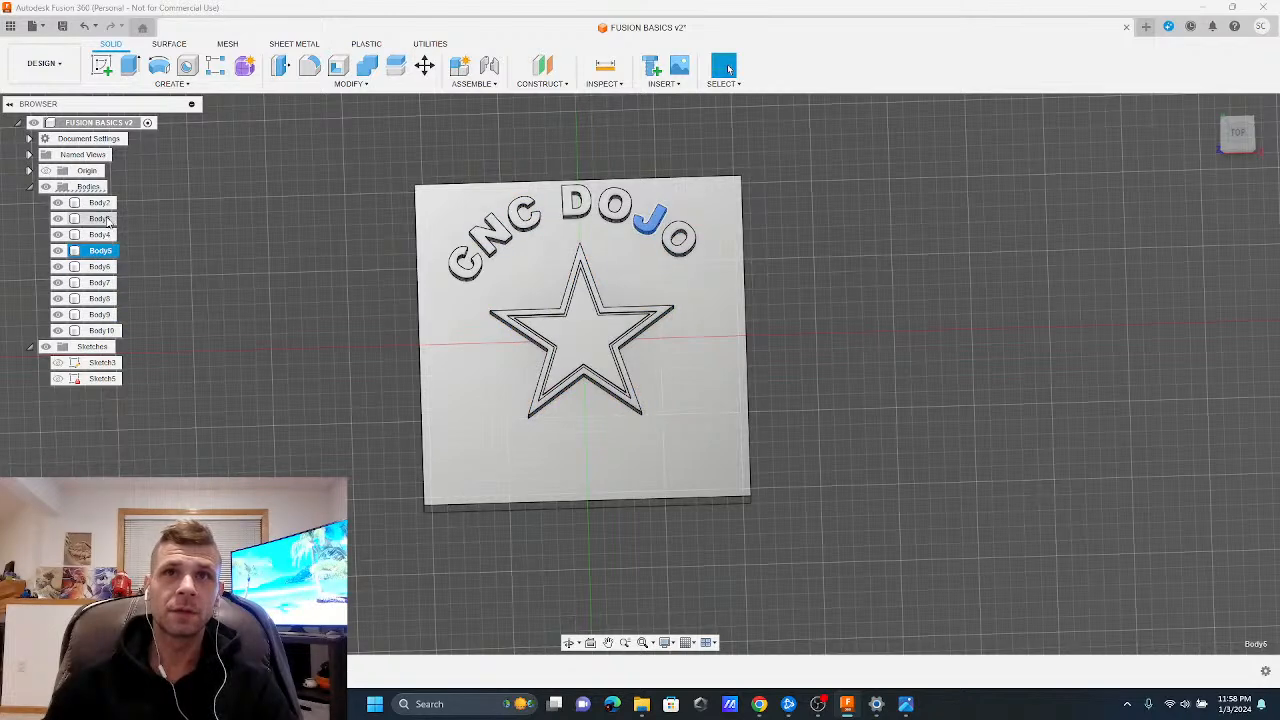
click(100, 218)
click(92, 187)
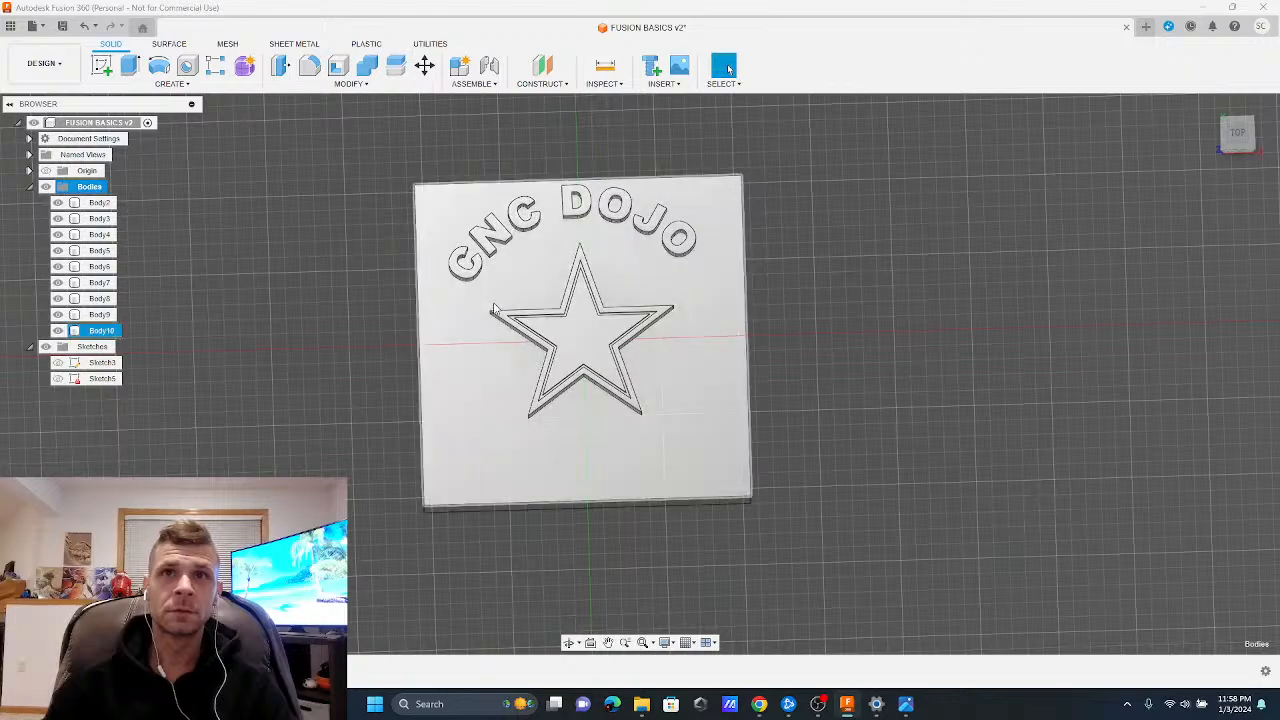
Examine the star's raised border and recessed groove at a low angle, and the complete plate from above
shift+middle_drag(512, 365, 529, 240)
click(655, 330)
scroll(660, 332, up, 10)
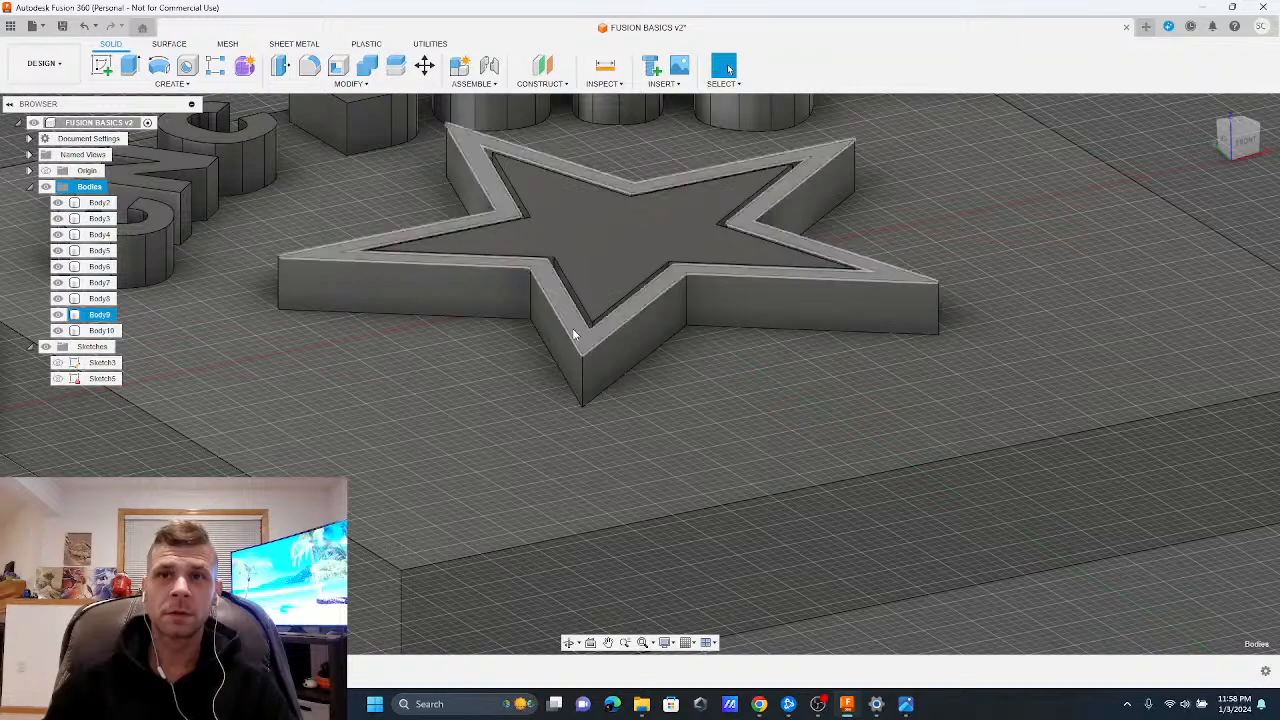
scroll(577, 340, up, 3)
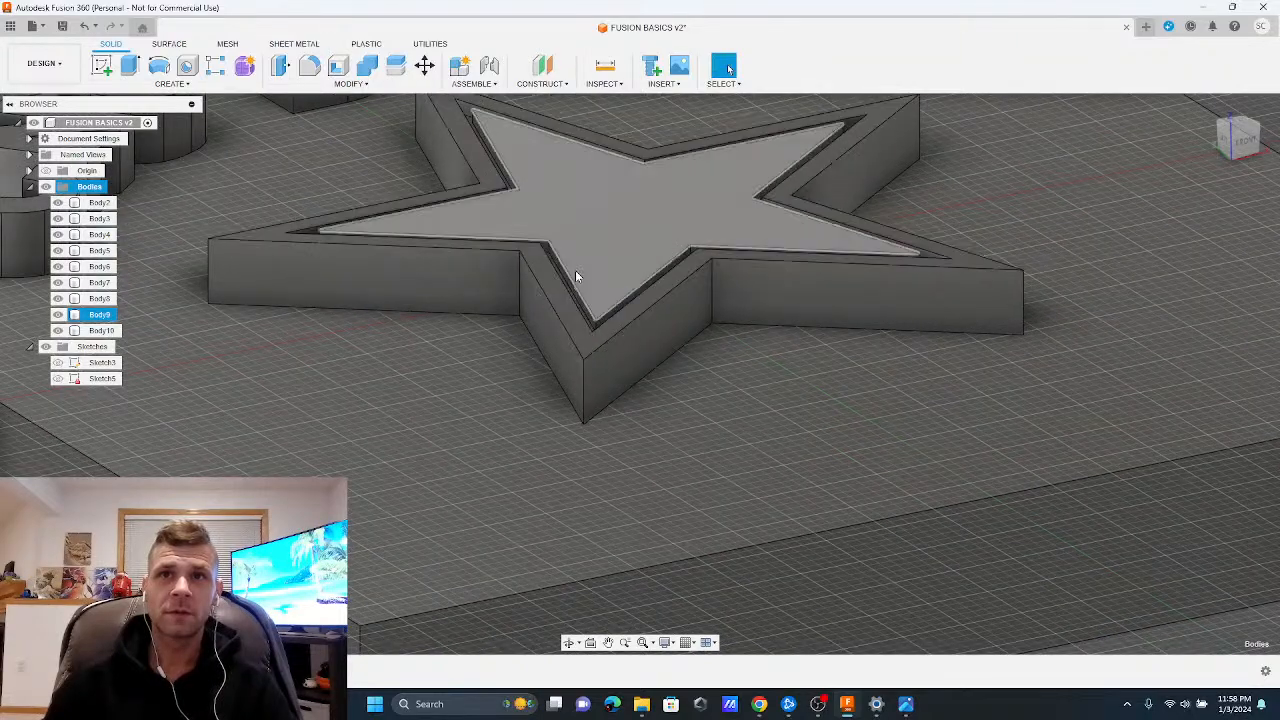
scroll(553, 300, up, 2)
scroll(551, 310, down, 5)
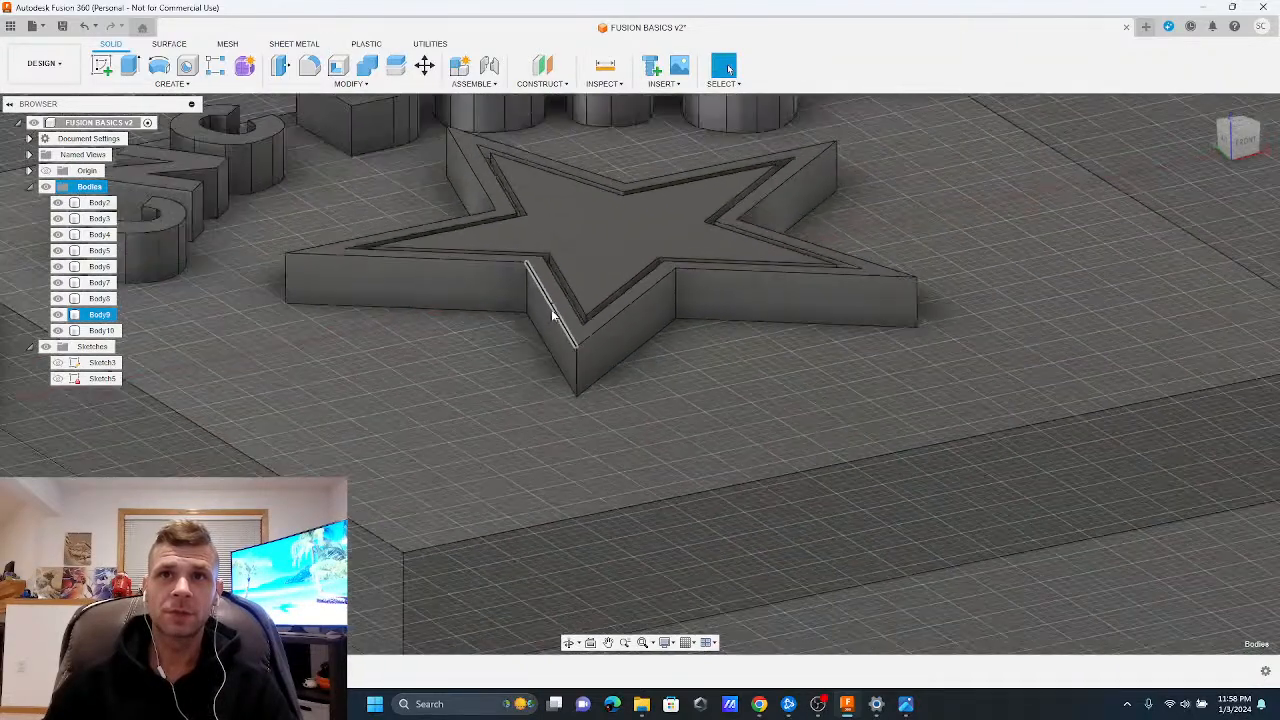
shift+middle_drag(534, 242, 418, 352)
scroll(418, 352, down, 8)
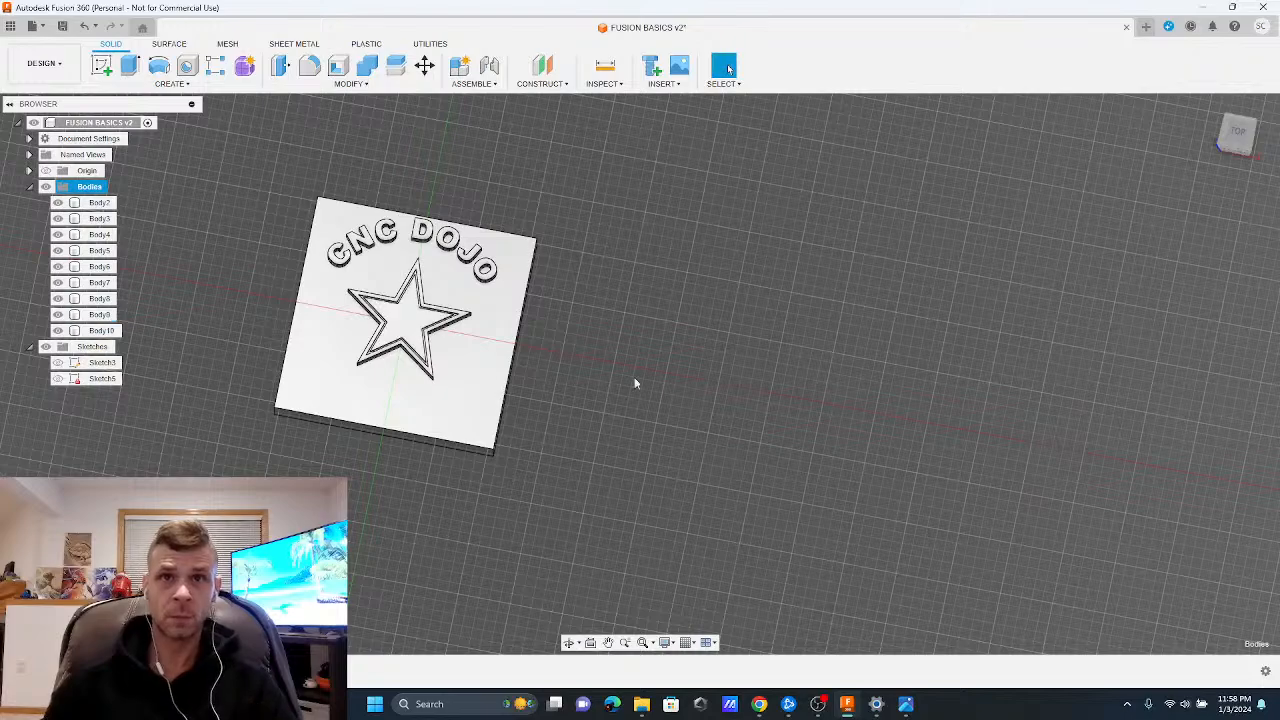
scroll(323, 331, down, 2)
scroll(309, 301, up, 5)
shift+middle_drag(418, 320, 551, 420)
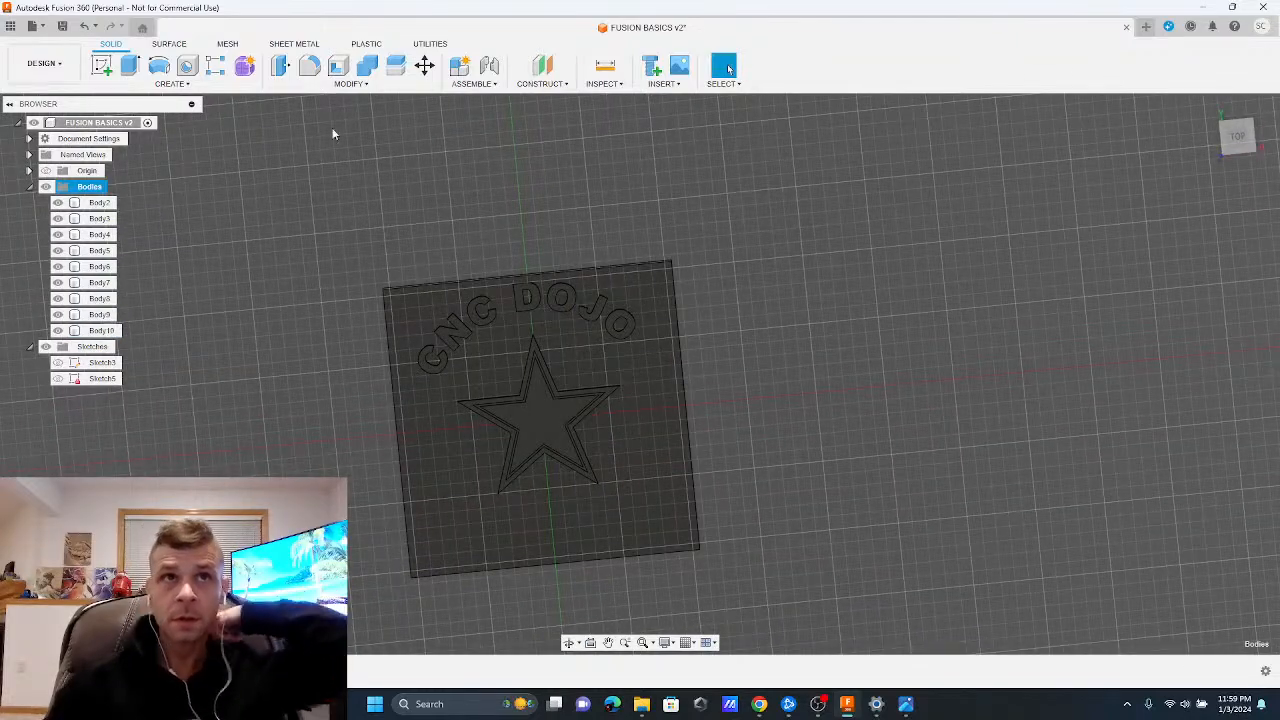
click(423, 161)
scroll(395, 172, down, 2)
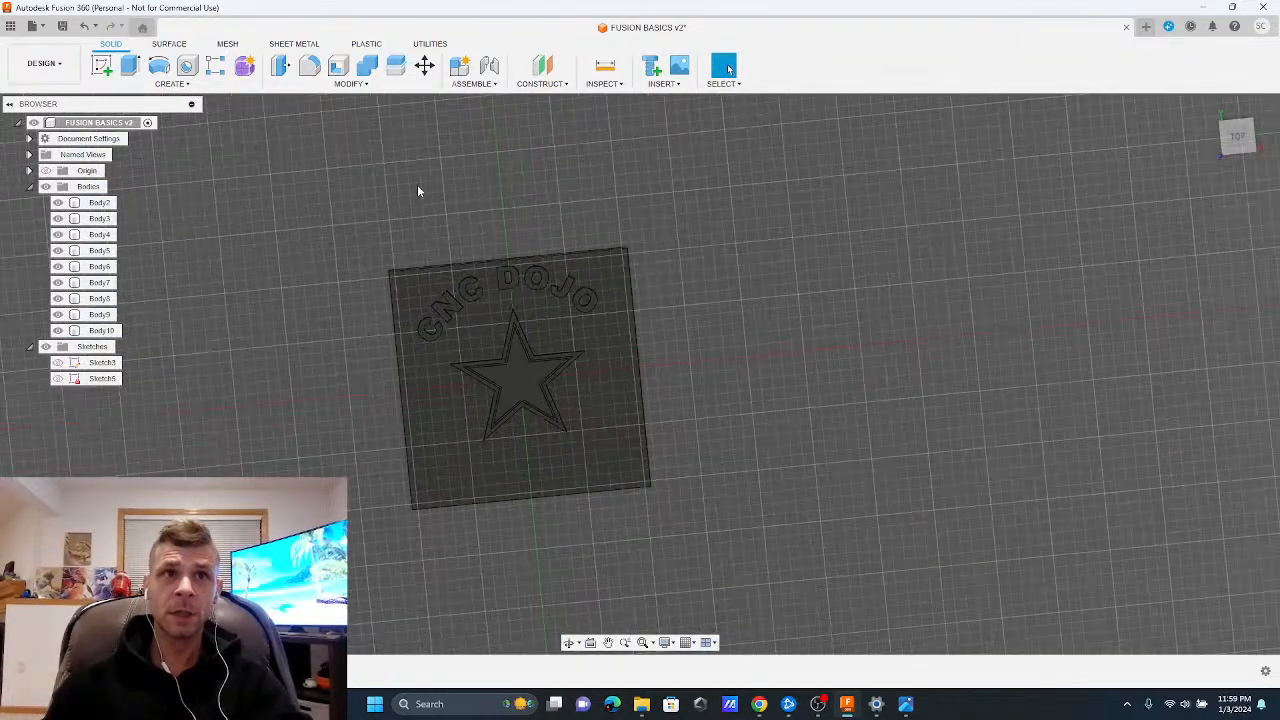
click(640, 391)
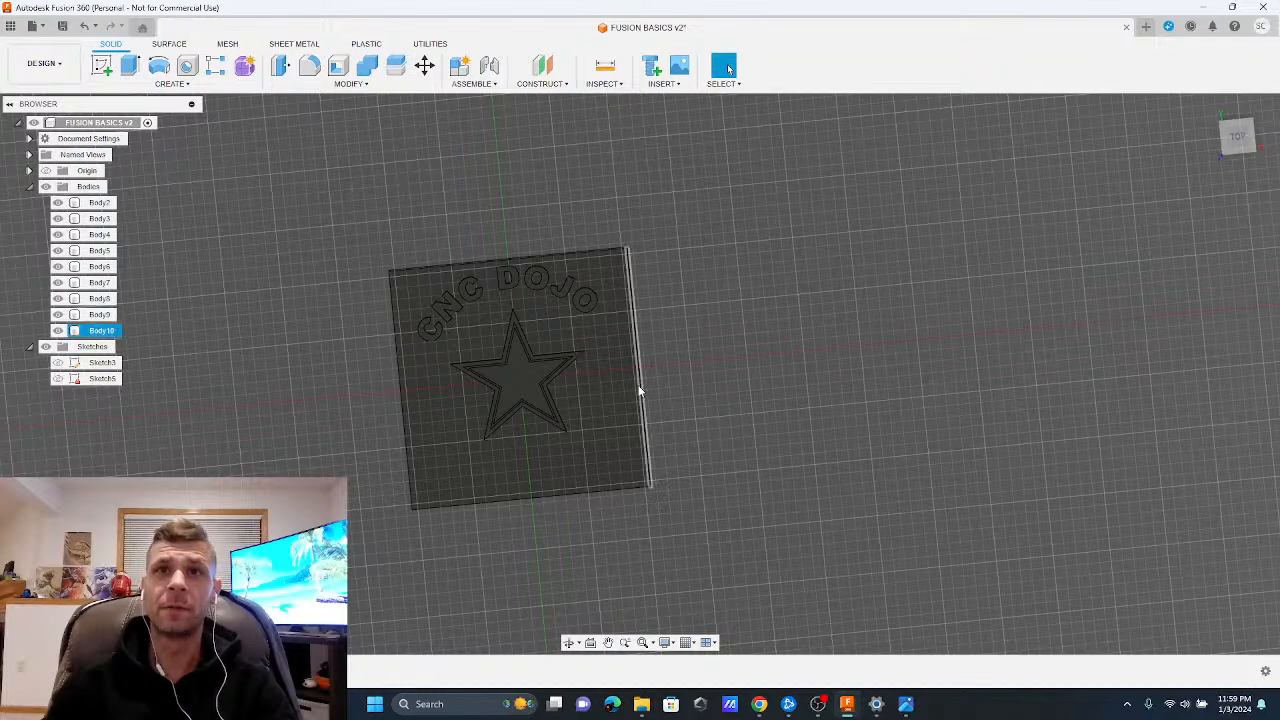
click(664, 461)
shift+middle_drag(777, 543, 592, 403)
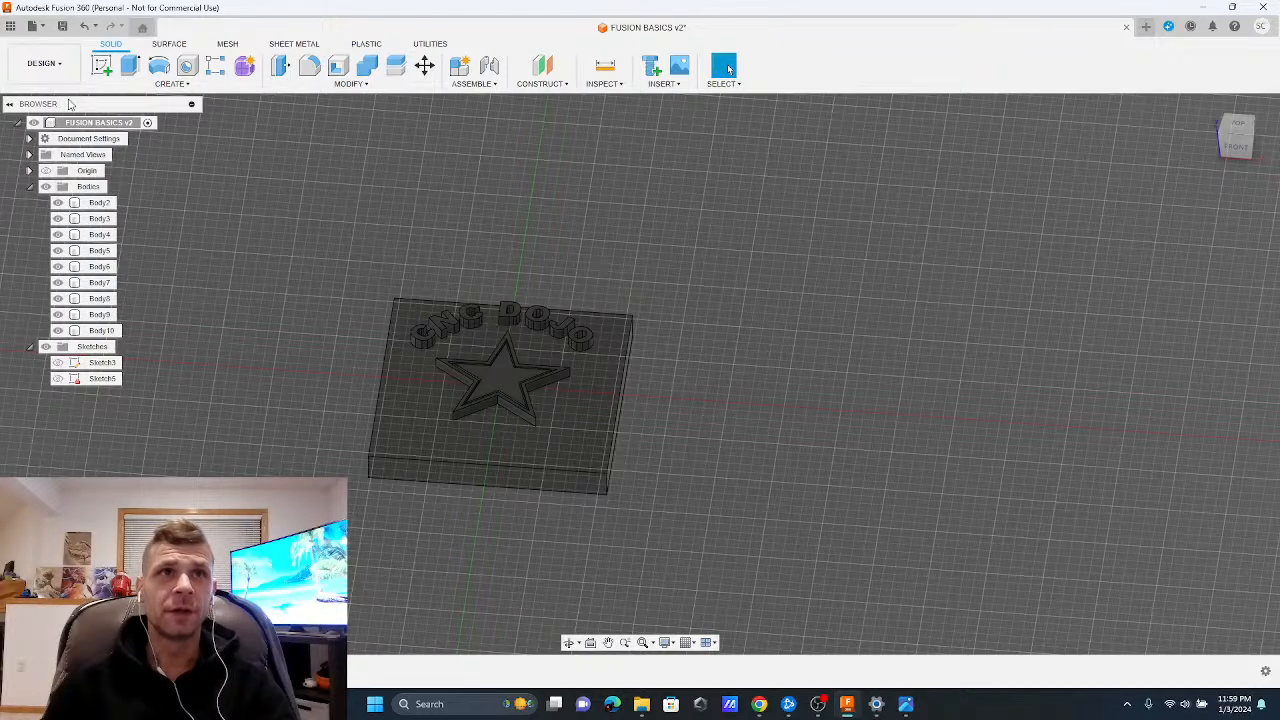
click(176, 86)
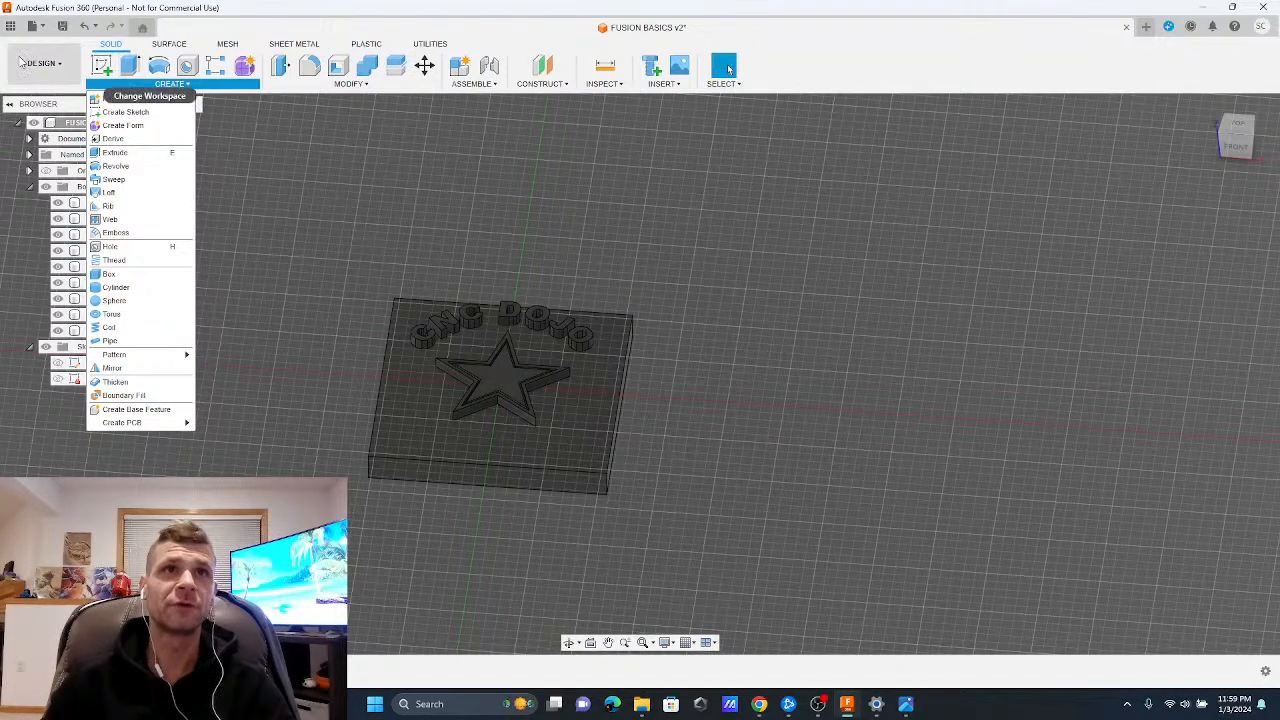
click(20, 62)
click(62, 103)
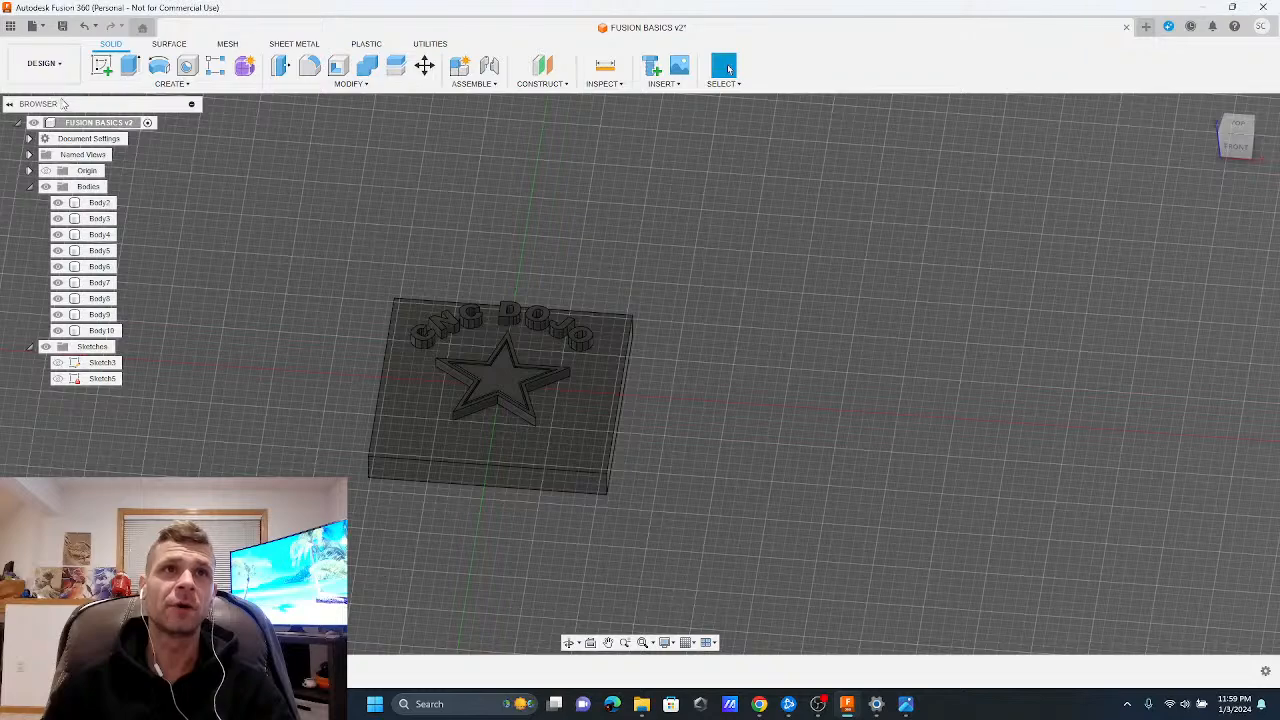
click(170, 83)
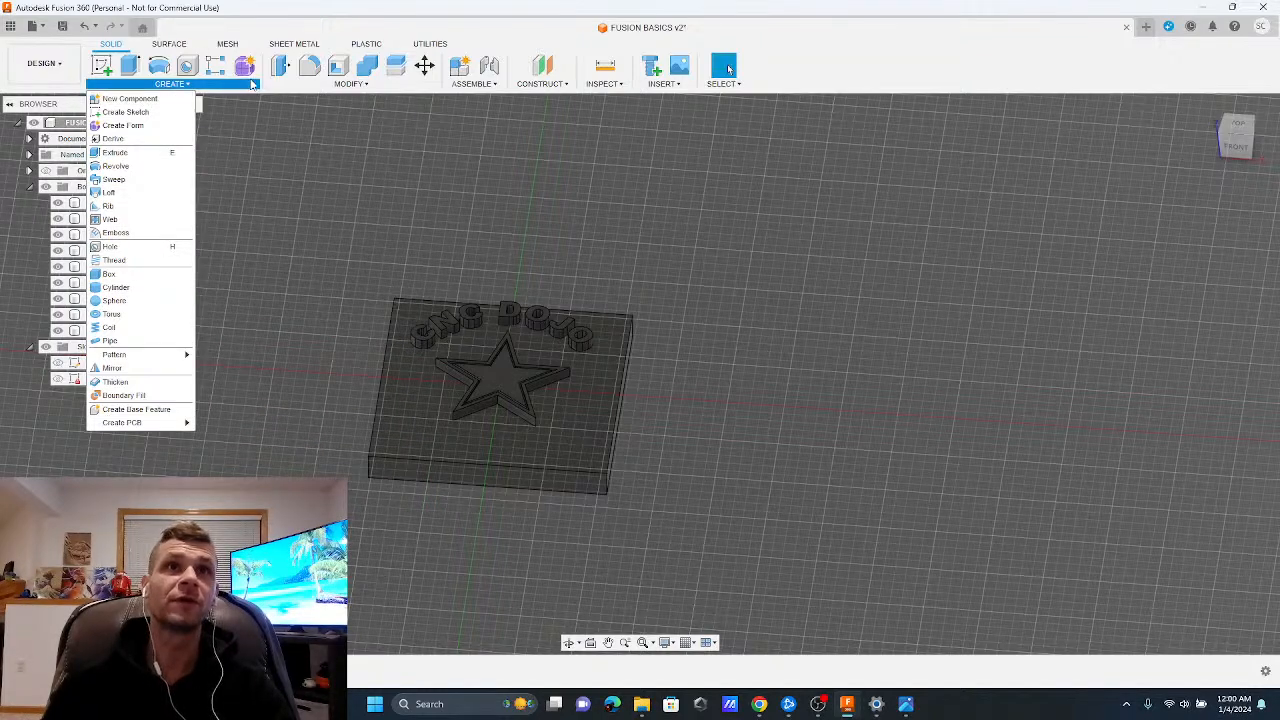
click(347, 84)
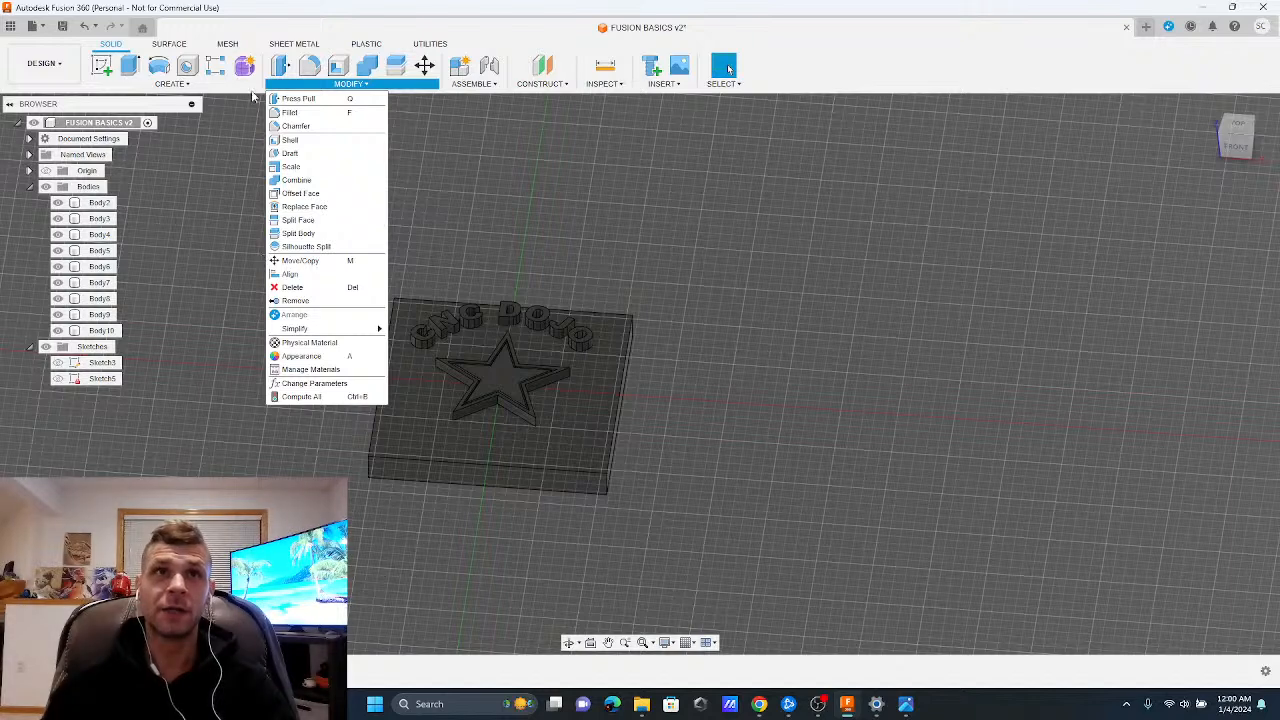
click(205, 247)
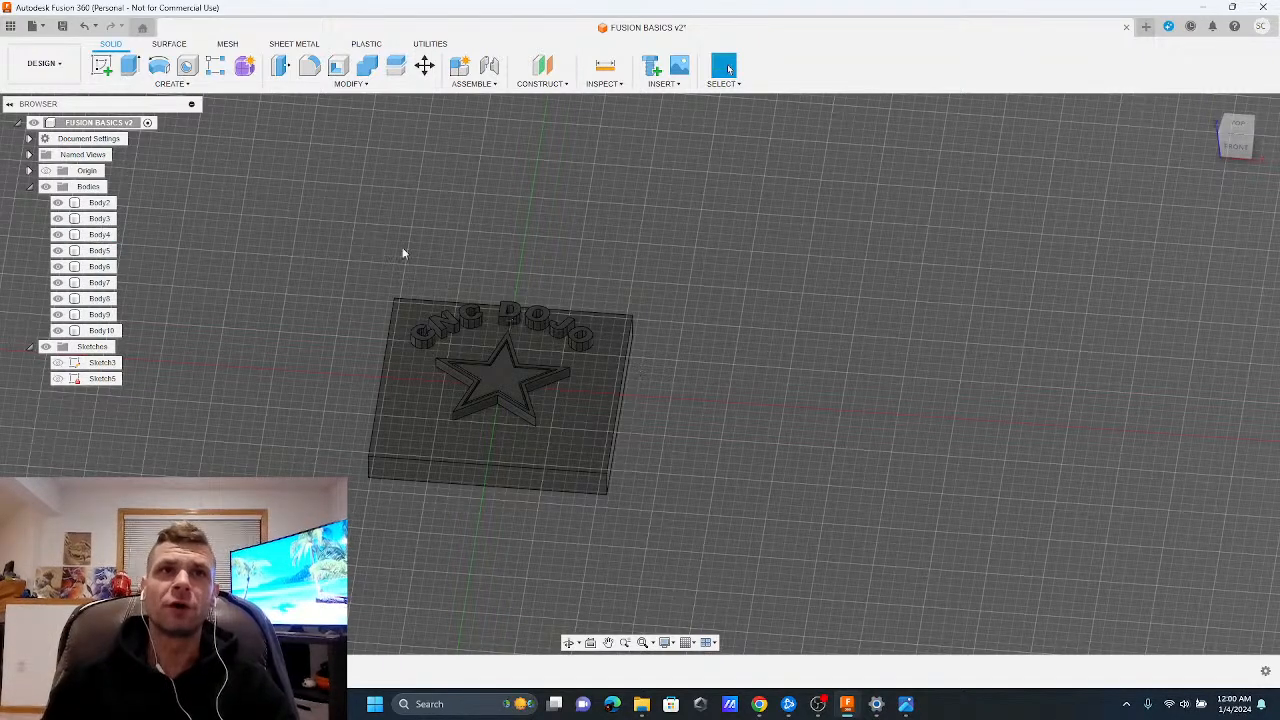
click(542, 316)
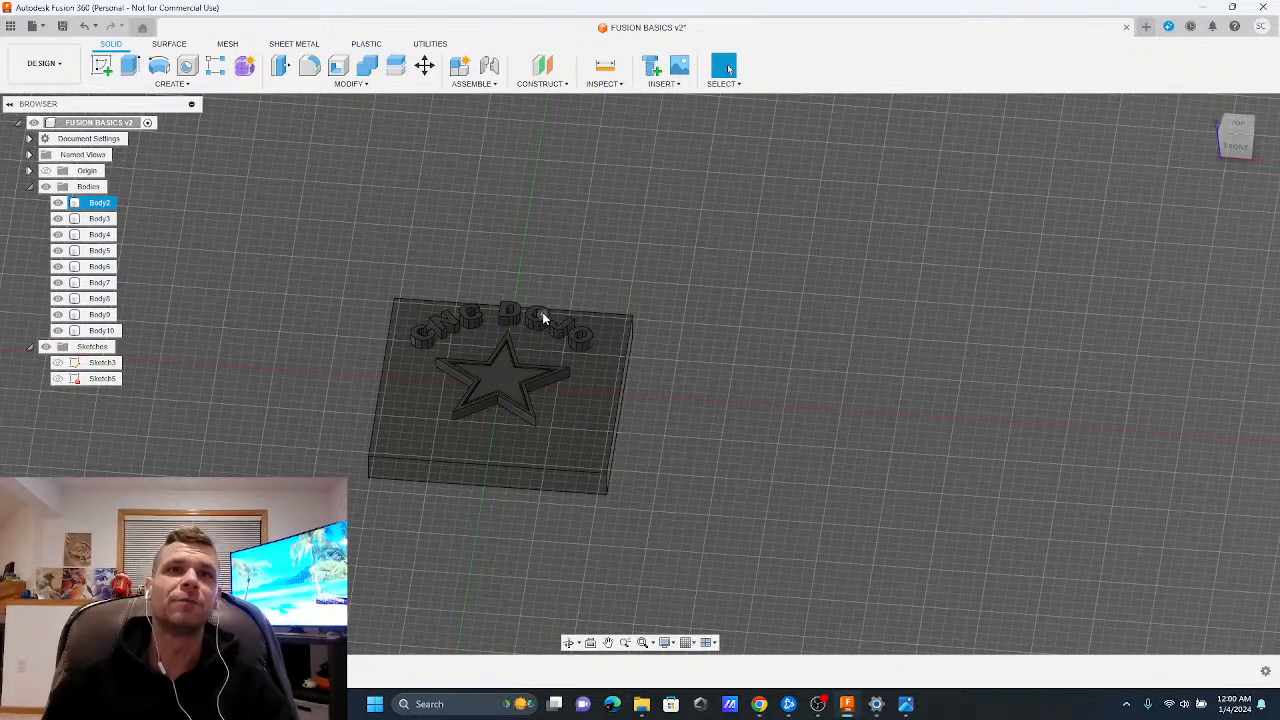
key(Escape)
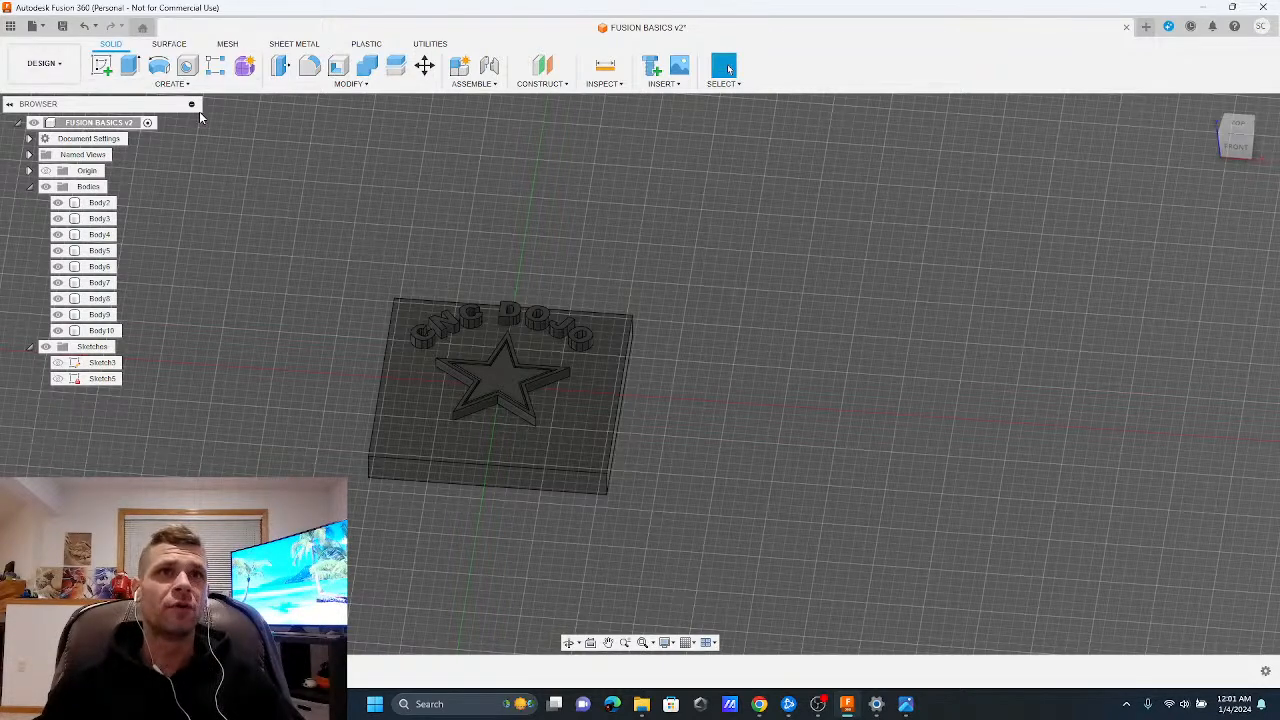
Try to start a new sketch on an origin plane in the existing plate design
click(172, 84)
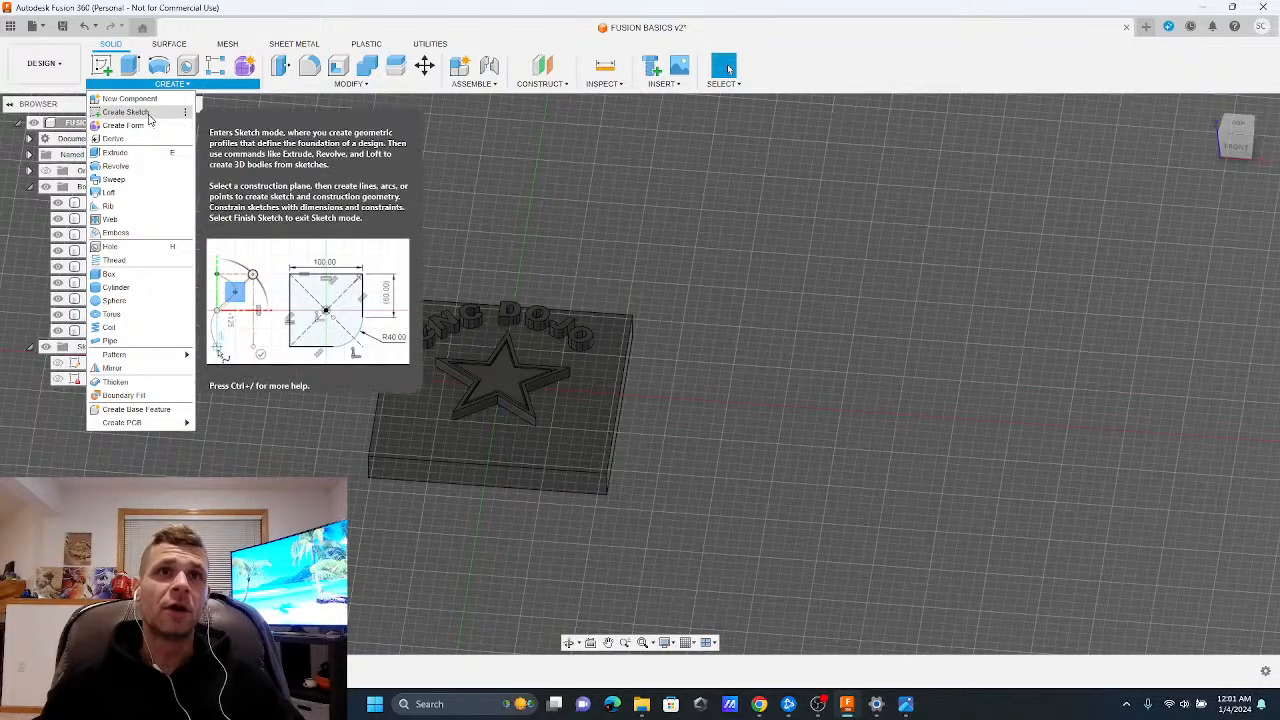
click(149, 117)
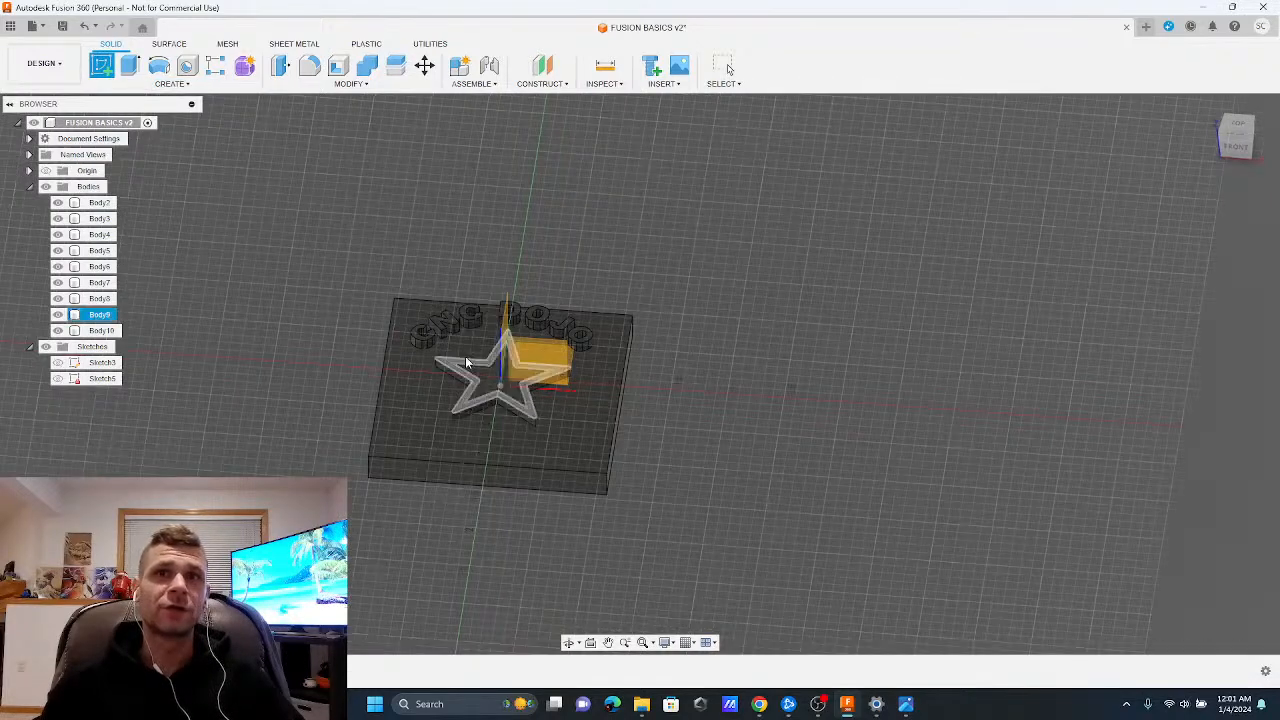
click(541, 363)
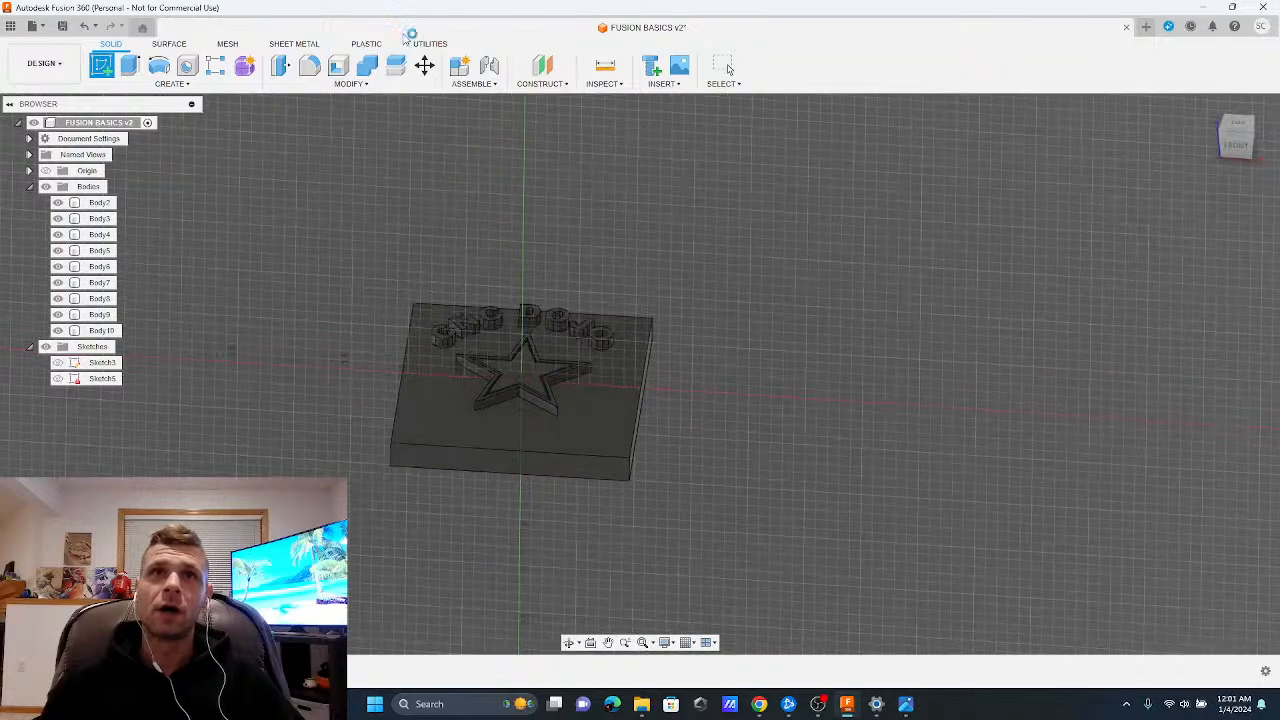
Create a new empty design and start a sketch on its horizontal origin plane, viewed from the top
click(1147, 27)
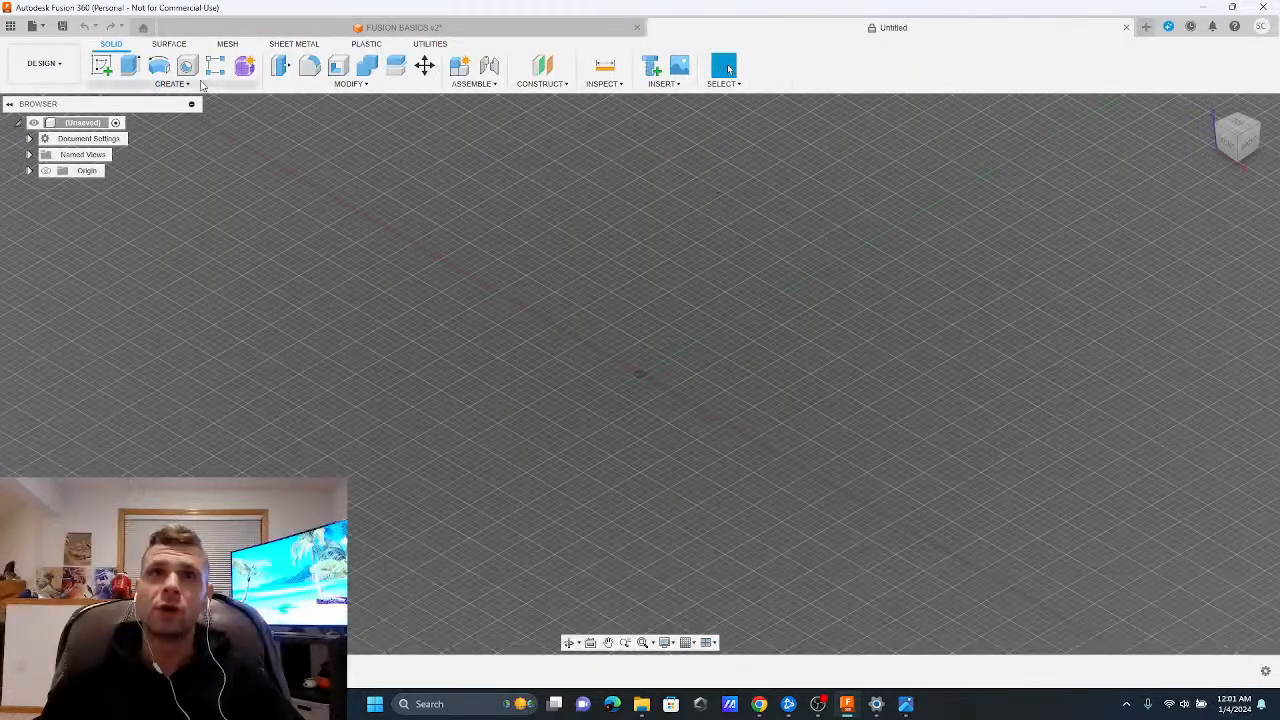
click(102, 65)
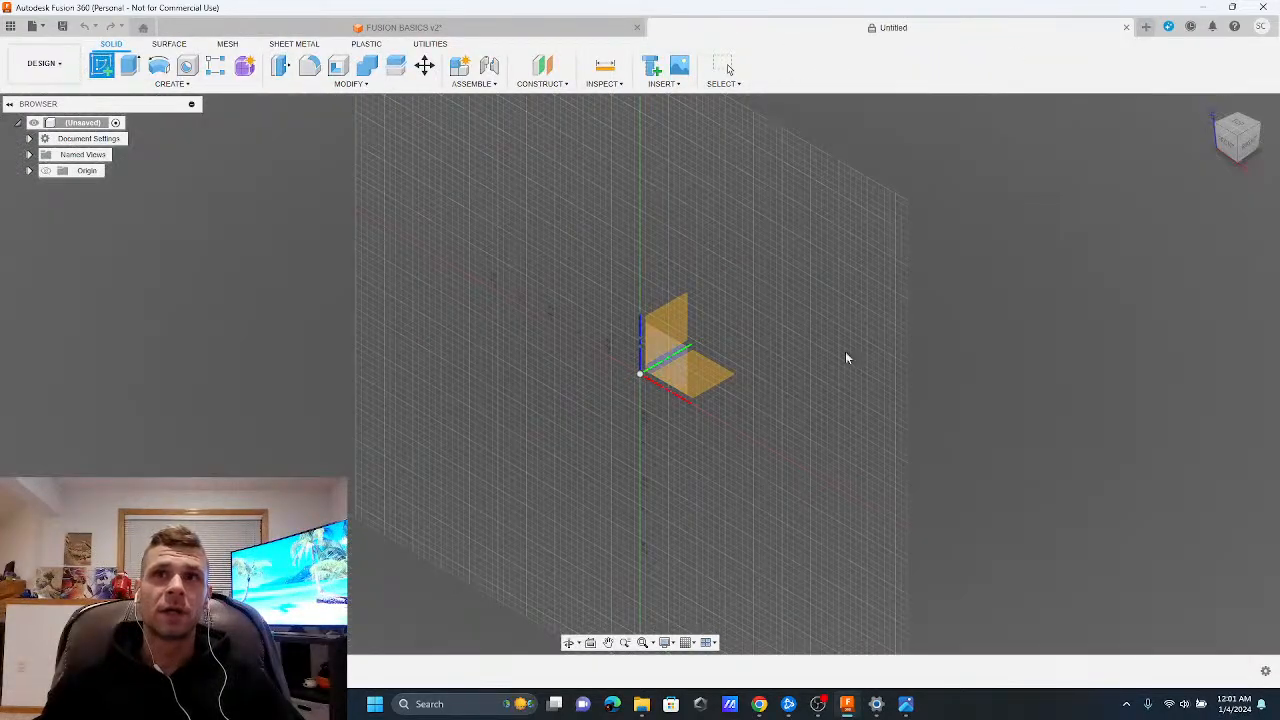
click(700, 378)
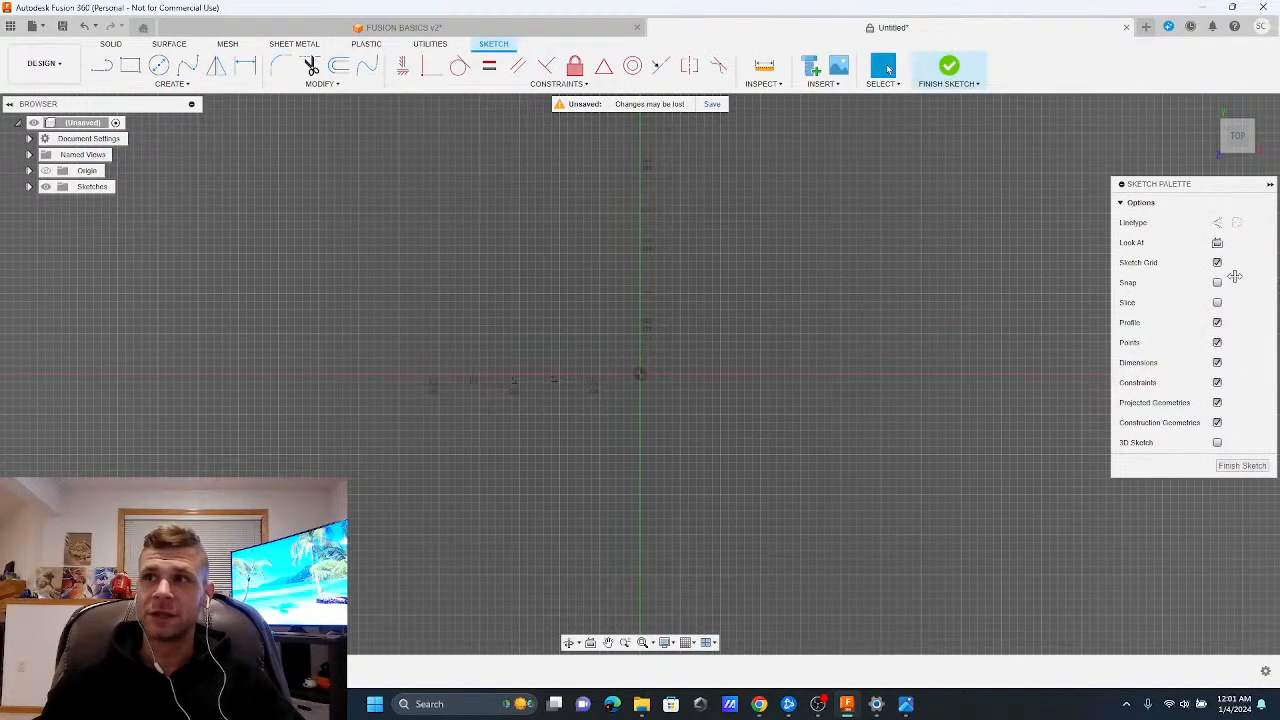
click(171, 83)
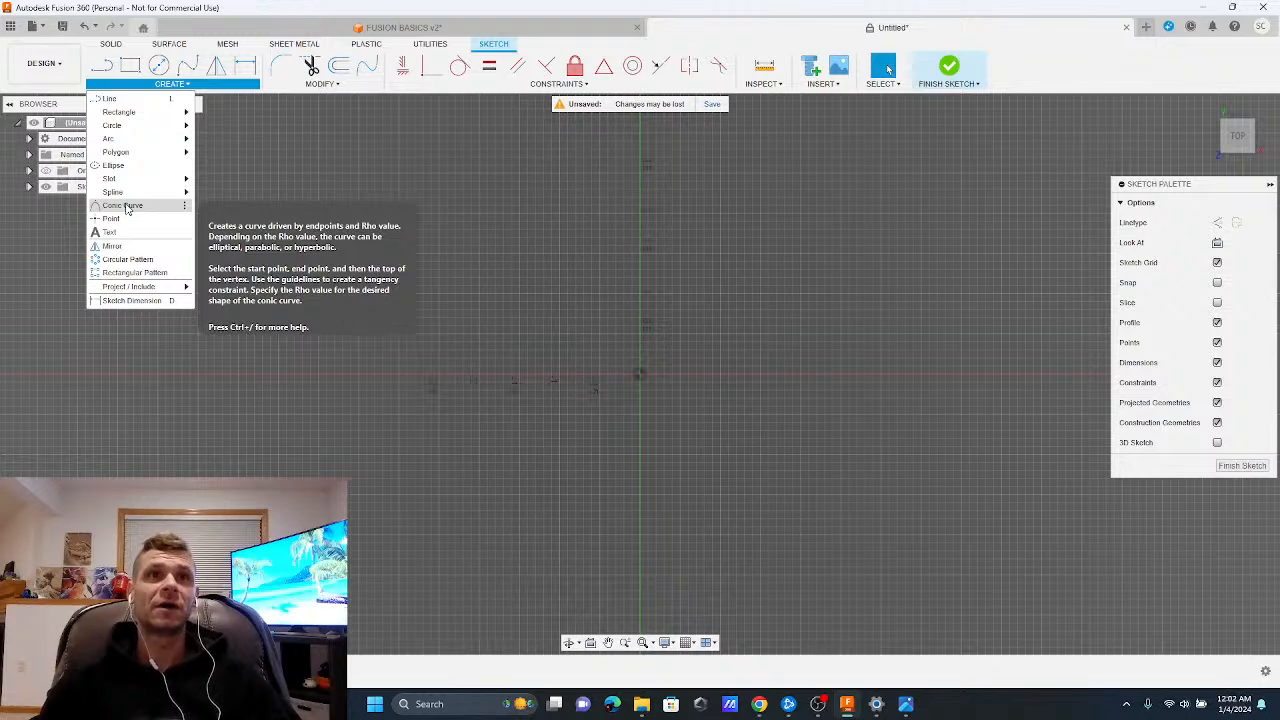
mouse_move(144, 196)
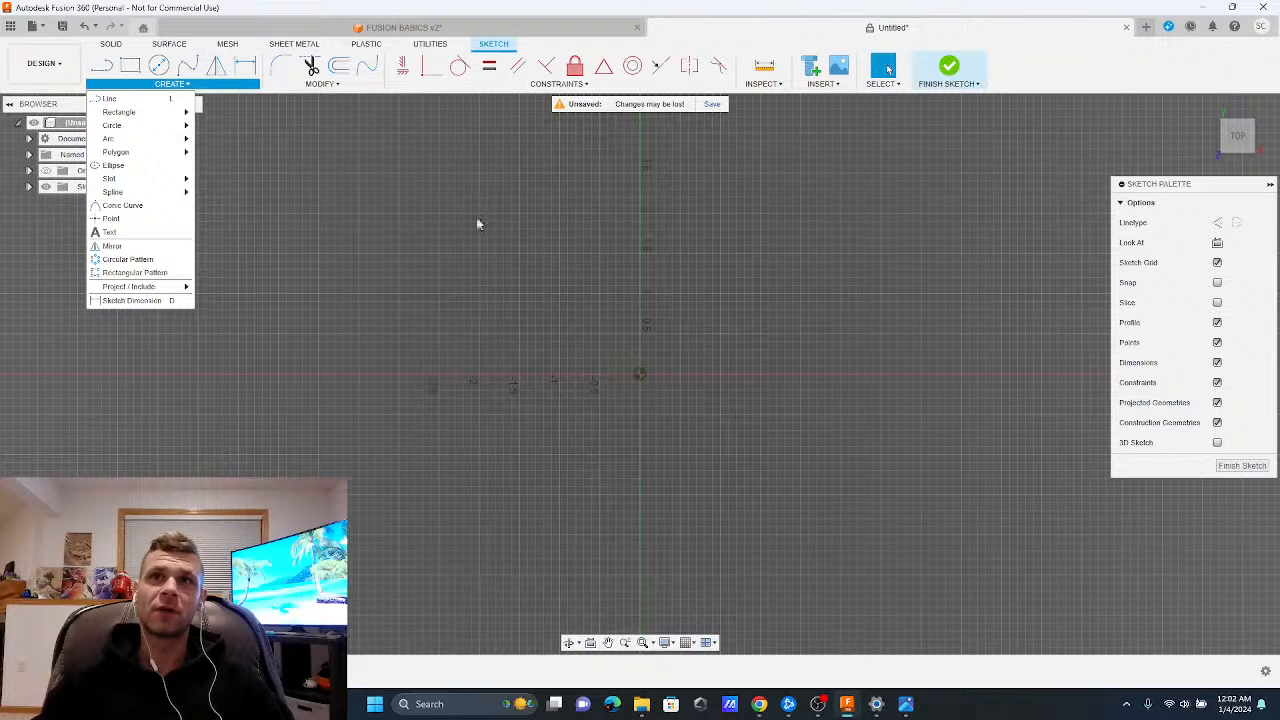
click(586, 86)
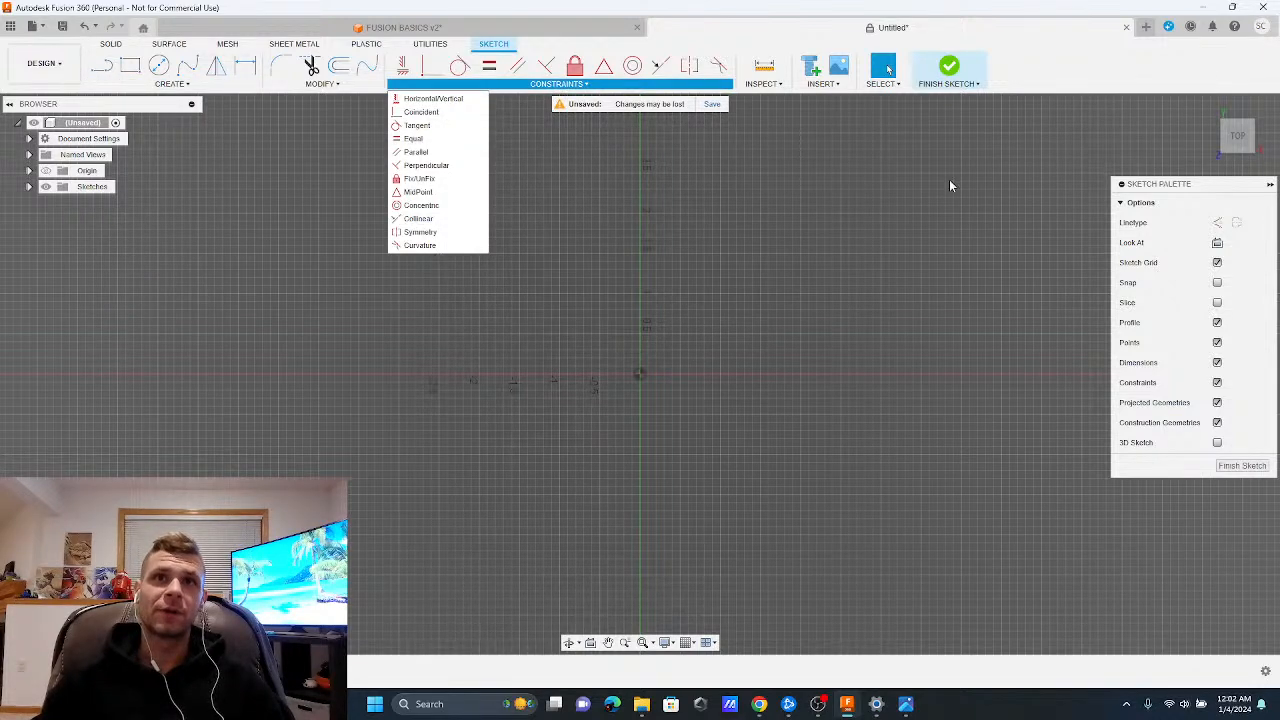
click(322, 84)
click(170, 84)
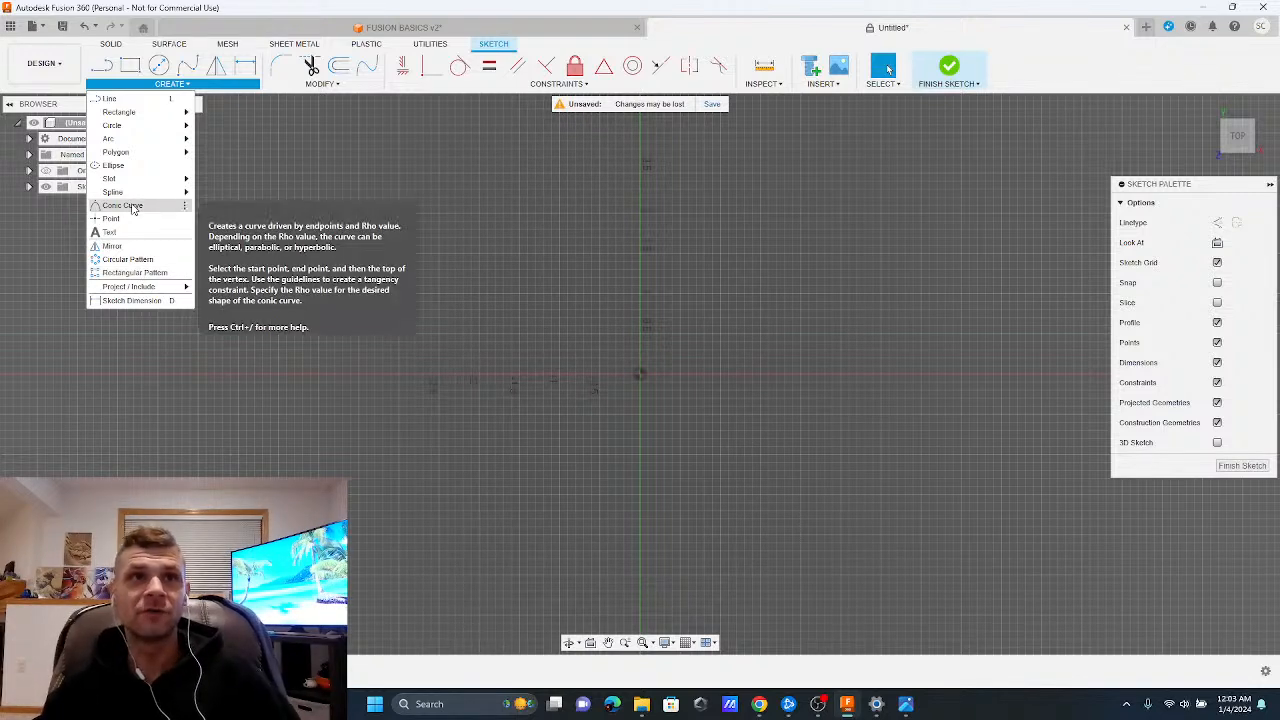
click(381, 322)
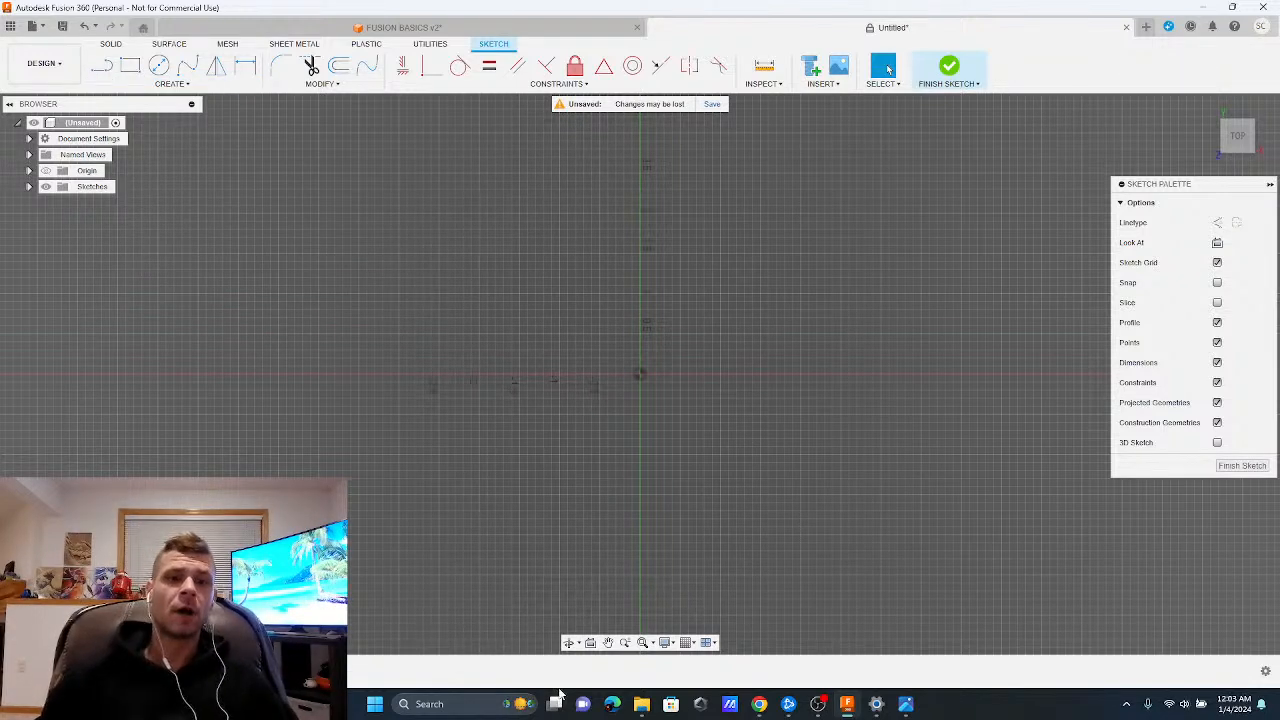
mouse_move(560, 694)
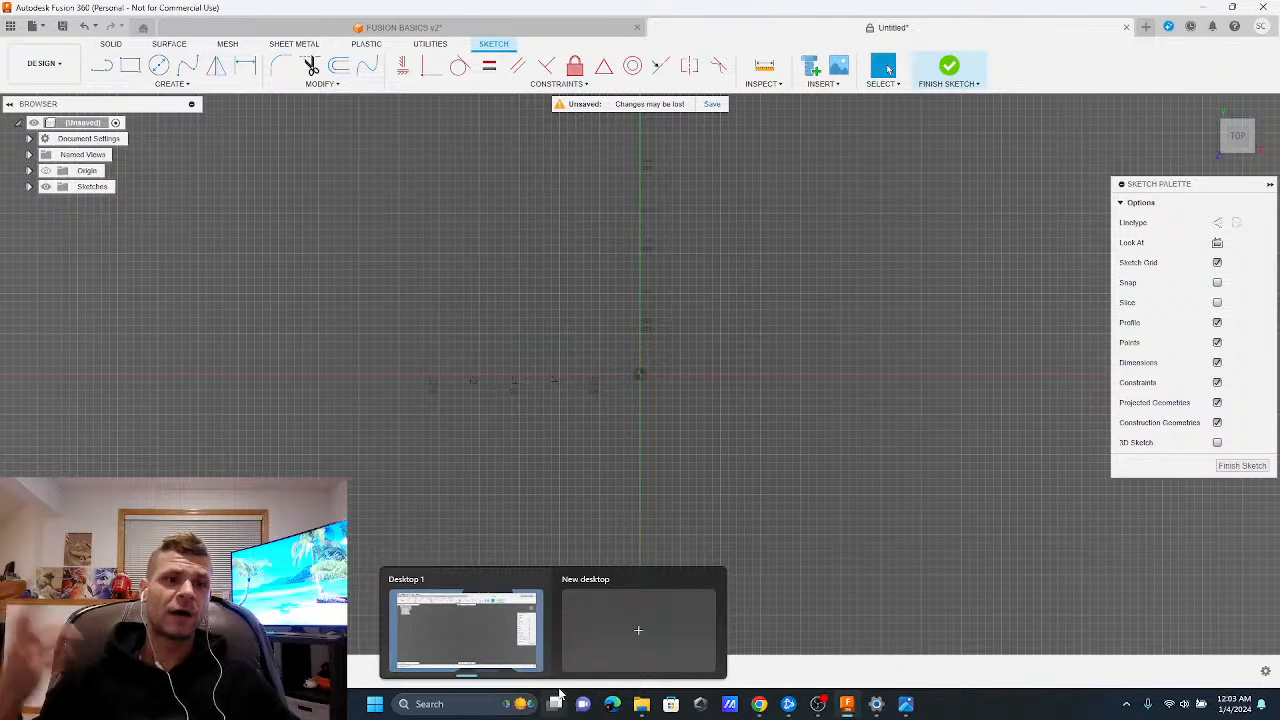